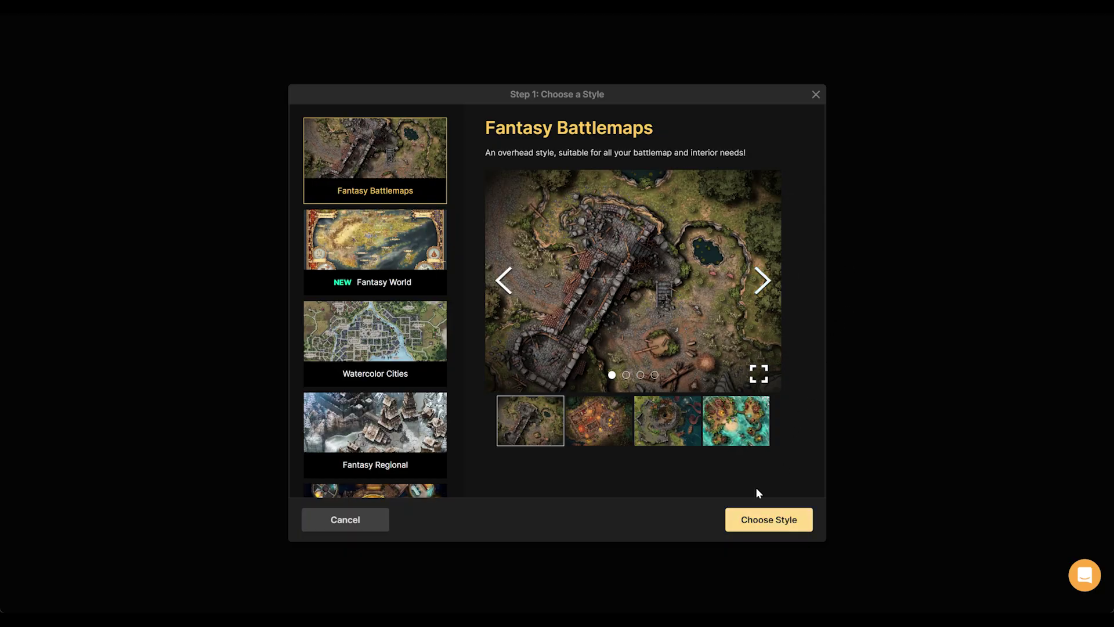
Create a Fantasy Battlemaps map at Medium (2K) resolution with the Landscape 40 × 30 tiles aspect ratio
{"action": "left_click", "coordinate": [775, 520]}
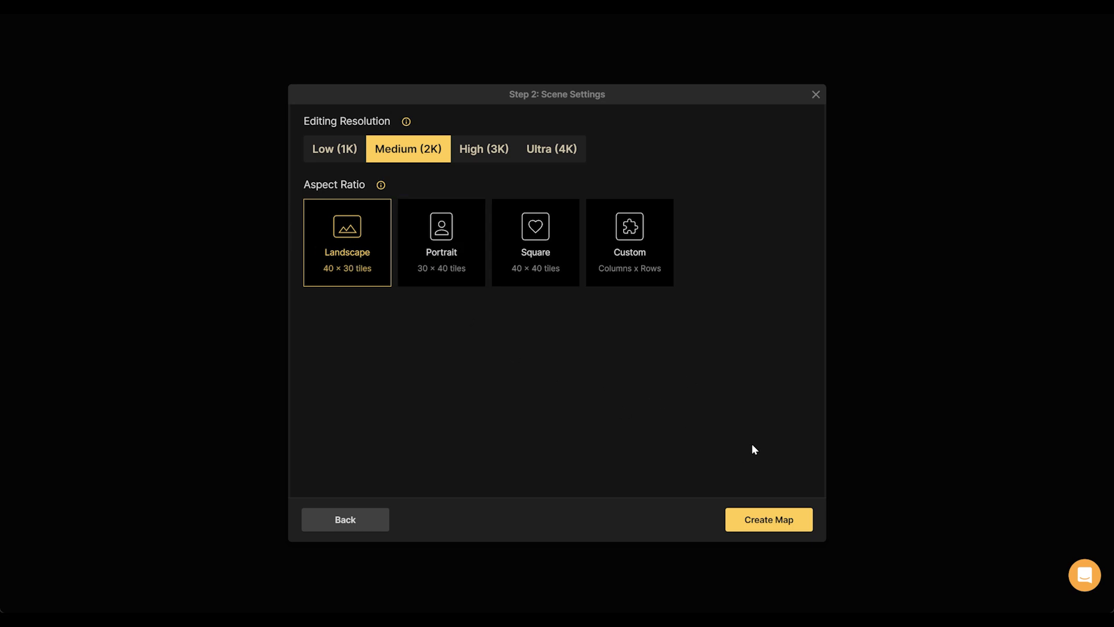
{"action": "left_click", "coordinate": [773, 520]}
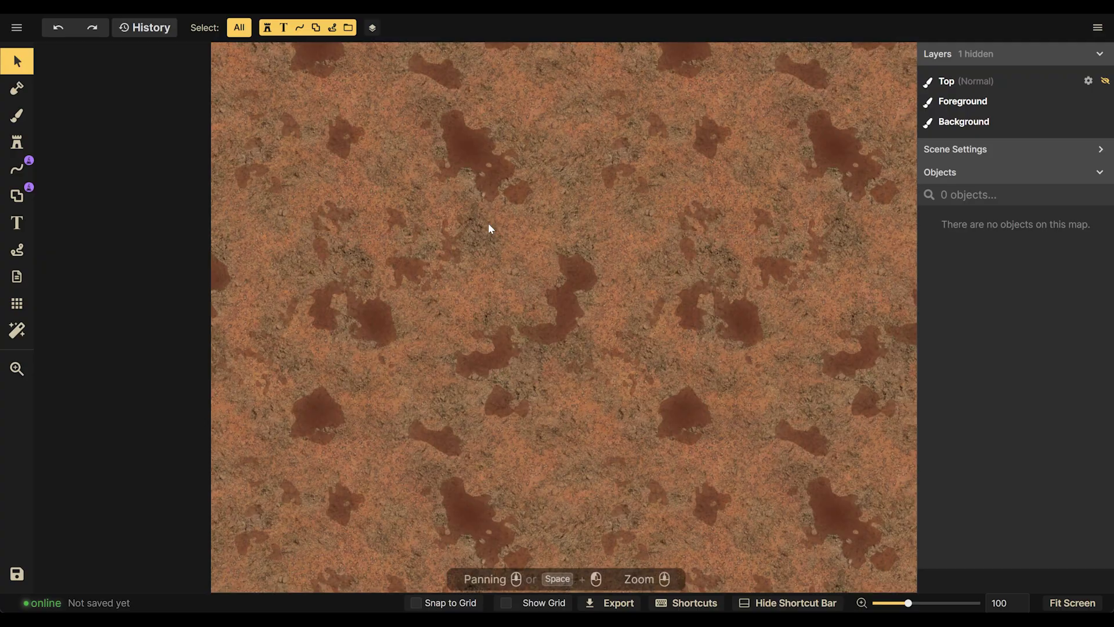
{"action": "scroll", "coordinate": [566, 209], "scroll_direction": "down", "scroll_amount": 4}
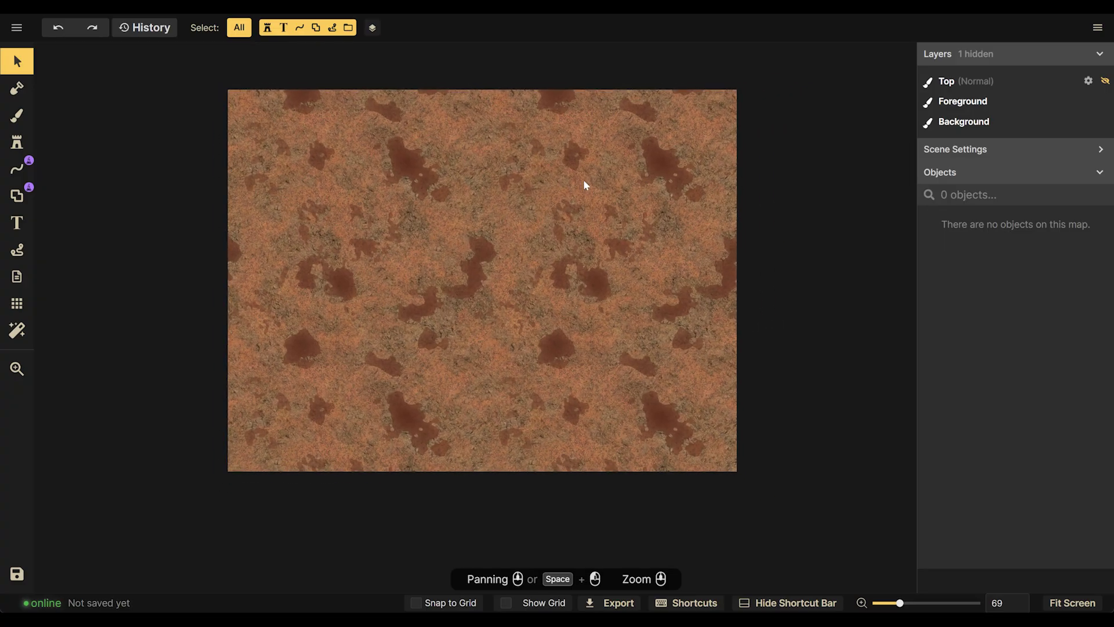
{"action": "scroll", "coordinate": [545, 157], "scroll_direction": "right", "scroll_amount": 5}
{"action": "scroll", "coordinate": [545, 157], "scroll_direction": "up", "scroll_amount": 1}
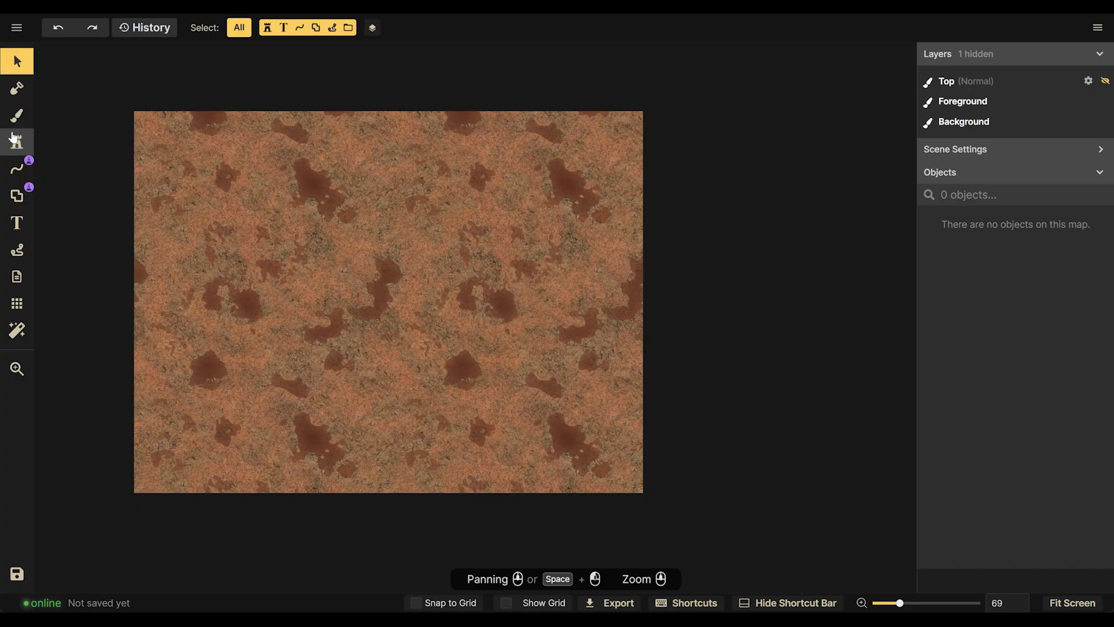
Set up the Brush tool on the background layer with the purple dirt texture and a brush size of 7
{"action": "left_click", "coordinate": [17, 115]}
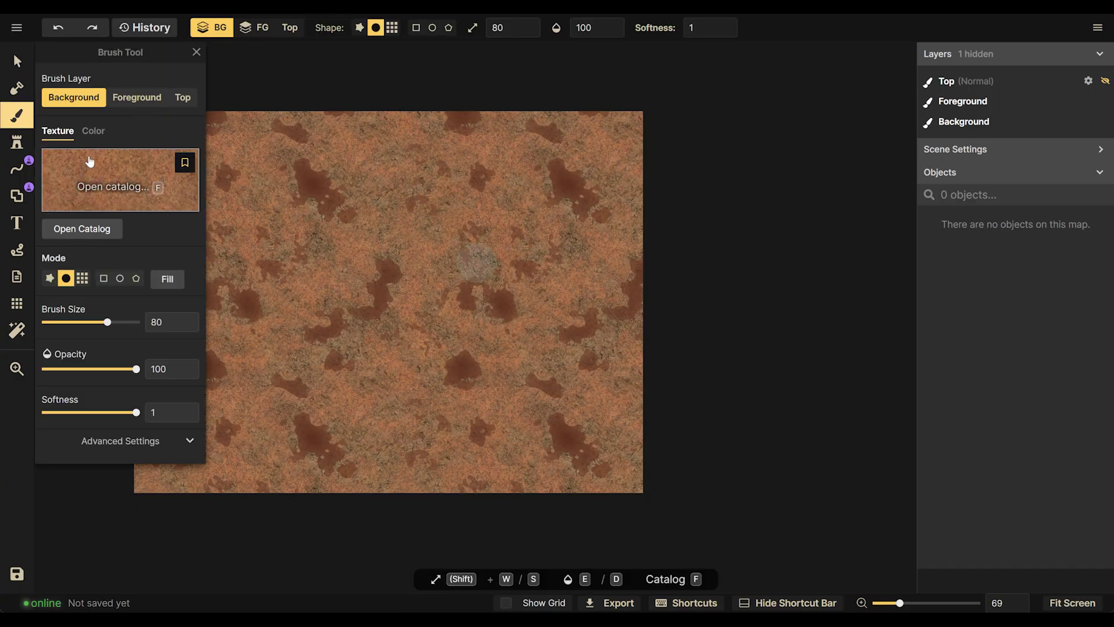
{"action": "left_click", "coordinate": [70, 166]}
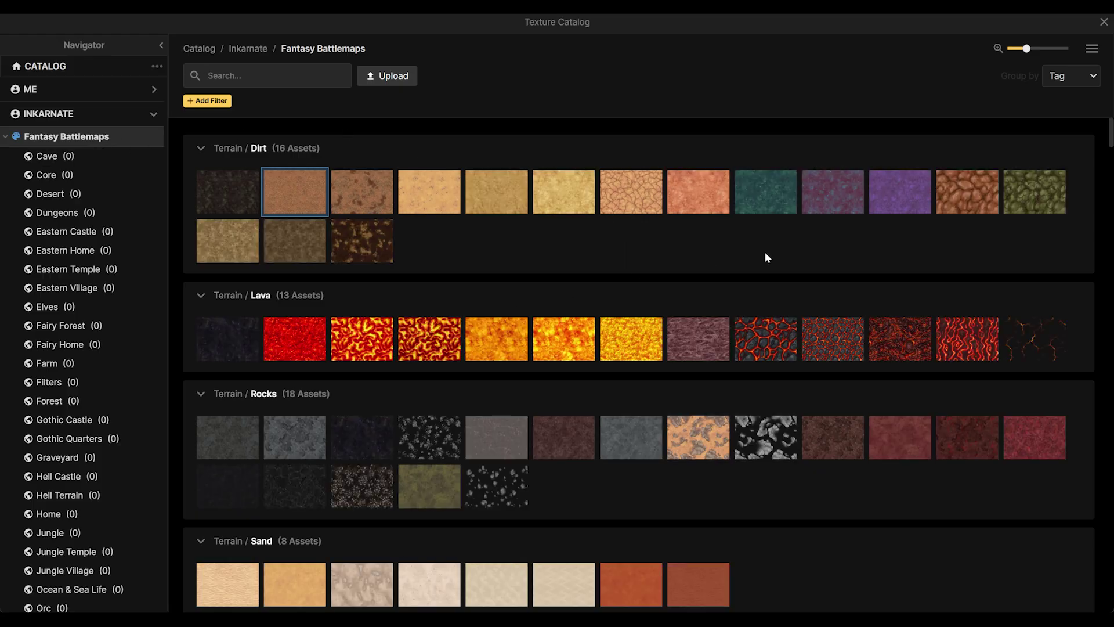
{"action": "left_click", "coordinate": [929, 192]}
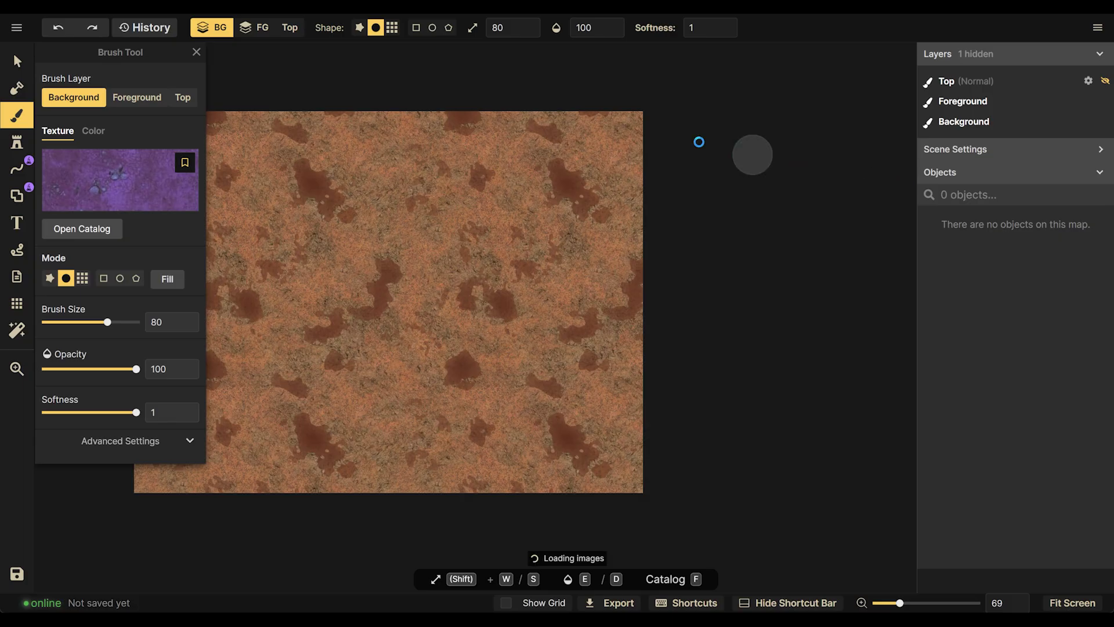
{"action": "left_click_drag", "start_coordinate": [111, 331], "coordinate": [58, 330]}
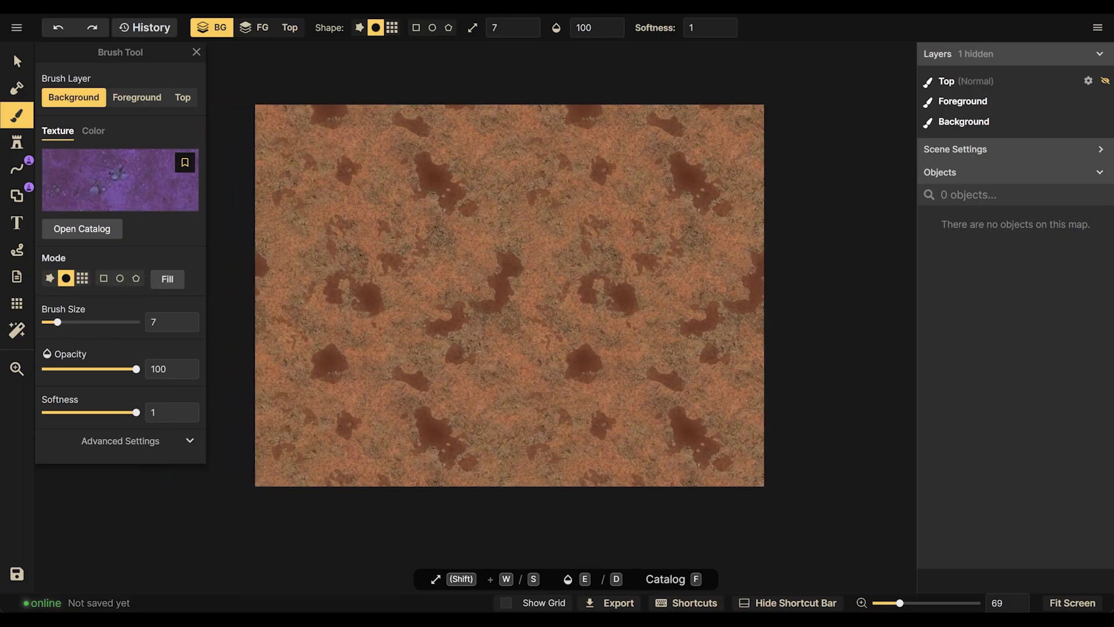
{"action": "scroll", "coordinate": [677, 252], "scroll_direction": "up", "scroll_amount": 1}
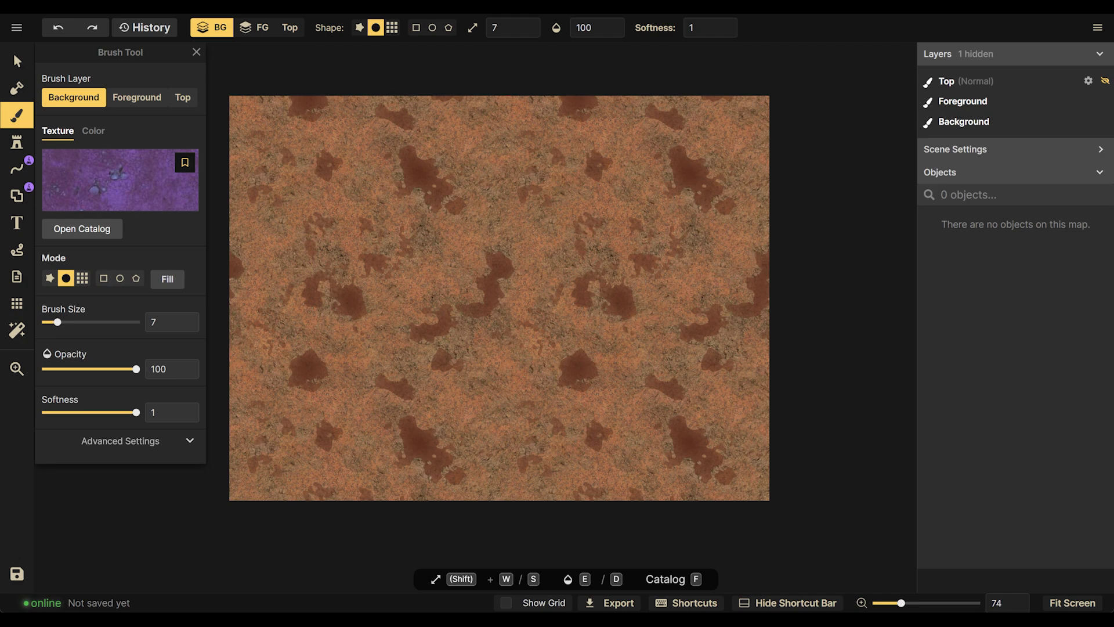
Sketch a tall, narrow rounded room along the map's right side, with a small round shape and surrounding dots near its upper end
{"action": "mouse_move", "coordinate": [644, 122]}
{"action": "left_mouse_down"}
{"action": "mouse_move", "coordinate": [656, 248]}
{"action": "mouse_move", "coordinate": [639, 448]}
{"action": "mouse_move", "coordinate": [661, 465]}
{"action": "mouse_move", "coordinate": [703, 469]}
{"action": "mouse_move", "coordinate": [718, 435]}
{"action": "mouse_move", "coordinate": [723, 223]}
{"action": "mouse_move", "coordinate": [710, 147]}
{"action": "mouse_move", "coordinate": [677, 120]}
{"action": "mouse_move", "coordinate": [637, 120]}
{"action": "mouse_move", "coordinate": [685, 124]}
{"action": "mouse_move", "coordinate": [706, 146]}
{"action": "mouse_move", "coordinate": [732, 290]}
{"action": "mouse_move", "coordinate": [733, 372]}
{"action": "mouse_move", "coordinate": [692, 454]}
{"action": "mouse_move", "coordinate": [652, 456]}
{"action": "left_mouse_up"}
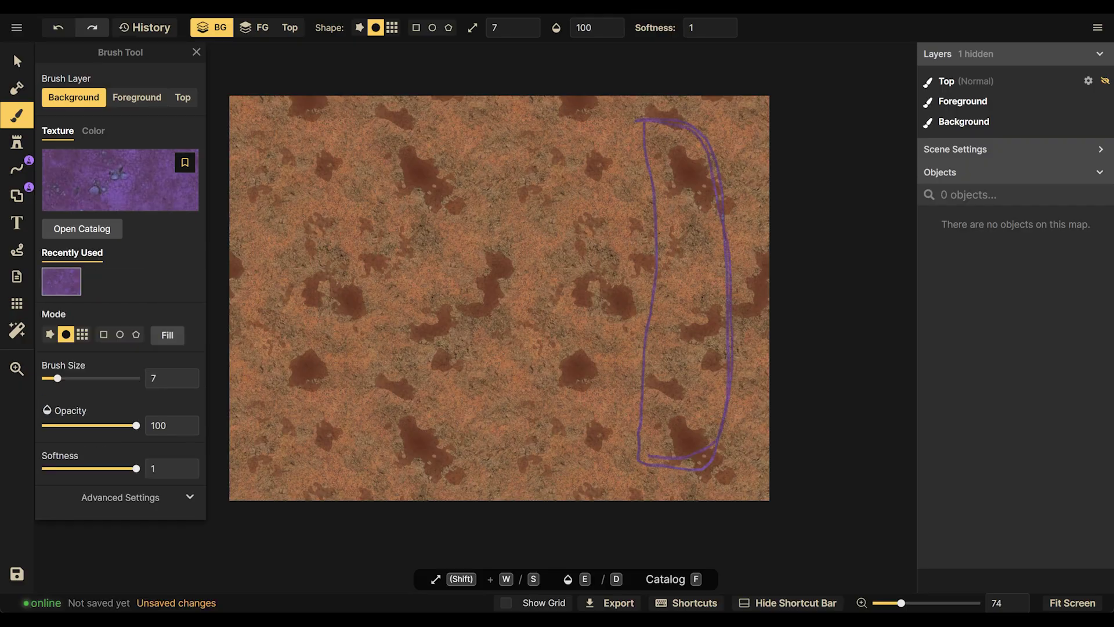
{"action": "scroll", "coordinate": [690, 208], "scroll_direction": "up", "scroll_amount": 1}
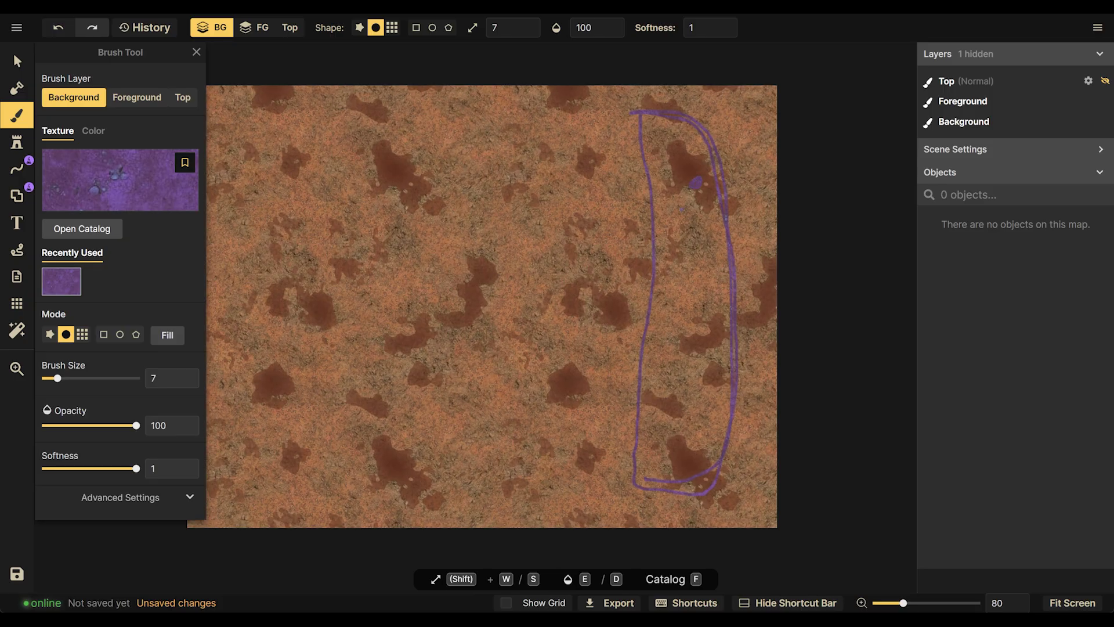
{"action": "left_click", "coordinate": [683, 209]}
{"action": "mouse_move", "coordinate": [677, 195]}
{"action": "left_mouse_down"}
{"action": "mouse_move", "coordinate": [678, 167]}
{"action": "mouse_move", "coordinate": [660, 184]}
{"action": "left_mouse_up"}
Outline a large middle room adjoining the narrow one and sketch a hatched doorway in its lower wall
{"action": "mouse_move", "coordinate": [636, 118]}
{"action": "left_mouse_down"}
{"action": "mouse_move", "coordinate": [463, 123]}
{"action": "mouse_move", "coordinate": [438, 169]}
{"action": "mouse_move", "coordinate": [449, 456]}
{"action": "mouse_move", "coordinate": [469, 480]}
{"action": "mouse_move", "coordinate": [635, 483]}
{"action": "mouse_move", "coordinate": [658, 163]}
{"action": "mouse_move", "coordinate": [641, 115]}
{"action": "mouse_move", "coordinate": [594, 119]}
{"action": "left_mouse_up"}
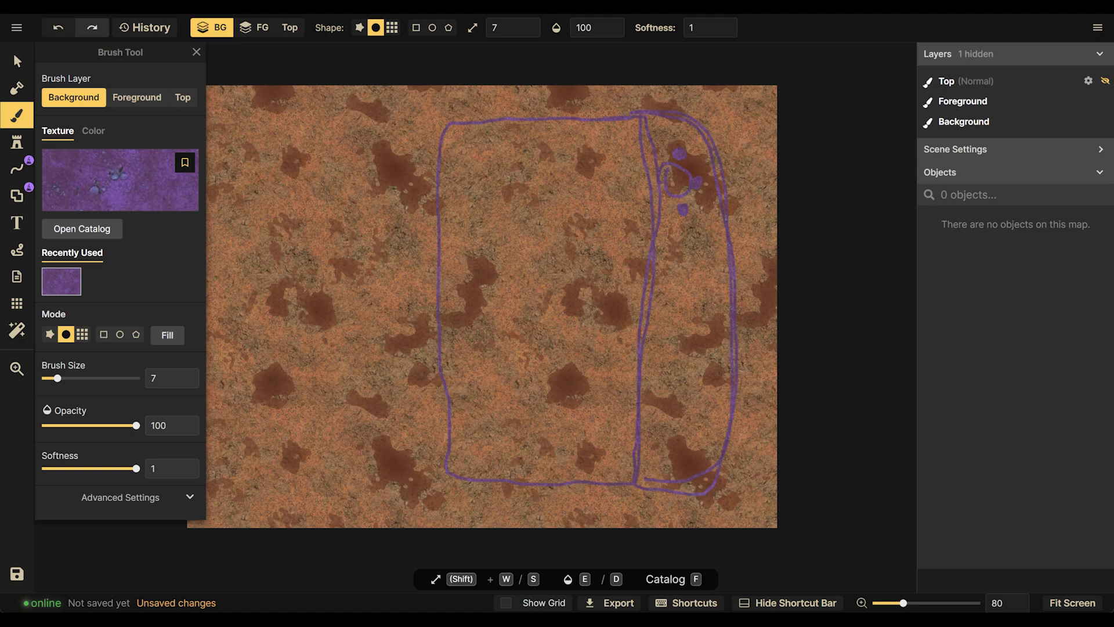
{"action": "mouse_move", "coordinate": [518, 477]}
{"action": "left_mouse_down"}
{"action": "mouse_move", "coordinate": [573, 492]}
{"action": "mouse_move", "coordinate": [577, 477]}
{"action": "mouse_move", "coordinate": [519, 477]}
{"action": "left_mouse_up"}
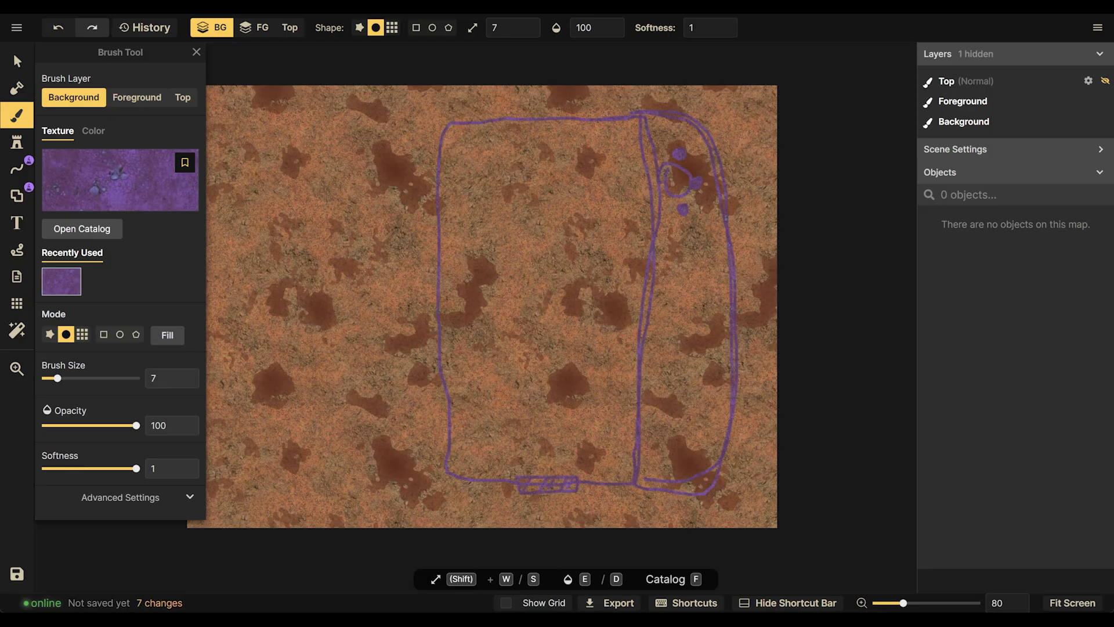
Sketch a left wing split by two horizontal lines, with a large round shape in its upper and lower sections
{"action": "mouse_move", "coordinate": [451, 126]}
{"action": "left_mouse_down"}
{"action": "mouse_move", "coordinate": [278, 125]}
{"action": "mouse_move", "coordinate": [264, 184]}
{"action": "mouse_move", "coordinate": [262, 382]}
{"action": "mouse_move", "coordinate": [282, 465]}
{"action": "mouse_move", "coordinate": [448, 481]}
{"action": "left_mouse_up"}
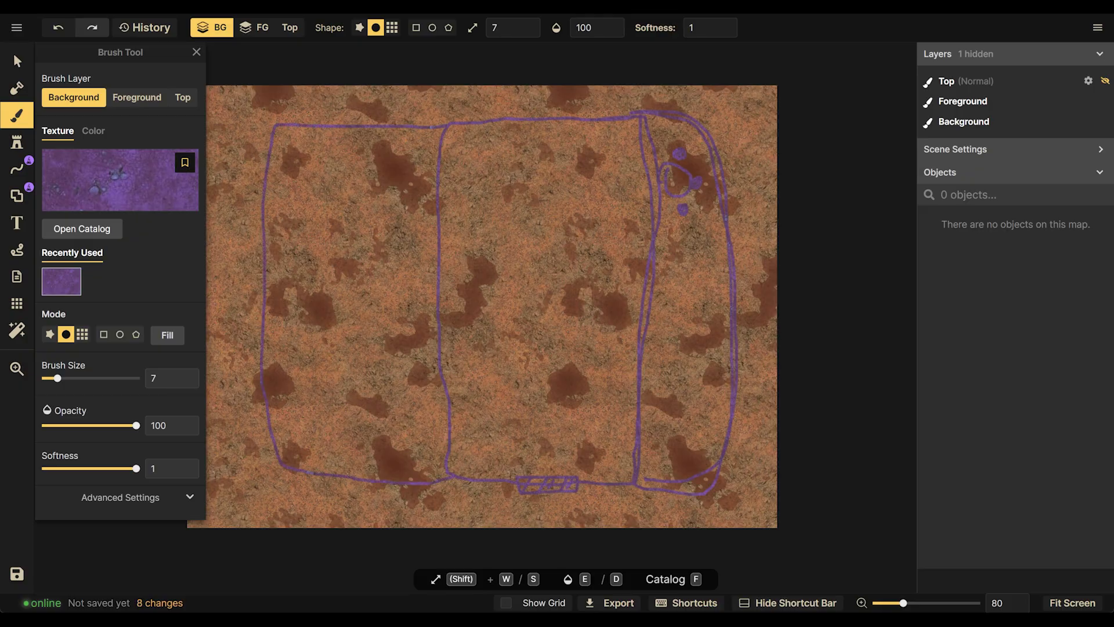
{"action": "left_click_drag", "start_coordinate": [438, 274], "coordinate": [271, 275]}
{"action": "left_click_drag", "start_coordinate": [264, 322], "coordinate": [441, 325]}
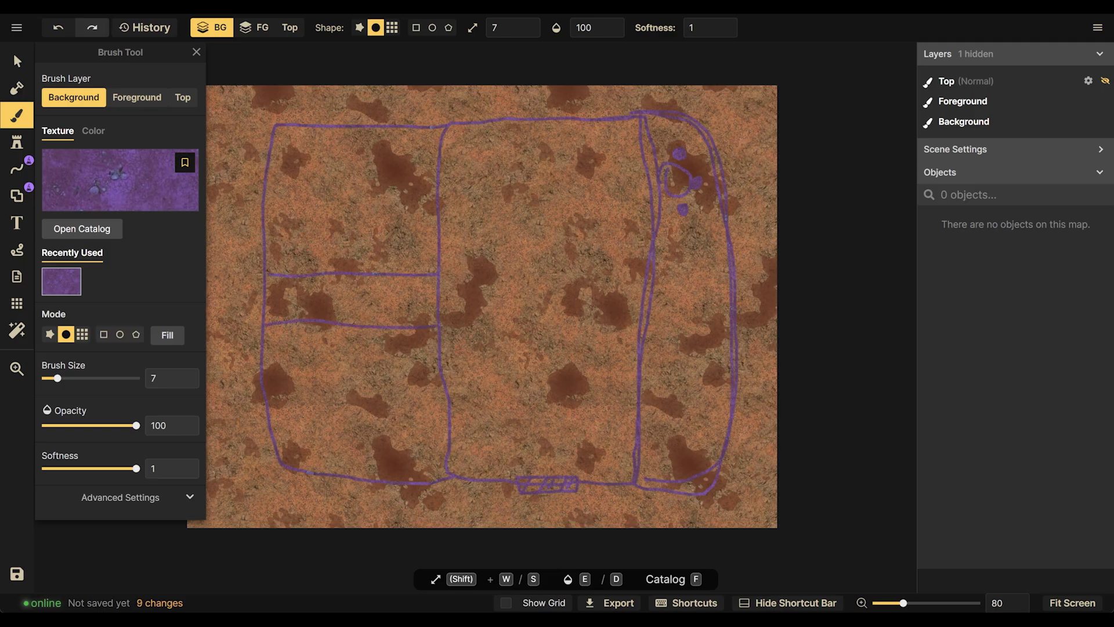
{"action": "mouse_move", "coordinate": [313, 365]}
{"action": "left_mouse_down"}
{"action": "mouse_move", "coordinate": [348, 432]}
{"action": "mouse_move", "coordinate": [342, 358]}
{"action": "mouse_move", "coordinate": [301, 368]}
{"action": "left_mouse_up"}
{"action": "mouse_move", "coordinate": [363, 173]}
{"action": "left_mouse_down"}
{"action": "mouse_move", "coordinate": [323, 191]}
{"action": "mouse_move", "coordinate": [376, 239]}
{"action": "mouse_move", "coordinate": [346, 170]}
{"action": "left_mouse_up"}
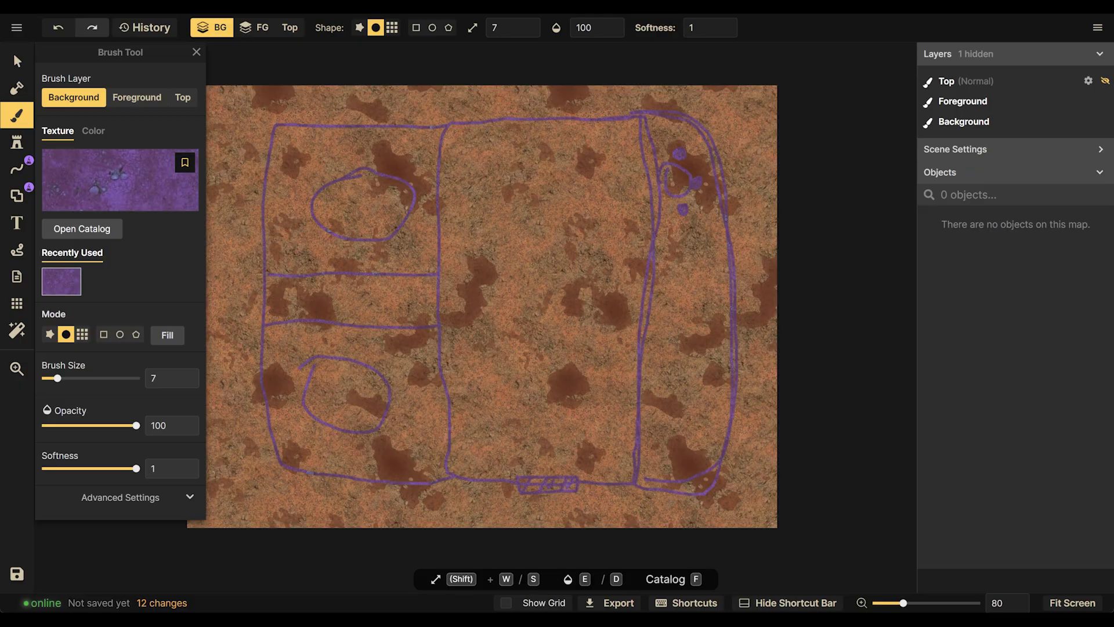
Mark off zigzag-filled areas: a narrow vertical strip beside the middle room's left wall and a band across that room's upper end
{"action": "mouse_move", "coordinate": [412, 126]}
{"action": "left_mouse_down"}
{"action": "mouse_move", "coordinate": [418, 474]}
{"action": "mouse_move", "coordinate": [433, 470]}
{"action": "mouse_move", "coordinate": [422, 452]}
{"action": "mouse_move", "coordinate": [445, 433]}
{"action": "mouse_move", "coordinate": [419, 416]}
{"action": "mouse_move", "coordinate": [447, 392]}
{"action": "mouse_move", "coordinate": [433, 346]}
{"action": "left_mouse_up"}
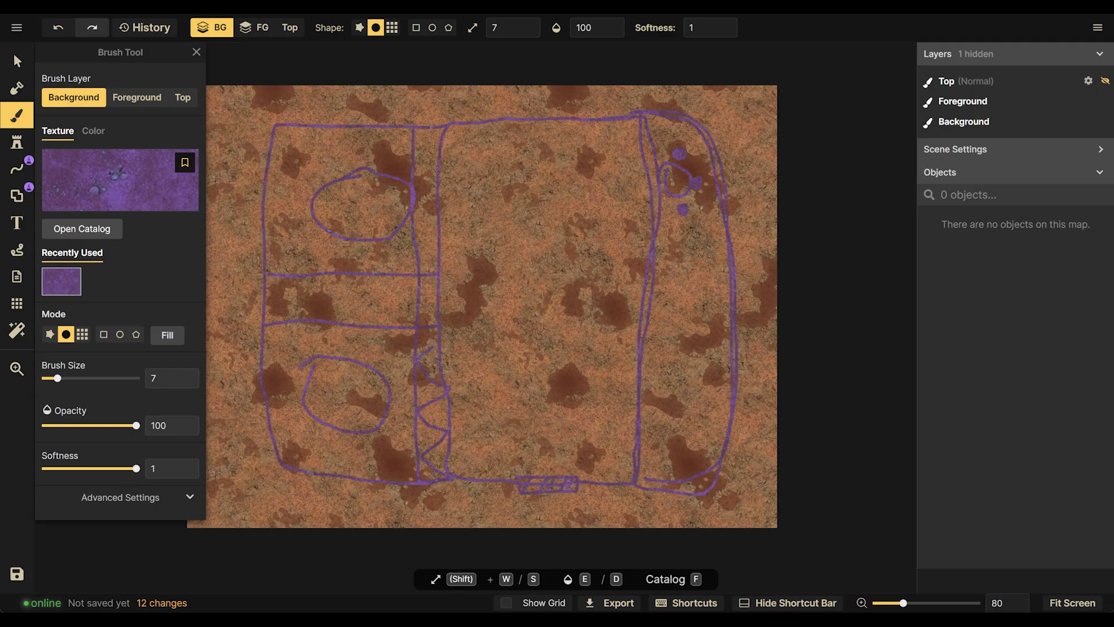
{"action": "mouse_move", "coordinate": [437, 293]}
{"action": "left_mouse_down"}
{"action": "mouse_move", "coordinate": [419, 277]}
{"action": "mouse_move", "coordinate": [437, 260]}
{"action": "mouse_move", "coordinate": [417, 248]}
{"action": "mouse_move", "coordinate": [435, 203]}
{"action": "mouse_move", "coordinate": [414, 191]}
{"action": "mouse_move", "coordinate": [433, 169]}
{"action": "mouse_move", "coordinate": [415, 137]}
{"action": "left_mouse_up"}
{"action": "left_click_drag", "start_coordinate": [439, 231], "coordinate": [654, 221]}
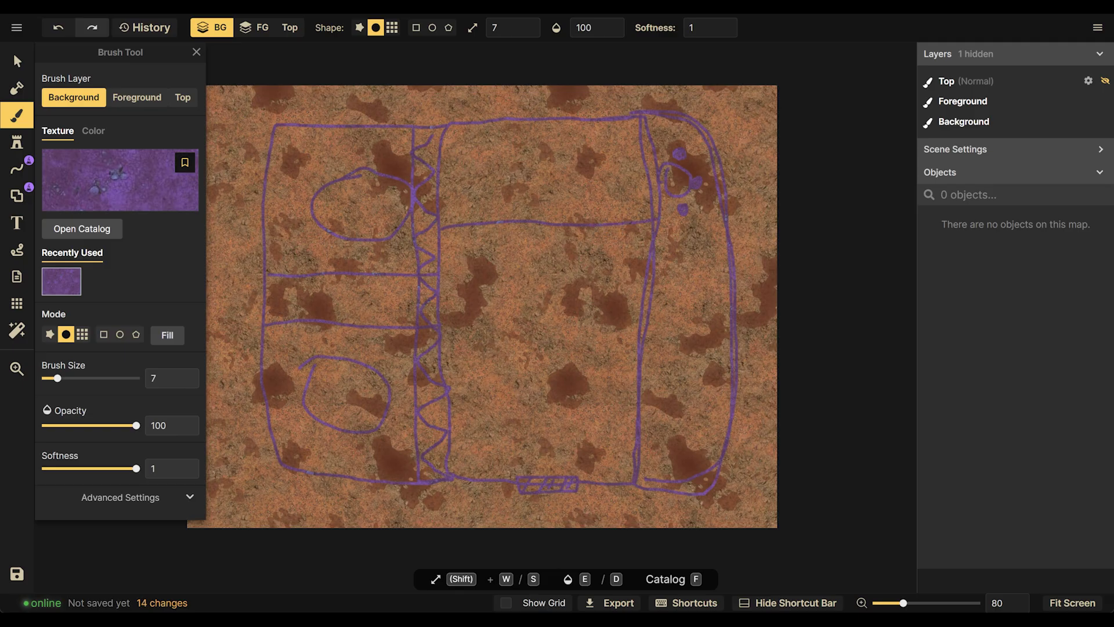
{"action": "mouse_move", "coordinate": [467, 222]}
{"action": "left_mouse_down"}
{"action": "mouse_move", "coordinate": [447, 186]}
{"action": "mouse_move", "coordinate": [508, 216]}
{"action": "mouse_move", "coordinate": [469, 138]}
{"action": "mouse_move", "coordinate": [556, 205]}
{"action": "mouse_move", "coordinate": [563, 174]}
{"action": "mouse_move", "coordinate": [538, 132]}
{"action": "mouse_move", "coordinate": [612, 194]}
{"action": "mouse_move", "coordinate": [596, 126]}
{"action": "mouse_move", "coordinate": [643, 177]}
{"action": "mouse_move", "coordinate": [639, 130]}
{"action": "left_mouse_up"}
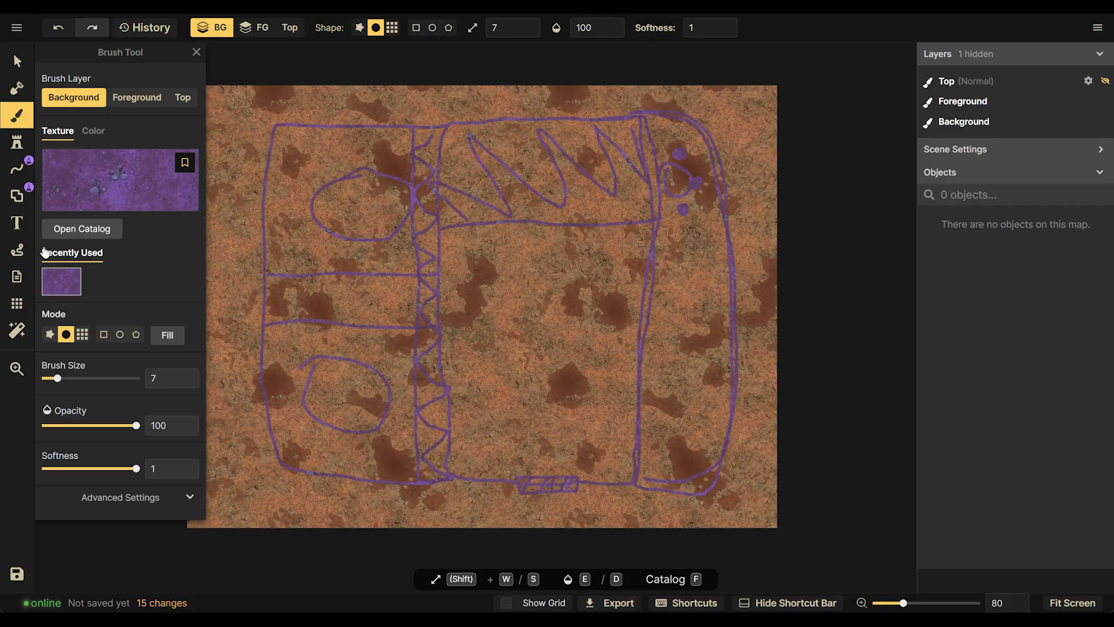
Show the square grid over the map and set it to 20 columns by 15 rows
{"action": "left_click", "coordinate": [17, 303]}
{"action": "left_click", "coordinate": [85, 80]}
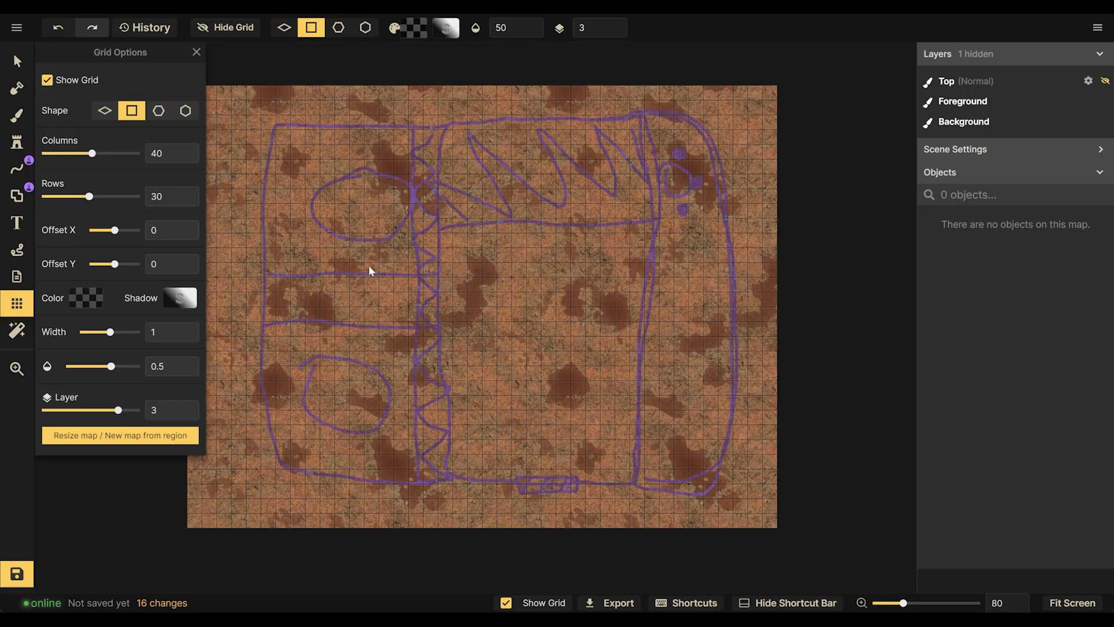
{"action": "left_click_drag", "start_coordinate": [96, 155], "coordinate": [83, 154]}
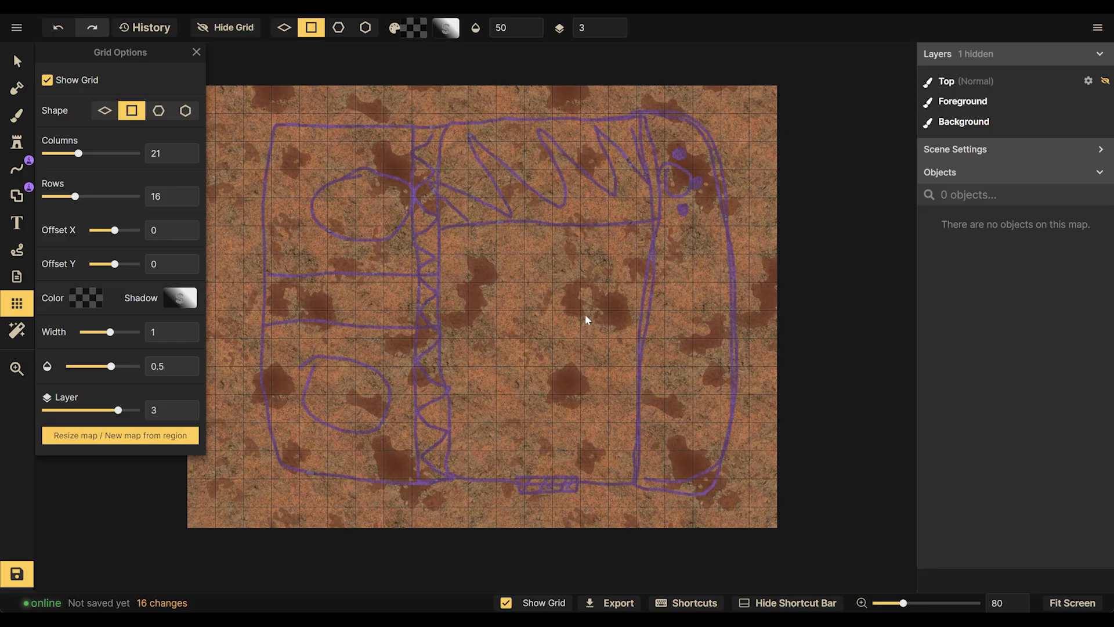
{"action": "scroll", "coordinate": [585, 314], "scroll_direction": "up", "scroll_amount": 1}
{"action": "left_click_drag", "start_coordinate": [585, 314], "coordinate": [483, 290]}
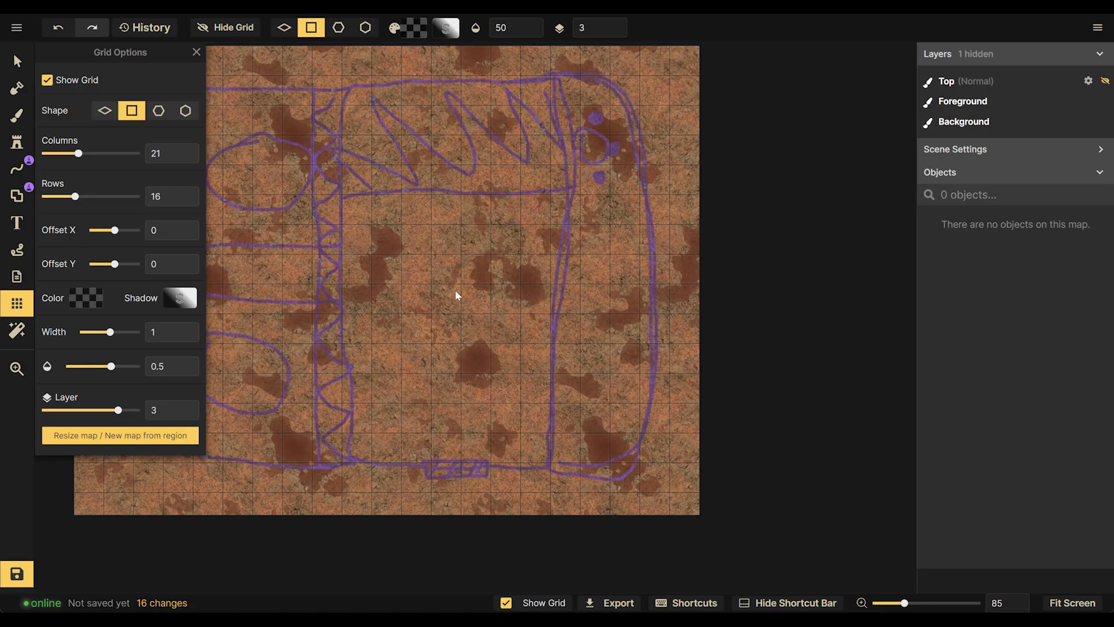
{"action": "scroll", "coordinate": [455, 290], "scroll_direction": "up", "scroll_amount": 1}
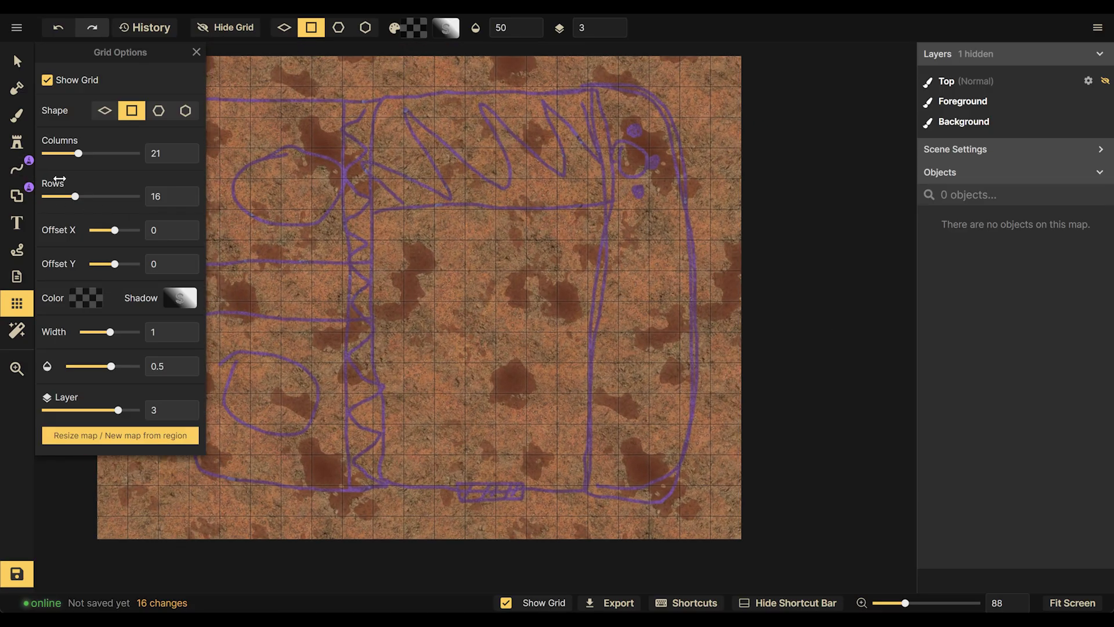
{"action": "left_click_drag", "start_coordinate": [468, 233], "coordinate": [515, 253]}
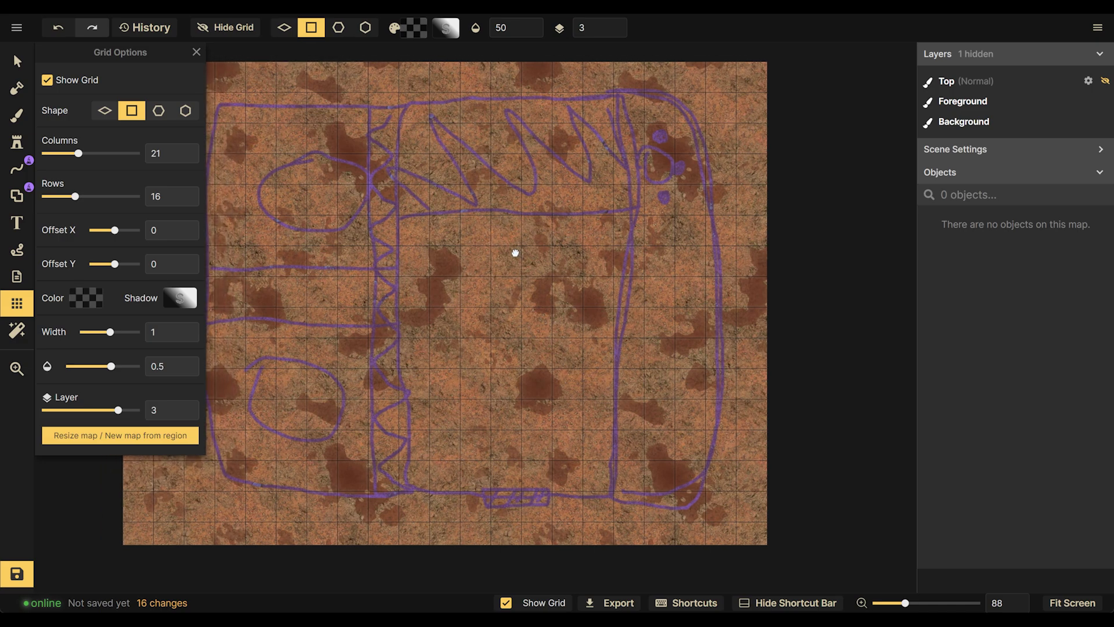
{"action": "scroll", "coordinate": [514, 264], "scroll_direction": "up", "scroll_amount": 2}
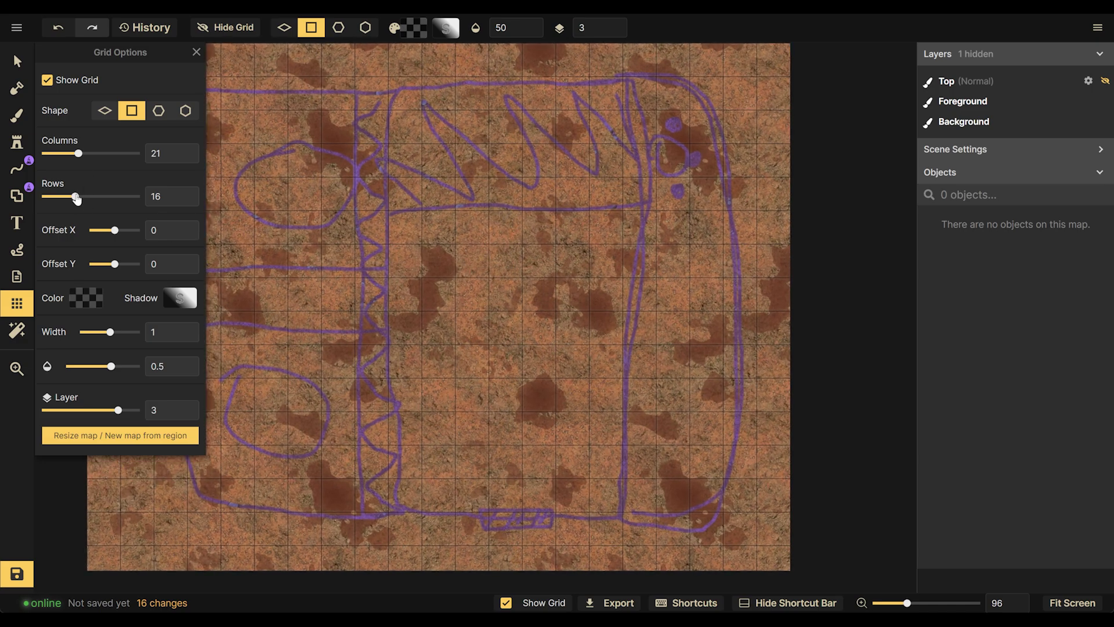
{"action": "left_click_drag", "start_coordinate": [83, 197], "coordinate": [73, 197]}
{"action": "scroll", "coordinate": [635, 262], "scroll_direction": "up", "scroll_amount": 4}
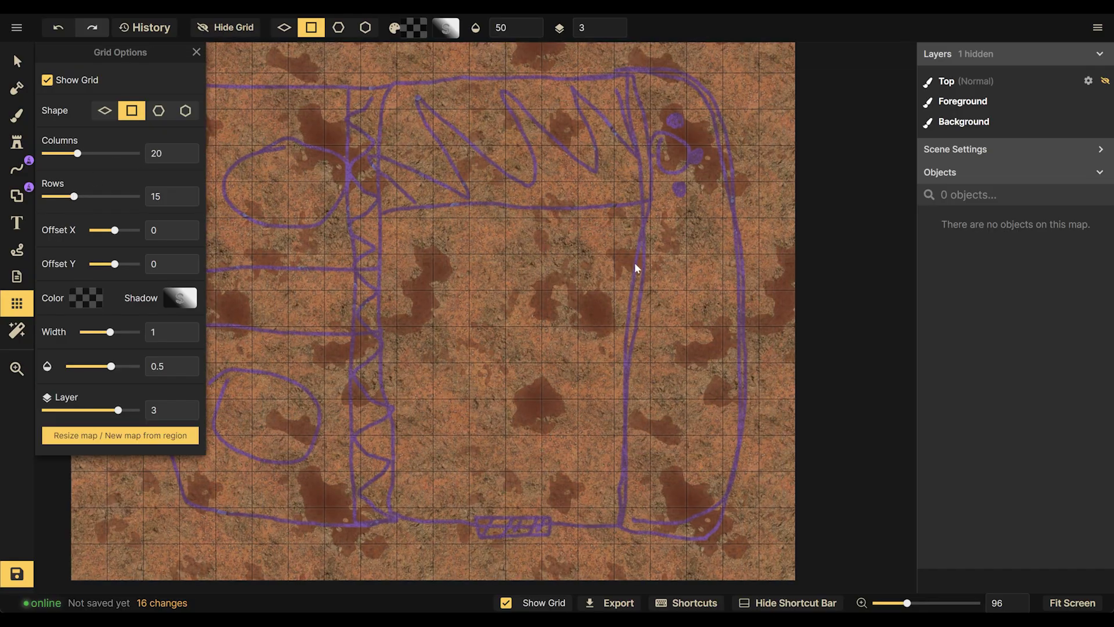
{"action": "scroll", "coordinate": [599, 280], "scroll_direction": "down", "scroll_amount": 3}
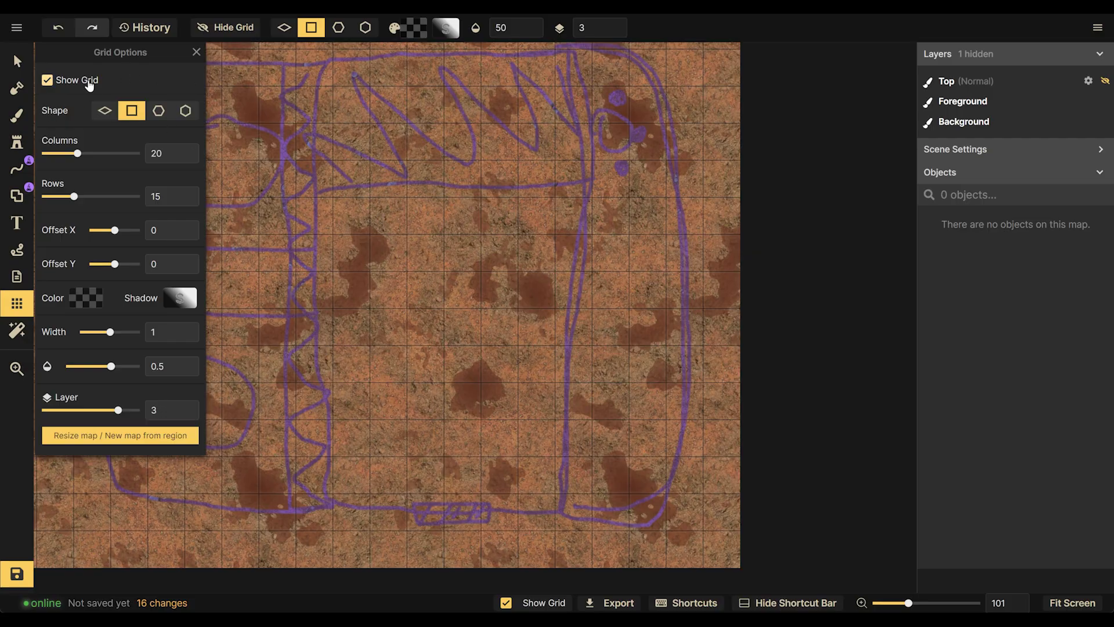
{"action": "left_click_drag", "start_coordinate": [415, 172], "coordinate": [552, 176]}
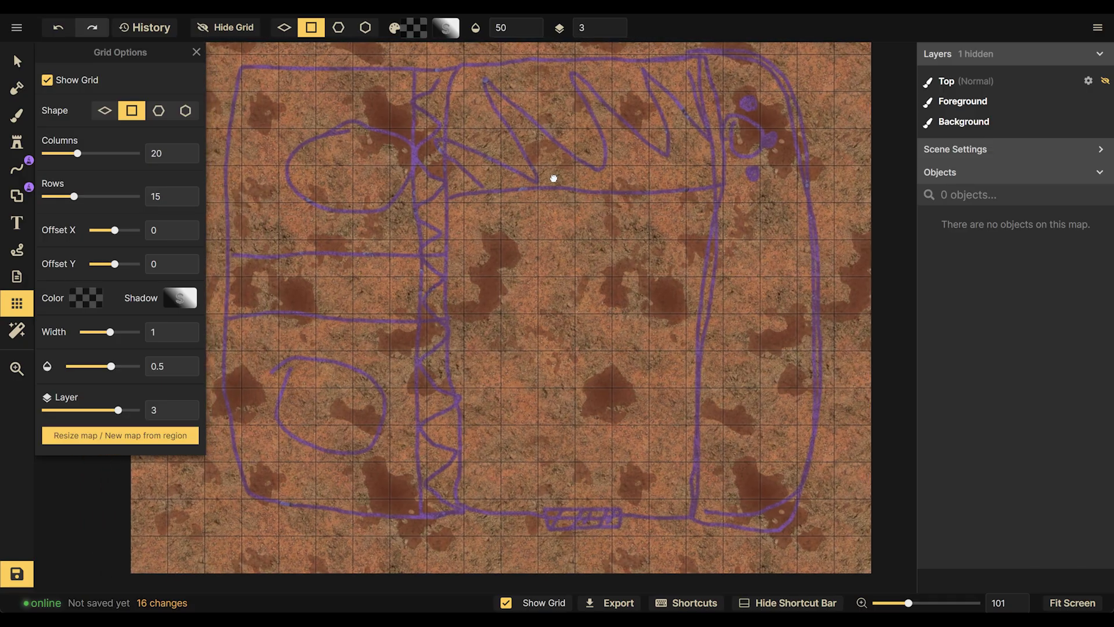
{"action": "scroll", "coordinate": [580, 181], "scroll_direction": "down", "scroll_amount": 1}
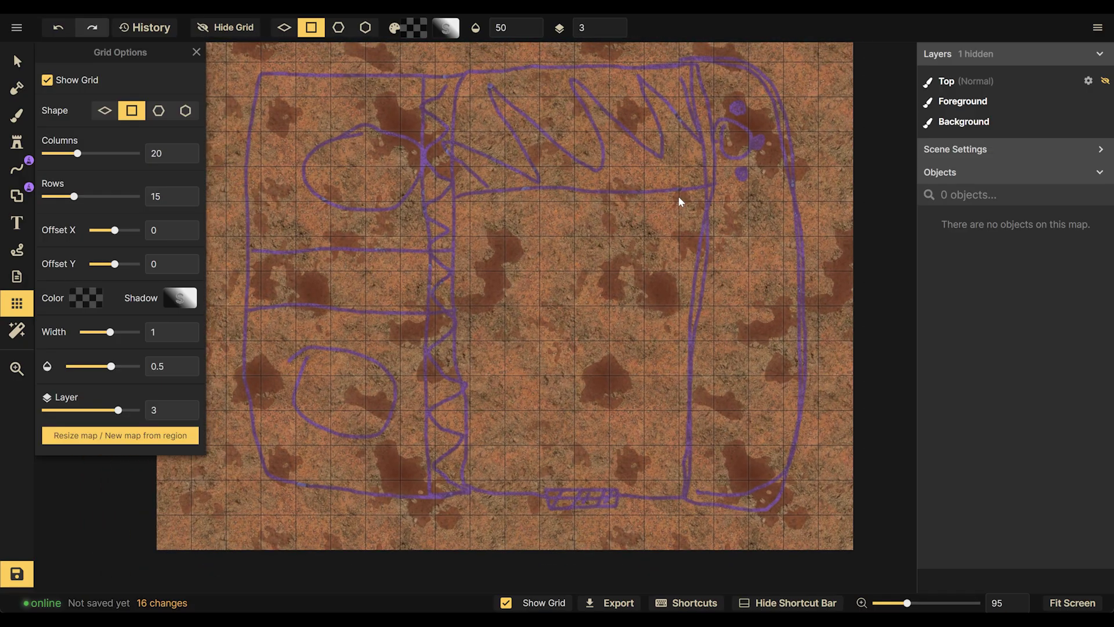
{"action": "scroll", "coordinate": [651, 226], "scroll_direction": "down", "scroll_amount": 1}
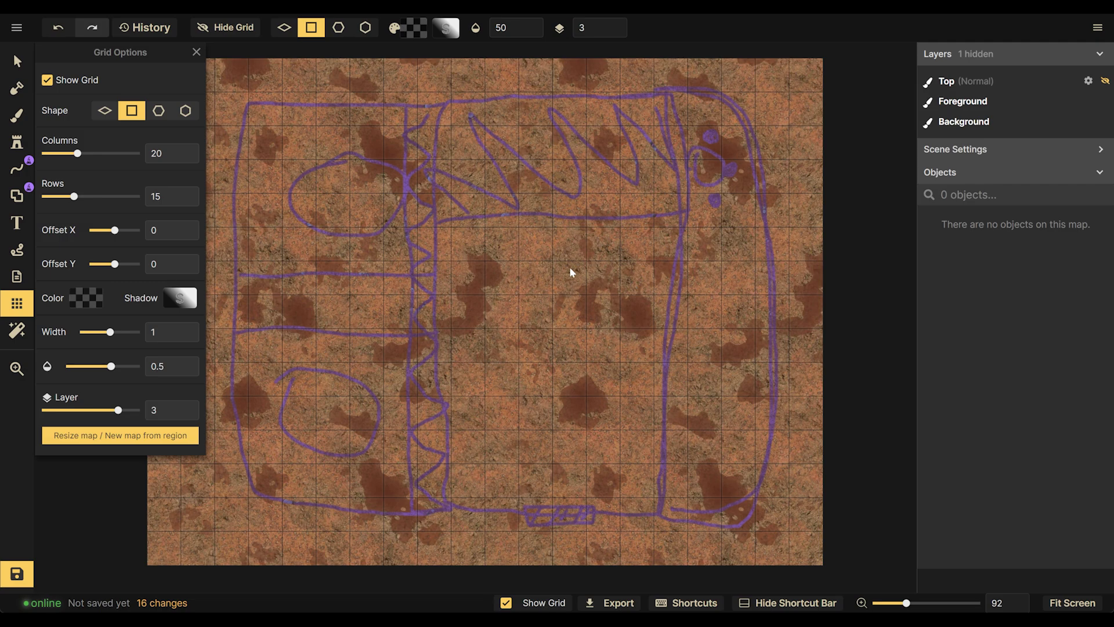
{"action": "scroll", "coordinate": [590, 188], "scroll_direction": "up", "scroll_amount": 1}
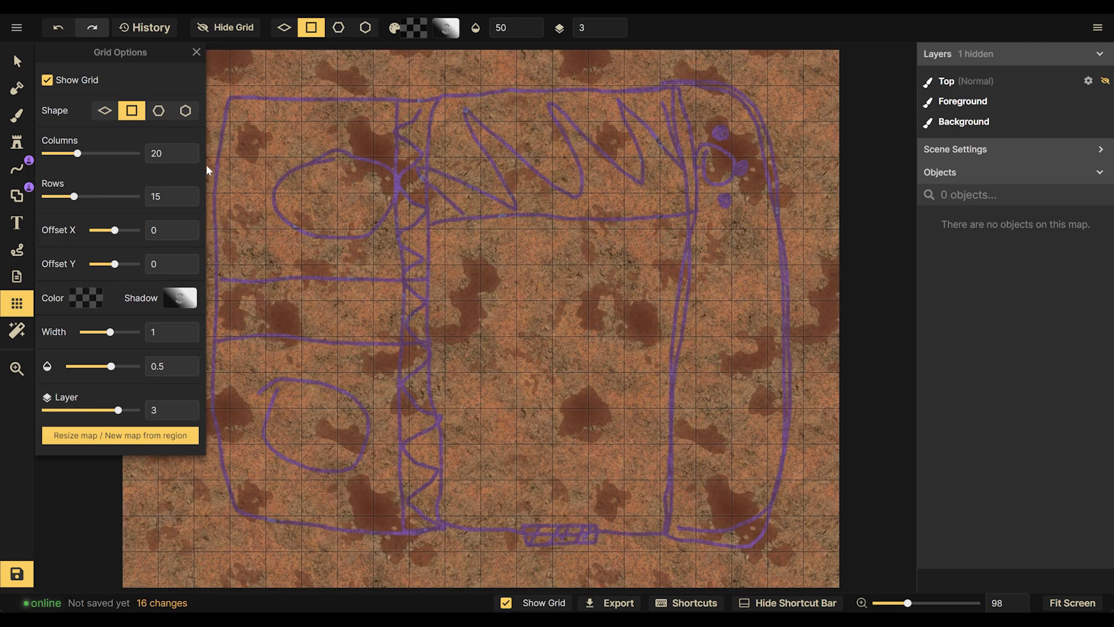
Open the stamp catalog and look through the Fantasy Battlemaps terrain, plant and effect stamps for building pieces
{"action": "left_click", "coordinate": [17, 142]}
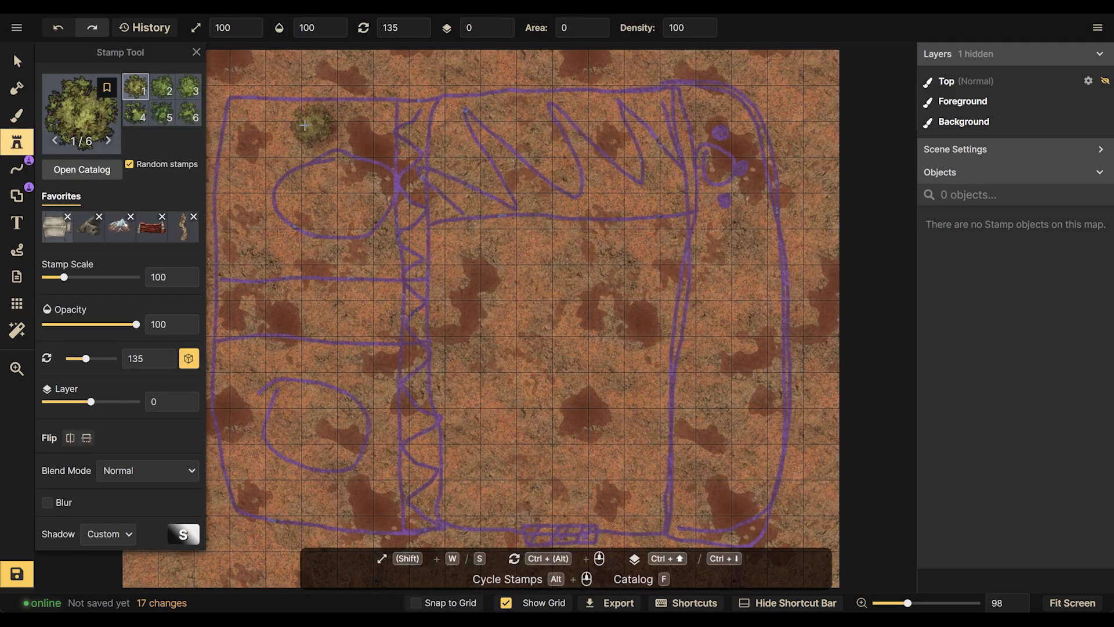
{"action": "key", "text": "f"}
{"action": "scroll", "coordinate": [615, 209], "scroll_direction": "down", "scroll_amount": 5}
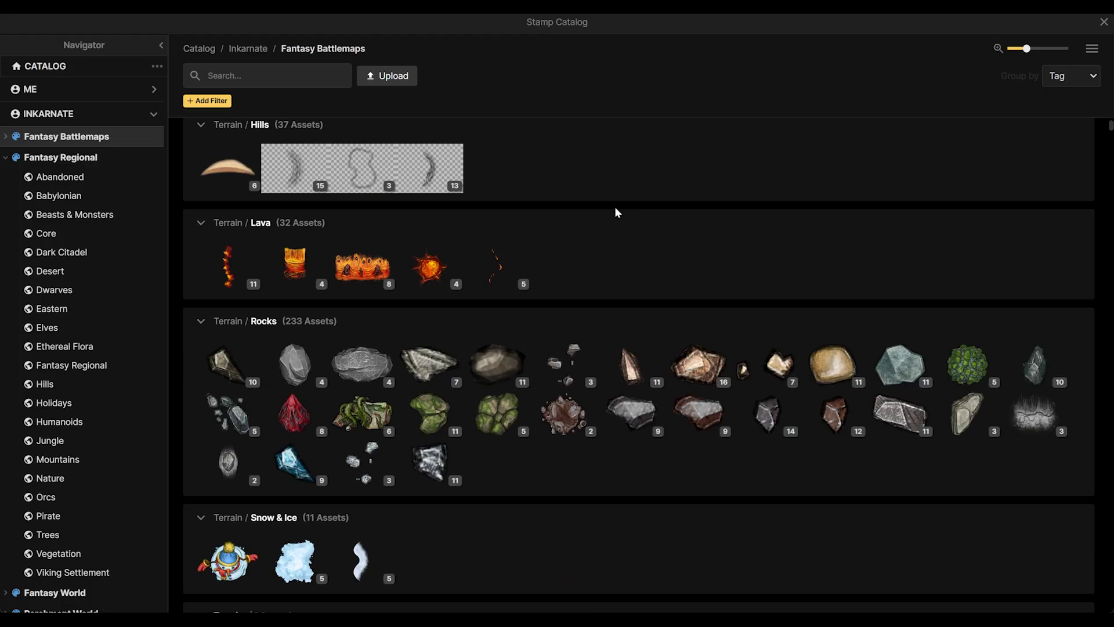
{"action": "scroll", "coordinate": [617, 212], "scroll_direction": "up", "scroll_amount": 3}
{"action": "scroll", "coordinate": [638, 214], "scroll_direction": "down", "scroll_amount": 15}
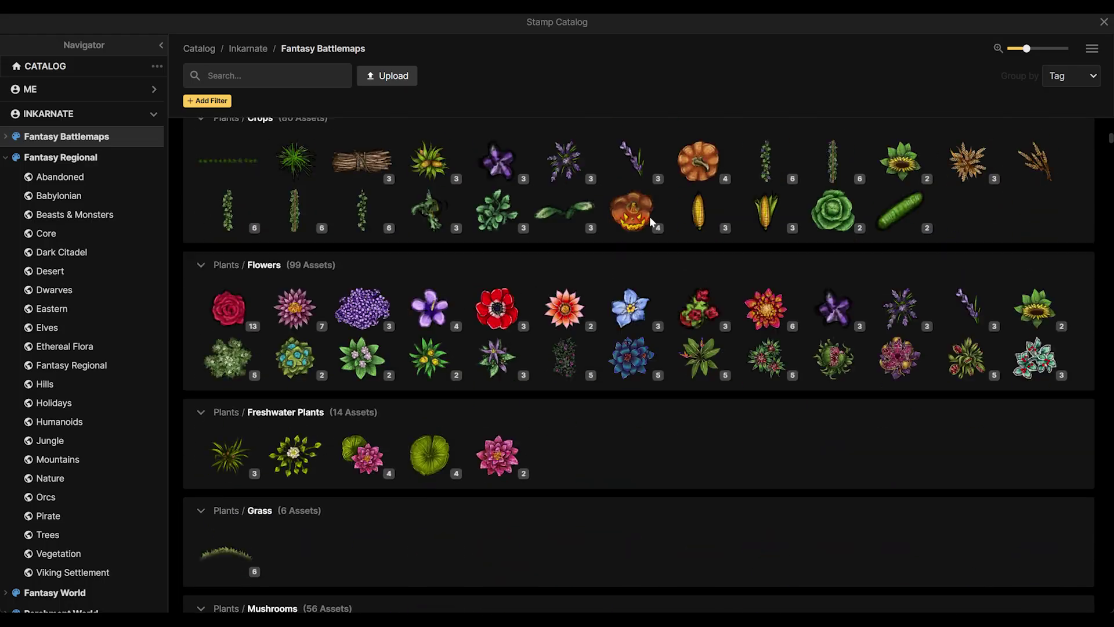
{"action": "scroll", "coordinate": [650, 217], "scroll_direction": "down", "scroll_amount": 15}
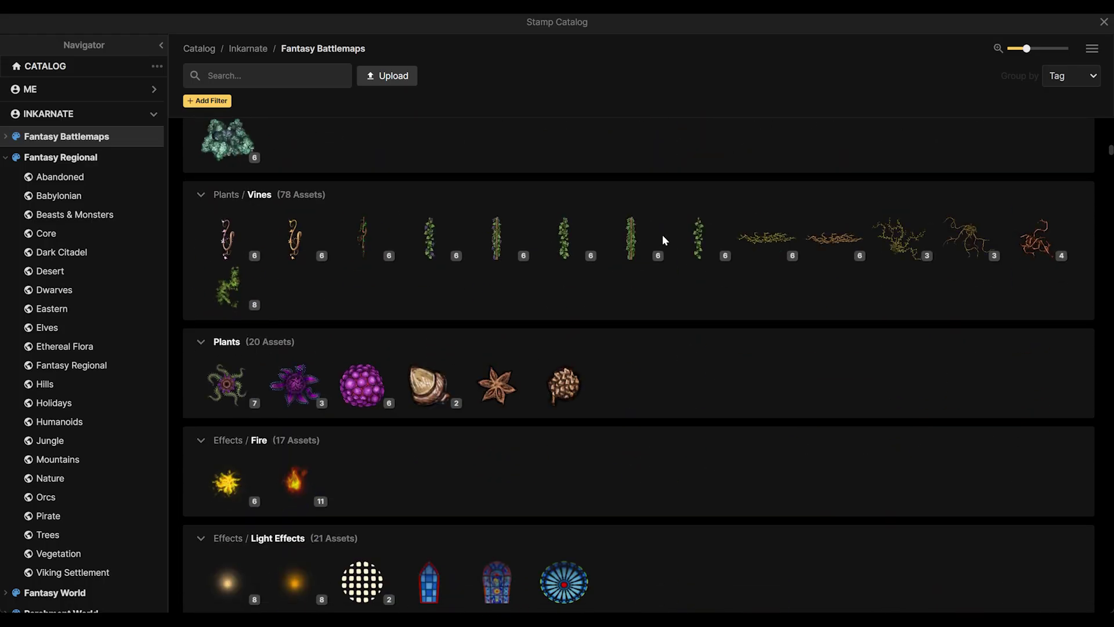
{"action": "scroll", "coordinate": [662, 235], "scroll_direction": "down", "scroll_amount": 8}
{"action": "mouse_move", "coordinate": [698, 238]}
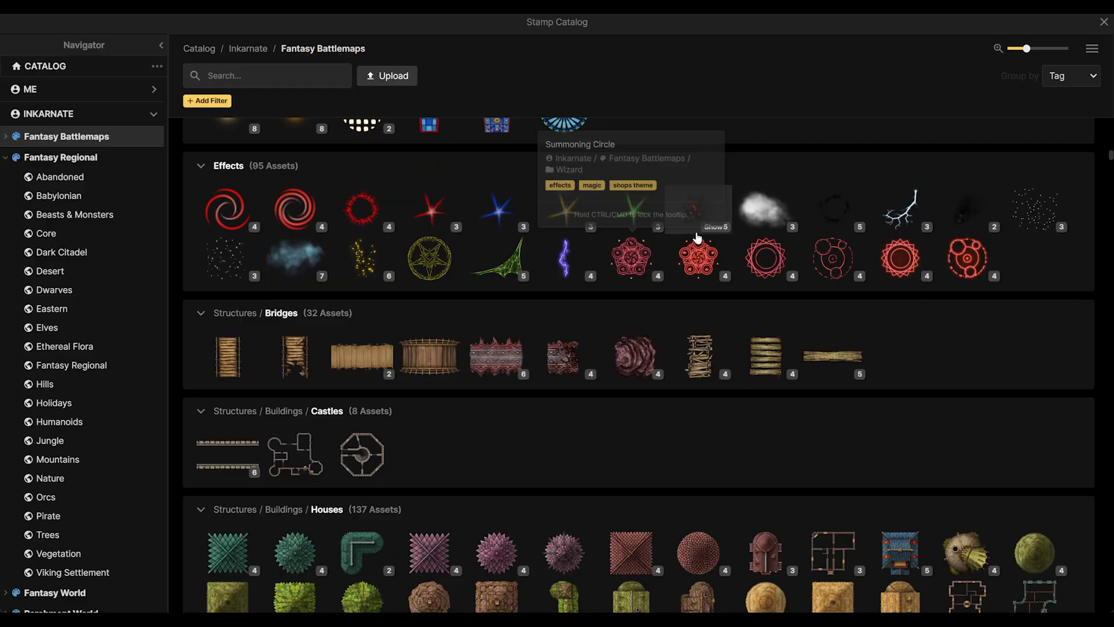
{"action": "scroll", "coordinate": [749, 196], "scroll_direction": "up", "scroll_amount": 1}
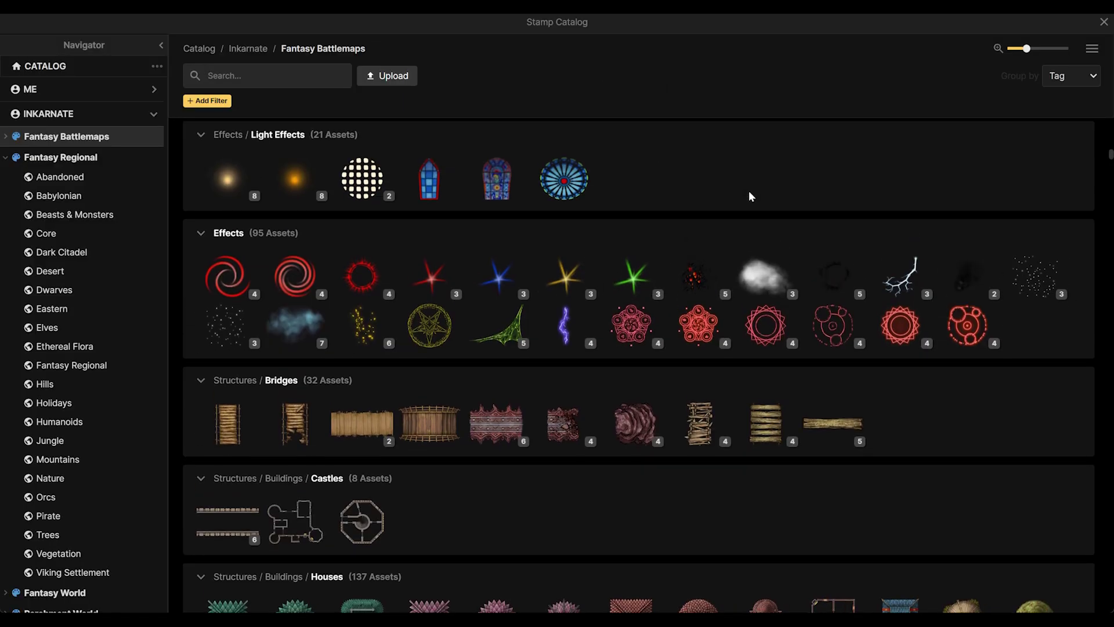
Examine the Structures stamps and the structural components from arches and doors through pillars and pipes
{"action": "scroll", "coordinate": [749, 196], "scroll_direction": "down", "scroll_amount": 5}
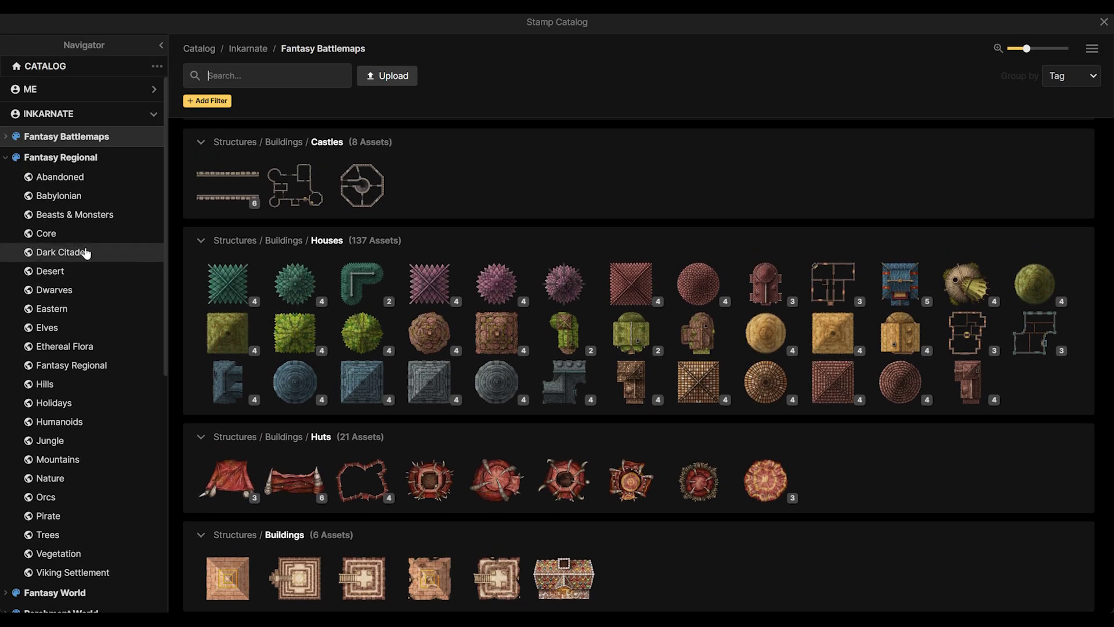
{"action": "scroll", "coordinate": [532, 156], "scroll_direction": "down", "scroll_amount": 3}
{"action": "scroll", "coordinate": [533, 158], "scroll_direction": "up", "scroll_amount": 4}
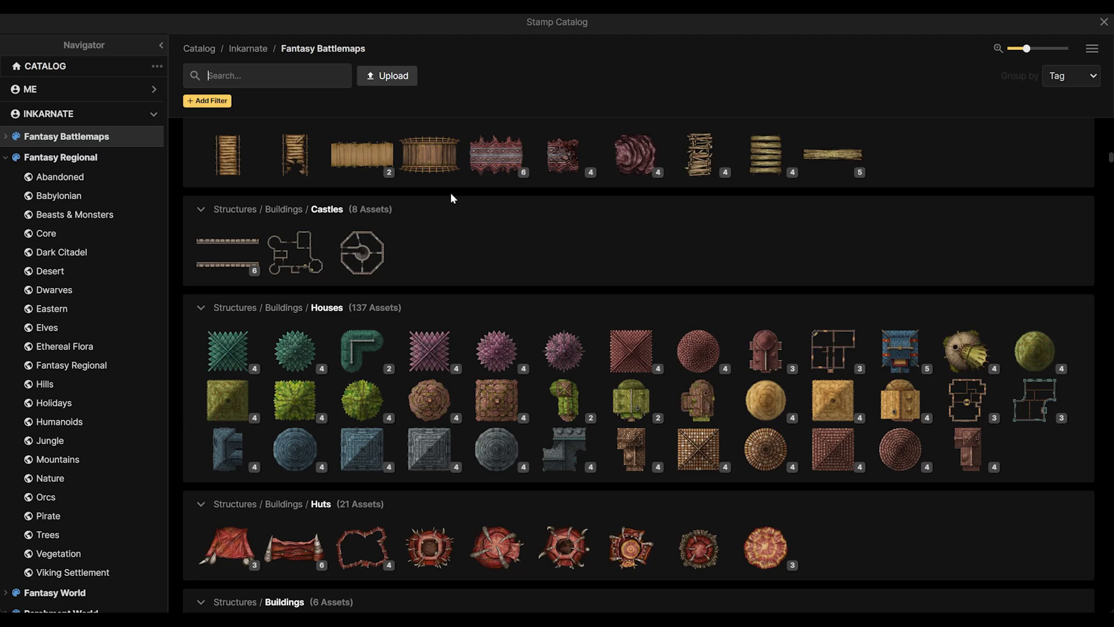
{"action": "scroll", "coordinate": [500, 218], "scroll_direction": "down", "scroll_amount": 9}
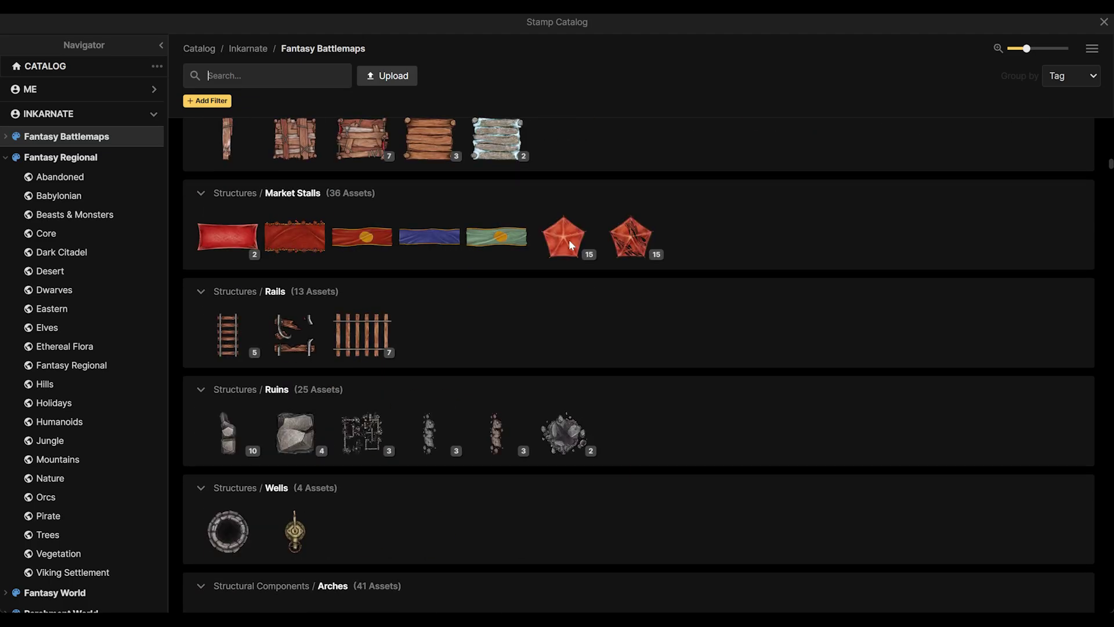
{"action": "scroll", "coordinate": [452, 233], "scroll_direction": "up", "scroll_amount": 2}
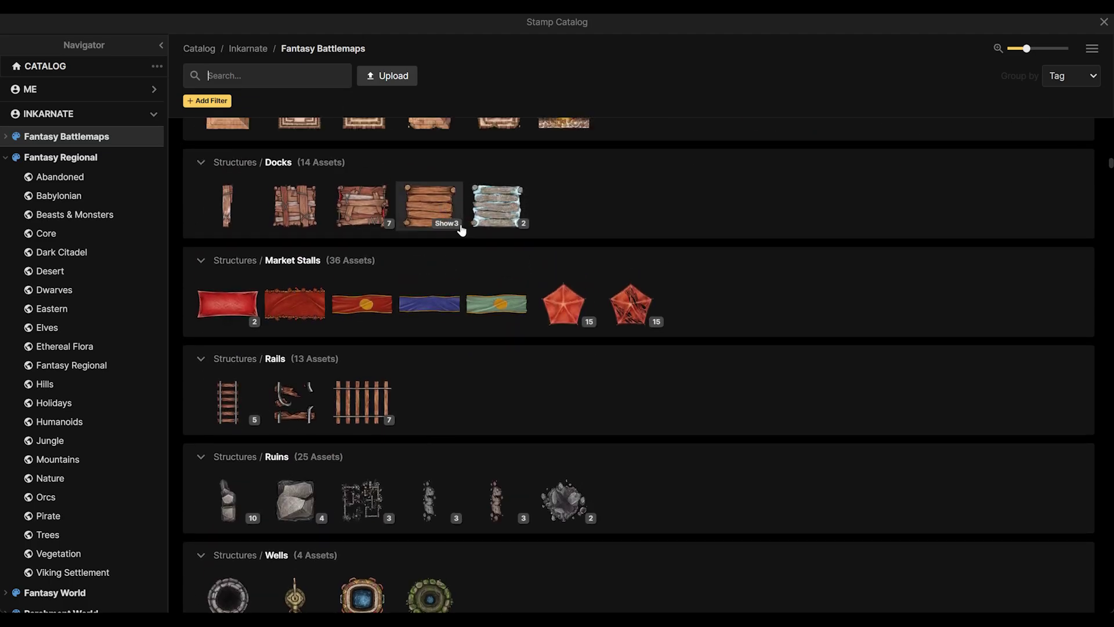
{"action": "scroll", "coordinate": [569, 293], "scroll_direction": "down", "scroll_amount": 4}
{"action": "scroll", "coordinate": [615, 296], "scroll_direction": "down", "scroll_amount": 5}
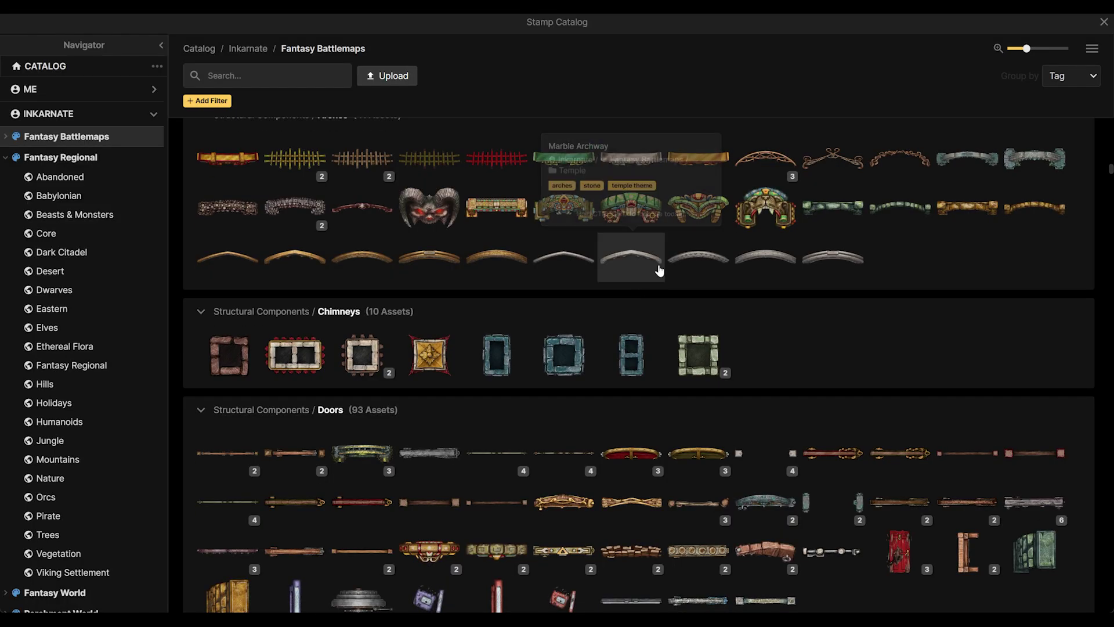
{"action": "scroll", "coordinate": [701, 272], "scroll_direction": "down", "scroll_amount": 4}
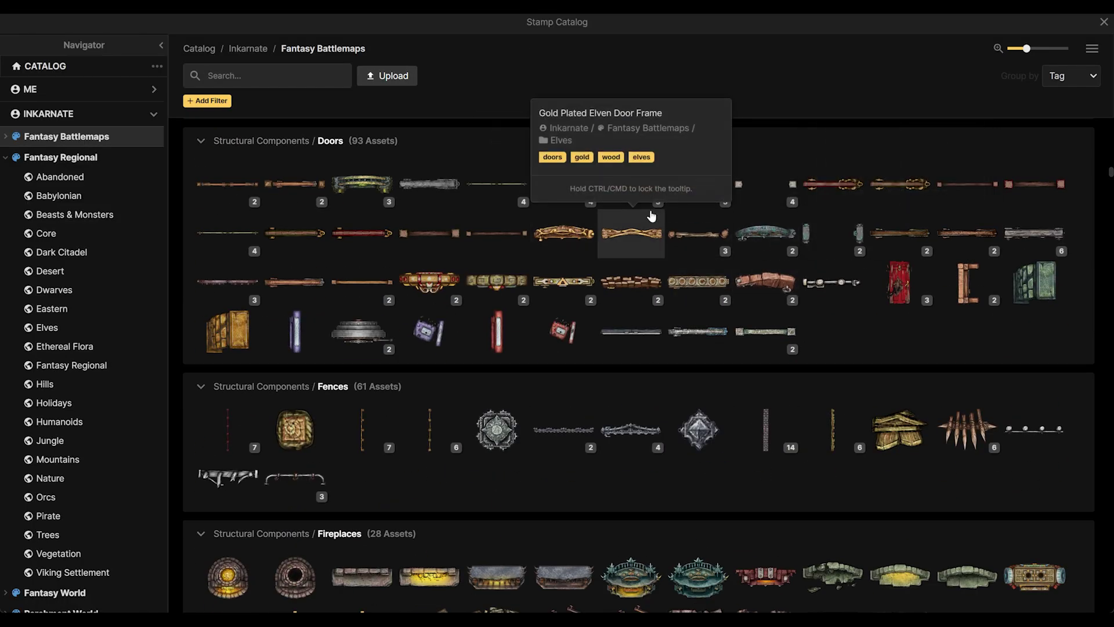
{"action": "scroll", "coordinate": [631, 206], "scroll_direction": "up", "scroll_amount": 2}
{"action": "scroll", "coordinate": [803, 209], "scroll_direction": "down", "scroll_amount": 10}
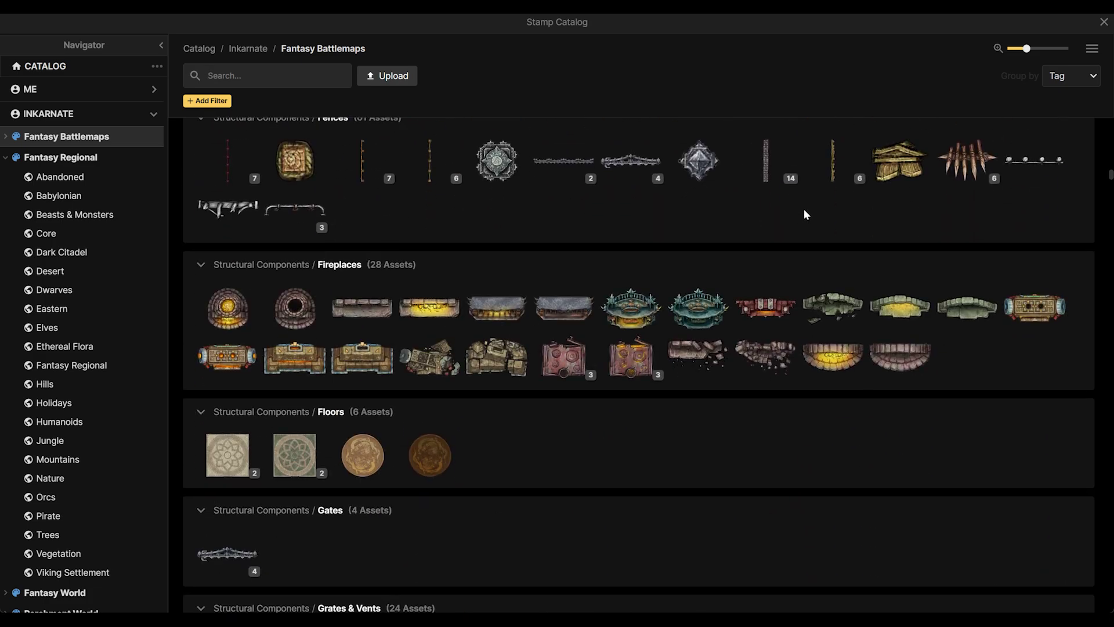
{"action": "scroll", "coordinate": [803, 219], "scroll_direction": "down", "scroll_amount": 5}
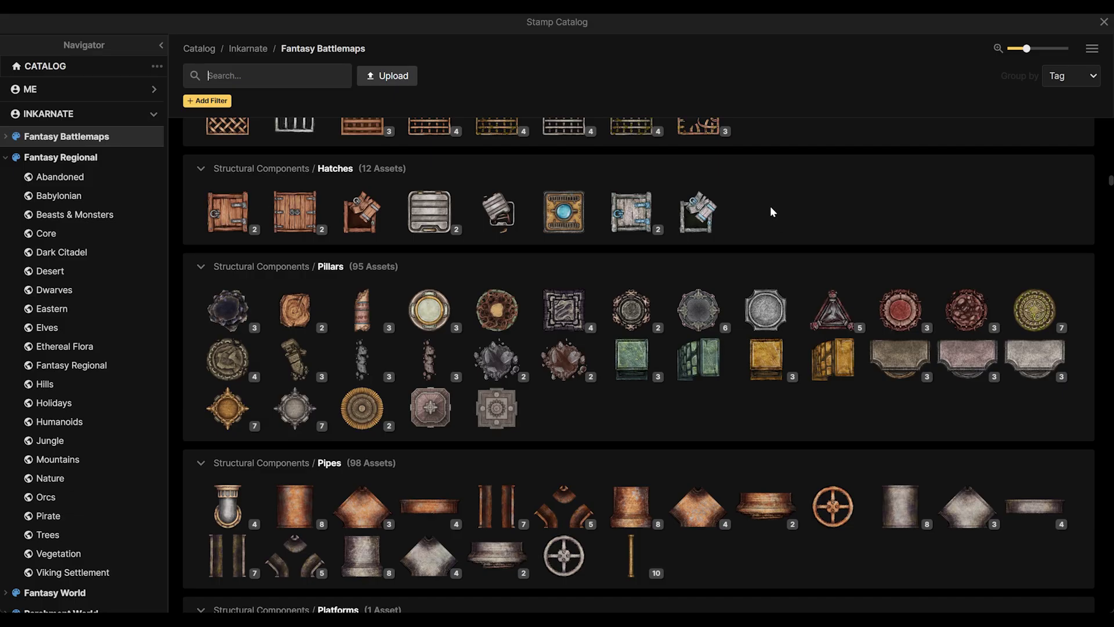
Examine the roof, rubble, ship component and stair stamps, and try the pair of light wooden stair rails
{"action": "scroll", "coordinate": [690, 238], "scroll_direction": "down", "scroll_amount": 5}
{"action": "scroll", "coordinate": [693, 248], "scroll_direction": "down", "scroll_amount": 5}
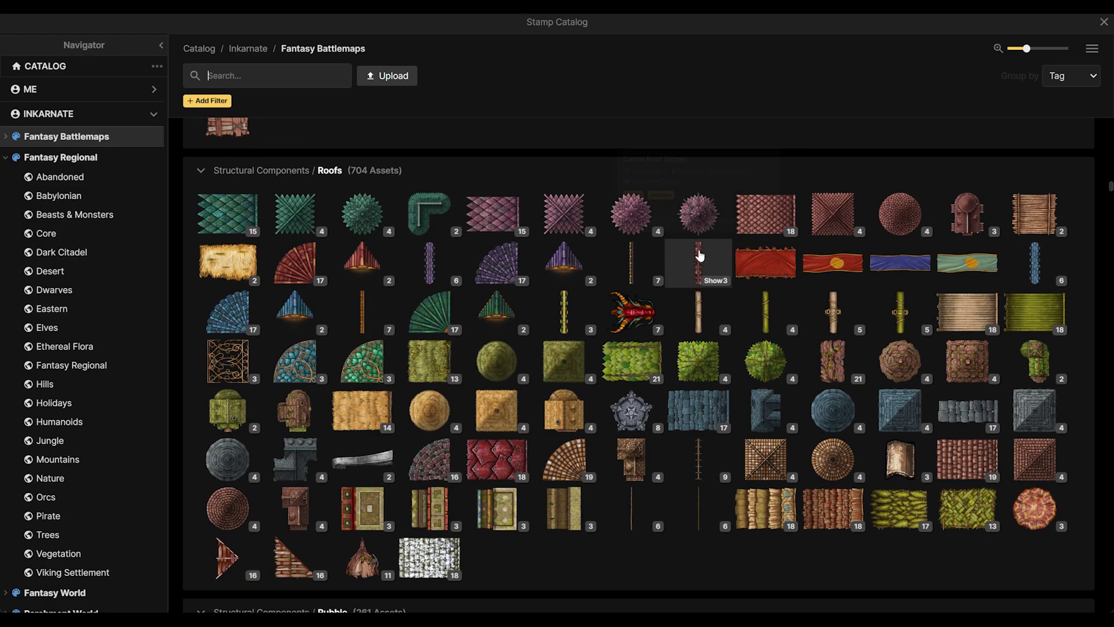
{"action": "mouse_move", "coordinate": [874, 255]}
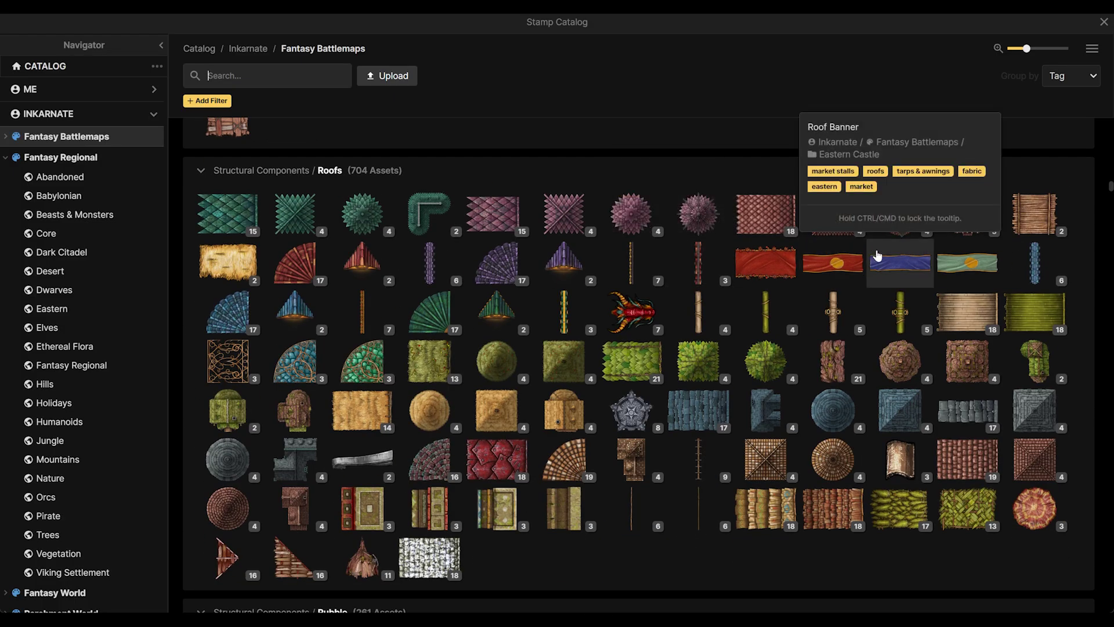
{"action": "mouse_move", "coordinate": [686, 264]}
{"action": "scroll", "coordinate": [682, 262], "scroll_direction": "down", "scroll_amount": 1}
{"action": "scroll", "coordinate": [682, 264], "scroll_direction": "down", "scroll_amount": 1}
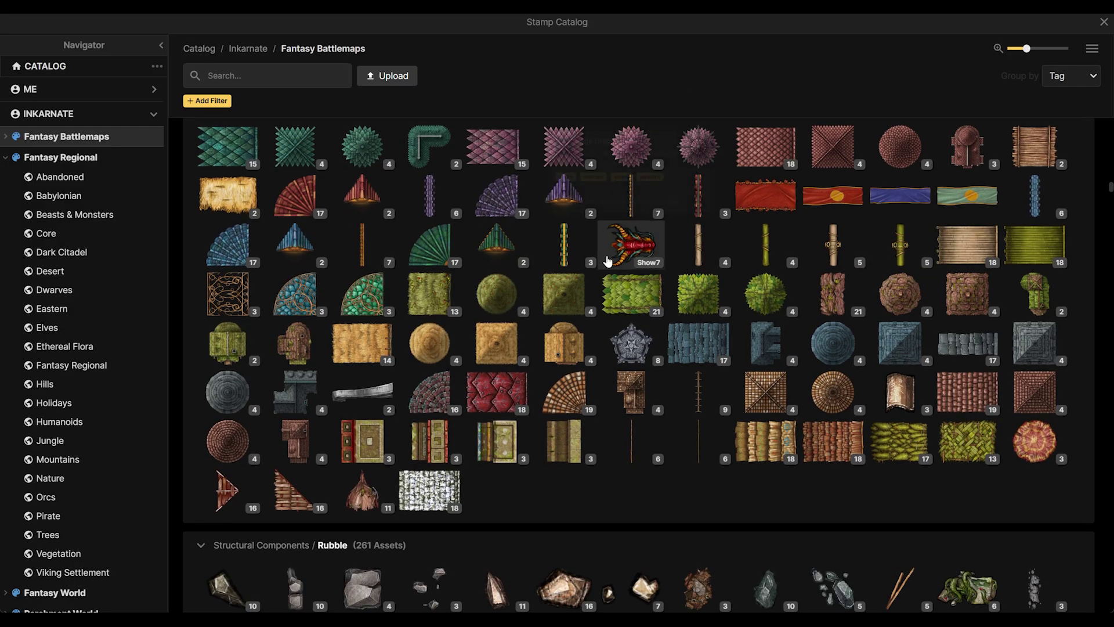
{"action": "scroll", "coordinate": [683, 281], "scroll_direction": "down", "scroll_amount": 5}
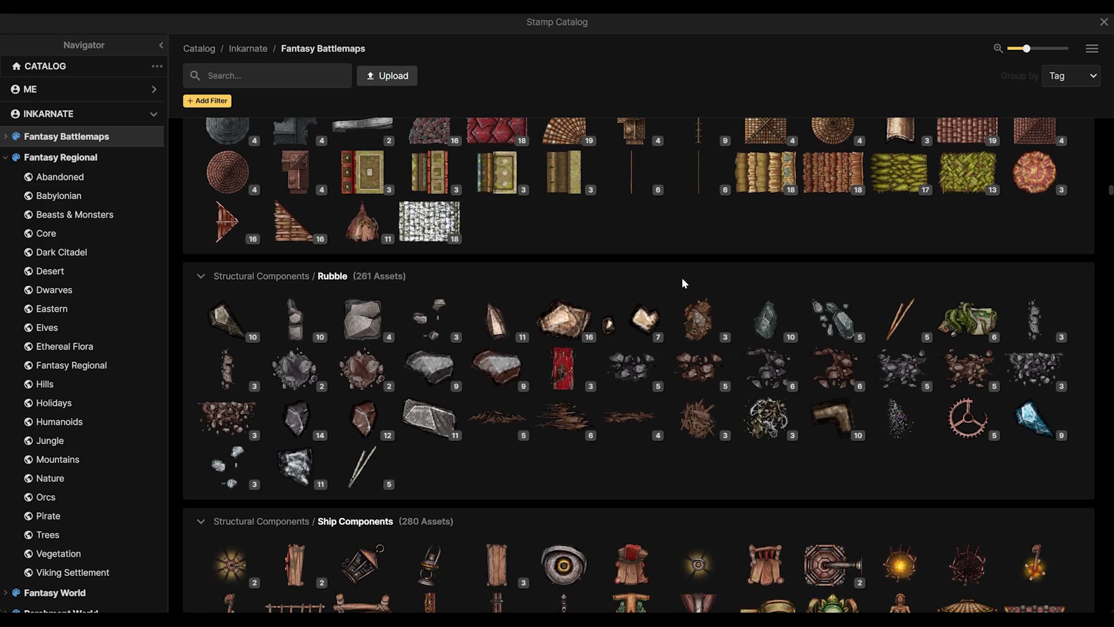
{"action": "scroll", "coordinate": [683, 282], "scroll_direction": "down", "scroll_amount": 5}
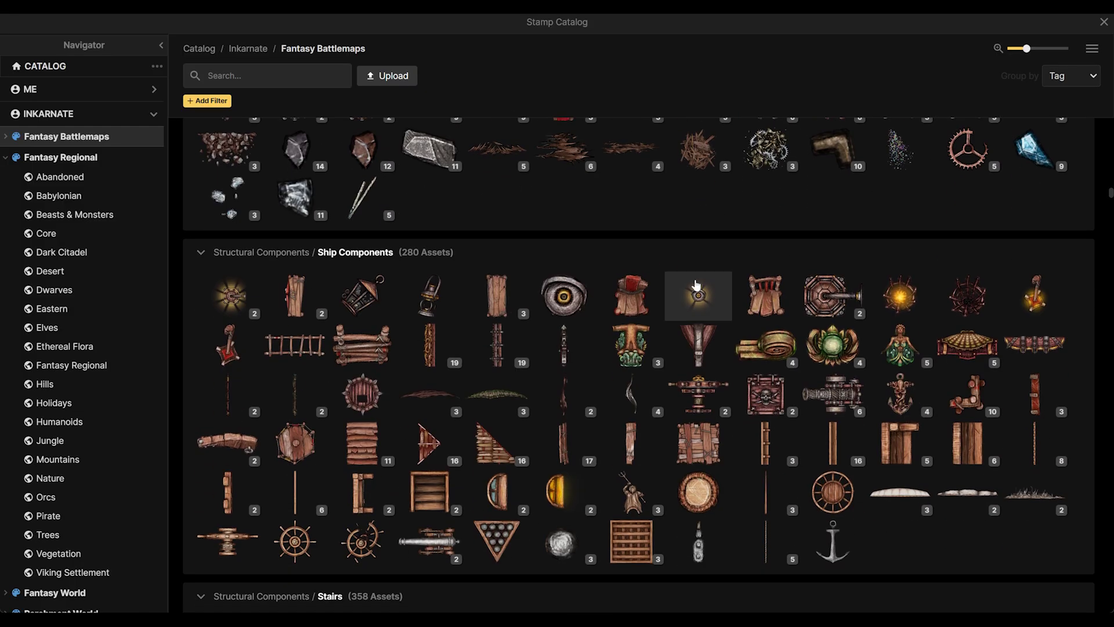
{"action": "mouse_move", "coordinate": [671, 280]}
{"action": "scroll", "coordinate": [499, 229], "scroll_direction": "down", "scroll_amount": 4}
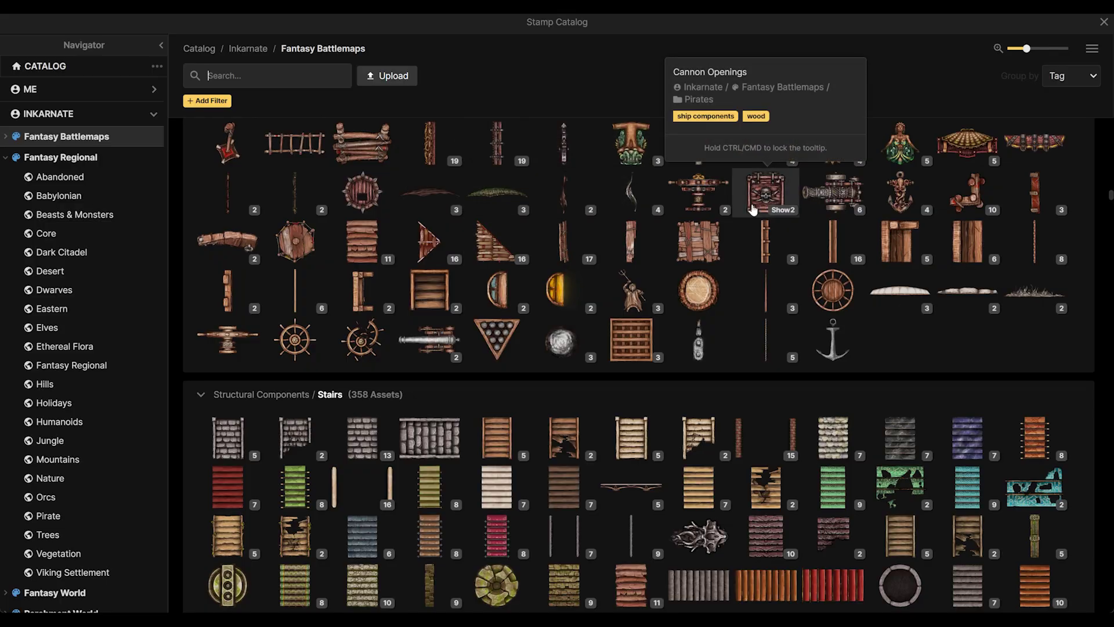
{"action": "scroll", "coordinate": [616, 278], "scroll_direction": "down", "scroll_amount": 3}
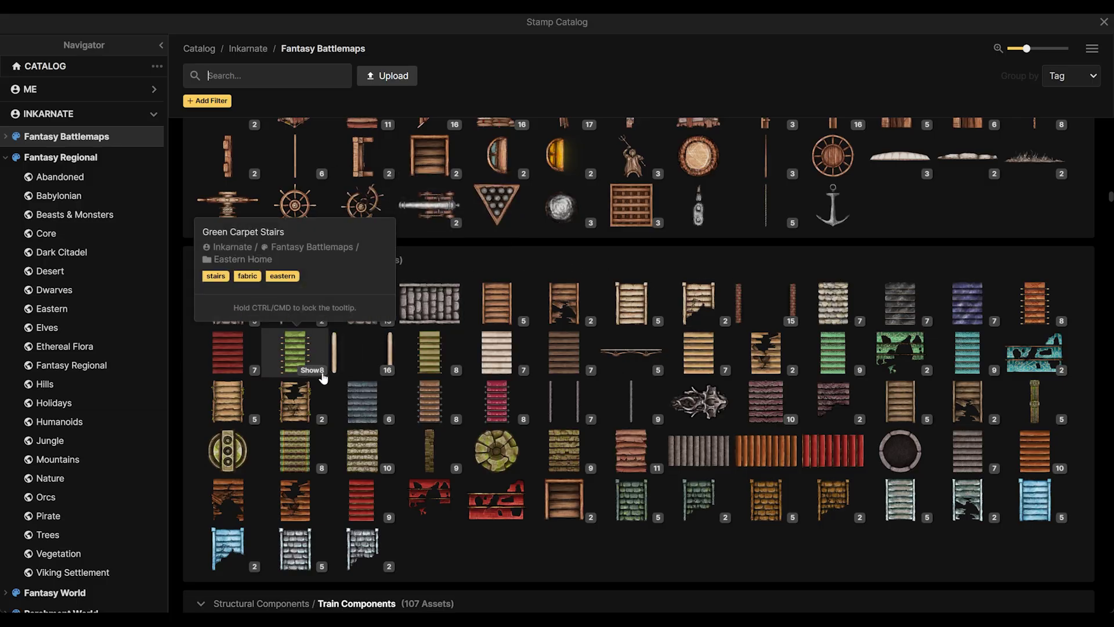
{"action": "left_click", "coordinate": [359, 370]}
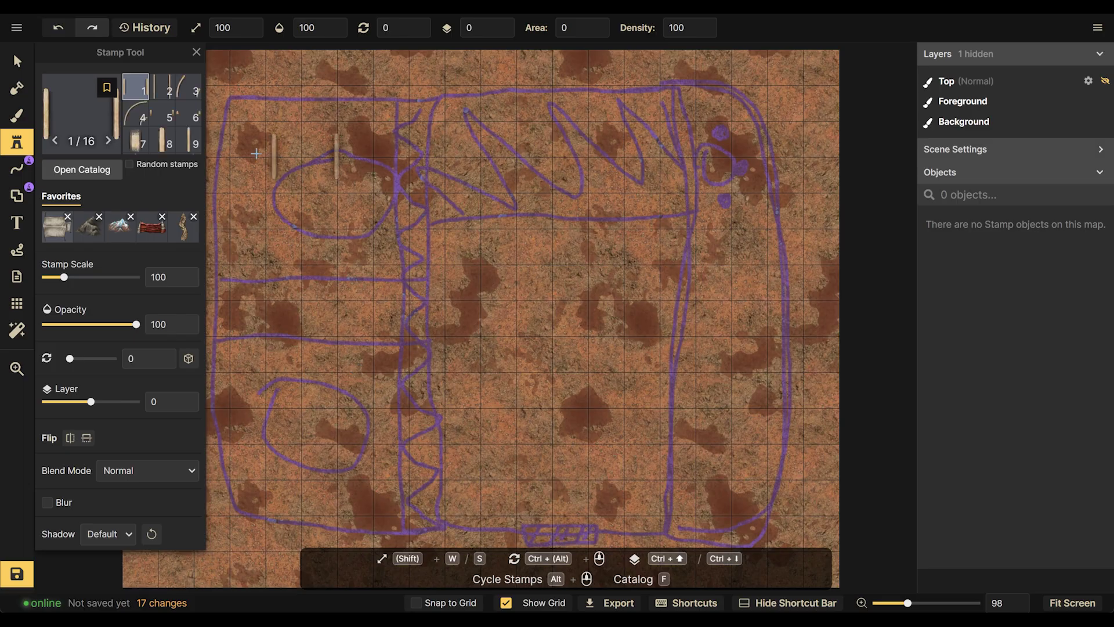
Choose the narrow Thick Limestone Wall stamp from the Walls category and place one upright piece near the middle room's upper-right corner
{"action": "key", "text": "f"}
{"action": "scroll", "coordinate": [644, 343], "scroll_direction": "down", "scroll_amount": 5}
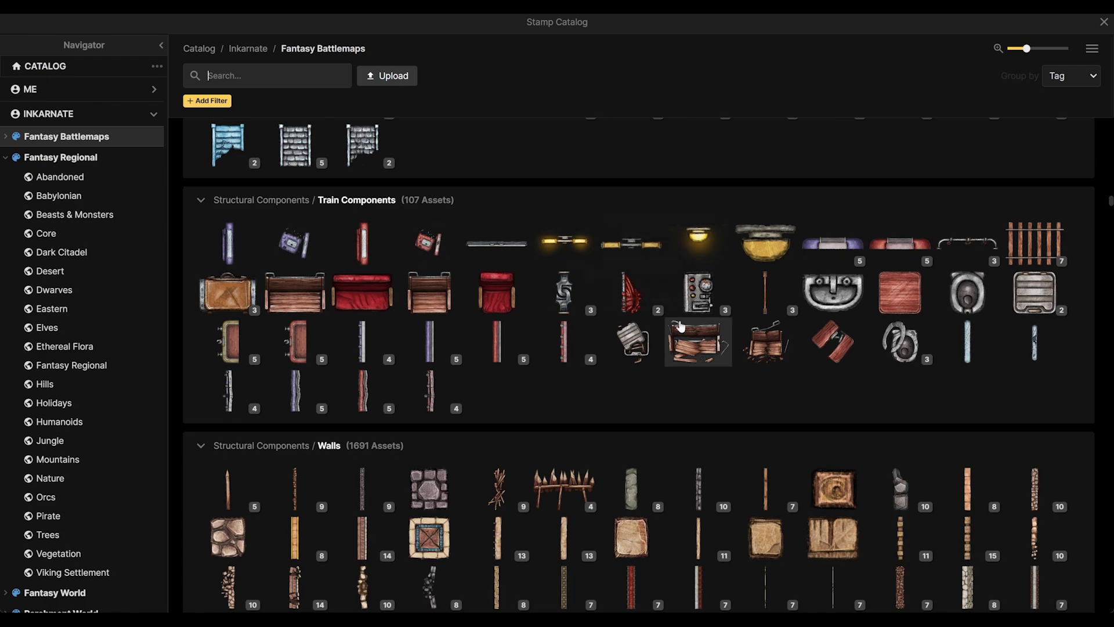
{"action": "scroll", "coordinate": [645, 342], "scroll_direction": "down", "scroll_amount": 3}
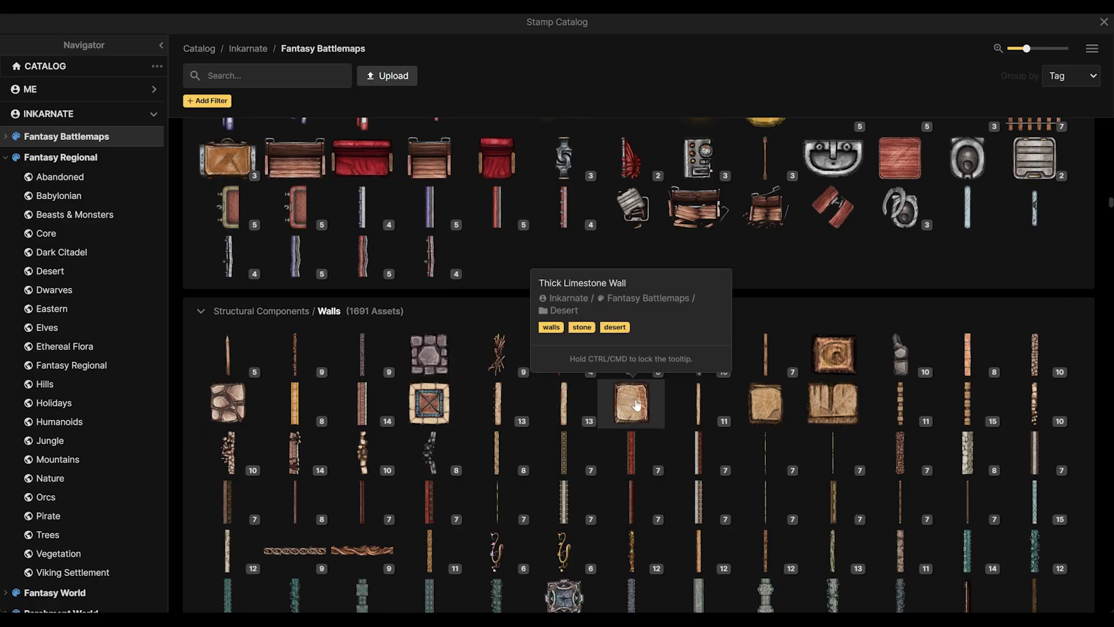
{"action": "left_click", "coordinate": [575, 414]}
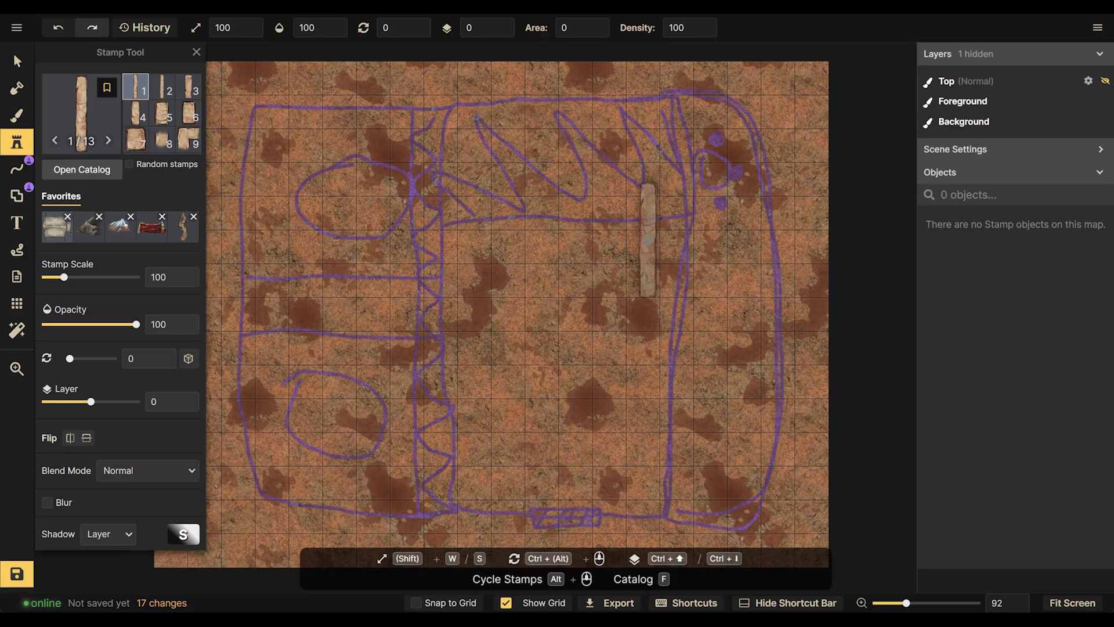
{"action": "scroll", "coordinate": [653, 226], "scroll_direction": "up", "scroll_amount": 1}
{"action": "left_click", "coordinate": [661, 234]}
Scale the limestone wall piece to 79 and move it to the upper end of the middle room's right wall
{"action": "left_click", "coordinate": [19, 60]}
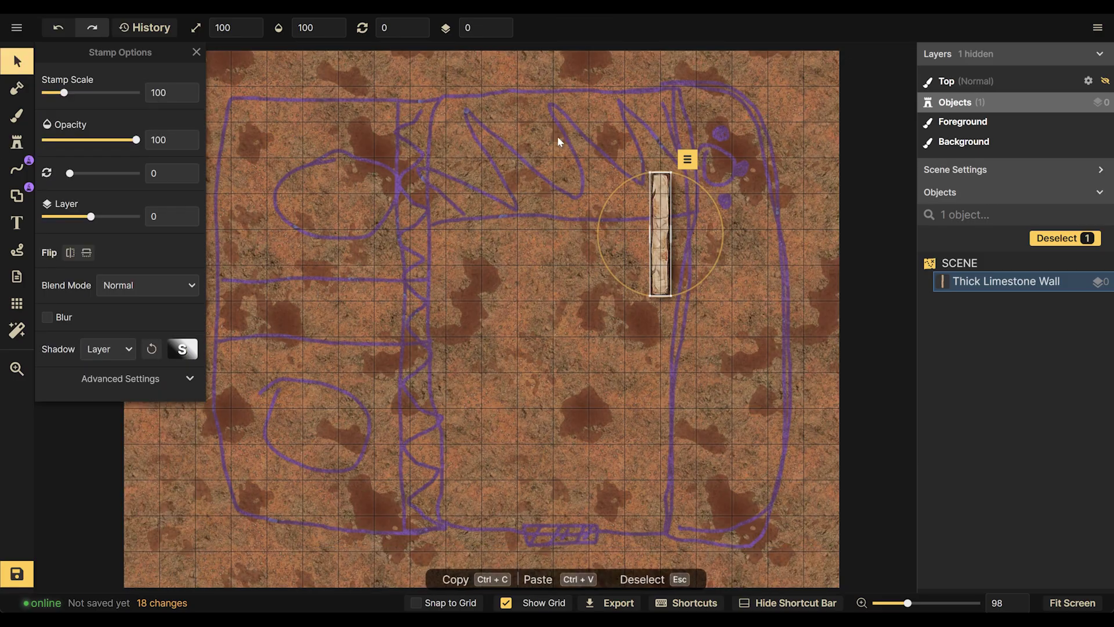
{"action": "left_click_drag", "start_coordinate": [661, 173], "coordinate": [662, 199]}
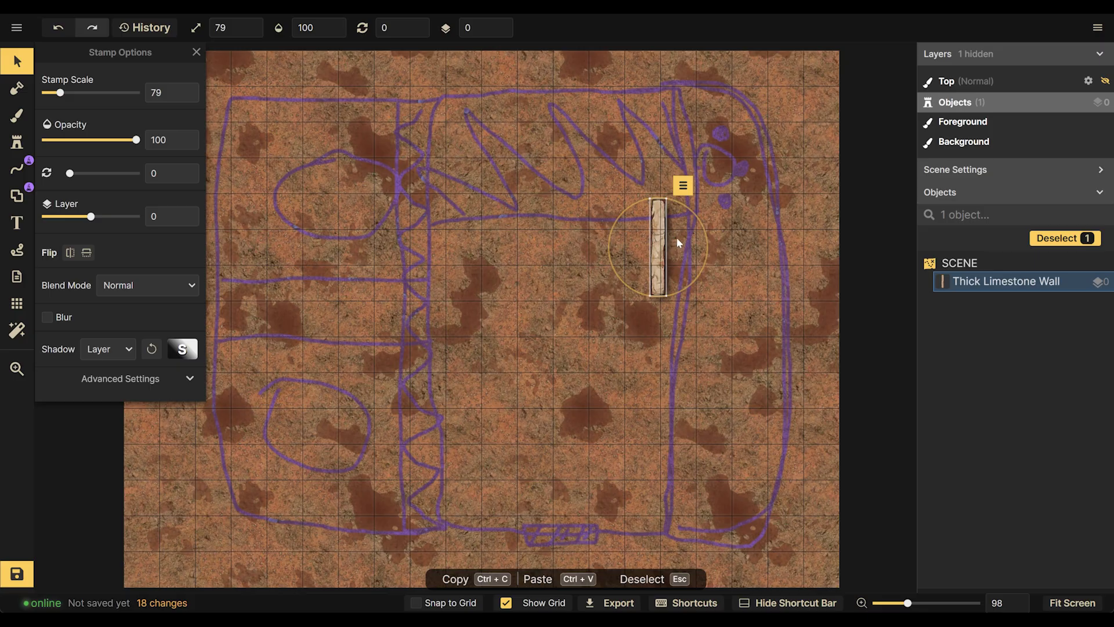
{"action": "left_click_drag", "start_coordinate": [676, 236], "coordinate": [700, 150]}
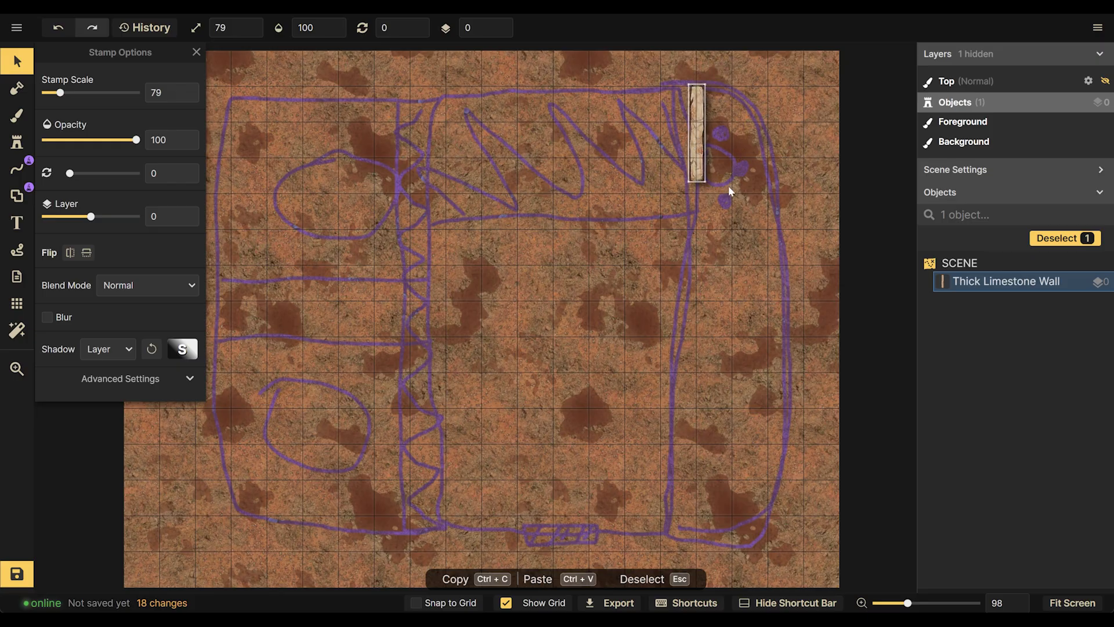
Duplicate the limestone wall piece and place the copy end to end below the first
{"action": "key", "text": "ctrl+c"}
{"action": "key", "text": "ctrl+v"}
{"action": "left_click_drag", "start_coordinate": [726, 184], "coordinate": [691, 235]}
{"action": "left_click", "coordinate": [760, 210]}
{"action": "left_click", "coordinate": [701, 222]}
Nudge the second limestone wall piece so it lines up with the lower end of the first
{"action": "scroll", "coordinate": [764, 185], "scroll_direction": "up", "scroll_amount": 3}
{"action": "scroll", "coordinate": [735, 204], "scroll_direction": "up", "scroll_amount": 2}
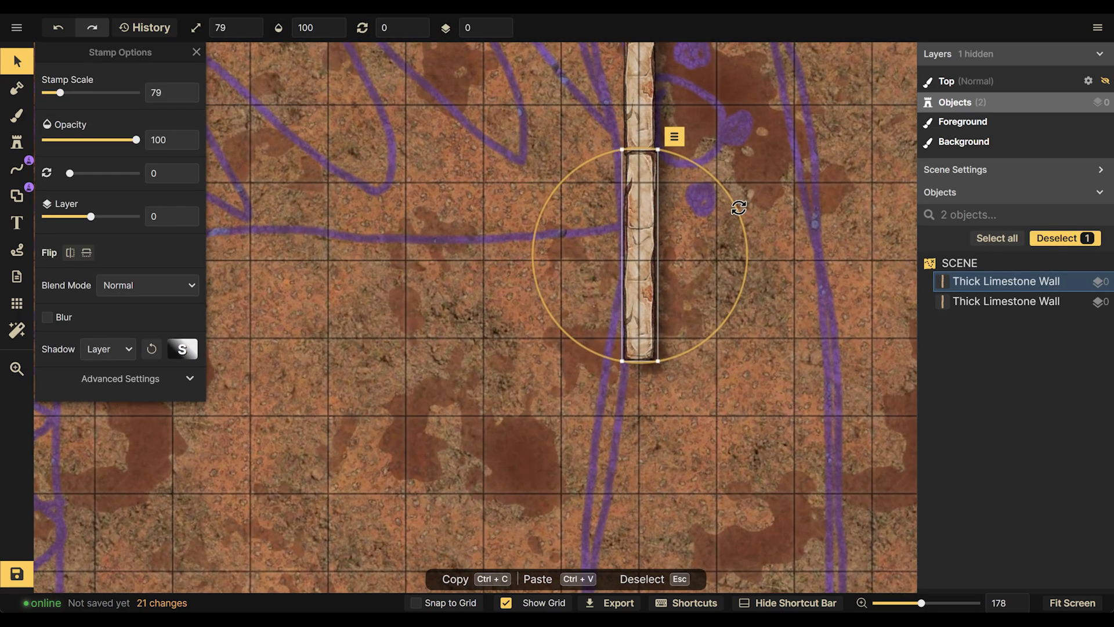
{"action": "left_click", "coordinate": [732, 197]}
{"action": "scroll", "coordinate": [733, 198], "scroll_direction": "up", "scroll_amount": 2}
{"action": "left_click", "coordinate": [648, 230]}
{"action": "left_click_drag", "start_coordinate": [648, 231], "coordinate": [646, 229]}
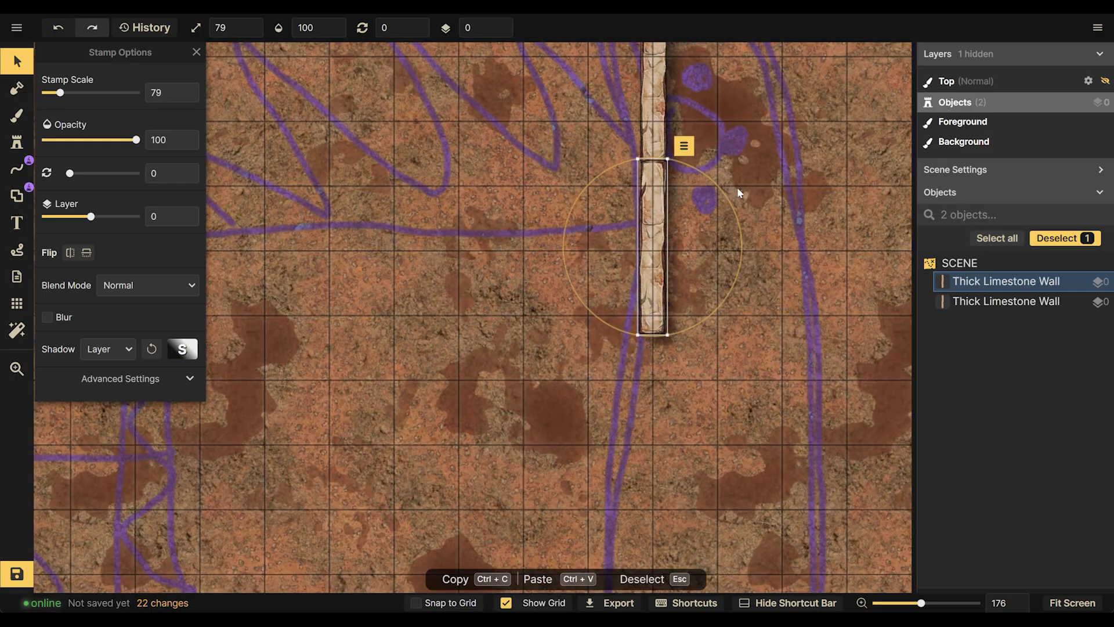
{"action": "left_click", "coordinate": [737, 187]}
Duplicate the lower wall piece and place the copy end to end below it along the middle room's right wall
{"action": "scroll", "coordinate": [759, 171], "scroll_direction": "down", "scroll_amount": 6}
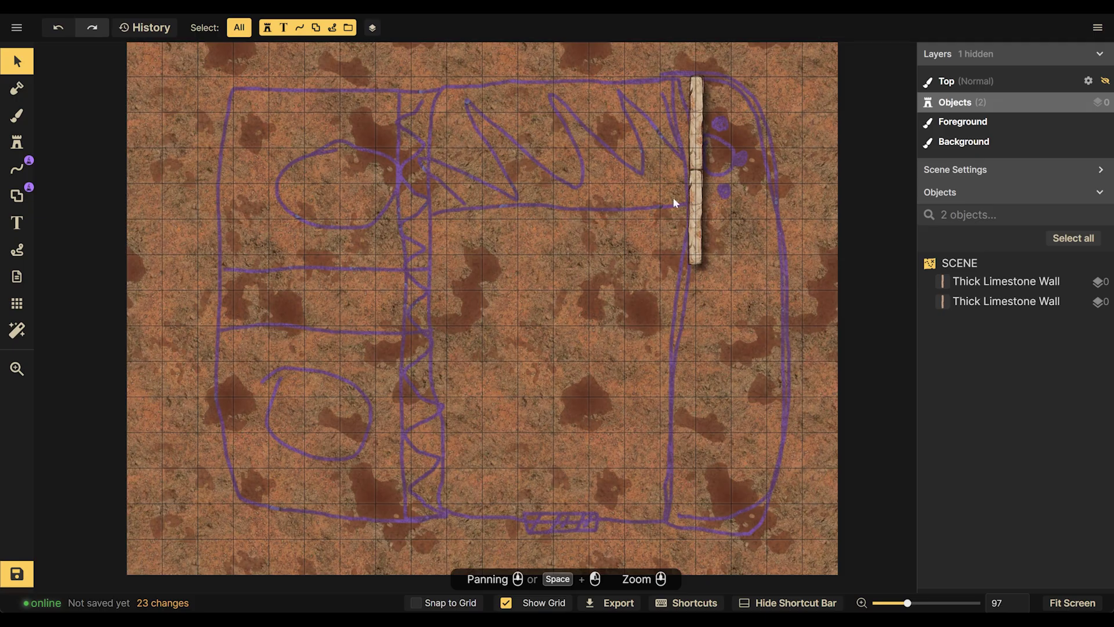
{"action": "left_click", "coordinate": [703, 230]}
{"action": "key", "text": "ctrl+c"}
{"action": "key", "text": "ctrl+v"}
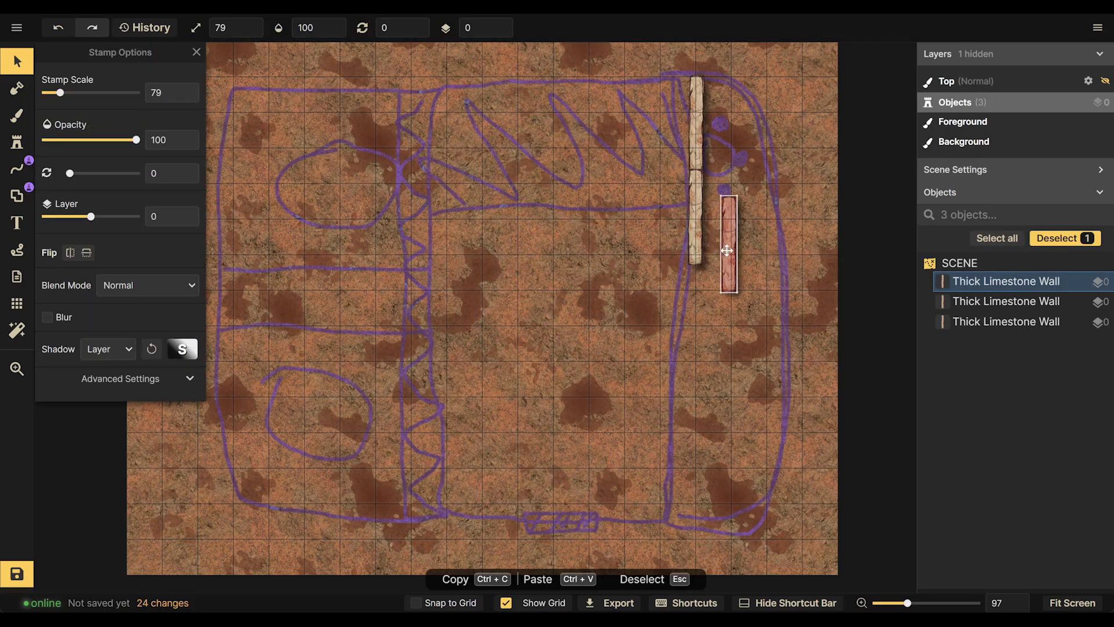
{"action": "left_click_drag", "start_coordinate": [722, 239], "coordinate": [689, 303]}
{"action": "scroll", "coordinate": [702, 302], "scroll_direction": "up", "scroll_amount": 3}
{"action": "key", "text": "Escape"}
{"action": "scroll", "coordinate": [748, 243], "scroll_direction": "down", "scroll_amount": 3}
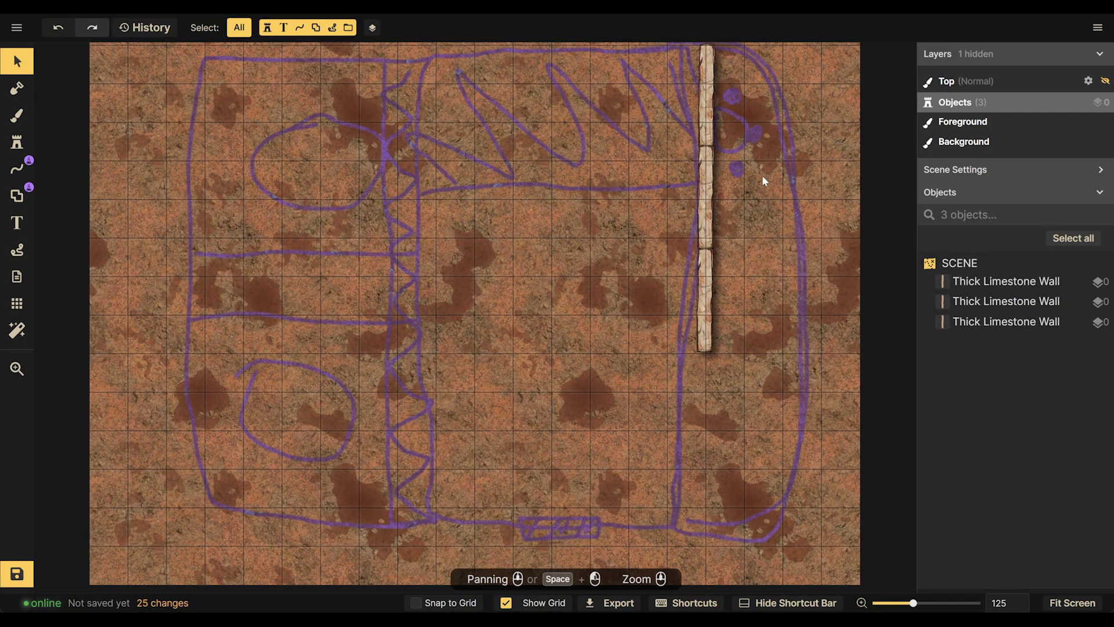
Duplicate the three stacked limestone wall pieces and place the copies inside the middle room, beside its right wall
{"action": "scroll", "coordinate": [656, 105], "scroll_direction": "down", "scroll_amount": 1}
{"action": "left_click_drag", "start_coordinate": [651, 84], "coordinate": [768, 328]}
{"action": "key", "text": "ctrl+v"}
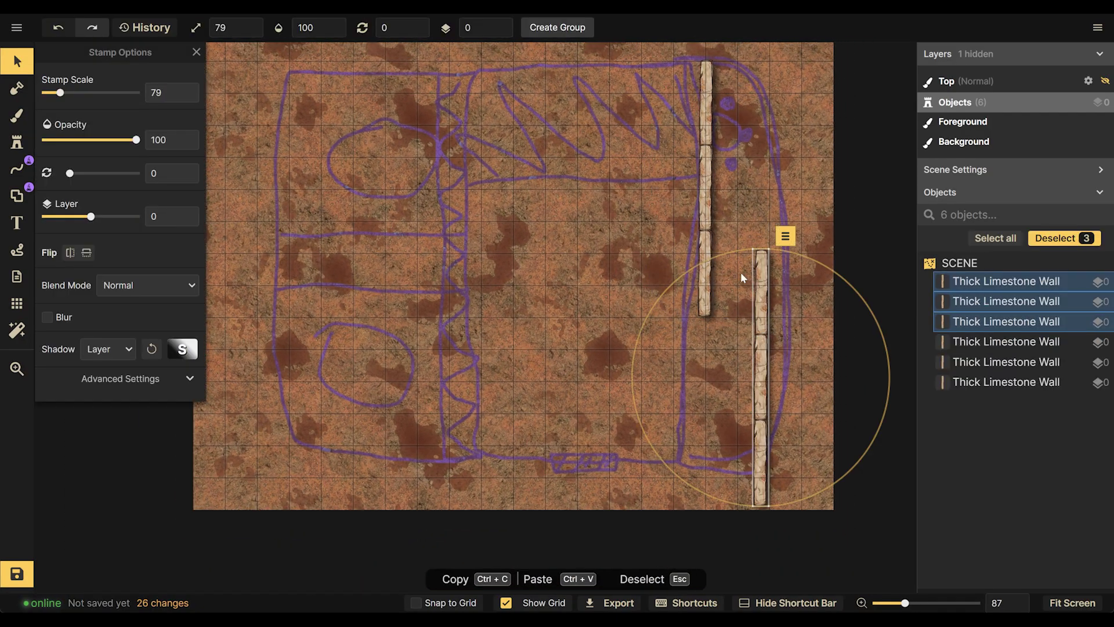
{"action": "left_click_drag", "start_coordinate": [770, 339], "coordinate": [641, 365]}
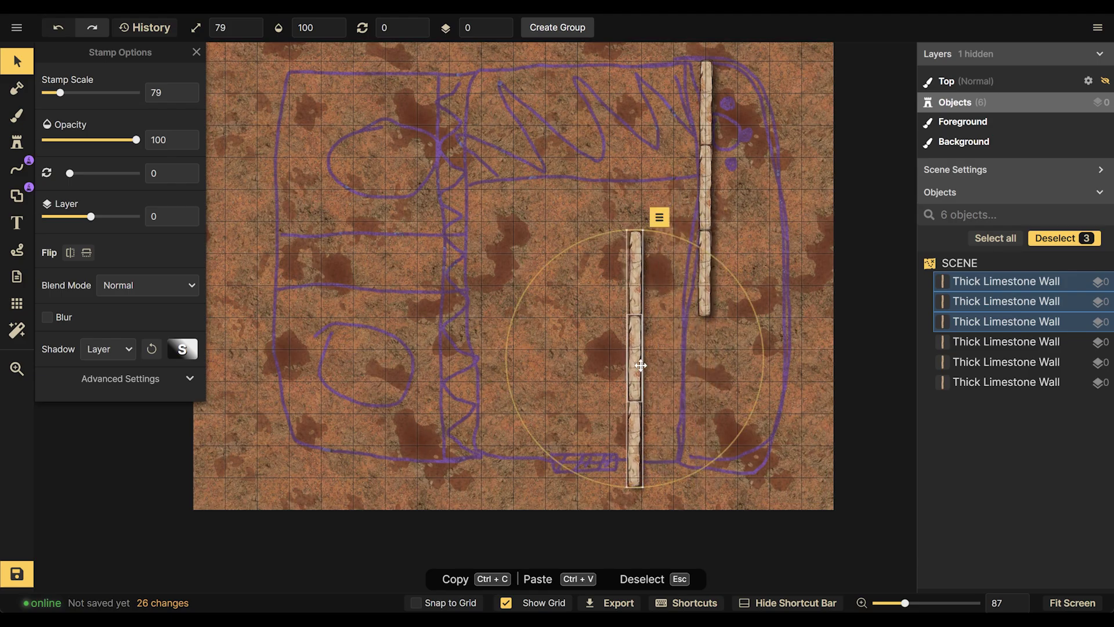
{"action": "left_click", "coordinate": [573, 308]}
{"action": "left_click", "coordinate": [647, 288]}
{"action": "left_click", "coordinate": [596, 250]}
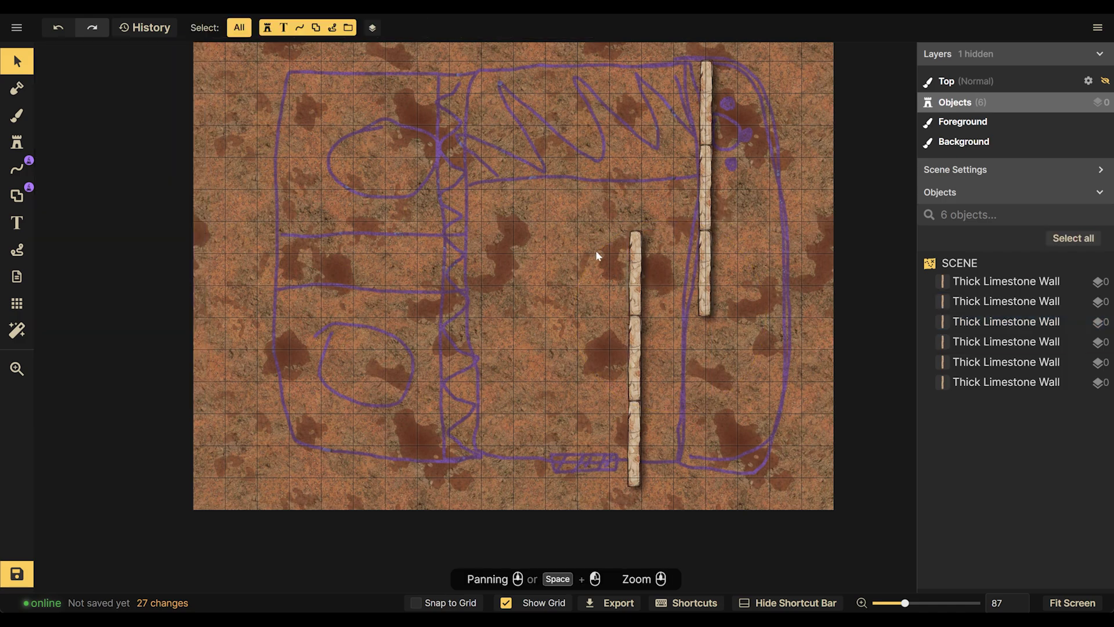
Move two of the copied wall pieces end to end below the right wall, extending it past the sketched lower edge
{"action": "left_click", "coordinate": [638, 279]}
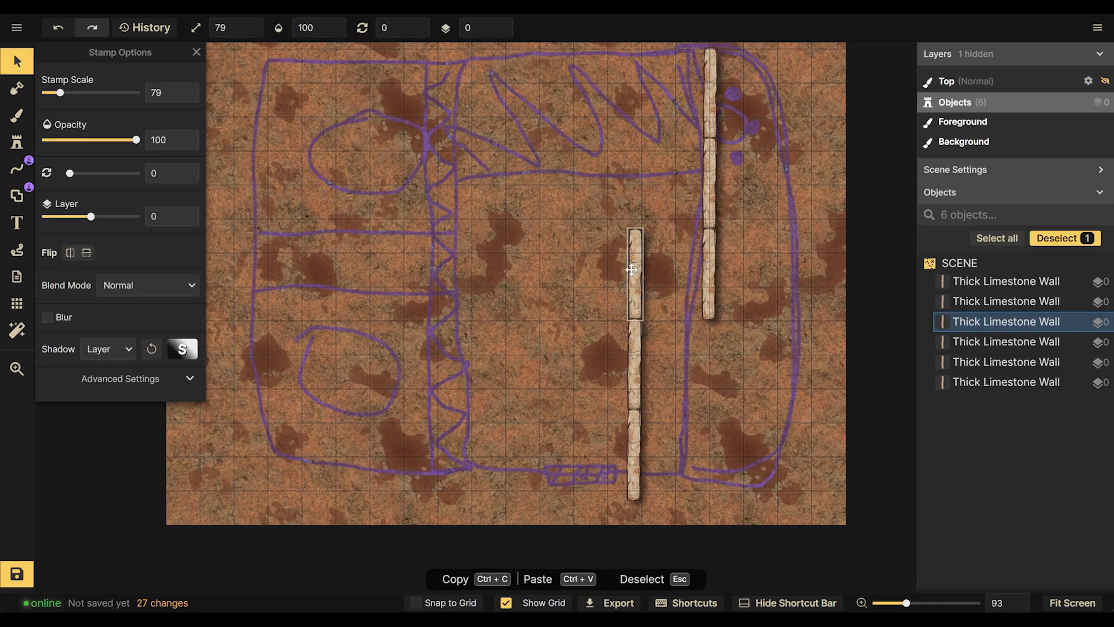
{"action": "left_click_drag", "start_coordinate": [631, 270], "coordinate": [709, 355]}
{"action": "scroll", "coordinate": [706, 371], "scroll_direction": "up", "scroll_amount": 2}
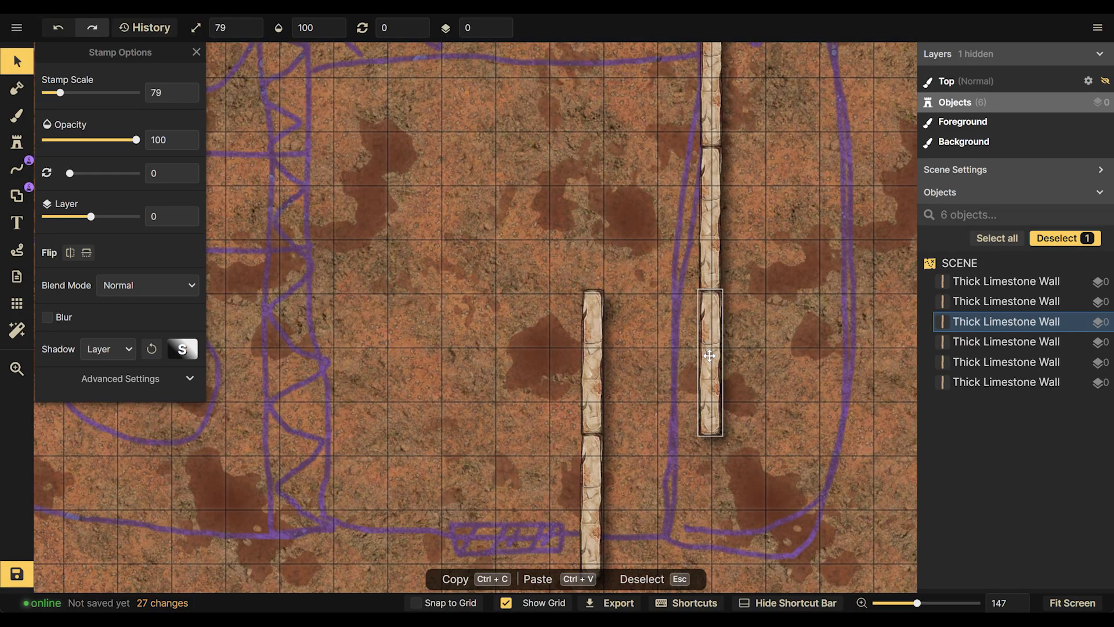
{"action": "left_click", "coordinate": [784, 308]}
{"action": "scroll", "coordinate": [667, 302], "scroll_direction": "down", "scroll_amount": 2}
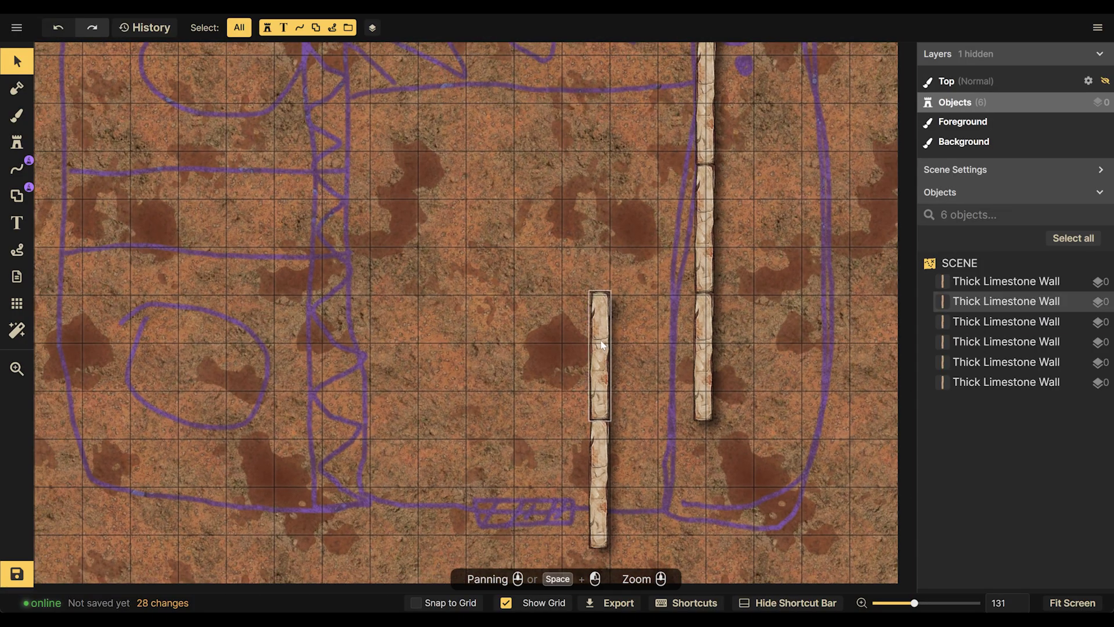
{"action": "left_click_drag", "start_coordinate": [601, 345], "coordinate": [704, 468]}
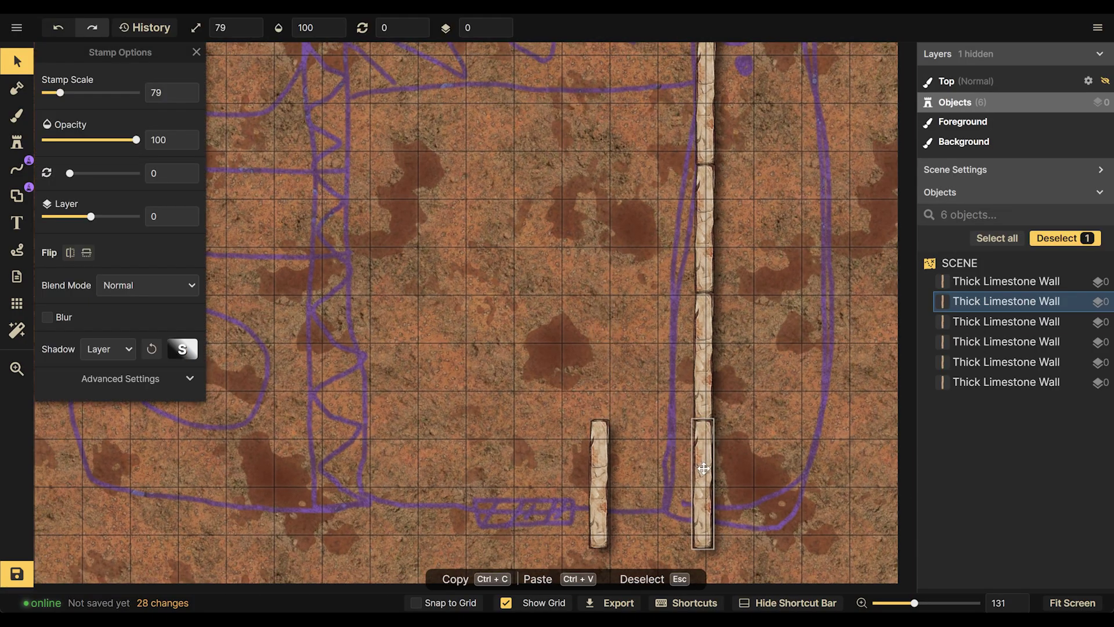
{"action": "left_click", "coordinate": [765, 416]}
Rotate the remaining loose wall piece to 90 degrees and place it against the foot of the right wall
{"action": "scroll", "coordinate": [779, 382], "scroll_direction": "down", "scroll_amount": 5}
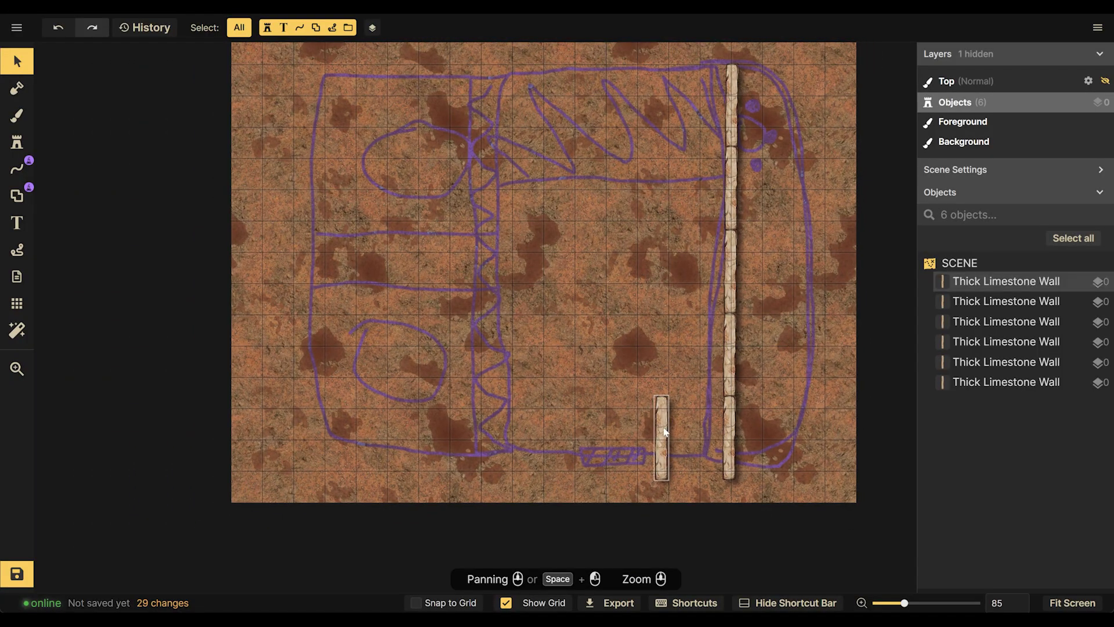
{"action": "left_click", "coordinate": [666, 432]}
{"action": "left_click_drag", "start_coordinate": [685, 382], "coordinate": [696, 471]}
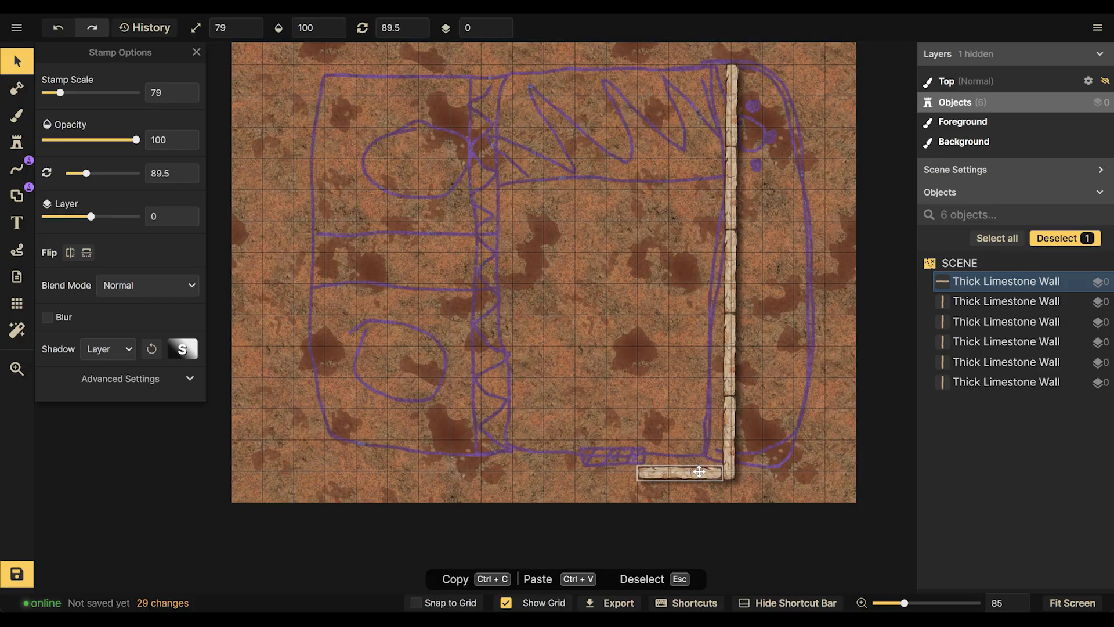
{"action": "left_click_drag", "start_coordinate": [700, 471], "coordinate": [691, 473]}
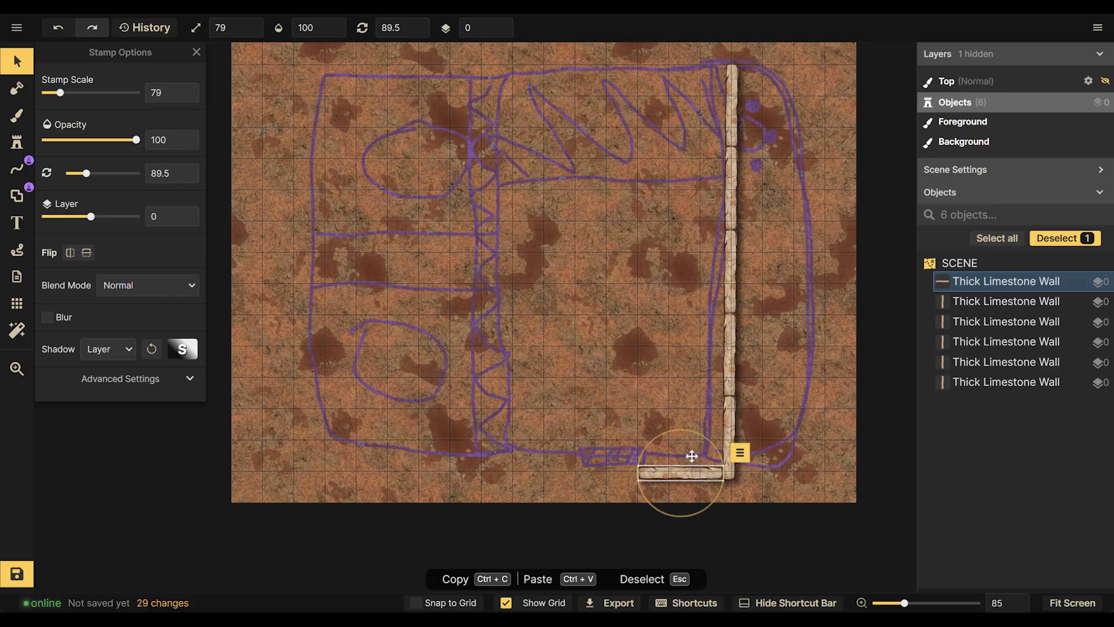
{"action": "left_click", "coordinate": [697, 402]}
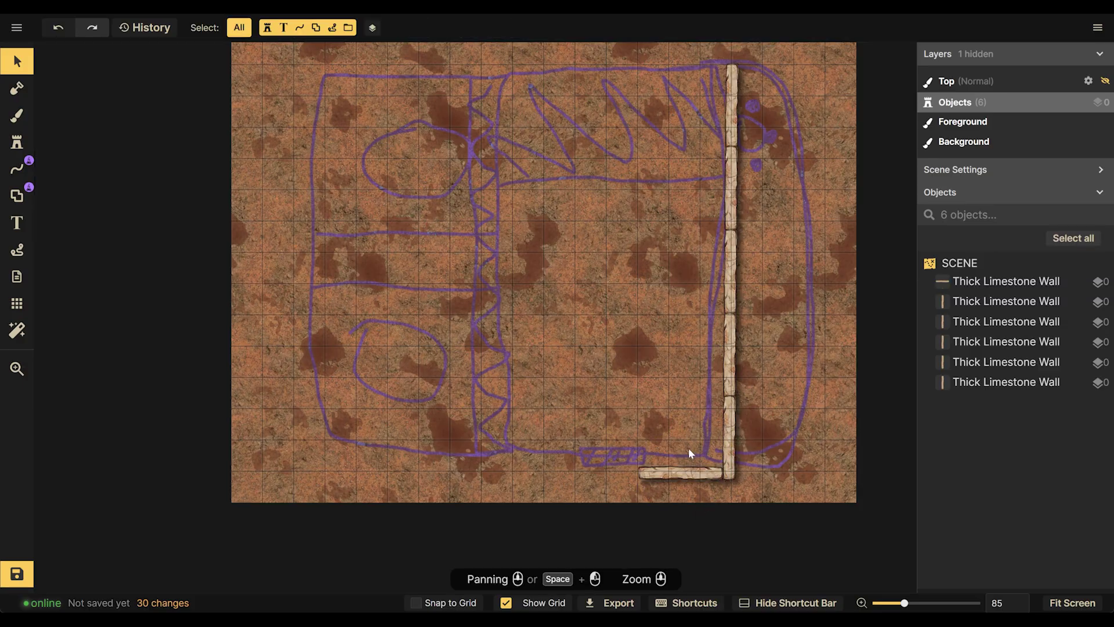
Duplicate the horizontal wall piece and place the copy end to end on its left along the lower edge
{"action": "left_click", "coordinate": [684, 473]}
{"action": "key", "text": "ctrl+c"}
{"action": "key", "text": "ctrl+v"}
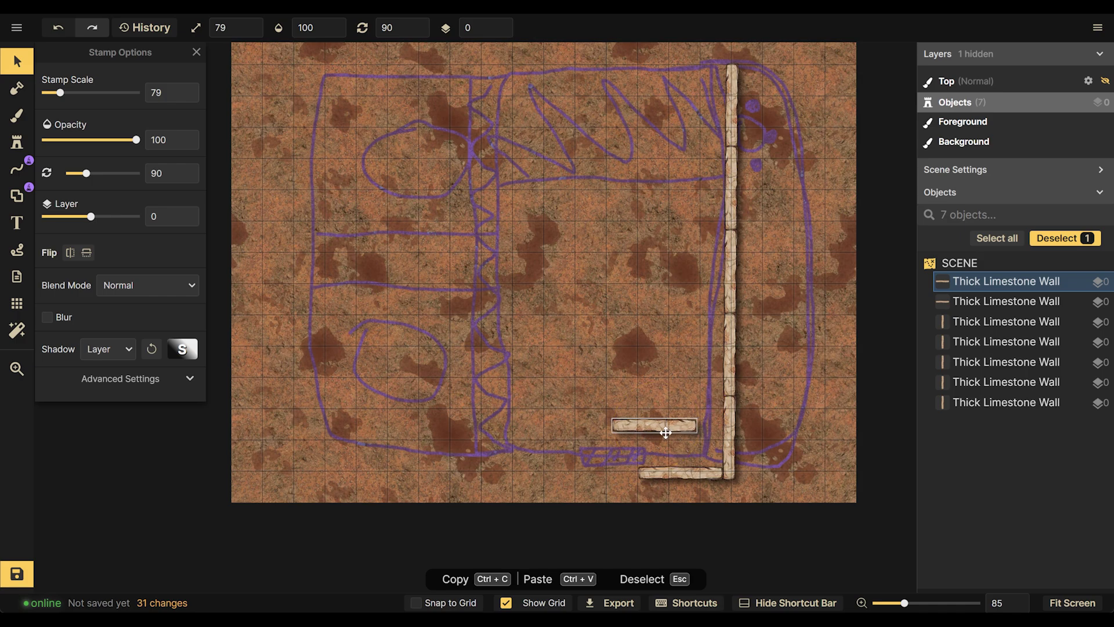
{"action": "left_click_drag", "start_coordinate": [665, 433], "coordinate": [603, 476]}
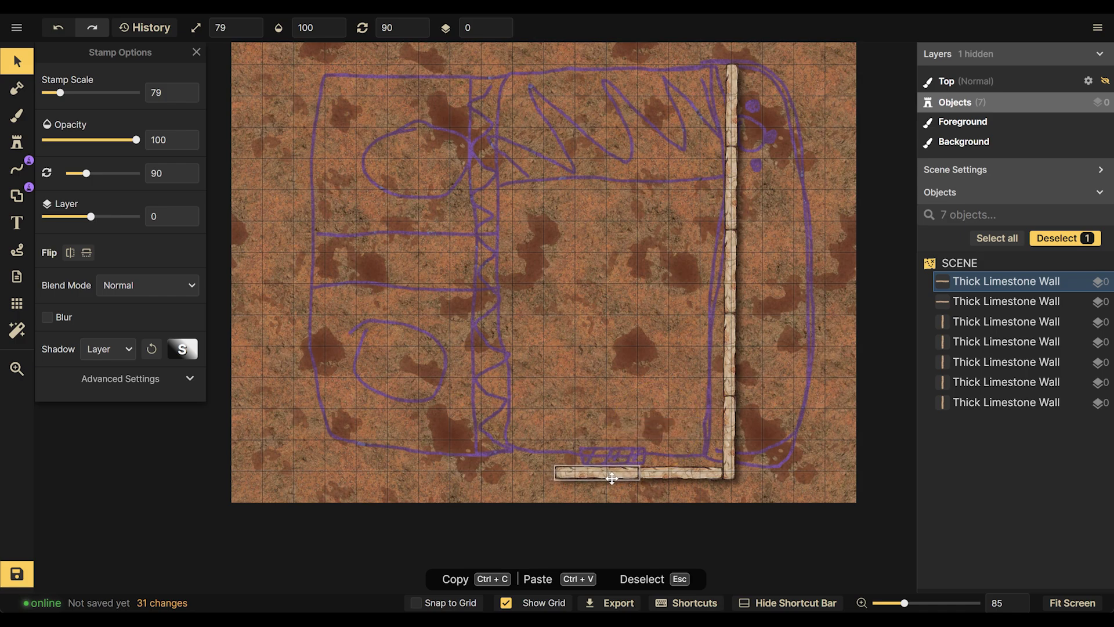
{"action": "left_click", "coordinate": [611, 406]}
Add a third horizontal wall piece to the left end of the lower wall and nudge it into line
{"action": "key", "text": "ctrl+v"}
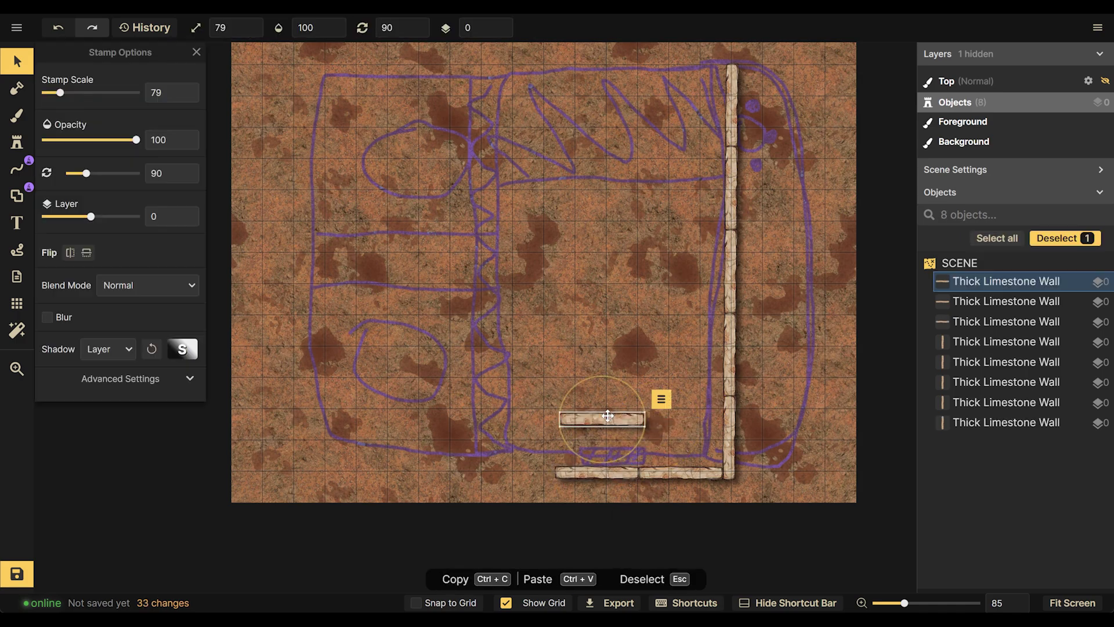
{"action": "left_click_drag", "start_coordinate": [608, 416], "coordinate": [518, 469]}
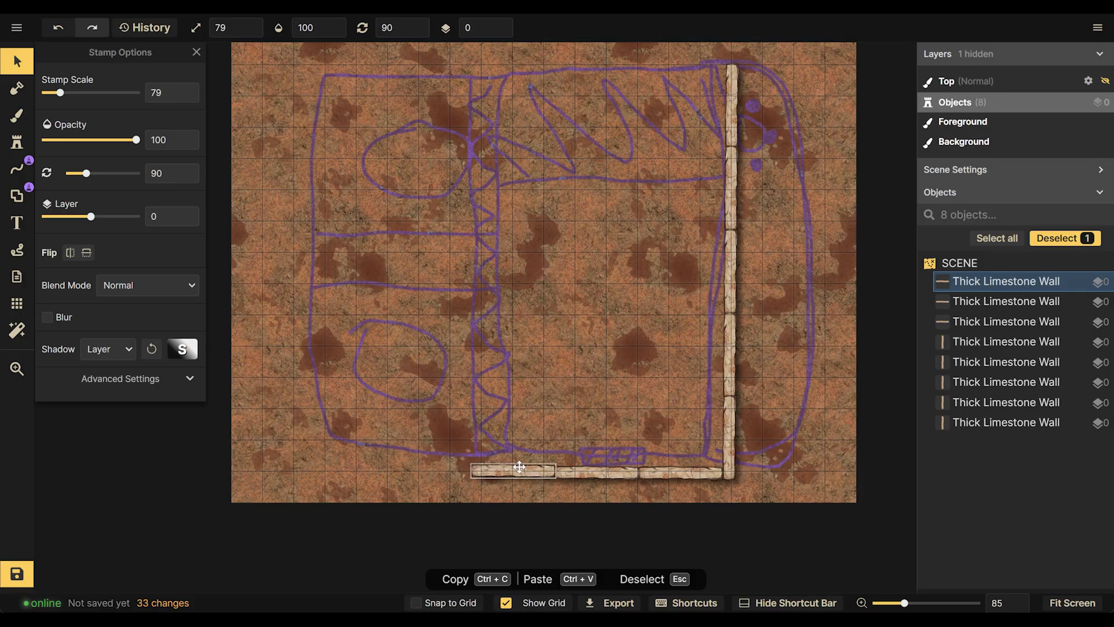
{"action": "scroll", "coordinate": [538, 406], "scroll_direction": "up", "scroll_amount": 6}
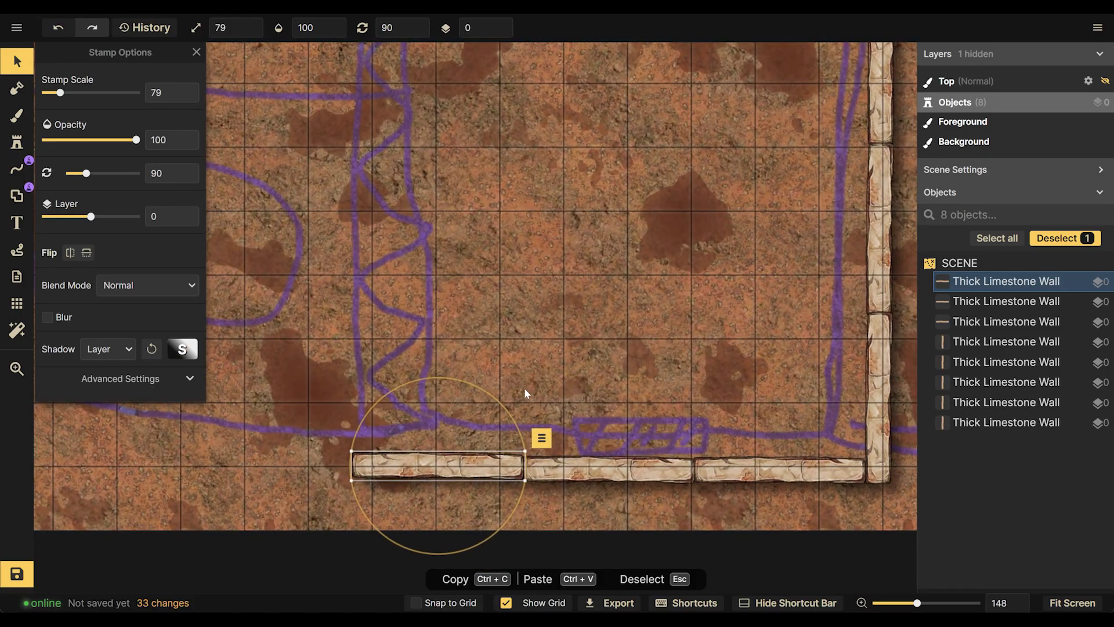
{"action": "scroll", "coordinate": [526, 394], "scroll_direction": "up", "scroll_amount": 3}
{"action": "mouse_move", "coordinate": [466, 477]}
{"action": "left_mouse_down"}
{"action": "mouse_move", "coordinate": [467, 490]}
{"action": "mouse_move", "coordinate": [467, 478]}
{"action": "left_mouse_up"}
{"action": "key", "text": "Escape"}
Paste a fourth horizontal wall piece and place it at the lower wall's left end
{"action": "scroll", "coordinate": [532, 368], "scroll_direction": "down", "scroll_amount": 2}
{"action": "key", "text": "ctrl+v"}
{"action": "left_click_drag", "start_coordinate": [528, 389], "coordinate": [300, 461]}
{"action": "key", "text": "Escape"}
Paste a fifth horizontal wall piece and butt it against the left end of the fourth one
{"action": "scroll", "coordinate": [371, 332], "scroll_direction": "down", "scroll_amount": 1}
{"action": "left_click_drag", "start_coordinate": [370, 333], "coordinate": [688, 304]}
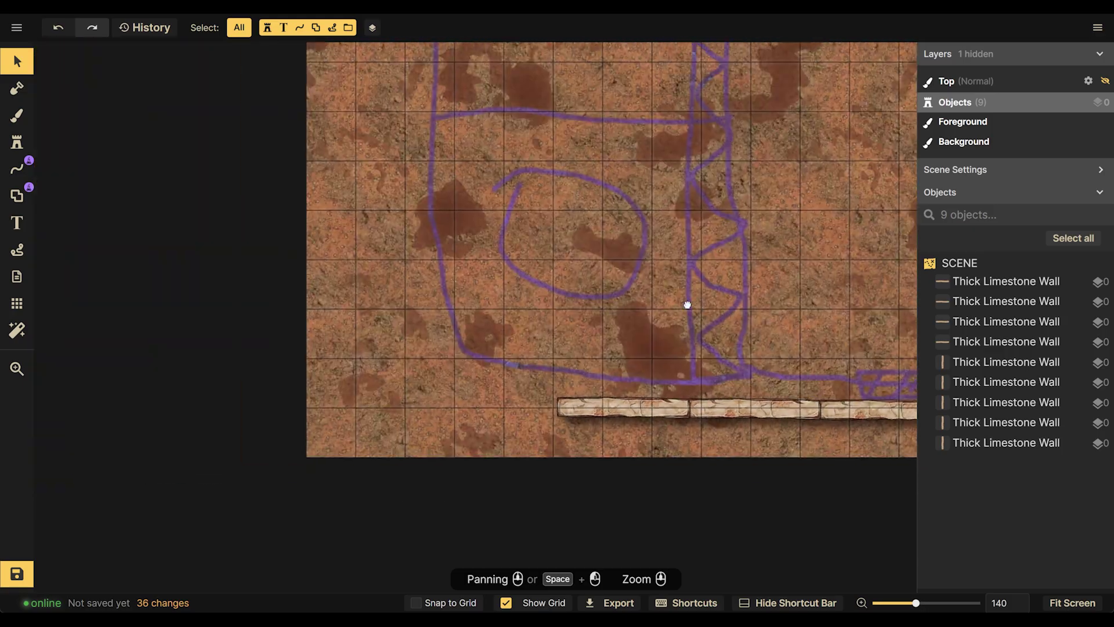
{"action": "scroll", "coordinate": [638, 360], "scroll_direction": "down", "scroll_amount": 1}
{"action": "key", "text": "ctrl+v"}
{"action": "left_click_drag", "start_coordinate": [593, 400], "coordinate": [492, 407]}
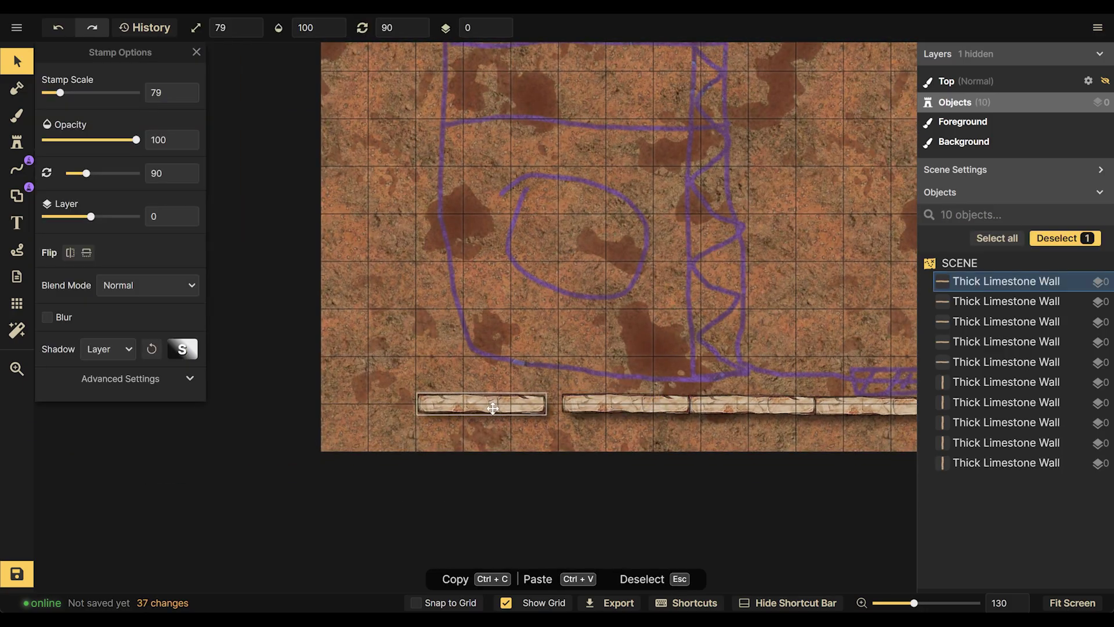
{"action": "scroll", "coordinate": [493, 407], "scroll_direction": "up", "scroll_amount": 10}
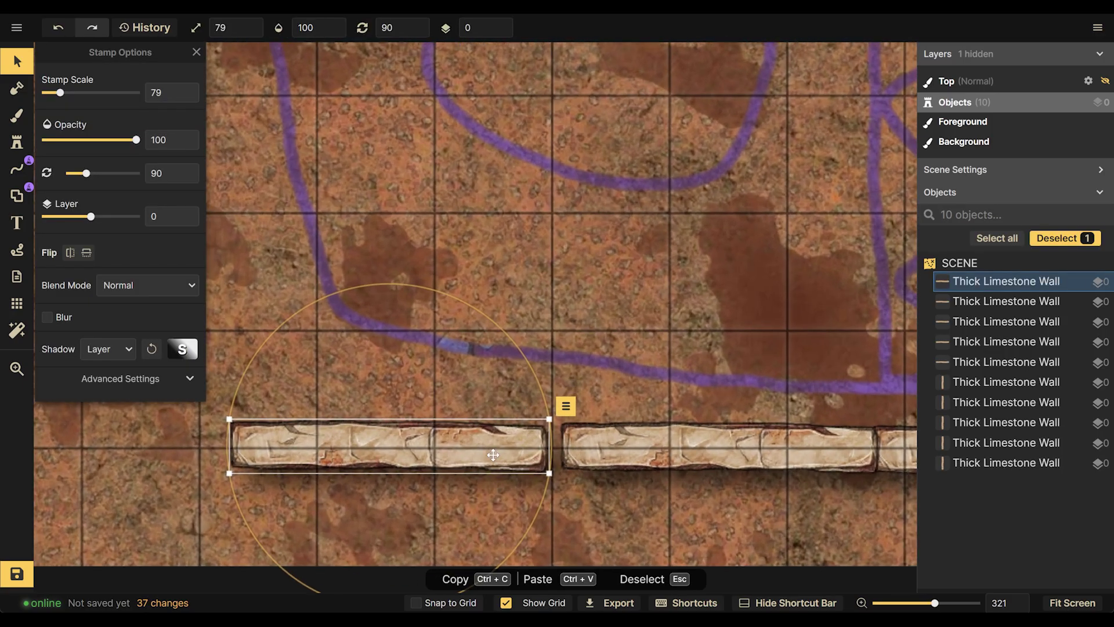
{"action": "left_click_drag", "start_coordinate": [492, 455], "coordinate": [511, 452]}
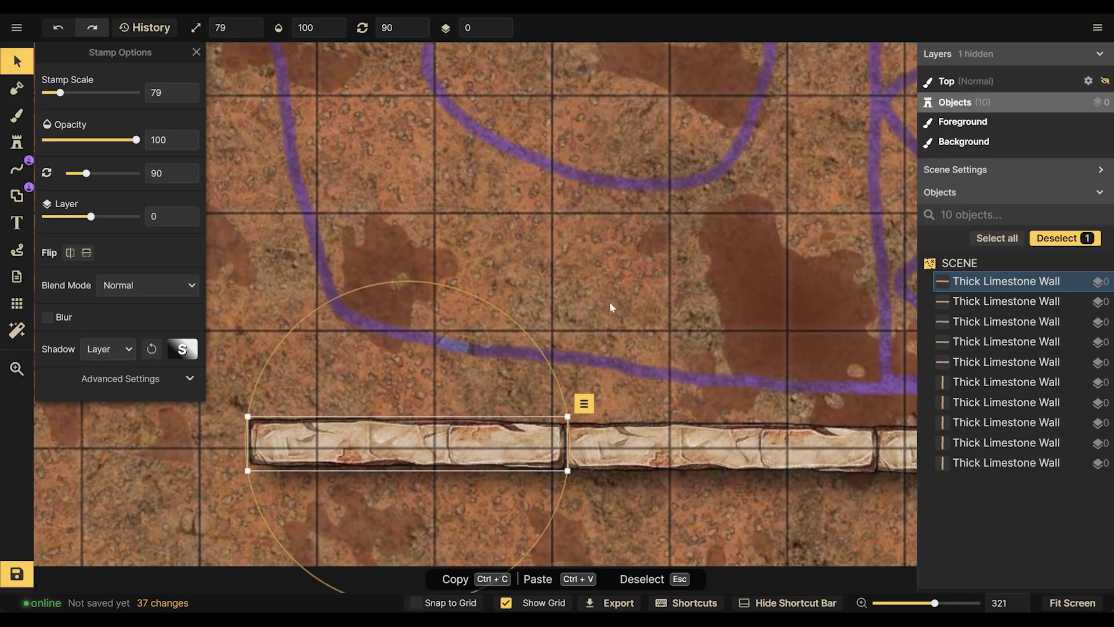
{"action": "key", "text": "Escape"}
{"action": "scroll", "coordinate": [604, 299], "scroll_direction": "down", "scroll_amount": 5}
{"action": "key", "text": "ctrl+v"}
{"action": "scroll", "coordinate": [569, 293], "scroll_direction": "down", "scroll_amount": 2}
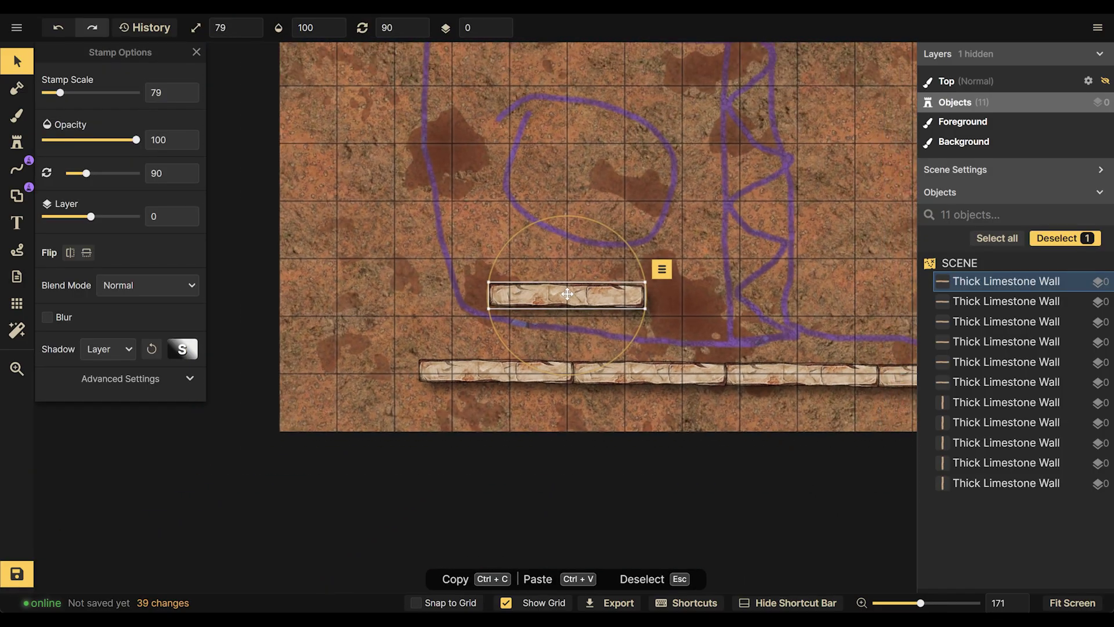
{"action": "left_click_drag", "start_coordinate": [567, 294], "coordinate": [412, 311]}
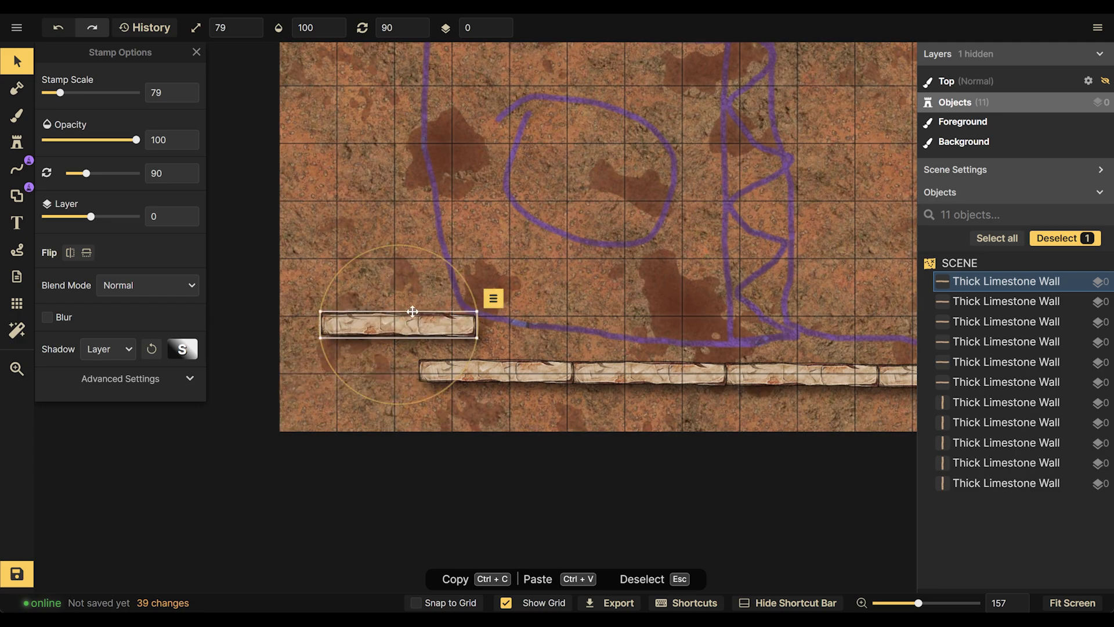
{"action": "scroll", "coordinate": [412, 312], "scroll_direction": "down", "scroll_amount": 2}
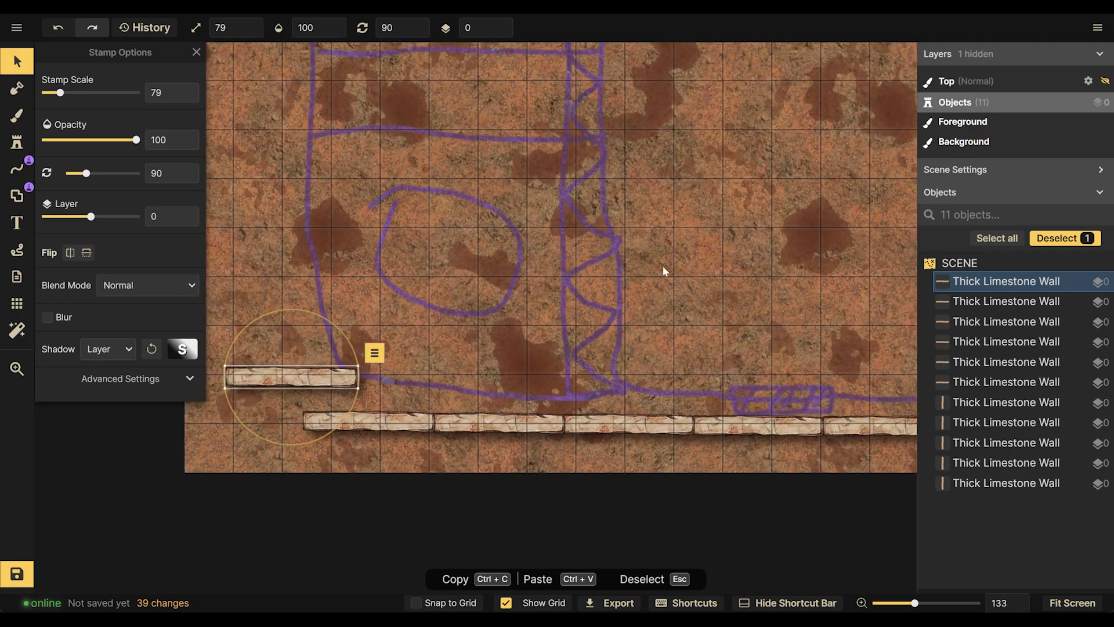
{"action": "key", "text": "Delete"}
Select all five vertical pieces of the right wall and duplicate them
{"action": "scroll", "coordinate": [663, 266], "scroll_direction": "down", "scroll_amount": 2}
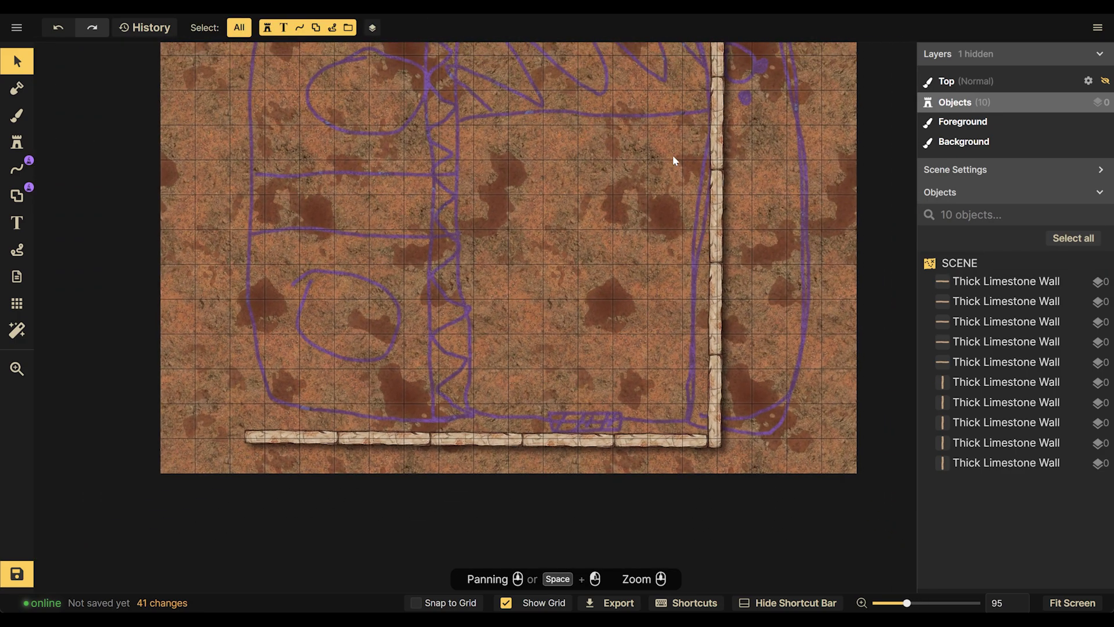
{"action": "left_click_drag", "start_coordinate": [674, 155], "coordinate": [594, 268]}
{"action": "left_click", "coordinate": [664, 131]}
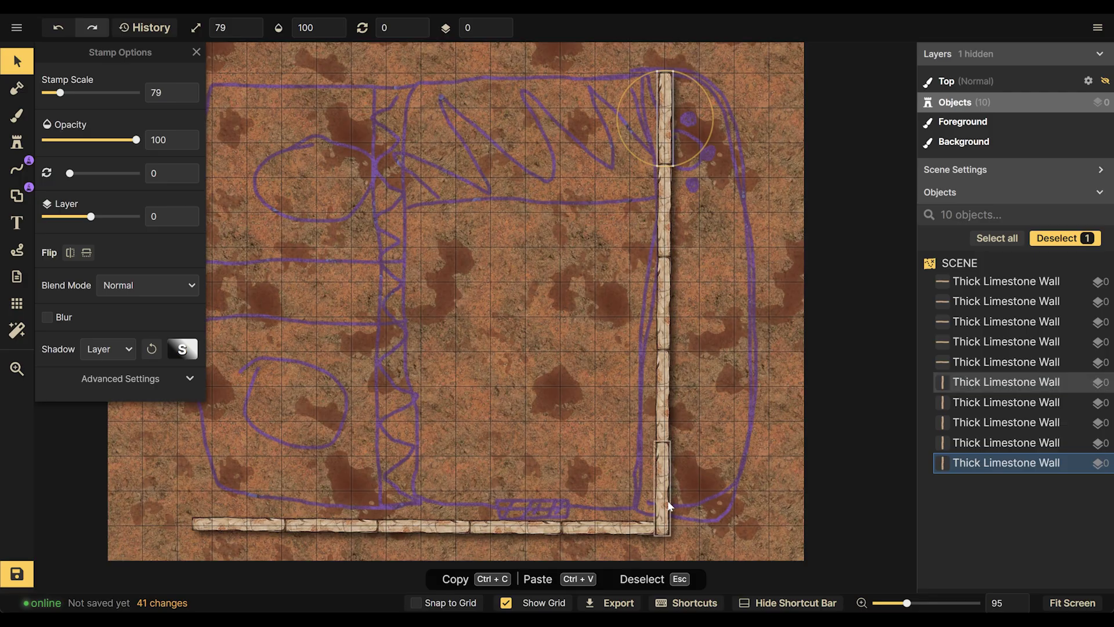
{"action": "left_click", "coordinate": [665, 484]}
{"action": "left_click_drag", "start_coordinate": [721, 69], "coordinate": [653, 538]}
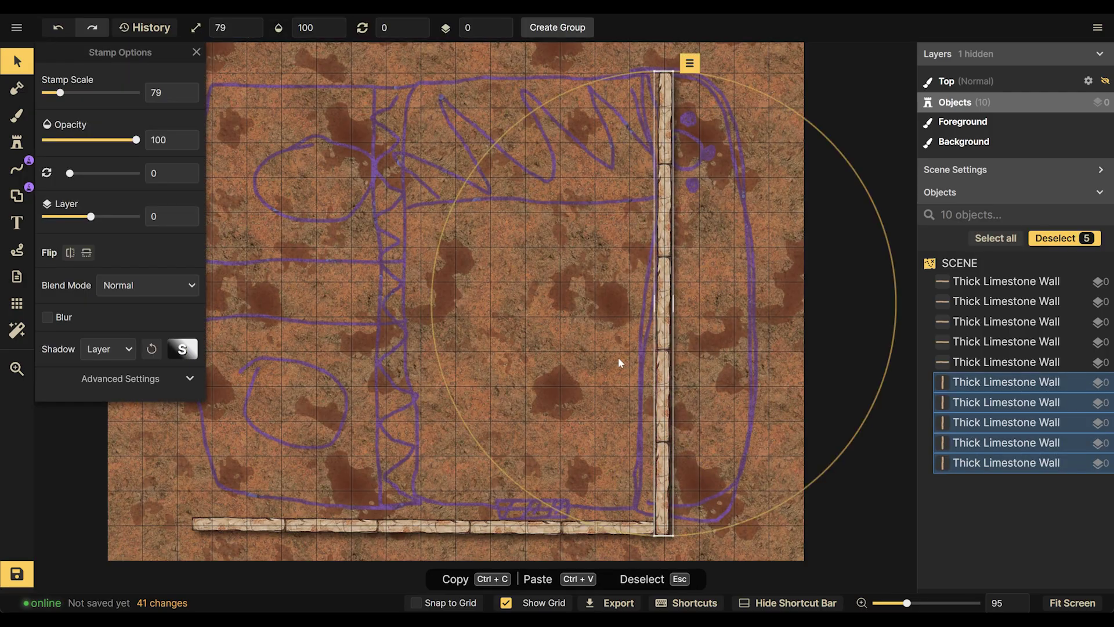
{"action": "left_click_drag", "start_coordinate": [619, 364], "coordinate": [708, 351]}
{"action": "left_click", "coordinate": [472, 322]}
{"action": "key", "text": "ctrl+v"}
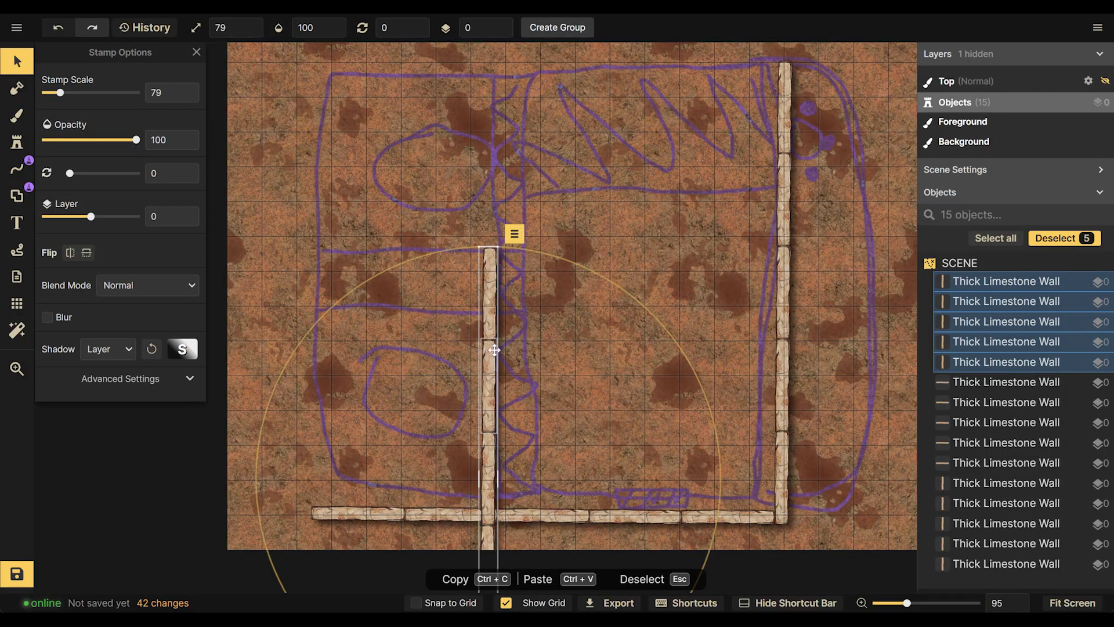
Move the five duplicated vertical pieces to the left of the sketched rooms to form the left outer wall
{"action": "key", "text": "ctrl+z"}
{"action": "scroll", "coordinate": [469, 254], "scroll_direction": "down", "scroll_amount": 3}
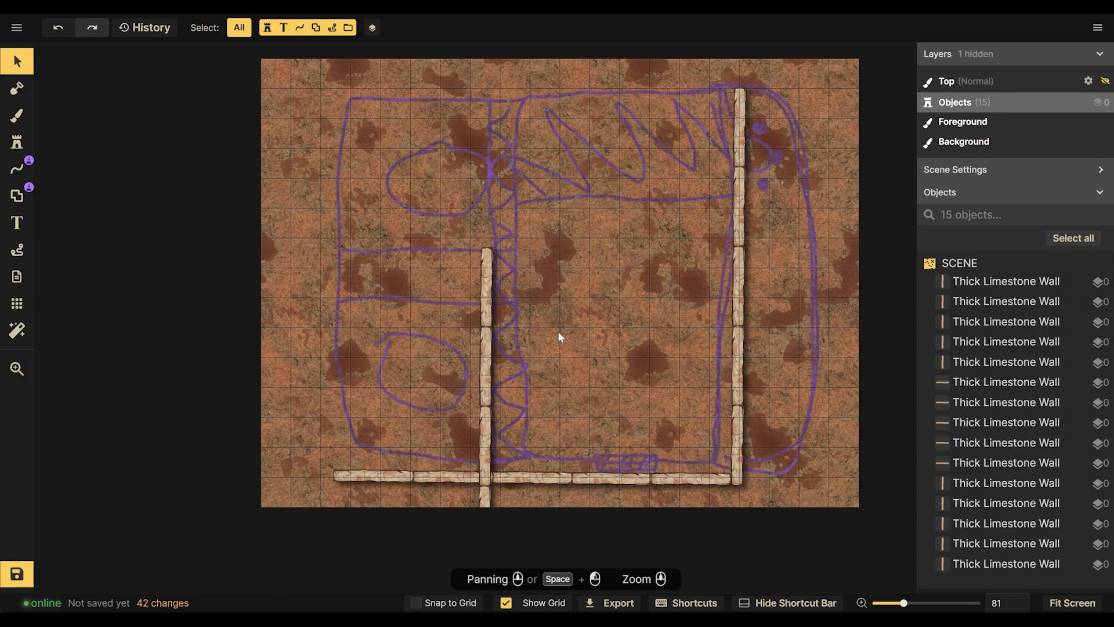
{"action": "left_click_drag", "start_coordinate": [717, 111], "coordinate": [769, 447]}
{"action": "key", "text": "ctrl+v"}
{"action": "left_click_drag", "start_coordinate": [771, 406], "coordinate": [322, 141]}
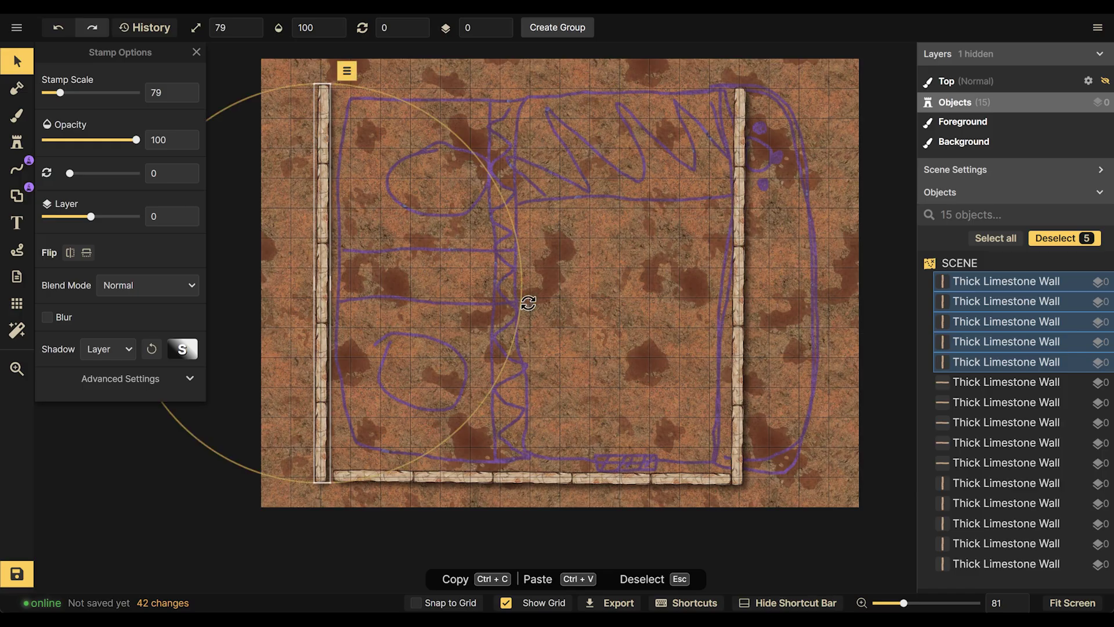
Shift the right wall slightly outward and move the five lower wall pieces left to meet the left wall
{"action": "left_click_drag", "start_coordinate": [706, 70], "coordinate": [746, 453]}
{"action": "left_click_drag", "start_coordinate": [369, 438], "coordinate": [676, 487]}
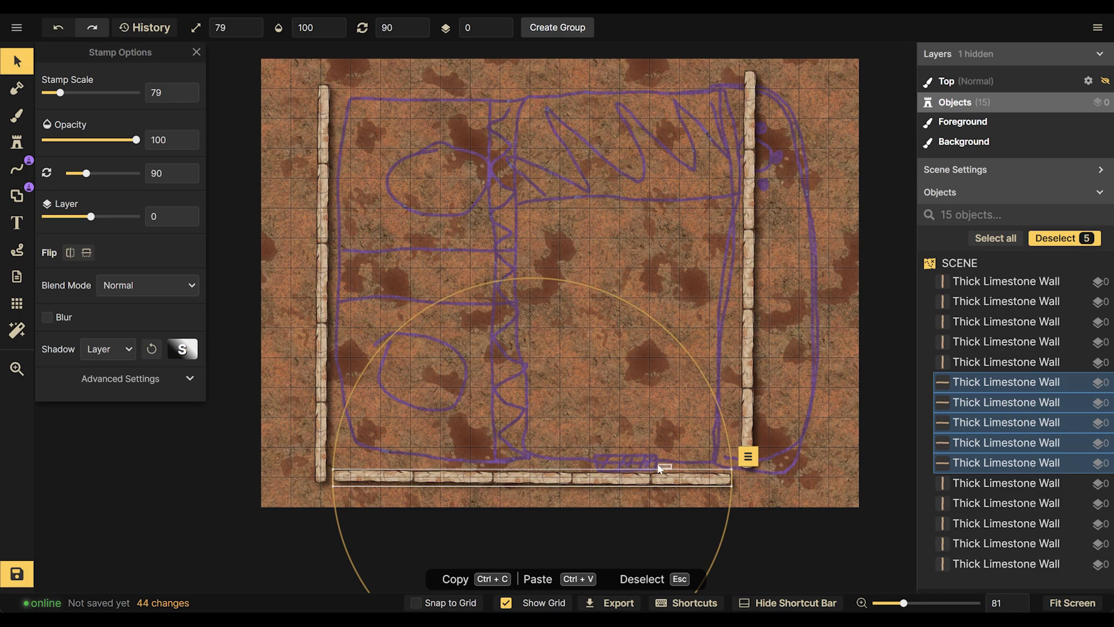
{"action": "left_click", "coordinate": [659, 468]}
{"action": "left_click_drag", "start_coordinate": [381, 428], "coordinate": [667, 475]}
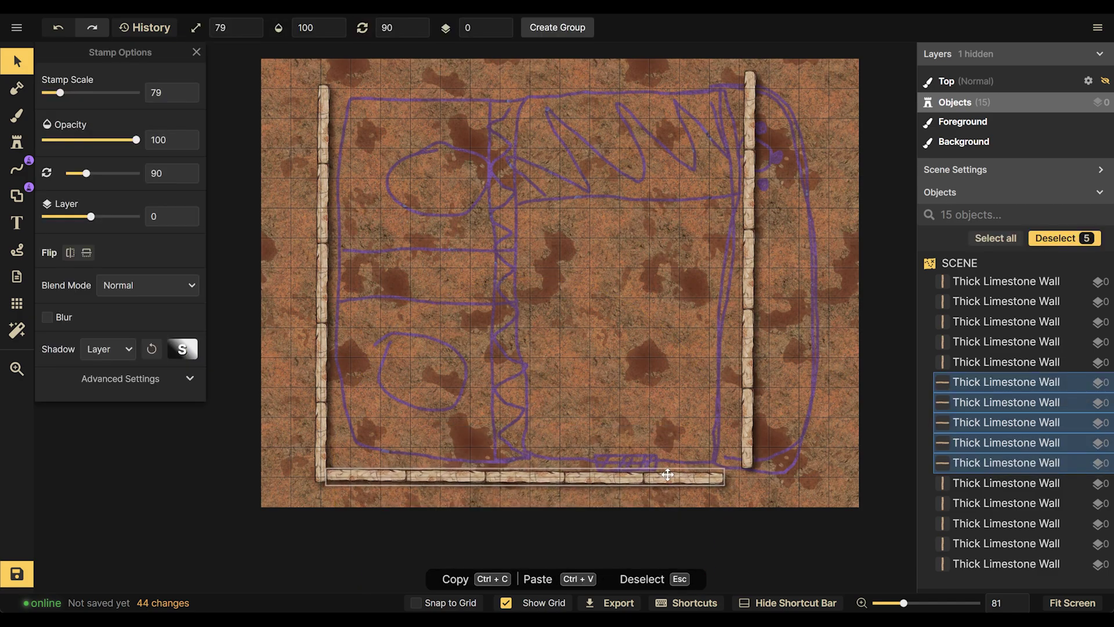
{"action": "left_click", "coordinate": [650, 355]}
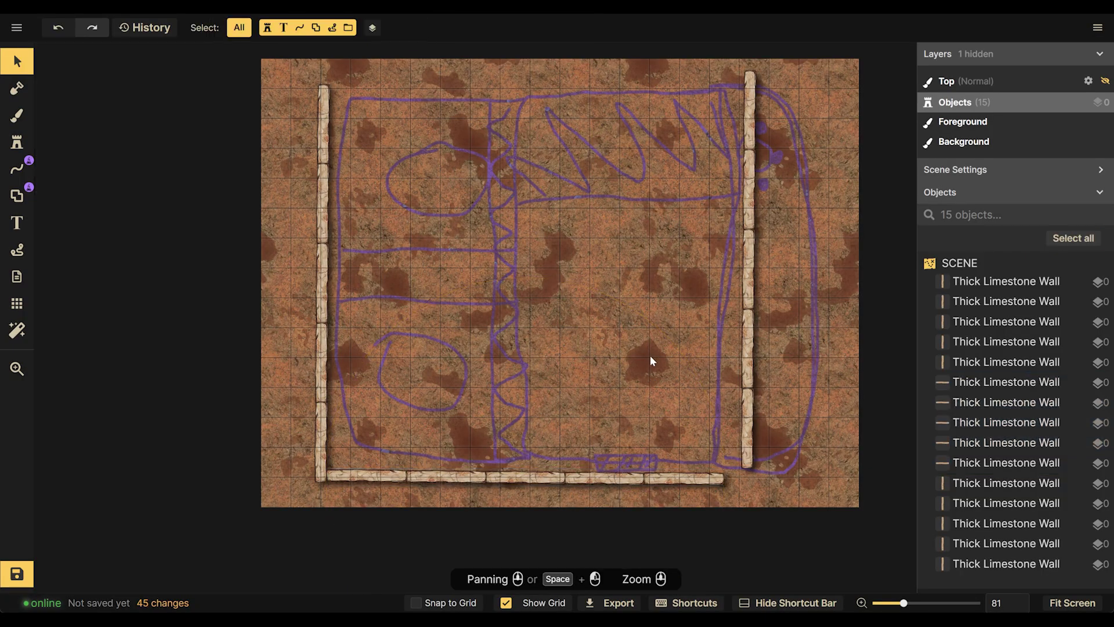
Move the five-piece right wall so its foot meets the right end of the lower wall
{"action": "left_click_drag", "start_coordinate": [701, 72], "coordinate": [808, 495]}
{"action": "left_click", "coordinate": [748, 456]}
{"action": "left_click", "coordinate": [673, 200]}
{"action": "left_click_drag", "start_coordinate": [719, 87], "coordinate": [734, 464]}
{"action": "left_click", "coordinate": [781, 429]}
{"action": "scroll", "coordinate": [801, 428], "scroll_direction": "up", "scroll_amount": 3}
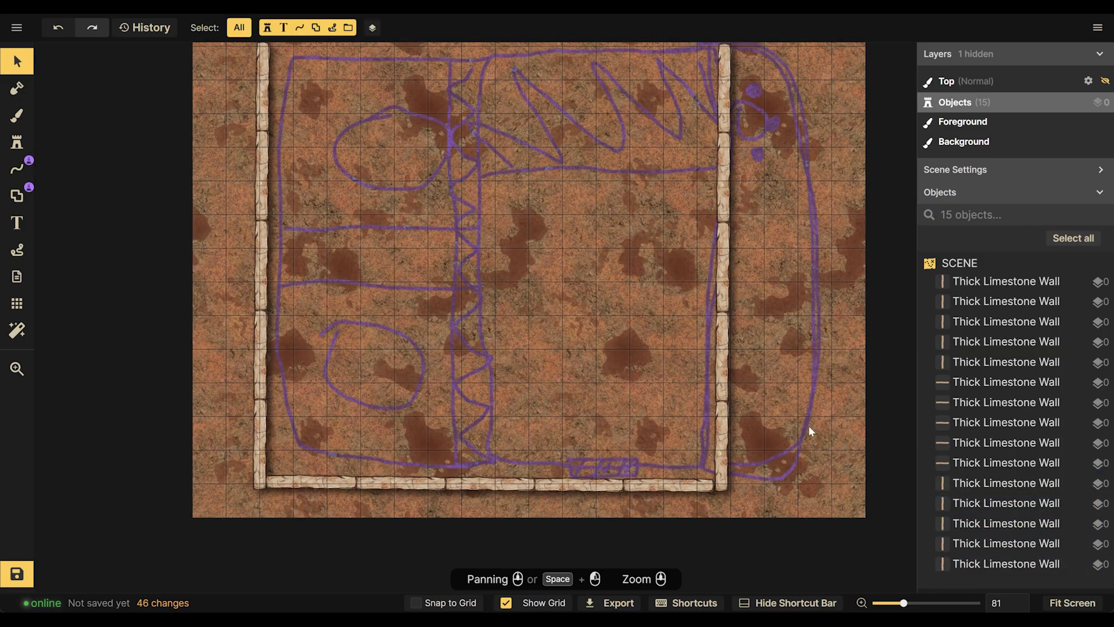
{"action": "scroll", "coordinate": [796, 428], "scroll_direction": "up", "scroll_amount": 1}
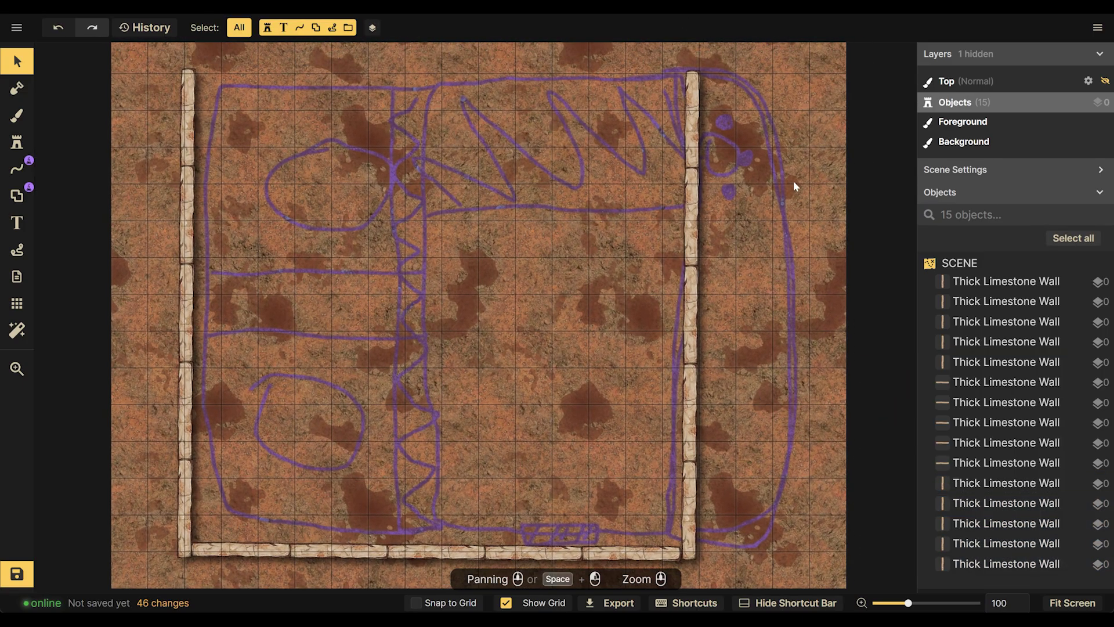
{"action": "scroll", "coordinate": [792, 180], "scroll_direction": "down", "scroll_amount": 3}
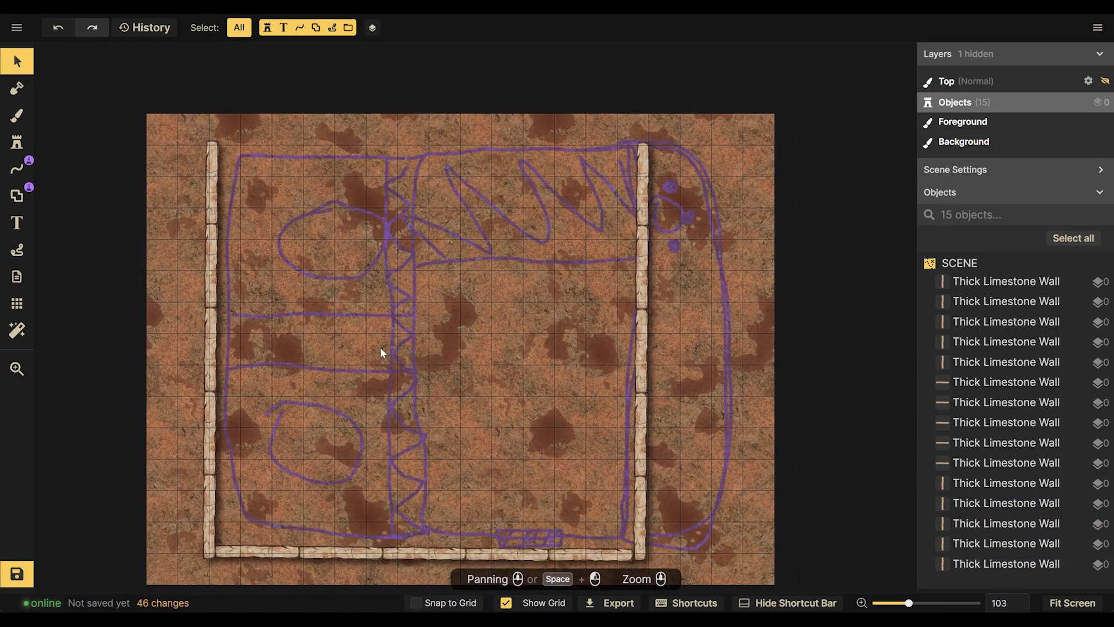
Duplicate the five lower wall pieces and place the copies between the tops of the side walls to form the upper wall
{"action": "scroll", "coordinate": [348, 395], "scroll_direction": "down", "scroll_amount": 3}
{"action": "left_click_drag", "start_coordinate": [266, 477], "coordinate": [548, 543]}
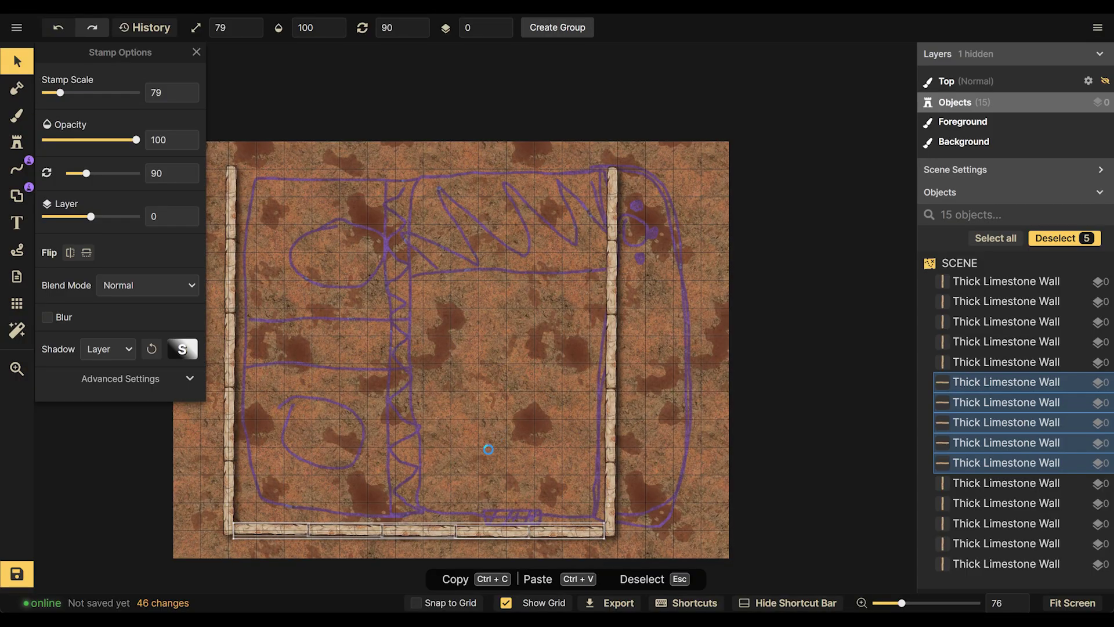
{"action": "key", "text": "ctrl+c"}
{"action": "key", "text": "ctrl+v"}
{"action": "left_click_drag", "start_coordinate": [488, 449], "coordinate": [315, 173]}
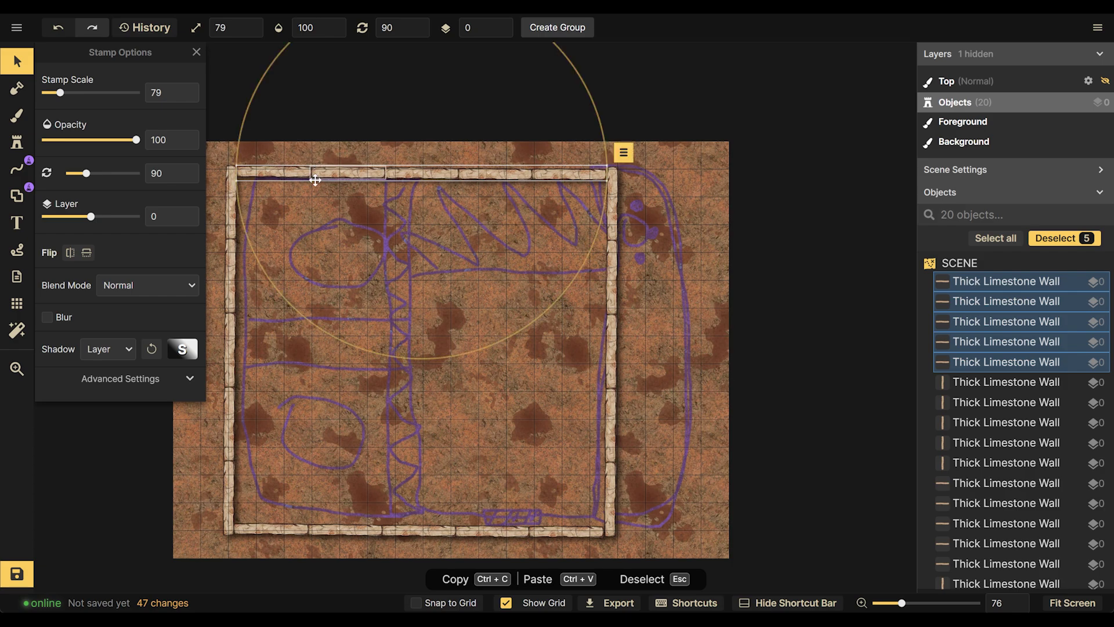
{"action": "left_click", "coordinate": [629, 154]}
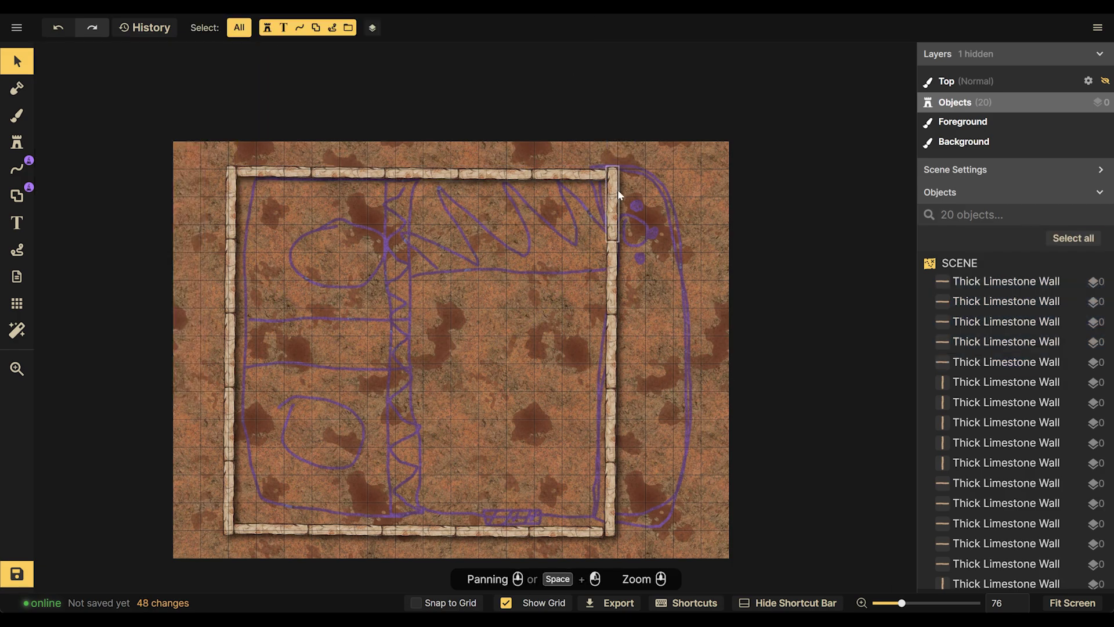
Select all five pieces of the right wall and nudge them to fit the right end of the upper wall
{"action": "left_click_drag", "start_coordinate": [652, 180], "coordinate": [610, 509]}
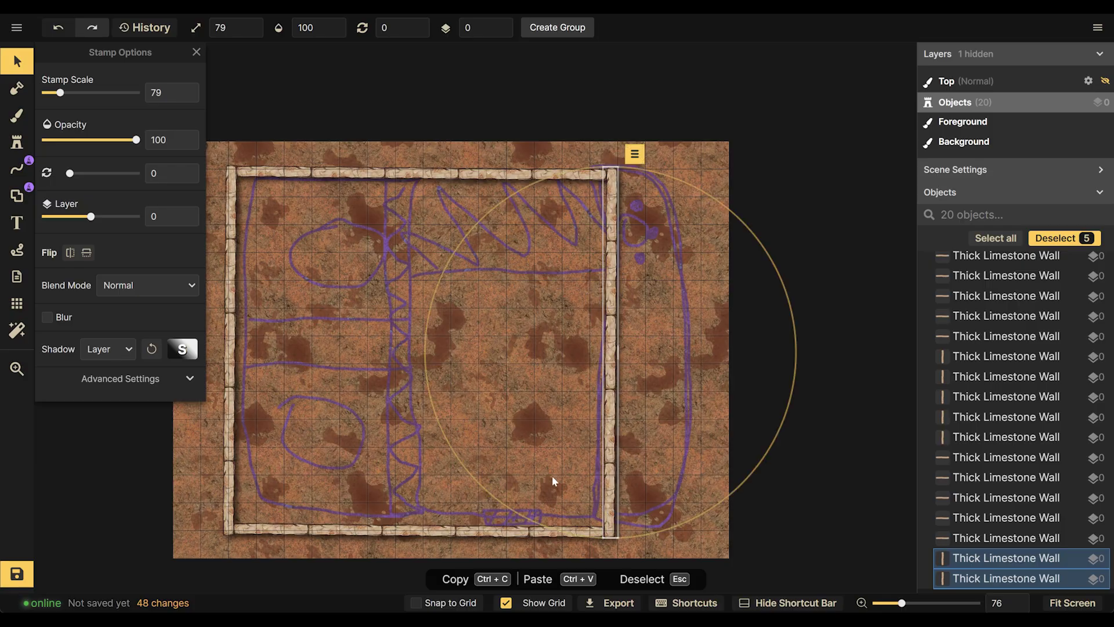
{"action": "left_click", "coordinate": [556, 444]}
{"action": "scroll", "coordinate": [669, 320], "scroll_direction": "up", "scroll_amount": 1}
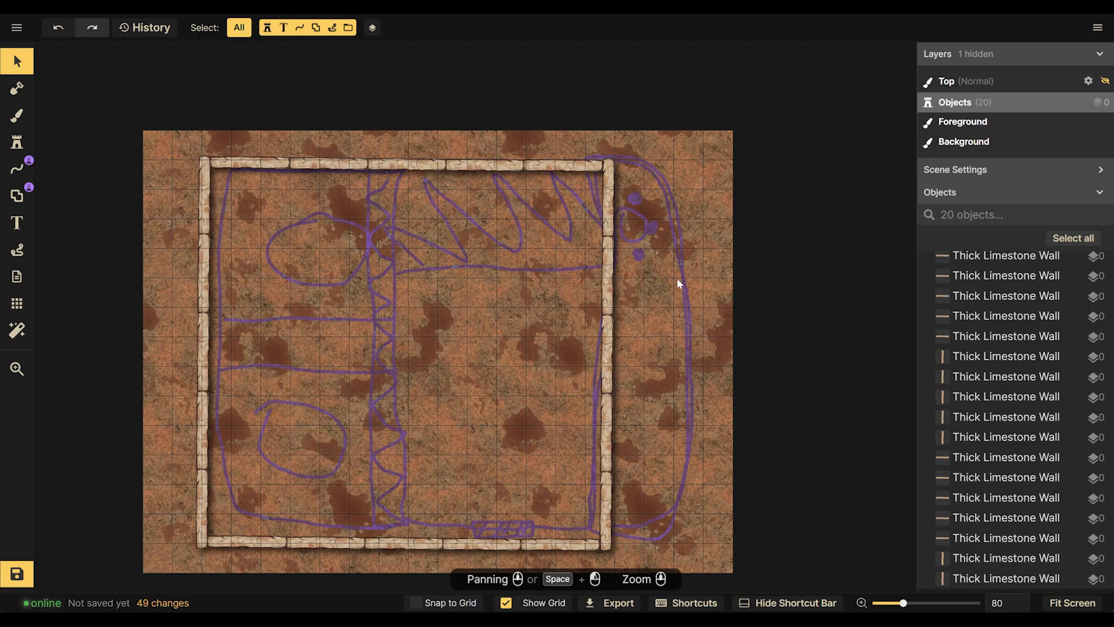
Examine how the four outer walls meet at their corners
{"action": "scroll", "coordinate": [674, 256], "scroll_direction": "up", "scroll_amount": 2}
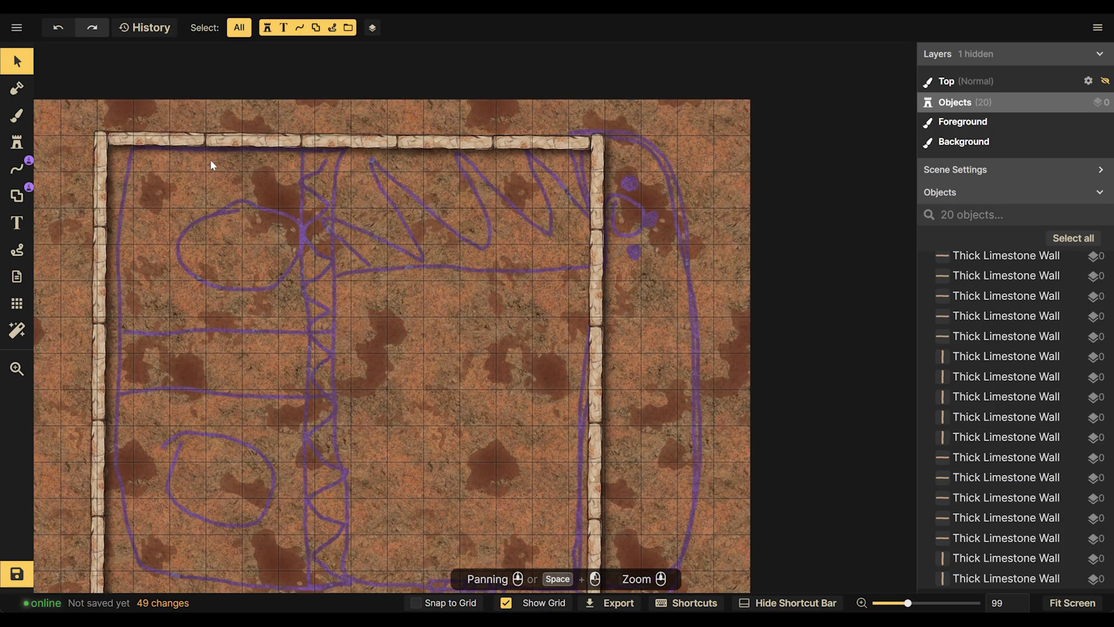
{"action": "scroll", "coordinate": [436, 229], "scroll_direction": "up", "scroll_amount": 1}
{"action": "scroll", "coordinate": [523, 238], "scroll_direction": "down", "scroll_amount": 1}
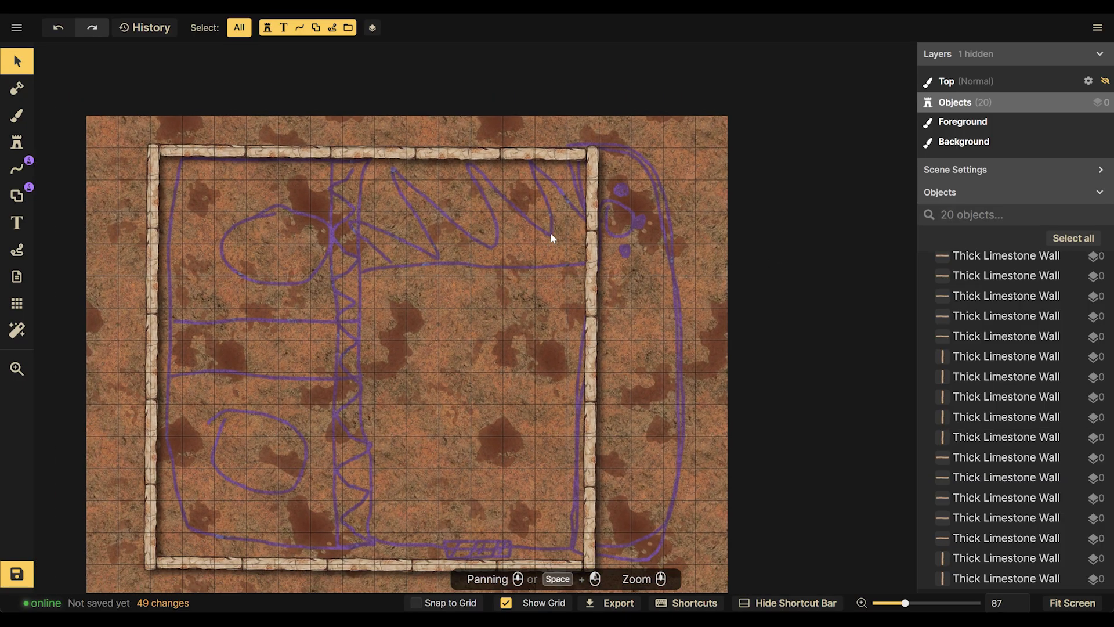
{"action": "scroll", "coordinate": [550, 232], "scroll_direction": "down", "scroll_amount": 1}
{"action": "scroll", "coordinate": [554, 237], "scroll_direction": "down", "scroll_amount": 2}
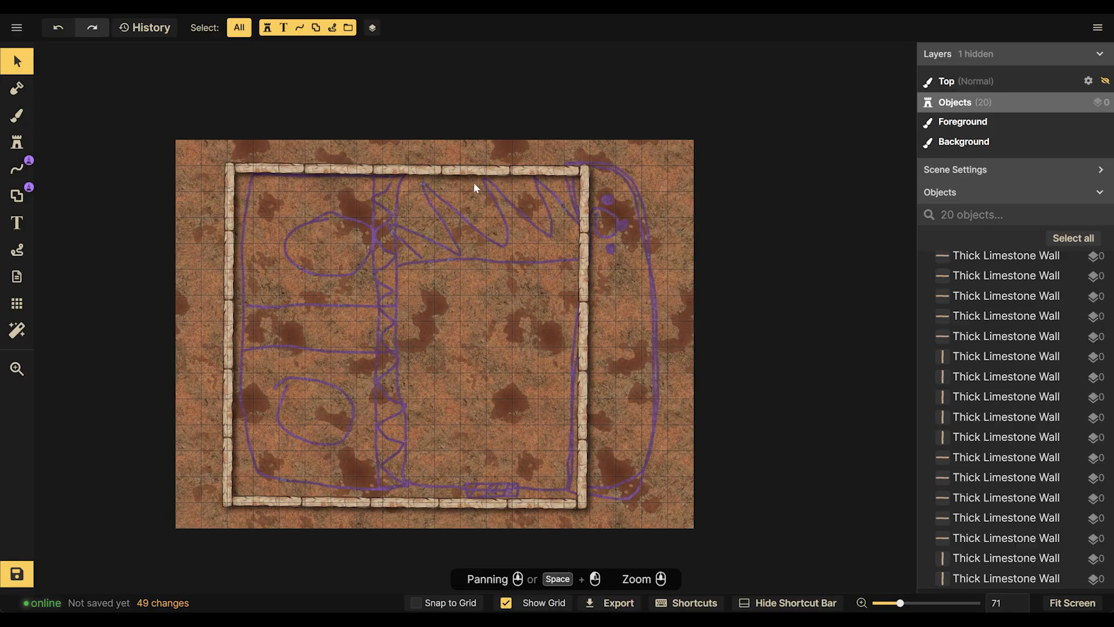
{"action": "scroll", "coordinate": [475, 186], "scroll_direction": "up", "scroll_amount": 1}
{"action": "scroll", "coordinate": [453, 160], "scroll_direction": "up", "scroll_amount": 1}
{"action": "scroll", "coordinate": [542, 266], "scroll_direction": "up", "scroll_amount": 1}
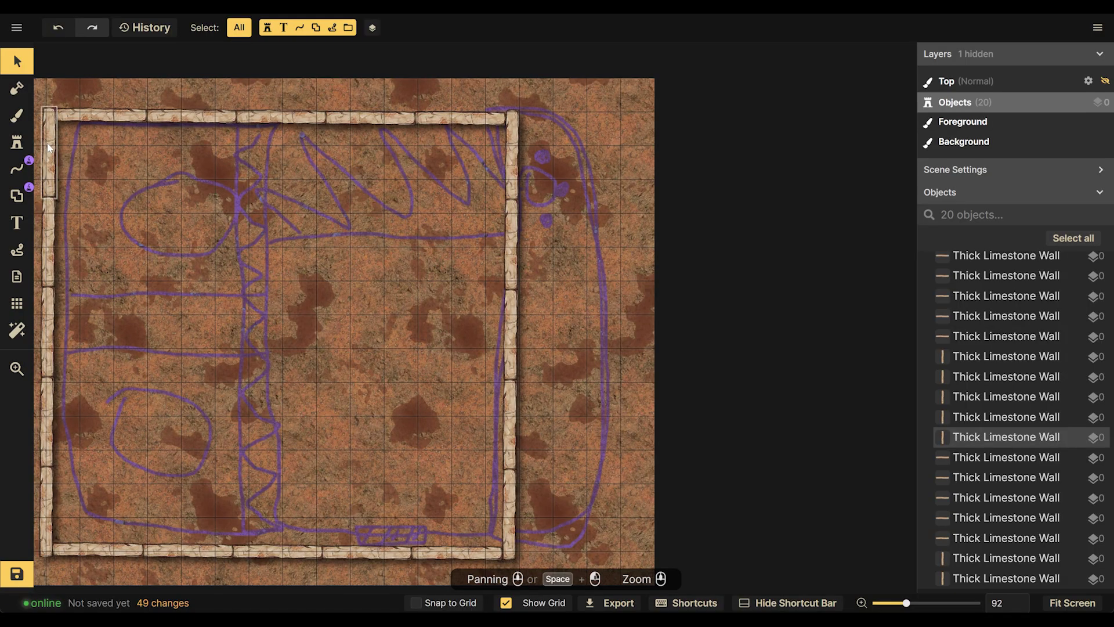
Place Thick Limestone Wall corner stamp 9 of 13, rotate it to 90 degrees and fit it over the upper-right wall corner
{"action": "left_click", "coordinate": [28, 139]}
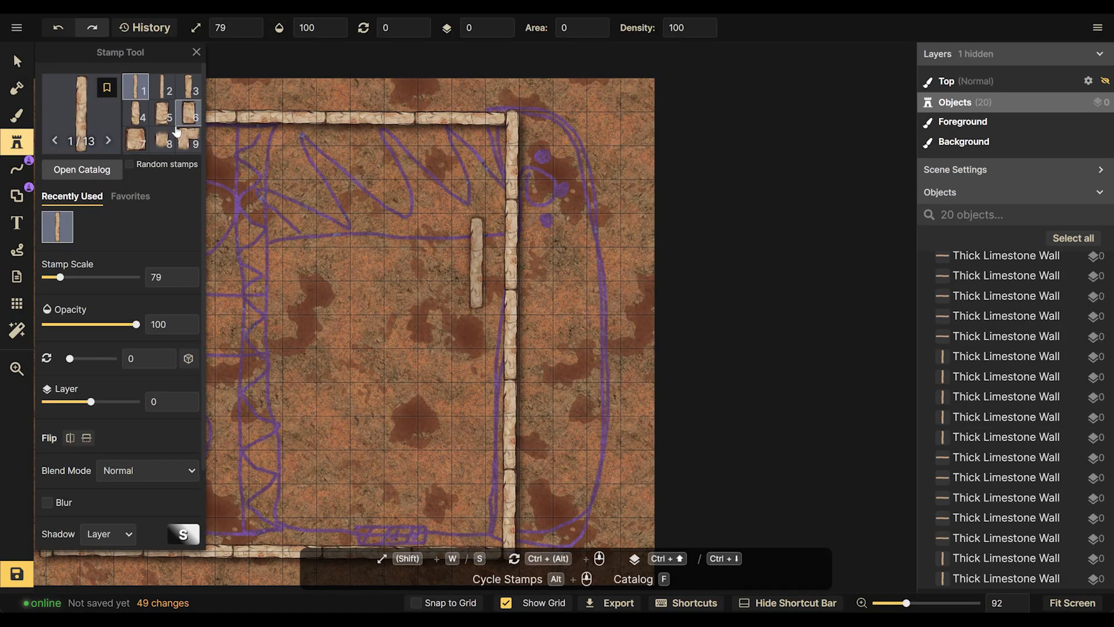
{"action": "left_click", "coordinate": [189, 139]}
{"action": "left_click", "coordinate": [468, 160]}
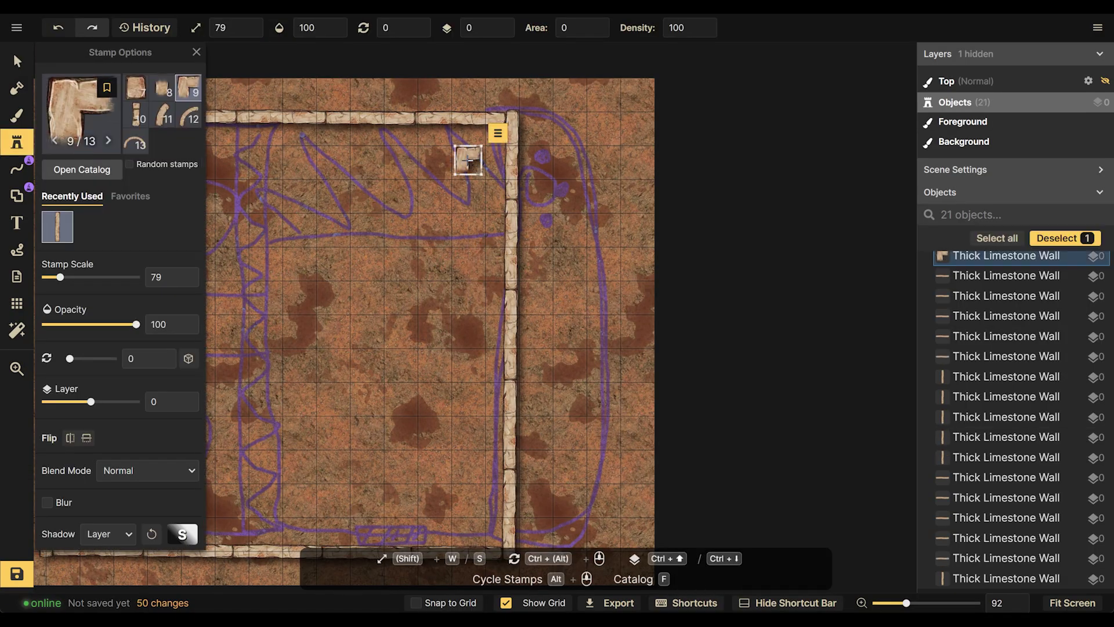
{"action": "key", "text": "v"}
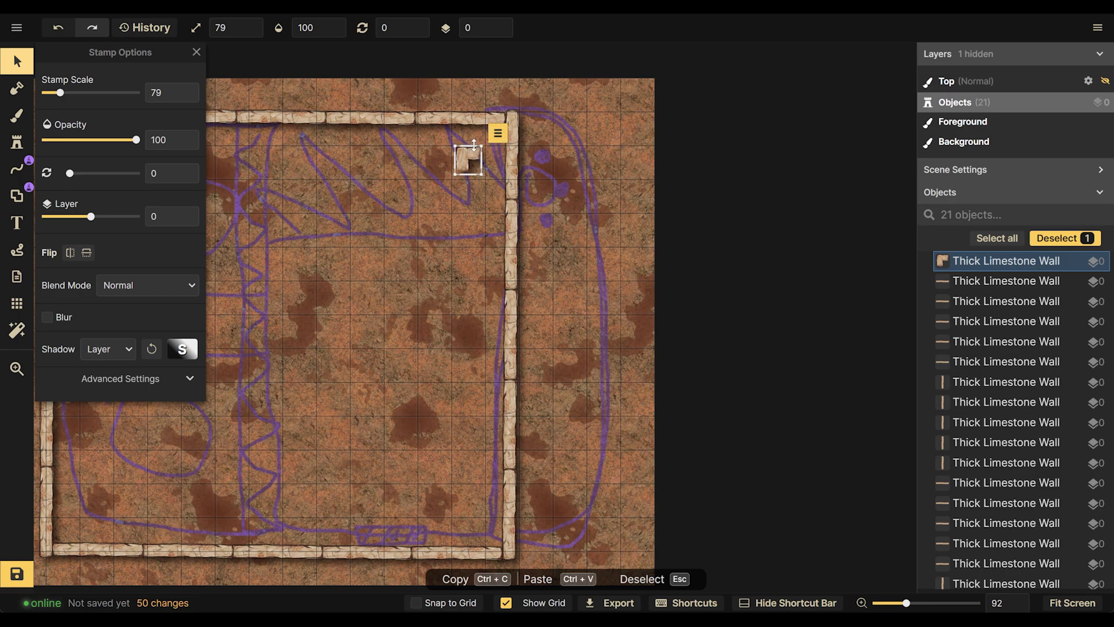
{"action": "mouse_move", "coordinate": [478, 150]}
{"action": "left_mouse_down"}
{"action": "mouse_move", "coordinate": [493, 184]}
{"action": "mouse_move", "coordinate": [493, 141]}
{"action": "left_mouse_up"}
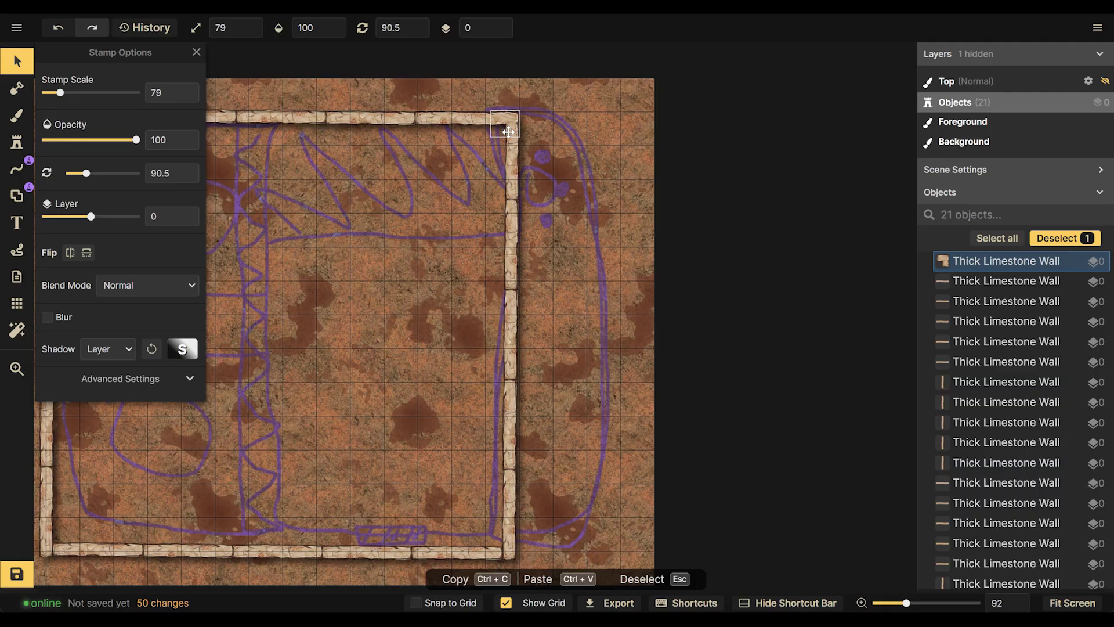
{"action": "left_click", "coordinate": [575, 144]}
{"action": "left_click", "coordinate": [506, 126]}
{"action": "left_click", "coordinate": [541, 139]}
{"action": "left_click", "coordinate": [508, 127]}
Duplicate the corner piece, rotate the copy to 180 degrees and fit it over the lower-right wall corner
{"action": "key", "text": "ctrl+c"}
{"action": "key", "text": "ctrl+v"}
{"action": "left_click_drag", "start_coordinate": [579, 148], "coordinate": [543, 508]}
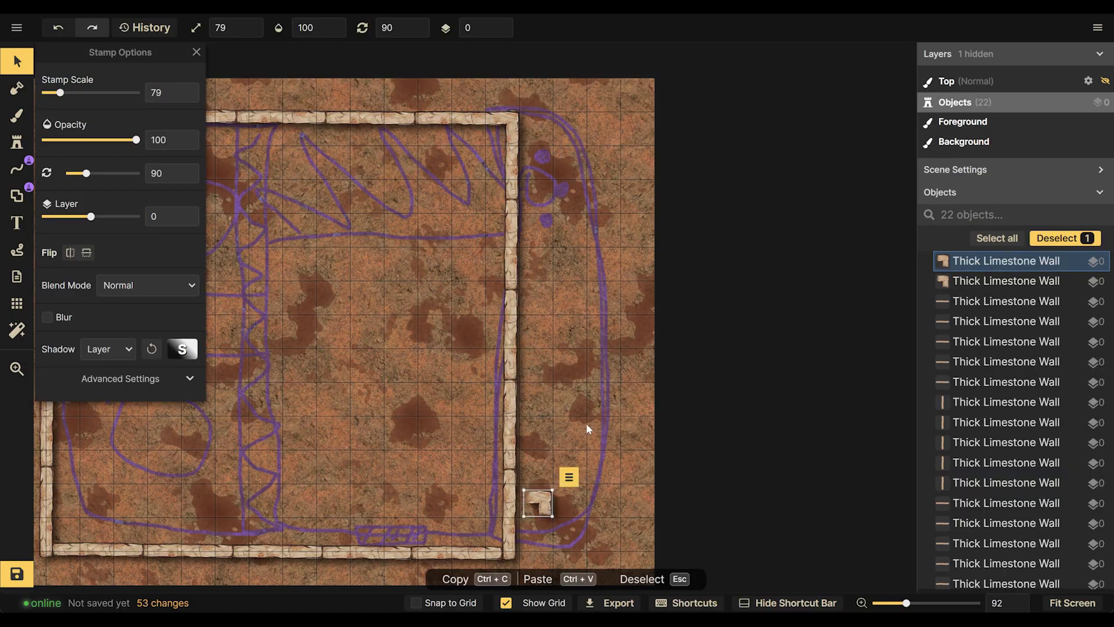
{"action": "scroll", "coordinate": [590, 252], "scroll_direction": "down", "scroll_amount": 3}
{"action": "scroll", "coordinate": [591, 255], "scroll_direction": "up", "scroll_amount": 1}
{"action": "left_click_drag", "start_coordinate": [536, 301], "coordinate": [507, 351]}
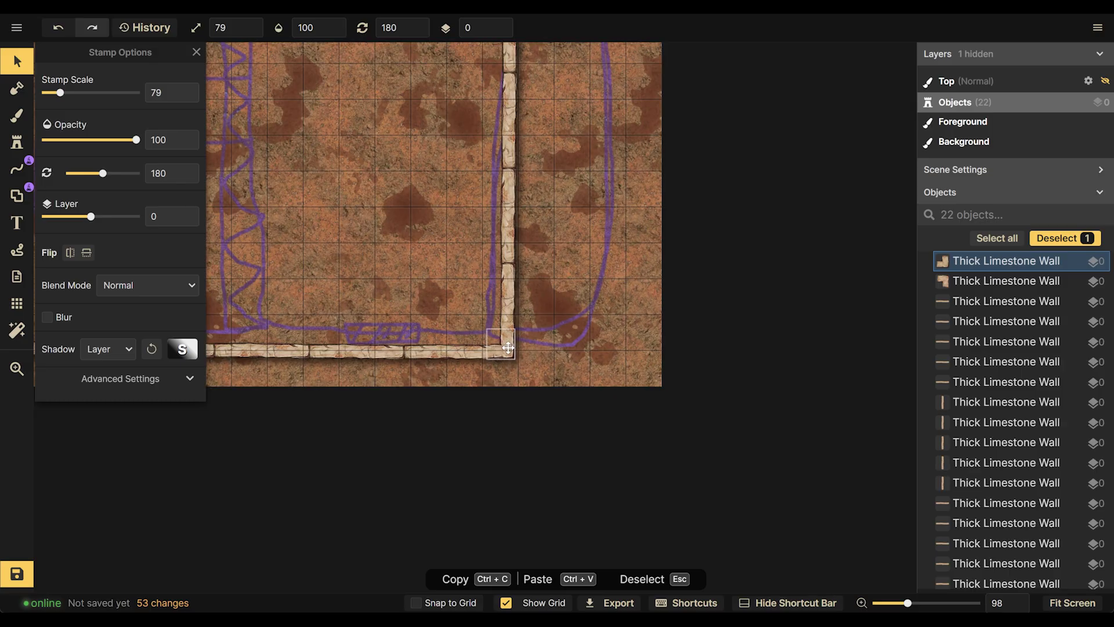
{"action": "key", "text": "Escape"}
Paste another corner piece, rotate it to 270 degrees and fit it over the lower-left wall corner
{"action": "left_click_drag", "start_coordinate": [463, 244], "coordinate": [708, 270]}
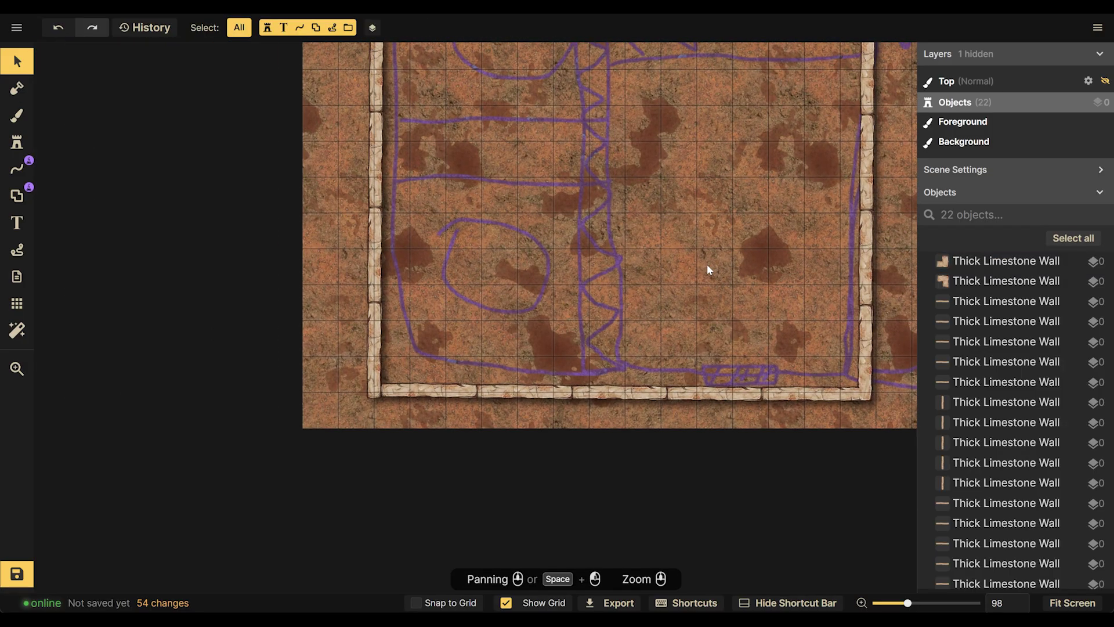
{"action": "key", "text": "ctrl+v"}
{"action": "left_click_drag", "start_coordinate": [447, 319], "coordinate": [365, 383]}
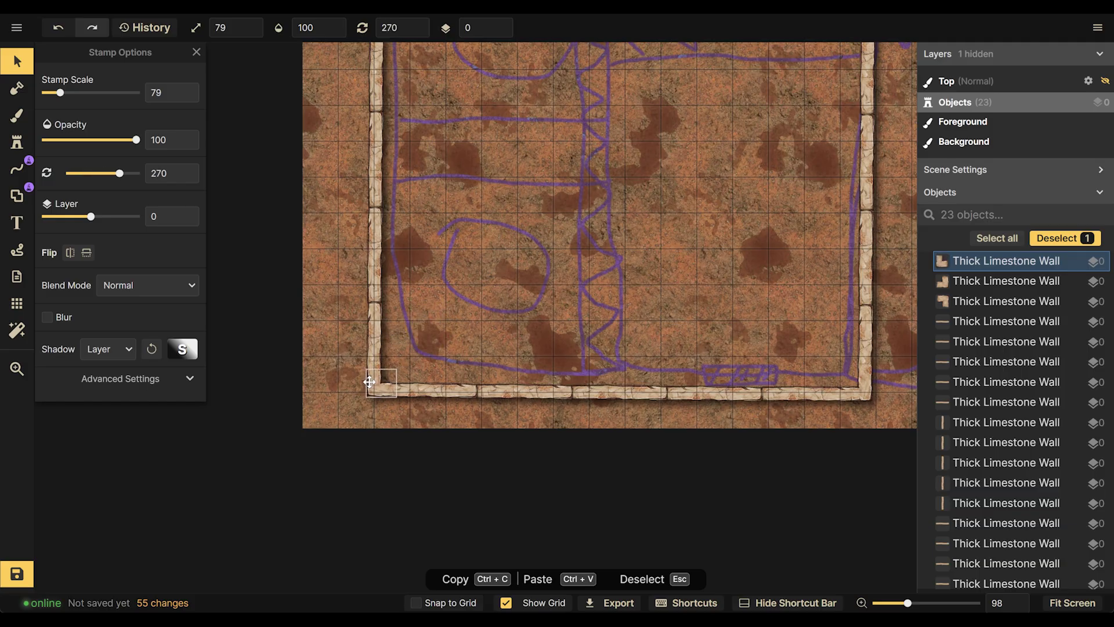
{"action": "key", "text": "Escape"}
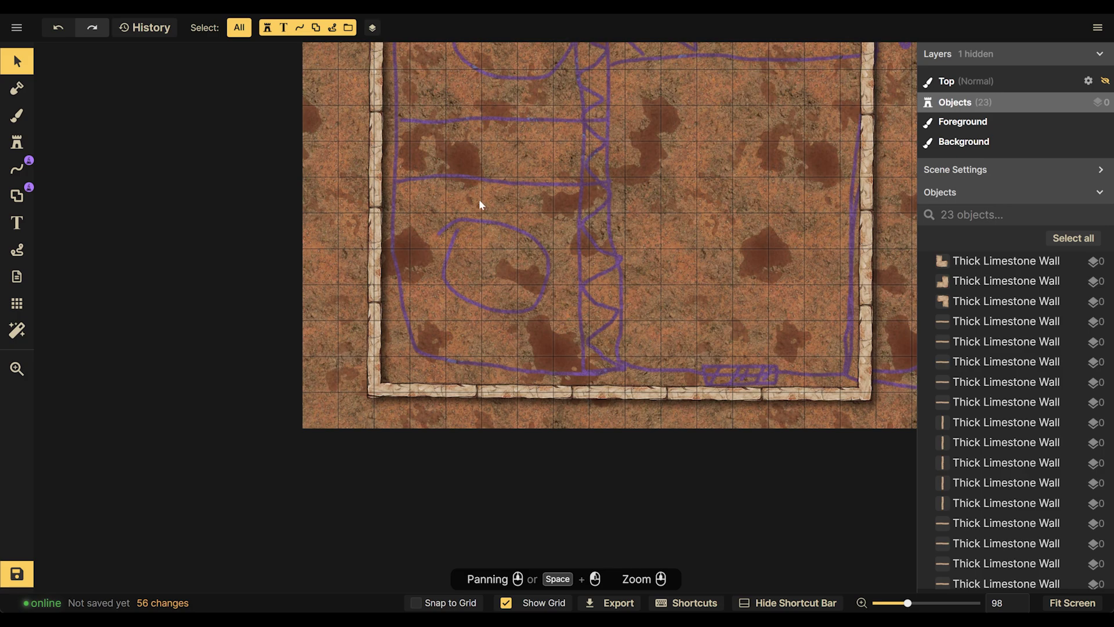
Paste another corner piece, rotate it to 0 degrees and fit it over the upper-left wall corner
{"action": "left_click_drag", "start_coordinate": [479, 199], "coordinate": [444, 399]}
{"action": "key", "text": "ctrl+v"}
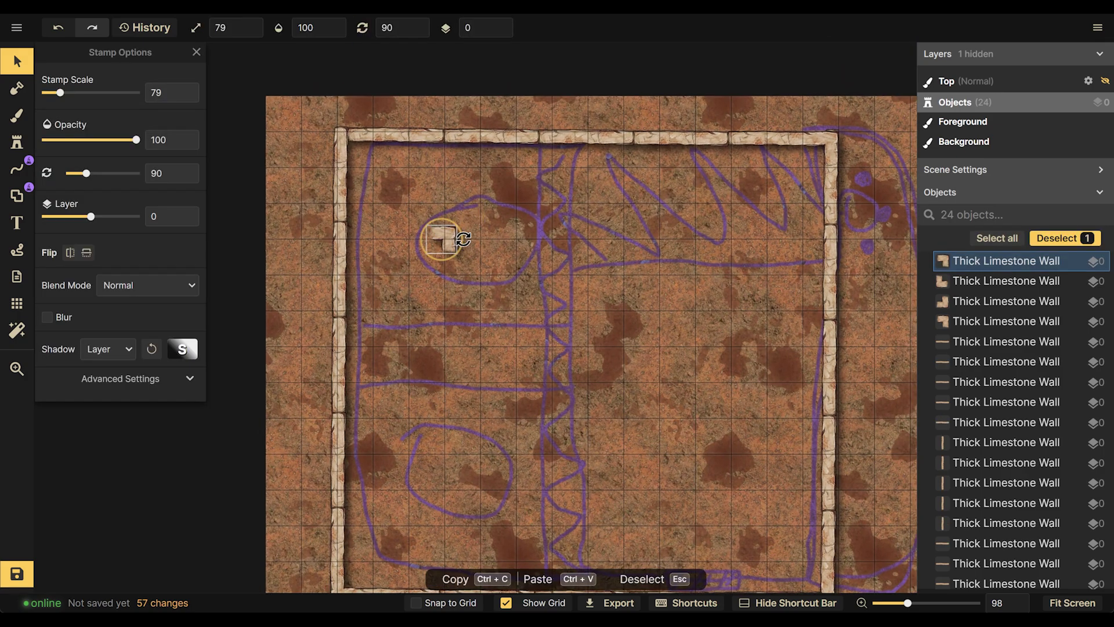
{"action": "left_click_drag", "start_coordinate": [463, 239], "coordinate": [442, 191]}
{"action": "left_click_drag", "start_coordinate": [438, 237], "coordinate": [340, 150]}
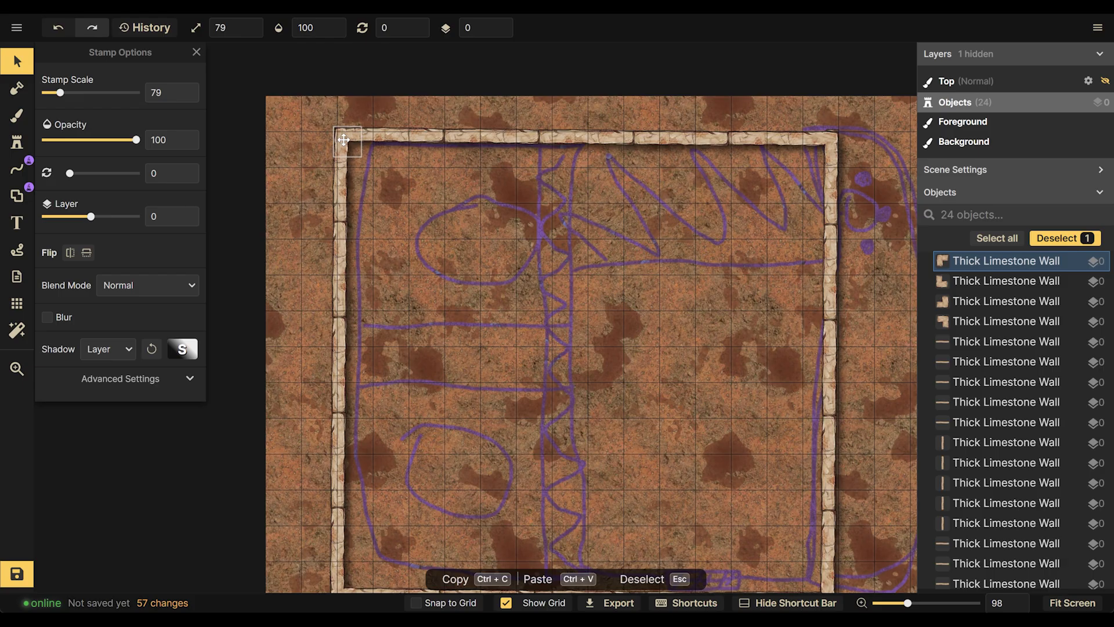
{"action": "left_click", "coordinate": [476, 222]}
Nudge the upper-left corner piece slightly so it lines up with the adjoining upper and left walls
{"action": "left_click_drag", "start_coordinate": [564, 256], "coordinate": [432, 230]}
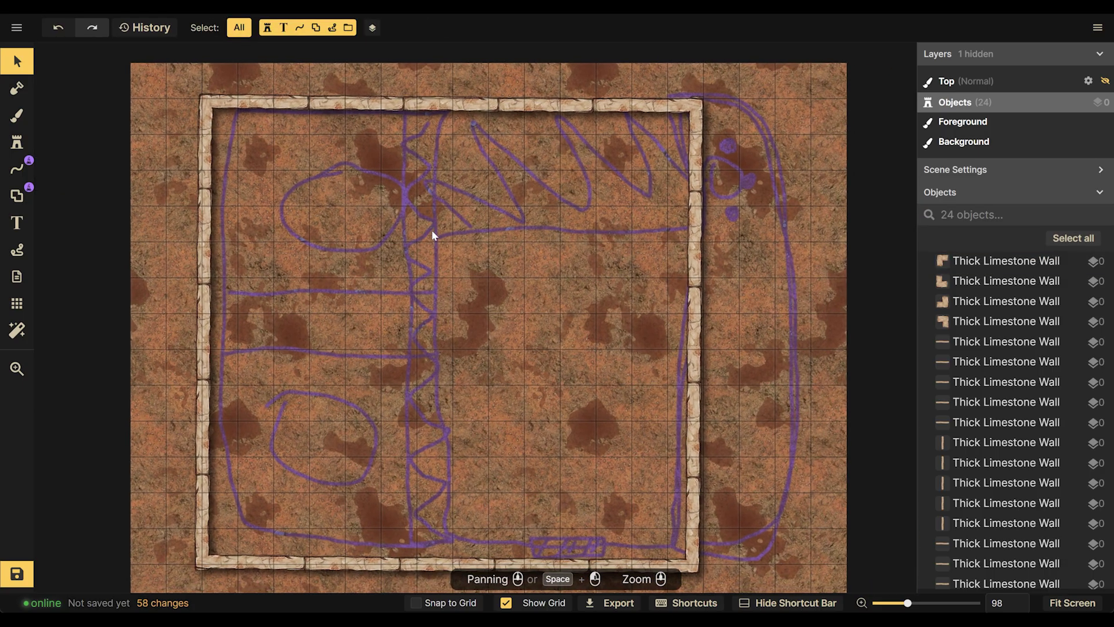
{"action": "left_click_drag", "start_coordinate": [258, 148], "coordinate": [543, 312]}
{"action": "scroll", "coordinate": [543, 312], "scroll_direction": "up", "scroll_amount": 5}
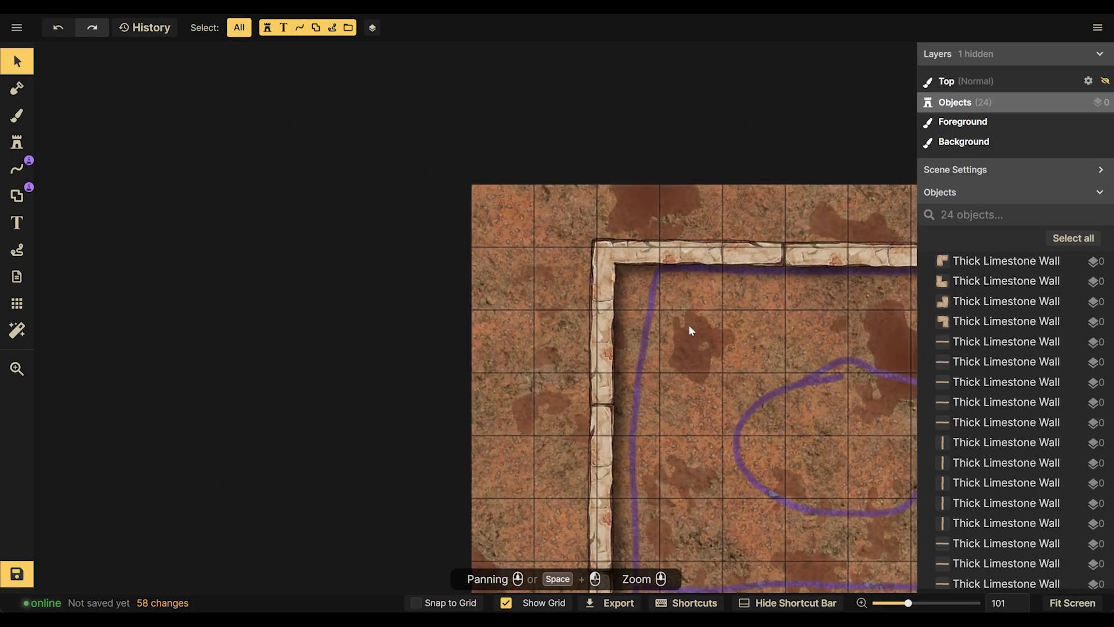
{"action": "scroll", "coordinate": [625, 289], "scroll_direction": "up", "scroll_amount": 5}
{"action": "left_click_drag", "start_coordinate": [564, 243], "coordinate": [562, 243]}
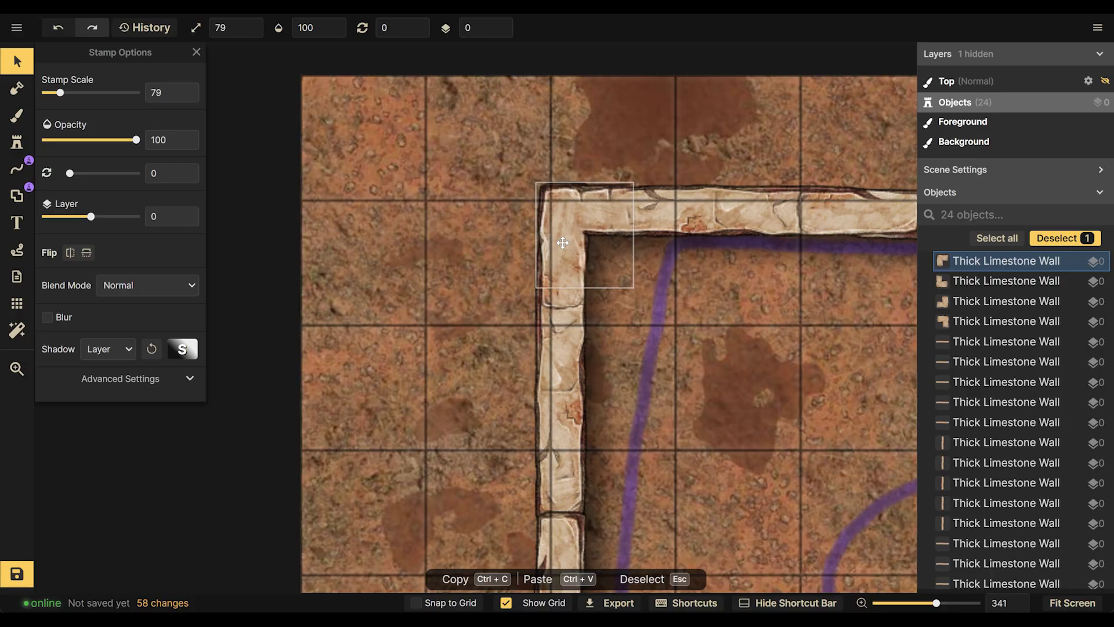
{"action": "key", "text": "Escape"}
Inspect the closed outer wall rectangle and its corners against the sketched floor plan
{"action": "scroll", "coordinate": [643, 285], "scroll_direction": "down", "scroll_amount": 3}
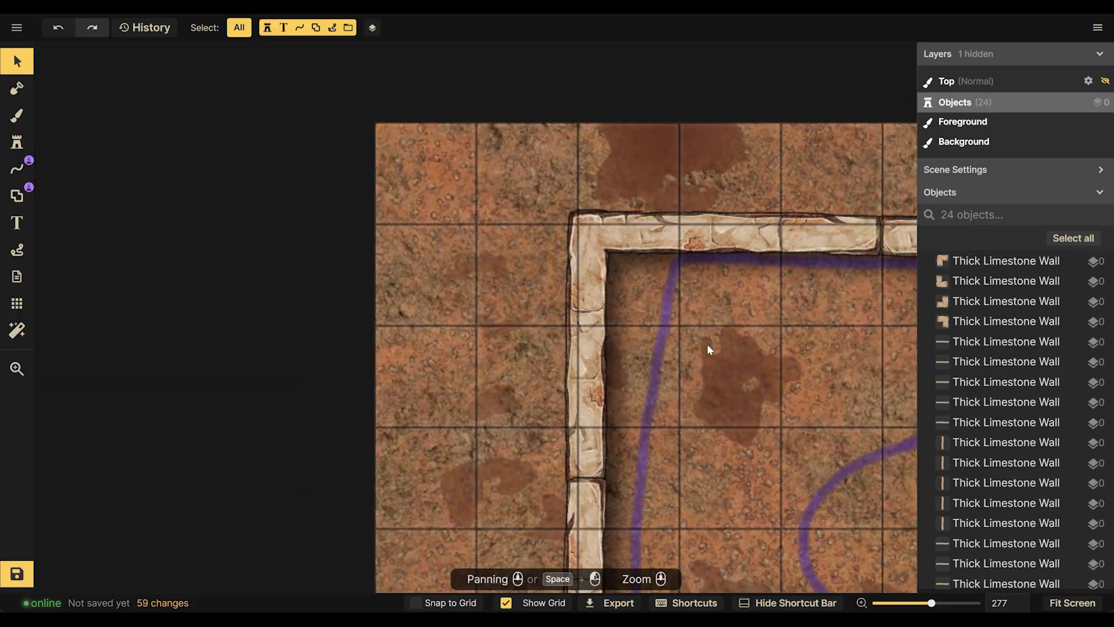
{"action": "left_click_drag", "start_coordinate": [707, 343], "coordinate": [494, 268]}
{"action": "left_click_drag", "start_coordinate": [697, 274], "coordinate": [406, 219]}
{"action": "scroll", "coordinate": [629, 327], "scroll_direction": "down", "scroll_amount": 2}
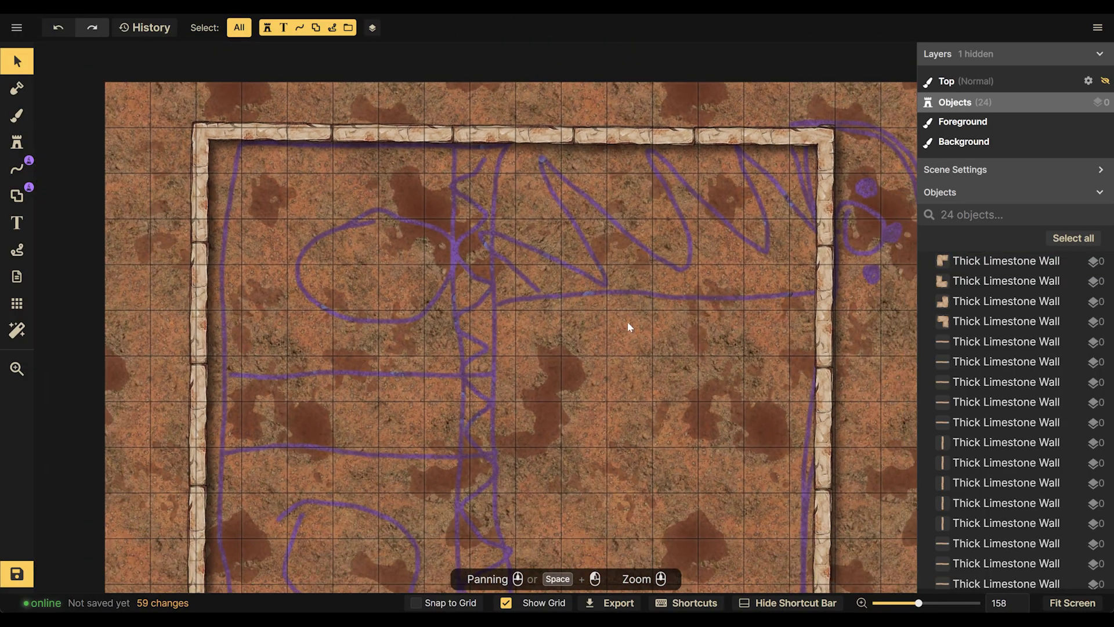
{"action": "left_click_drag", "start_coordinate": [629, 326], "coordinate": [481, 224]}
{"action": "scroll", "coordinate": [502, 237], "scroll_direction": "down", "scroll_amount": 2}
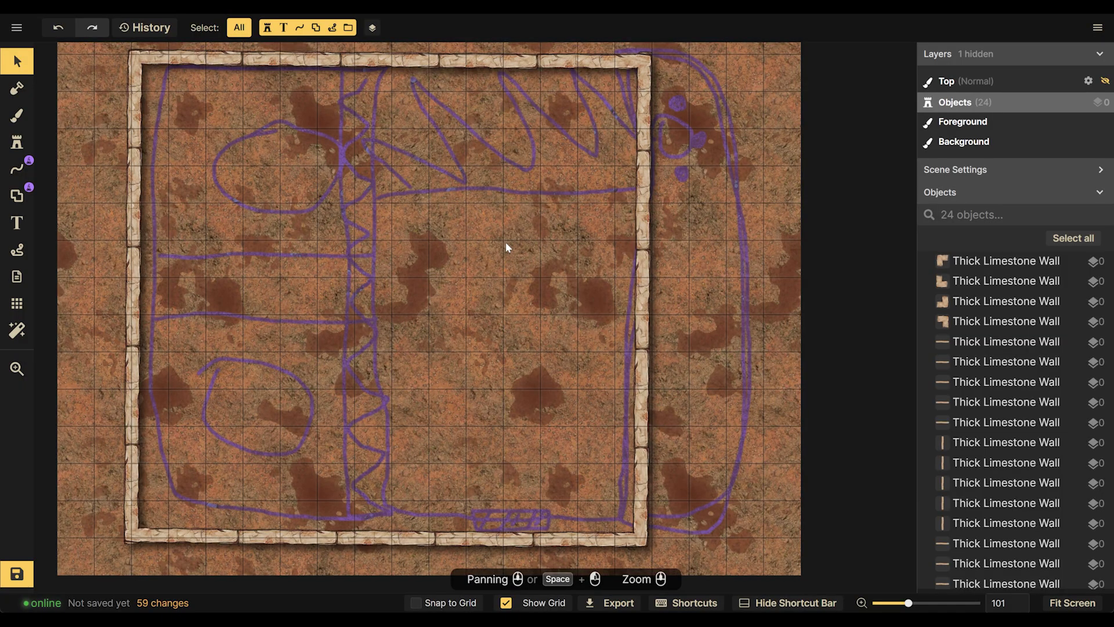
{"action": "scroll", "coordinate": [506, 244], "scroll_direction": "down", "scroll_amount": 1}
{"action": "left_click_drag", "start_coordinate": [335, 378], "coordinate": [406, 301]}
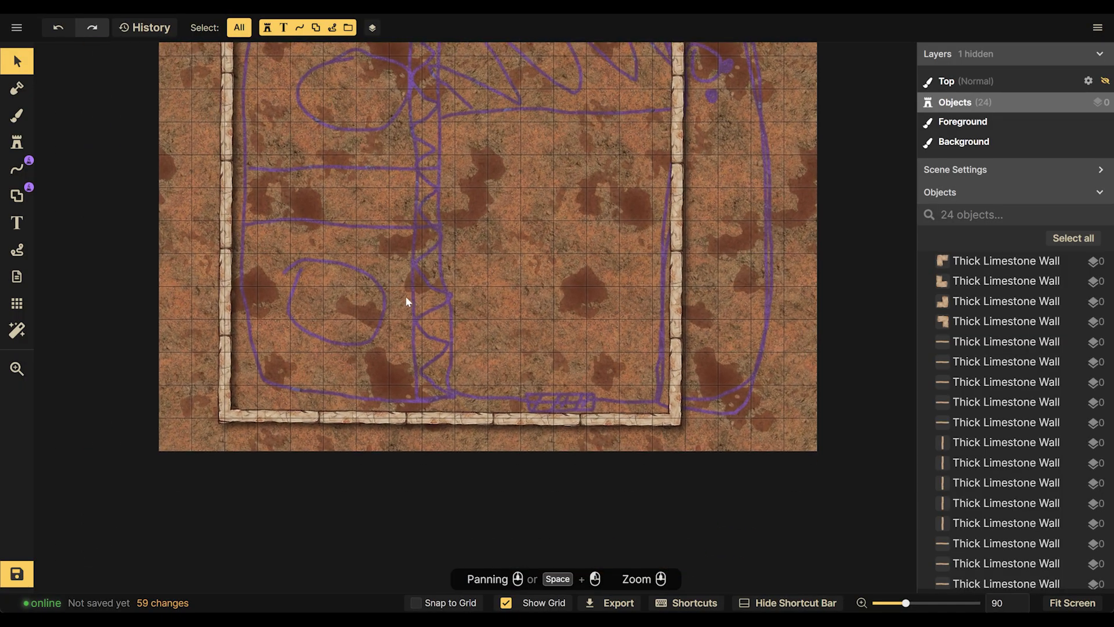
{"action": "scroll", "coordinate": [572, 298], "scroll_direction": "down", "scroll_amount": 1}
{"action": "left_click_drag", "start_coordinate": [572, 298], "coordinate": [533, 319]}
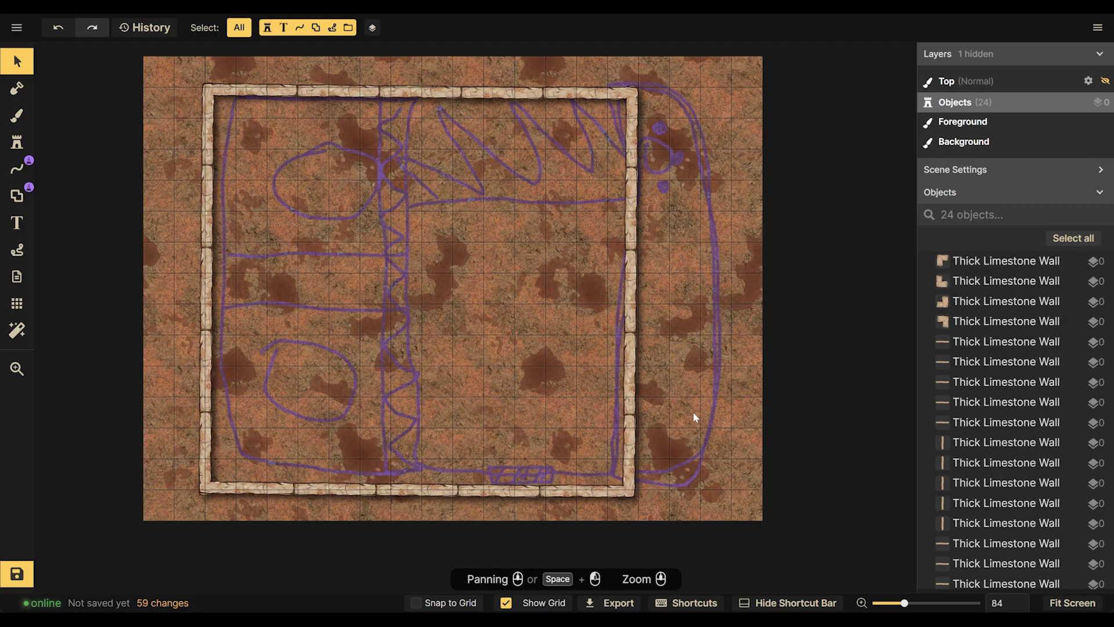
{"action": "scroll", "coordinate": [692, 415], "scroll_direction": "down", "scroll_amount": 1}
{"action": "scroll", "coordinate": [474, 316], "scroll_direction": "up", "scroll_amount": 1}
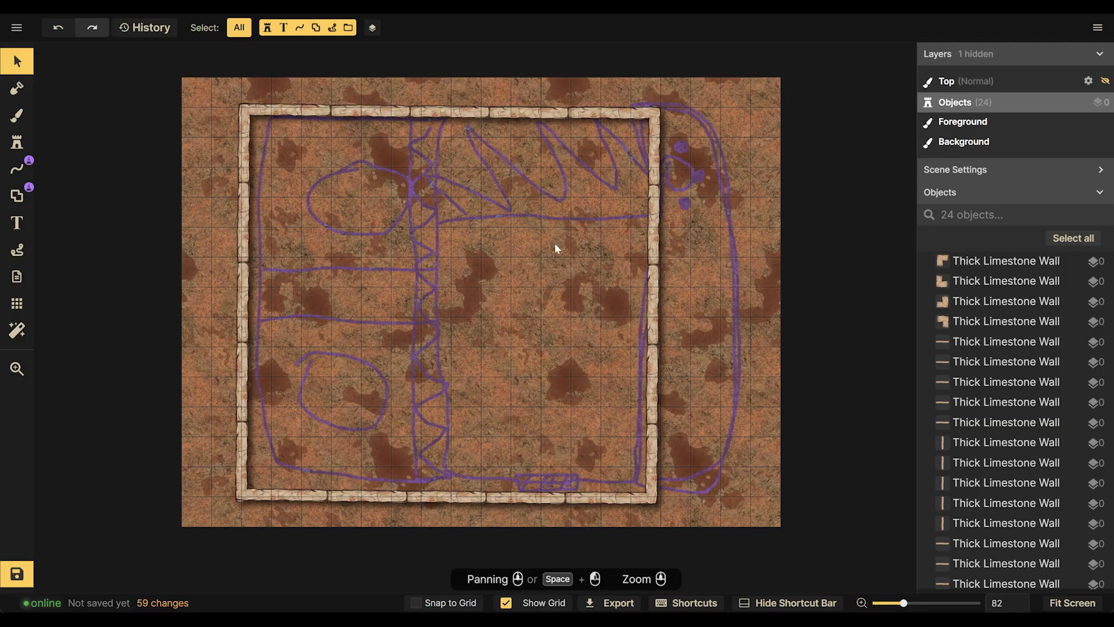
{"action": "left_click_drag", "start_coordinate": [554, 248], "coordinate": [493, 248]}
{"action": "scroll", "coordinate": [532, 225], "scroll_direction": "up", "scroll_amount": 1}
{"action": "scroll", "coordinate": [460, 204], "scroll_direction": "up", "scroll_amount": 1}
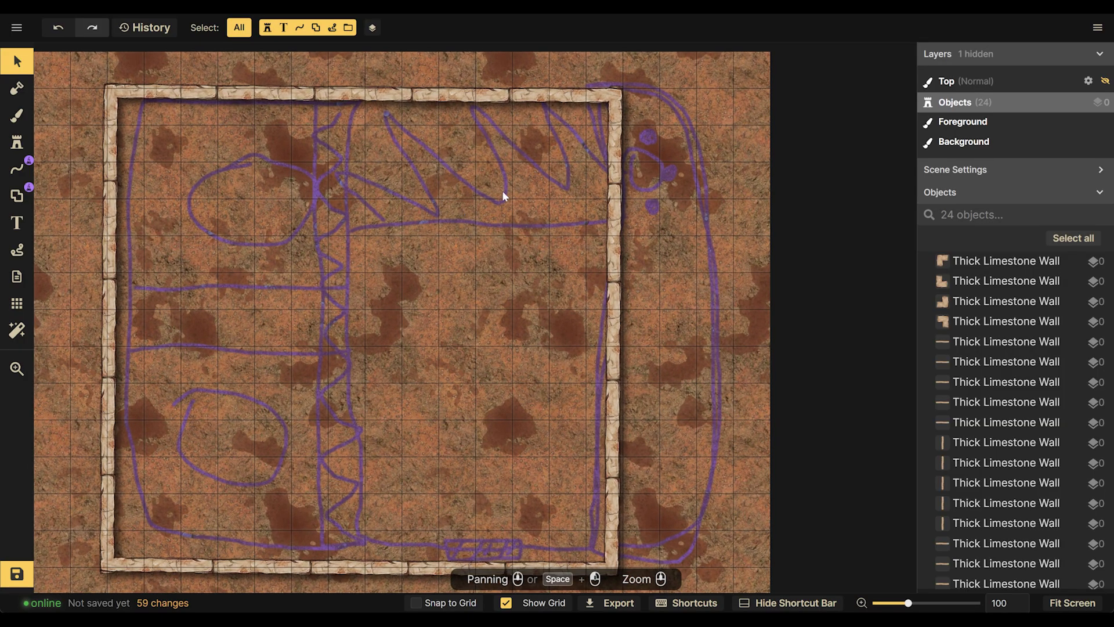
{"action": "scroll", "coordinate": [491, 234], "scroll_direction": "up", "scroll_amount": 1}
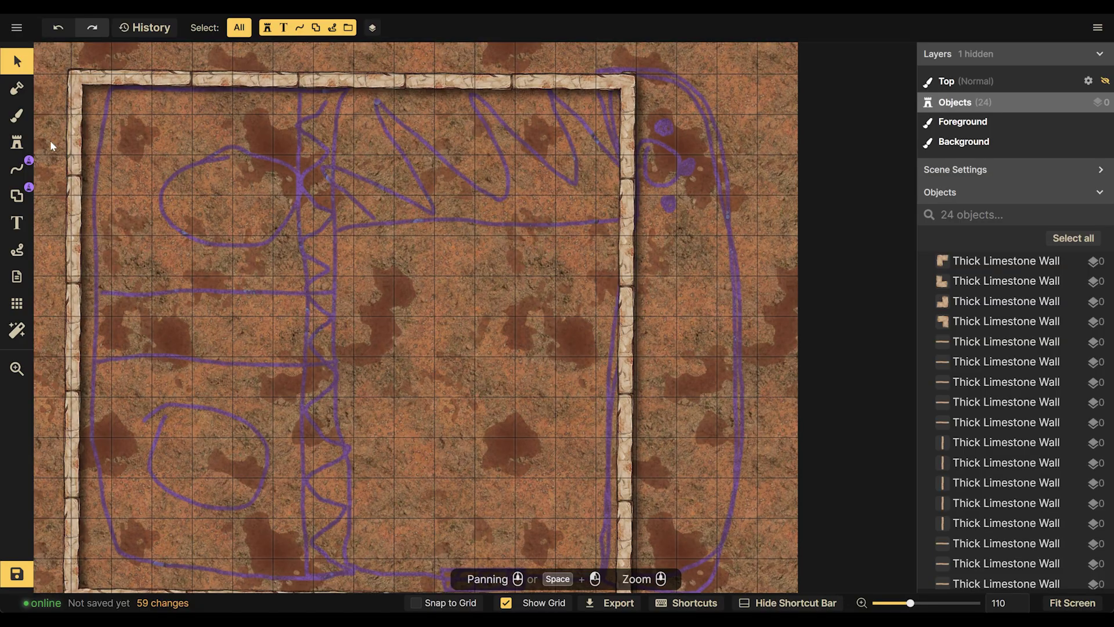
Place curved Thick Limestone Wall stamp 12 of 13, rotate it to 90 degrees and move it onto the sketched upper curve outside the right wall
{"action": "left_click", "coordinate": [13, 142]}
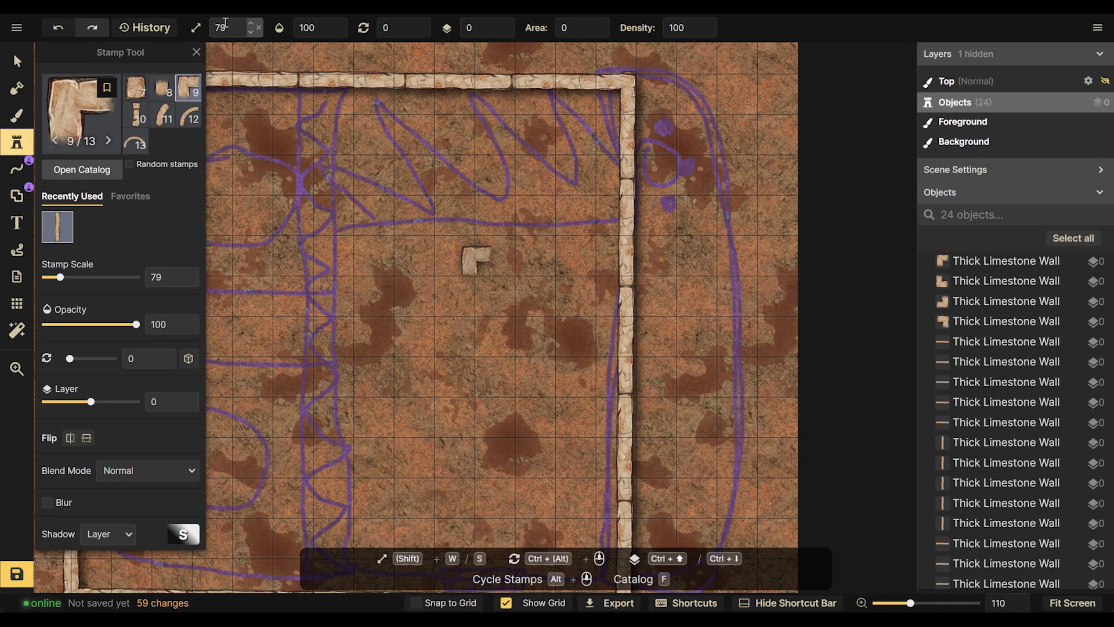
{"action": "left_click", "coordinate": [183, 120]}
{"action": "left_click", "coordinate": [564, 182]}
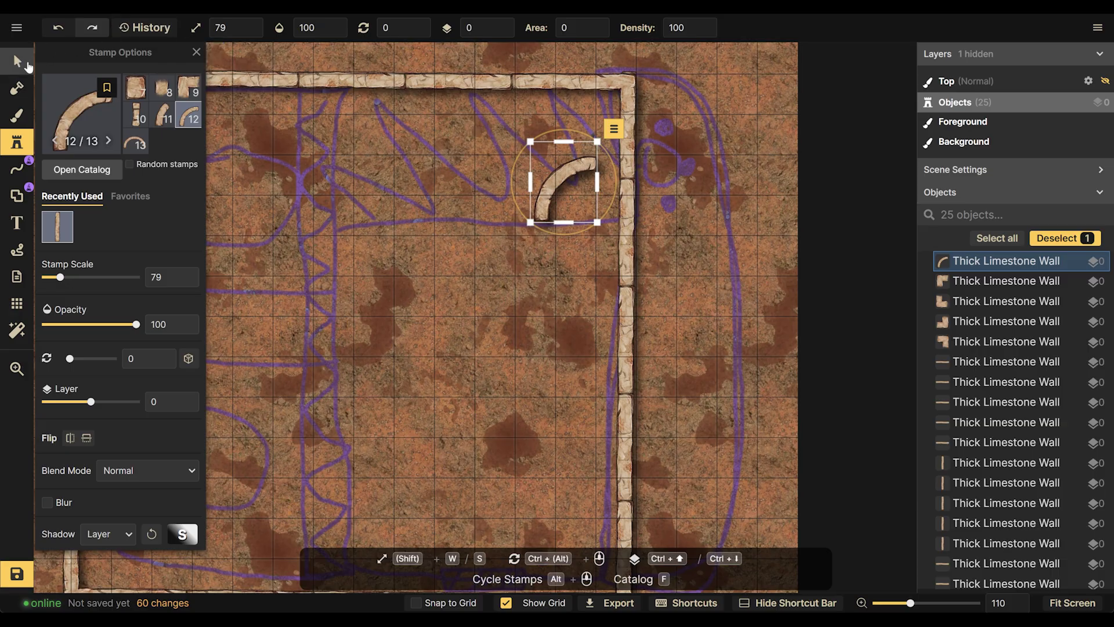
{"action": "left_click", "coordinate": [27, 65]}
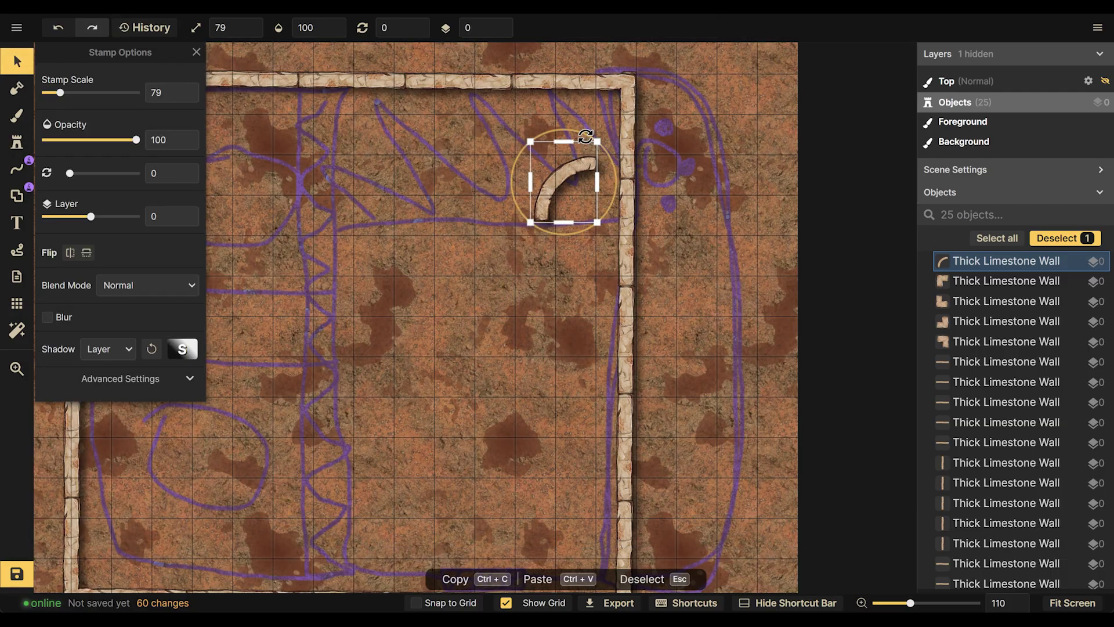
{"action": "left_click_drag", "start_coordinate": [585, 137], "coordinate": [718, 111]}
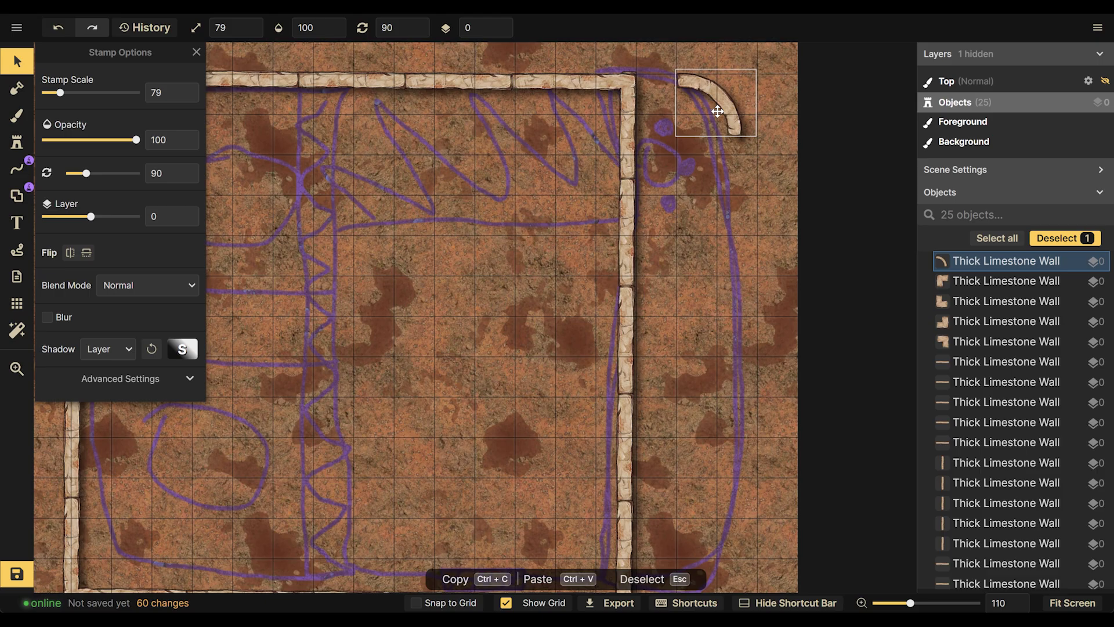
Duplicate the curved wall piece, rotate the copy to 180 degrees and place it on the sketched lower curve outside the right wall
{"action": "key", "text": "ctrl+c"}
{"action": "key", "text": "ctrl+v"}
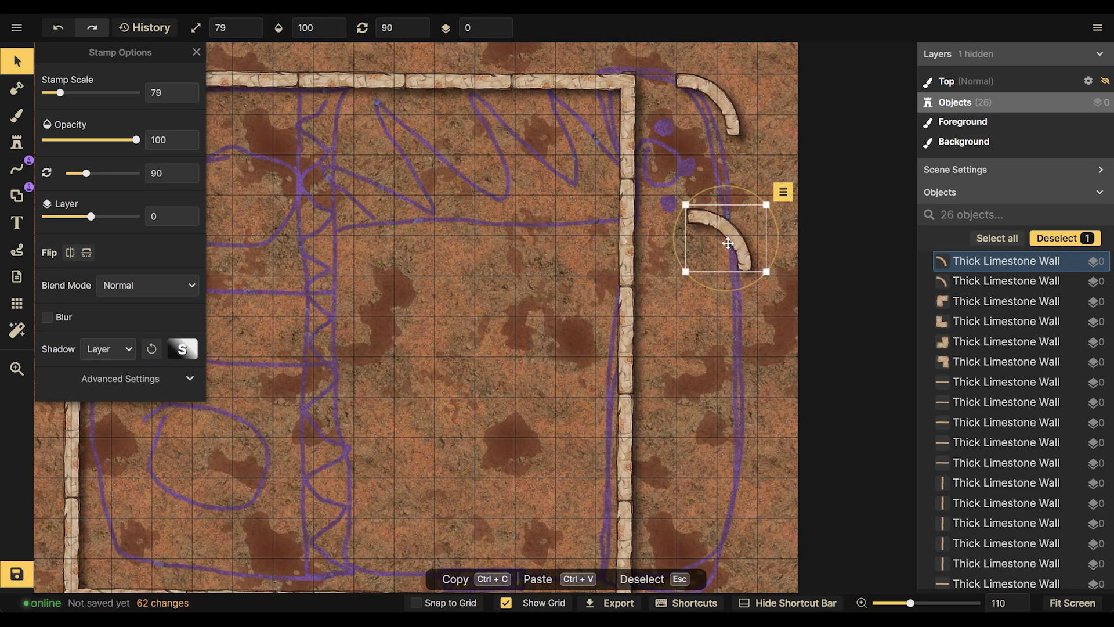
{"action": "left_click_drag", "start_coordinate": [703, 328], "coordinate": [721, 436]}
{"action": "left_click_drag", "start_coordinate": [639, 396], "coordinate": [676, 412]}
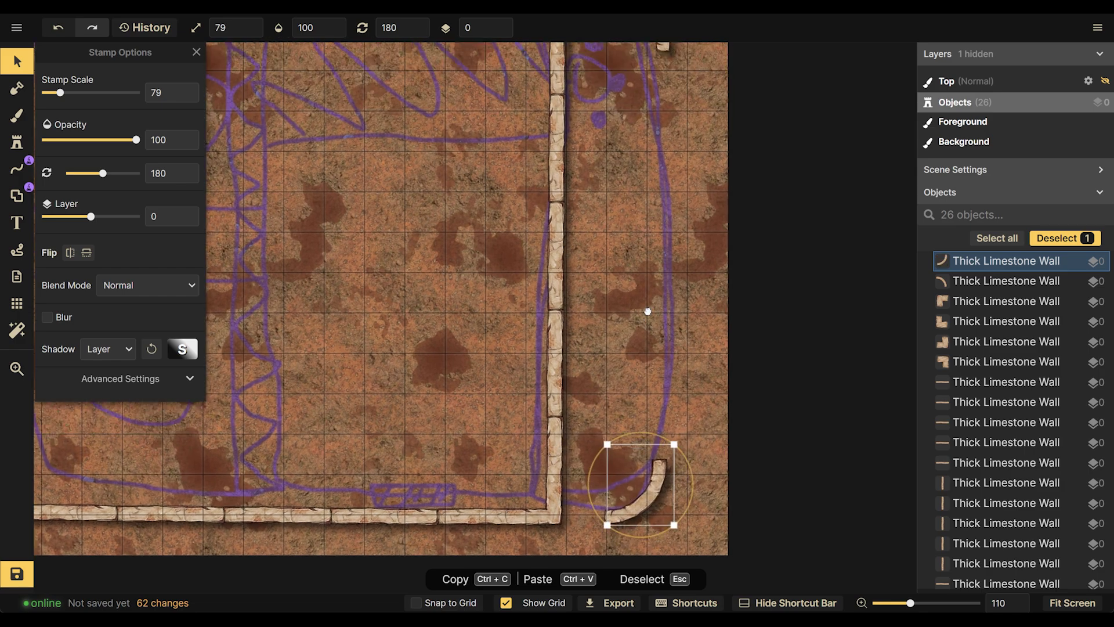
{"action": "scroll", "coordinate": [650, 249], "scroll_direction": "down", "scroll_amount": 2}
{"action": "key", "text": "Escape"}
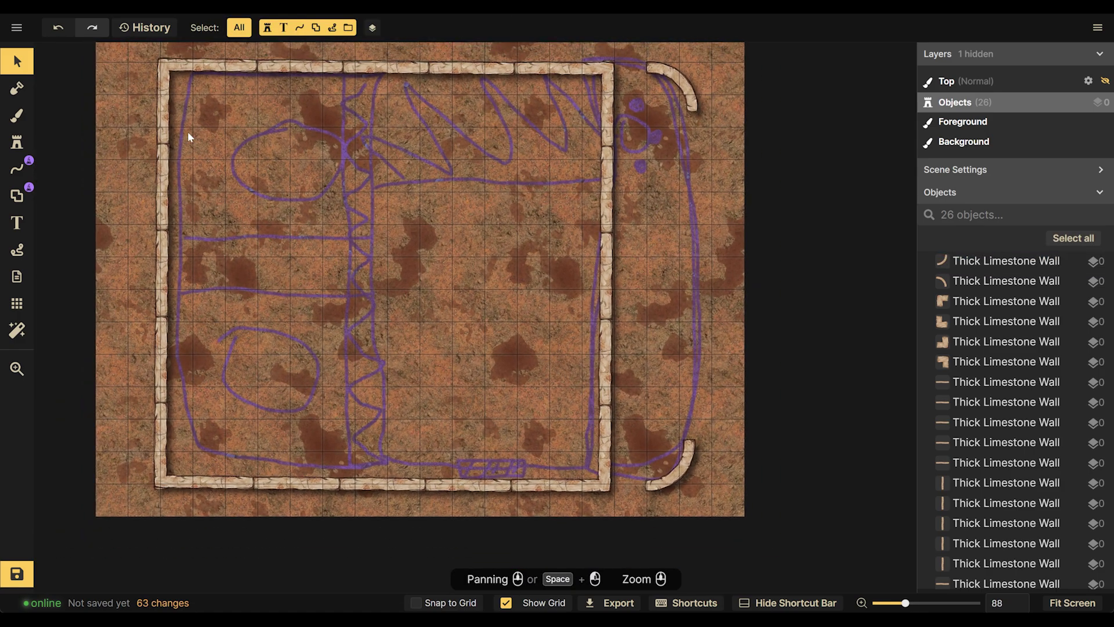
Copy three straight segments of the left wall and align them beneath the upper curved piece as the outer right wall
{"action": "left_click_drag", "start_coordinate": [189, 120], "coordinate": [156, 265]}
{"action": "key", "text": "ctrl+c"}
{"action": "key", "text": "ctrl+v"}
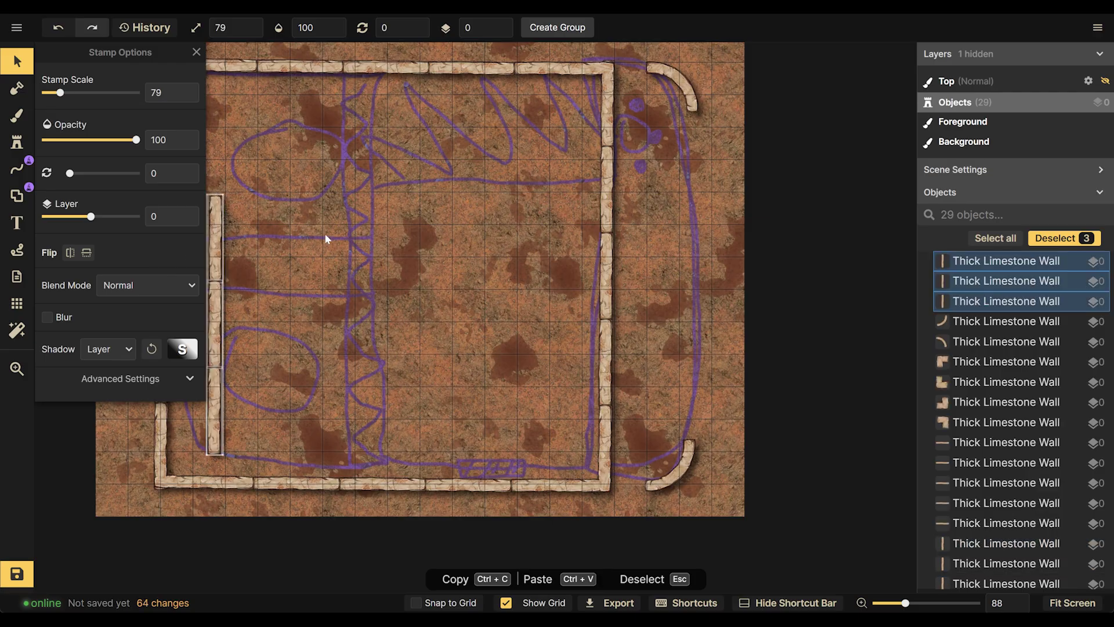
{"action": "left_click_drag", "start_coordinate": [215, 241], "coordinate": [687, 156]}
{"action": "scroll", "coordinate": [625, 150], "scroll_direction": "down", "scroll_amount": 1}
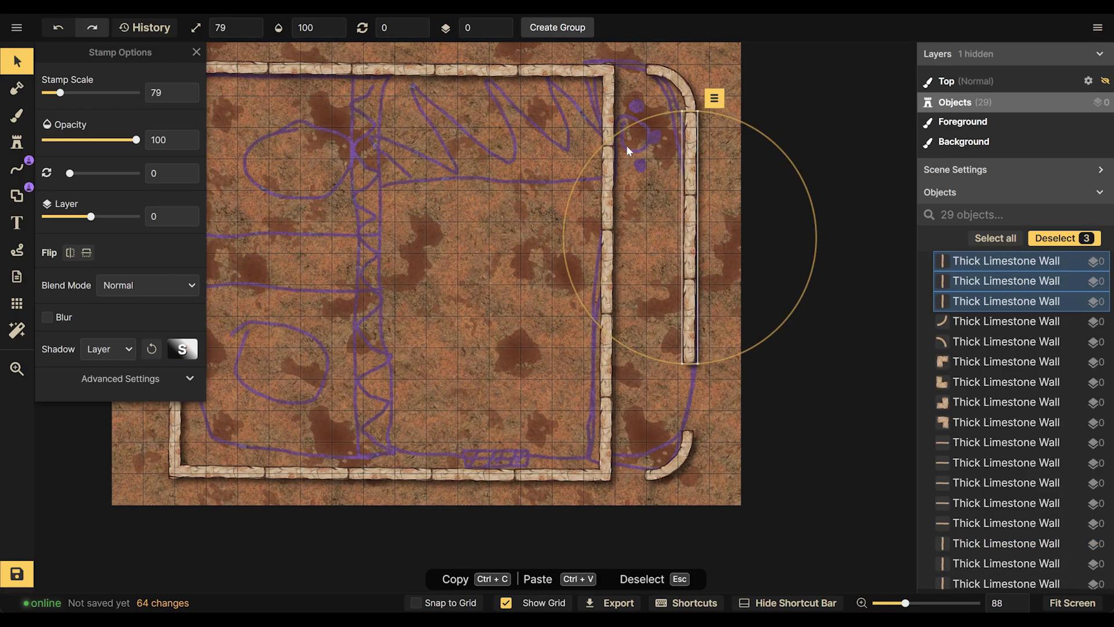
{"action": "scroll", "coordinate": [627, 149], "scroll_direction": "up", "scroll_amount": 5}
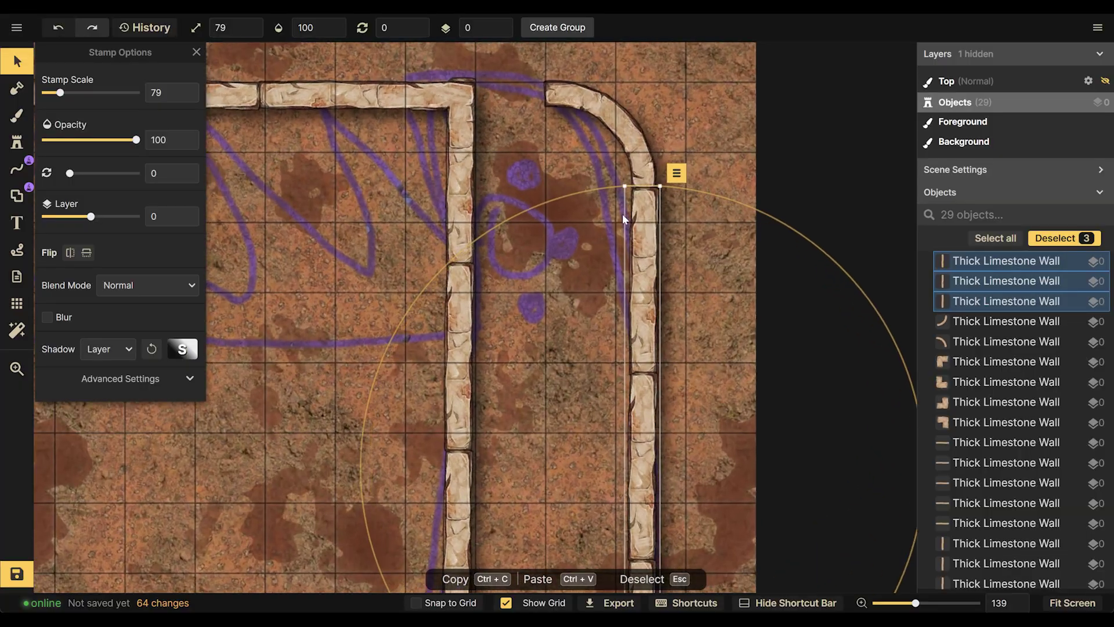
{"action": "scroll", "coordinate": [679, 185], "scroll_direction": "up", "scroll_amount": 4}
{"action": "left_click_drag", "start_coordinate": [603, 273], "coordinate": [622, 285]}
{"action": "left_click", "coordinate": [744, 170]}
Duplicate the lowest straight segment of the outer right wall and fit it into the gap above the lower curved piece
{"action": "scroll", "coordinate": [744, 169], "scroll_direction": "down", "scroll_amount": 5}
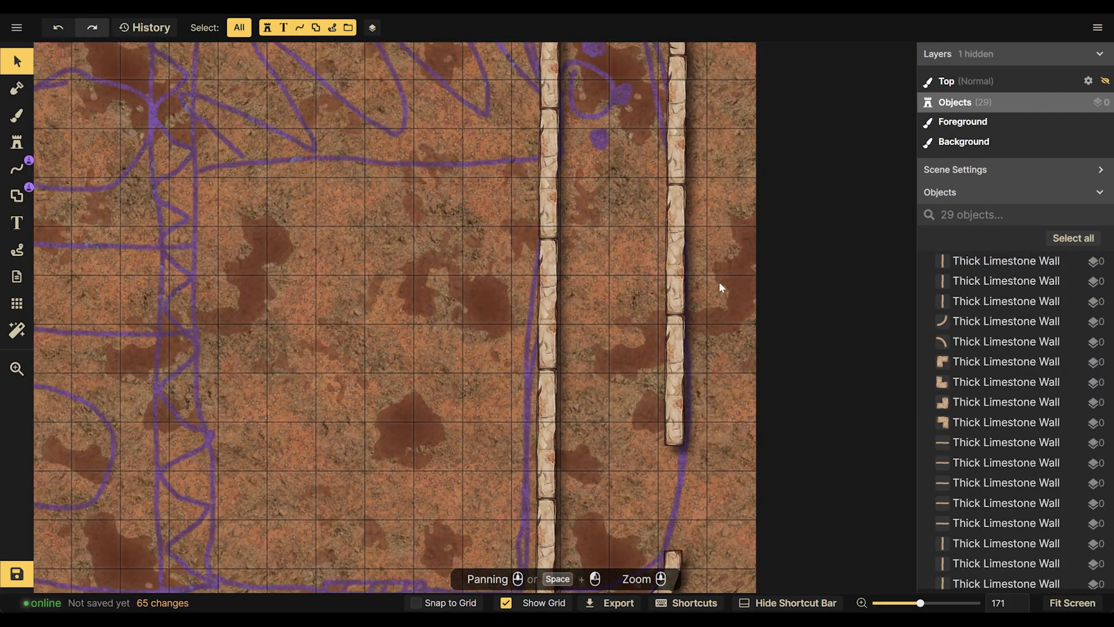
{"action": "scroll", "coordinate": [706, 350], "scroll_direction": "down", "scroll_amount": 4}
{"action": "left_click", "coordinate": [600, 286]}
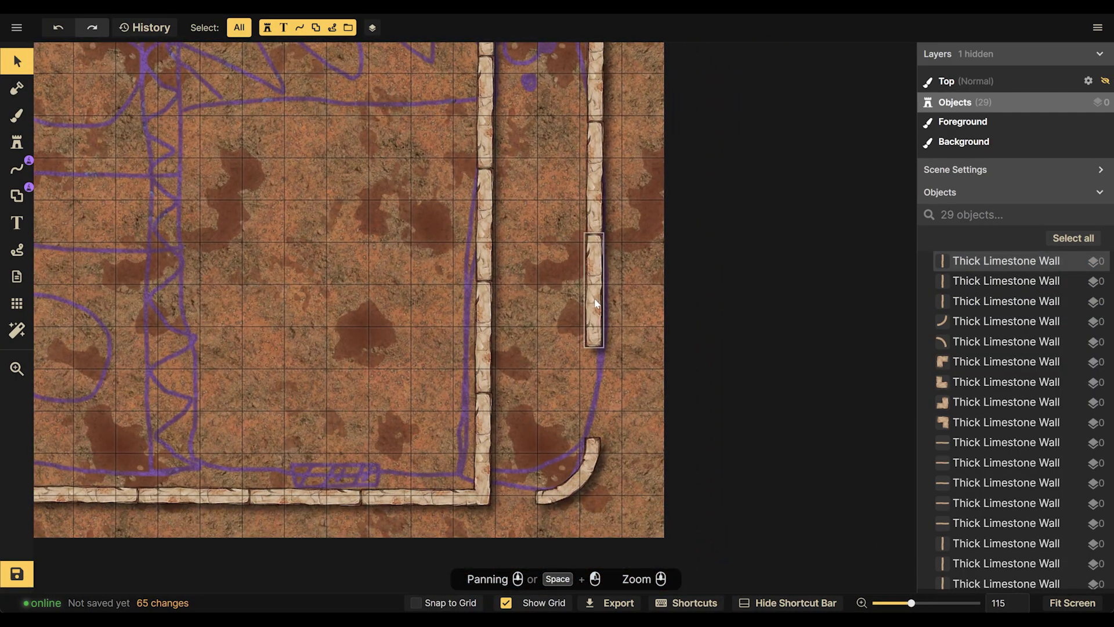
{"action": "key", "text": "ctrl+c"}
{"action": "key", "text": "ctrl+v"}
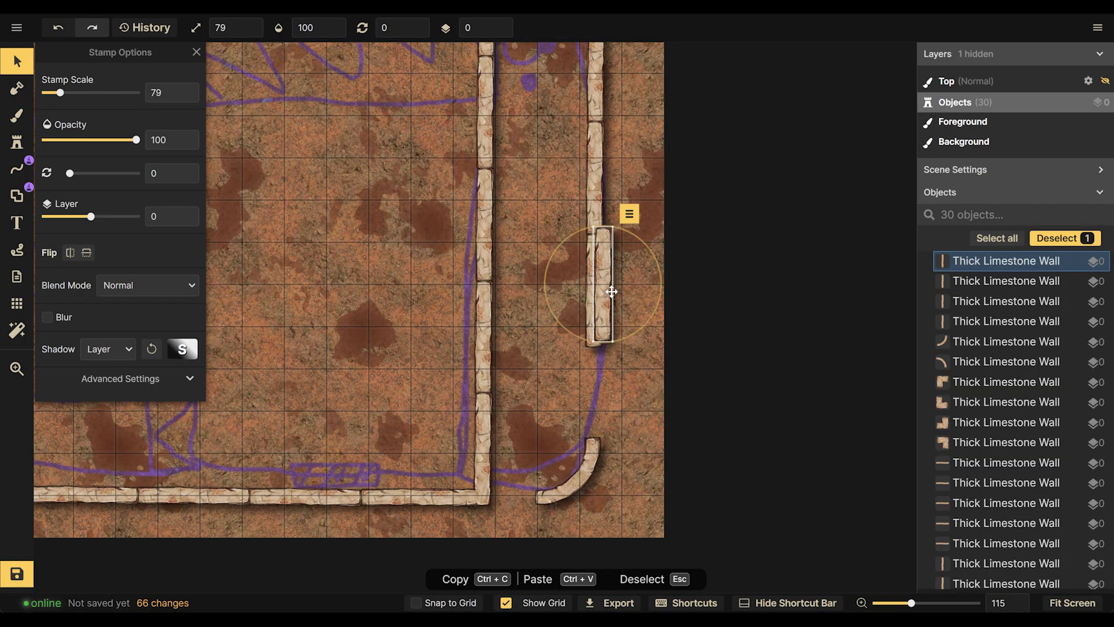
{"action": "left_click_drag", "start_coordinate": [603, 287], "coordinate": [600, 384]}
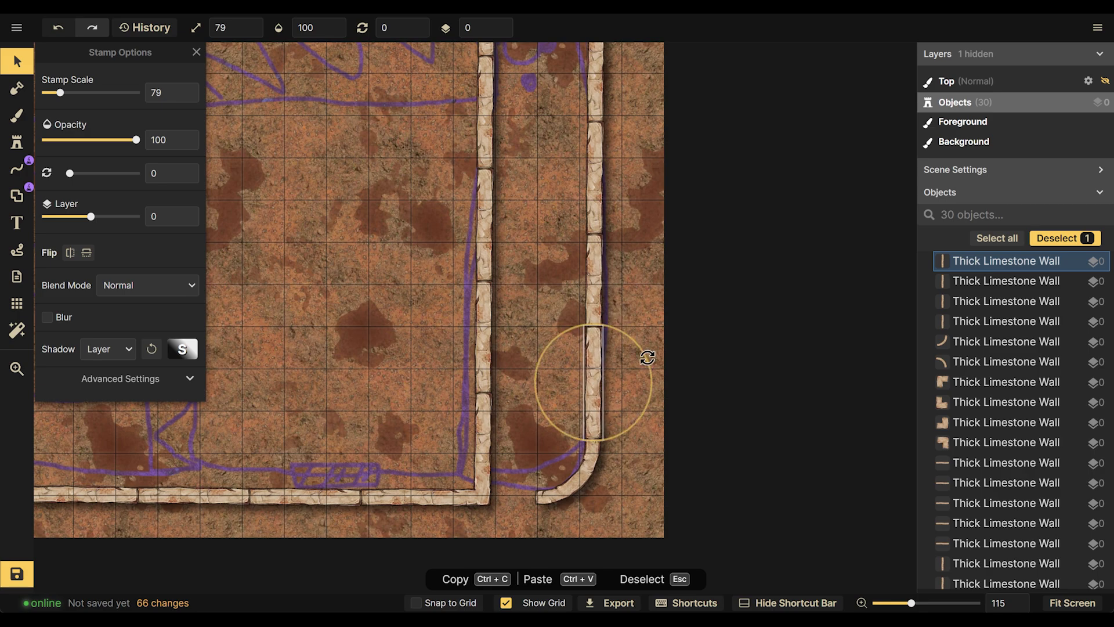
{"action": "left_click", "coordinate": [638, 456]}
Place two Thick Limestone Wall stamps 10 of 13 side by side over the upper part of the inner right wall, one on each face
{"action": "scroll", "coordinate": [558, 177], "scroll_direction": "down", "scroll_amount": 3}
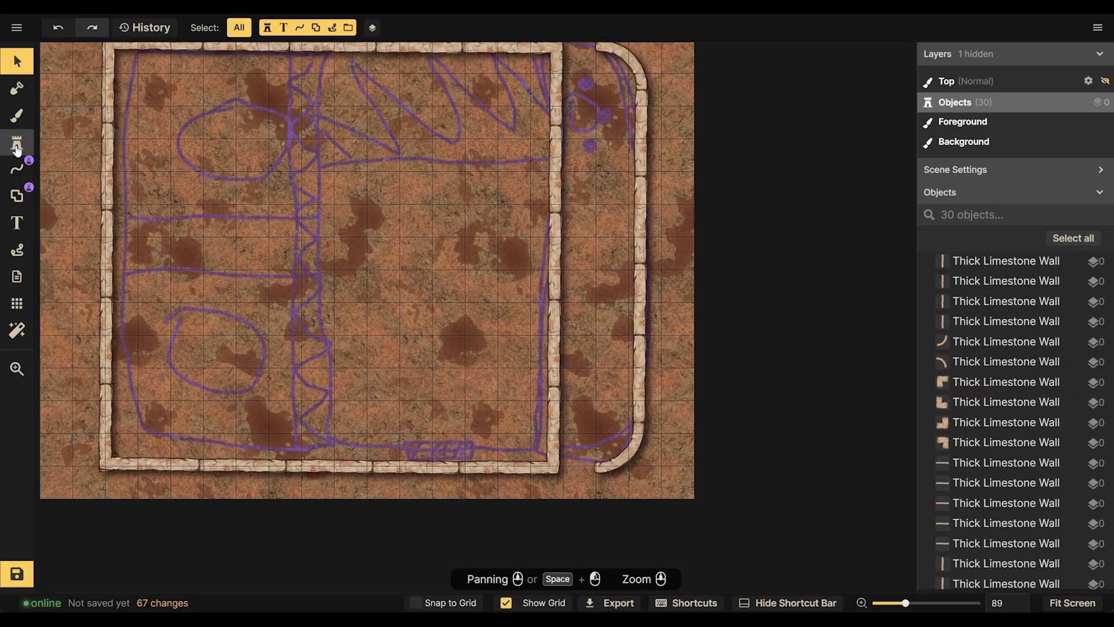
{"action": "left_click", "coordinate": [17, 145]}
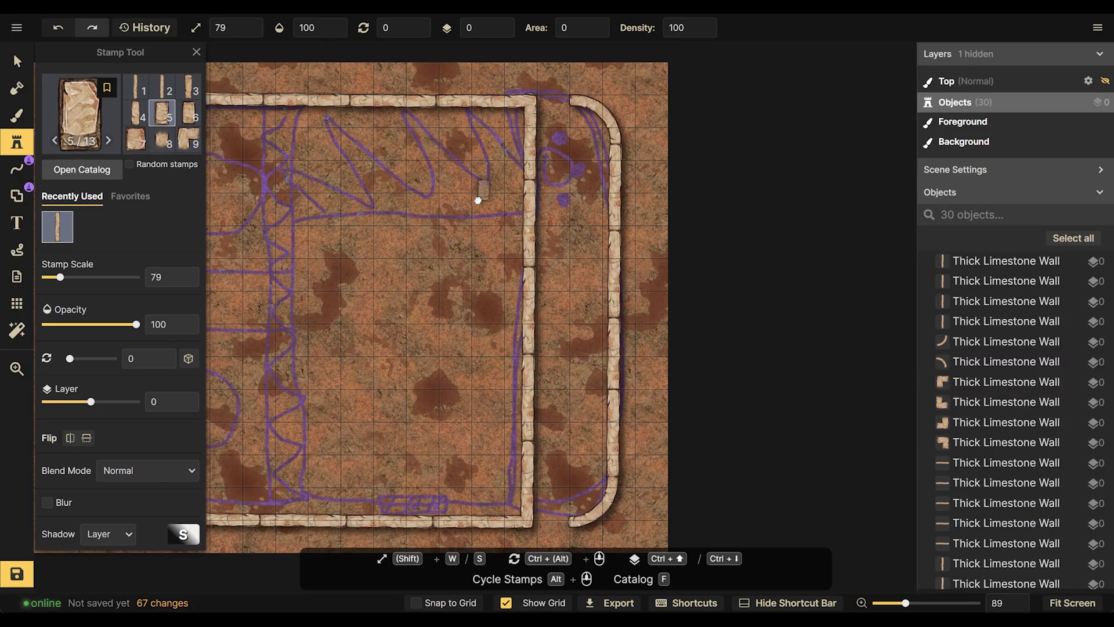
{"action": "left_click", "coordinate": [190, 116]}
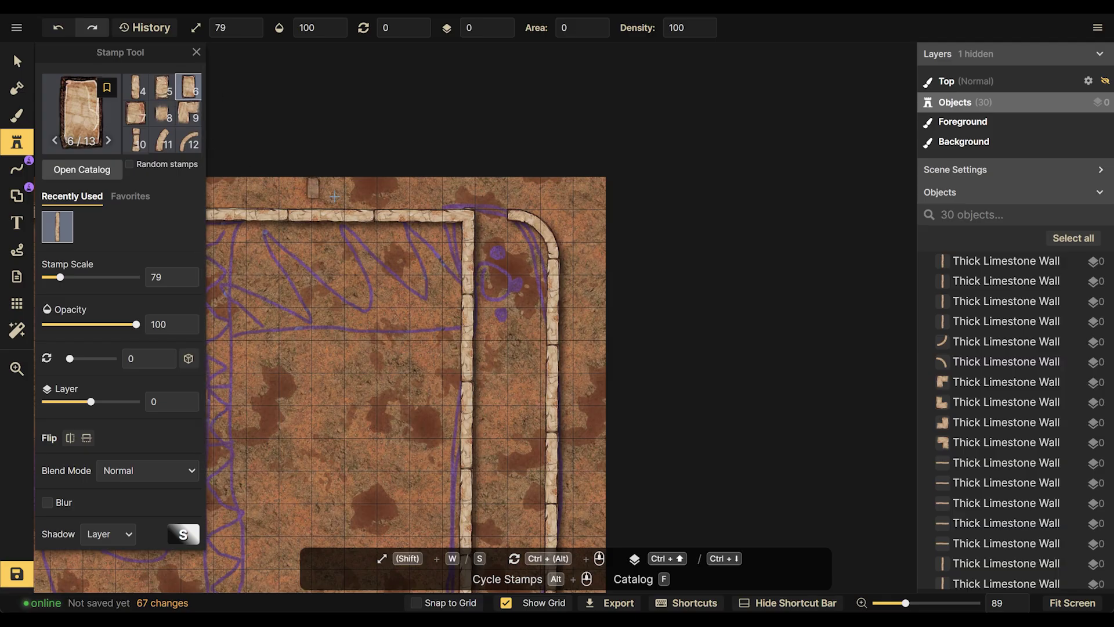
{"action": "scroll", "coordinate": [487, 203], "scroll_direction": "down", "scroll_amount": 4, "text": "alt"}
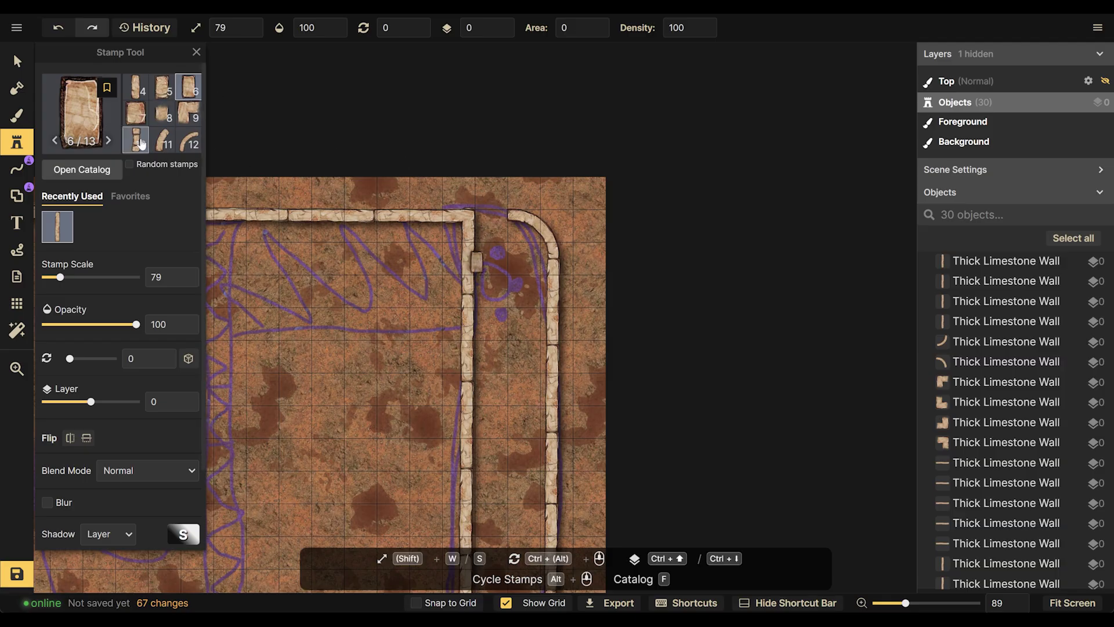
{"action": "left_click", "coordinate": [490, 244]}
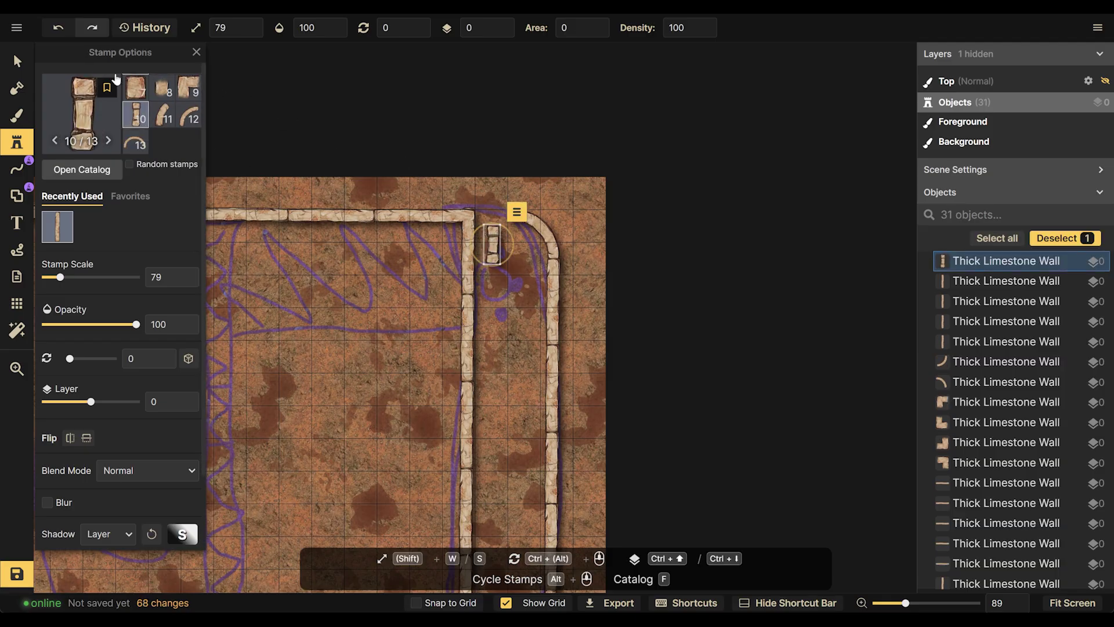
{"action": "scroll", "coordinate": [502, 244], "scroll_direction": "up", "scroll_amount": 5}
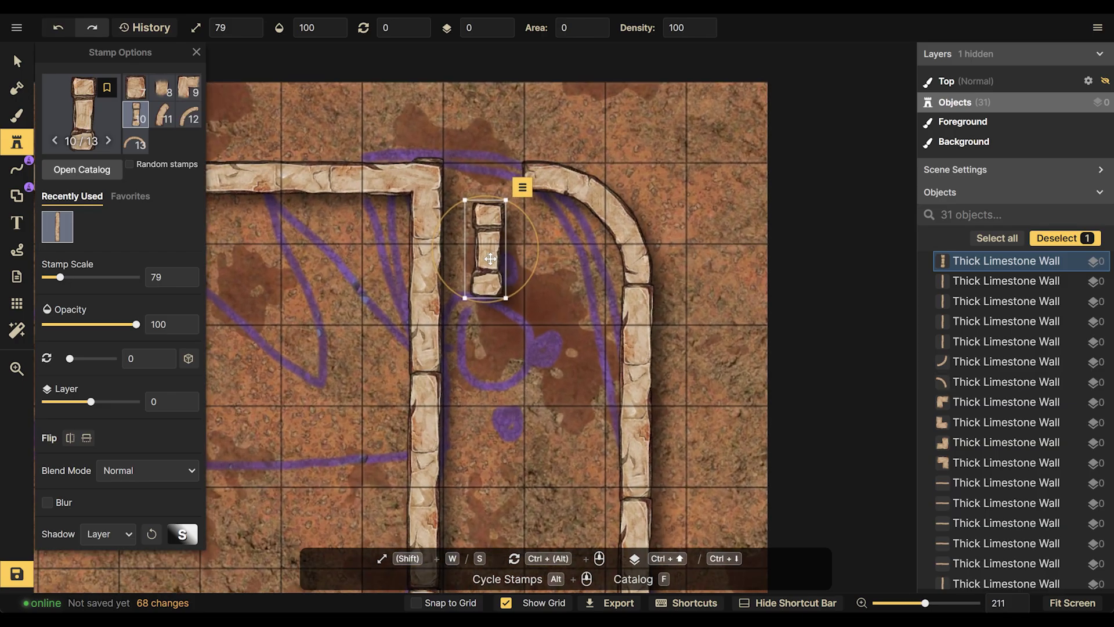
{"action": "left_click_drag", "start_coordinate": [485, 272], "coordinate": [396, 388]}
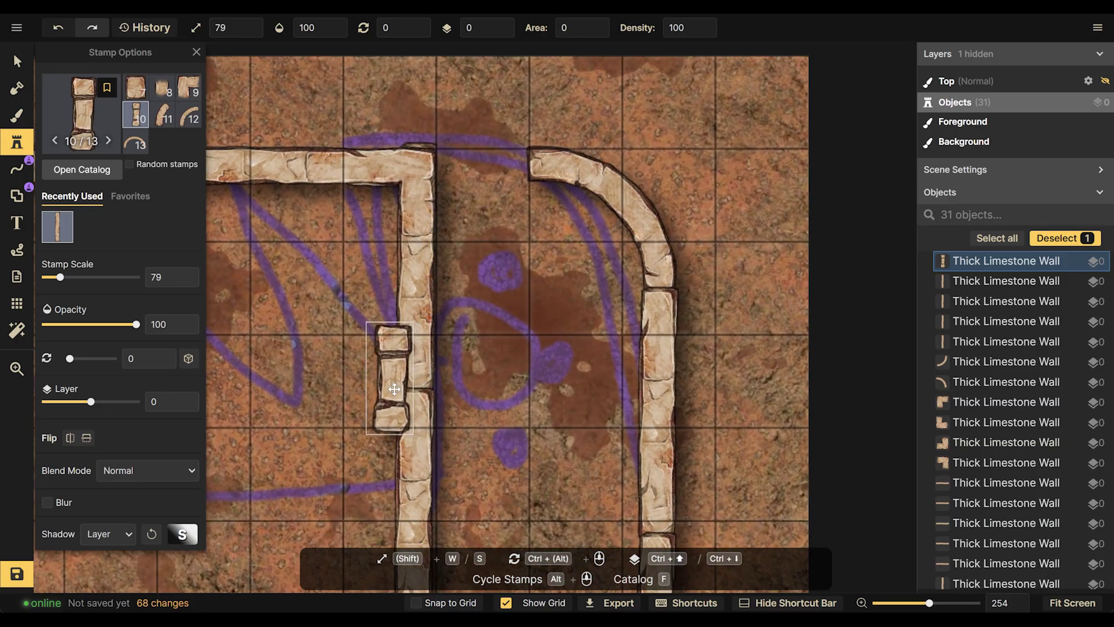
{"action": "left_click_drag", "start_coordinate": [502, 386], "coordinate": [437, 378]}
Place Thick Limestone Wall stamp 3 of 13, rotate it to 90 degrees and fit it between the upper-right corner and the upper curve
{"action": "mouse_move", "coordinate": [104, 116]}
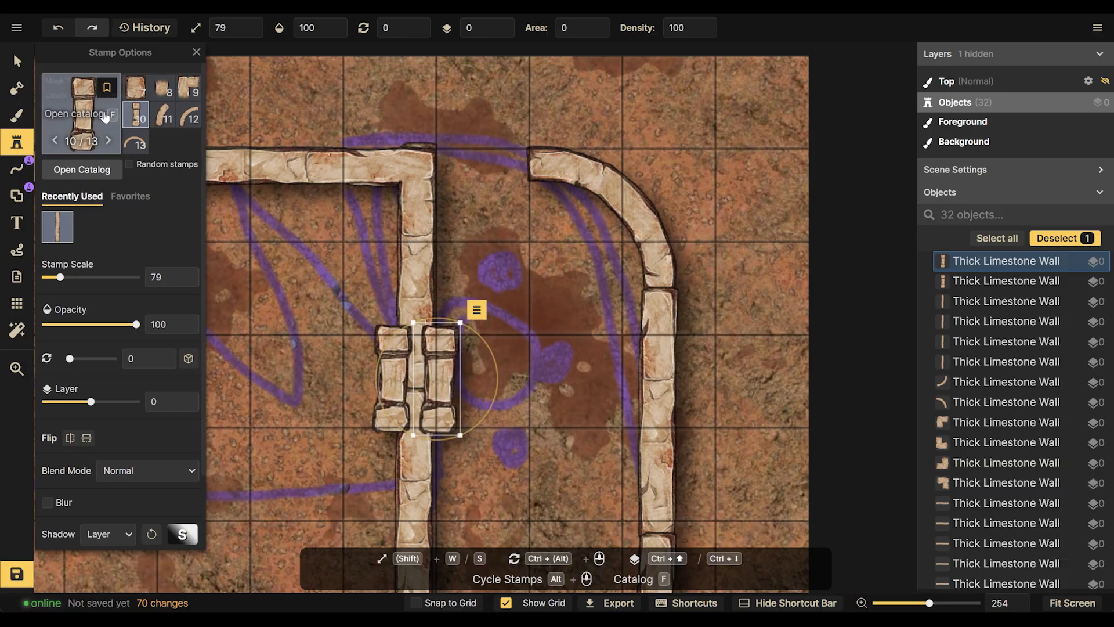
{"action": "scroll", "coordinate": [137, 93], "scroll_direction": "up", "scroll_amount": 3}
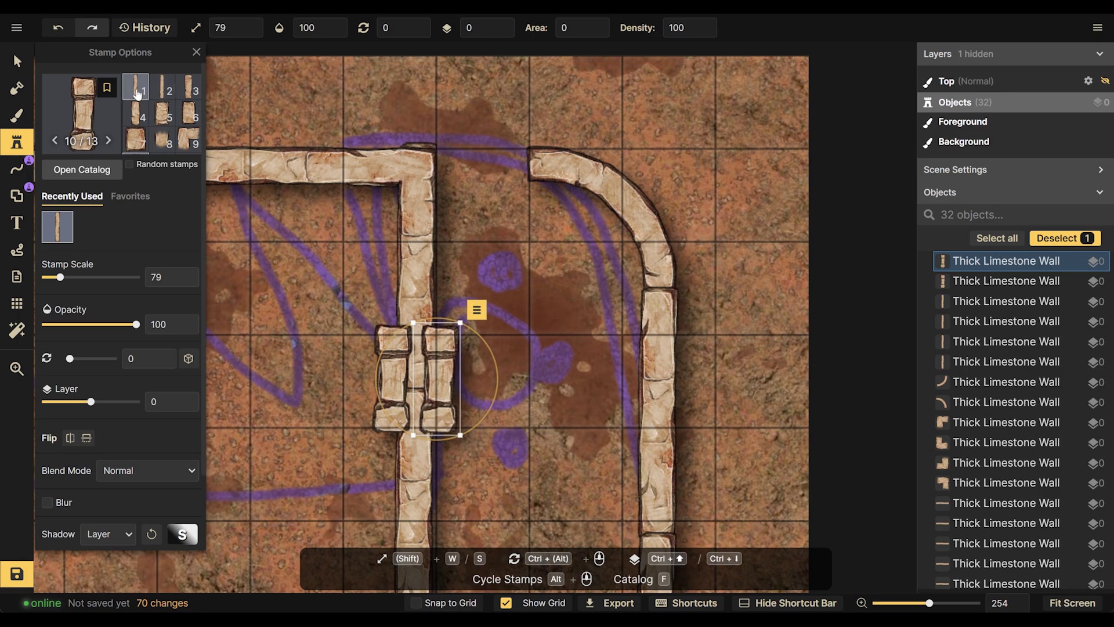
{"action": "left_click", "coordinate": [189, 87]}
{"action": "left_click", "coordinate": [471, 175]}
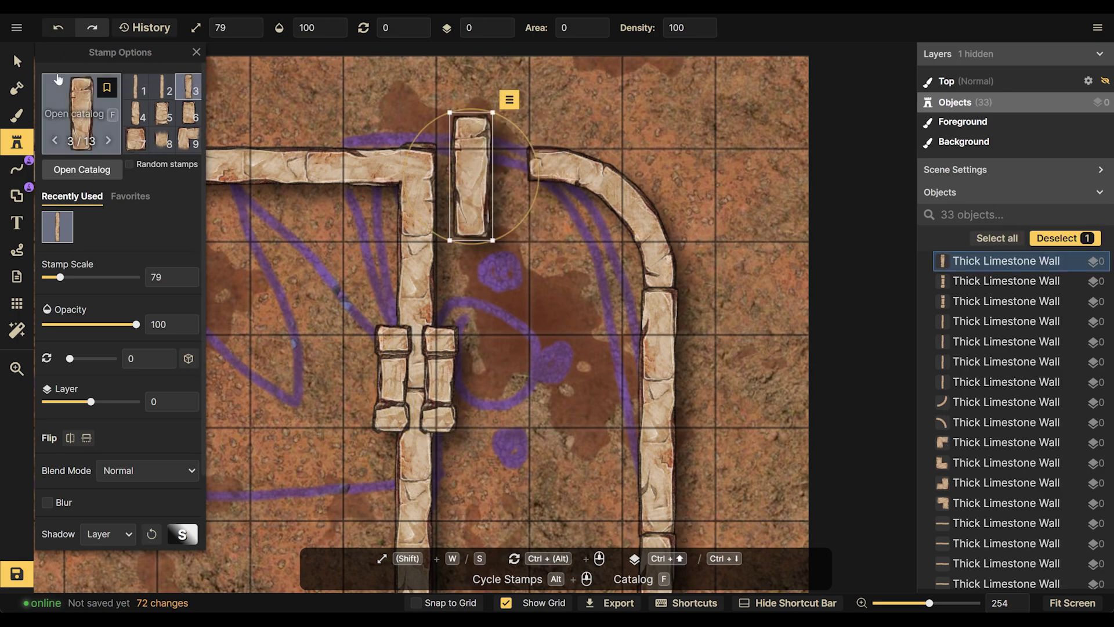
{"action": "left_click_drag", "start_coordinate": [517, 121], "coordinate": [564, 262]}
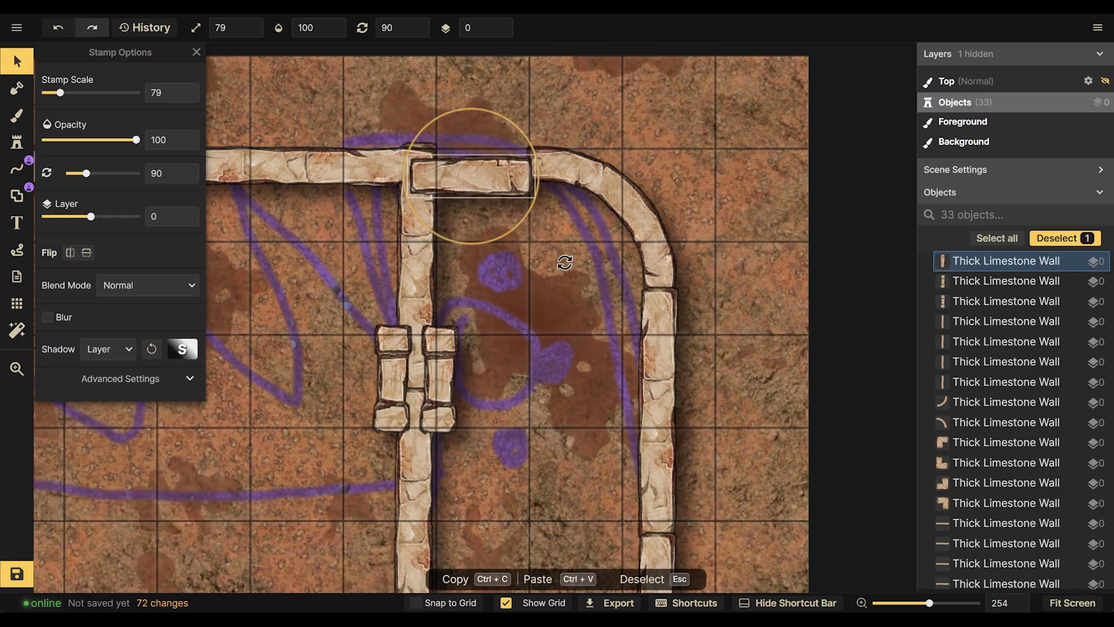
{"action": "left_click_drag", "start_coordinate": [490, 180], "coordinate": [512, 167]}
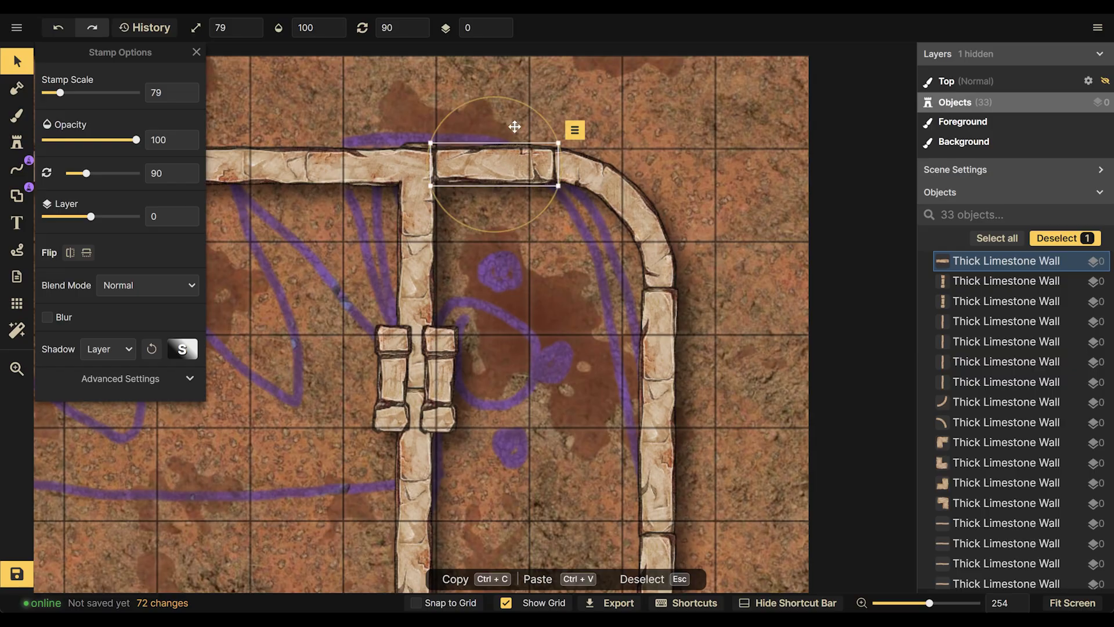
Duplicate the short horizontal connector and fit the copy between the lower-right corner and the lower curved piece
{"action": "scroll", "coordinate": [625, 285], "scroll_direction": "down", "scroll_amount": 3}
{"action": "key", "text": "ctrl+c"}
{"action": "key", "text": "ctrl+v"}
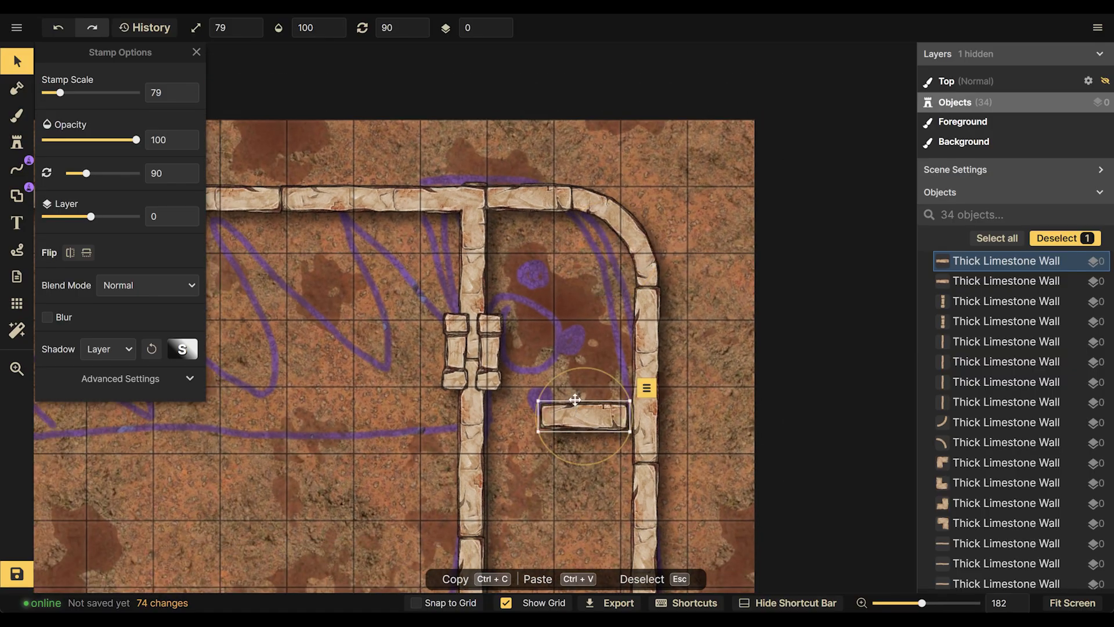
{"action": "left_click_drag", "start_coordinate": [566, 320], "coordinate": [563, 53]}
{"action": "left_click_drag", "start_coordinate": [575, 96], "coordinate": [532, 403]}
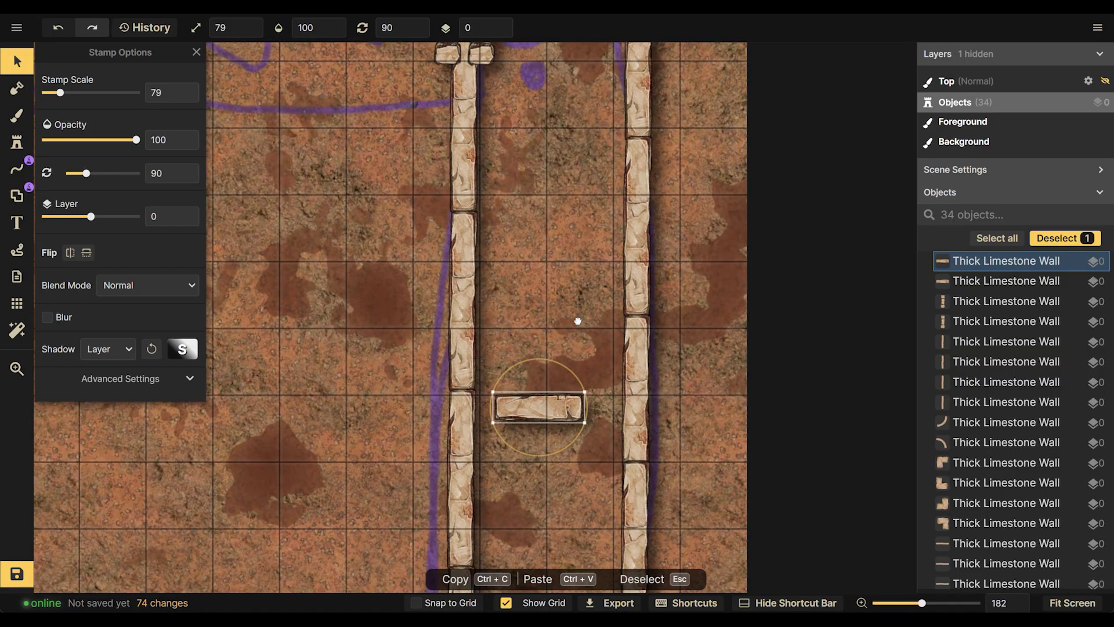
{"action": "left_click_drag", "start_coordinate": [563, 325], "coordinate": [563, 116]}
{"action": "left_click_drag", "start_coordinate": [522, 188], "coordinate": [498, 513]}
{"action": "left_click", "coordinate": [549, 255]}
Duplicate a pillared piece from the inner right wall, rotate it to 270 degrees and set it on the bottom wall's outer face below the sketched entrance
{"action": "scroll", "coordinate": [566, 439], "scroll_direction": "up", "scroll_amount": 6}
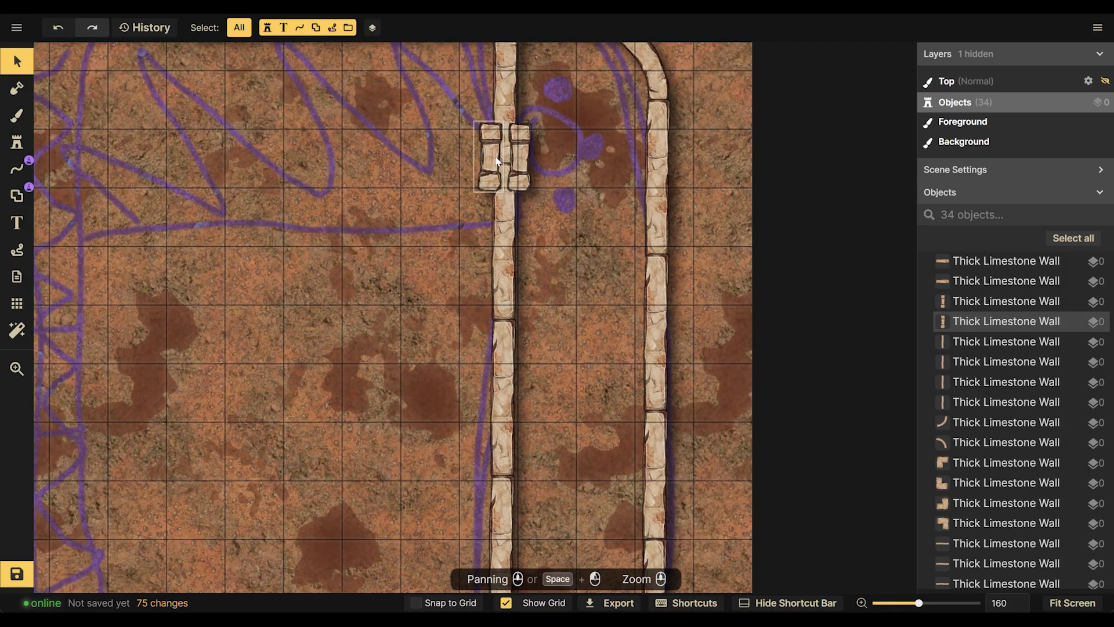
{"action": "left_click", "coordinate": [497, 160]}
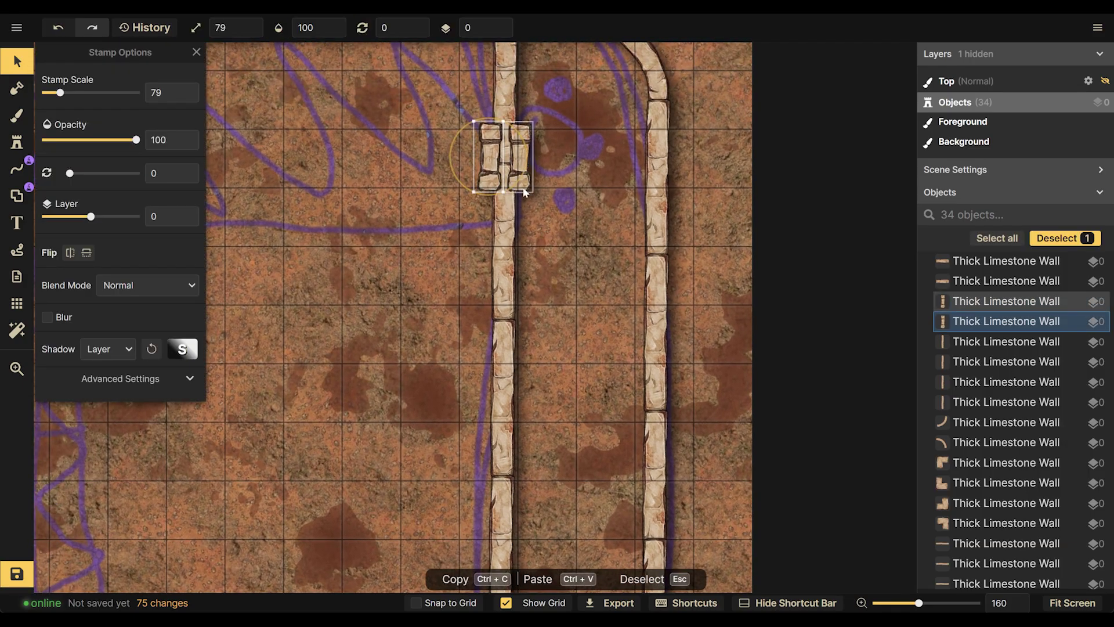
{"action": "key", "text": "ctrl+c"}
{"action": "key", "text": "ctrl+v"}
{"action": "left_click_drag", "start_coordinate": [520, 160], "coordinate": [510, 366]}
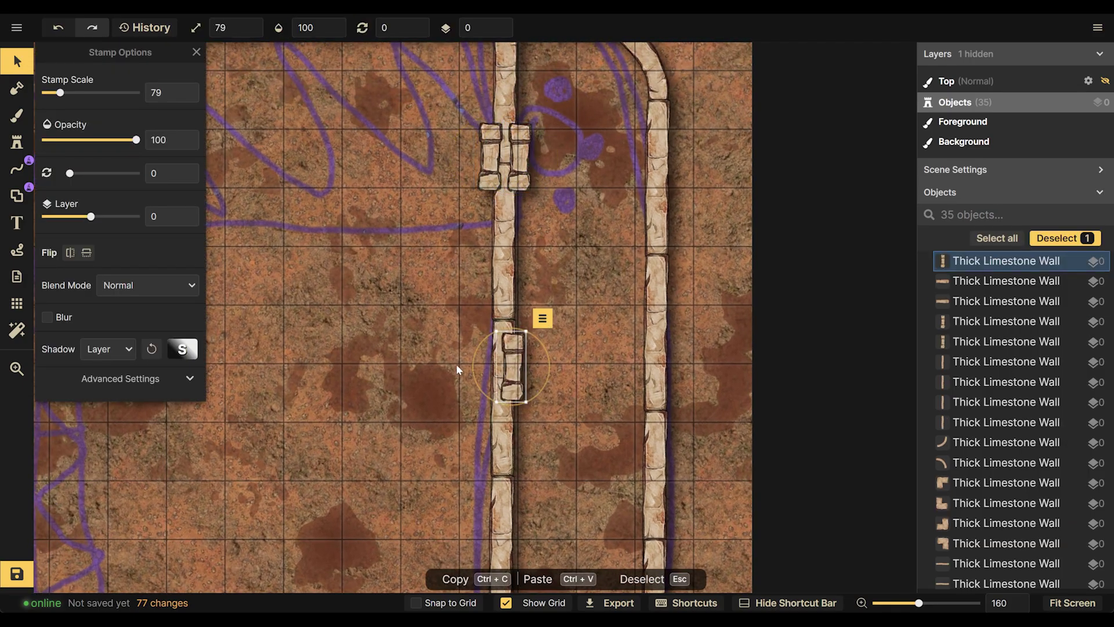
{"action": "scroll", "coordinate": [456, 370], "scroll_direction": "down", "scroll_amount": 5}
{"action": "left_click_drag", "start_coordinate": [569, 119], "coordinate": [385, 453]}
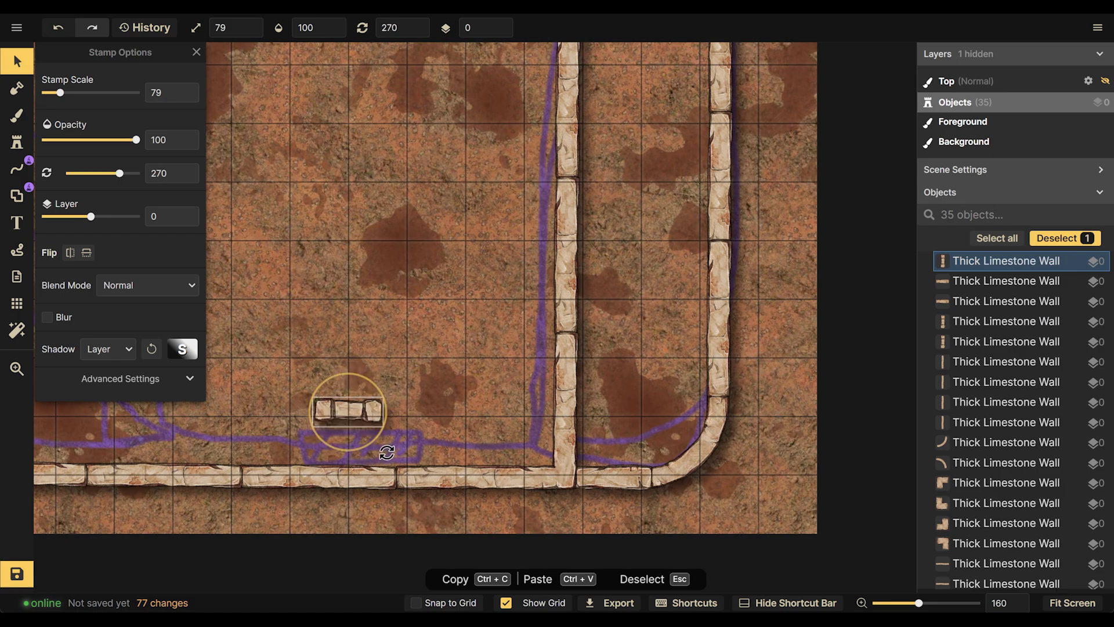
{"action": "left_click_drag", "start_coordinate": [365, 407], "coordinate": [394, 487]}
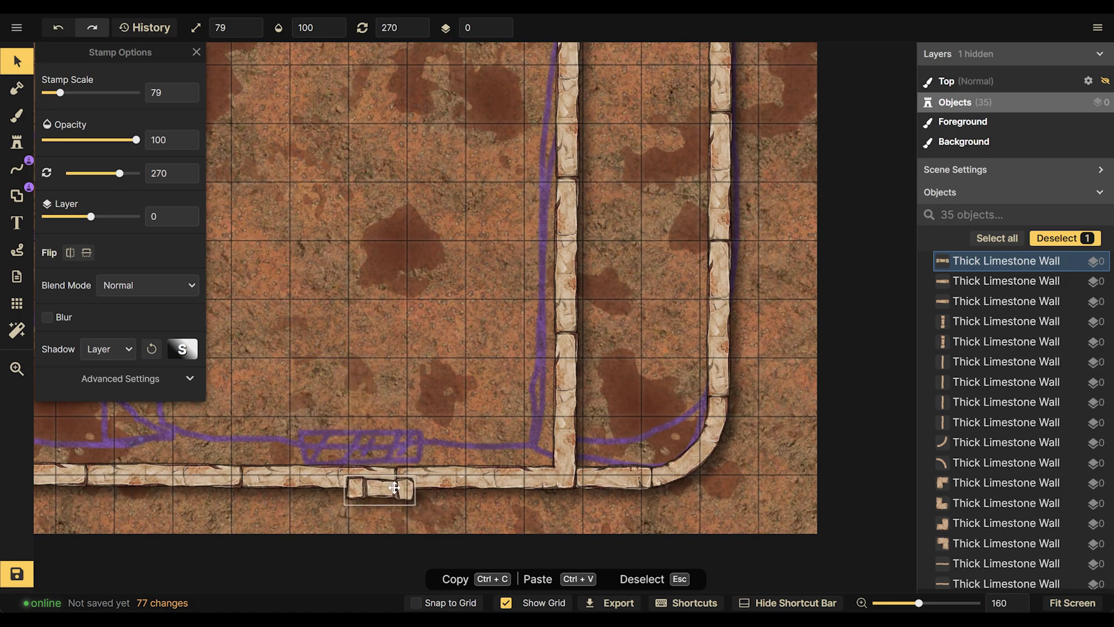
Paste another pillared piece, rotate it to 90 degrees and align it on the bottom wall's inner face opposite the outer one
{"action": "left_click", "coordinate": [394, 429]}
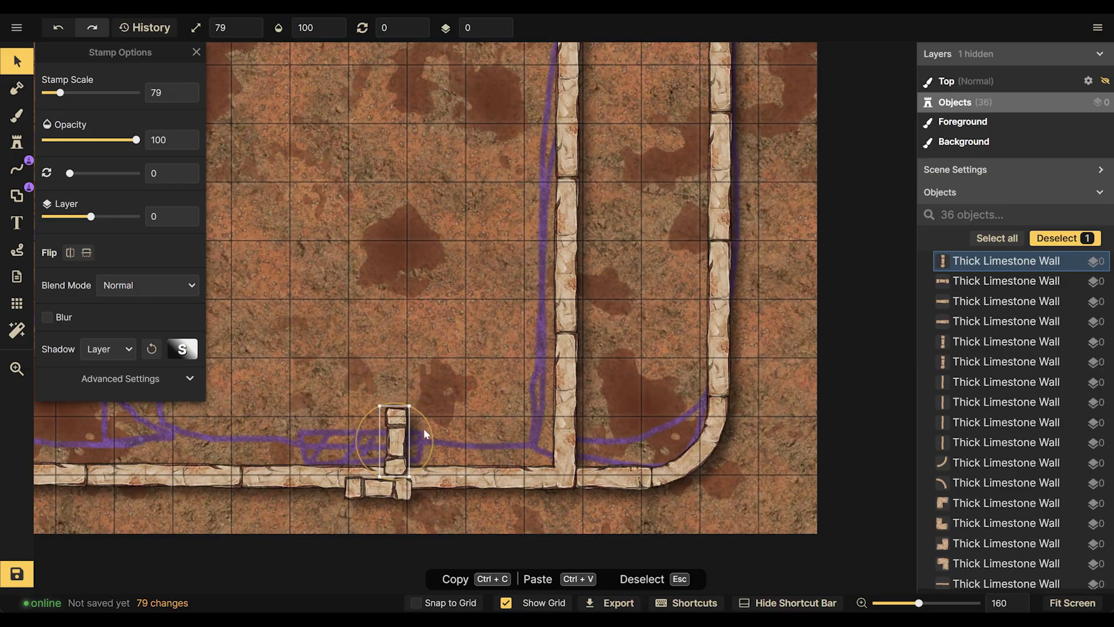
{"action": "left_click_drag", "start_coordinate": [425, 434], "coordinate": [441, 510]}
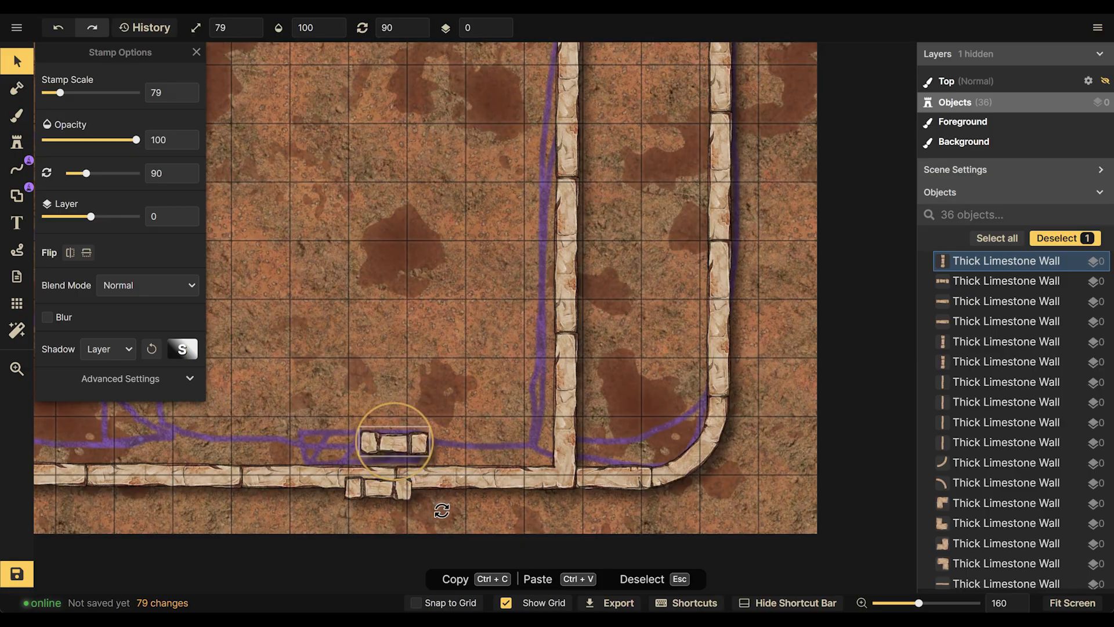
{"action": "left_click_drag", "start_coordinate": [409, 437], "coordinate": [394, 459]}
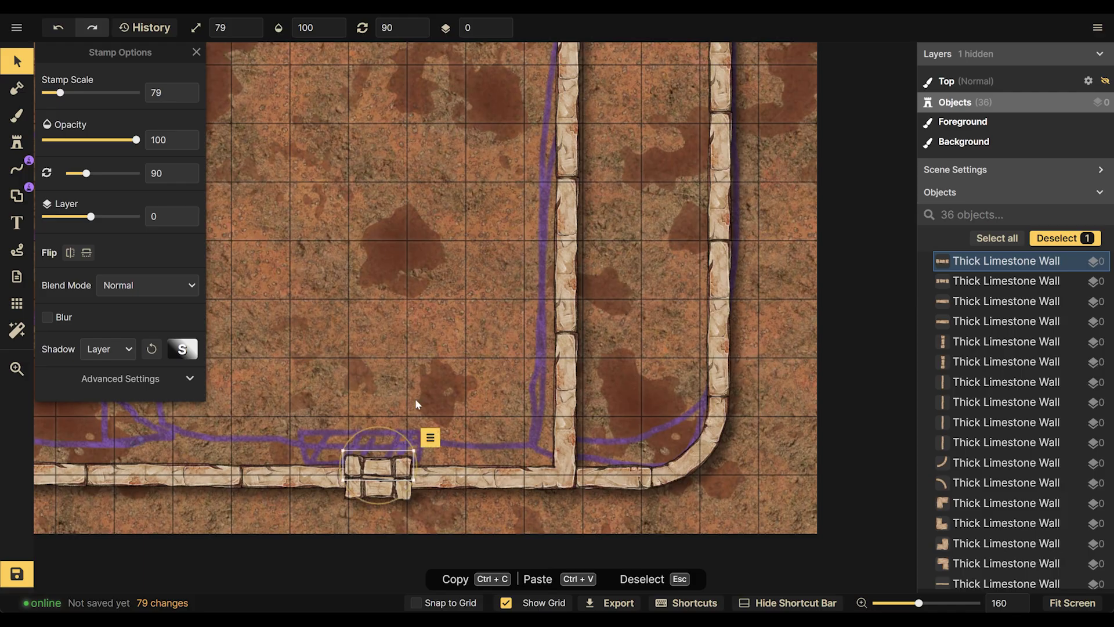
{"action": "left_click", "coordinate": [447, 315]}
Fine-tune the placement of the two pillared pieces facing each other on the upper part of the inner right wall
{"action": "scroll", "coordinate": [458, 310], "scroll_direction": "down", "scroll_amount": 1}
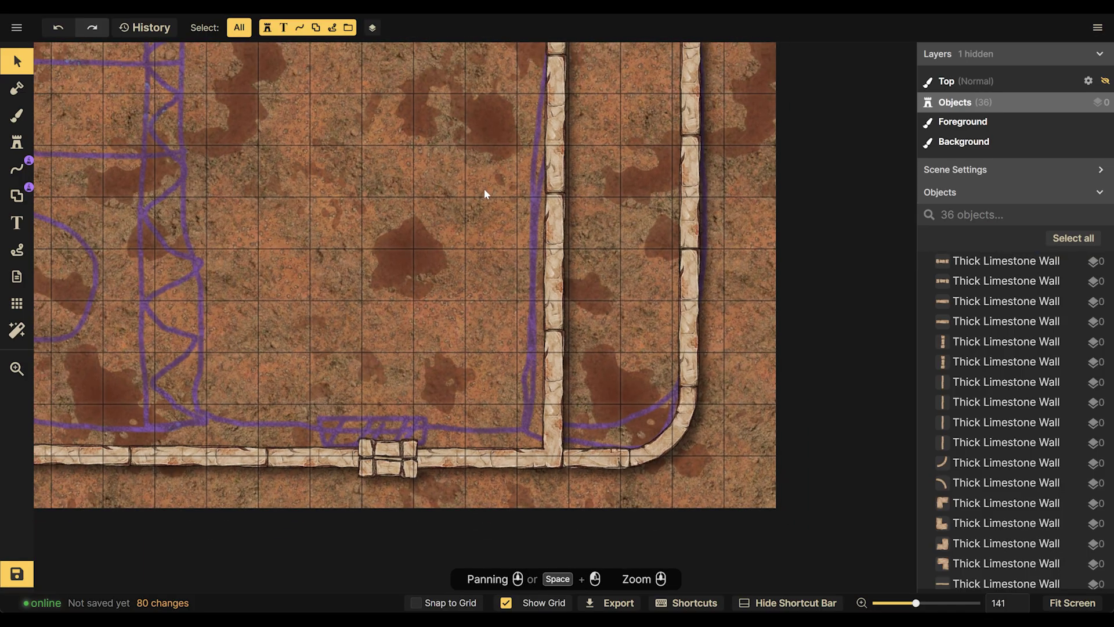
{"action": "left_click_drag", "start_coordinate": [484, 189], "coordinate": [515, 336]}
{"action": "scroll", "coordinate": [515, 336], "scroll_direction": "down", "scroll_amount": 2}
{"action": "scroll", "coordinate": [519, 240], "scroll_direction": "down", "scroll_amount": 1}
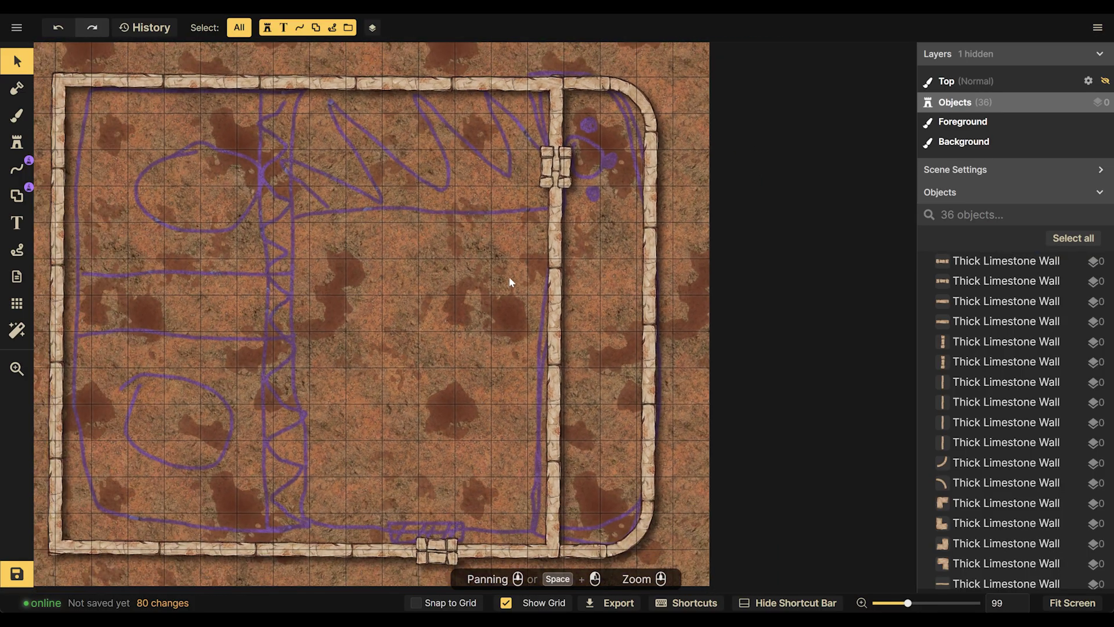
{"action": "left_click", "coordinate": [564, 168]}
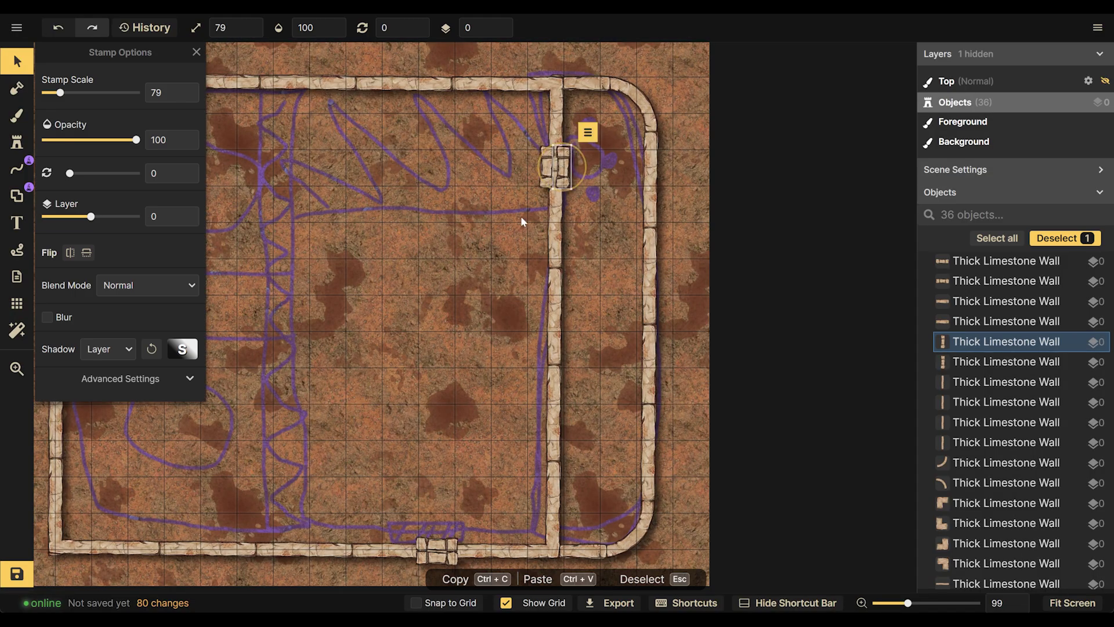
{"action": "left_click", "coordinate": [521, 217]}
{"action": "scroll", "coordinate": [548, 176], "scroll_direction": "up", "scroll_amount": 1}
{"action": "left_click", "coordinate": [546, 177]}
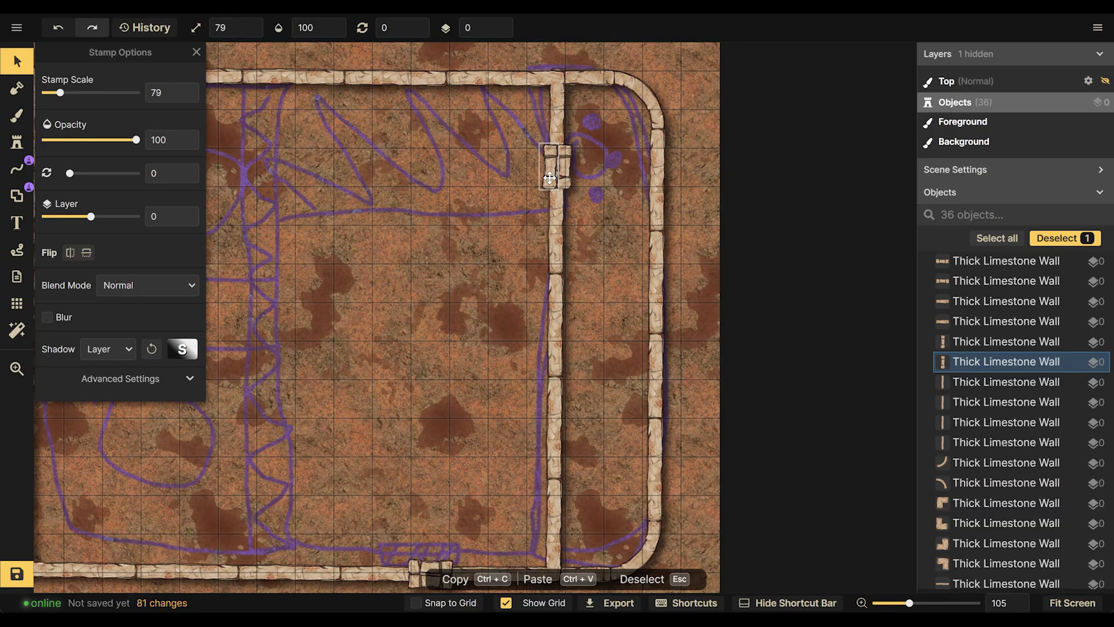
{"action": "left_click", "coordinate": [481, 215]}
{"action": "scroll", "coordinate": [497, 206], "scroll_direction": "up", "scroll_amount": 2}
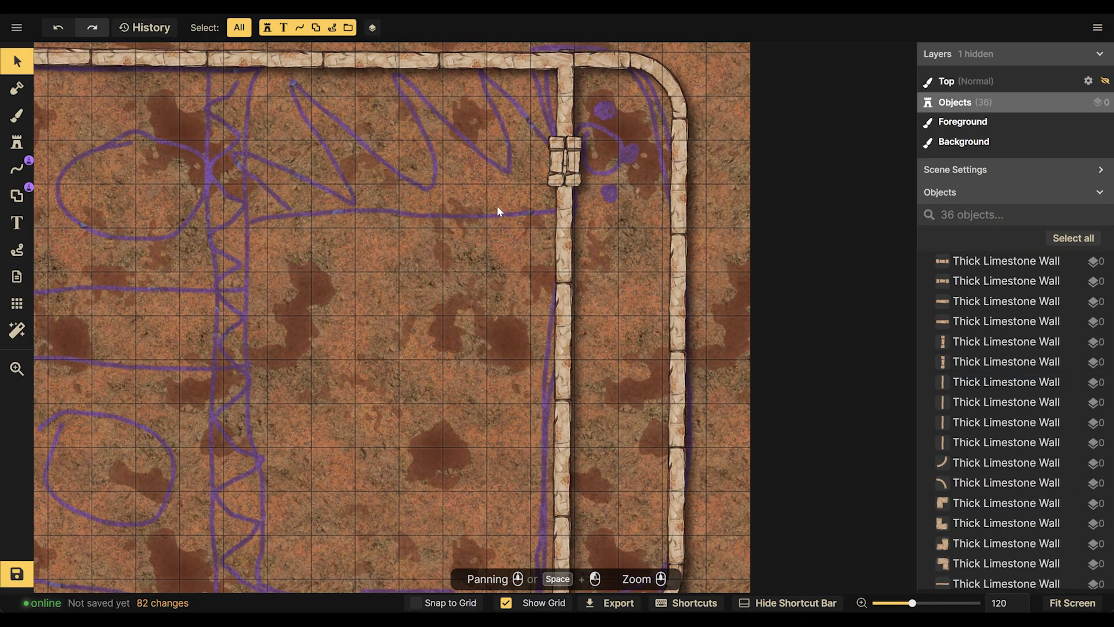
{"action": "scroll", "coordinate": [497, 205], "scroll_direction": "down", "scroll_amount": 3}
{"action": "scroll", "coordinate": [438, 203], "scroll_direction": "down", "scroll_amount": 1}
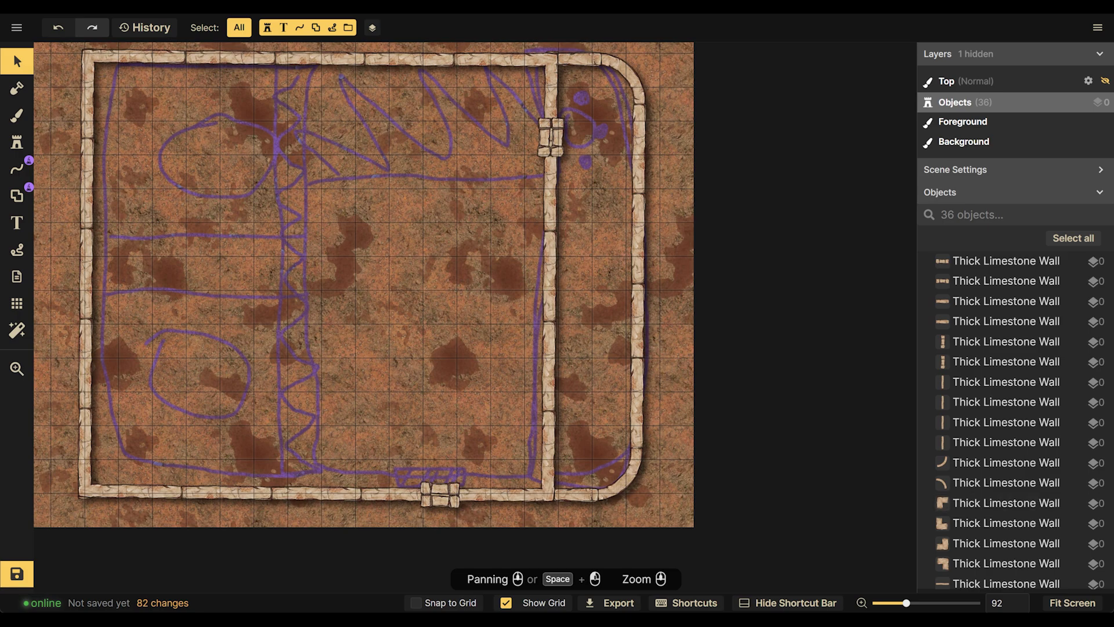
Choose a tan cobblestone texture from the Roads group for the background brush and dab it in the right-hand corridor
{"action": "left_click", "coordinate": [16, 143]}
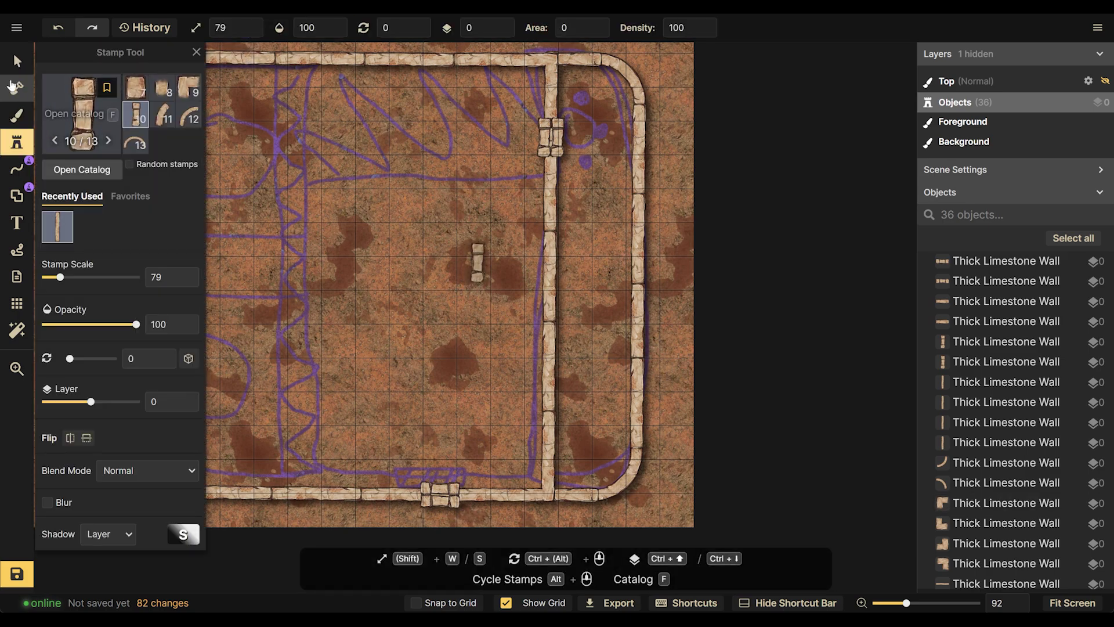
{"action": "key", "text": "b"}
{"action": "left_click", "coordinate": [115, 168]}
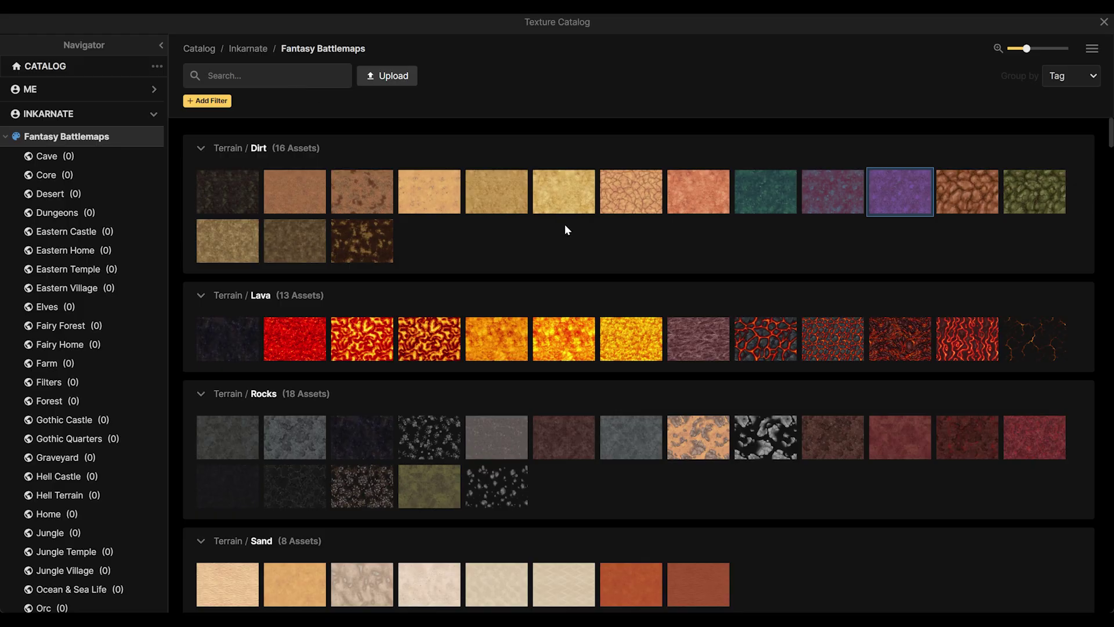
{"action": "scroll", "coordinate": [625, 246], "scroll_direction": "down", "scroll_amount": 8}
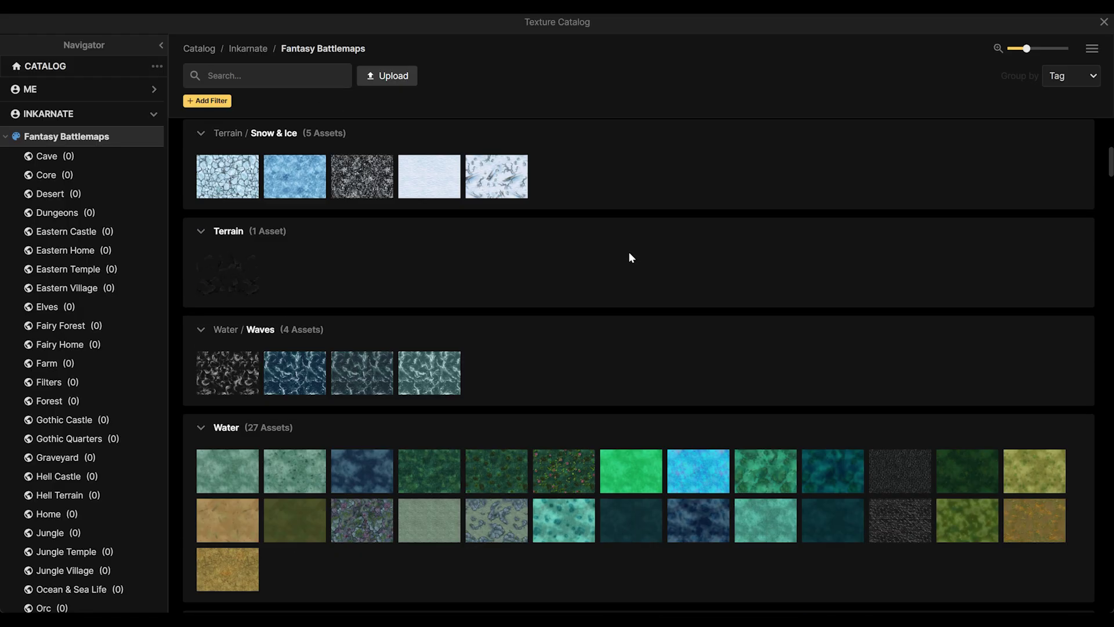
{"action": "scroll", "coordinate": [628, 252], "scroll_direction": "up", "scroll_amount": 4}
{"action": "mouse_move", "coordinate": [544, 332]}
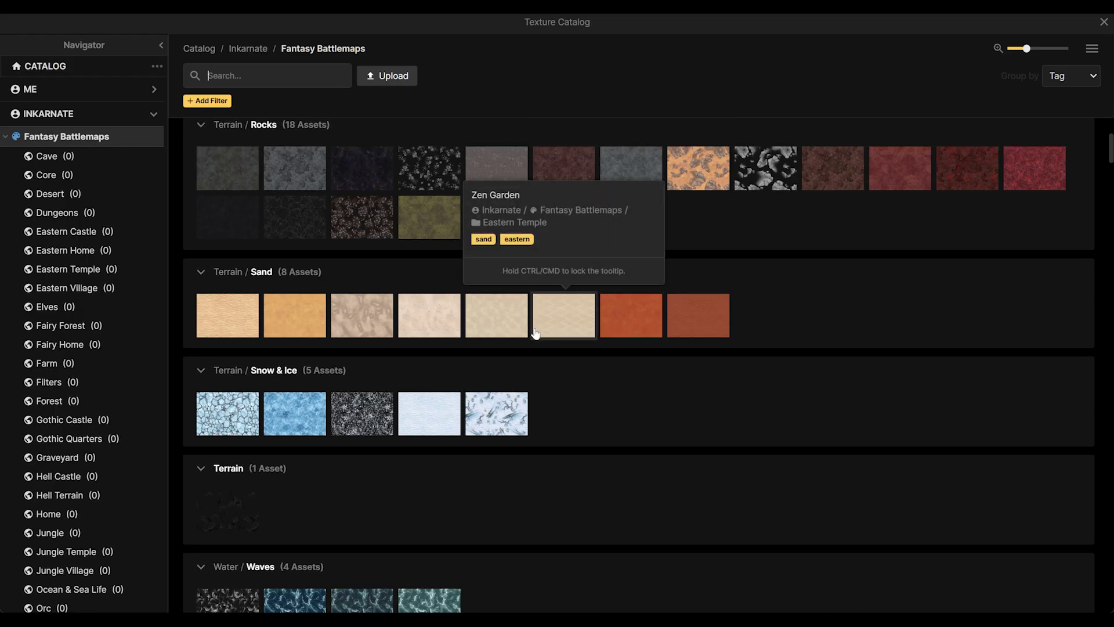
{"action": "scroll", "coordinate": [600, 312], "scroll_direction": "down", "scroll_amount": 10}
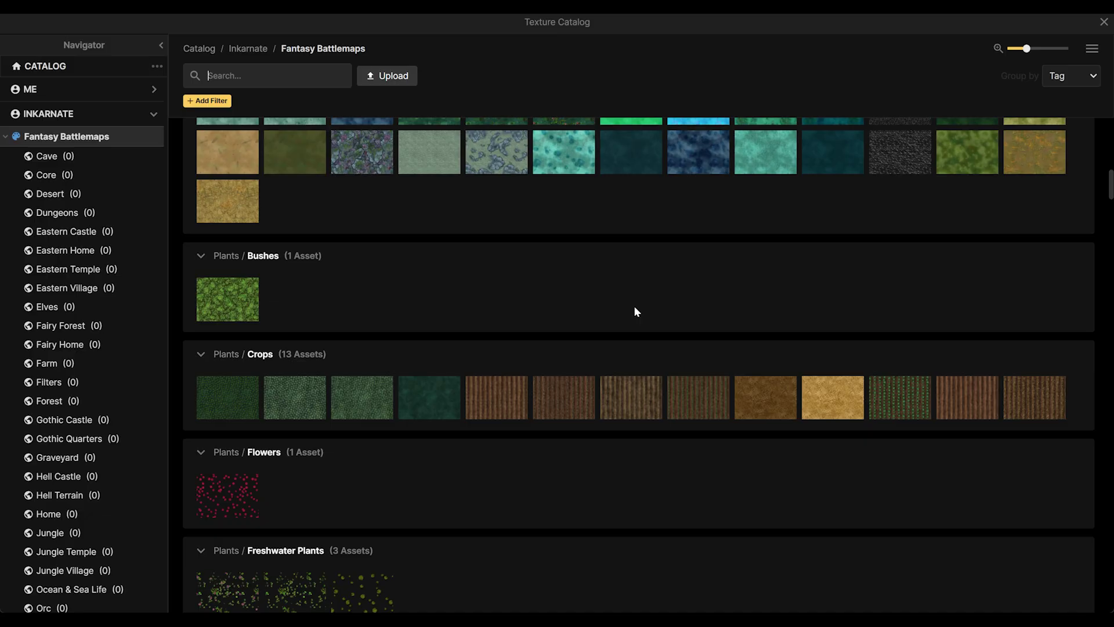
{"action": "scroll", "coordinate": [638, 313], "scroll_direction": "down", "scroll_amount": 8}
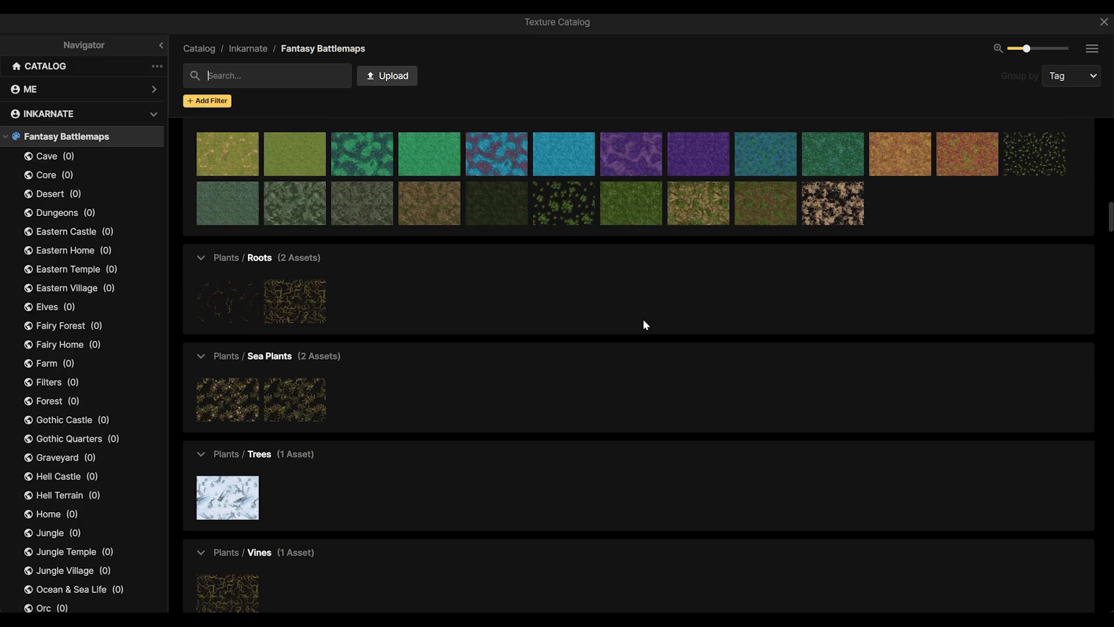
{"action": "scroll", "coordinate": [707, 316], "scroll_direction": "down", "scroll_amount": 10}
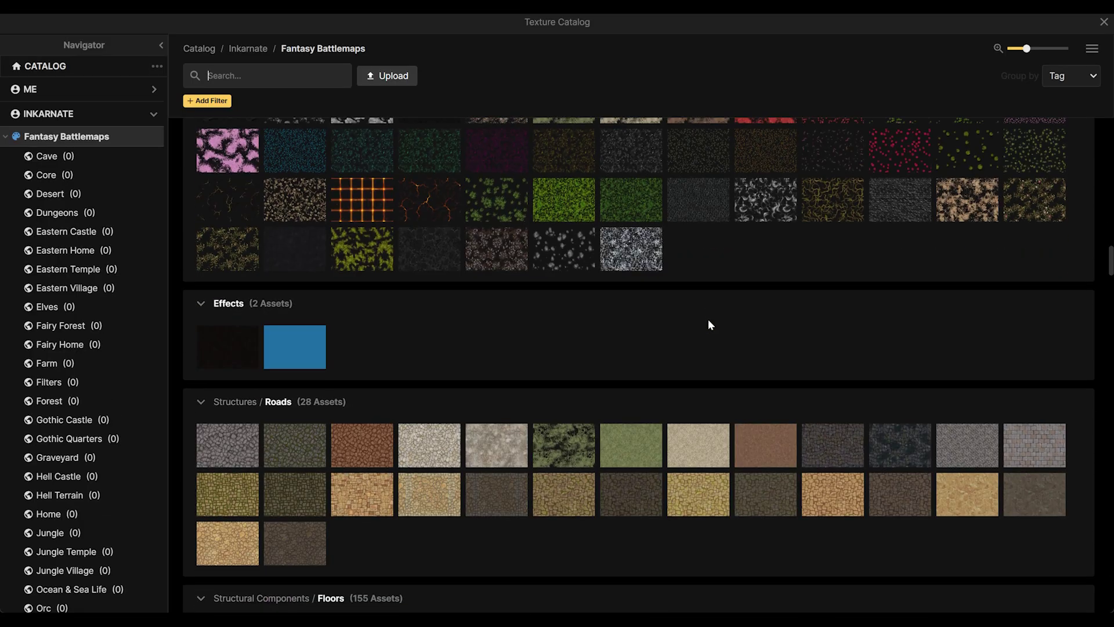
{"action": "scroll", "coordinate": [648, 332], "scroll_direction": "down", "scroll_amount": 1}
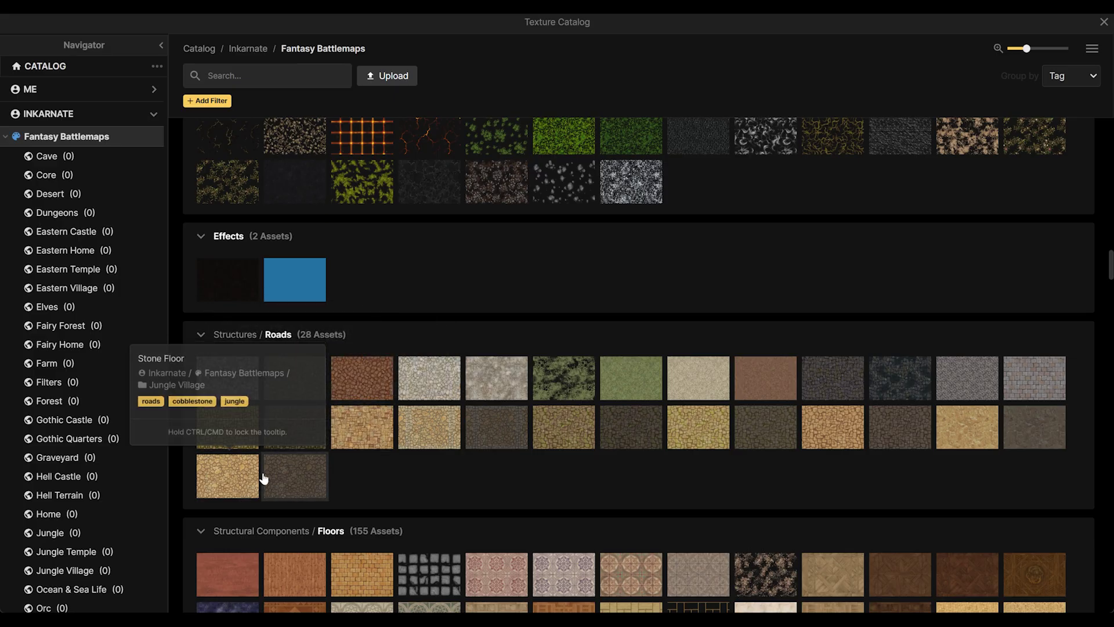
{"action": "left_click", "coordinate": [857, 439]}
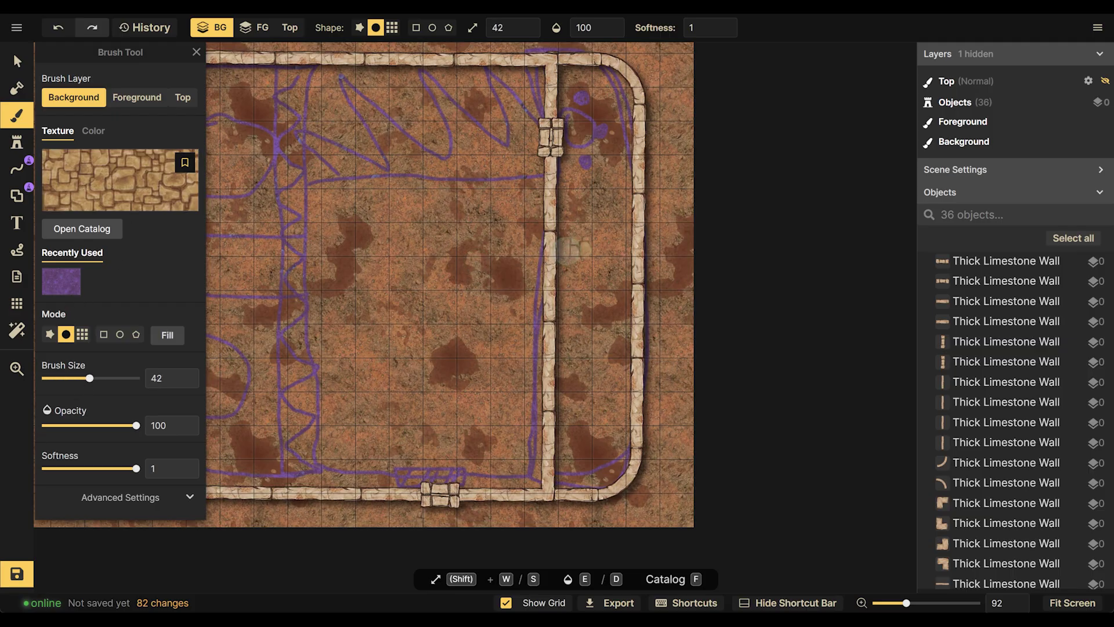
{"action": "left_click", "coordinate": [566, 249]}
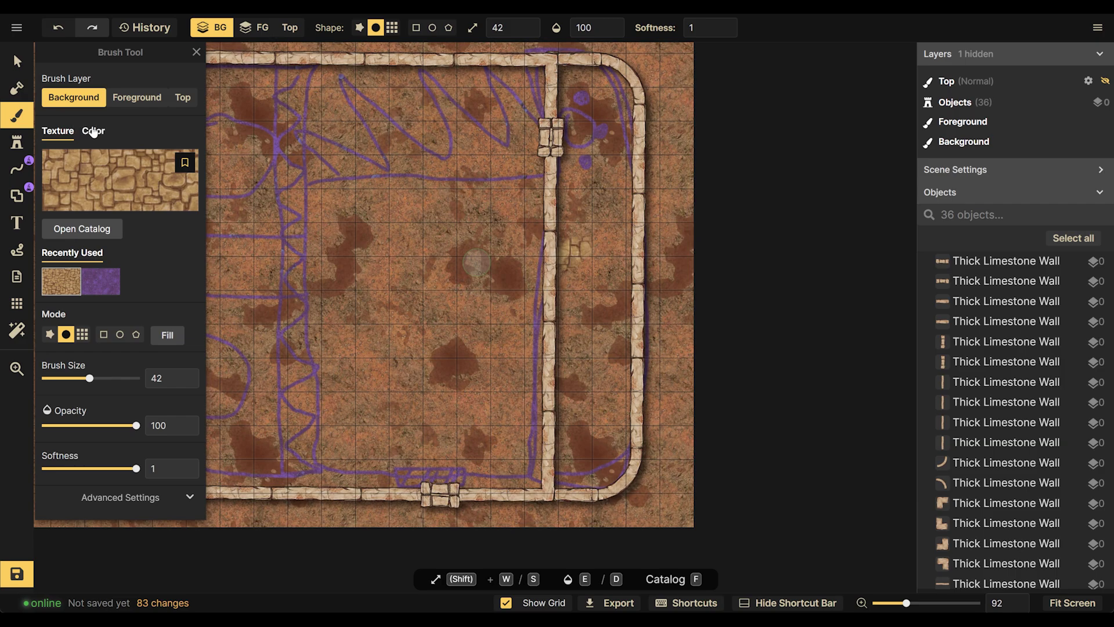
Reduce the cobblestone brush's texture scale to 43.64 in its advanced placement settings
{"action": "left_click", "coordinate": [180, 510]}
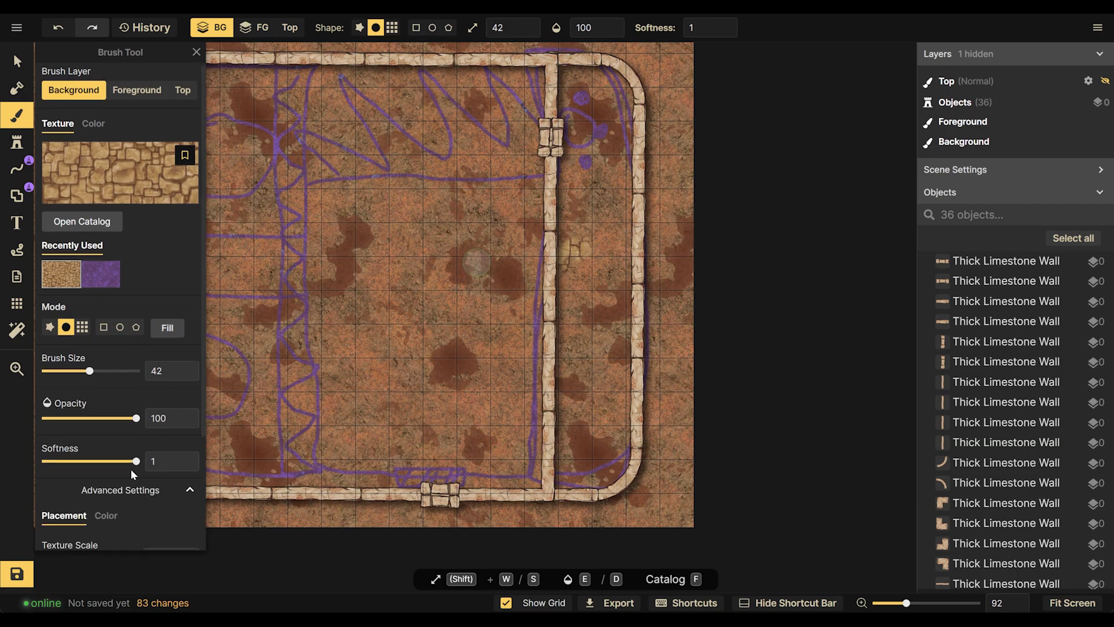
{"action": "scroll", "coordinate": [109, 443], "scroll_direction": "down", "scroll_amount": 3}
{"action": "left_click_drag", "start_coordinate": [99, 411], "coordinate": [82, 411]}
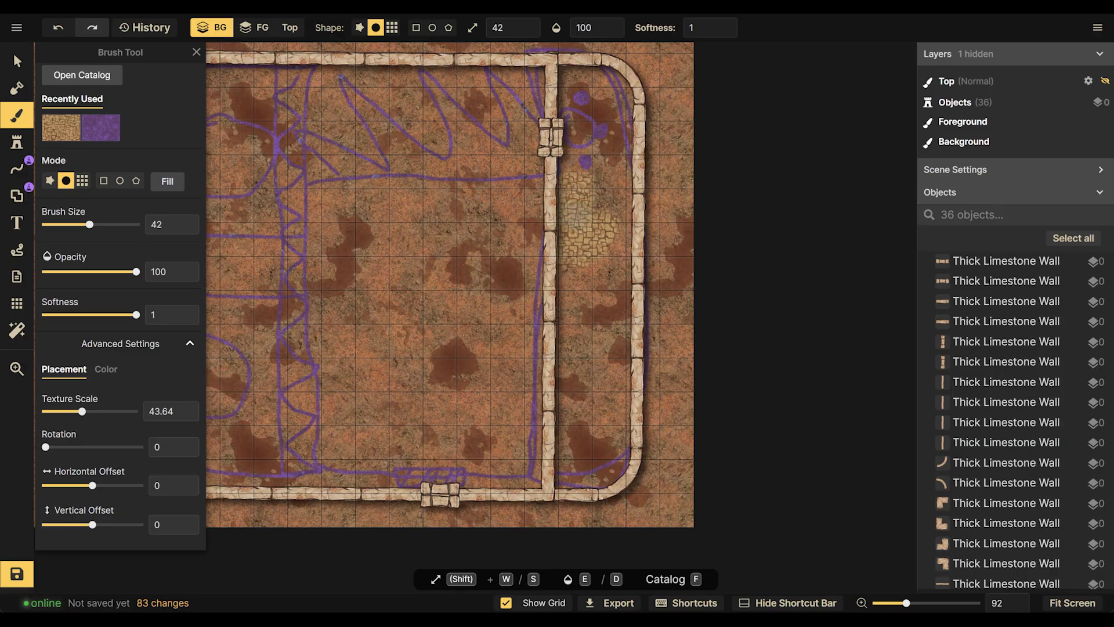
Paint the whole right-hand corridor floor with cobblestone on the background layer at brush size 42, including the rounded corners
{"action": "left_click_drag", "start_coordinate": [580, 174], "coordinate": [584, 108]}
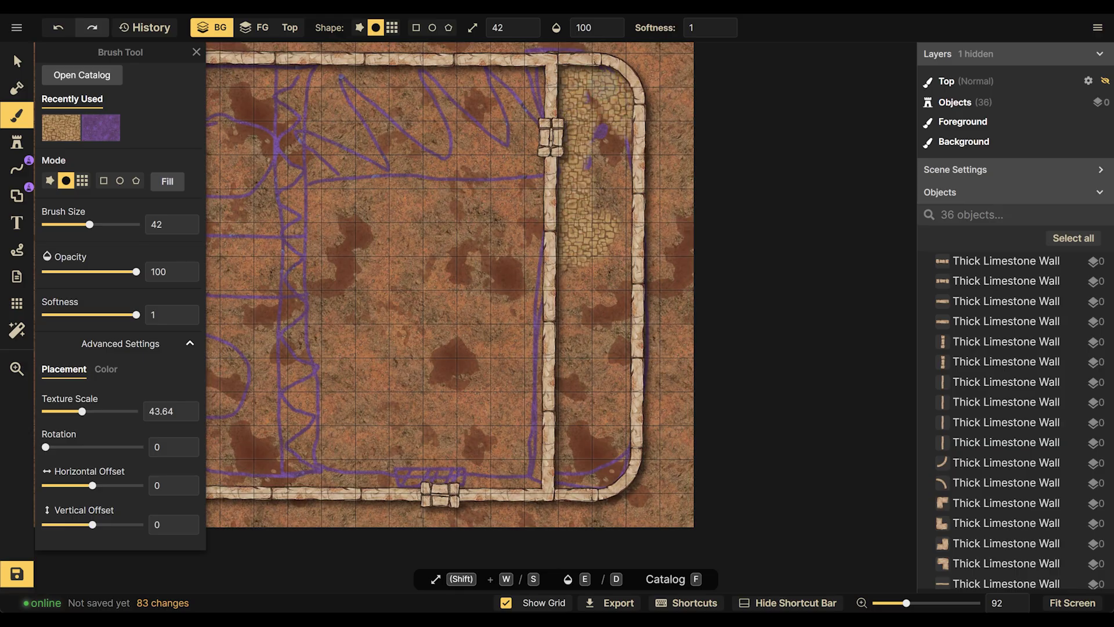
{"action": "left_click_drag", "start_coordinate": [590, 166], "coordinate": [607, 133]}
{"action": "left_click_drag", "start_coordinate": [609, 204], "coordinate": [580, 209]}
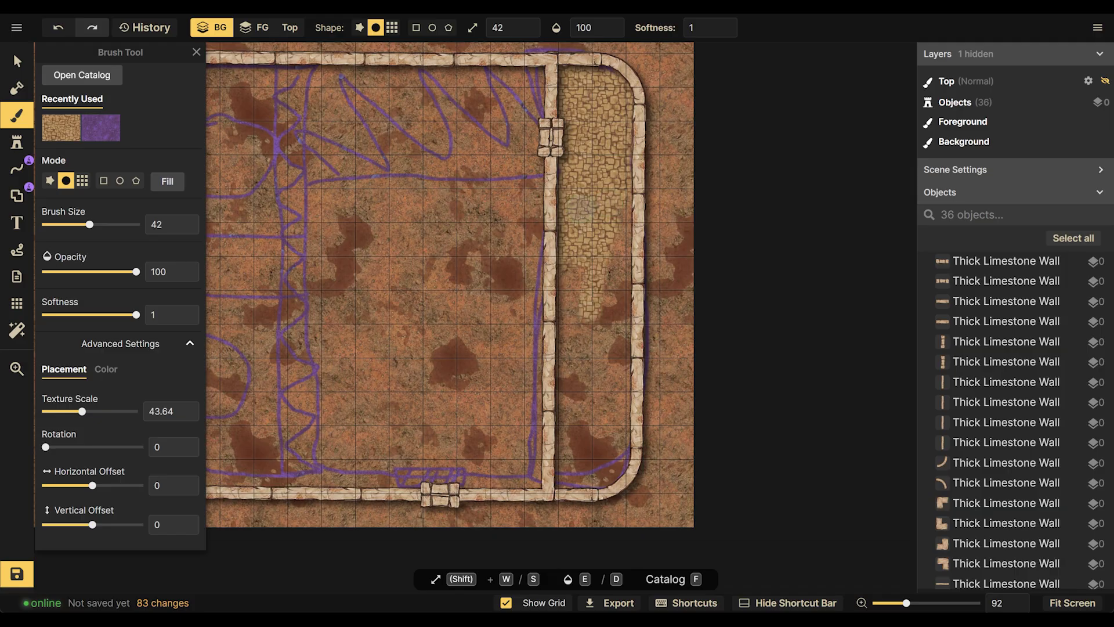
{"action": "mouse_move", "coordinate": [619, 178]}
{"action": "left_mouse_down"}
{"action": "mouse_move", "coordinate": [618, 360]}
{"action": "mouse_move", "coordinate": [626, 232]}
{"action": "mouse_move", "coordinate": [598, 406]}
{"action": "mouse_move", "coordinate": [556, 326]}
{"action": "mouse_move", "coordinate": [566, 458]}
{"action": "mouse_move", "coordinate": [603, 379]}
{"action": "left_mouse_up"}
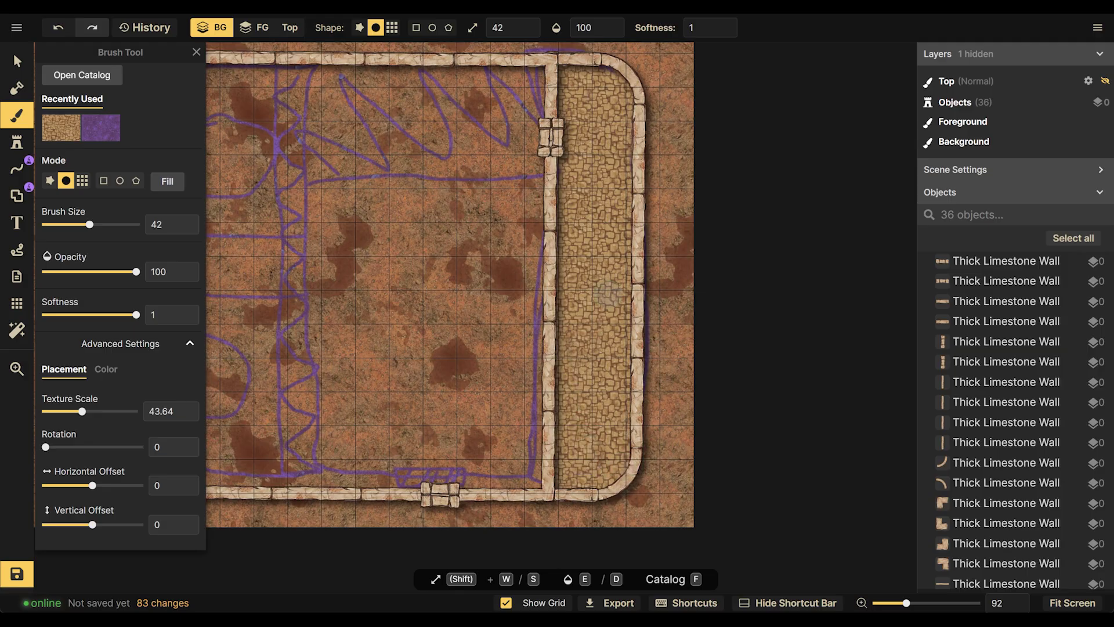
Move the pair of pillared pieces down the inner right wall to just below its midpoint
{"action": "scroll", "coordinate": [473, 235], "scroll_direction": "down", "scroll_amount": 3}
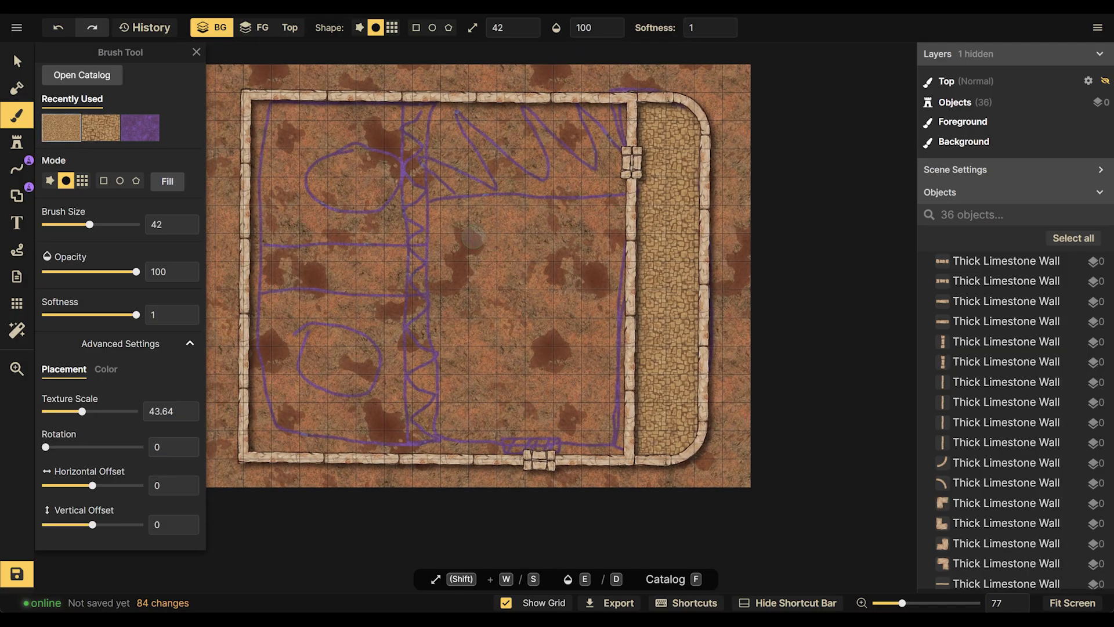
{"action": "scroll", "coordinate": [474, 232], "scroll_direction": "up", "scroll_amount": 4}
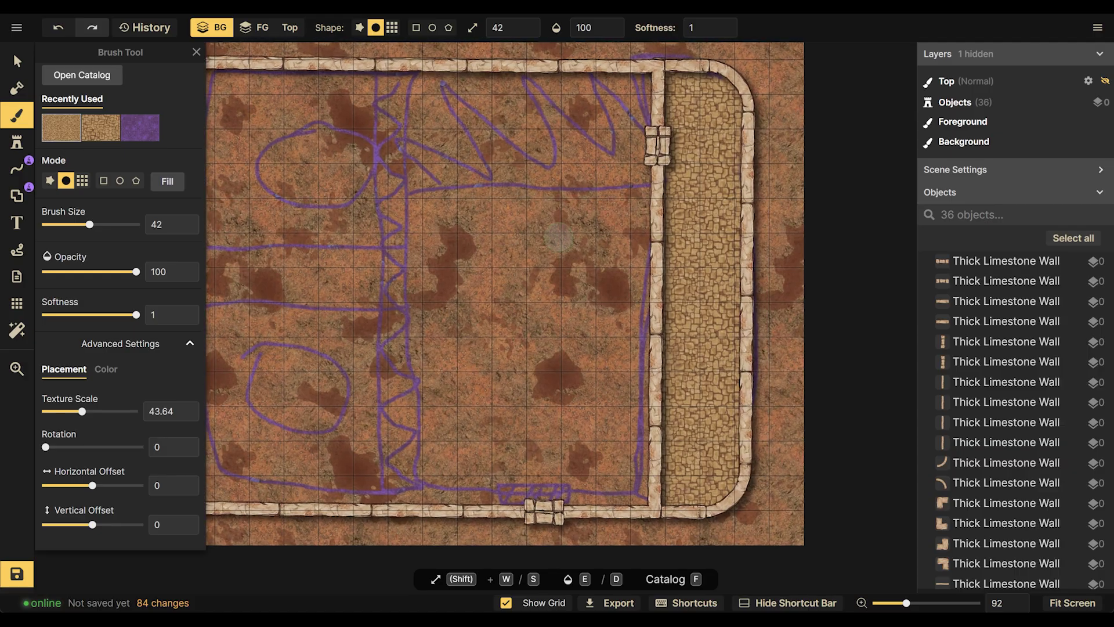
{"action": "scroll", "coordinate": [558, 236], "scroll_direction": "up", "scroll_amount": 1}
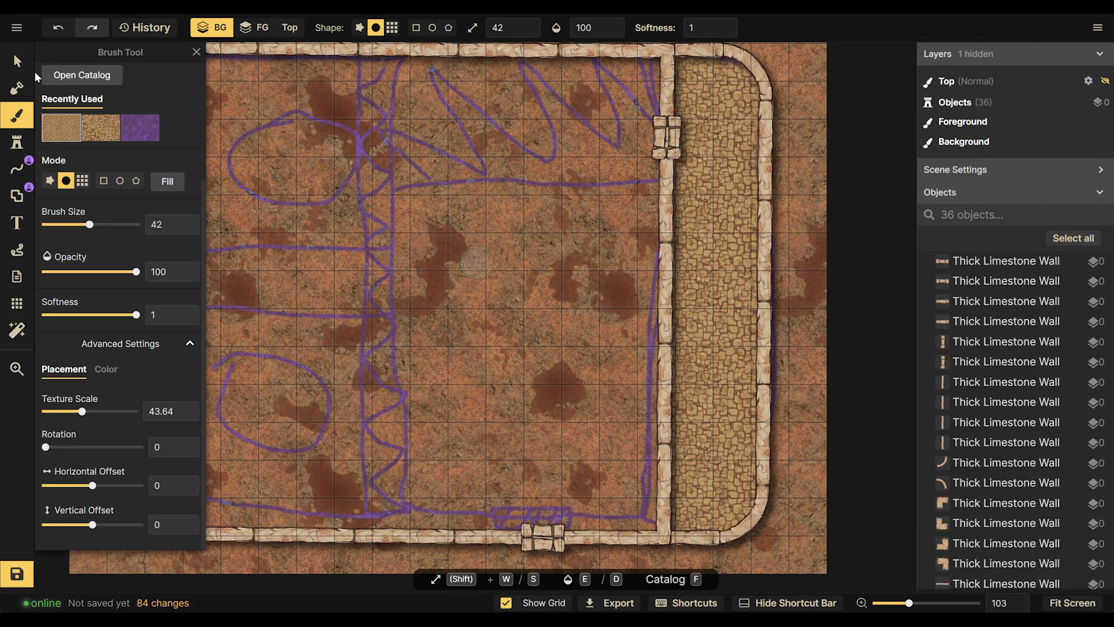
{"action": "left_click", "coordinate": [17, 61]}
{"action": "left_click", "coordinate": [663, 138]}
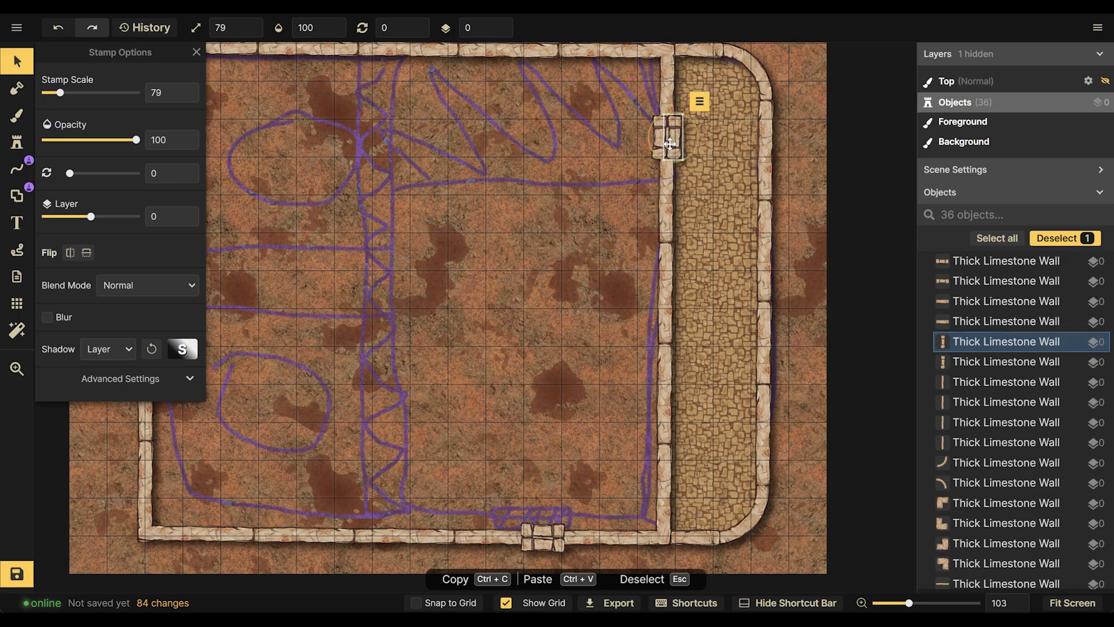
{"action": "left_click_drag", "start_coordinate": [662, 141], "coordinate": [655, 326]}
{"action": "left_click", "coordinate": [713, 251]}
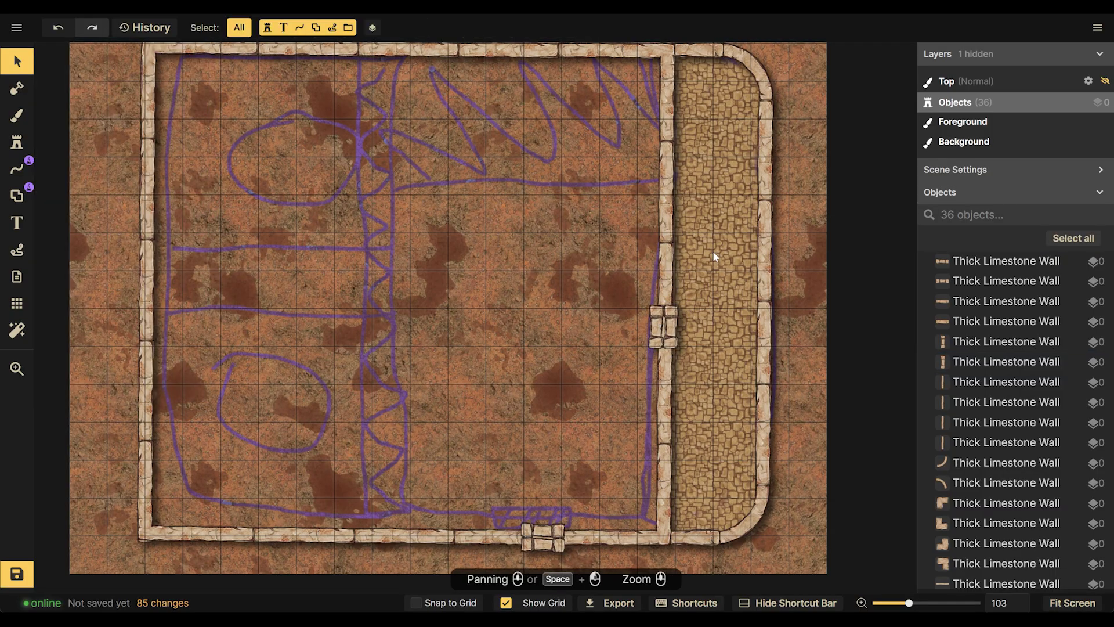
Browse the stamp catalog's structural components, including stairs, train and ship components, walls and windows
{"action": "scroll", "coordinate": [713, 251], "scroll_direction": "down", "scroll_amount": 2}
{"action": "scroll", "coordinate": [408, 255], "scroll_direction": "up", "scroll_amount": 2}
{"action": "scroll", "coordinate": [408, 255], "scroll_direction": "up", "scroll_amount": 1}
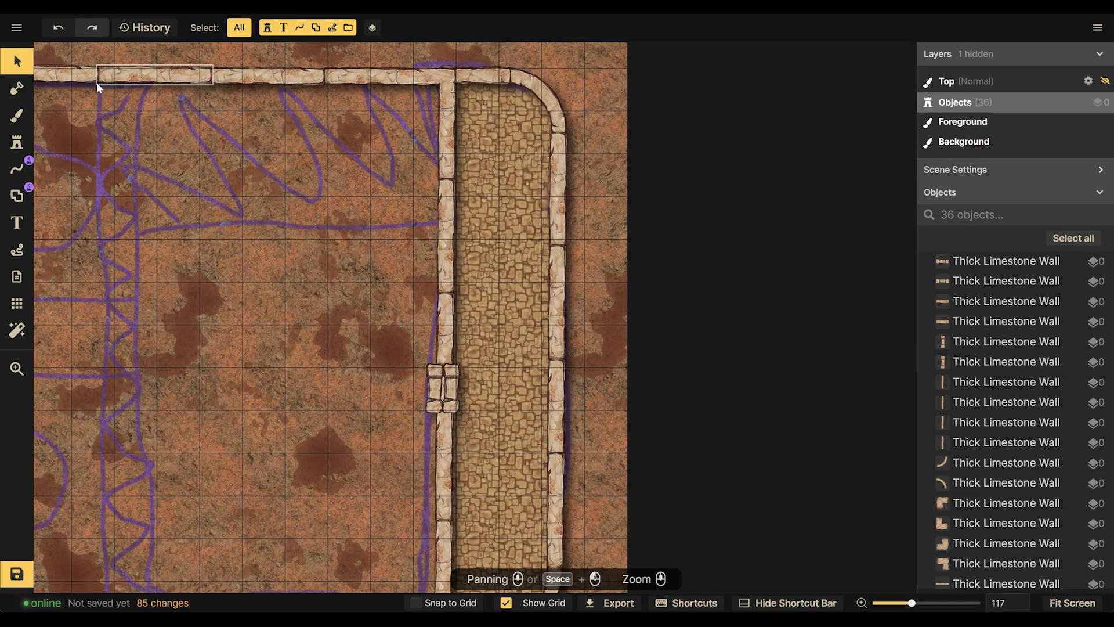
{"action": "left_click", "coordinate": [26, 144]}
{"action": "left_click", "coordinate": [89, 169]}
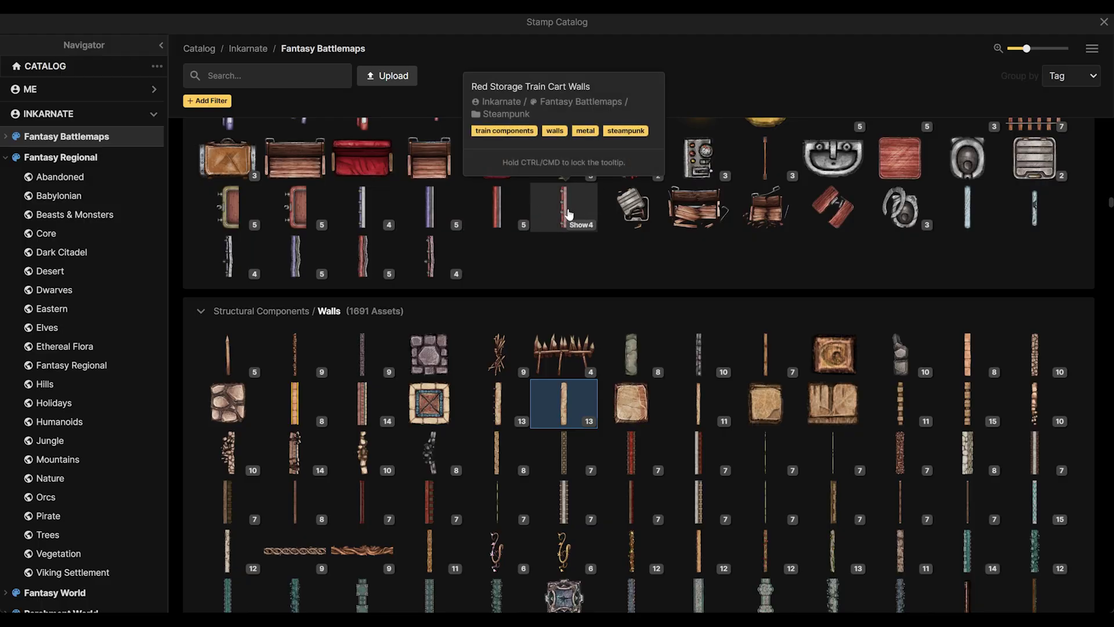
{"action": "scroll", "coordinate": [729, 262], "scroll_direction": "up", "scroll_amount": 1}
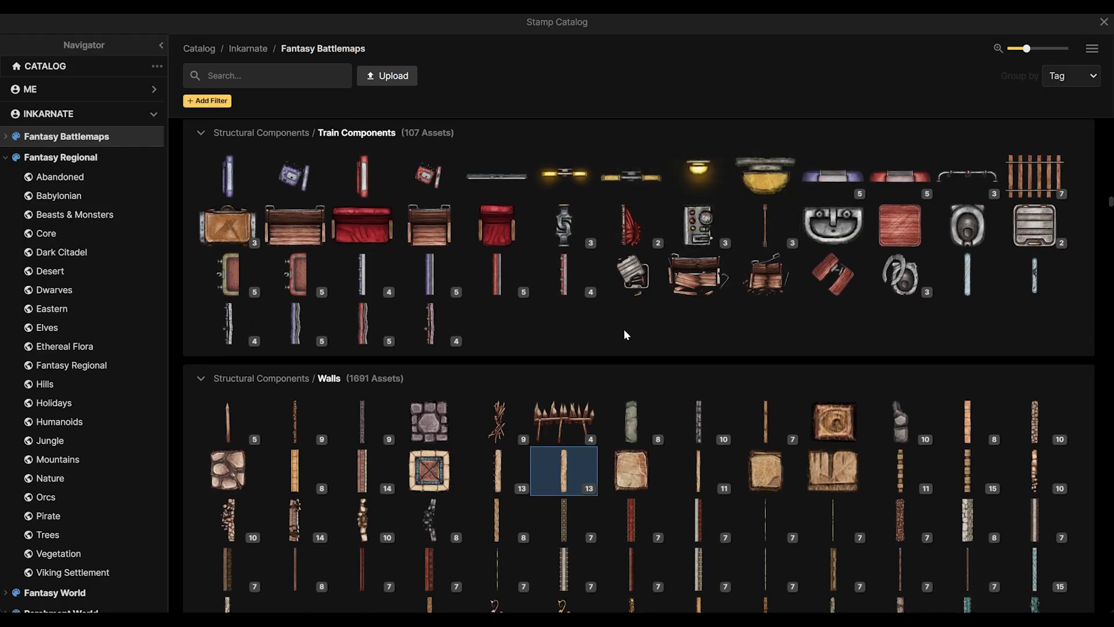
{"action": "scroll", "coordinate": [624, 329], "scroll_direction": "up", "scroll_amount": 6}
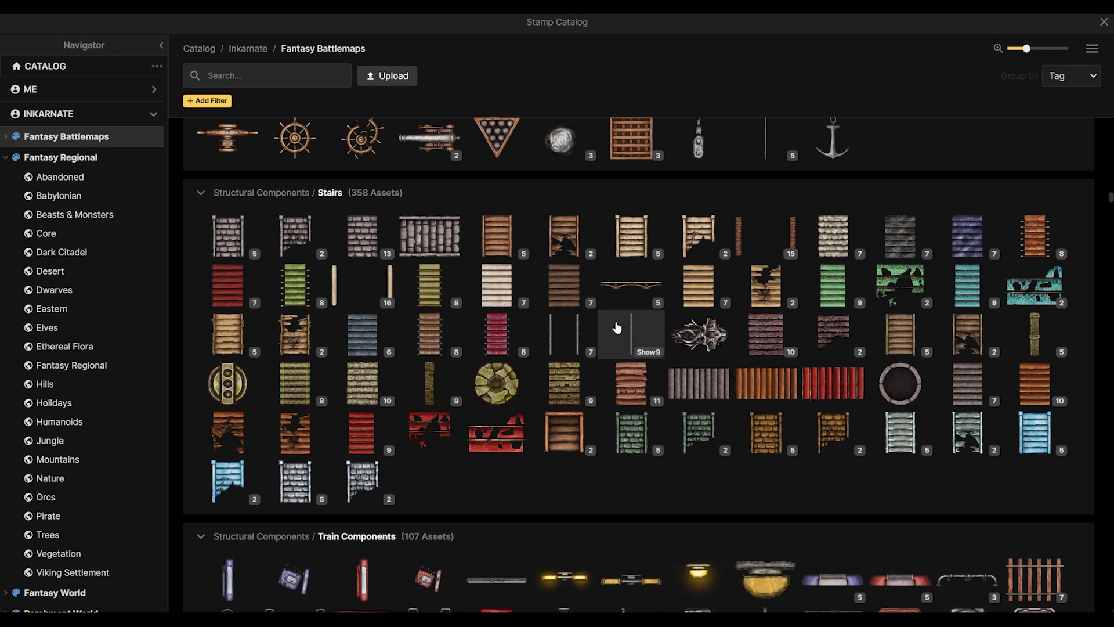
{"action": "scroll", "coordinate": [615, 322], "scroll_direction": "up", "scroll_amount": 6}
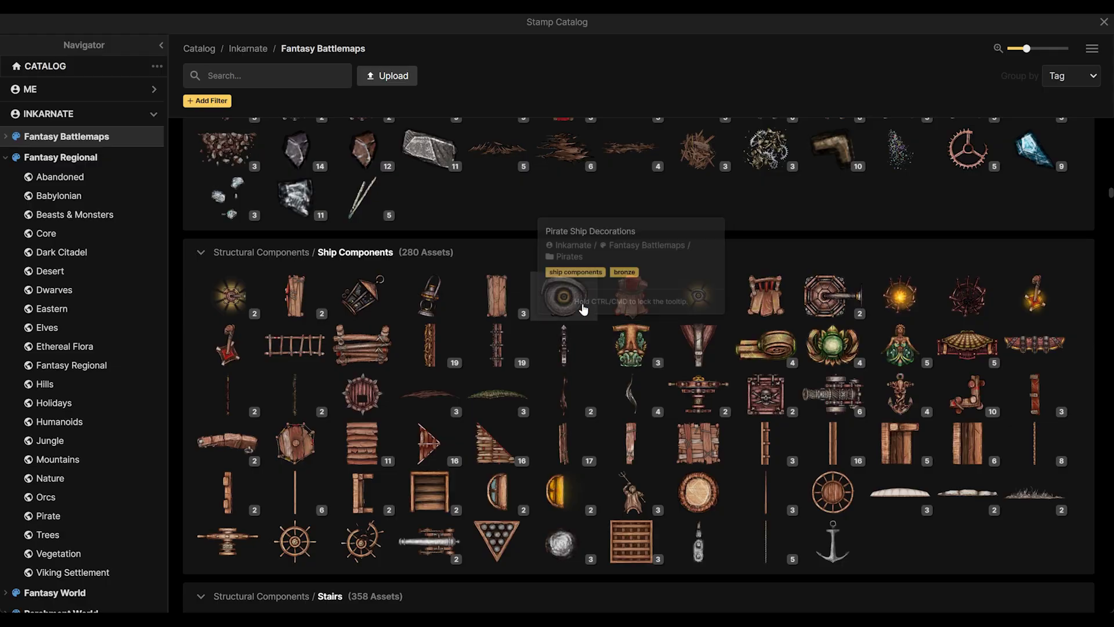
{"action": "scroll", "coordinate": [542, 302], "scroll_direction": "down", "scroll_amount": 7}
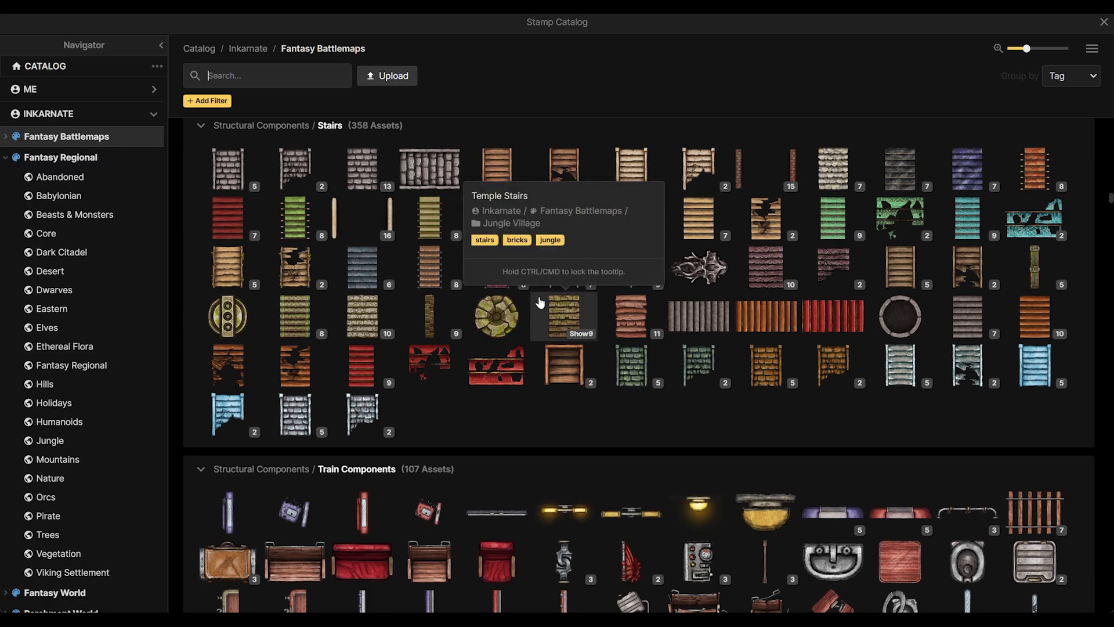
{"action": "scroll", "coordinate": [540, 302], "scroll_direction": "down", "scroll_amount": 20}
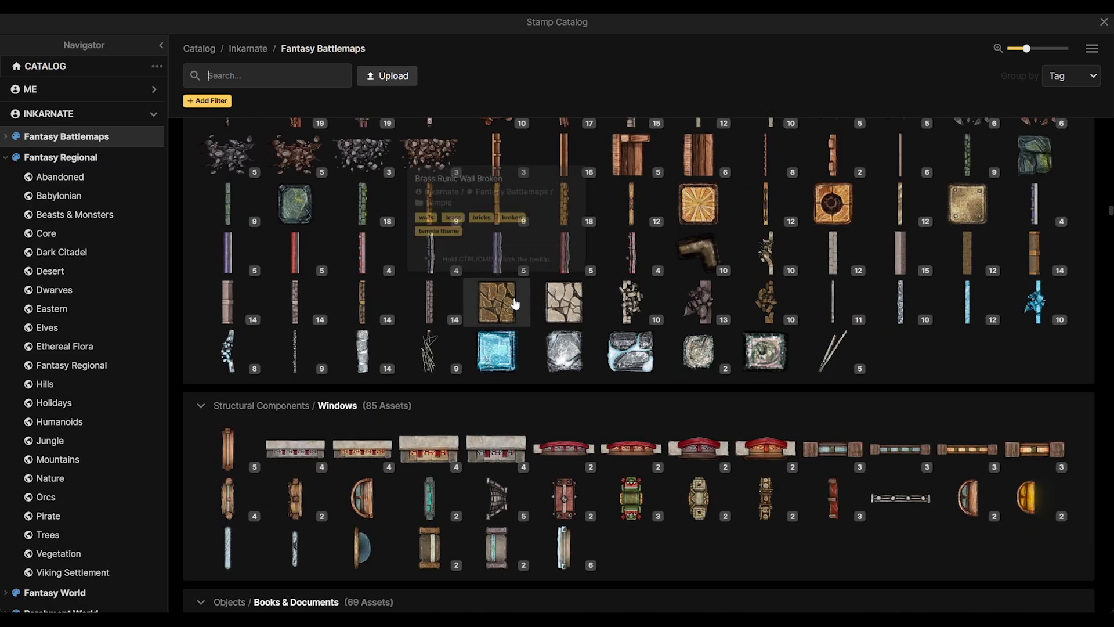
{"action": "left_click", "coordinate": [1103, 21]}
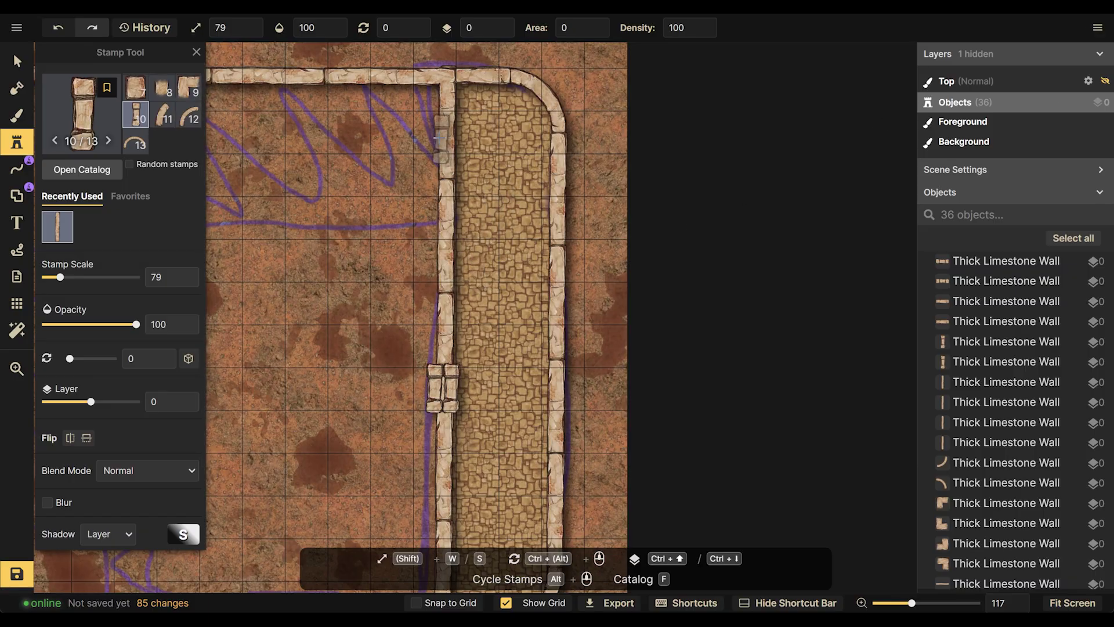
Place two pillared limestone wall pieces side by side across the inner right wall, just below the top wall
{"action": "left_click", "coordinate": [435, 130]}
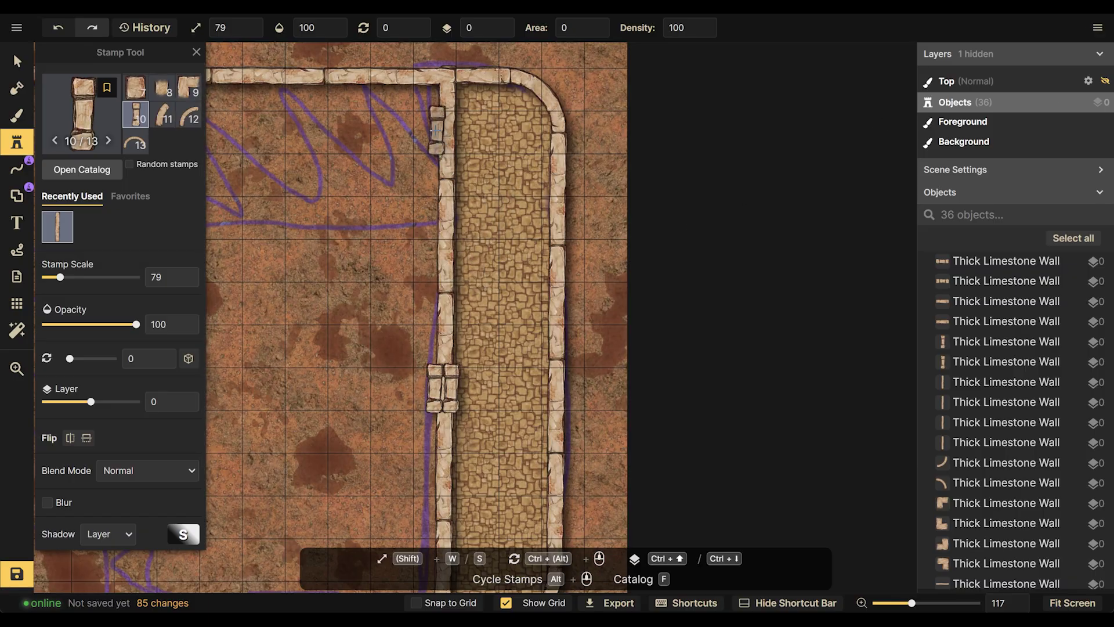
{"action": "left_click", "coordinate": [456, 129]}
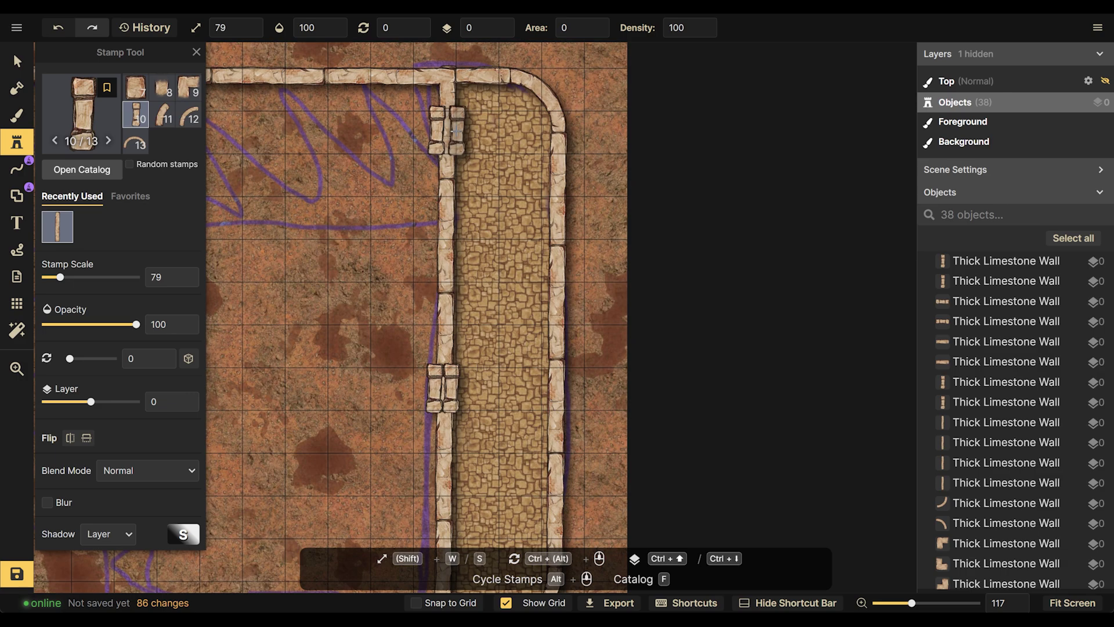
{"action": "key", "text": "v"}
{"action": "left_click", "coordinate": [456, 129]}
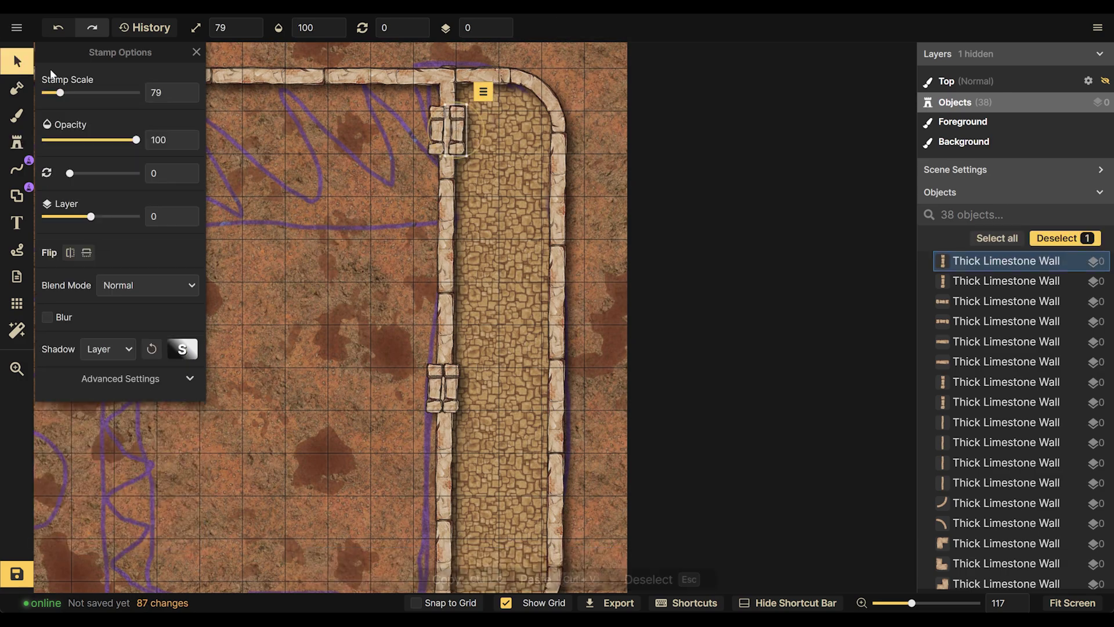
{"action": "left_click", "coordinate": [492, 244]}
Nudge the upper pair of pillared pieces closer together so they sit centred on the inner right wall
{"action": "scroll", "coordinate": [492, 308], "scroll_direction": "down", "scroll_amount": 5}
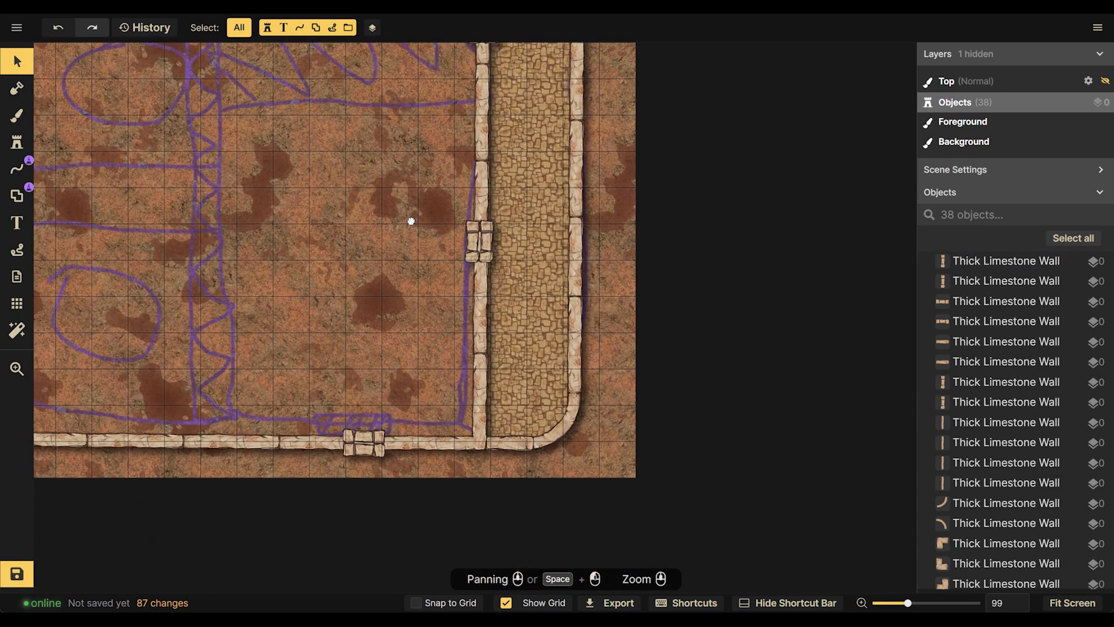
{"action": "left_click_drag", "start_coordinate": [411, 221], "coordinate": [411, 480]}
{"action": "scroll", "coordinate": [459, 331], "scroll_direction": "up", "scroll_amount": 5}
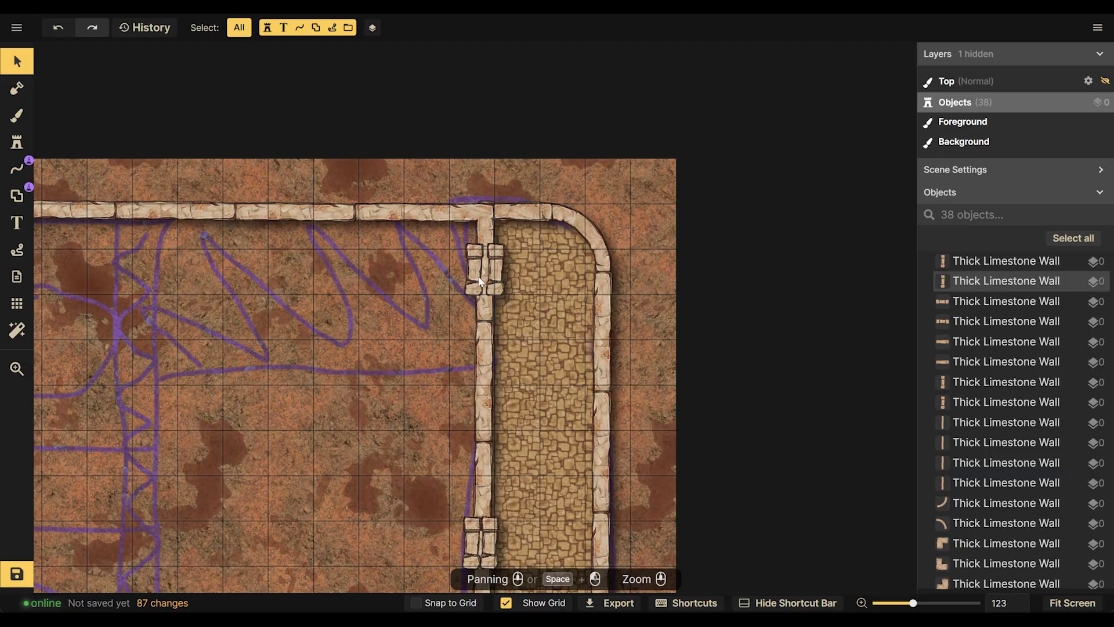
{"action": "left_click", "coordinate": [478, 279]}
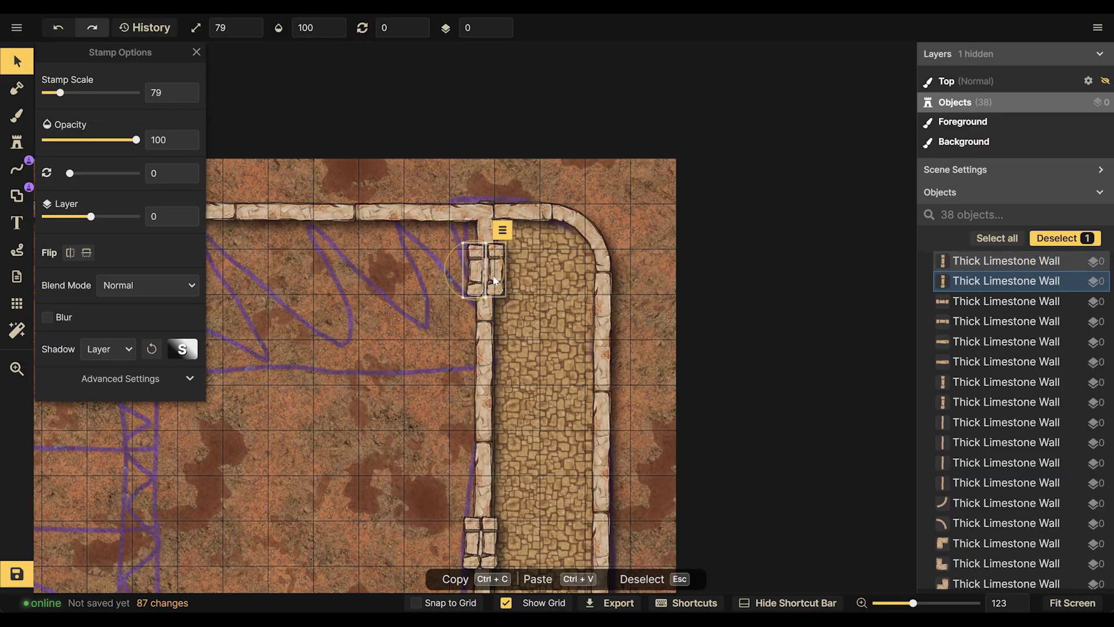
{"action": "left_click_drag", "start_coordinate": [502, 279], "coordinate": [544, 271]}
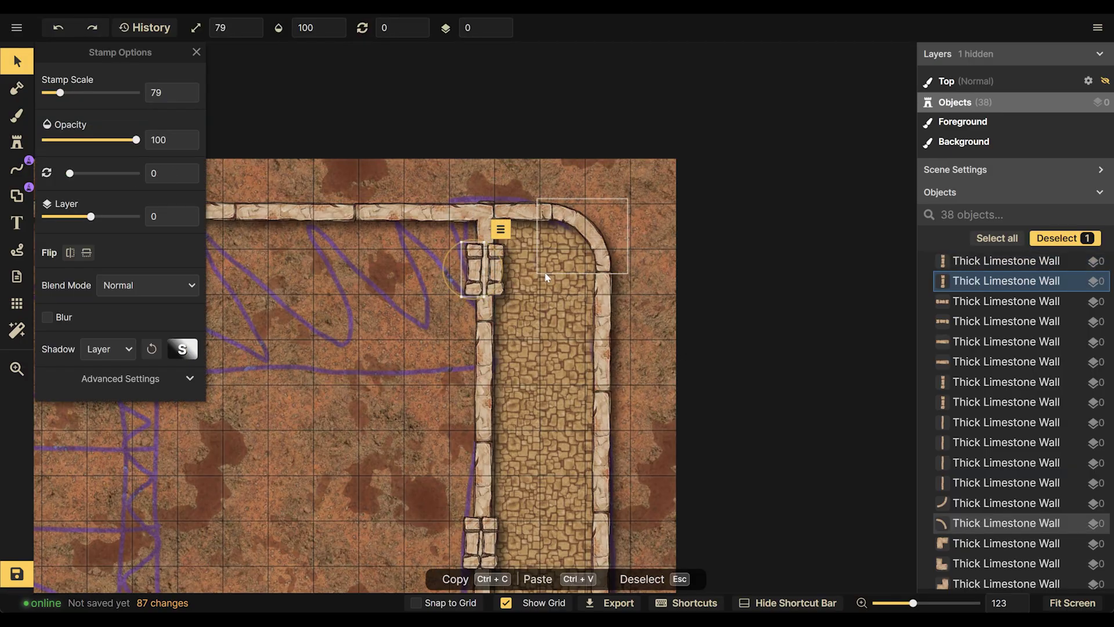
{"action": "left_click", "coordinate": [545, 271]}
{"action": "left_click", "coordinate": [497, 292]}
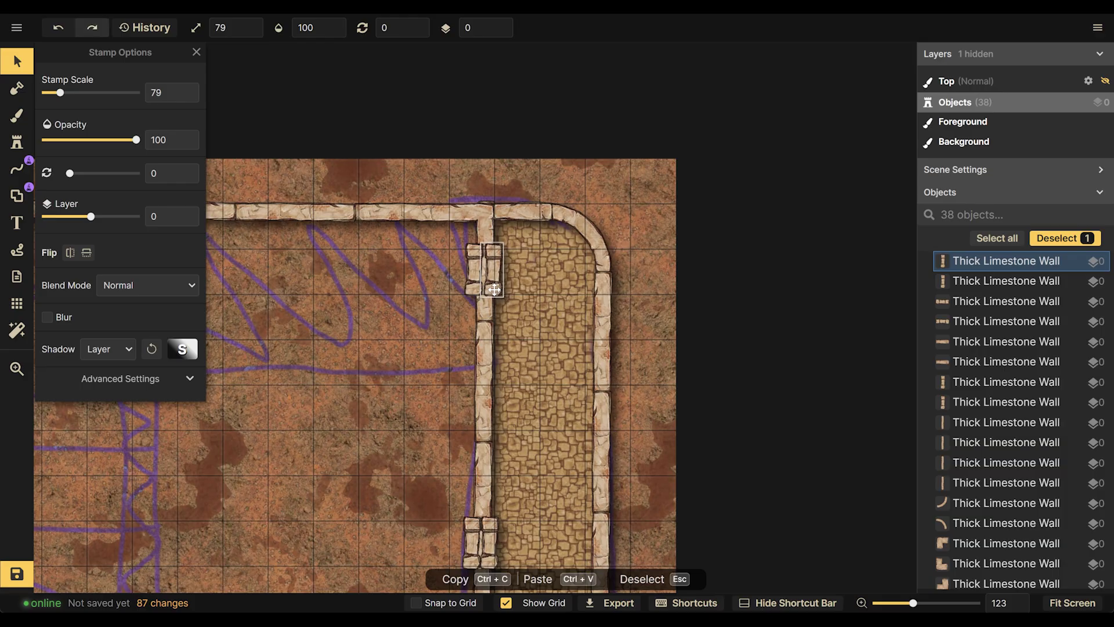
{"action": "left_click_drag", "start_coordinate": [493, 289], "coordinate": [495, 289]}
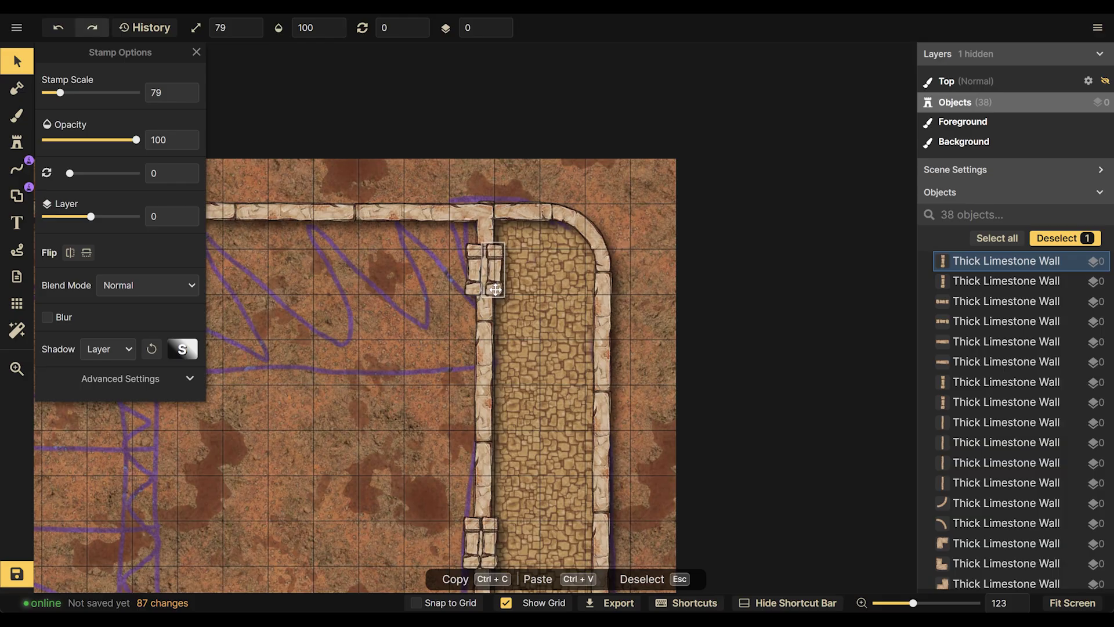
{"action": "left_click", "coordinate": [466, 290]}
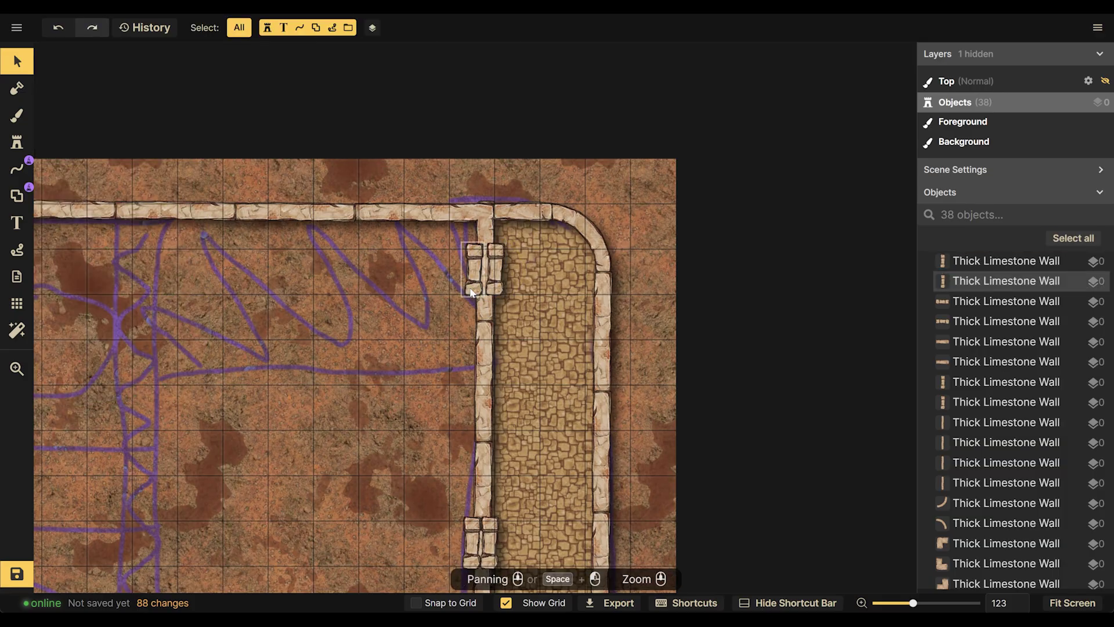
{"action": "left_click", "coordinate": [493, 289]}
{"action": "left_click", "coordinate": [504, 294]}
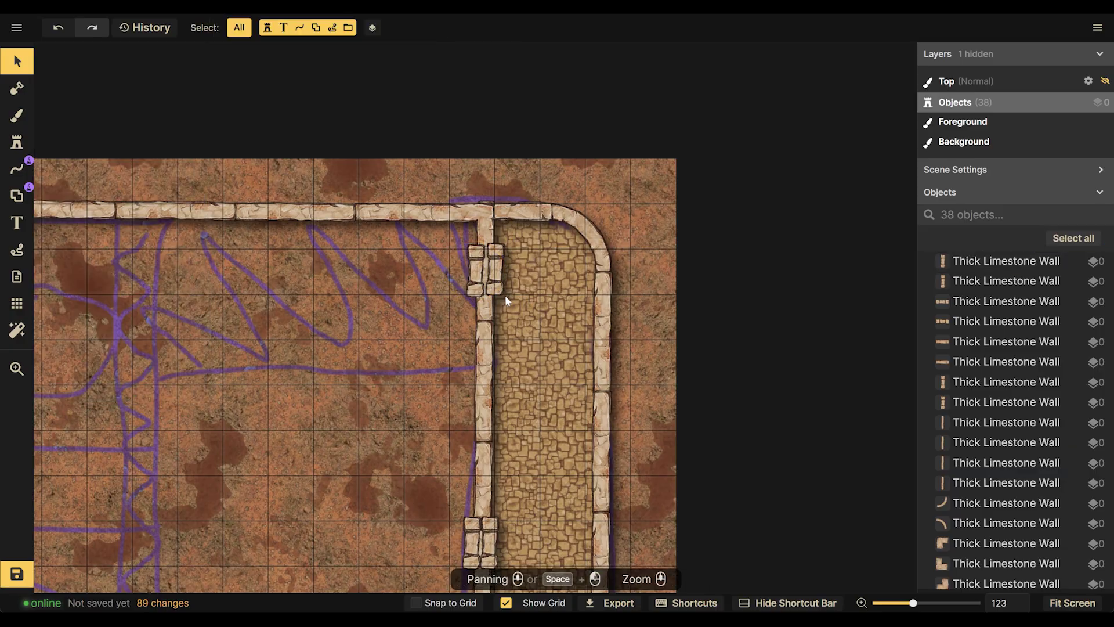
{"action": "left_click", "coordinate": [497, 291]}
{"action": "left_click", "coordinate": [388, 322]}
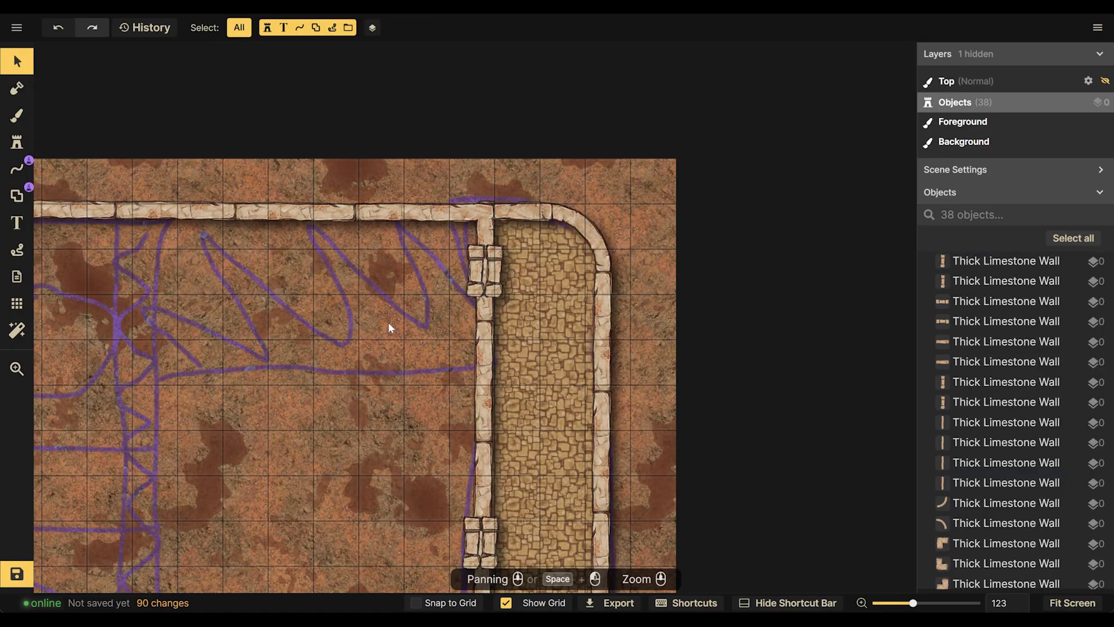
Try starting the sketched inner corridor with two parallel copies of a bottom wall segment, rotated to 180 and standing on the bottom wall
{"action": "scroll", "coordinate": [431, 385], "scroll_direction": "down", "scroll_amount": 1}
{"action": "left_click_drag", "start_coordinate": [430, 386], "coordinate": [542, 266]}
{"action": "scroll", "coordinate": [497, 322], "scroll_direction": "down", "scroll_amount": 1}
{"action": "scroll", "coordinate": [497, 325], "scroll_direction": "down", "scroll_amount": 1}
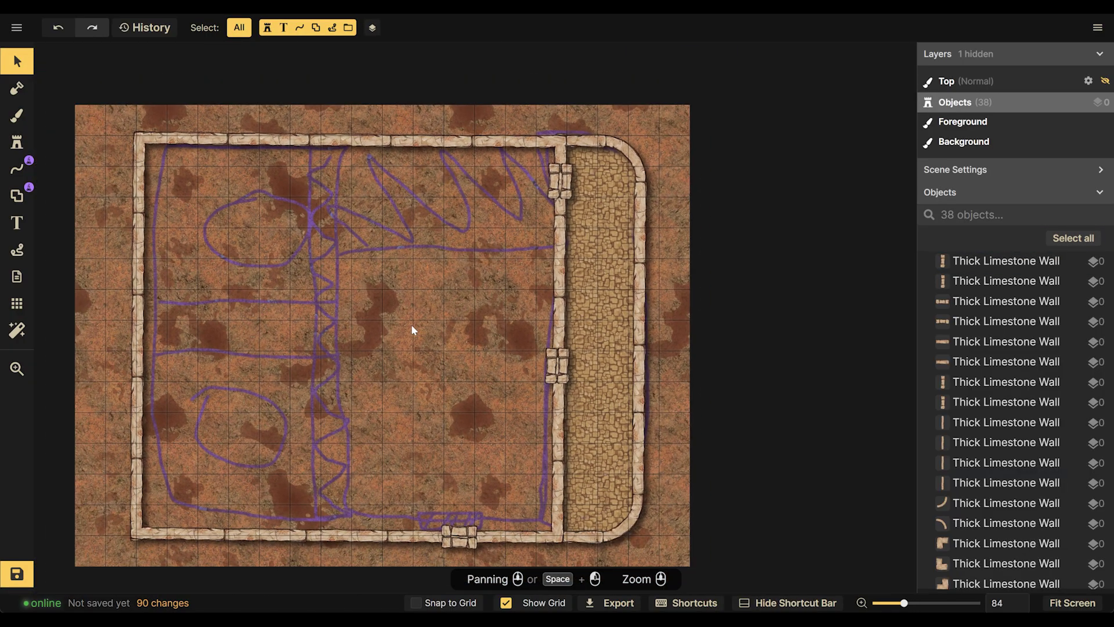
{"action": "left_click", "coordinate": [335, 538]}
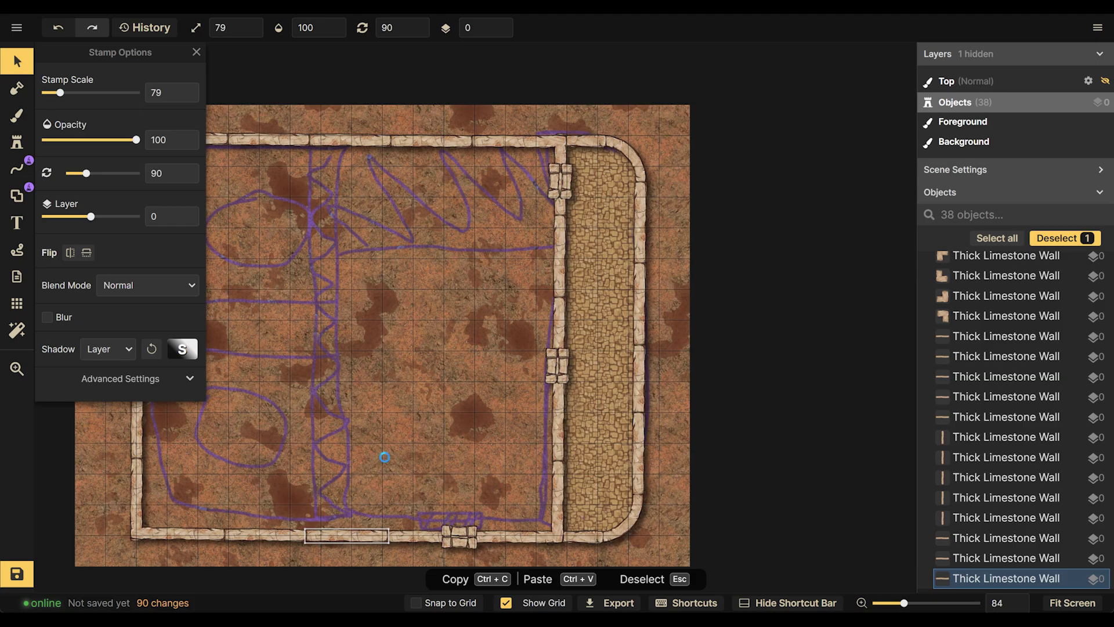
{"action": "key", "text": "ctrl+v"}
{"action": "left_click_drag", "start_coordinate": [418, 431], "coordinate": [414, 493]}
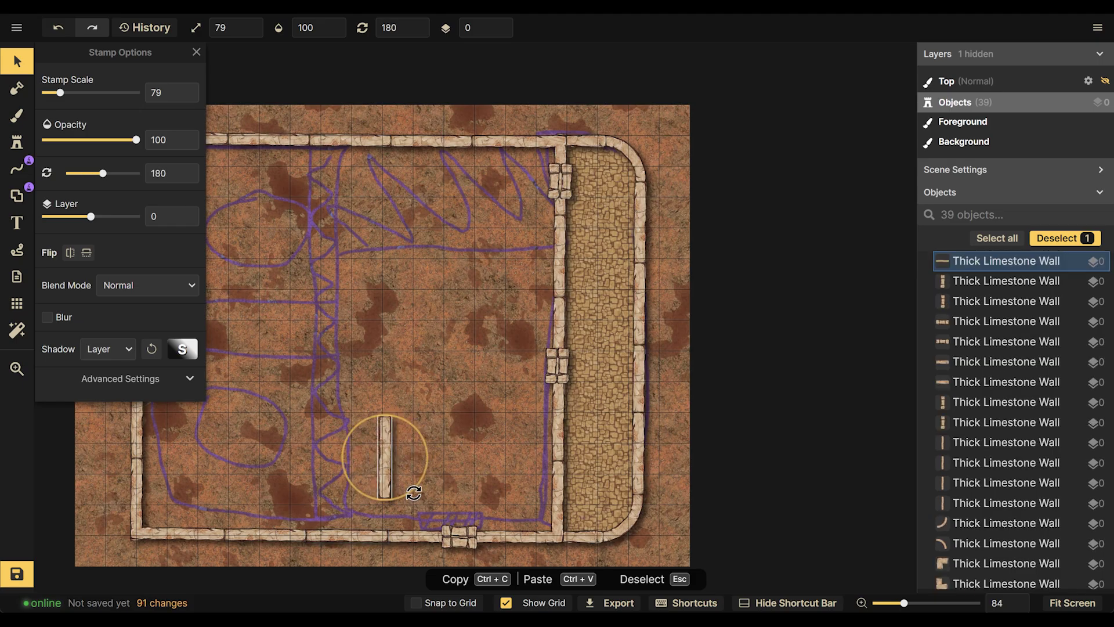
{"action": "left_click", "coordinate": [352, 492]}
{"action": "left_click_drag", "start_coordinate": [388, 450], "coordinate": [357, 487]}
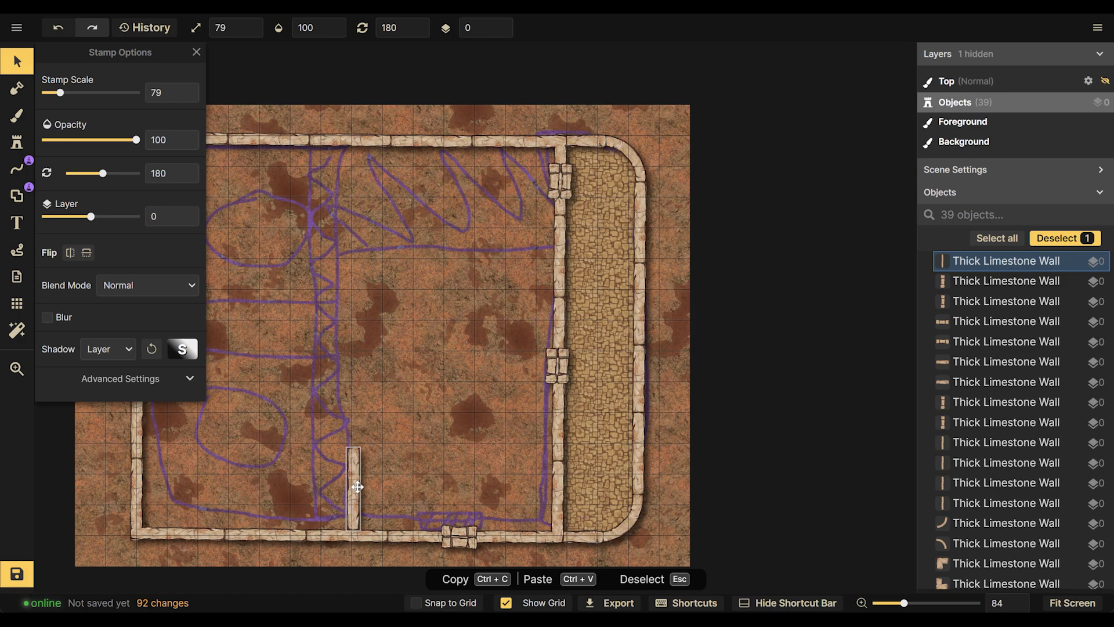
{"action": "key", "text": "ctrl+v"}
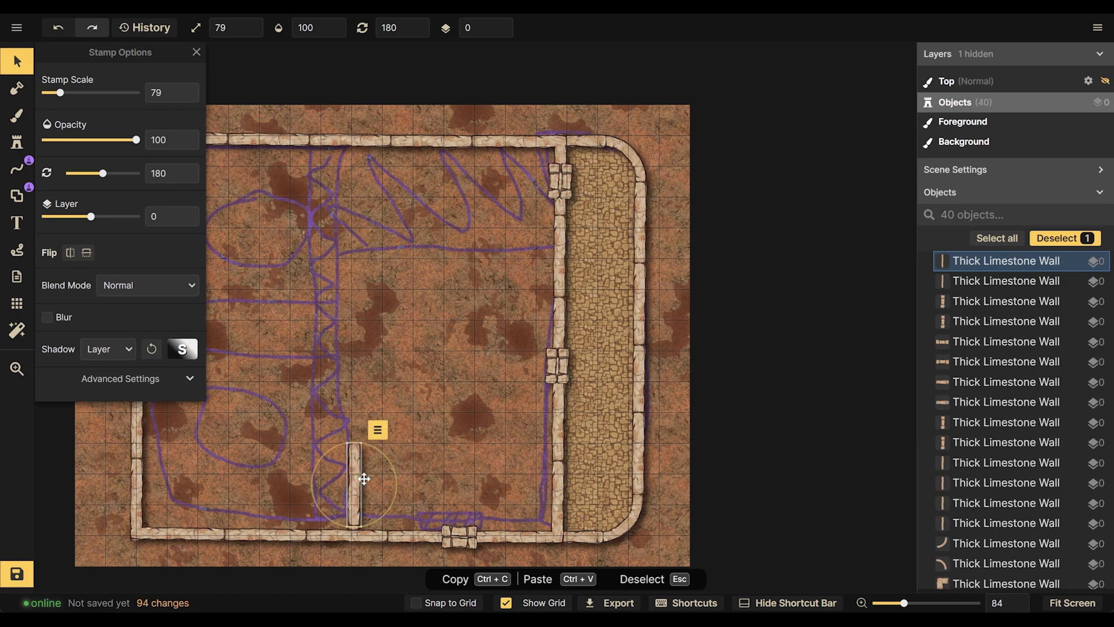
{"action": "left_click_drag", "start_coordinate": [358, 484], "coordinate": [318, 485]}
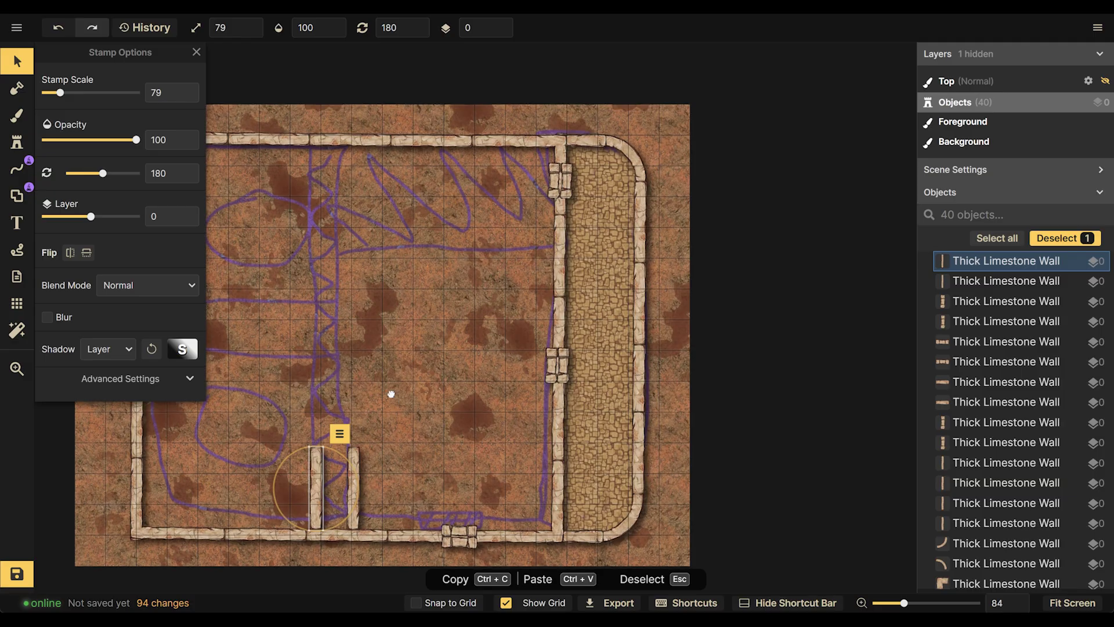
Delete the two vertical wall segments standing on the bottom wall
{"action": "scroll", "coordinate": [511, 429], "scroll_direction": "left", "scroll_amount": 5}
{"action": "left_click_drag", "start_coordinate": [305, 197], "coordinate": [239, 518]}
{"action": "left_click", "coordinate": [361, 354]}
{"action": "left_click_drag", "start_coordinate": [336, 219], "coordinate": [232, 503]}
{"action": "left_click_drag", "start_coordinate": [430, 471], "coordinate": [524, 503]}
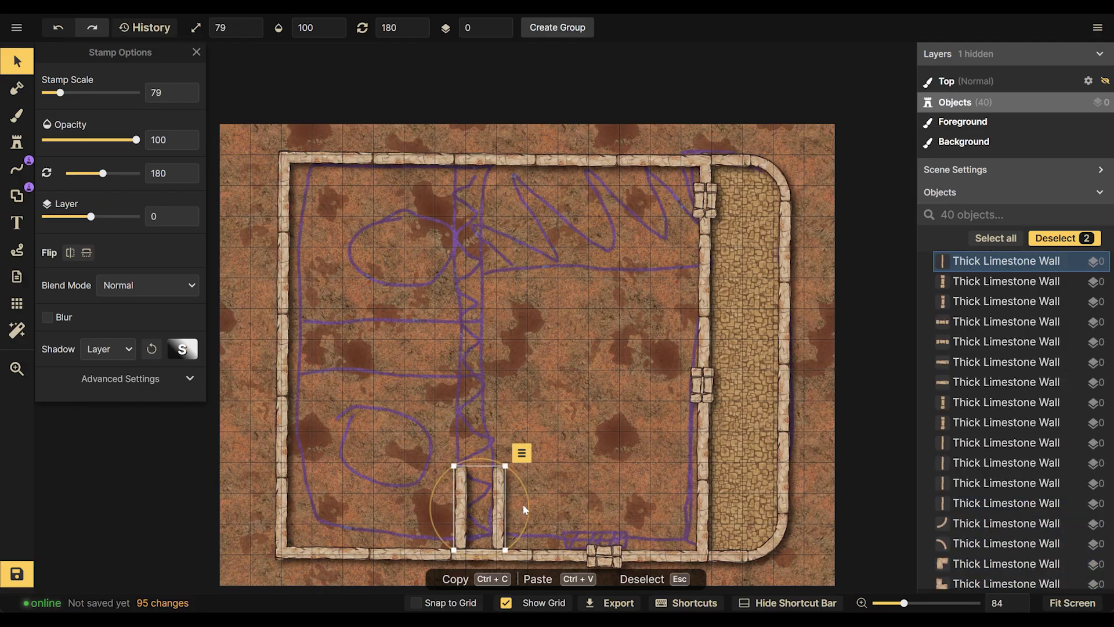
{"action": "key", "text": "Delete"}
Try a copy of the whole left wall along the sketched corridor on layer -1, and remove it again
{"action": "left_click_drag", "start_coordinate": [256, 264], "coordinate": [250, 494]}
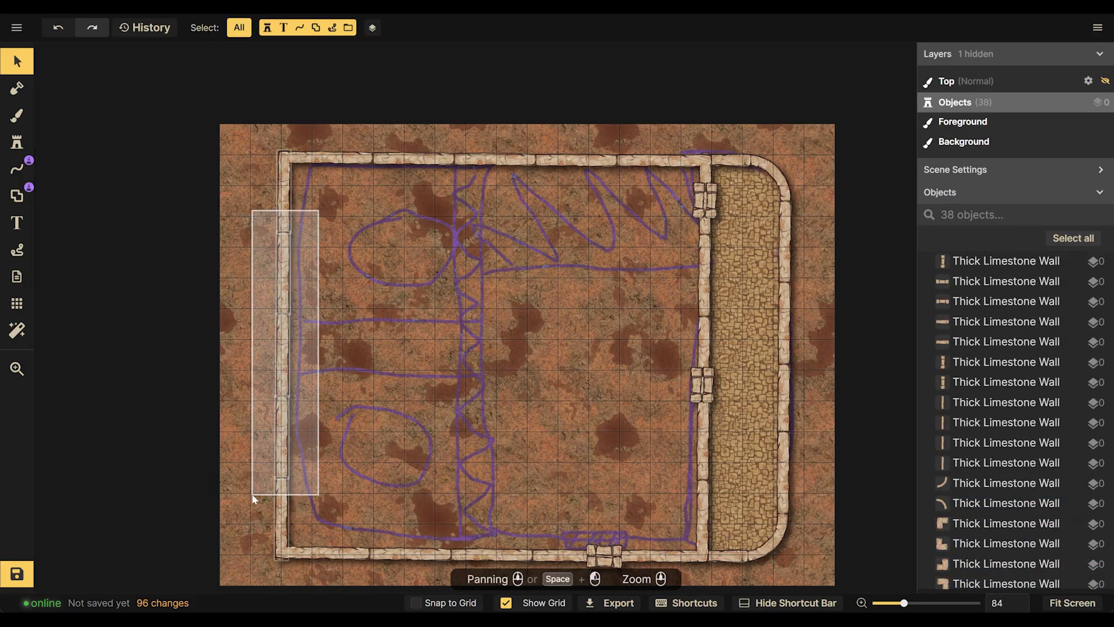
{"action": "key", "text": "ctrl+c"}
{"action": "key", "text": "ctrl+v"}
{"action": "left_click_drag", "start_coordinate": [442, 498], "coordinate": [461, 230]}
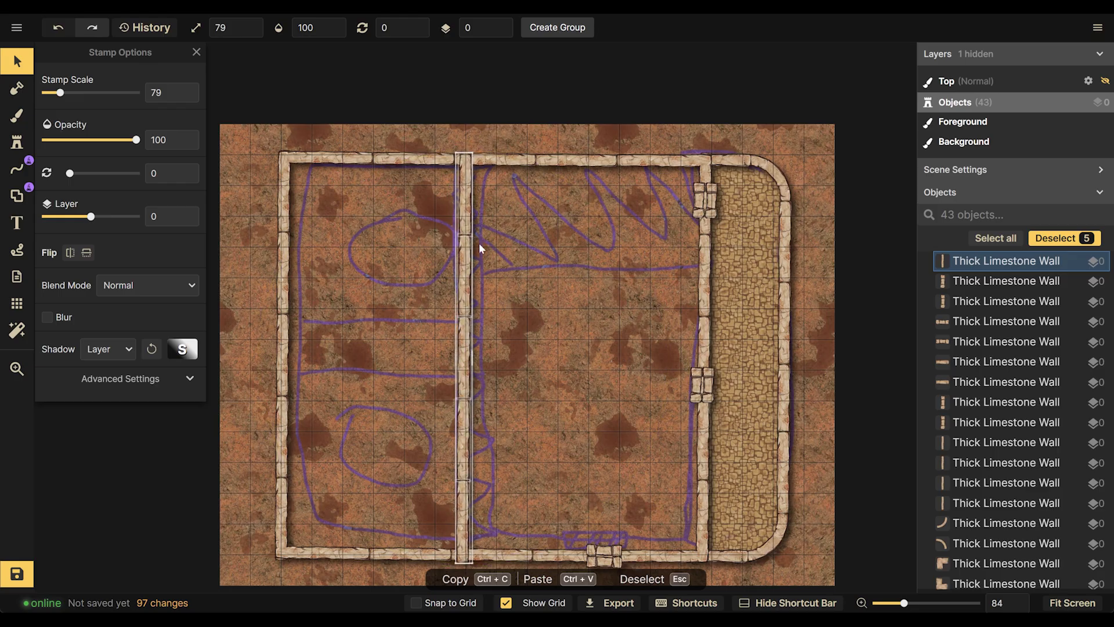
{"action": "key", "text": "bracketleft"}
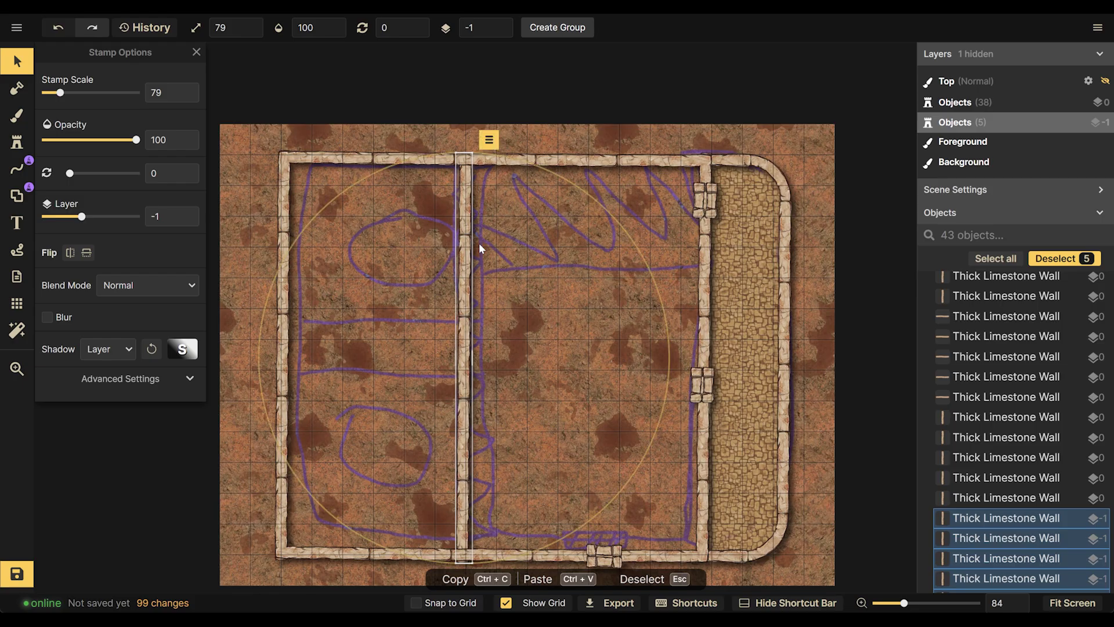
{"action": "key", "text": "Delete"}
Stamp the inner corridor's upper walls on layer -1 with straight limestone variant 2, as two parallel runs of two pieces down from the top wall
{"action": "scroll", "coordinate": [495, 275], "scroll_direction": "up", "scroll_amount": 3}
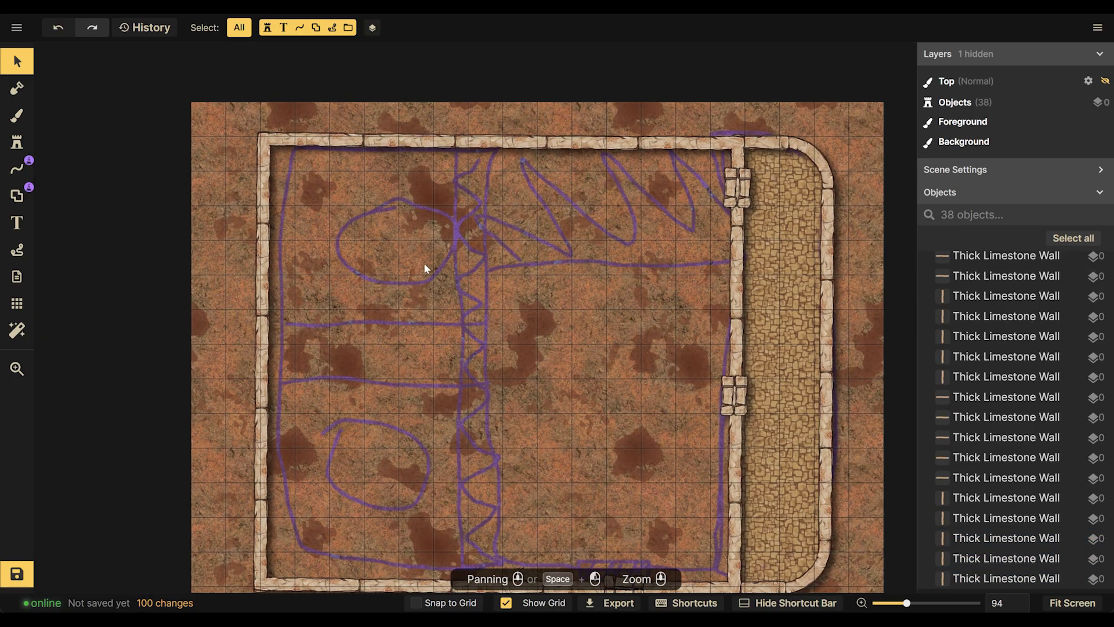
{"action": "left_click", "coordinate": [7, 139]}
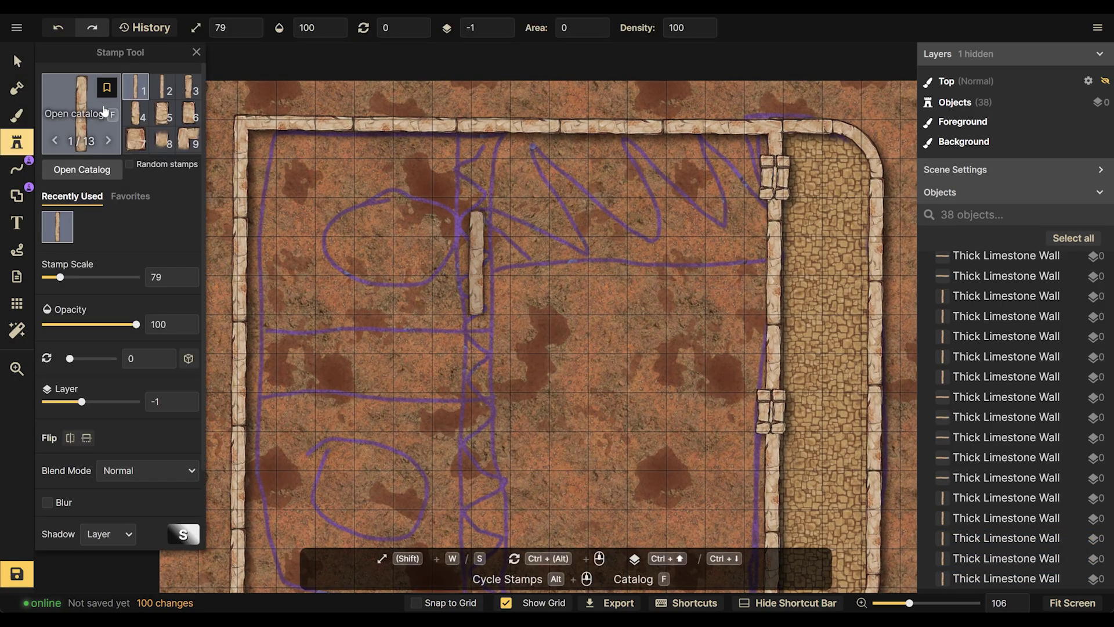
{"action": "left_click", "coordinate": [166, 93]}
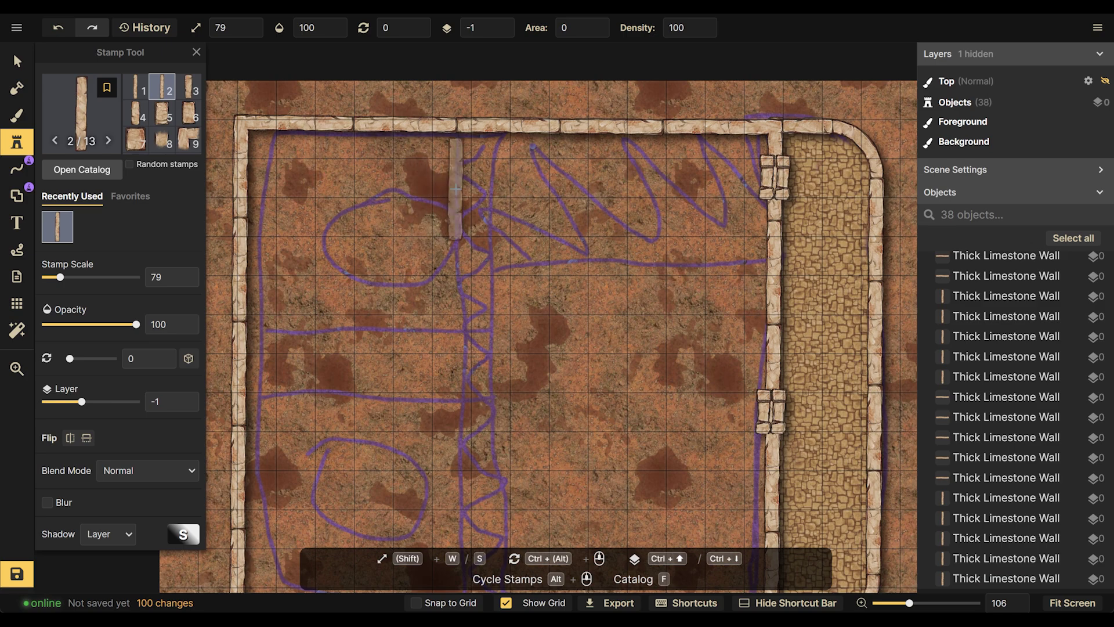
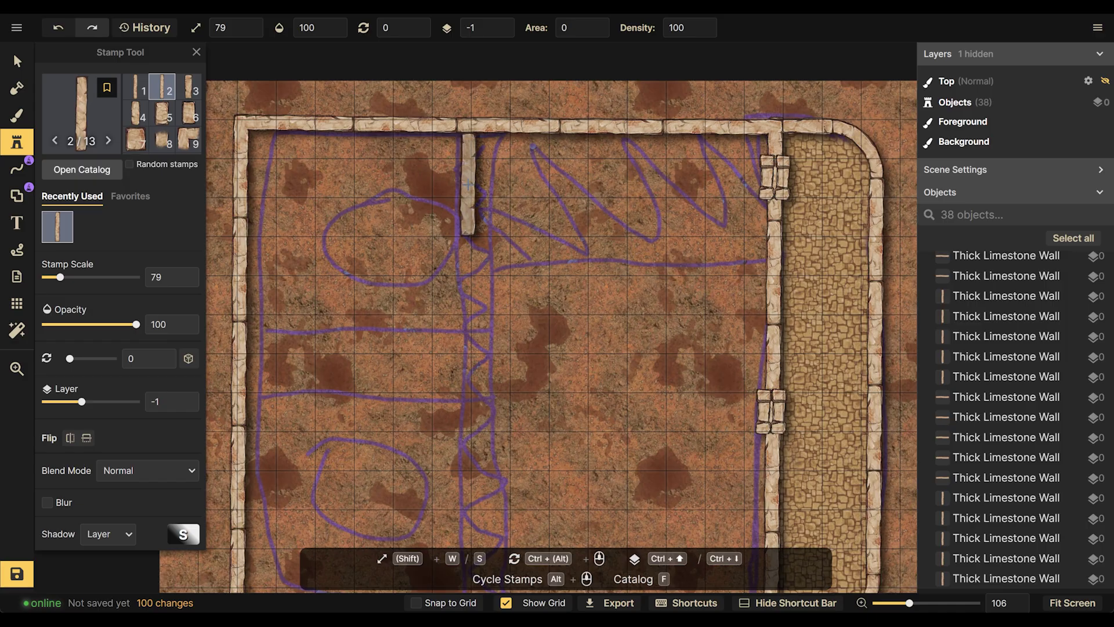
{"action": "left_click", "coordinate": [470, 183]}
{"action": "left_click", "coordinate": [528, 188]}
{"action": "left_click_drag", "start_coordinate": [528, 187], "coordinate": [517, 187]}
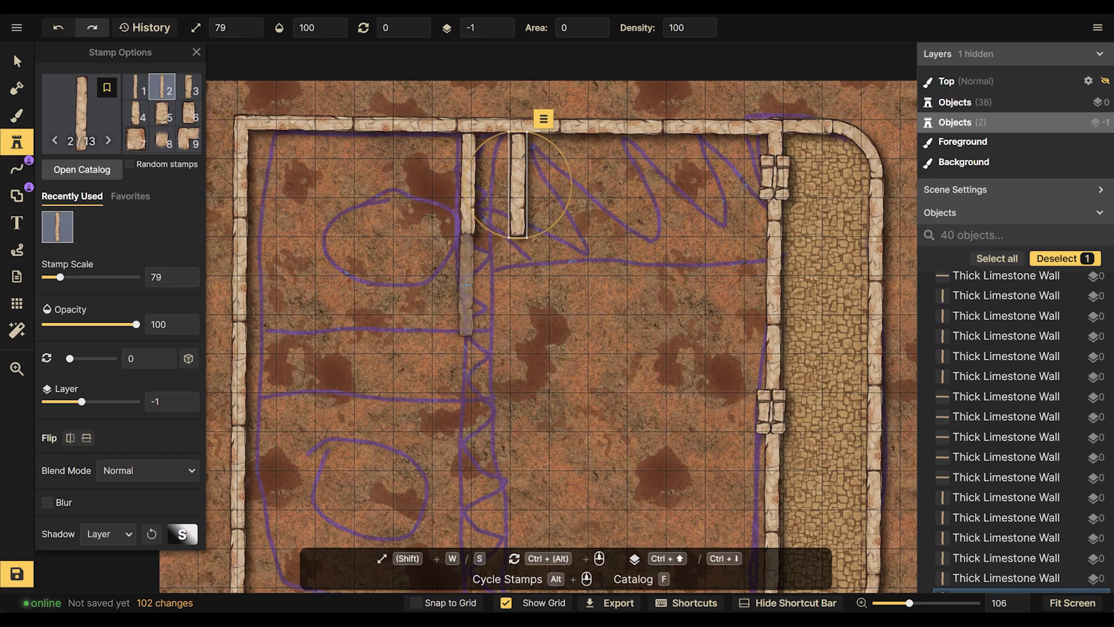
{"action": "left_click", "coordinate": [466, 285]}
{"action": "left_click_drag", "start_coordinate": [530, 282], "coordinate": [516, 286]}
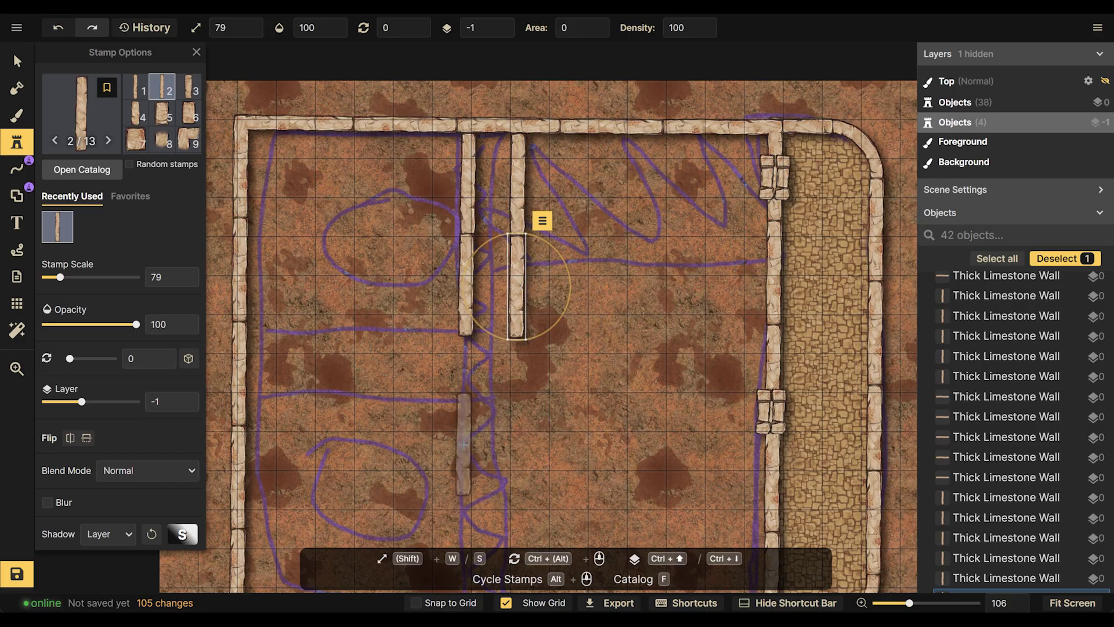
Continue both corridor walls below a doorway-sized gap with two more straight pieces each, stopping just short of the bottom wall
{"action": "left_click", "coordinate": [465, 444]}
{"action": "left_click", "coordinate": [524, 435]}
{"action": "left_click_drag", "start_coordinate": [524, 435], "coordinate": [518, 443]}
{"action": "scroll", "coordinate": [519, 442], "scroll_direction": "down", "scroll_amount": 5}
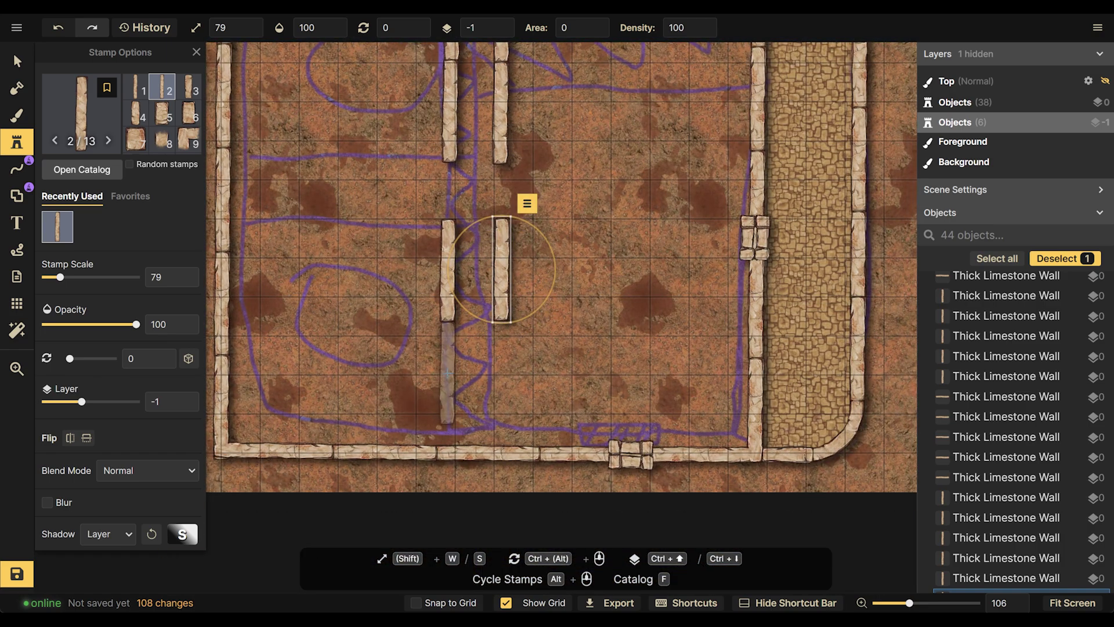
{"action": "left_click", "coordinate": [447, 371]}
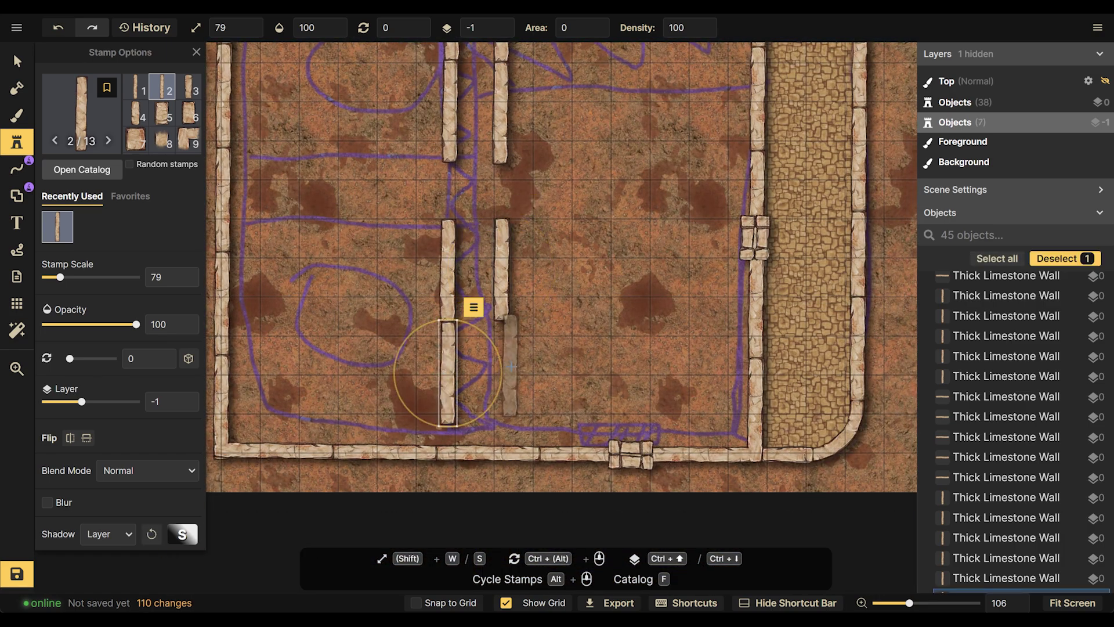
{"action": "left_click", "coordinate": [511, 371]}
{"action": "left_click_drag", "start_coordinate": [511, 371], "coordinate": [500, 371]}
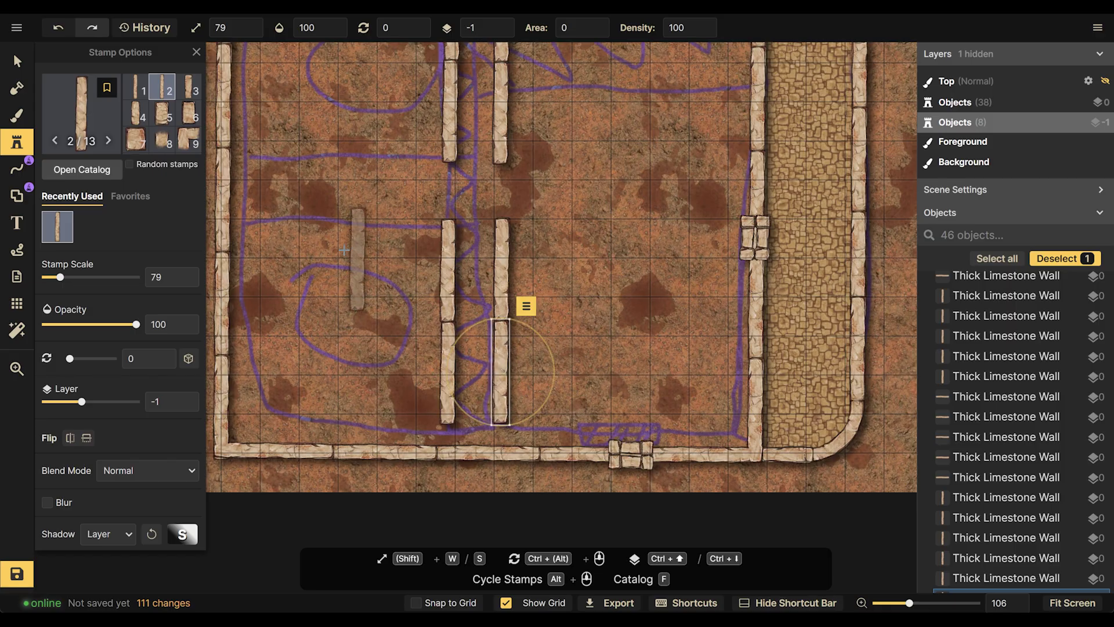
Close the gaps between both corridor walls and the bottom wall with short limestone block variant 5
{"action": "scroll", "coordinate": [244, 232], "scroll_direction": "down", "scroll_amount": 3}
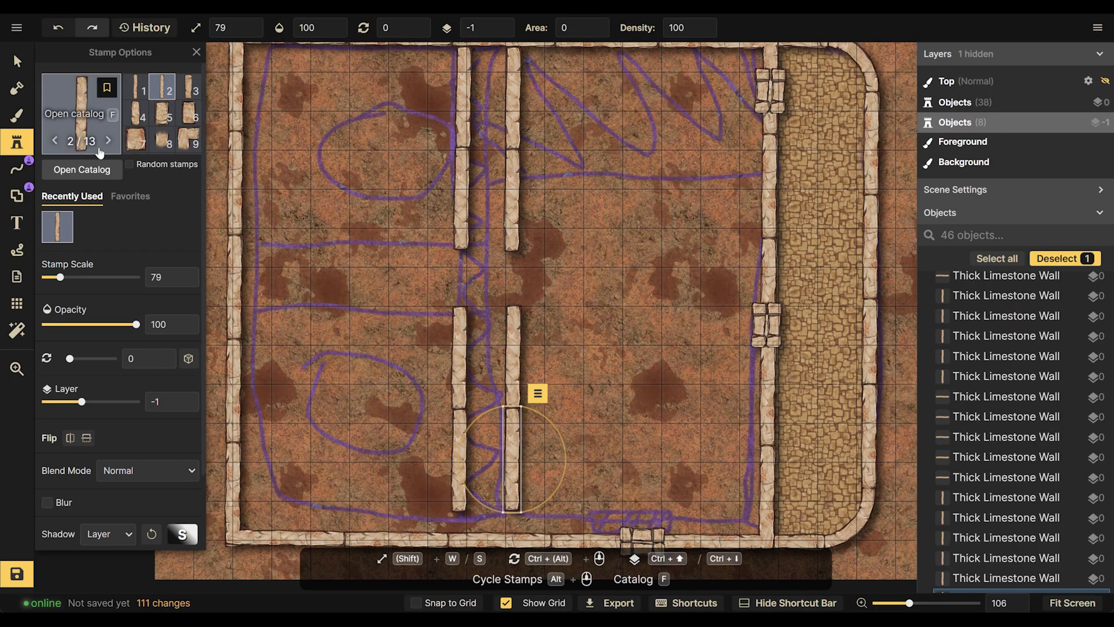
{"action": "left_click", "coordinate": [460, 521]}
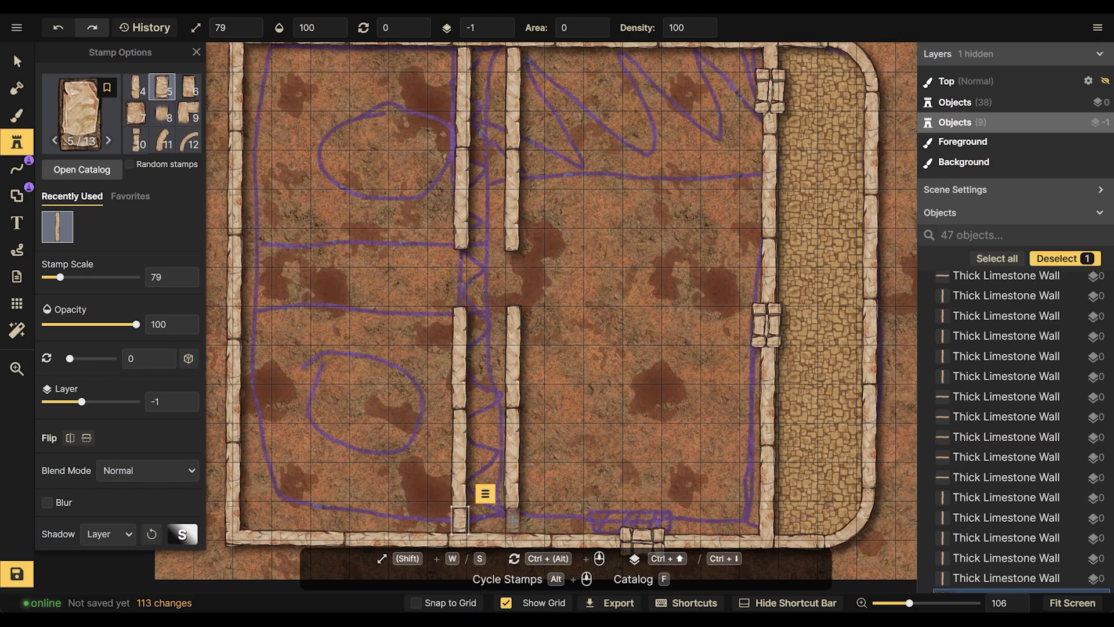
{"action": "left_click", "coordinate": [512, 521]}
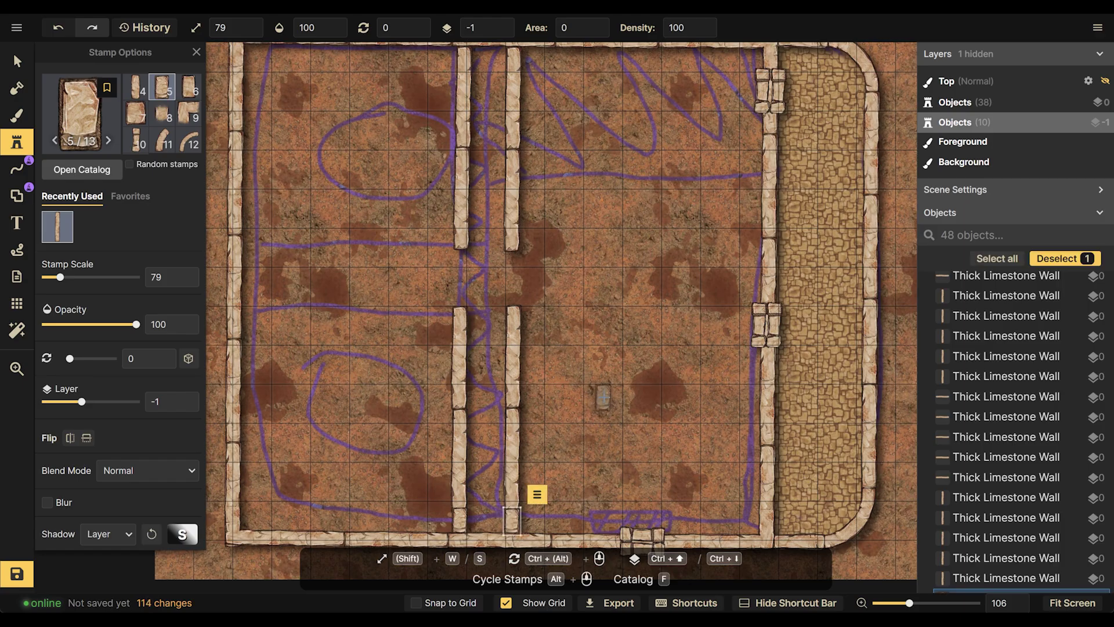
{"action": "scroll", "coordinate": [609, 390], "scroll_direction": "up", "scroll_amount": 5}
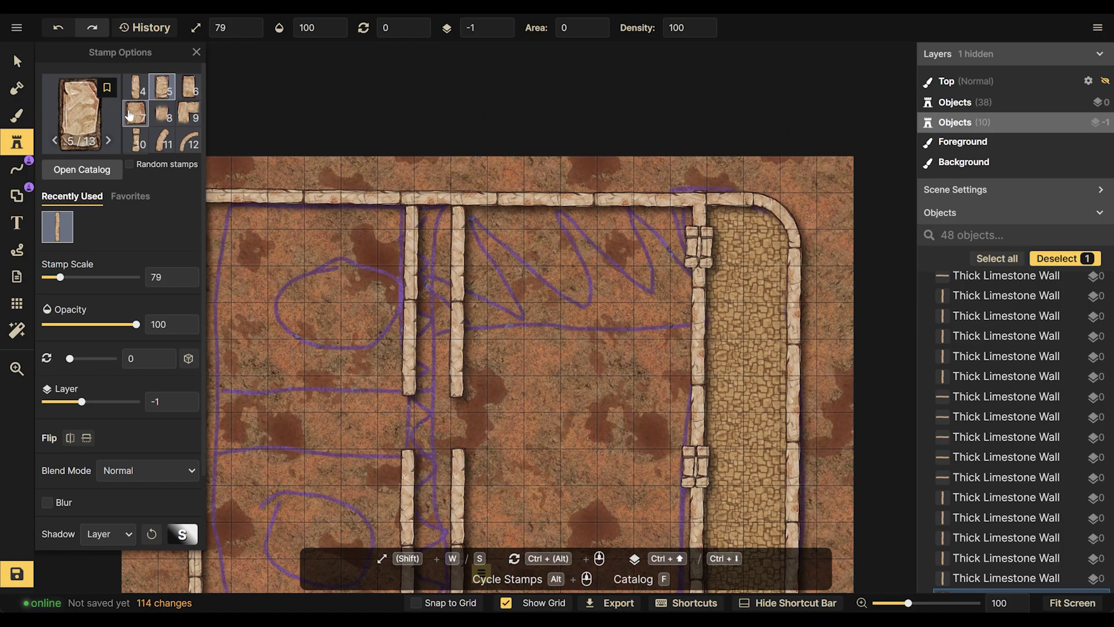
Stamp a straight limestone variant 2 piece on layer -1, rotate it 90° and butt it against the right corridor wall, just below the sketched divider line
{"action": "scroll", "coordinate": [154, 95], "scroll_direction": "up", "scroll_amount": 1}
{"action": "left_click", "coordinate": [154, 95]}
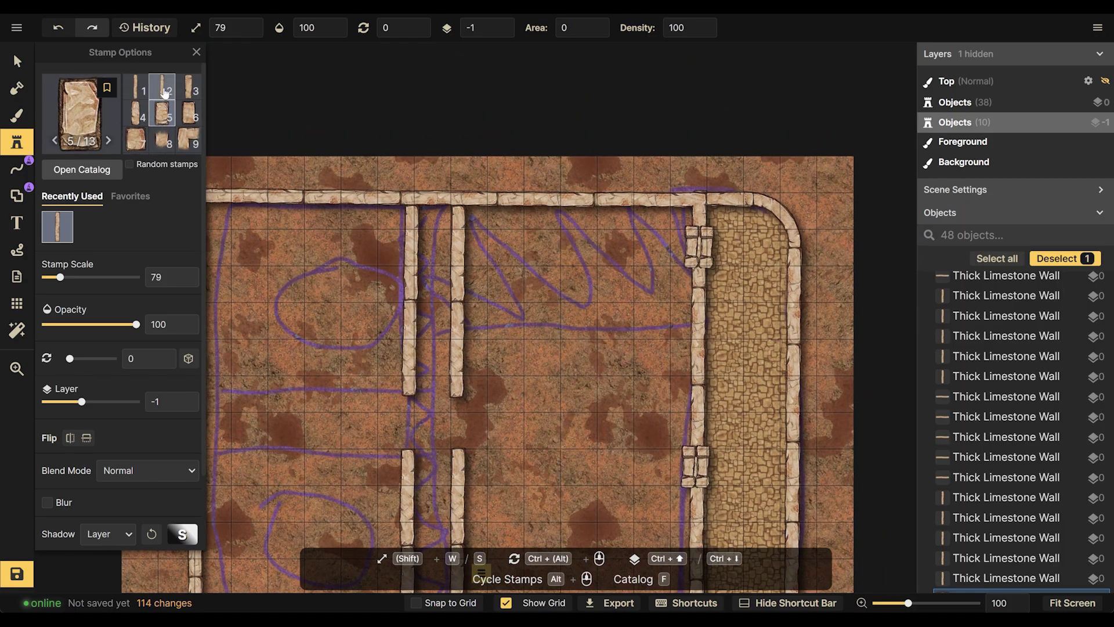
{"action": "left_click", "coordinate": [559, 339]}
{"action": "key", "text": "v"}
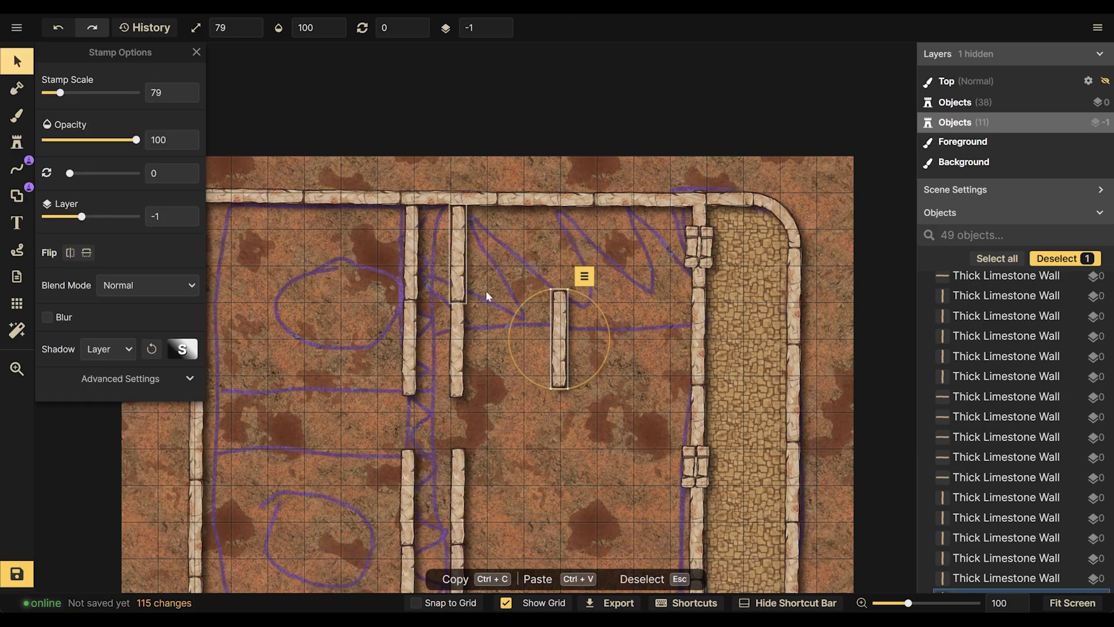
{"action": "left_click_drag", "start_coordinate": [589, 290], "coordinate": [629, 396]}
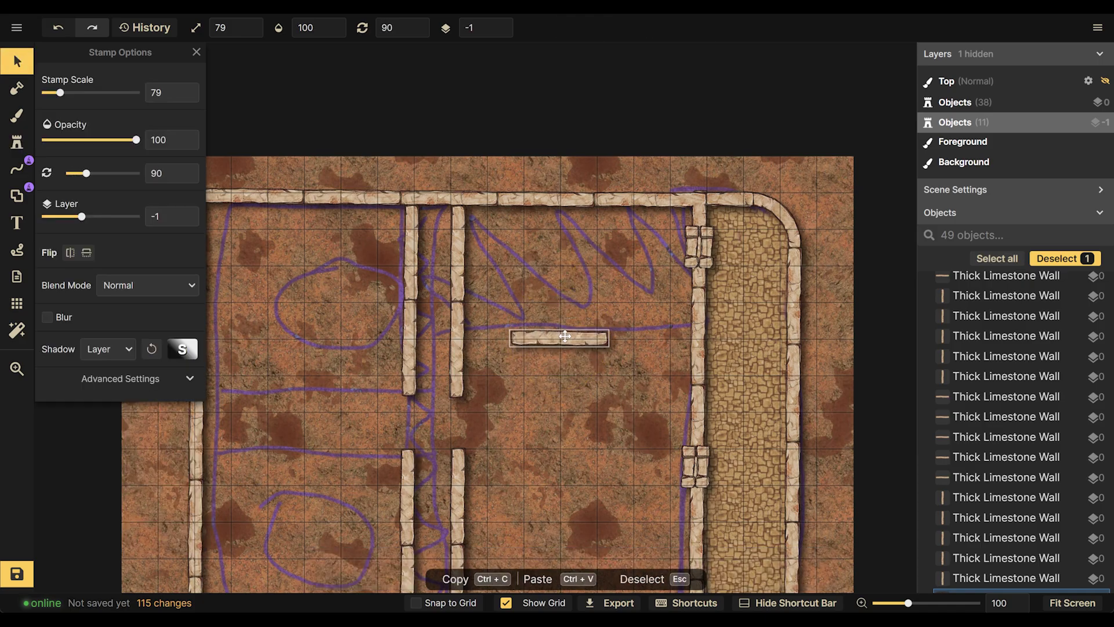
{"action": "left_click_drag", "start_coordinate": [568, 339], "coordinate": [521, 338]}
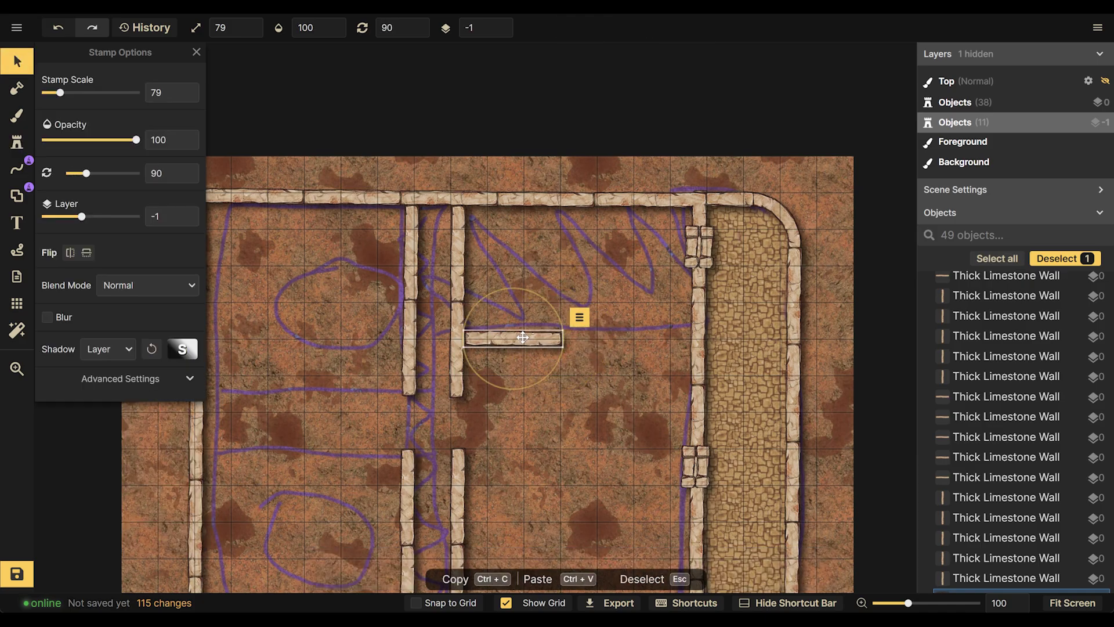
Duplicate the horizontal piece and set the copy against the opposite pillared wall, leaving a doorway-sized gap between the two
{"action": "key", "text": "ctrl+v"}
{"action": "key", "text": "ctrl+z"}
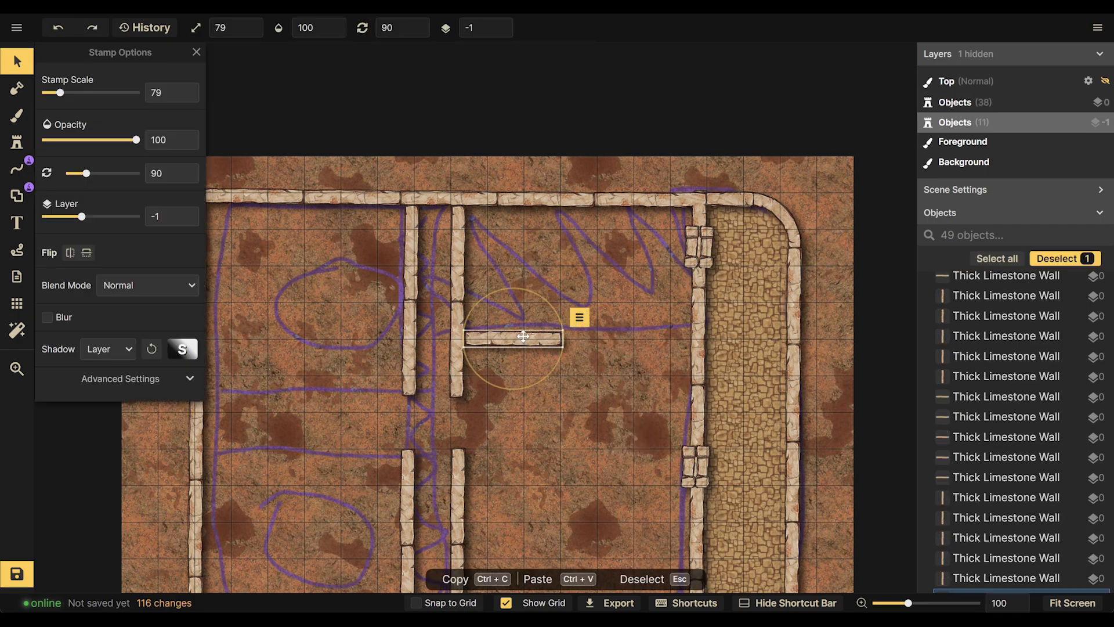
{"action": "key", "text": "ctrl+c"}
{"action": "key", "text": "ctrl+v"}
{"action": "left_click_drag", "start_coordinate": [608, 356], "coordinate": [642, 339]}
{"action": "left_click", "coordinate": [595, 389]}
{"action": "scroll", "coordinate": [586, 388], "scroll_direction": "up", "scroll_amount": 3}
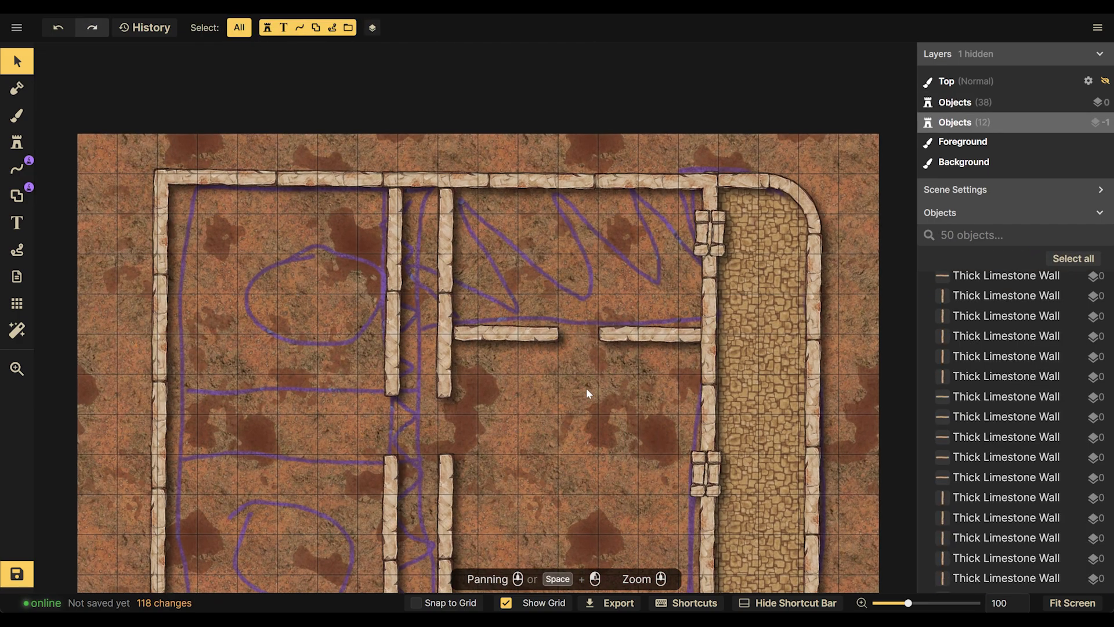
{"action": "scroll", "coordinate": [607, 385], "scroll_direction": "up", "scroll_amount": 1}
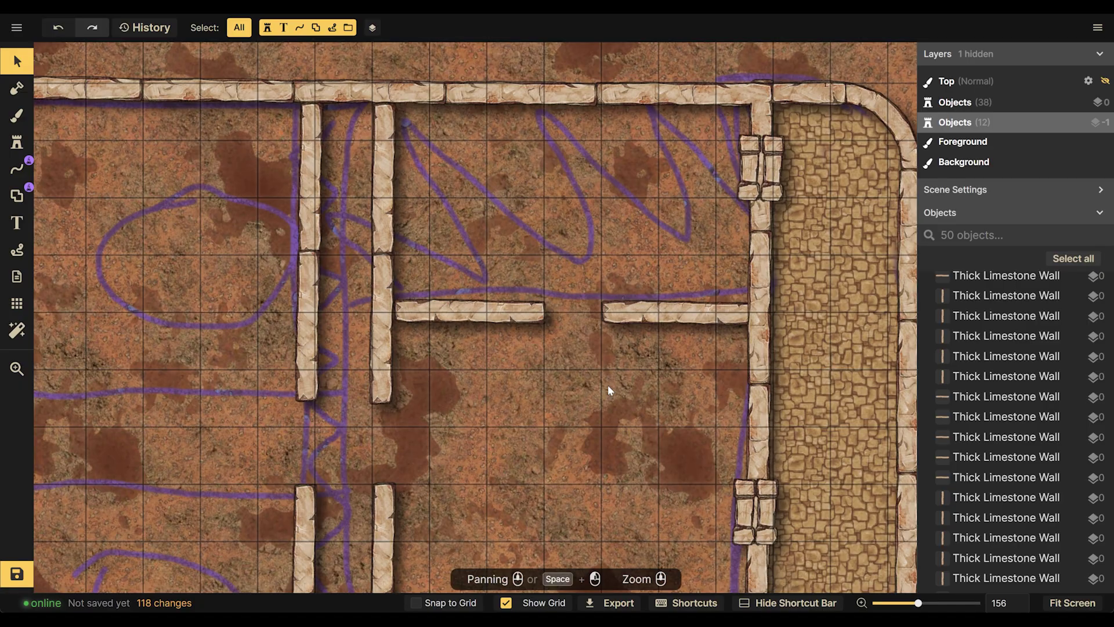
Shift both horizontal divider pieces slightly up onto the sketched line, keeping the doorway gap between them
{"action": "scroll", "coordinate": [598, 395], "scroll_direction": "down", "scroll_amount": 3}
{"action": "scroll", "coordinate": [597, 376], "scroll_direction": "down", "scroll_amount": 3}
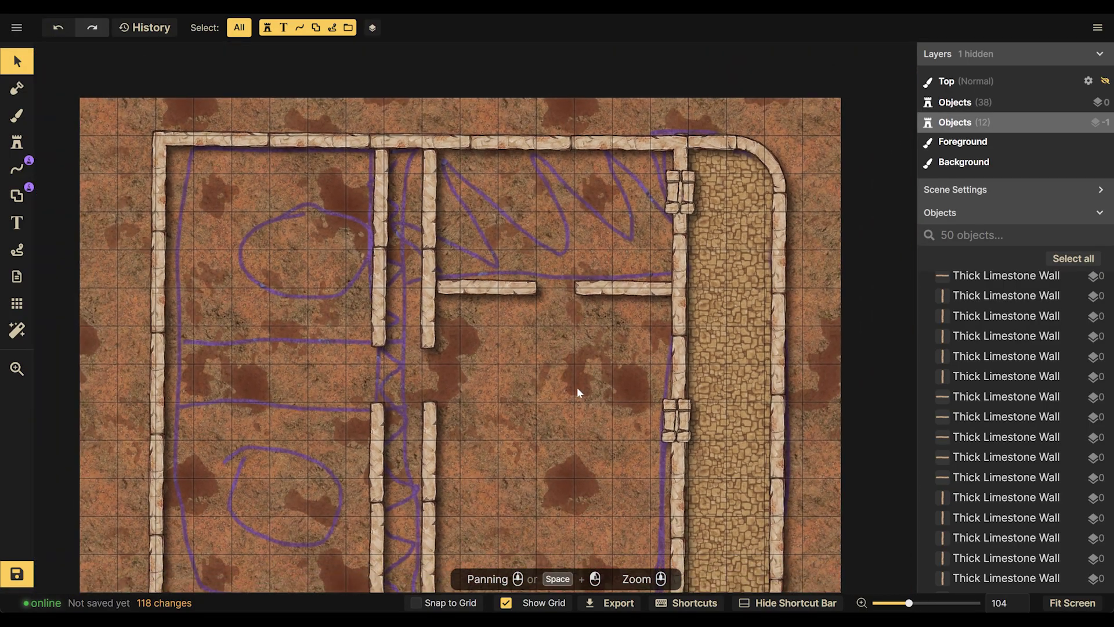
{"action": "scroll", "coordinate": [577, 388], "scroll_direction": "up", "scroll_amount": 2}
{"action": "scroll", "coordinate": [548, 170], "scroll_direction": "up", "scroll_amount": 1}
{"action": "left_click_drag", "start_coordinate": [520, 214], "coordinate": [614, 374]}
{"action": "left_click", "coordinate": [565, 449]}
{"action": "key", "text": "ctrl+z"}
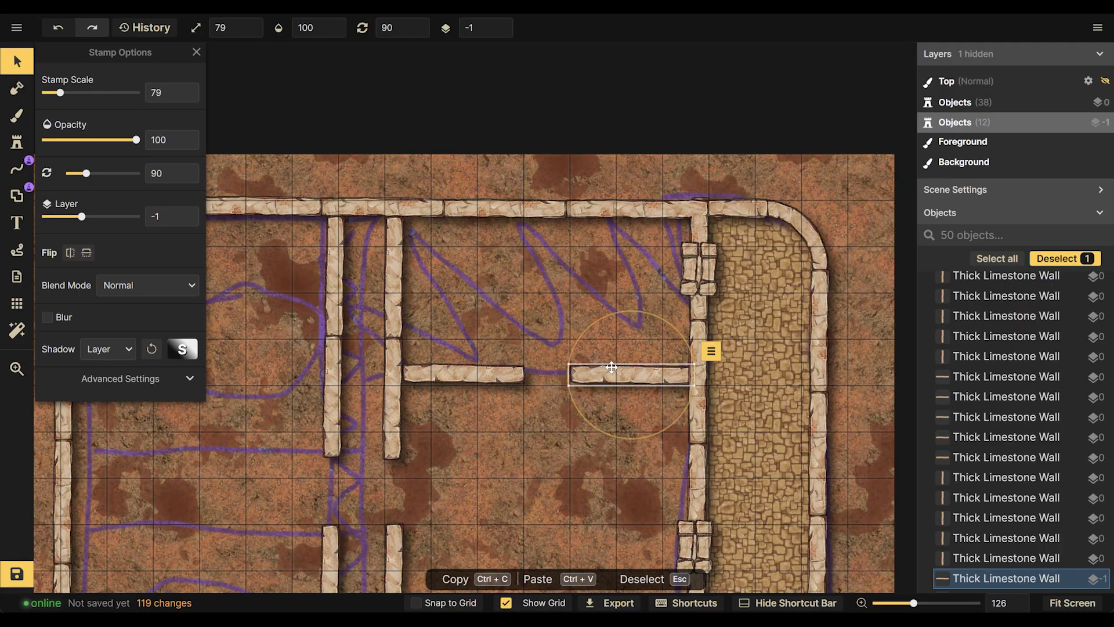
{"action": "left_click", "coordinate": [566, 444]}
{"action": "scroll", "coordinate": [567, 446], "scroll_direction": "down", "scroll_amount": 4}
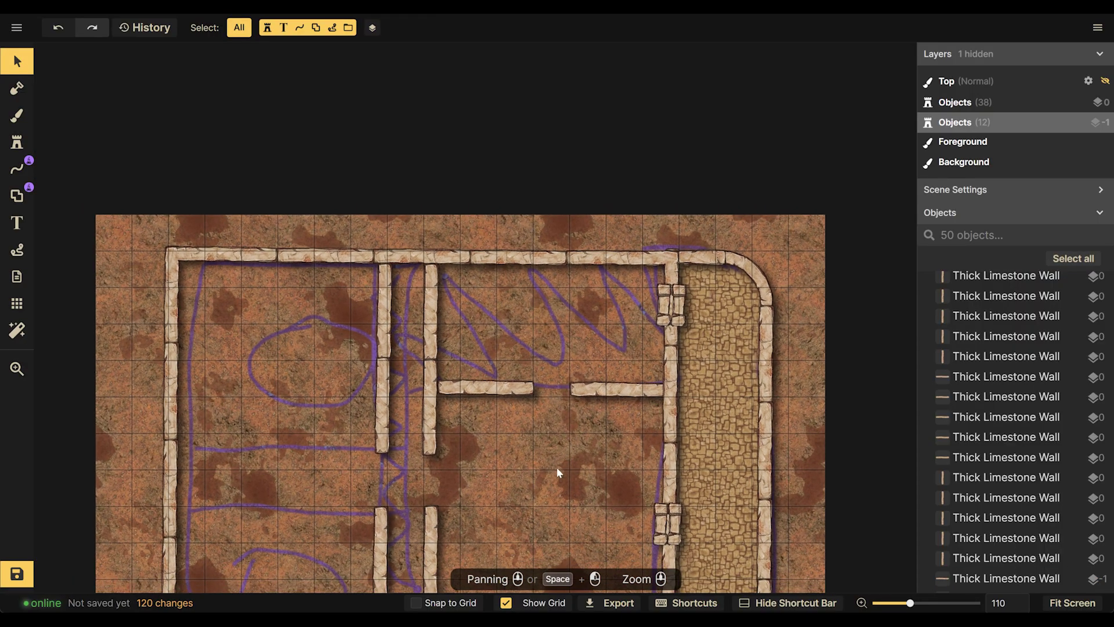
{"action": "scroll", "coordinate": [584, 366], "scroll_direction": "down", "scroll_amount": 1}
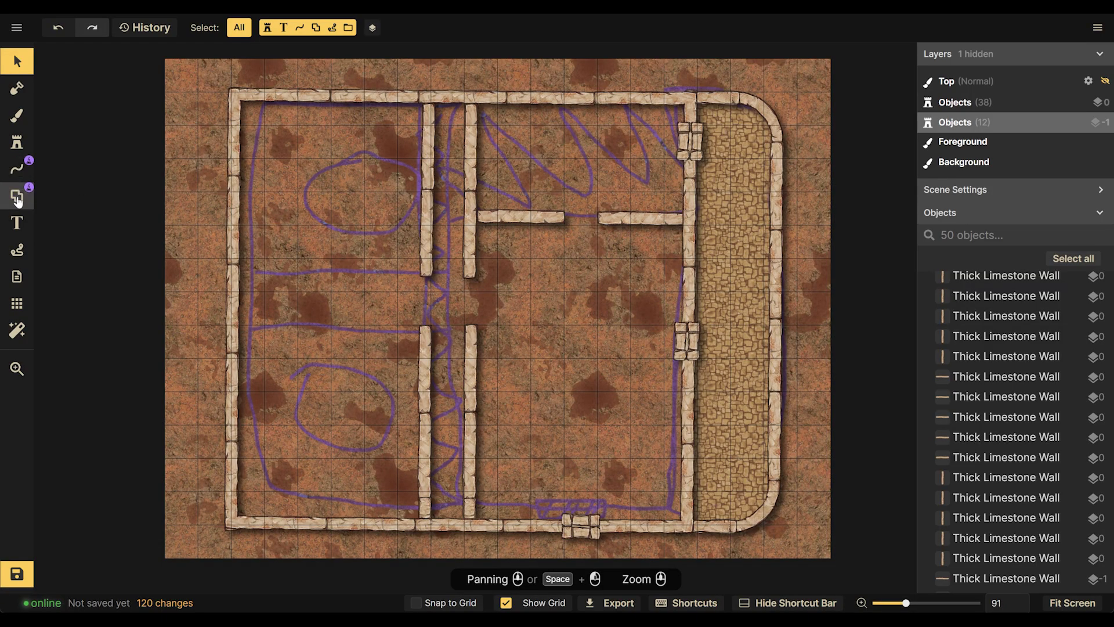
Delete the four straight pieces that form the upper halves of both corridor walls
{"action": "left_click", "coordinate": [428, 273]}
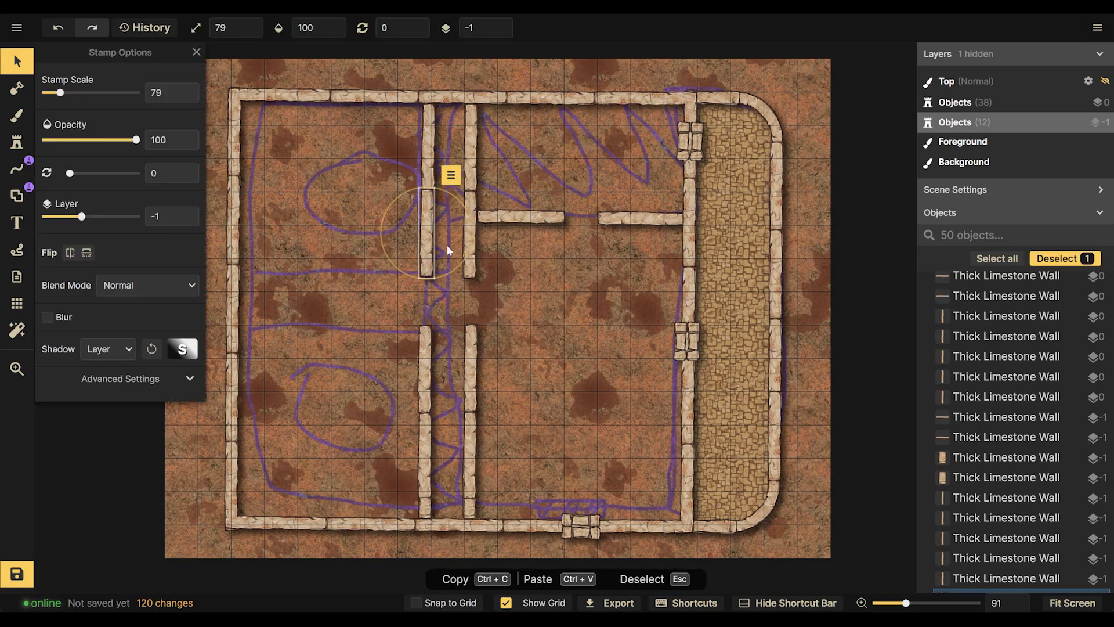
{"action": "scroll", "coordinate": [485, 417], "scroll_direction": "up", "scroll_amount": 2}
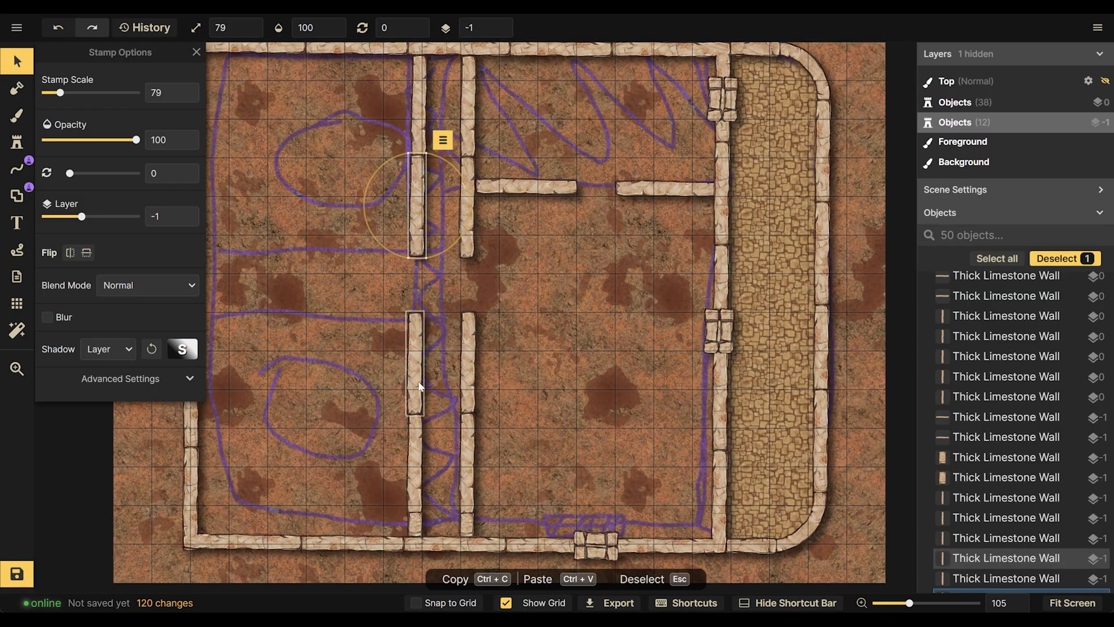
{"action": "left_click", "coordinate": [468, 527]}
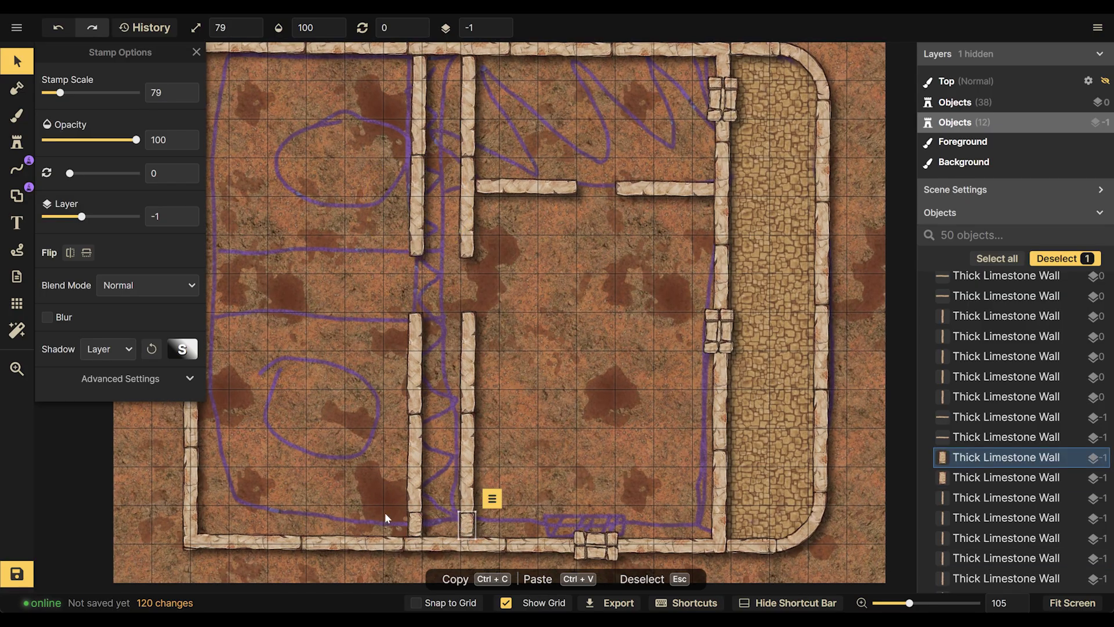
{"action": "key", "text": "Escape"}
{"action": "left_click_drag", "start_coordinate": [388, 130], "coordinate": [464, 166]}
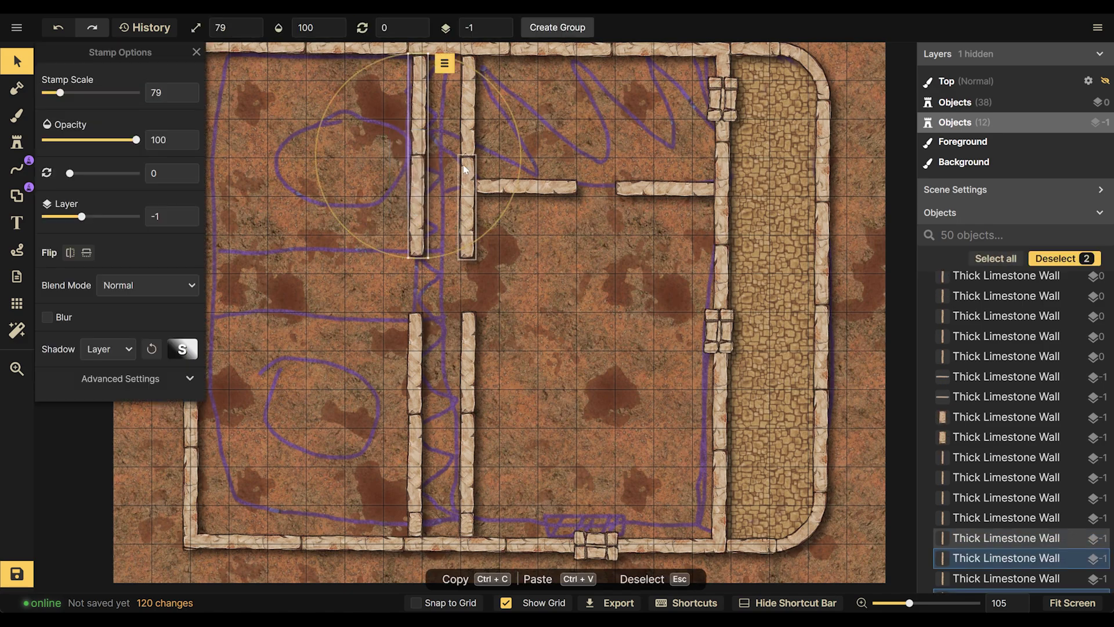
{"action": "key", "text": "Delete"}
{"action": "left_click", "coordinate": [468, 105]}
{"action": "key", "text": "Delete"}
{"action": "left_click", "coordinate": [418, 204]}
{"action": "key", "text": "Delete"}
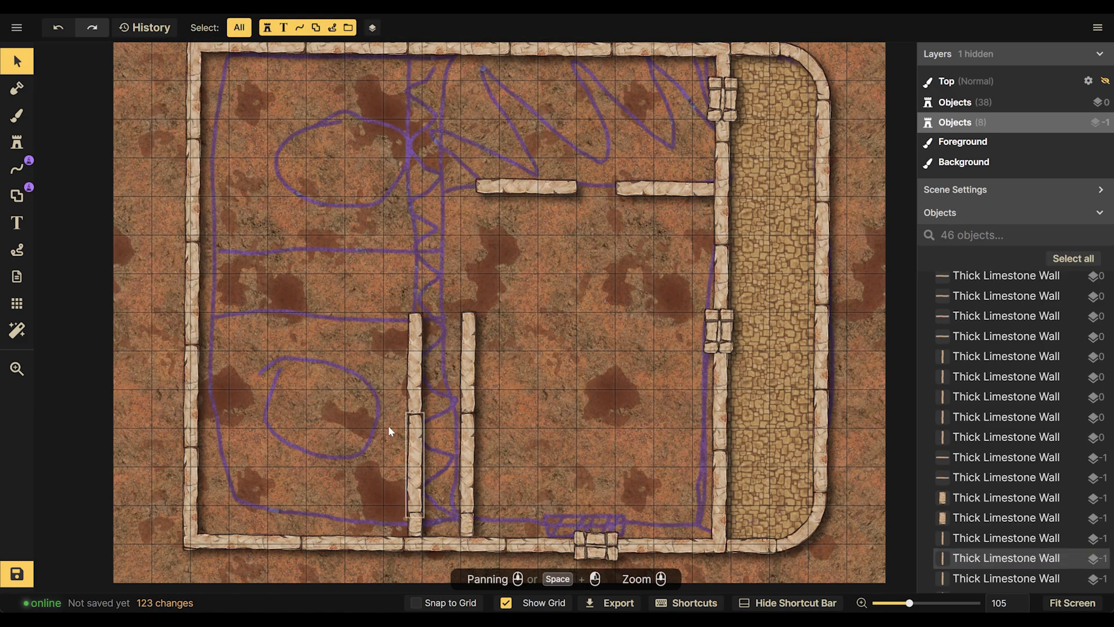
Duplicate the six lower corridor wall pieces, rotate the copy 180° and fit it against the top wall as the upper corridor walls
{"action": "left_click_drag", "start_coordinate": [324, 329], "coordinate": [536, 504]}
{"action": "key", "text": "ctrl+c"}
{"action": "key", "text": "ctrl+v"}
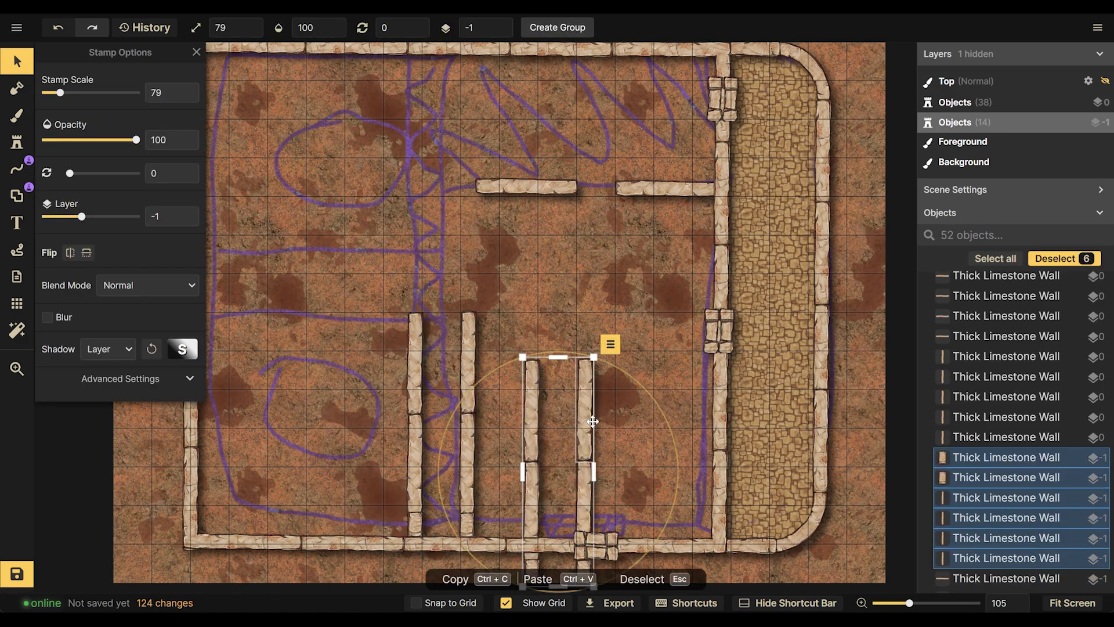
{"action": "left_click_drag", "start_coordinate": [630, 378], "coordinate": [517, 491]}
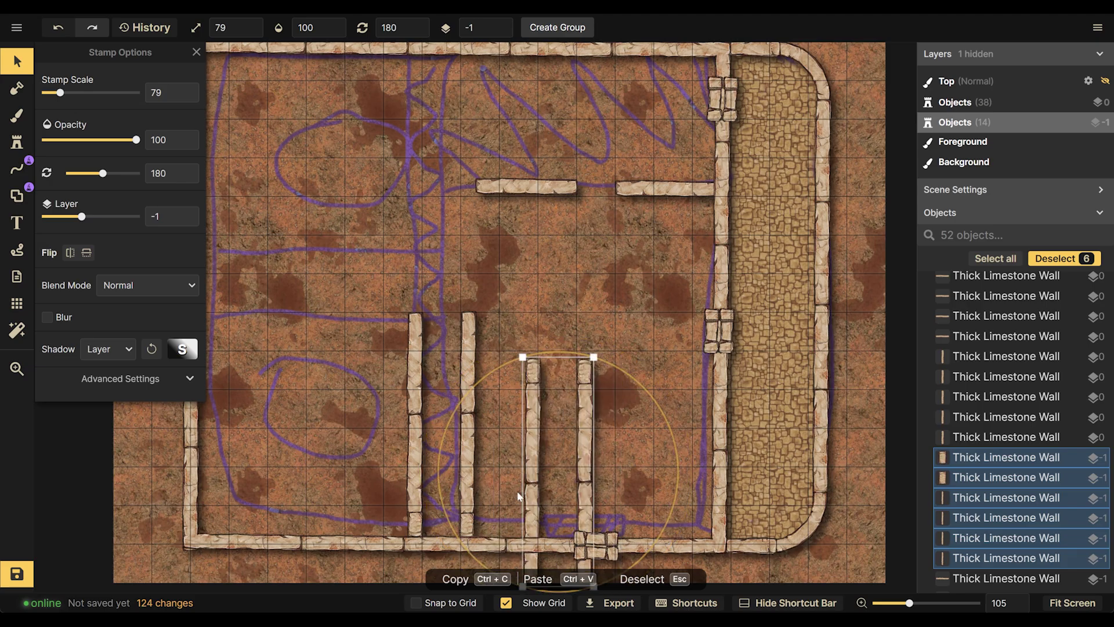
{"action": "scroll", "coordinate": [525, 441], "scroll_direction": "up", "scroll_amount": 1}
{"action": "left_click_drag", "start_coordinate": [539, 273], "coordinate": [530, 428]}
{"action": "left_click_drag", "start_coordinate": [529, 541], "coordinate": [406, 215]}
{"action": "left_click", "coordinate": [584, 398]}
{"action": "scroll", "coordinate": [542, 372], "scroll_direction": "up", "scroll_amount": 4}
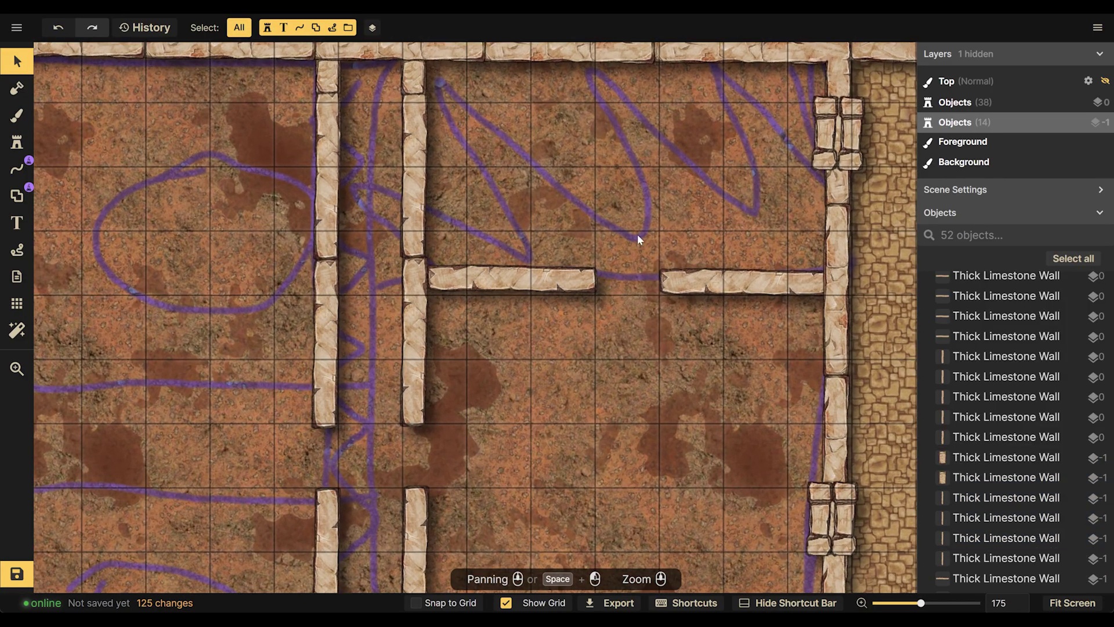
{"action": "scroll", "coordinate": [638, 235], "scroll_direction": "down", "scroll_amount": 2}
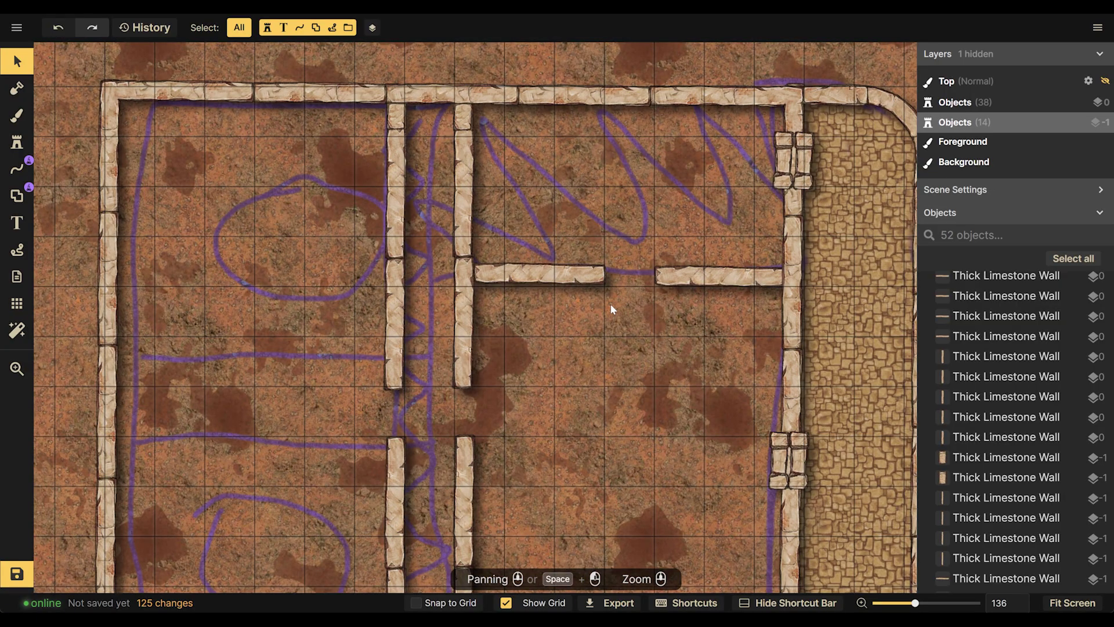
Open the stamp catalog and look through the Fantasy Battlemaps windows, books, containers and decor categories for usable stamps
{"action": "left_click", "coordinate": [16, 142]}
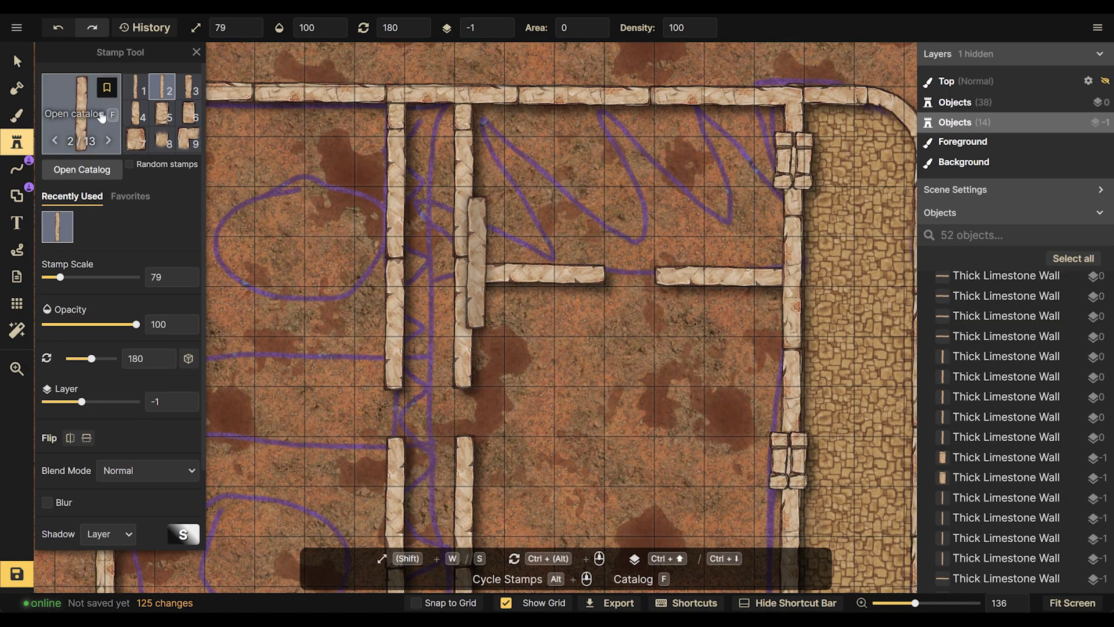
{"action": "left_click", "coordinate": [109, 168]}
{"action": "scroll", "coordinate": [417, 250], "scroll_direction": "down", "scroll_amount": 5}
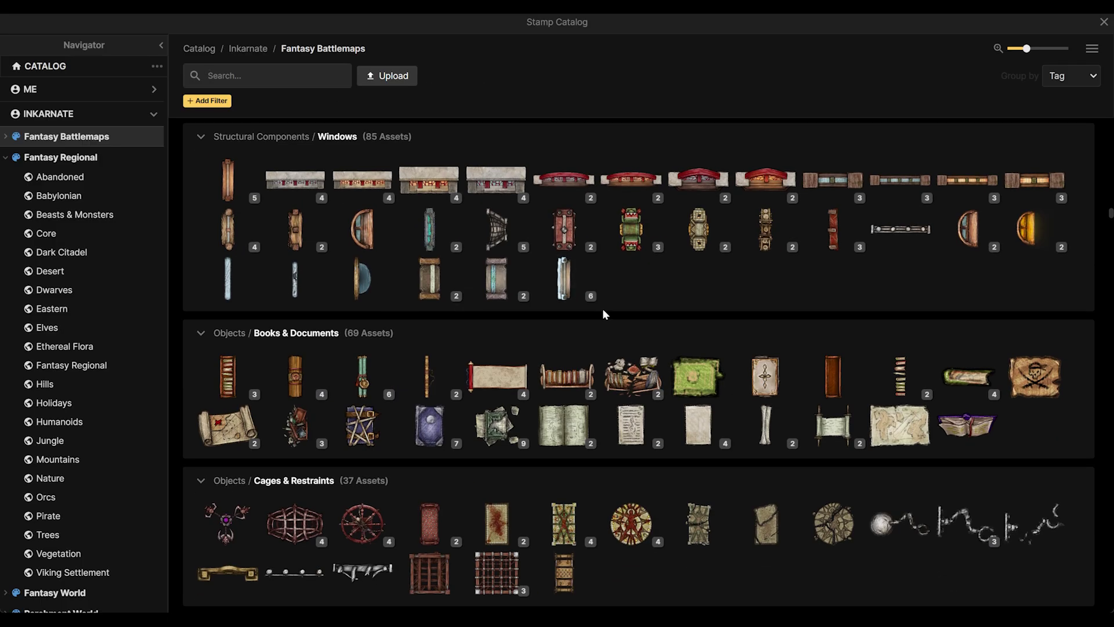
{"action": "scroll", "coordinate": [805, 333], "scroll_direction": "down", "scroll_amount": 12}
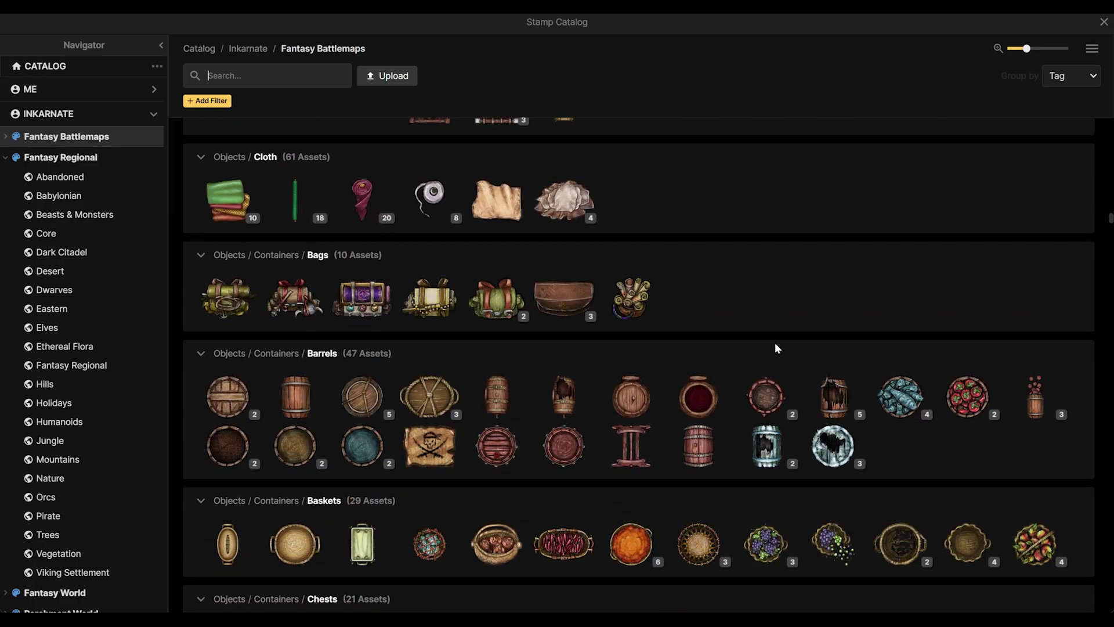
{"action": "scroll", "coordinate": [635, 344], "scroll_direction": "down", "scroll_amount": 10}
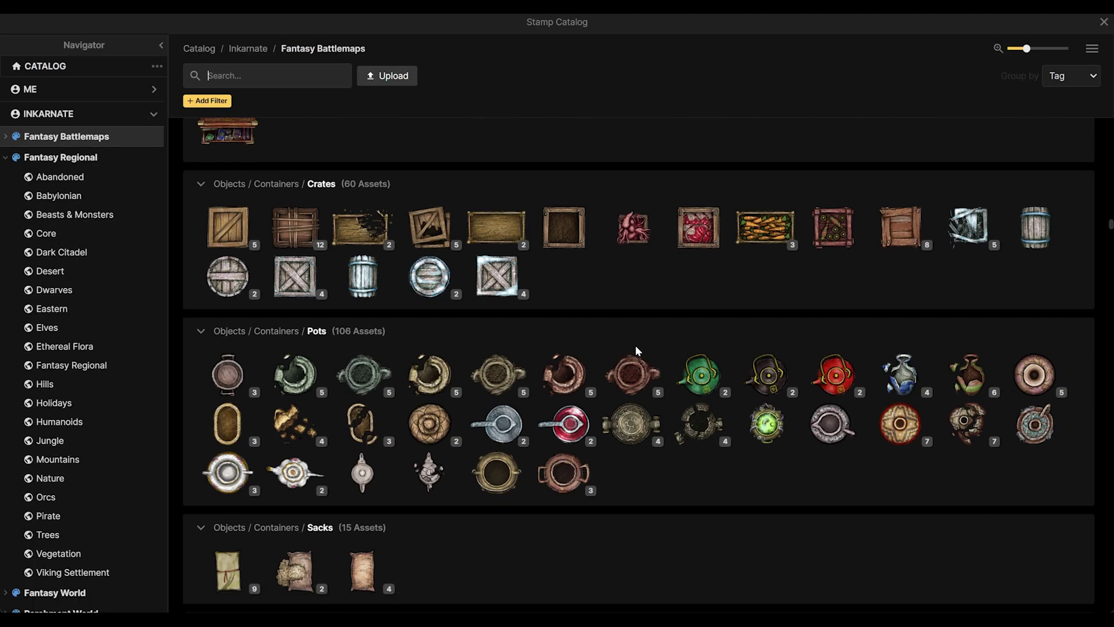
{"action": "scroll", "coordinate": [640, 353], "scroll_direction": "down", "scroll_amount": 10}
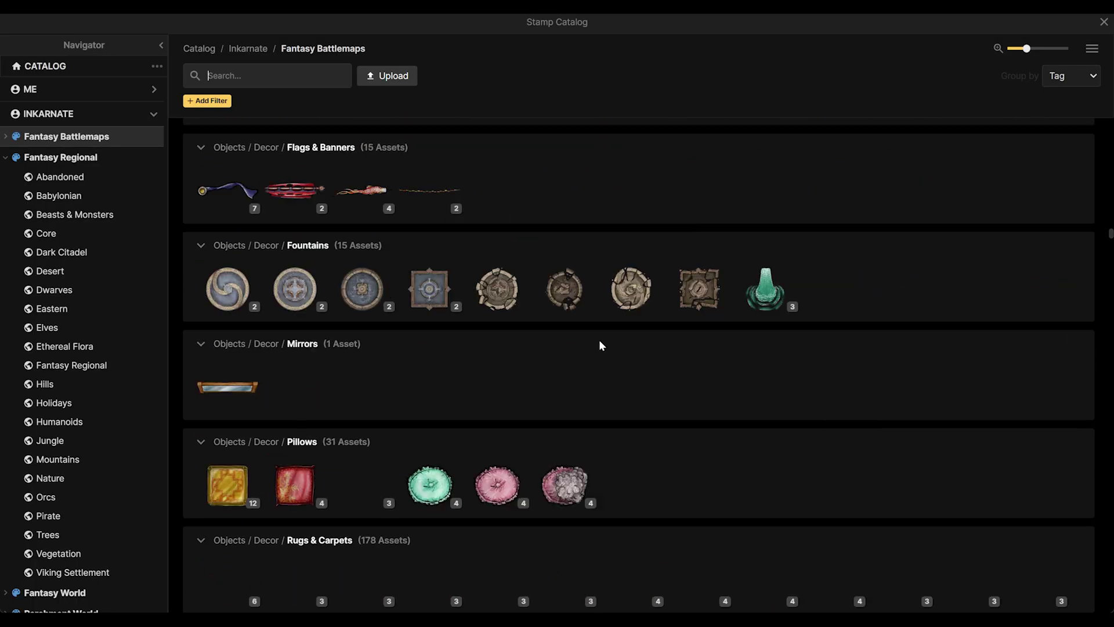
{"action": "scroll", "coordinate": [583, 340], "scroll_direction": "down", "scroll_amount": 5}
{"action": "scroll", "coordinate": [669, 307], "scroll_direction": "down", "scroll_amount": 10}
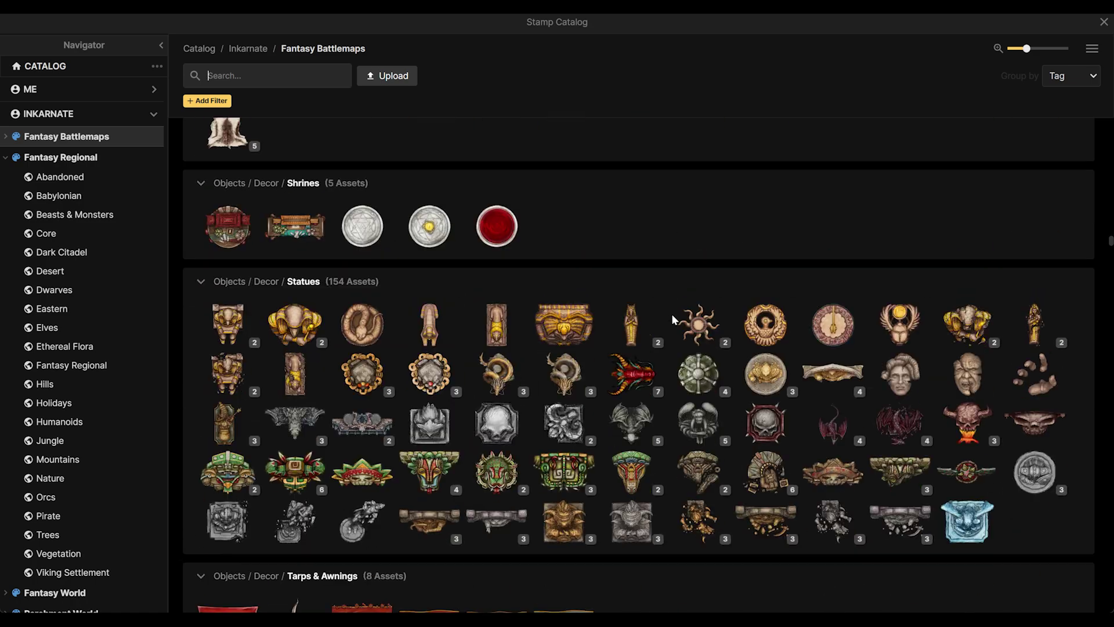
{"action": "scroll", "coordinate": [677, 316], "scroll_direction": "down", "scroll_amount": 3}
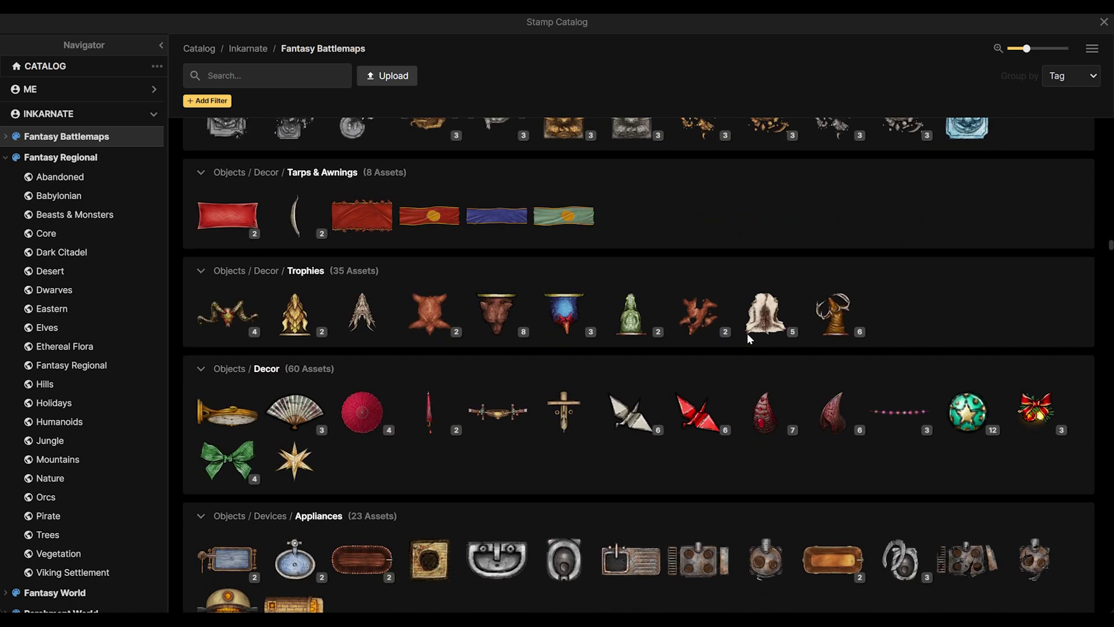
Look through the devices, food and drinks, furniture and gear categories of the Fantasy Battlemaps stamps
{"action": "scroll", "coordinate": [686, 259], "scroll_direction": "down", "scroll_amount": 5}
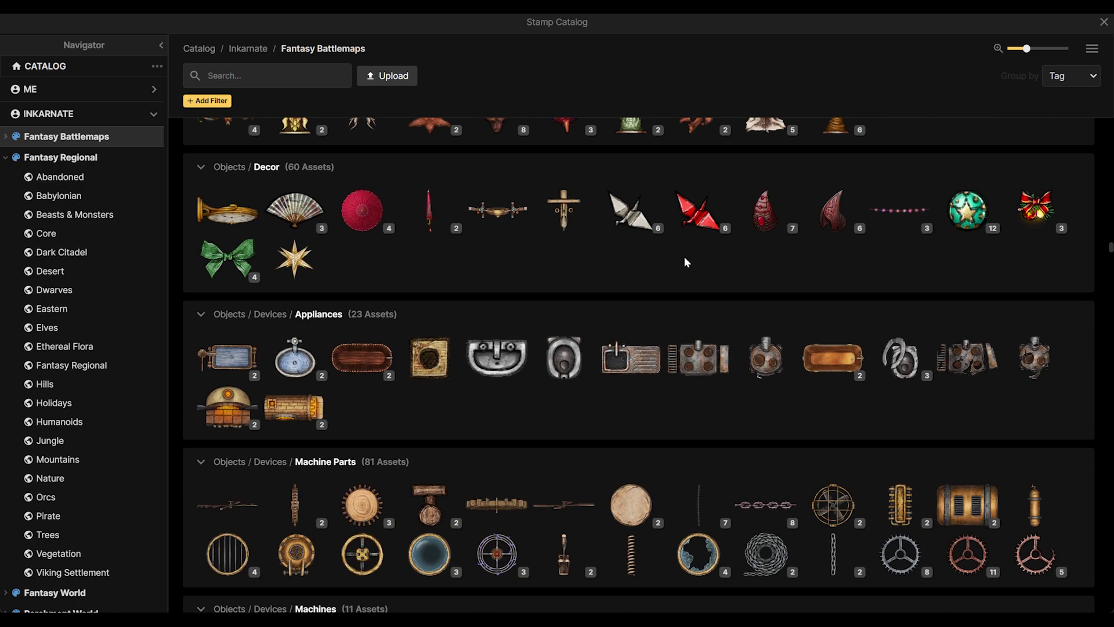
{"action": "scroll", "coordinate": [679, 270], "scroll_direction": "down", "scroll_amount": 3}
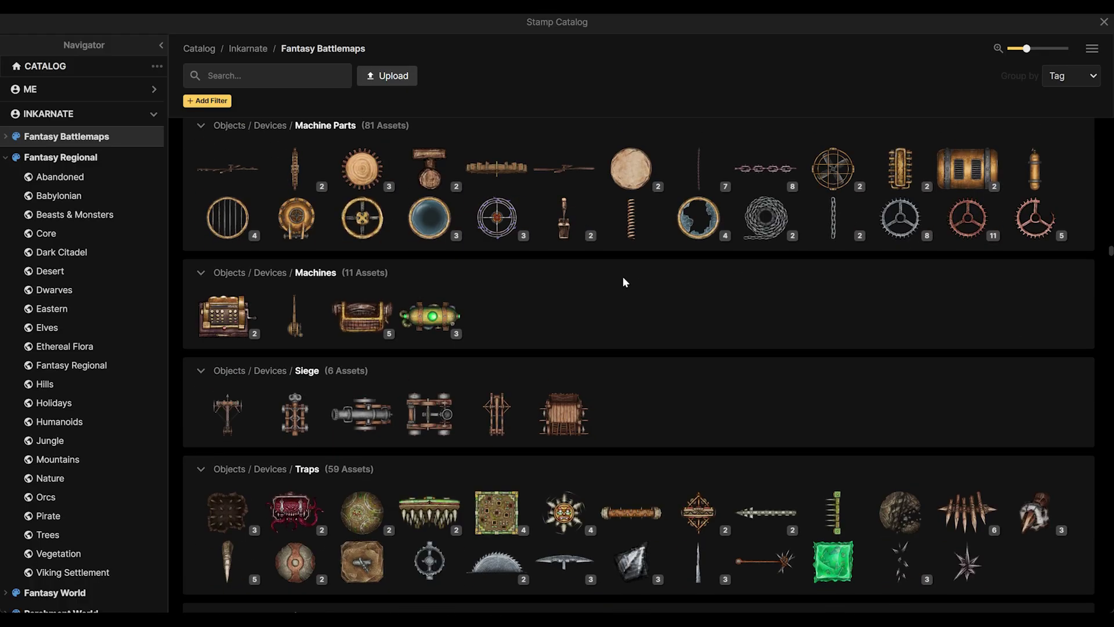
{"action": "scroll", "coordinate": [647, 280], "scroll_direction": "down", "scroll_amount": 6}
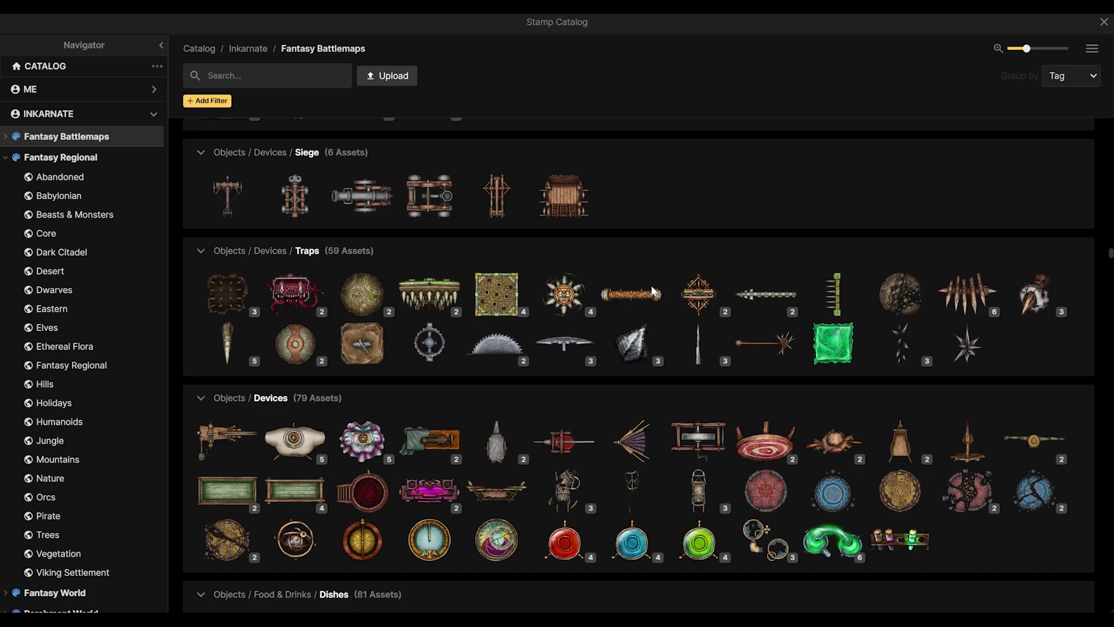
{"action": "scroll", "coordinate": [655, 292], "scroll_direction": "down", "scroll_amount": 15}
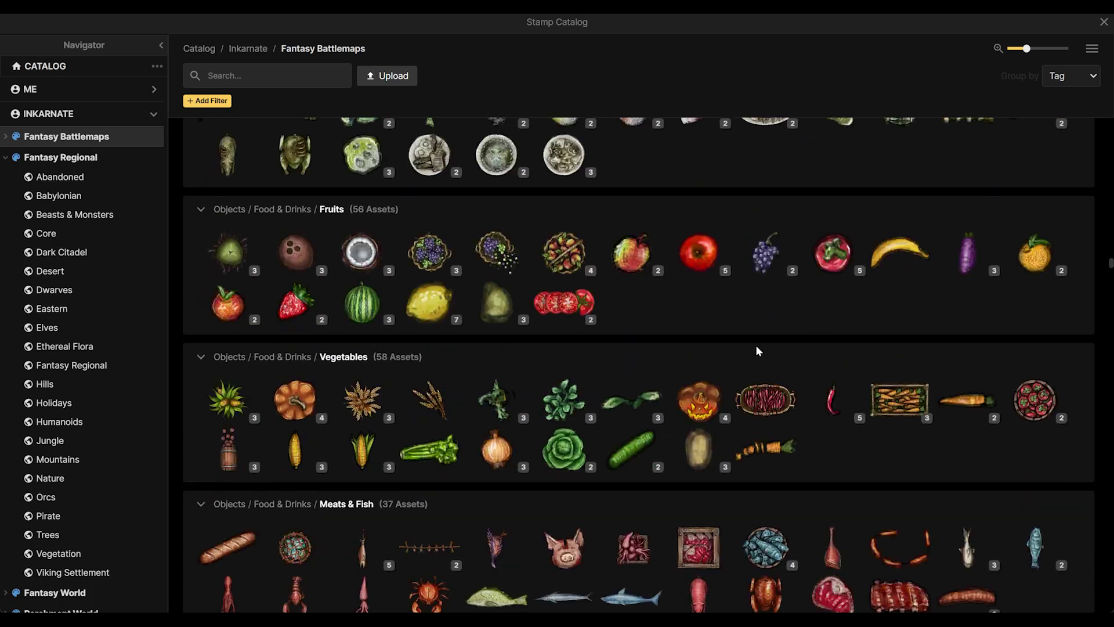
{"action": "scroll", "coordinate": [747, 360], "scroll_direction": "down", "scroll_amount": 4}
{"action": "scroll", "coordinate": [847, 406], "scroll_direction": "down", "scroll_amount": 4}
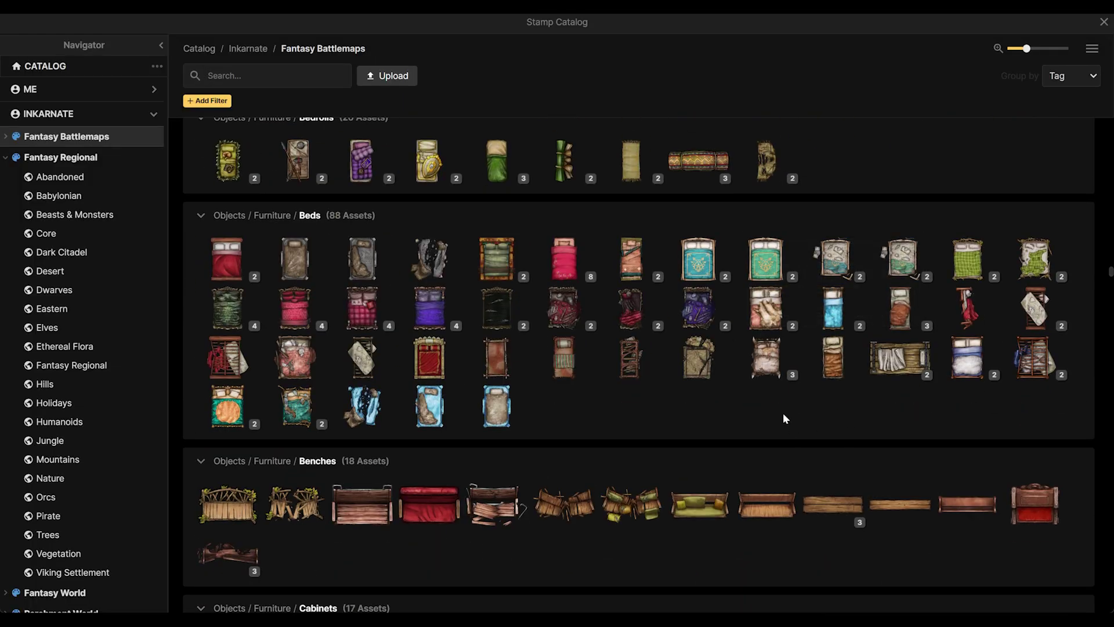
{"action": "scroll", "coordinate": [783, 415], "scroll_direction": "down", "scroll_amount": 3}
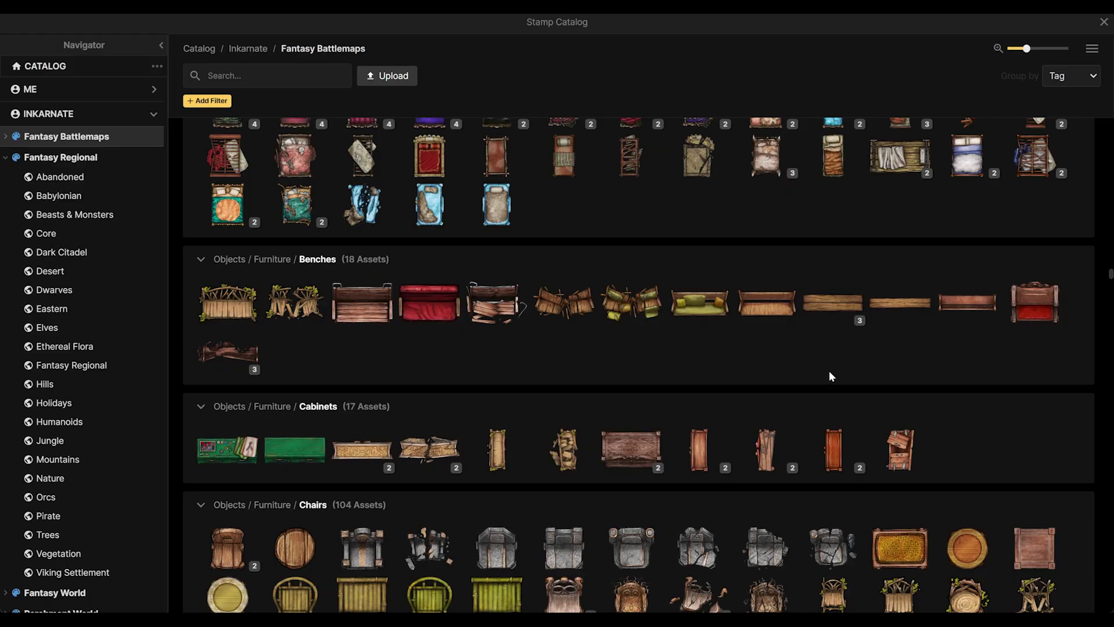
{"action": "scroll", "coordinate": [1005, 374], "scroll_direction": "down", "scroll_amount": 4}
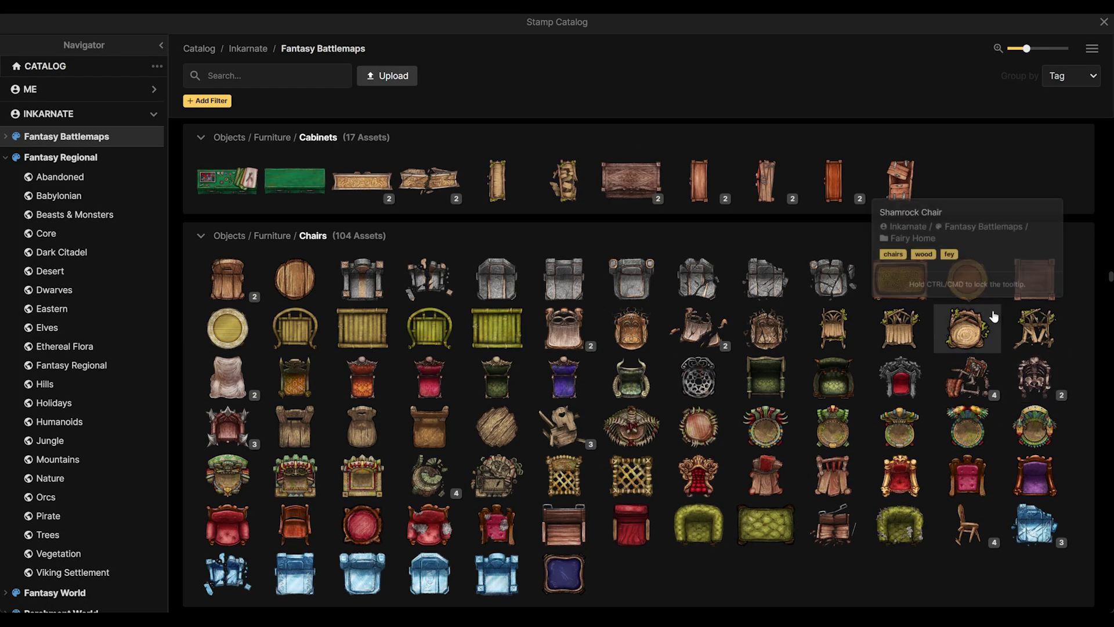
{"action": "scroll", "coordinate": [695, 343], "scroll_direction": "down", "scroll_amount": 7}
{"action": "scroll", "coordinate": [695, 343], "scroll_direction": "down", "scroll_amount": 7}
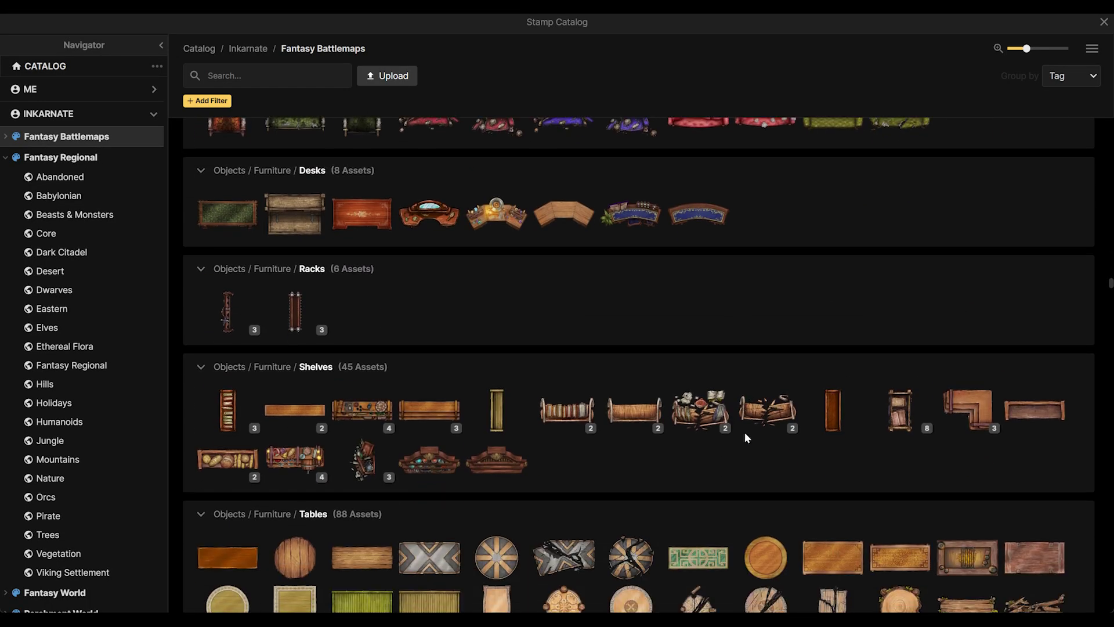
{"action": "scroll", "coordinate": [736, 426], "scroll_direction": "down", "scroll_amount": 7}
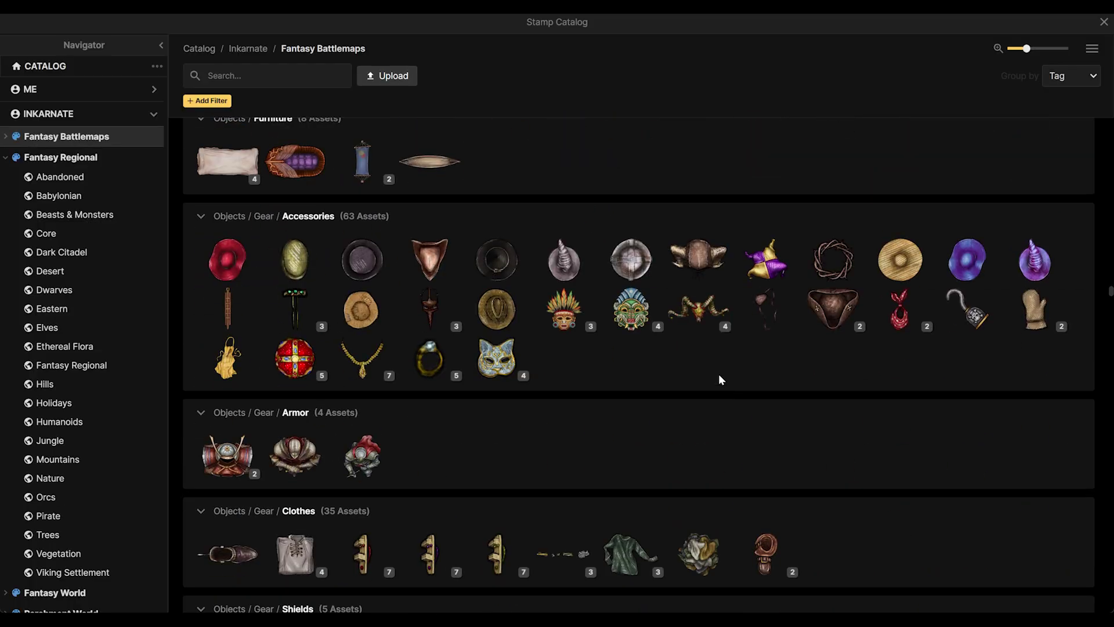
{"action": "scroll", "coordinate": [721, 367], "scroll_direction": "down", "scroll_amount": 3}
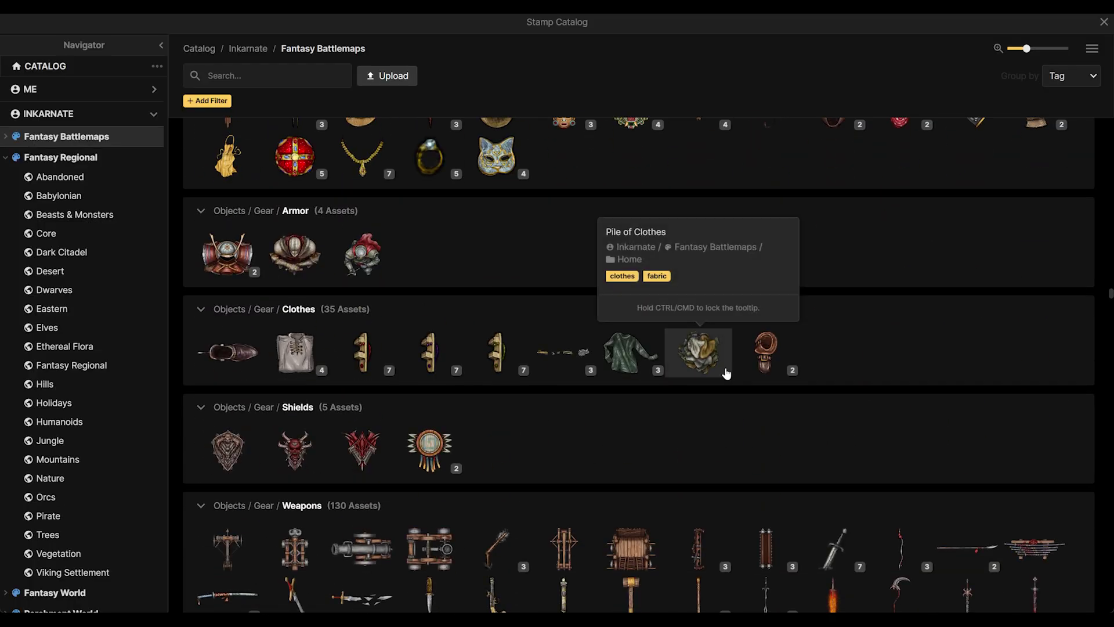
{"action": "scroll", "coordinate": [681, 388], "scroll_direction": "down", "scroll_amount": 2}
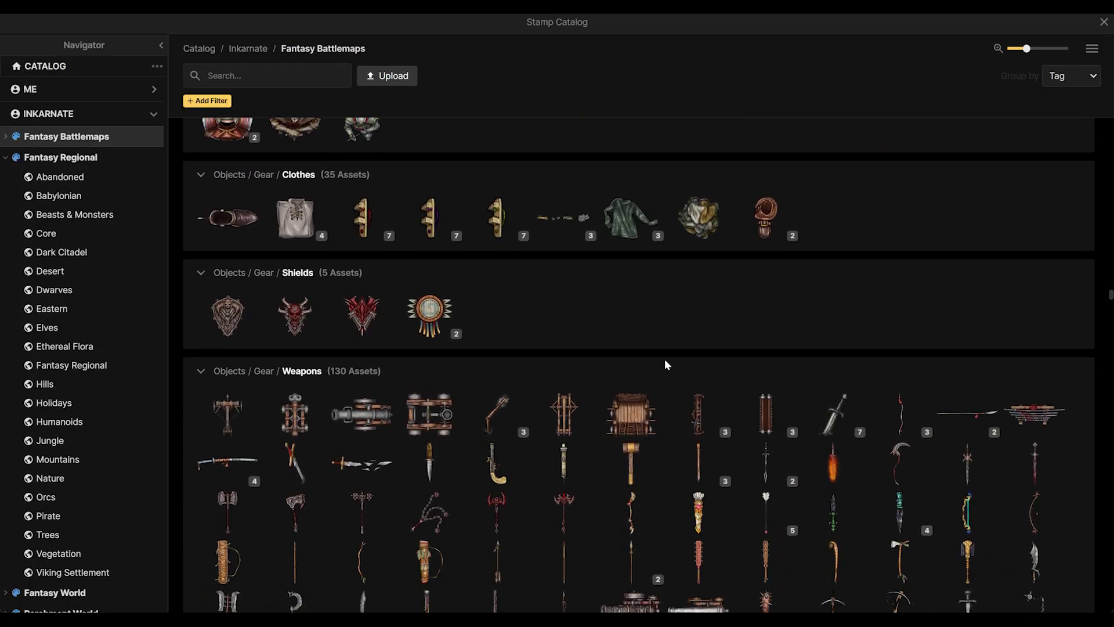
Examine the light source stamps, including candles and sconces, and the musical instruments, planks, and ropes and nets
{"action": "scroll", "coordinate": [665, 372], "scroll_direction": "down", "scroll_amount": 12}
{"action": "scroll", "coordinate": [736, 385], "scroll_direction": "down", "scroll_amount": 3}
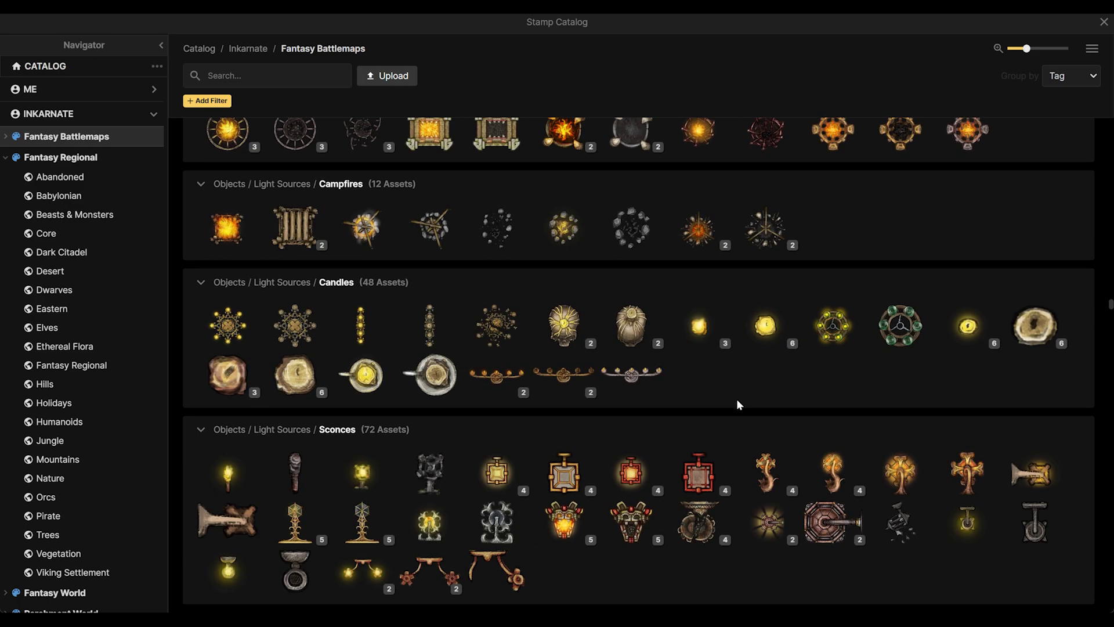
{"action": "scroll", "coordinate": [730, 368], "scroll_direction": "down", "scroll_amount": 1}
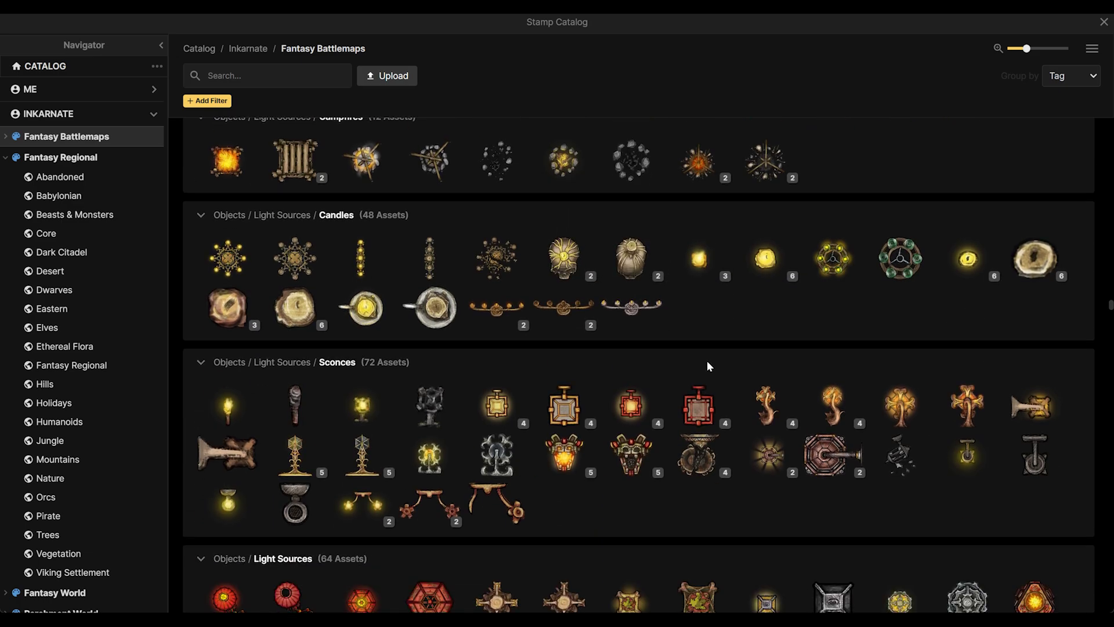
{"action": "scroll", "coordinate": [748, 343], "scroll_direction": "down", "scroll_amount": 1}
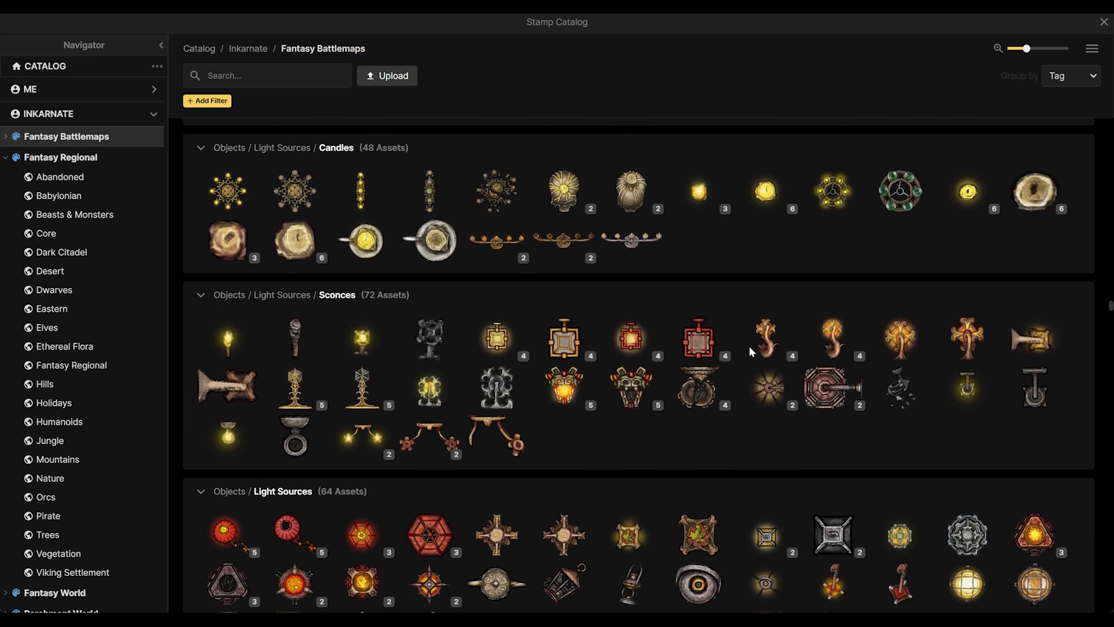
{"action": "scroll", "coordinate": [749, 352], "scroll_direction": "down", "scroll_amount": 5}
{"action": "scroll", "coordinate": [751, 356], "scroll_direction": "up", "scroll_amount": 1}
{"action": "scroll", "coordinate": [754, 375], "scroll_direction": "down", "scroll_amount": 3}
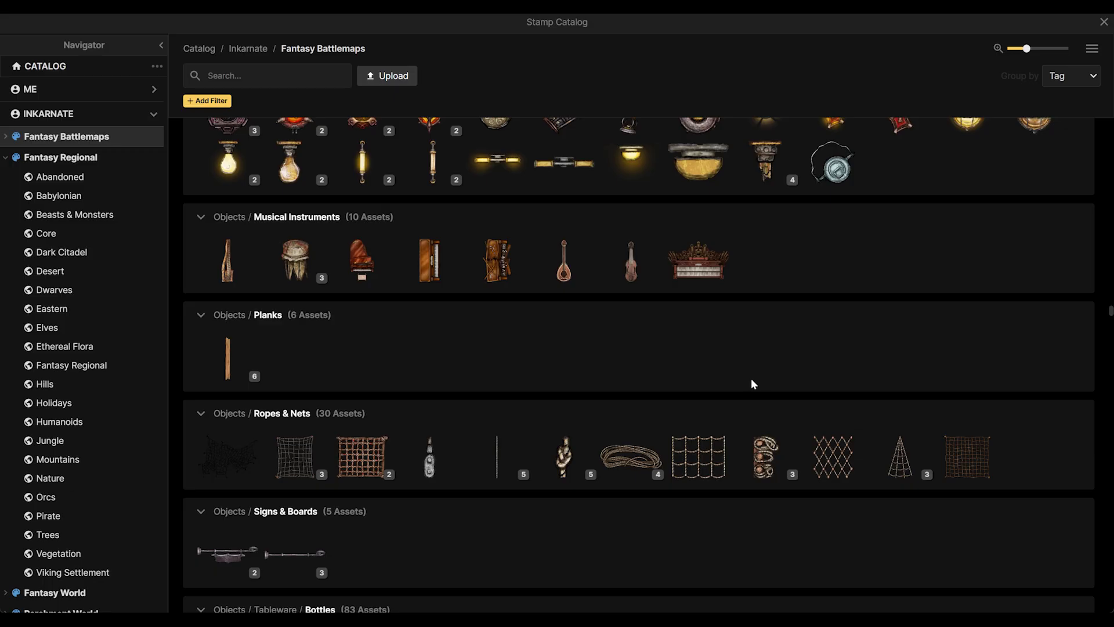
{"action": "scroll", "coordinate": [751, 380], "scroll_direction": "down", "scroll_amount": 4}
Go back to the structural components and examine the fireplaces, doors and arches, plus the structures from wells to houses
{"action": "middle_click", "coordinate": [697, 590]}
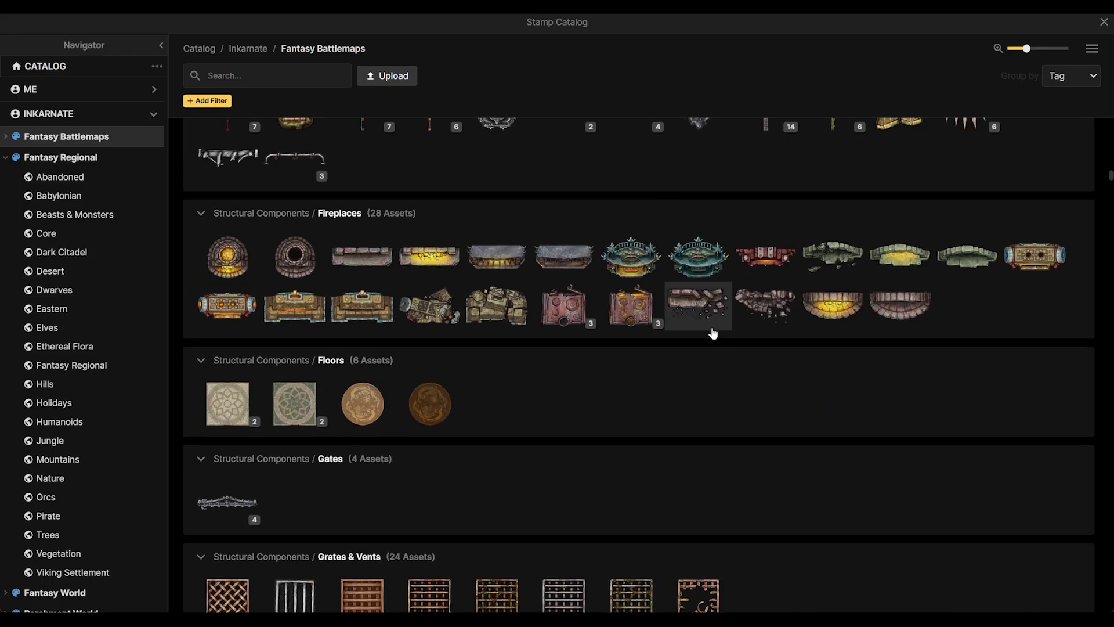
{"action": "scroll", "coordinate": [738, 290], "scroll_direction": "up", "scroll_amount": 5}
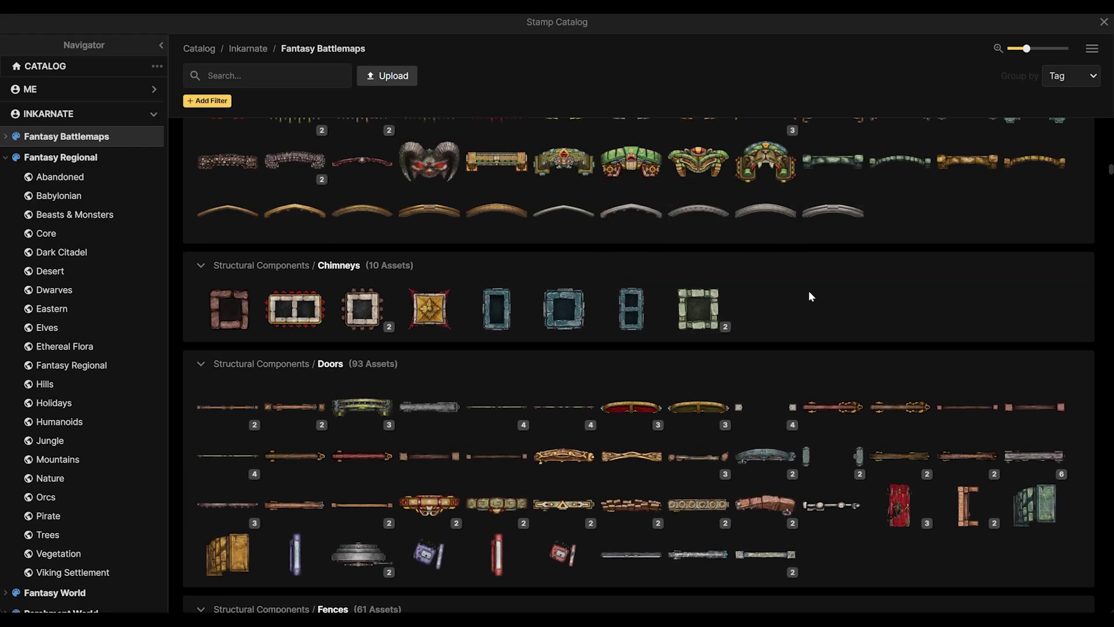
{"action": "scroll", "coordinate": [809, 301], "scroll_direction": "up", "scroll_amount": 3}
{"action": "scroll", "coordinate": [810, 313], "scroll_direction": "down", "scroll_amount": 4}
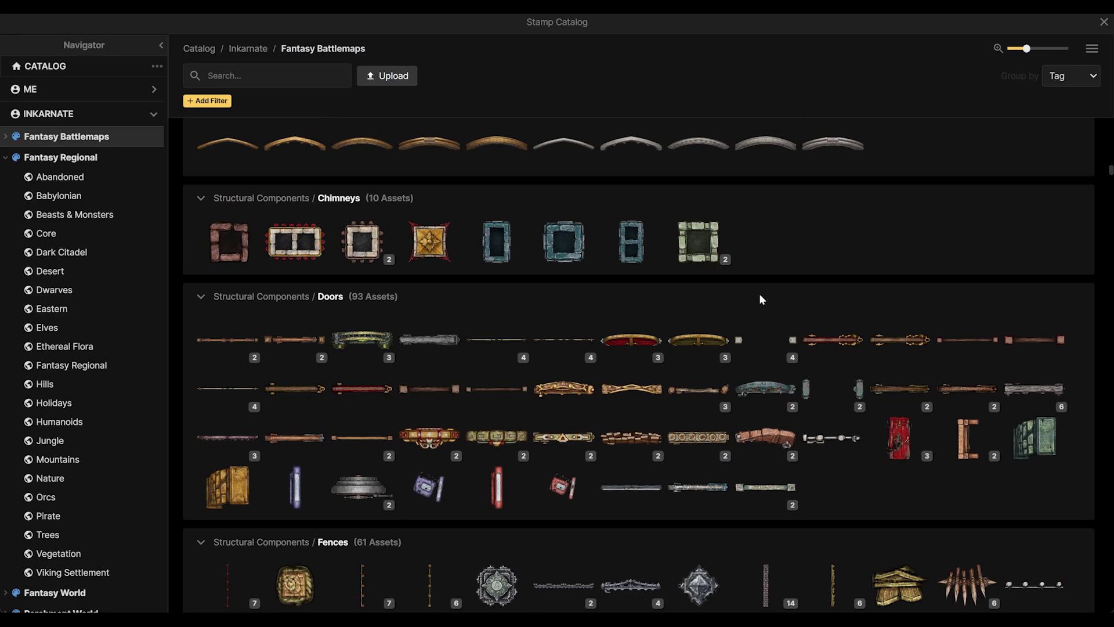
{"action": "scroll", "coordinate": [759, 293], "scroll_direction": "up", "scroll_amount": 1}
{"action": "scroll", "coordinate": [714, 294], "scroll_direction": "up", "scroll_amount": 4}
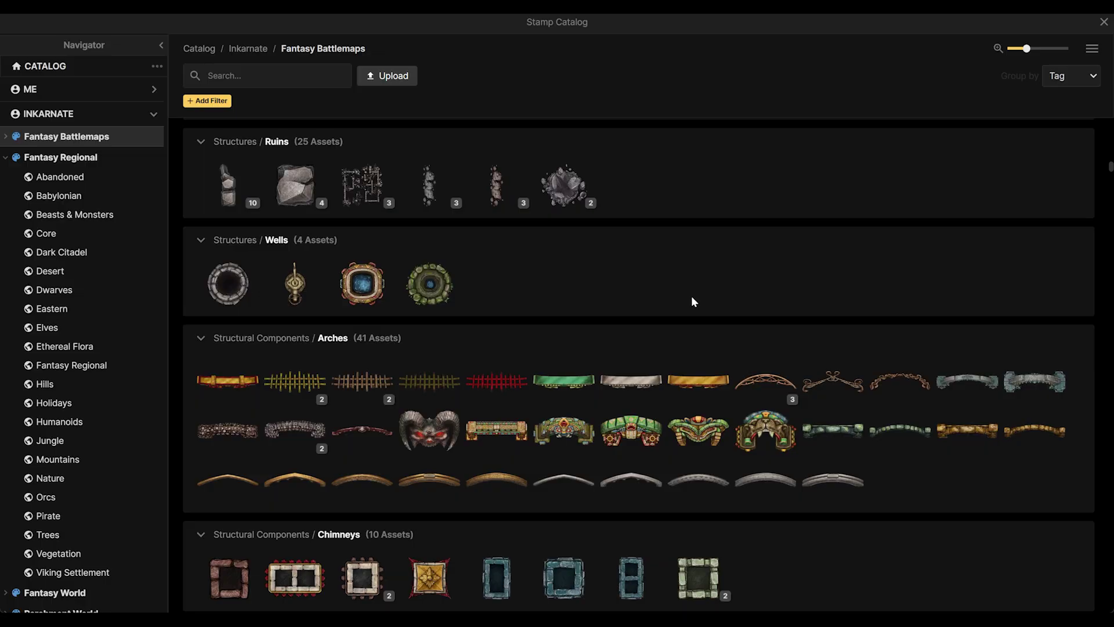
{"action": "scroll", "coordinate": [679, 307], "scroll_direction": "up", "scroll_amount": 4}
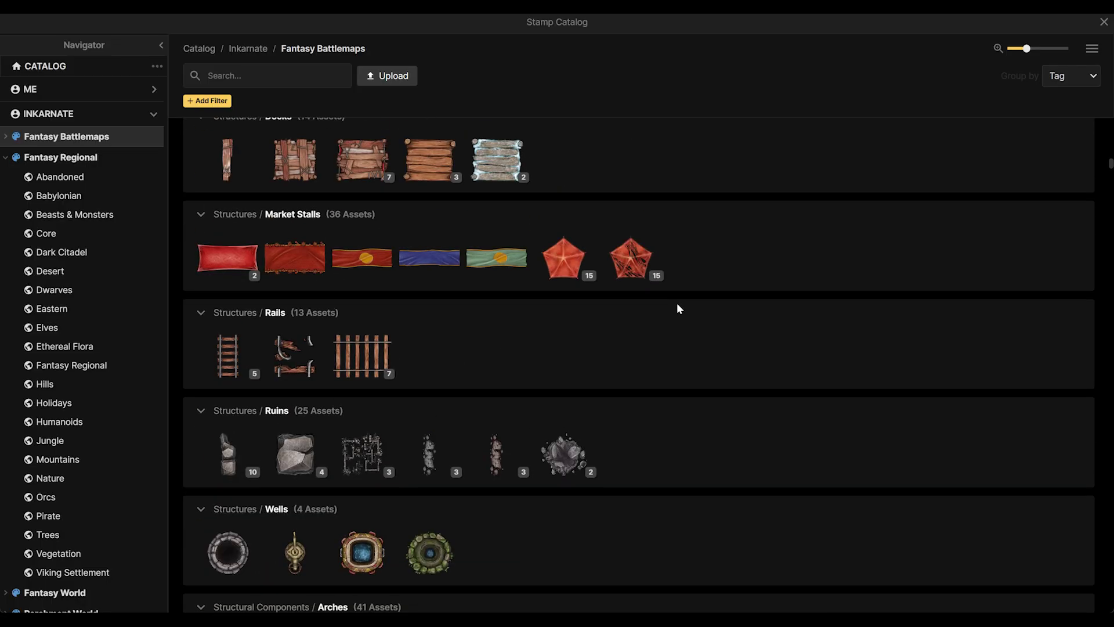
{"action": "scroll", "coordinate": [670, 312], "scroll_direction": "up", "scroll_amount": 3}
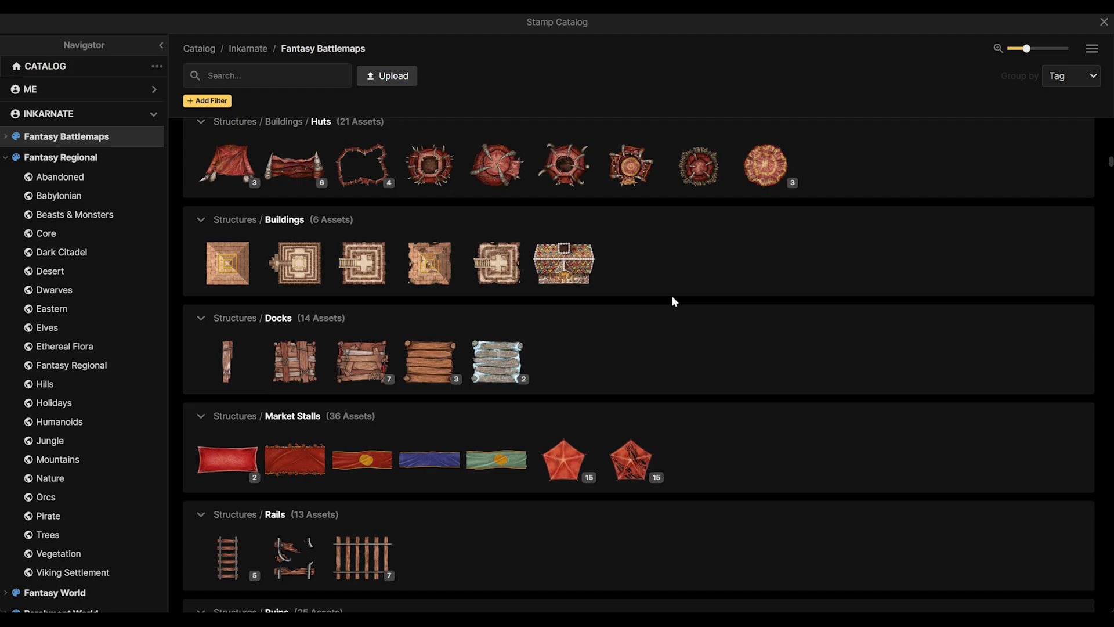
{"action": "scroll", "coordinate": [671, 295], "scroll_direction": "up", "scroll_amount": 3}
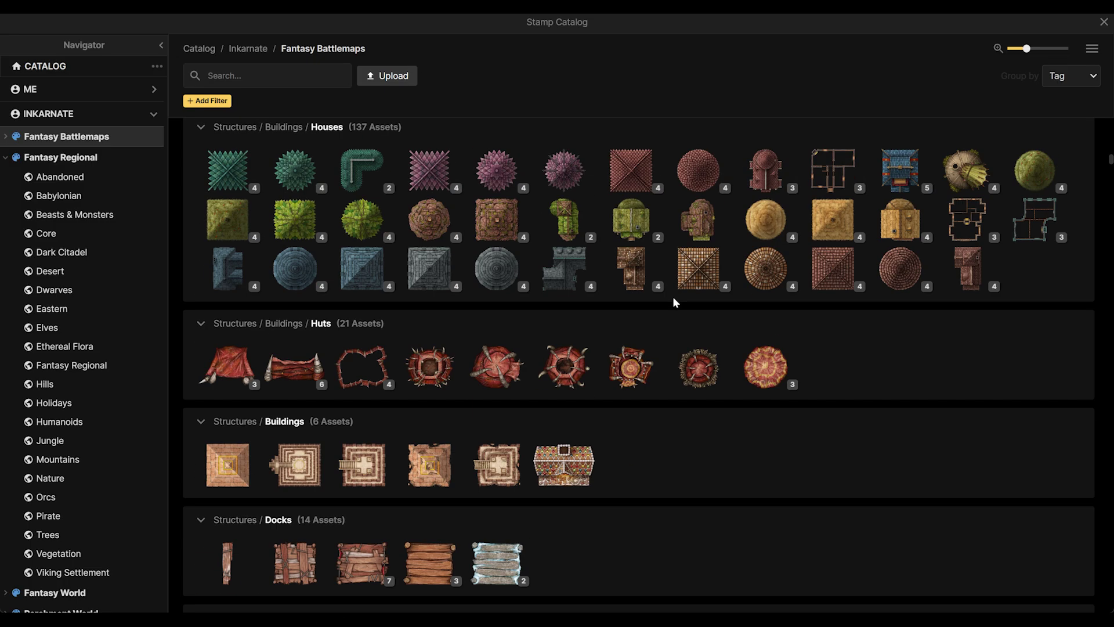
Look back through the bridges, effects, plants, water and terrain categories of the Fantasy Battlemaps stamps
{"action": "scroll", "coordinate": [693, 326], "scroll_direction": "up", "scroll_amount": 6}
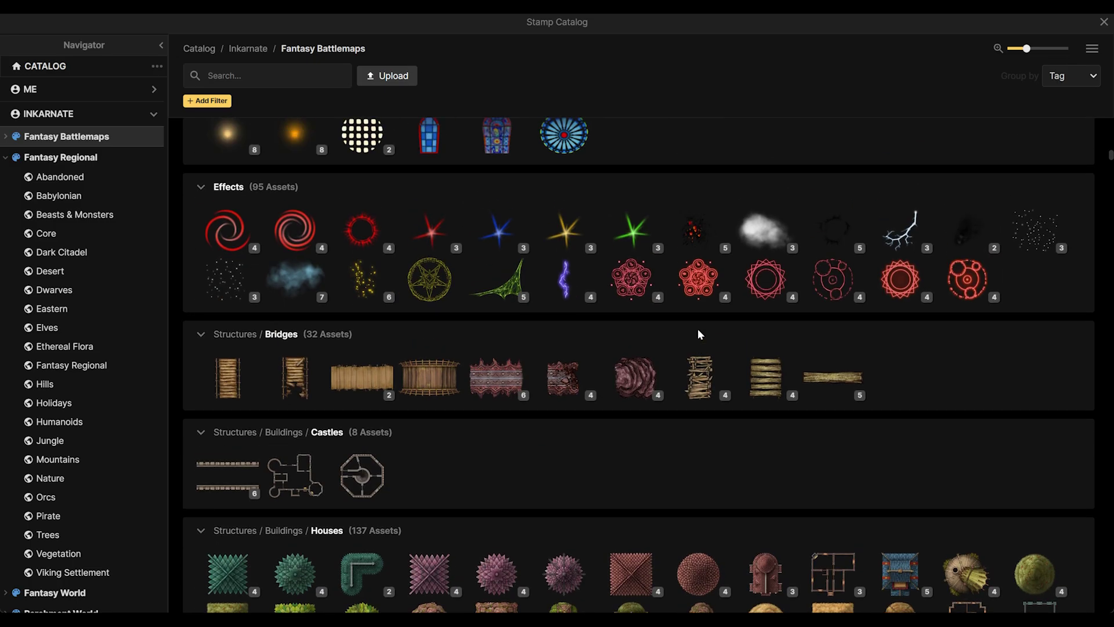
{"action": "scroll", "coordinate": [532, 326], "scroll_direction": "up", "scroll_amount": 4}
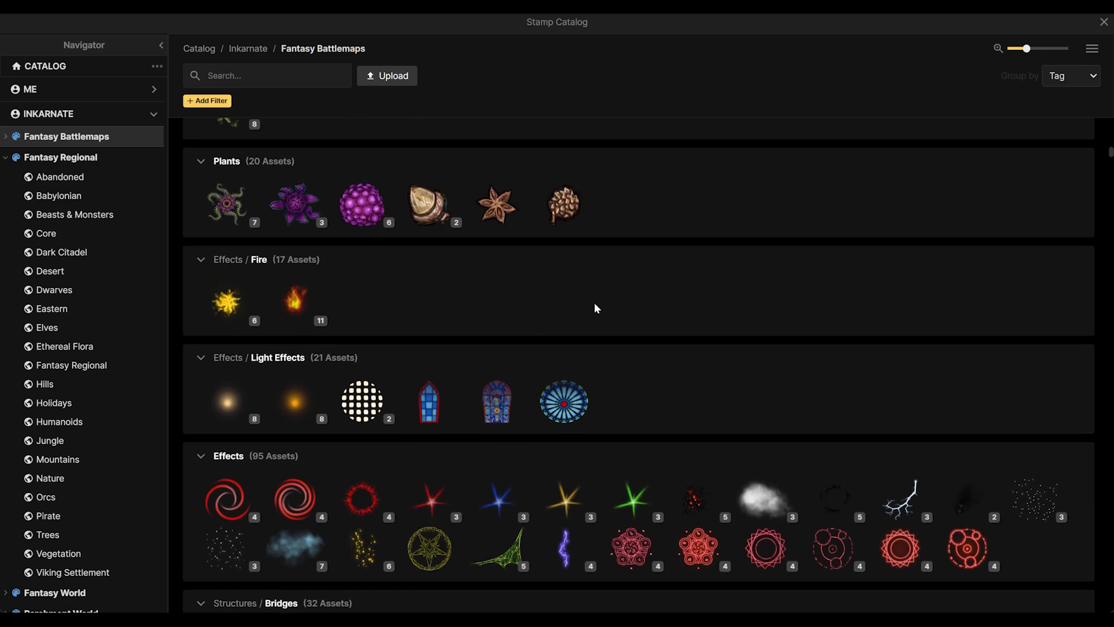
{"action": "scroll", "coordinate": [588, 319], "scroll_direction": "up", "scroll_amount": 6}
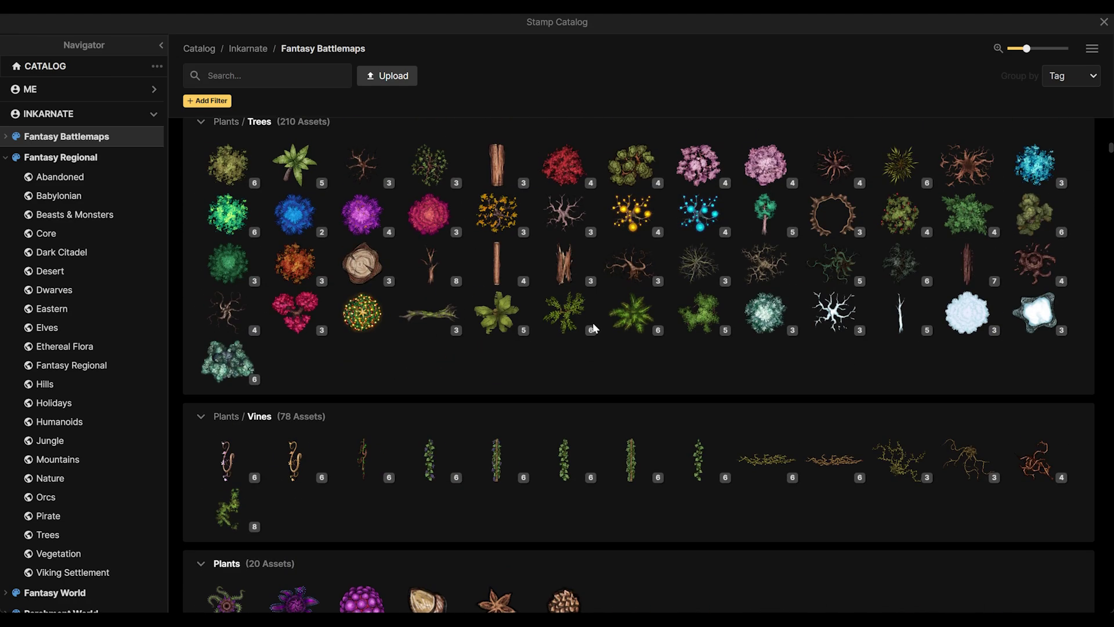
{"action": "scroll", "coordinate": [590, 323], "scroll_direction": "up", "scroll_amount": 3}
{"action": "scroll", "coordinate": [736, 290], "scroll_direction": "up", "scroll_amount": 12}
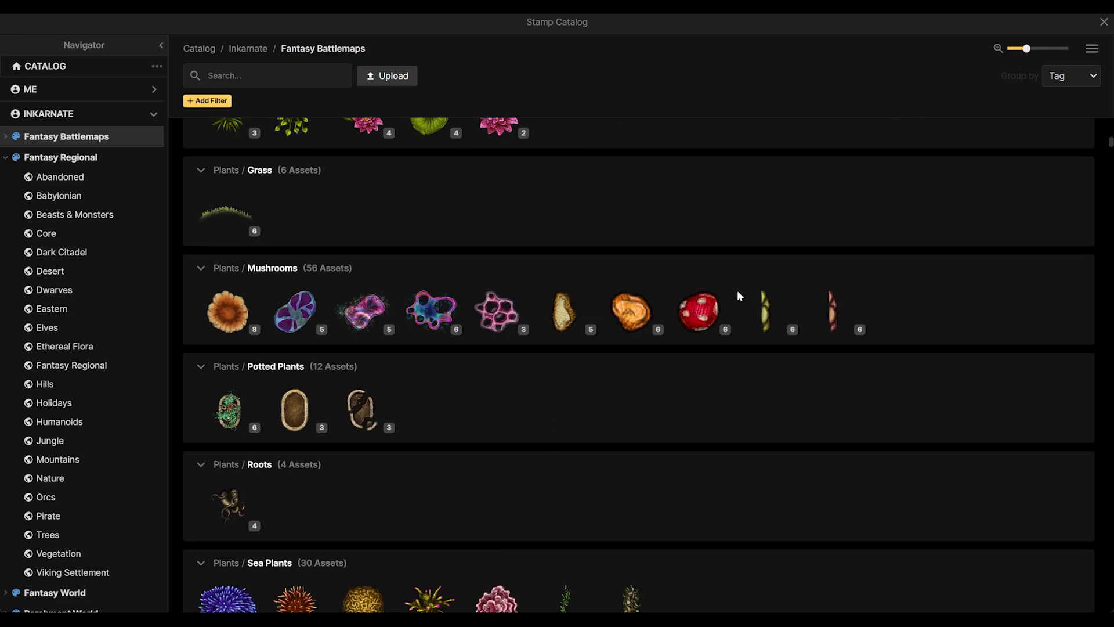
{"action": "scroll", "coordinate": [688, 290], "scroll_direction": "up", "scroll_amount": 16}
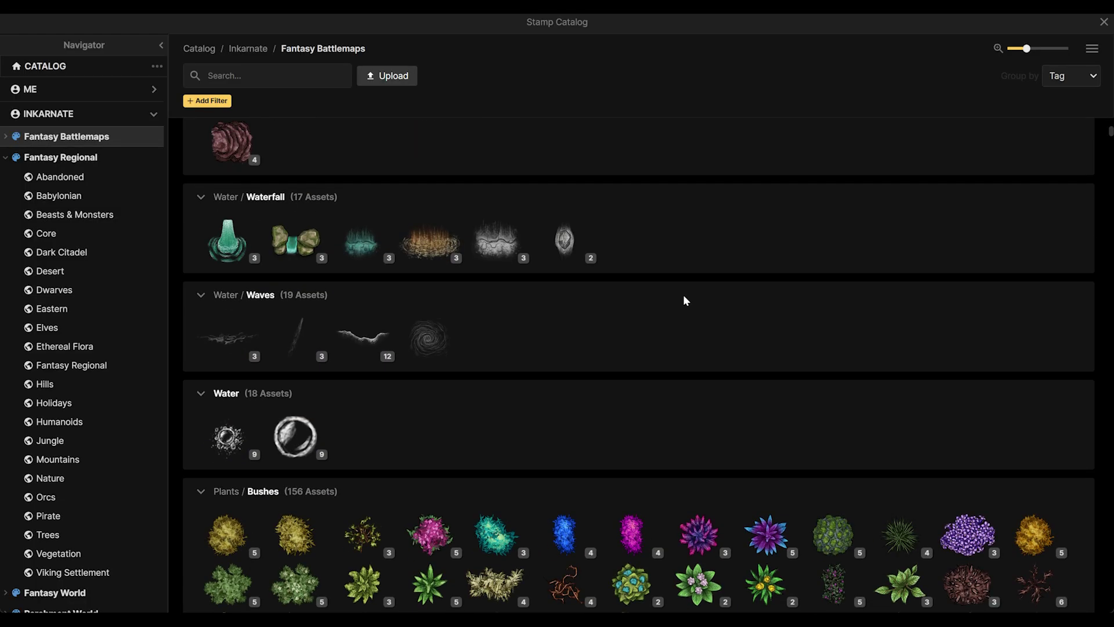
{"action": "scroll", "coordinate": [683, 298], "scroll_direction": "up", "scroll_amount": 4}
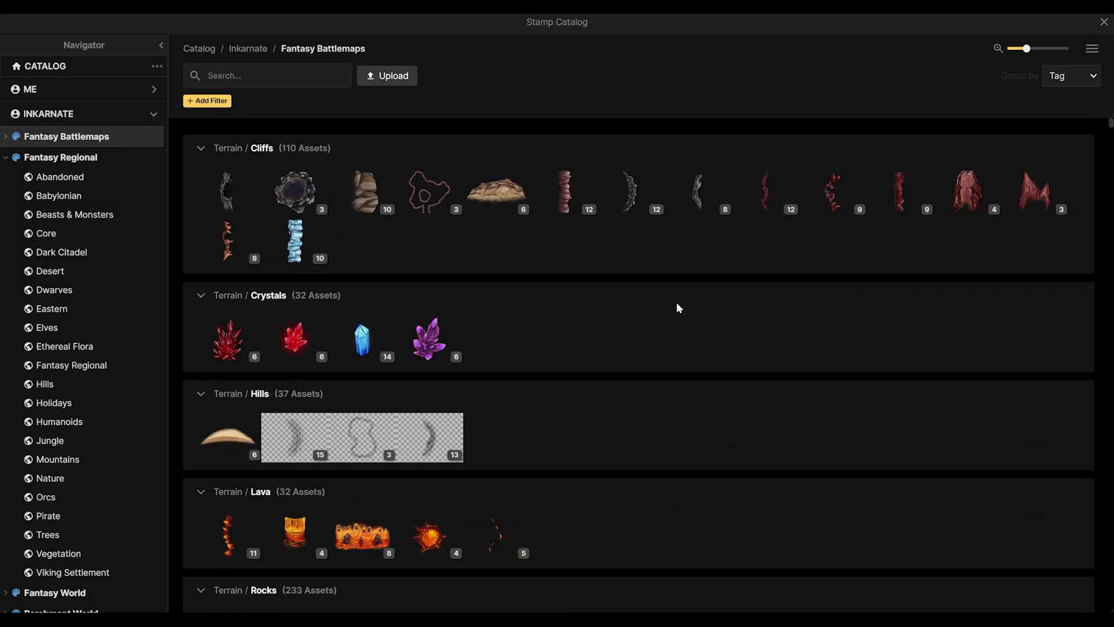
Search the Fantasy Battlemaps stamps for "stairs" and choose the Desert Stone Stairs stamp
{"action": "scroll", "coordinate": [673, 289], "scroll_direction": "down", "scroll_amount": 20}
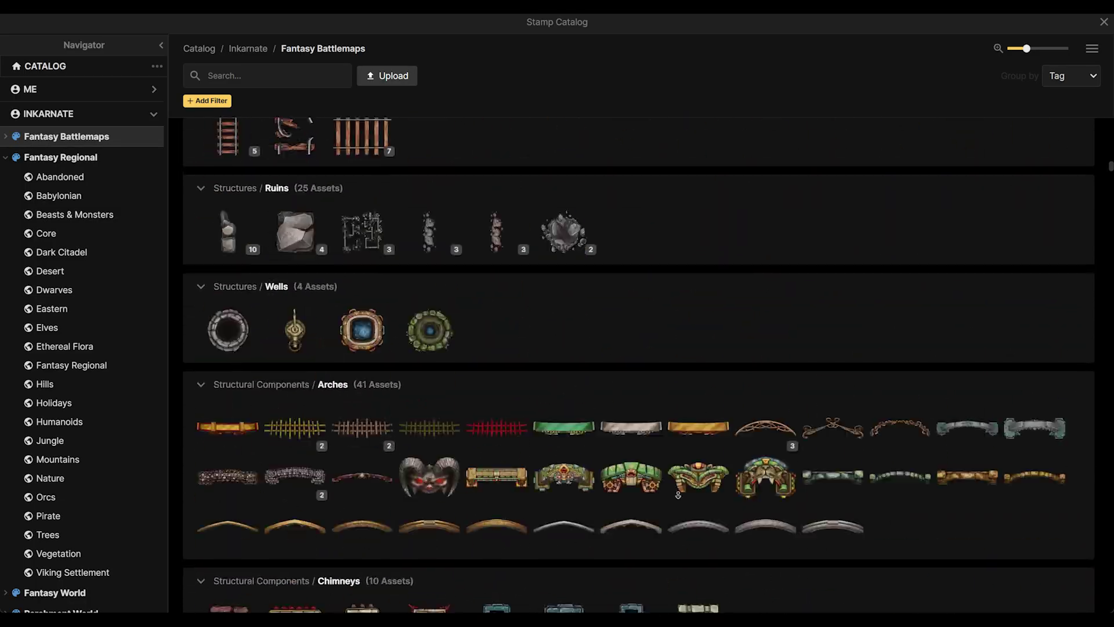
{"action": "scroll", "coordinate": [744, 248], "scroll_direction": "down", "scroll_amount": 13}
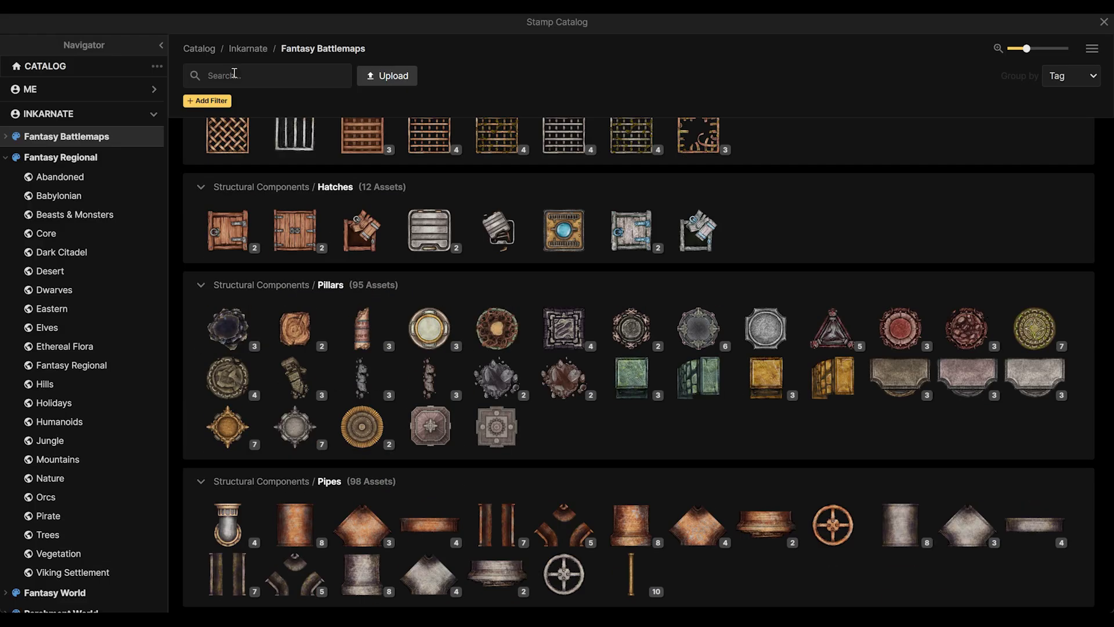
{"action": "left_click", "coordinate": [238, 76]}
{"action": "type", "text": "stairs"}
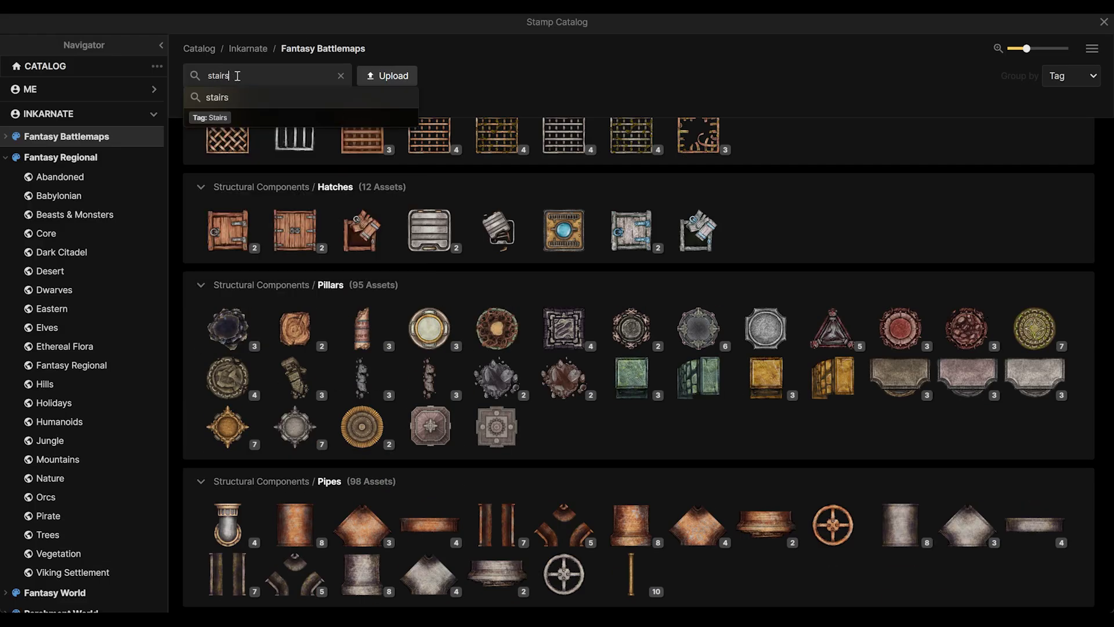
{"action": "key", "text": "Return"}
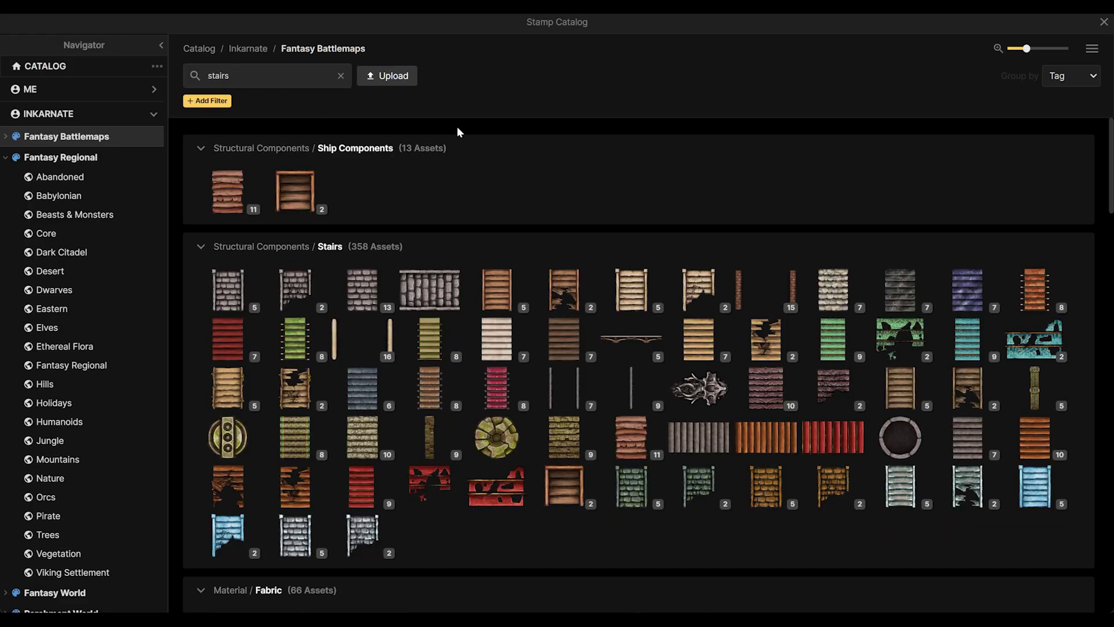
{"action": "left_click", "coordinate": [632, 290]}
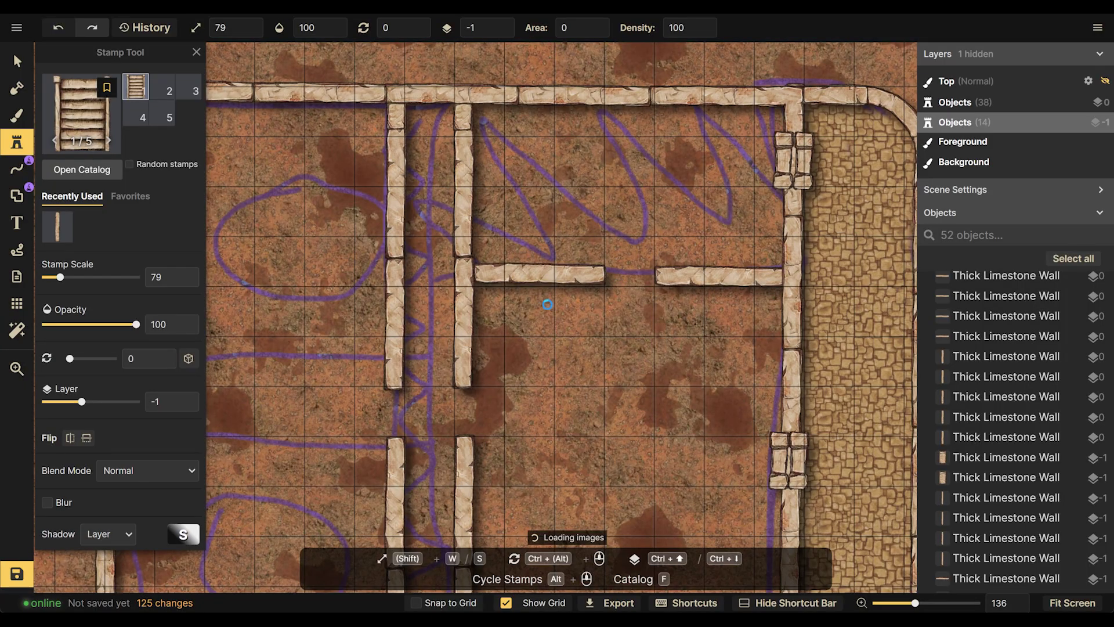
Place the Desert Stone Stairs, rotate them to 90 degrees and position them across the corridor in the opening between its two long walls
{"action": "left_click", "coordinate": [493, 377]}
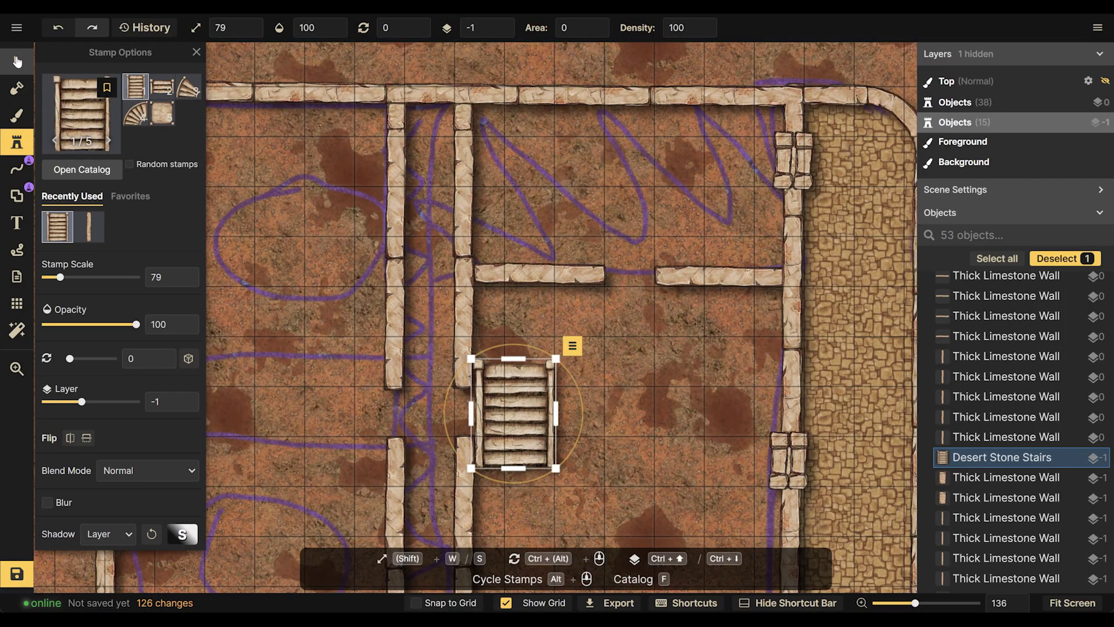
{"action": "key", "text": "v"}
{"action": "left_click_drag", "start_coordinate": [571, 381], "coordinate": [552, 497]}
{"action": "left_click_drag", "start_coordinate": [537, 449], "coordinate": [463, 449]}
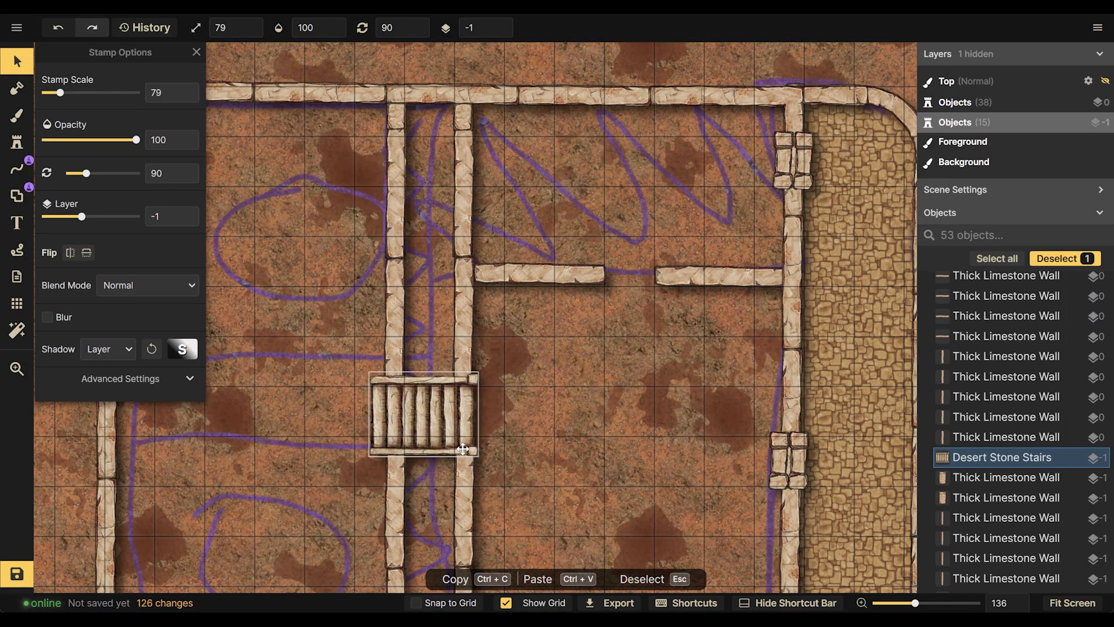
{"action": "left_click", "coordinate": [600, 427]}
{"action": "scroll", "coordinate": [582, 417], "scroll_direction": "down", "scroll_amount": 2}
{"action": "scroll", "coordinate": [550, 415], "scroll_direction": "down", "scroll_amount": 3}
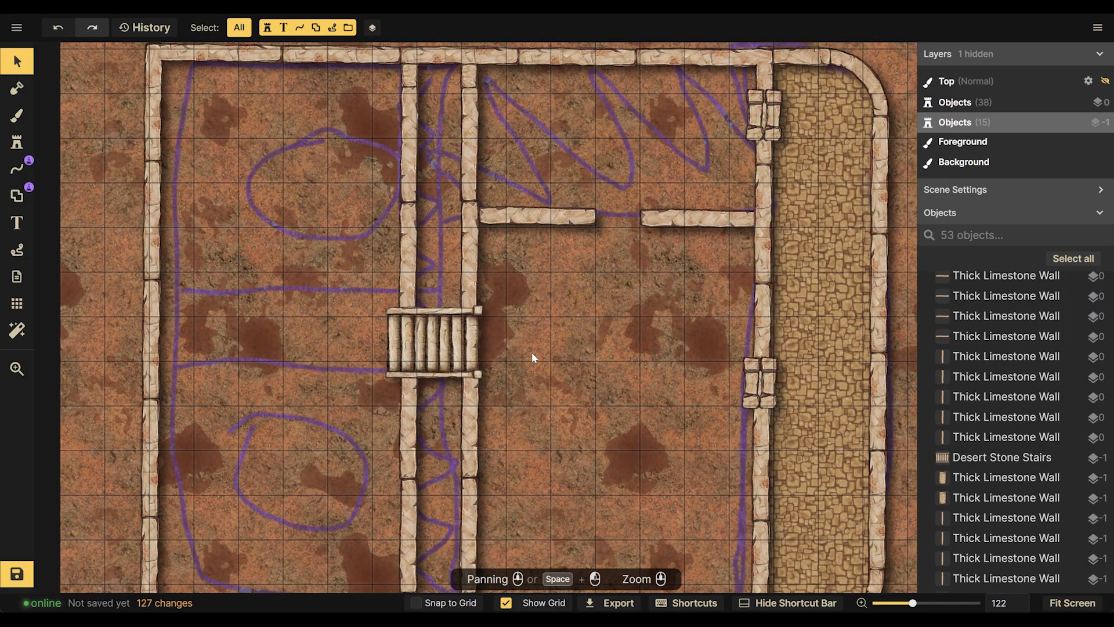
Duplicate a corridor Thick Limestone Wall segment, rotate the copy to 270 degrees and place it horizontally beside the stairs' upper edge
{"action": "scroll", "coordinate": [521, 322], "scroll_direction": "down", "scroll_amount": 1}
{"action": "scroll", "coordinate": [493, 307], "scroll_direction": "up", "scroll_amount": 1}
{"action": "left_click", "coordinate": [398, 278]}
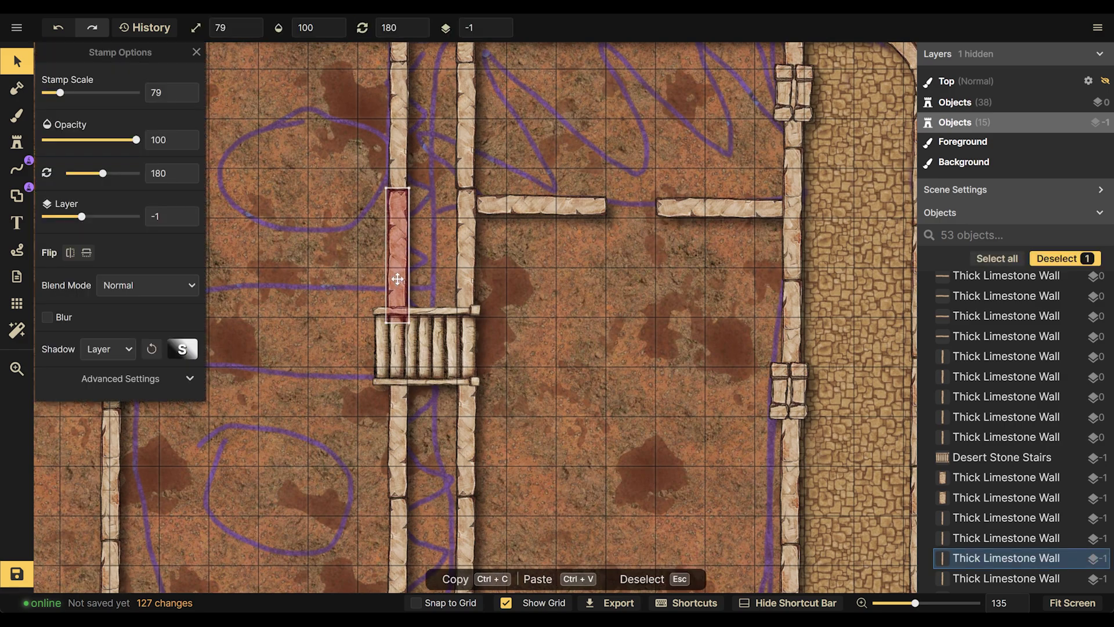
{"action": "left_click_drag", "start_coordinate": [398, 278], "coordinate": [325, 312]}
{"action": "left_click_drag", "start_coordinate": [280, 251], "coordinate": [440, 245]}
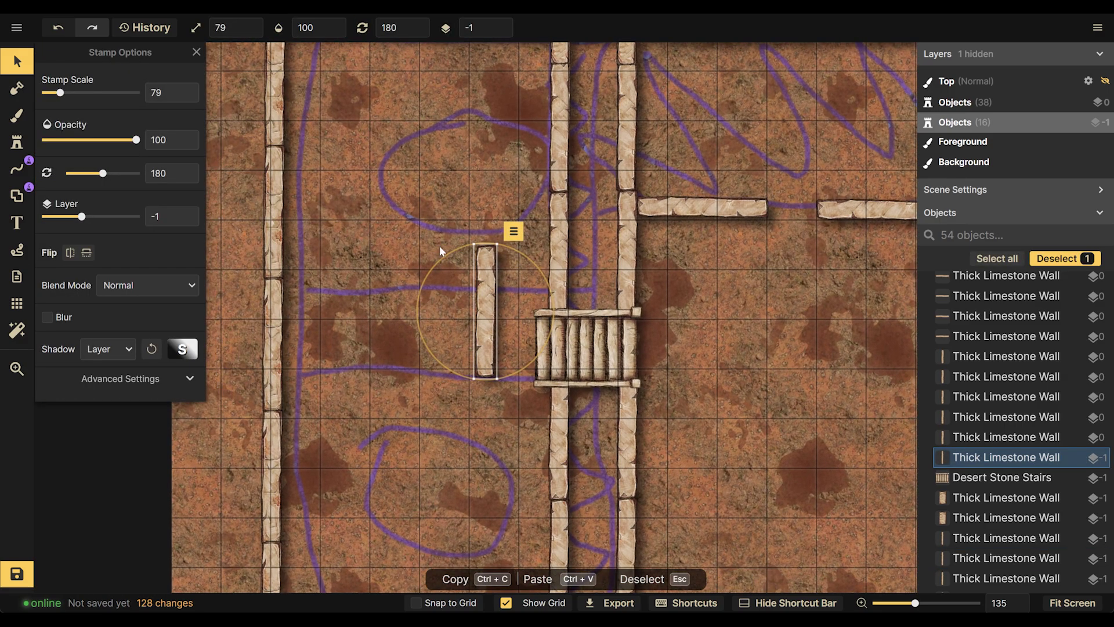
{"action": "left_click_drag", "start_coordinate": [524, 259], "coordinate": [574, 366]}
{"action": "mouse_move", "coordinate": [489, 316]}
{"action": "left_mouse_down"}
{"action": "mouse_move", "coordinate": [461, 316]}
{"action": "mouse_move", "coordinate": [475, 315]}
{"action": "left_mouse_up"}
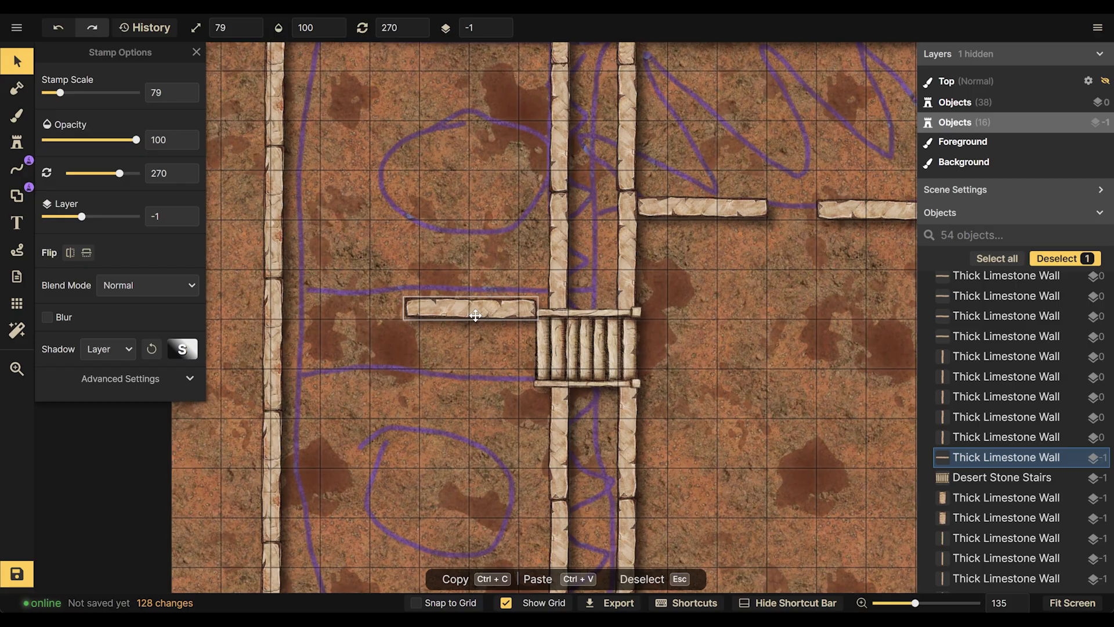
Duplicate the horizontal wall segment and place the copy end to end with it, reaching the outer west wall
{"action": "left_click", "coordinate": [446, 348]}
{"action": "left_click", "coordinate": [413, 308]}
{"action": "key", "text": "ctrl+c"}
{"action": "key", "text": "ctrl+v"}
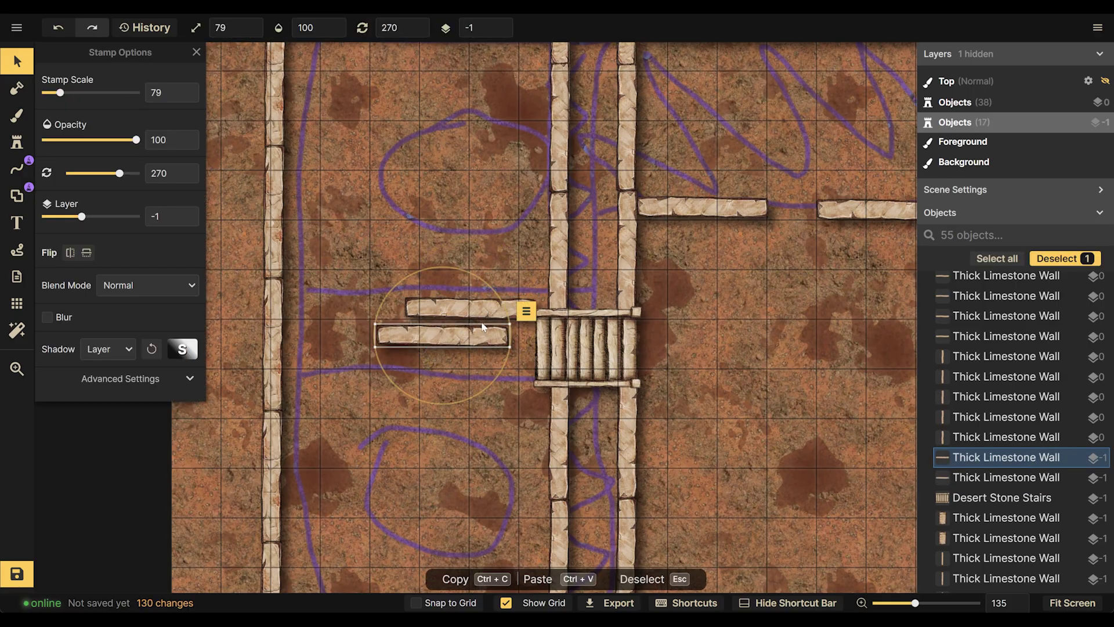
{"action": "left_click_drag", "start_coordinate": [462, 317], "coordinate": [361, 309]}
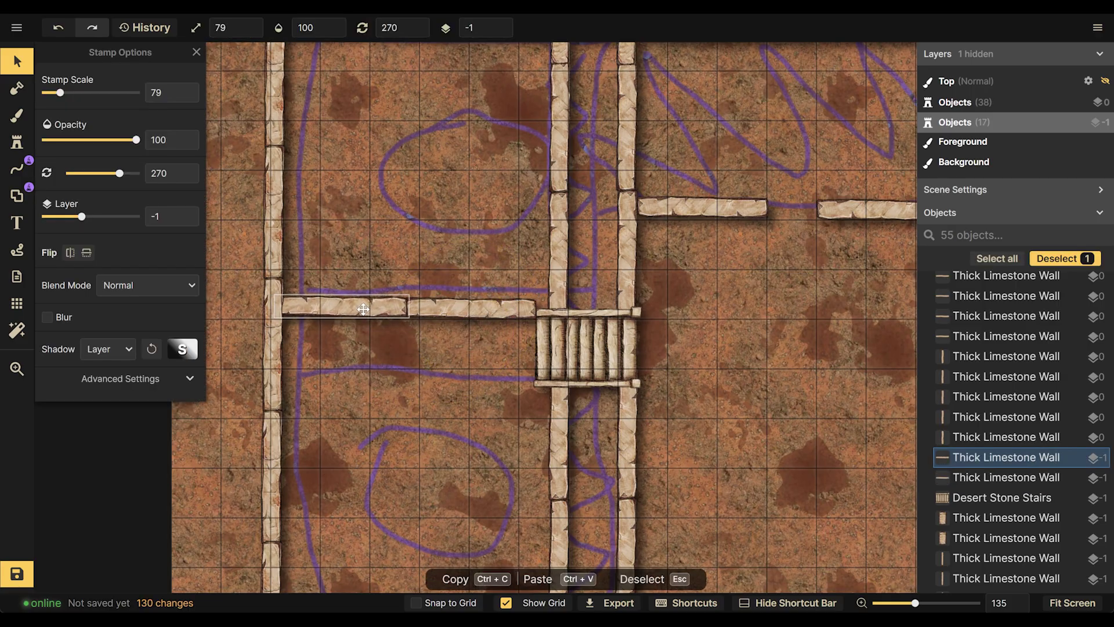
Copy the two horizontal wall segments and place the copies parallel below them, level with the stairs' lower edge, to form a passage
{"action": "left_click", "coordinate": [435, 326]}
{"action": "left_click_drag", "start_coordinate": [377, 255], "coordinate": [426, 316]}
{"action": "left_click", "coordinate": [372, 256]}
{"action": "left_click_drag", "start_coordinate": [372, 263], "coordinate": [364, 382]}
{"action": "key", "text": "ctrl+c"}
{"action": "key", "text": "ctrl+v"}
Scale the Desert Stone Stairs to 65 and align them in the opening between the two corridor walls
{"action": "left_click_drag", "start_coordinate": [593, 365], "coordinate": [720, 364]}
{"action": "key", "text": "ctrl+z"}
{"action": "left_click_drag", "start_coordinate": [649, 387], "coordinate": [624, 367]}
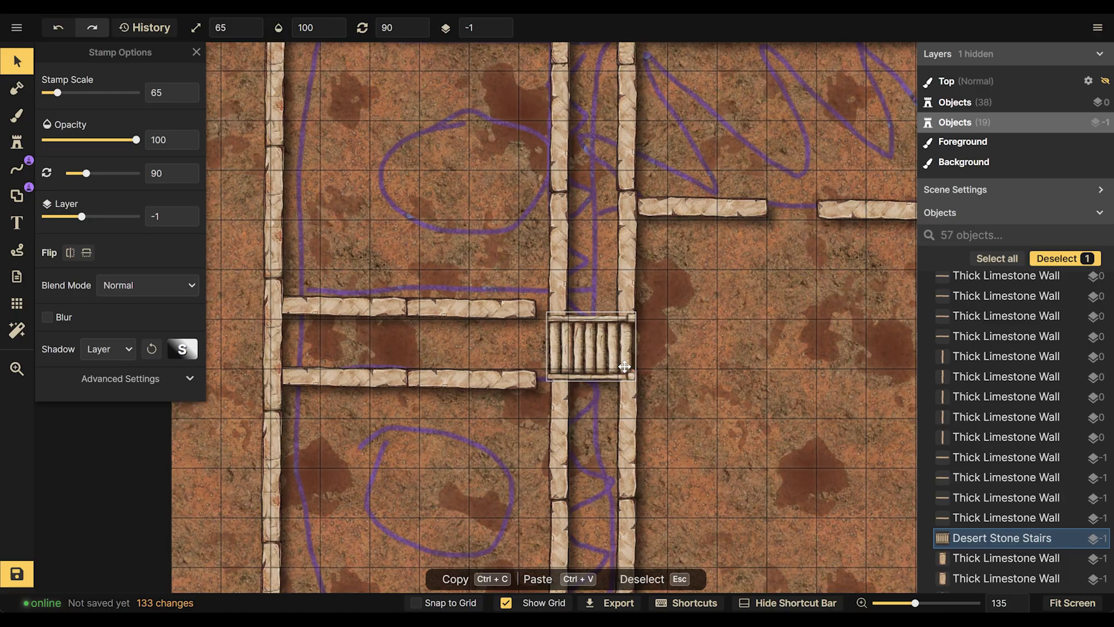
{"action": "left_click", "coordinate": [471, 235]}
{"action": "scroll", "coordinate": [673, 366], "scroll_direction": "up", "scroll_amount": 3}
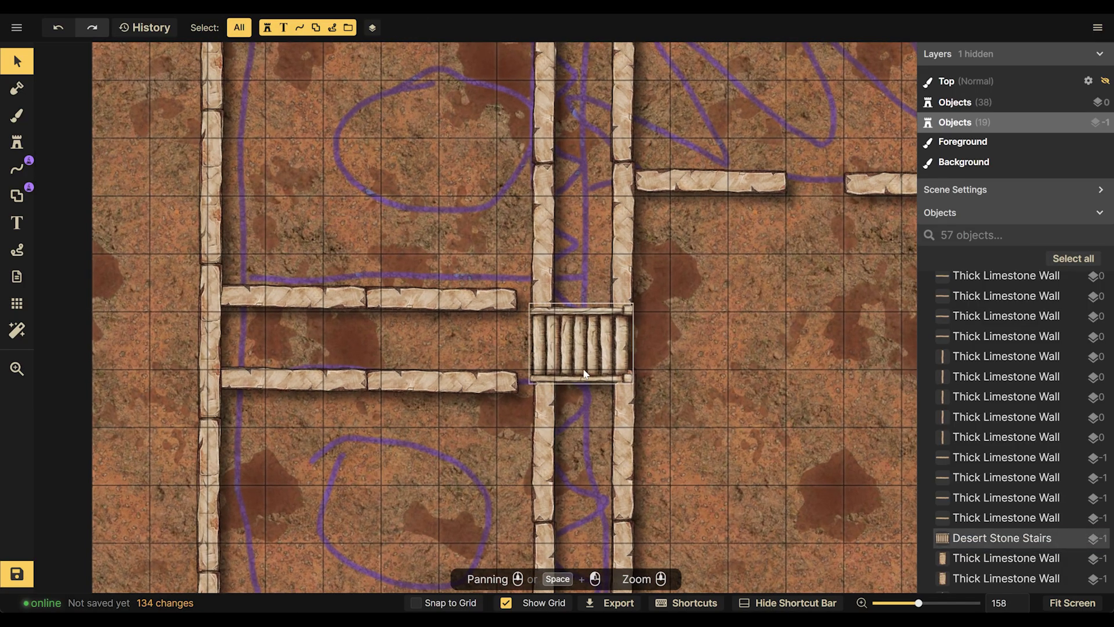
{"action": "left_click", "coordinate": [584, 374]}
{"action": "left_click_drag", "start_coordinate": [589, 353], "coordinate": [589, 351]}
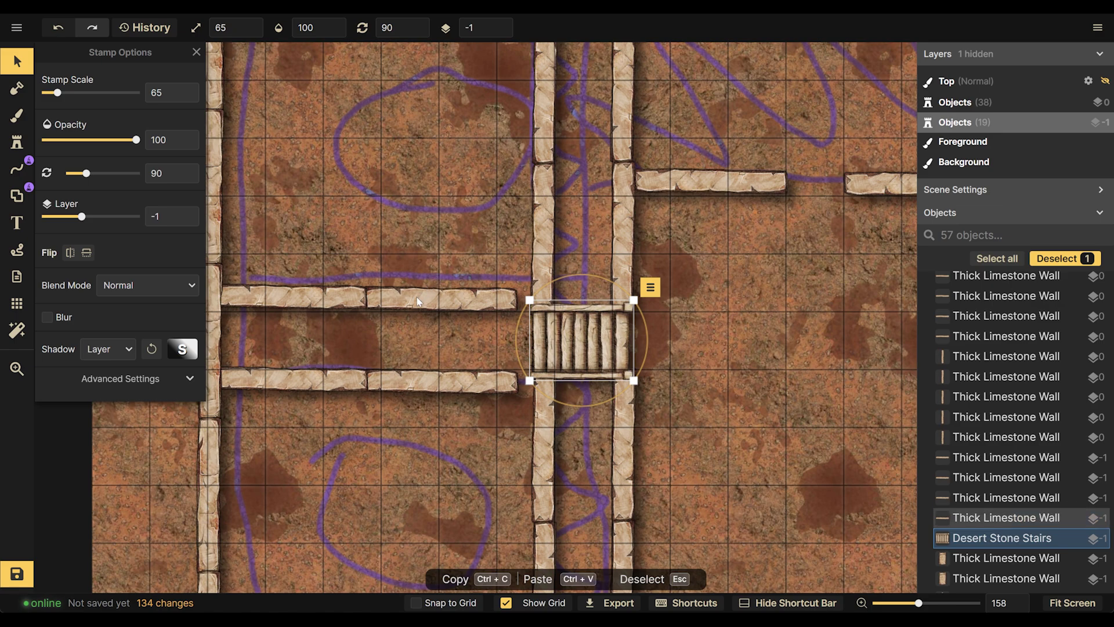
Move the passage's inner wall segments against the corridor wall and adjust the outer ones, leaving a gap mid-way along each side
{"action": "left_click_drag", "start_coordinate": [445, 299], "coordinate": [457, 300]}
{"action": "left_click_drag", "start_coordinate": [449, 390], "coordinate": [467, 384]}
{"action": "scroll", "coordinate": [332, 350], "scroll_direction": "down", "scroll_amount": 2}
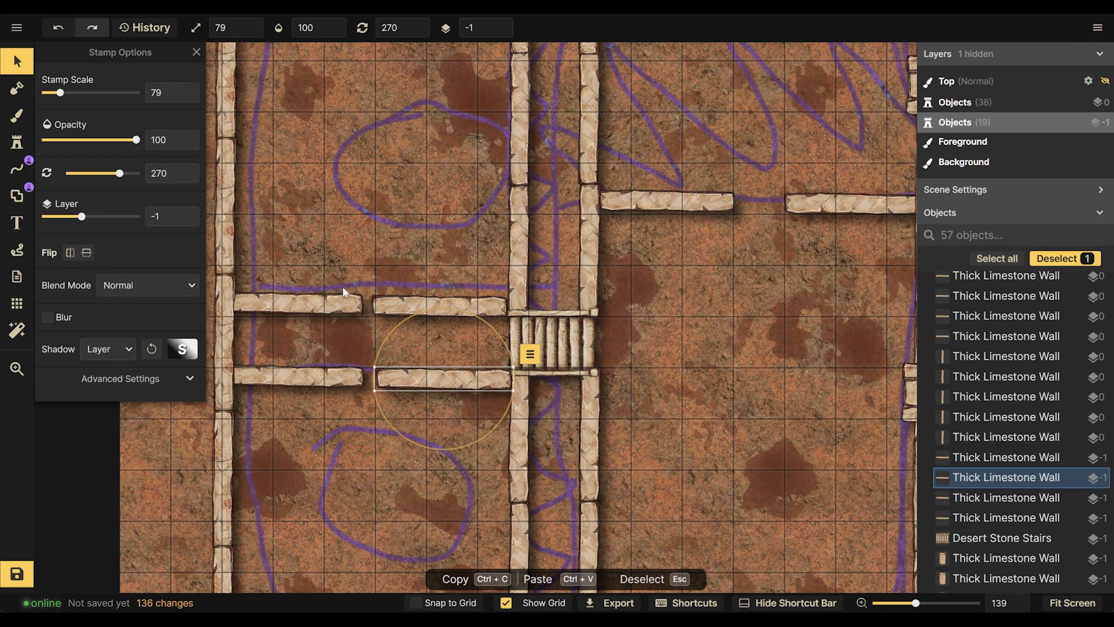
{"action": "left_click", "coordinate": [340, 302]}
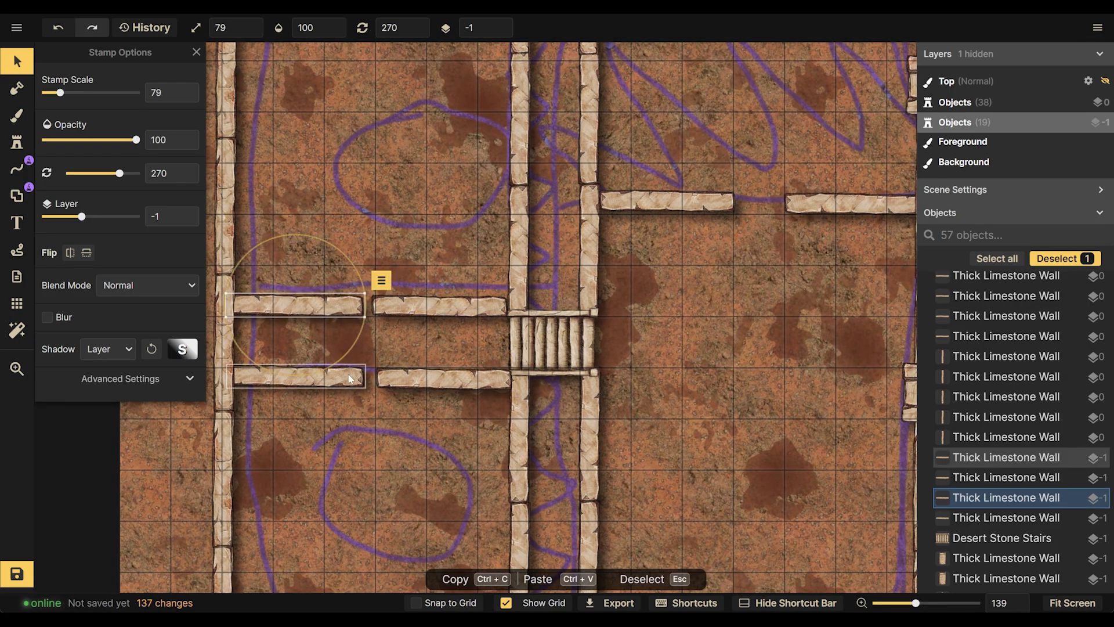
{"action": "left_click_drag", "start_coordinate": [351, 379], "coordinate": [350, 379]}
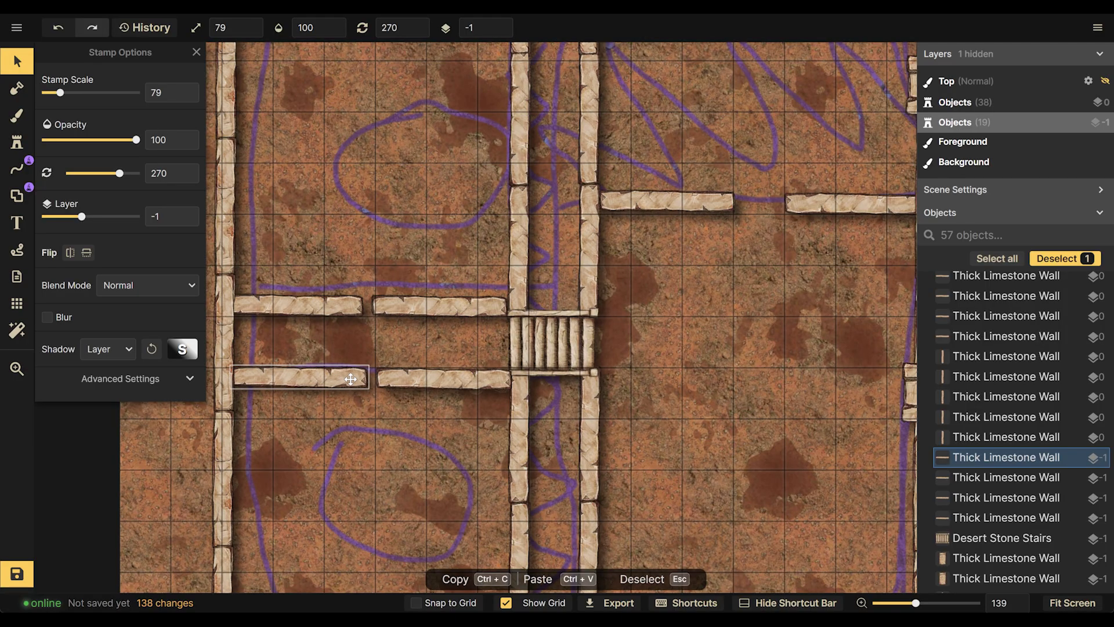
{"action": "left_click", "coordinate": [399, 225]}
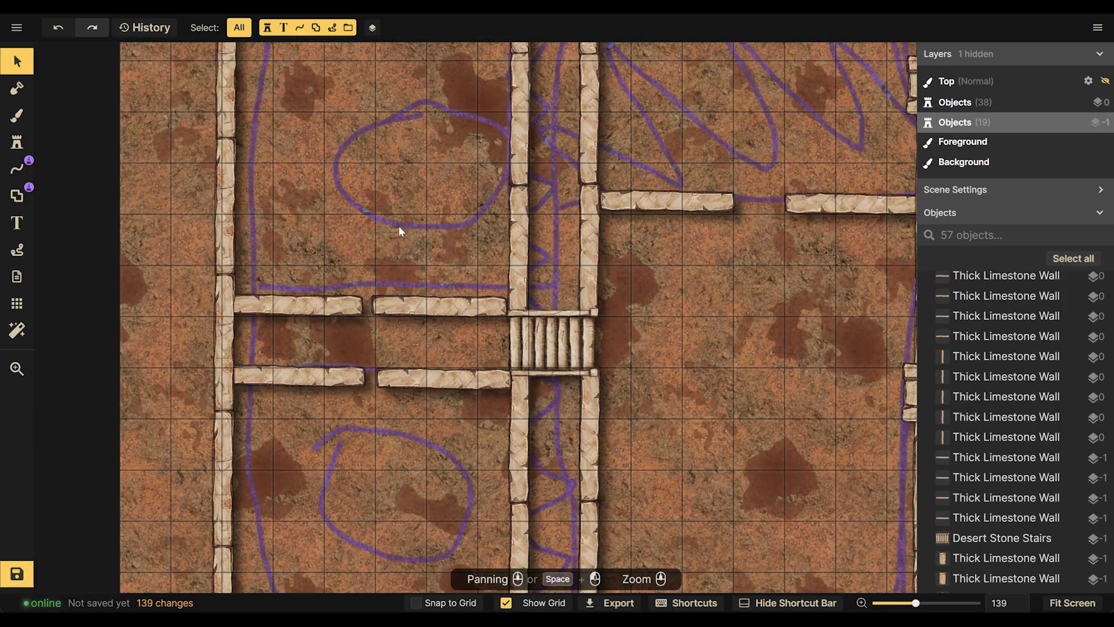
Copy the doorway wall piece from the bottom outer wall and place one copy in the gap of each passage wall
{"action": "scroll", "coordinate": [399, 225], "scroll_direction": "down", "scroll_amount": 5}
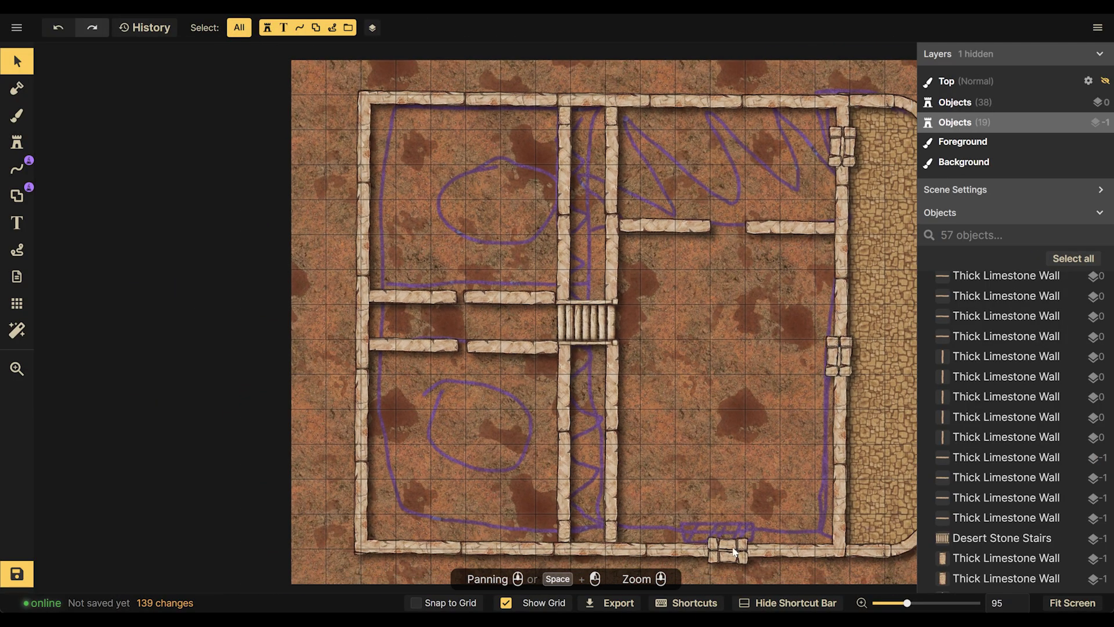
{"action": "left_click", "coordinate": [734, 552]}
{"action": "key", "text": "ctrl+c"}
{"action": "key", "text": "ctrl+v"}
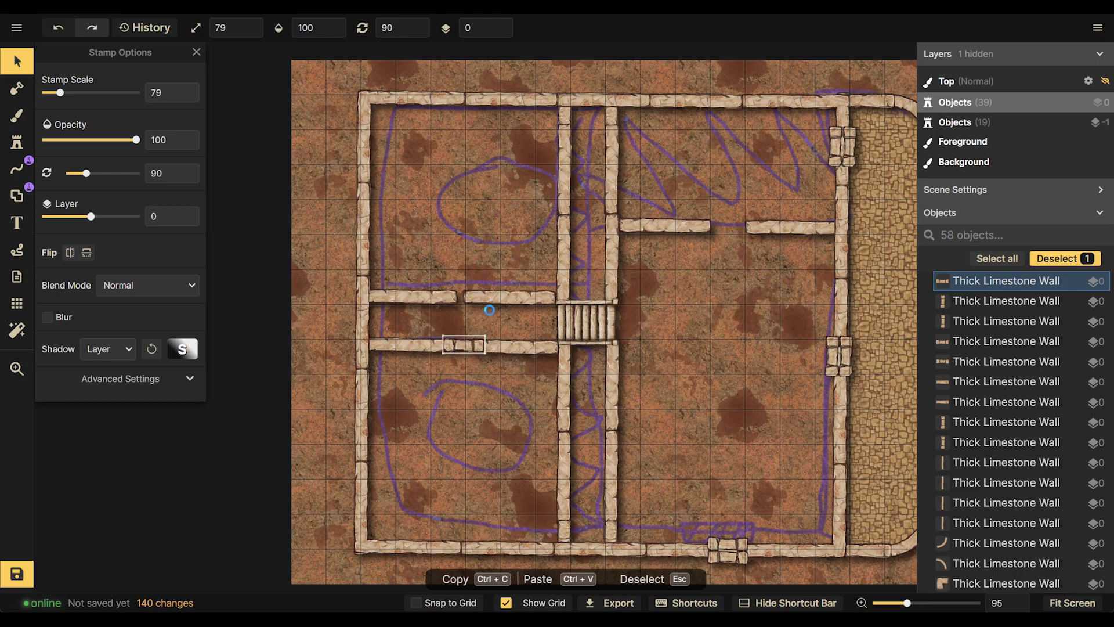
{"action": "key", "text": "ctrl+v"}
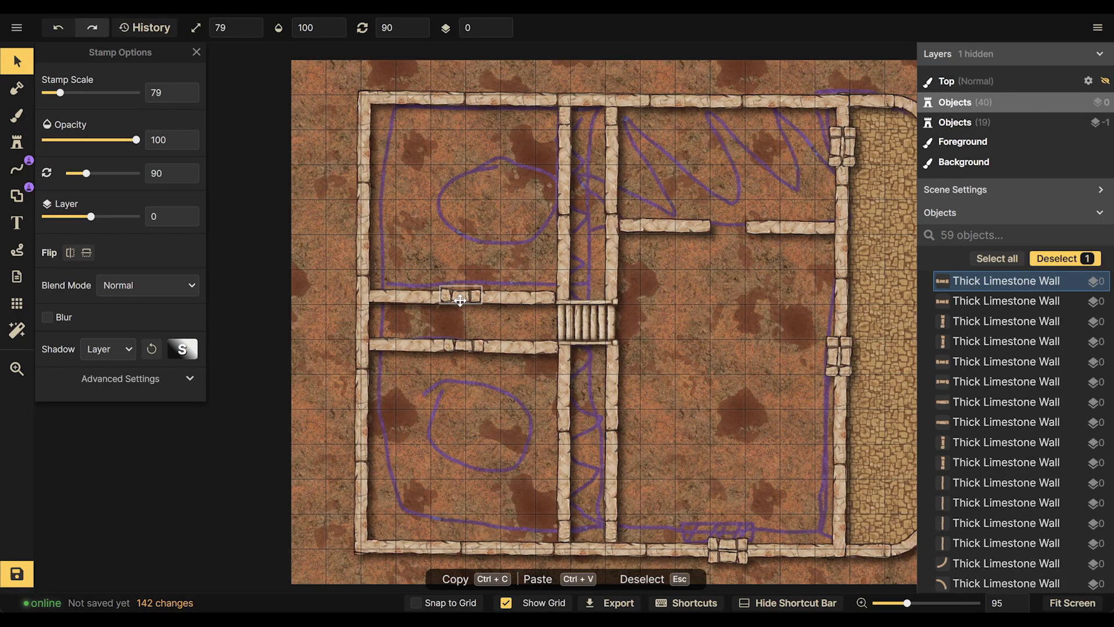
Delete one of the two stacked doorway pieces in the bottom outer wall and line up the remaining one with the wall
{"action": "scroll", "coordinate": [649, 294], "scroll_direction": "up", "scroll_amount": 3}
{"action": "scroll", "coordinate": [664, 418], "scroll_direction": "down", "scroll_amount": 5}
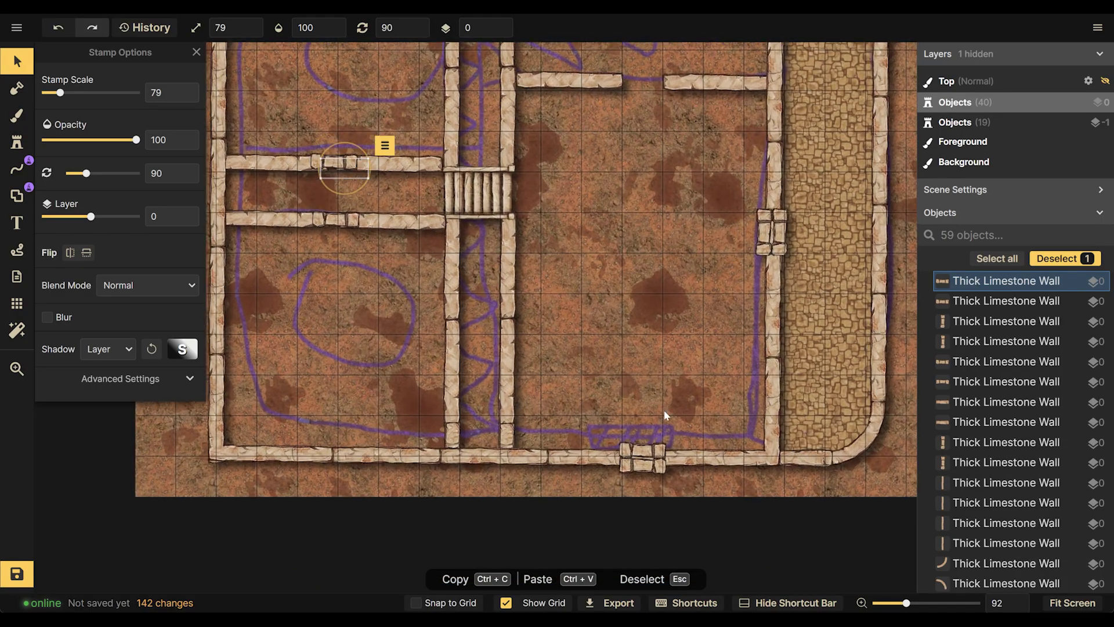
{"action": "left_click", "coordinate": [637, 451]}
{"action": "key", "text": "Delete"}
{"action": "left_click", "coordinate": [636, 471]}
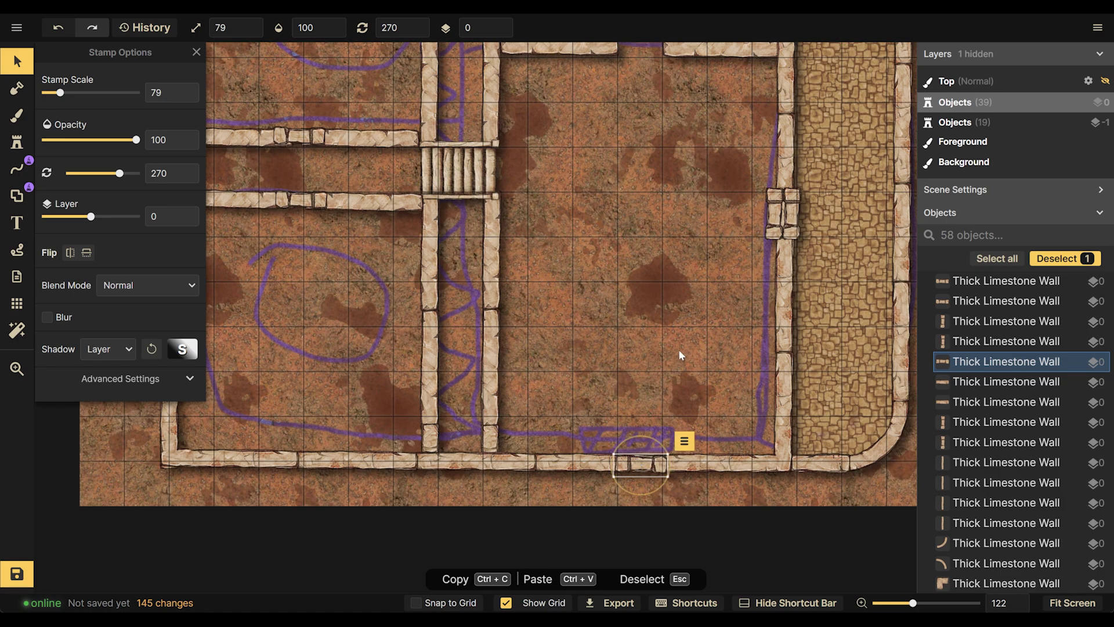
{"action": "left_click", "coordinate": [676, 296]}
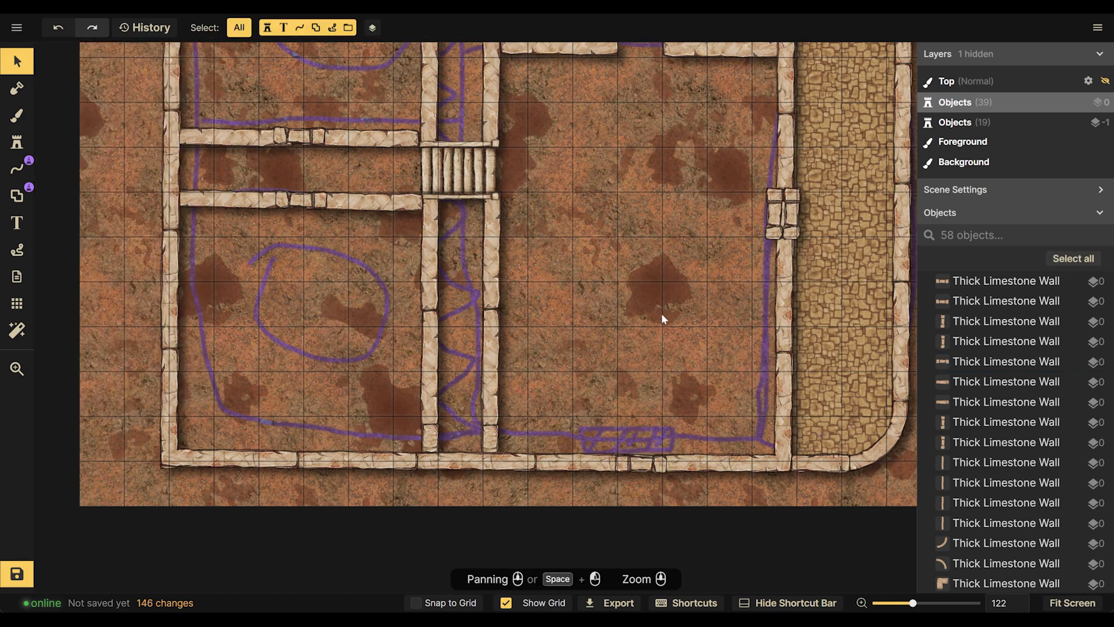
Undo the last two changes and move the loose short limestone wall piece alongside its twin to double the bottom outer wall's doorway section
{"action": "key", "text": "ctrl+z"}
{"action": "key", "text": "ctrl+z"}
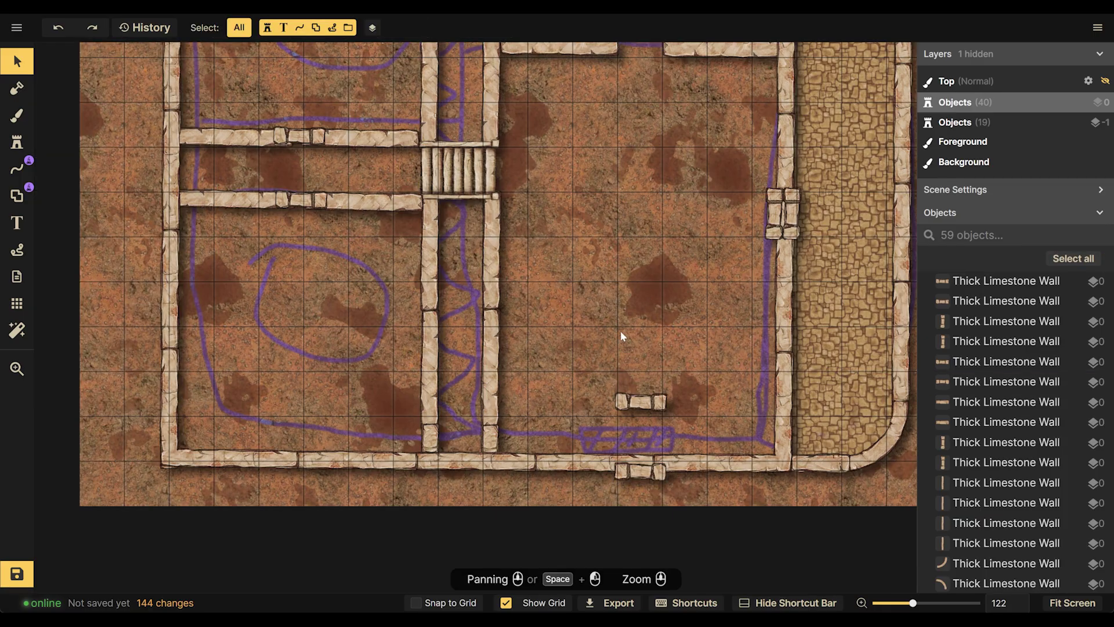
{"action": "left_click", "coordinate": [652, 398]}
{"action": "left_click_drag", "start_coordinate": [652, 398], "coordinate": [655, 452]}
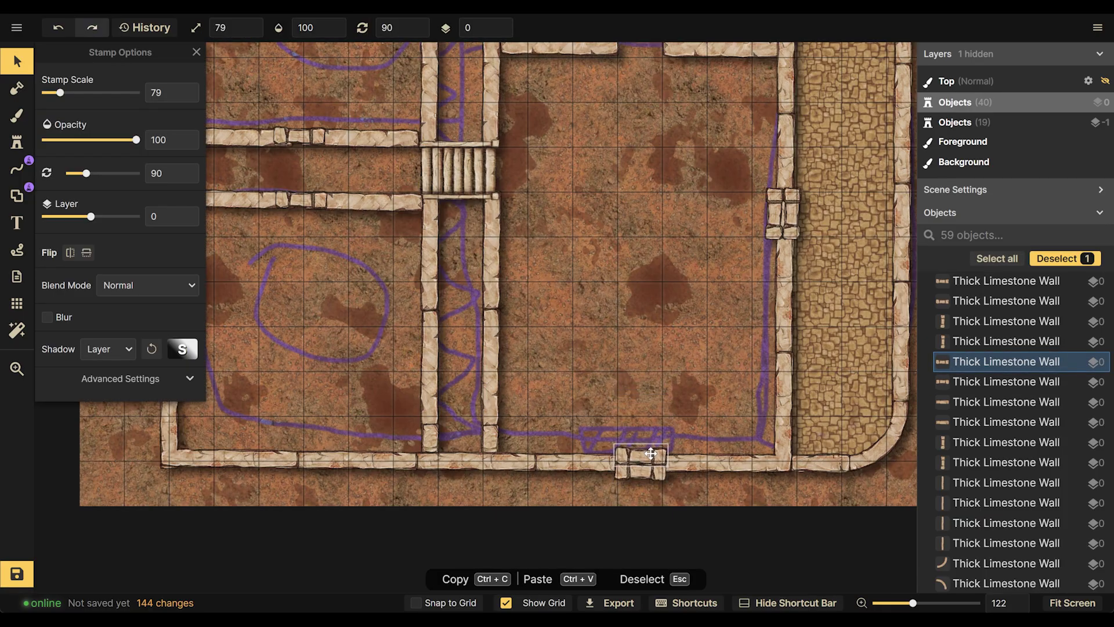
{"action": "key", "text": "Escape"}
Place paired short horizontal limestone wall pieces over the doorway sections of both walls bordering the short western corridor
{"action": "left_click_drag", "start_coordinate": [311, 268], "coordinate": [530, 356]}
{"action": "mouse_move", "coordinate": [534, 310]}
{"action": "left_mouse_down"}
{"action": "mouse_move", "coordinate": [542, 303]}
{"action": "mouse_move", "coordinate": [559, 342]}
{"action": "mouse_move", "coordinate": [545, 328]}
{"action": "left_mouse_up"}
{"action": "key", "text": "ctrl+v"}
{"action": "left_click_drag", "start_coordinate": [548, 232], "coordinate": [551, 242]}
{"action": "key", "text": "ctrl+v"}
{"action": "left_click", "coordinate": [613, 277]}
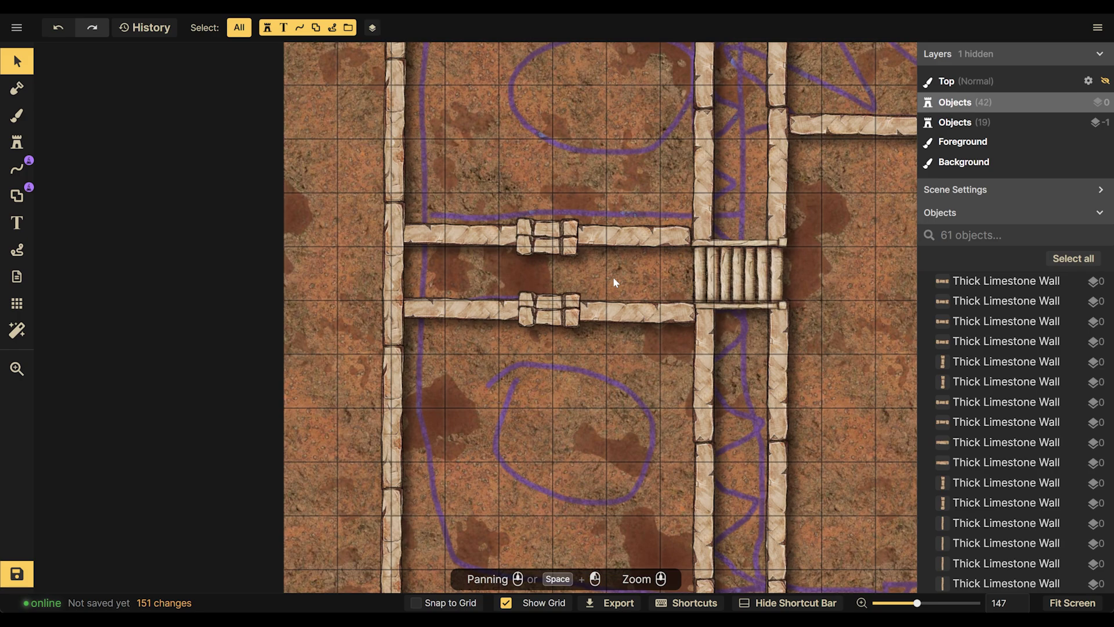
Examine the doorways and interior wall layout across the building
{"action": "scroll", "coordinate": [628, 289], "scroll_direction": "down", "scroll_amount": 2}
{"action": "left_click_drag", "start_coordinate": [799, 298], "coordinate": [654, 345]}
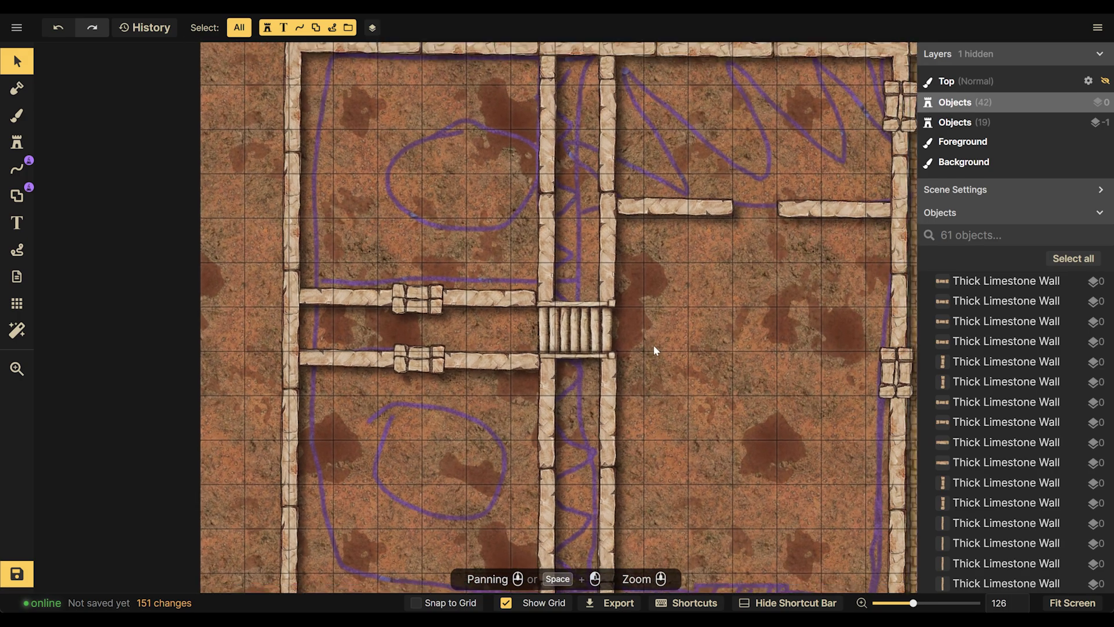
{"action": "scroll", "coordinate": [653, 345], "scroll_direction": "down", "scroll_amount": 1}
{"action": "left_click_drag", "start_coordinate": [726, 281], "coordinate": [579, 256]}
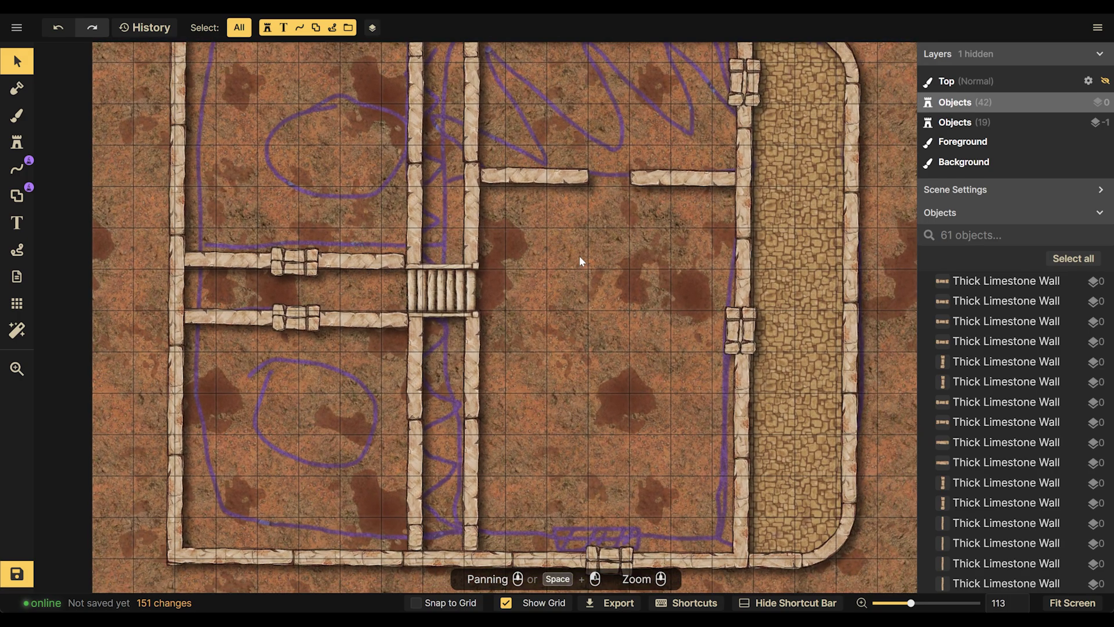
{"action": "scroll", "coordinate": [579, 255], "scroll_direction": "up", "scroll_amount": 1}
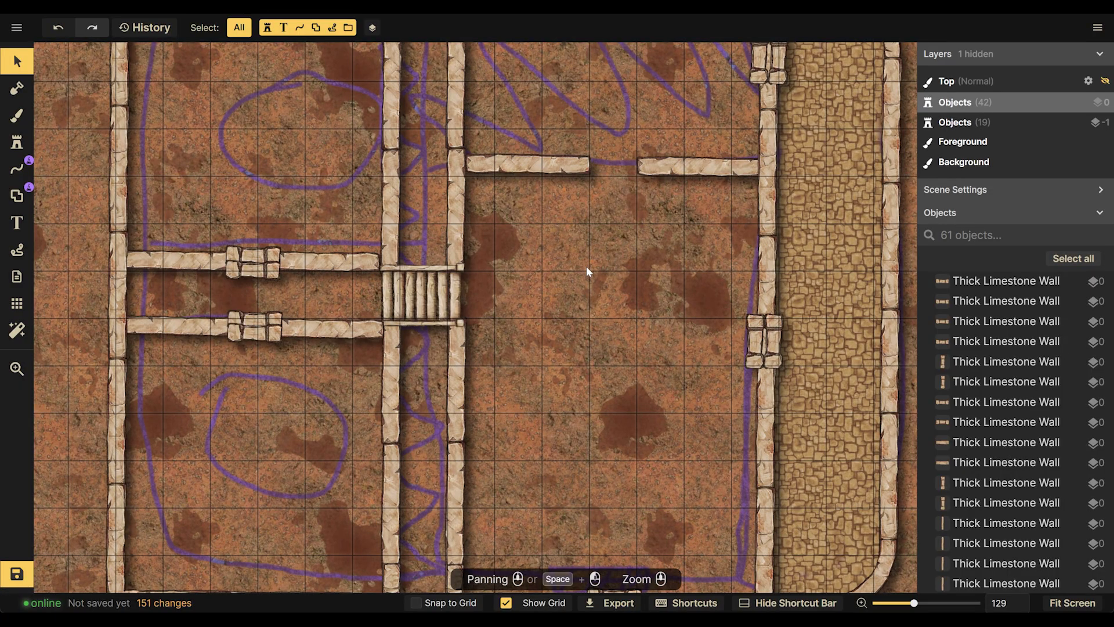
{"action": "scroll", "coordinate": [588, 270], "scroll_direction": "up", "scroll_amount": 1}
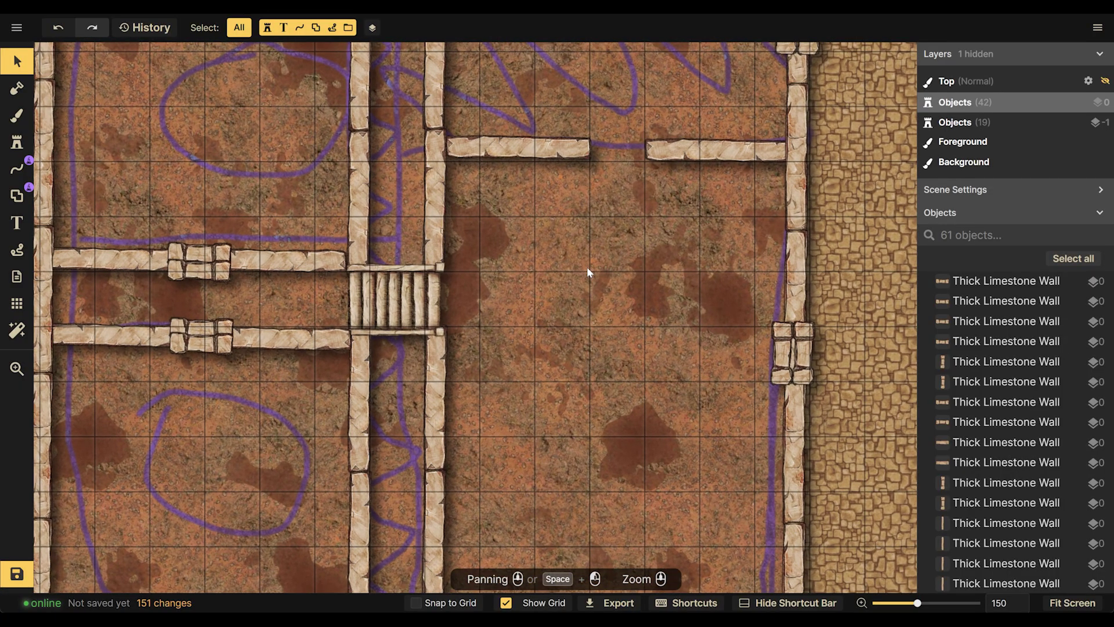
{"action": "scroll", "coordinate": [586, 269], "scroll_direction": "down", "scroll_amount": 1}
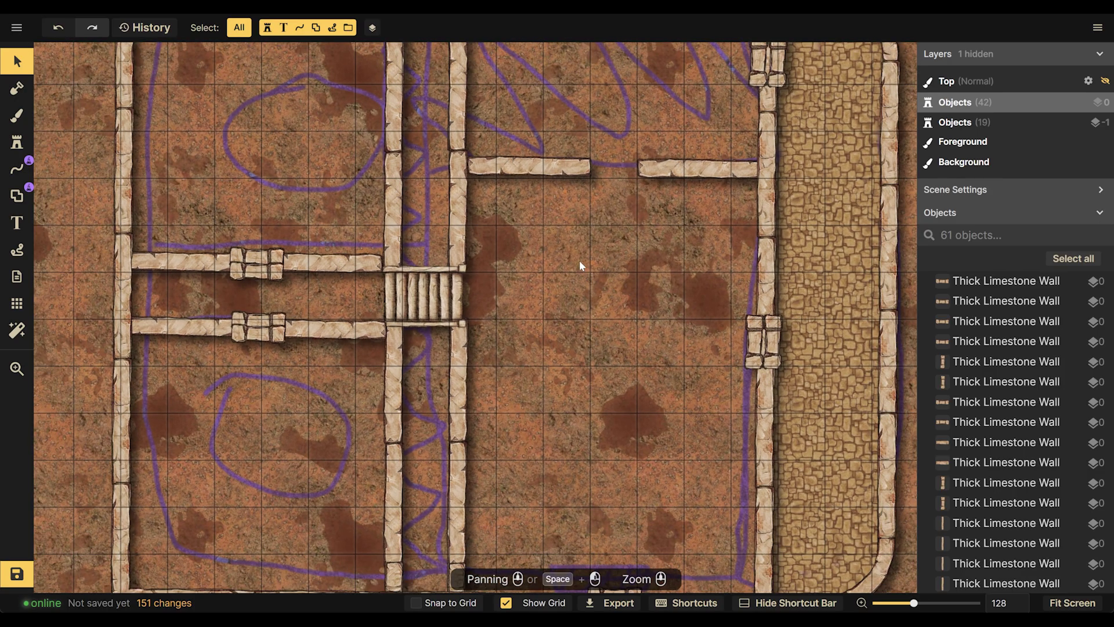
{"action": "scroll", "coordinate": [618, 241], "scroll_direction": "up", "scroll_amount": 2}
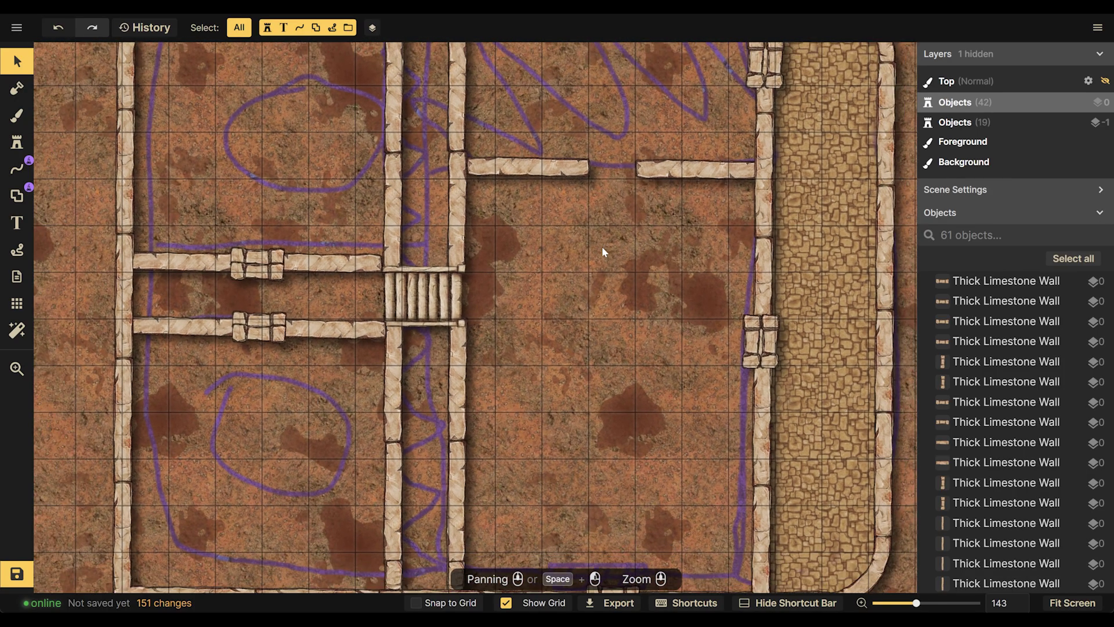
{"action": "scroll", "coordinate": [601, 246], "scroll_direction": "down", "scroll_amount": 1}
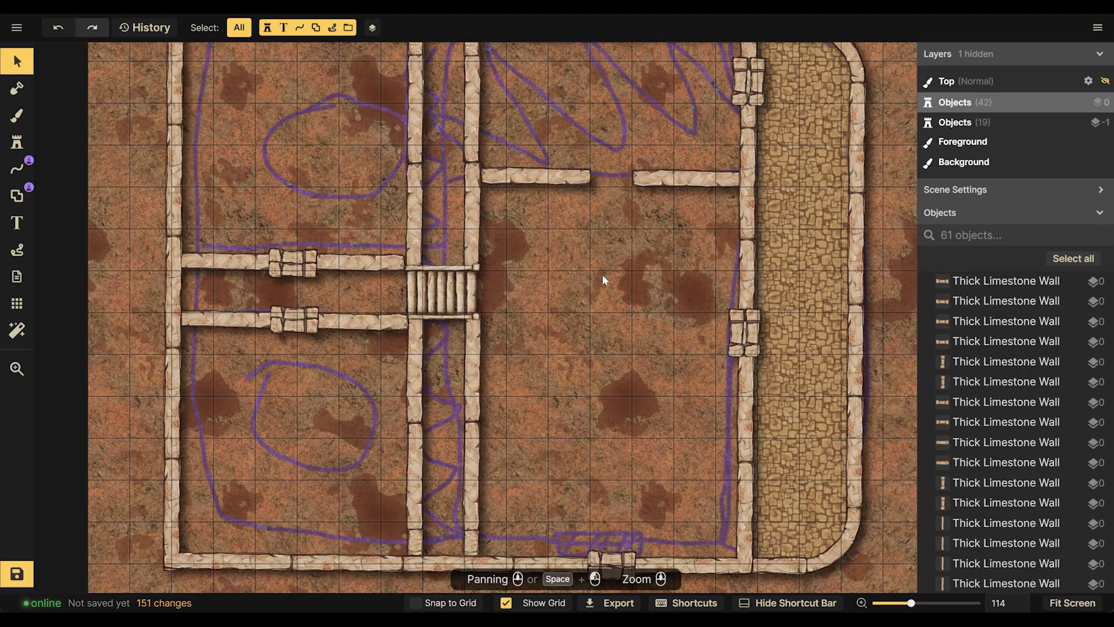
Copy the short vertical wall piece from the northeast doorway and place two side by side on the long corridor's upper east wall
{"action": "left_click_drag", "start_coordinate": [603, 274], "coordinate": [546, 406]}
{"action": "scroll", "coordinate": [554, 243], "scroll_direction": "down", "scroll_amount": 1}
{"action": "left_click", "coordinate": [678, 224]}
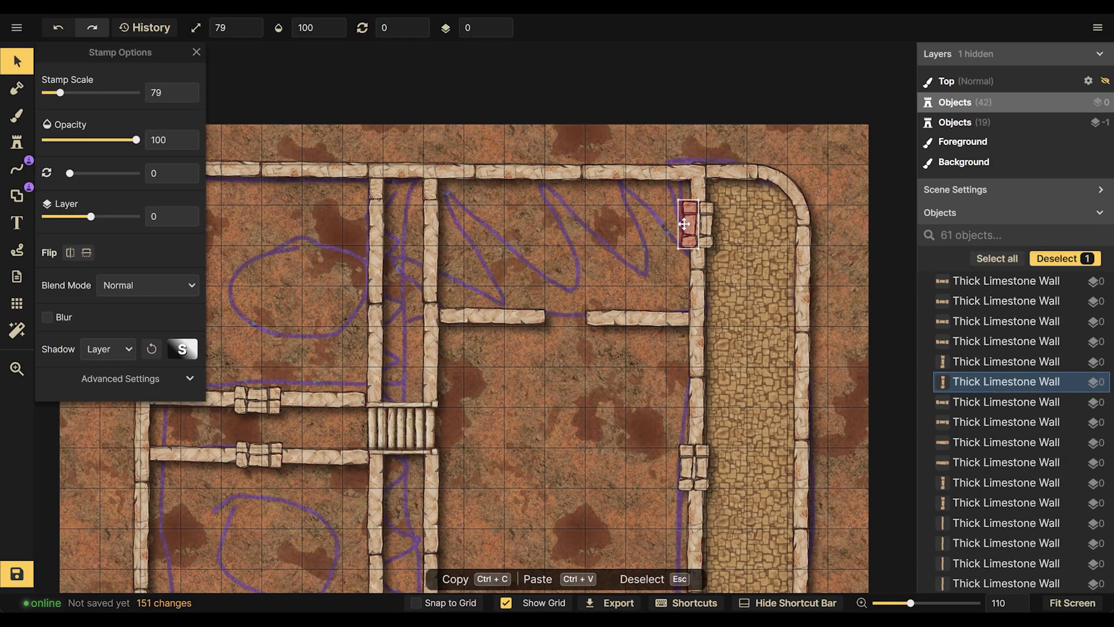
{"action": "key", "text": "ctrl+c"}
{"action": "key", "text": "ctrl+v"}
{"action": "left_click_drag", "start_coordinate": [678, 224], "coordinate": [424, 230]}
{"action": "key", "text": "ctrl+v"}
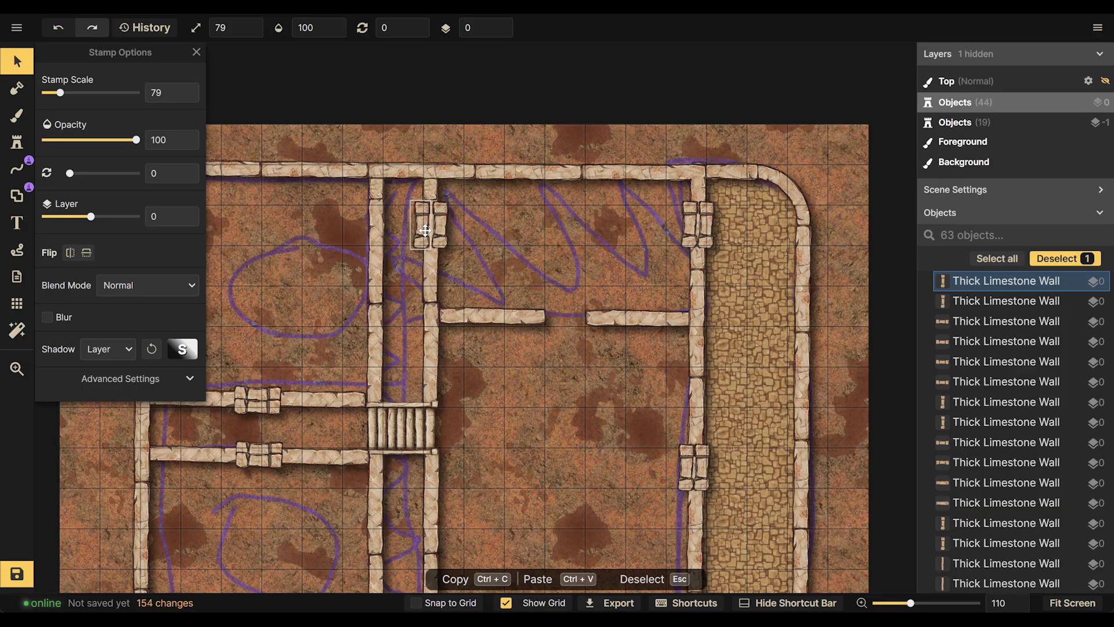
{"action": "left_click", "coordinate": [440, 228]}
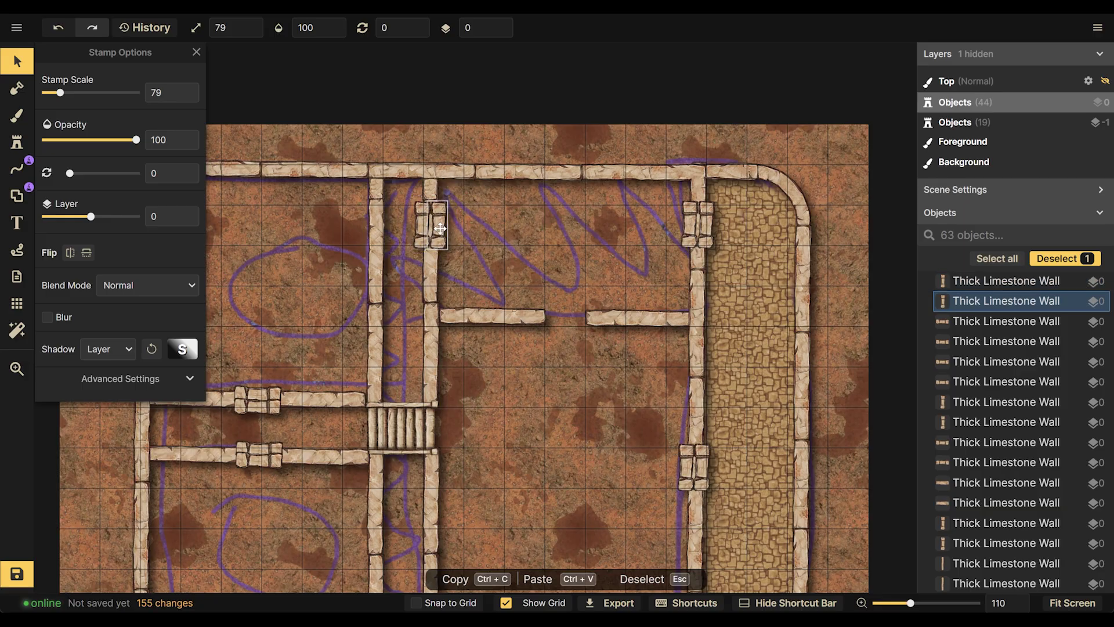
{"action": "left_click", "coordinate": [482, 222]}
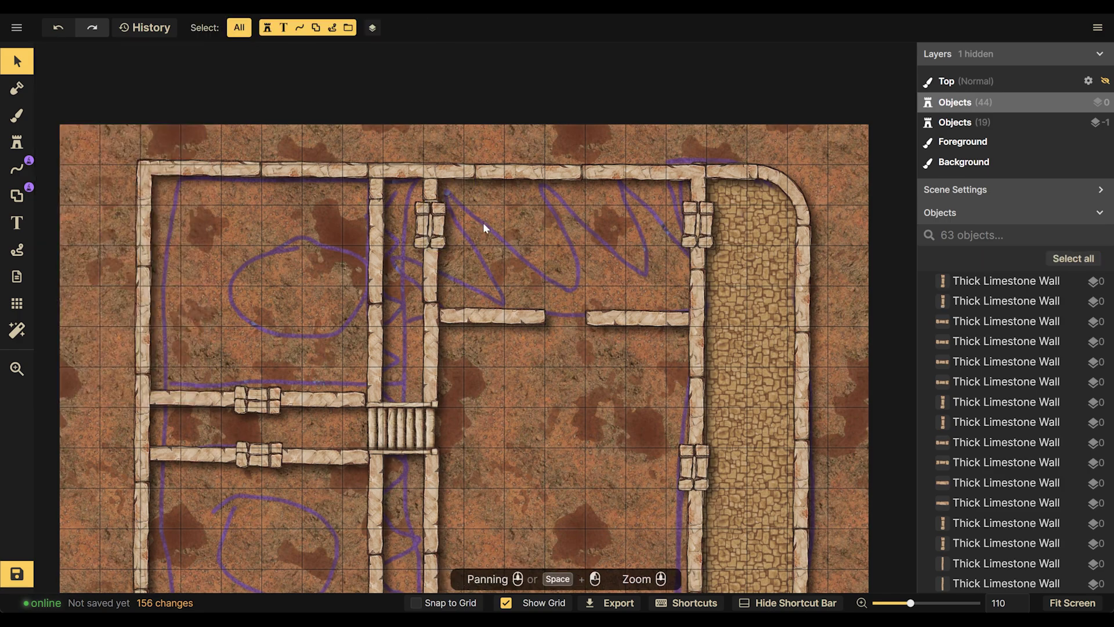
Paste two short vertical wall pieces side by side on the long corridor's west wall, beside the upper-left room
{"action": "scroll", "coordinate": [483, 222], "scroll_direction": "up", "scroll_amount": 4}
{"action": "key", "text": "ctrl+v"}
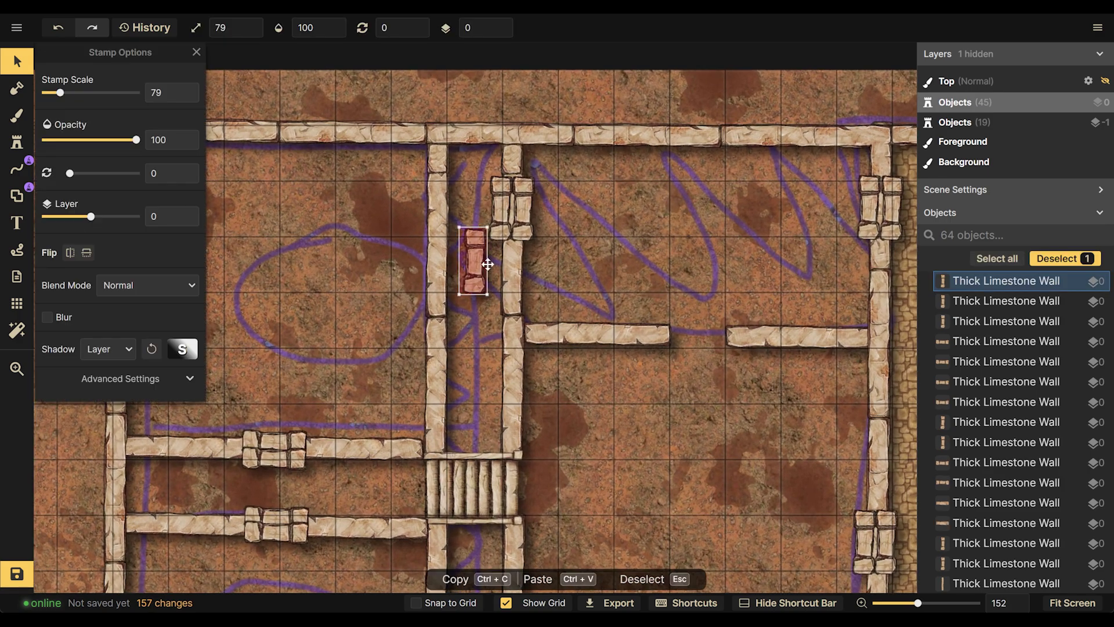
{"action": "left_click_drag", "start_coordinate": [471, 260], "coordinate": [433, 326]}
{"action": "key", "text": "ctrl+v"}
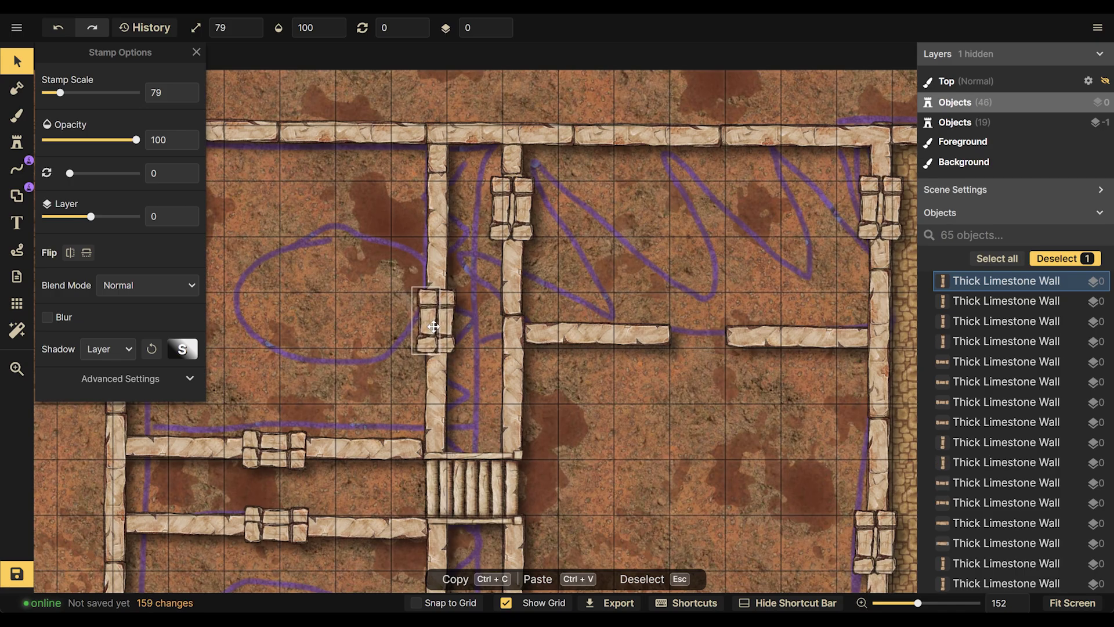
{"action": "left_click_drag", "start_coordinate": [434, 326], "coordinate": [434, 326]}
{"action": "scroll", "coordinate": [471, 320], "scroll_direction": "down", "scroll_amount": 1}
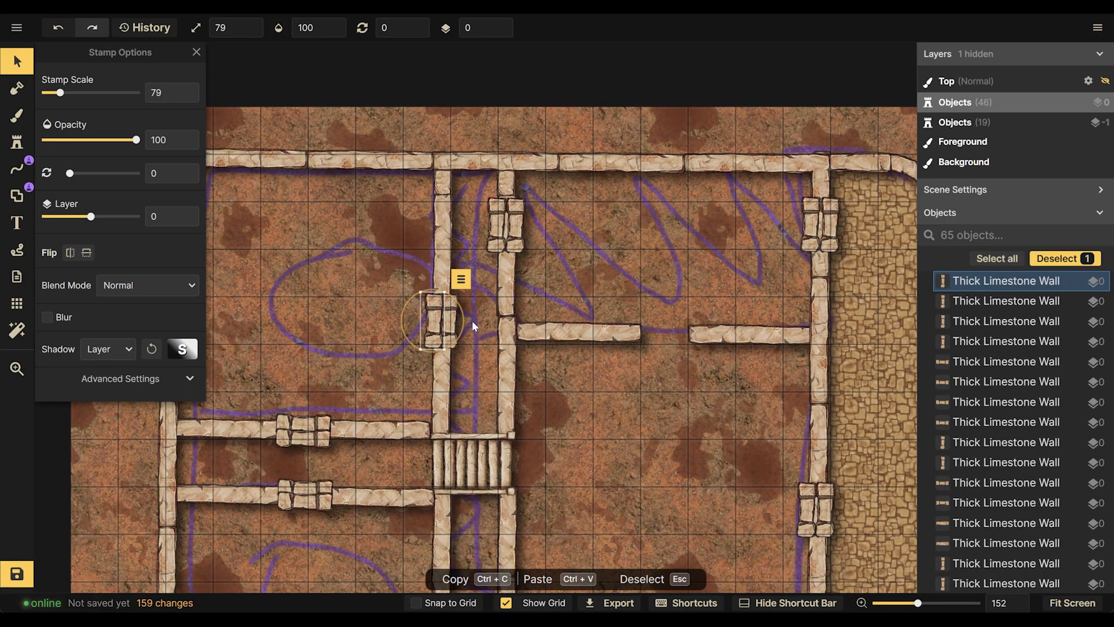
{"action": "key", "text": "Escape"}
Paste two short vertical wall pieces side by side on the long corridor's west wall, beside the lower-left room
{"action": "scroll", "coordinate": [464, 360], "scroll_direction": "down", "scroll_amount": 2}
{"action": "scroll", "coordinate": [463, 411], "scroll_direction": "up", "scroll_amount": 1}
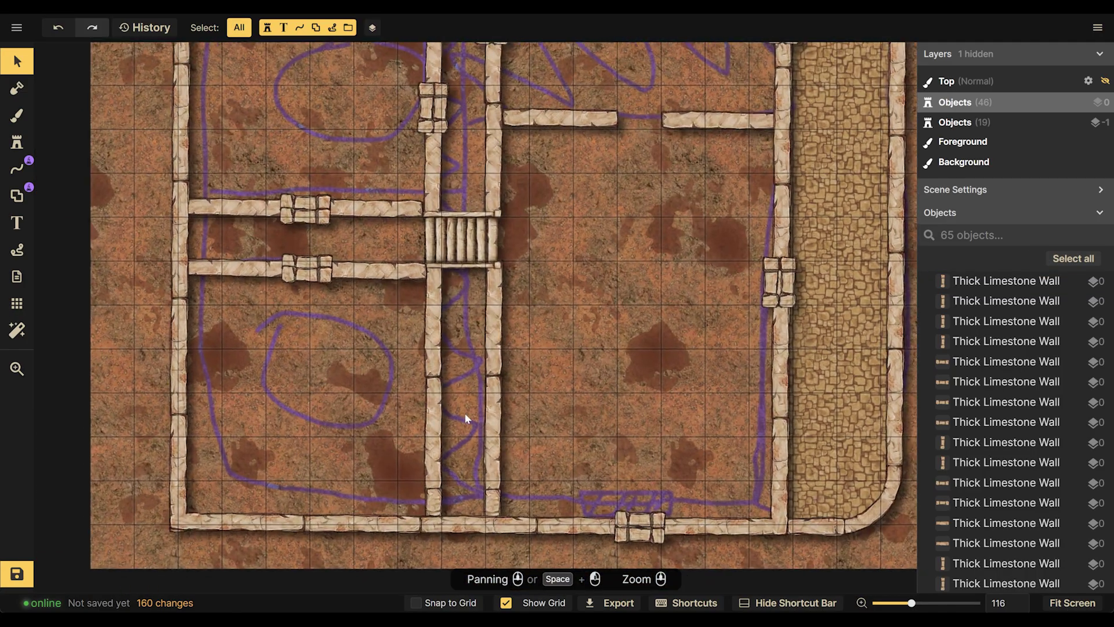
{"action": "key", "text": "ctrl+v"}
{"action": "left_click_drag", "start_coordinate": [504, 336], "coordinate": [420, 431]}
{"action": "key", "text": "ctrl+v"}
{"action": "left_click", "coordinate": [441, 409]}
{"action": "left_click", "coordinate": [424, 409]}
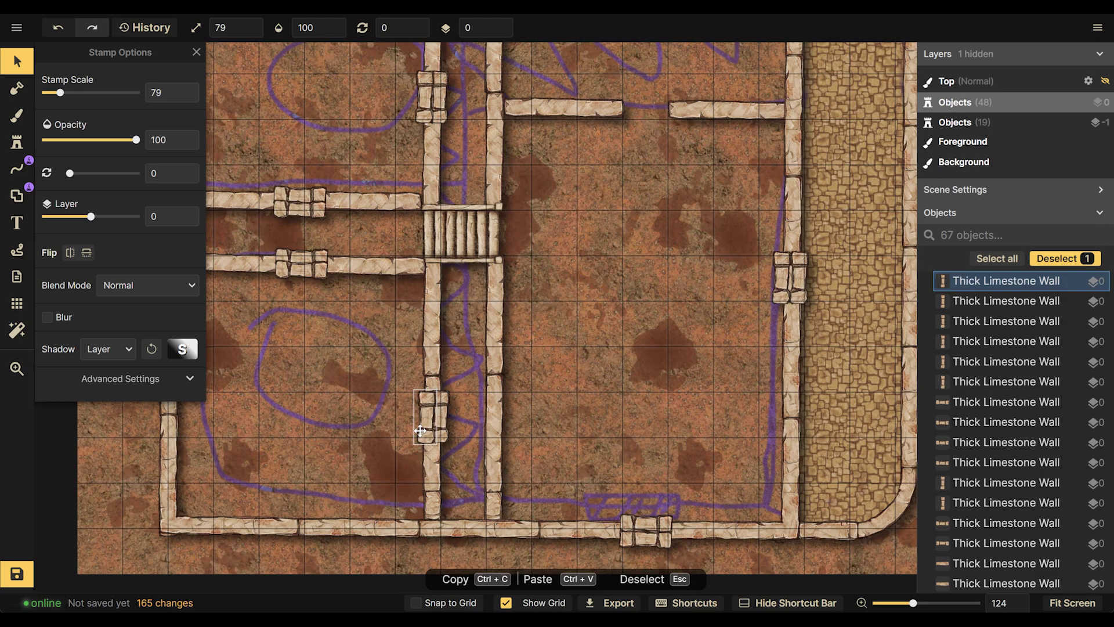
{"action": "scroll", "coordinate": [442, 430], "scroll_direction": "down", "scroll_amount": 1}
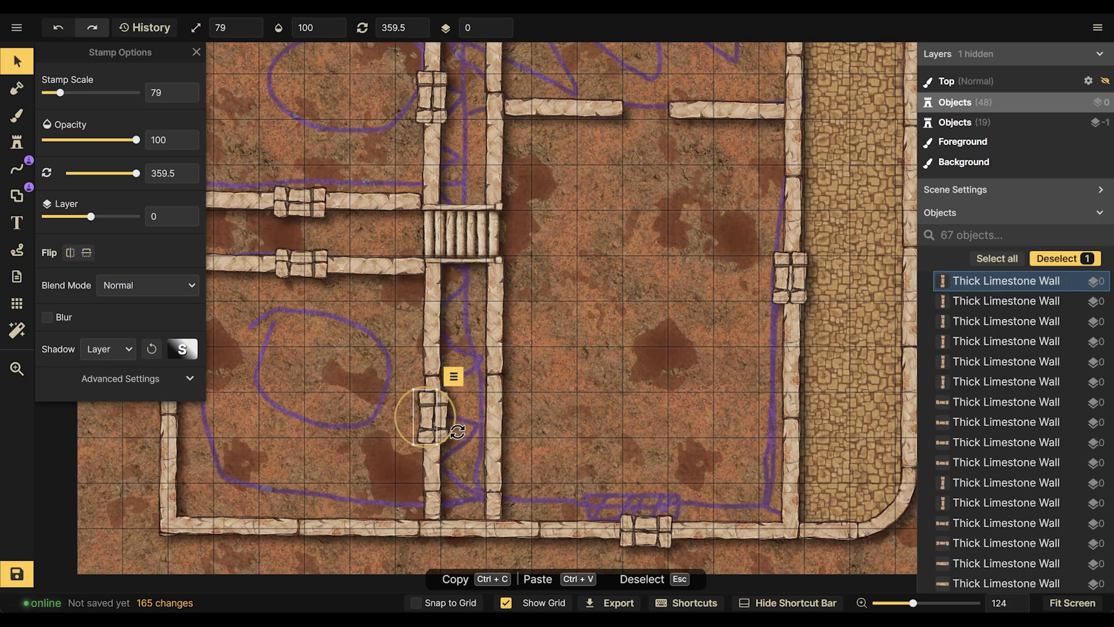
{"action": "key", "text": "Escape"}
{"action": "left_click", "coordinate": [447, 438]}
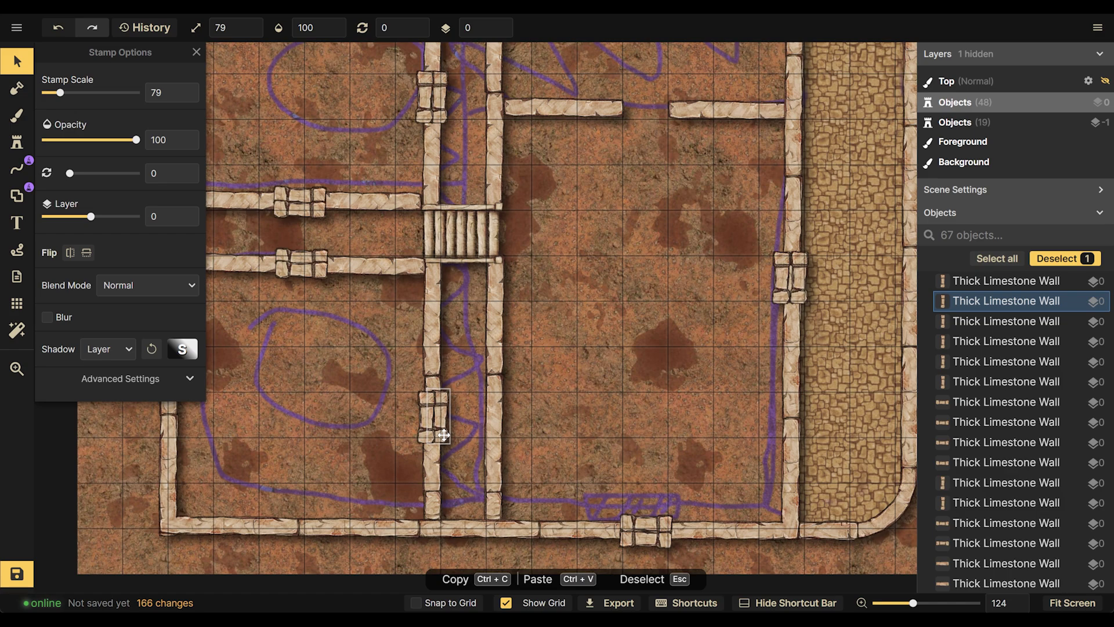
{"action": "key", "text": "Escape"}
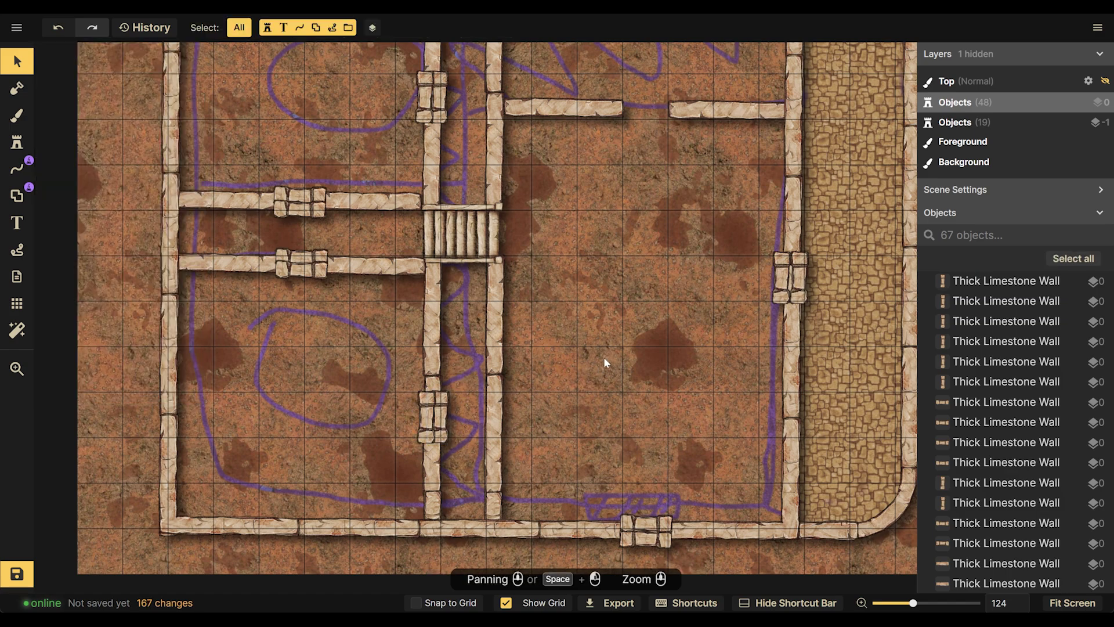
{"action": "left_click_drag", "start_coordinate": [604, 363], "coordinate": [544, 427]}
{"action": "scroll", "coordinate": [544, 428], "scroll_direction": "down", "scroll_amount": 1}
{"action": "scroll", "coordinate": [572, 355], "scroll_direction": "up", "scroll_amount": 1}
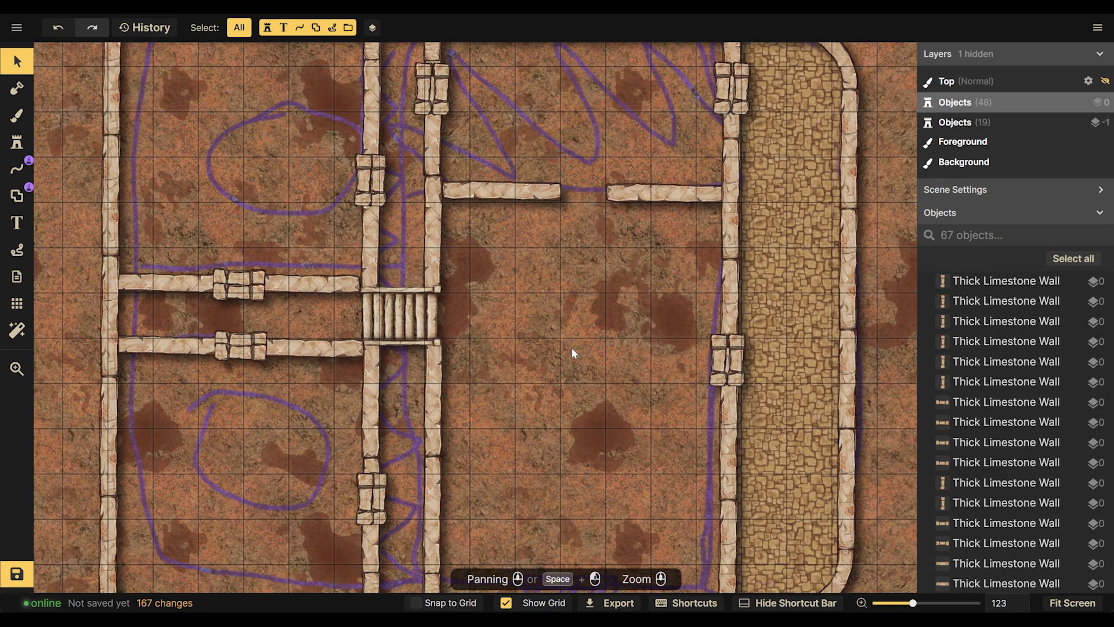
{"action": "scroll", "coordinate": [572, 355], "scroll_direction": "up", "scroll_amount": 1}
{"action": "scroll", "coordinate": [574, 354], "scroll_direction": "up", "scroll_amount": 2}
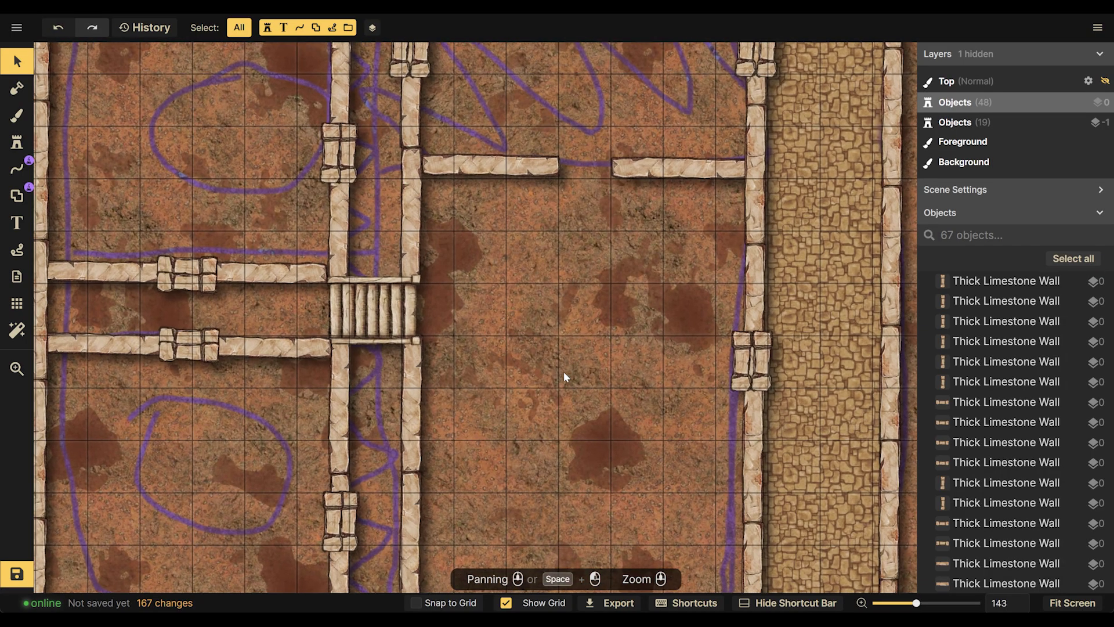
Open the stamp catalog and look through the stairs search results for a suitable stamp
{"action": "left_click", "coordinate": [22, 145]}
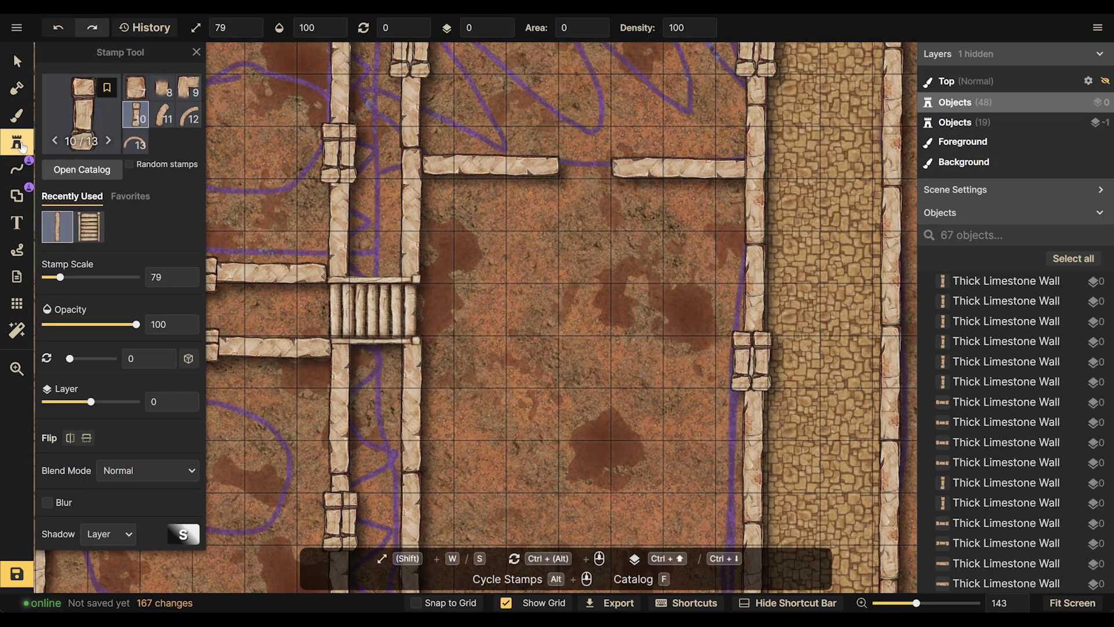
{"action": "left_click", "coordinate": [81, 114]}
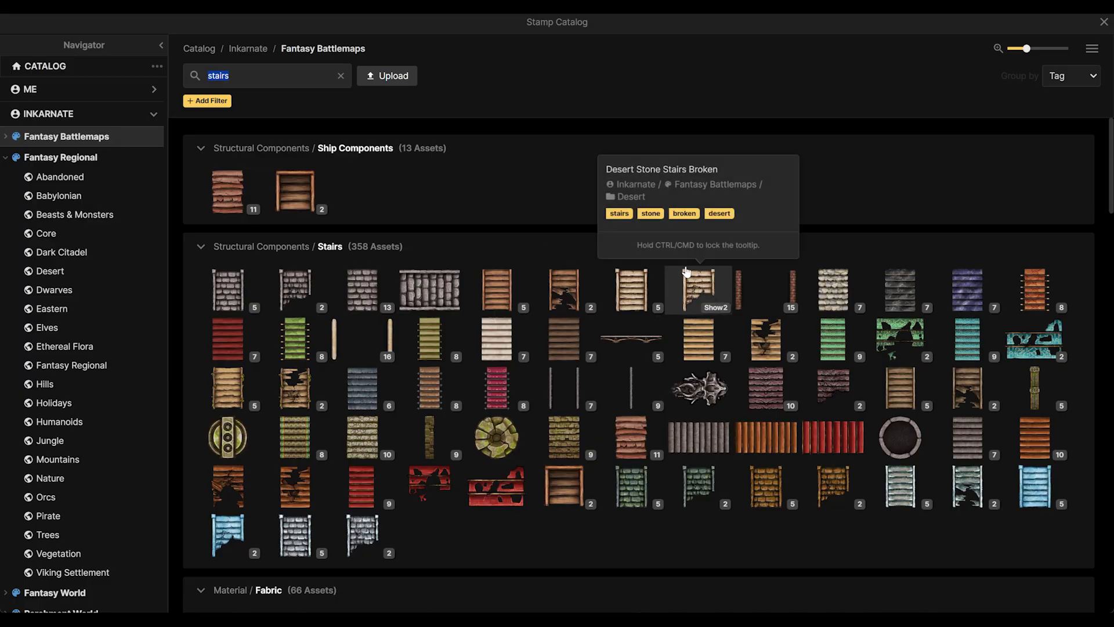
{"action": "scroll", "coordinate": [792, 286], "scroll_direction": "down", "scroll_amount": 3}
{"action": "scroll", "coordinate": [754, 293], "scroll_direction": "up", "scroll_amount": 5}
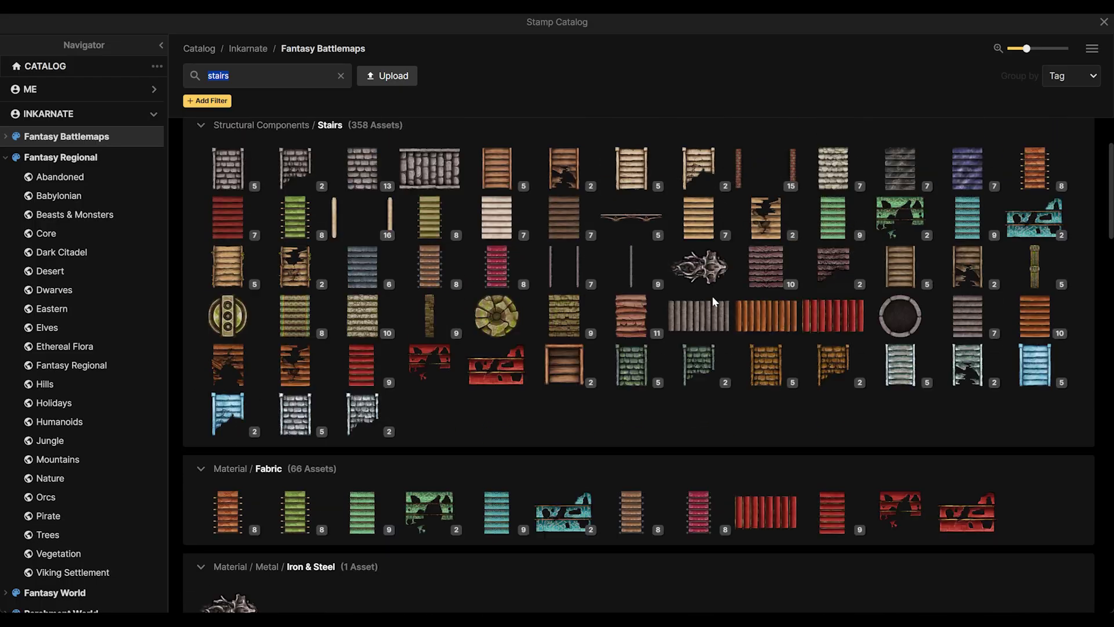
{"action": "scroll", "coordinate": [646, 297], "scroll_direction": "down", "scroll_amount": 12}
{"action": "scroll", "coordinate": [660, 313], "scroll_direction": "down", "scroll_amount": 15}
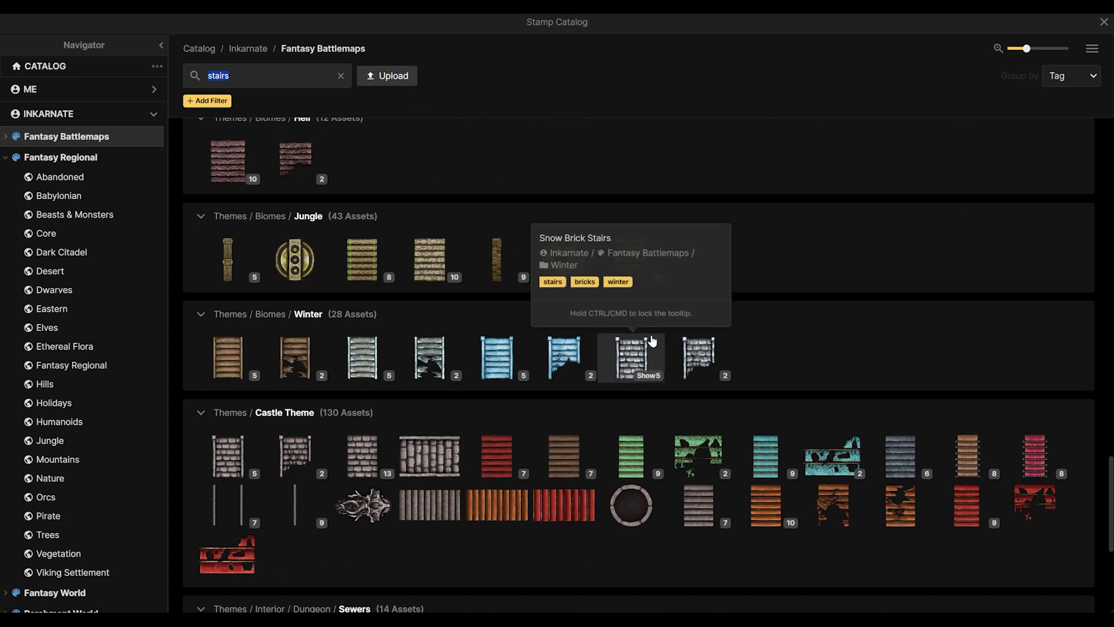
{"action": "scroll", "coordinate": [650, 336], "scroll_direction": "down", "scroll_amount": 4}
{"action": "scroll", "coordinate": [651, 369], "scroll_direction": "up", "scroll_amount": 7}
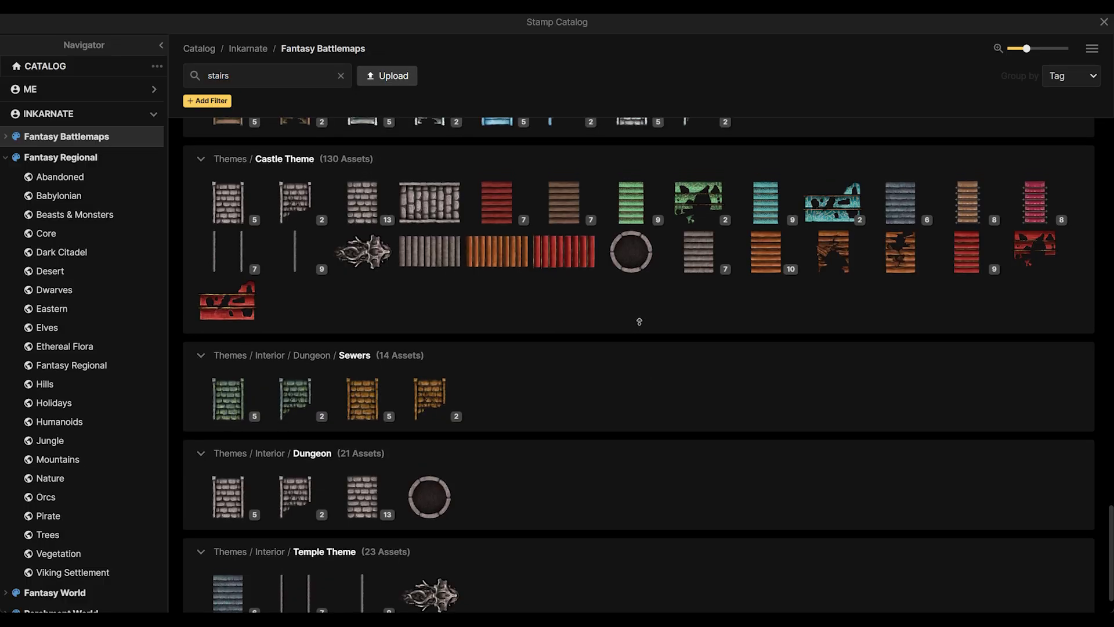
{"action": "scroll", "coordinate": [784, 401], "scroll_direction": "up", "scroll_amount": 10}
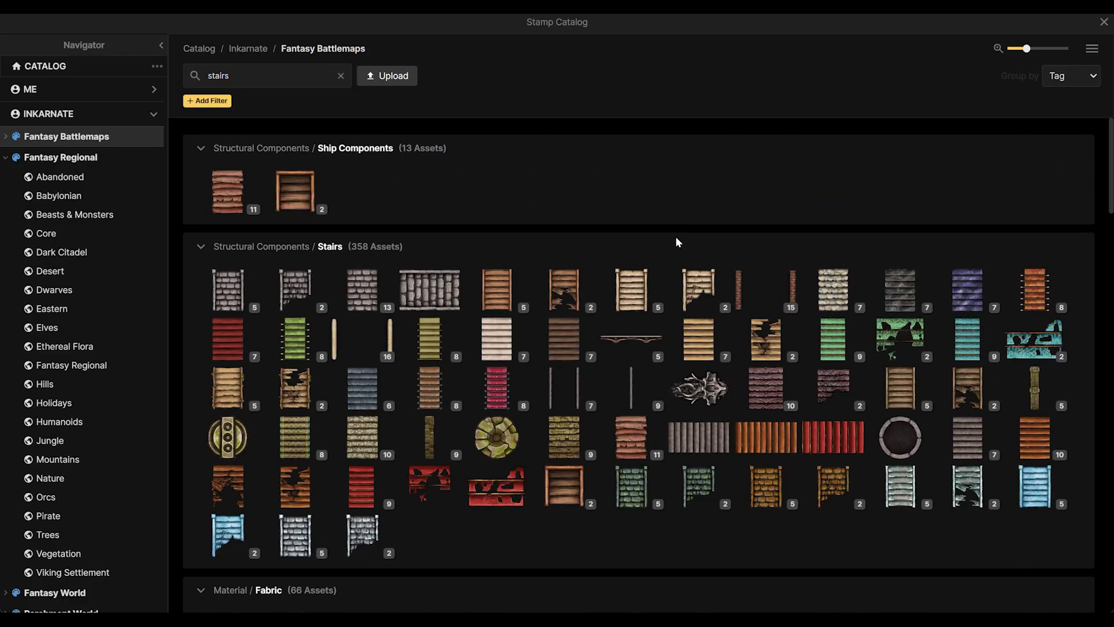
Clear the stairs search from the stamp catalog and expand the Fantasy Battlemaps collection to list its categories
{"action": "left_click", "coordinate": [340, 76]}
{"action": "scroll", "coordinate": [605, 250], "scroll_direction": "down", "scroll_amount": 10}
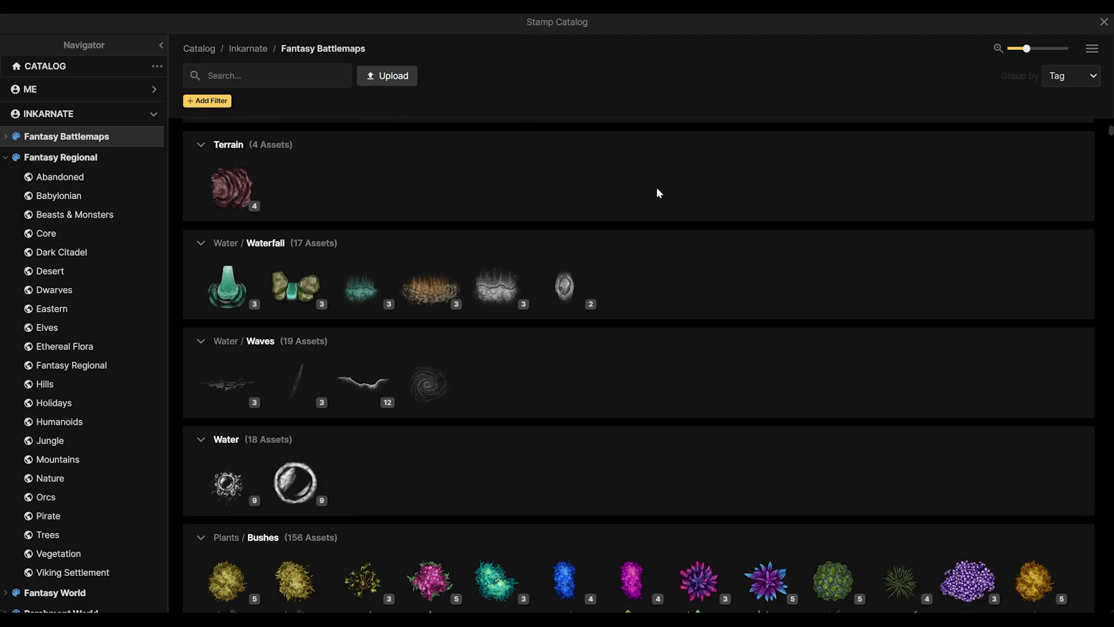
{"action": "scroll", "coordinate": [680, 189], "scroll_direction": "down", "scroll_amount": 15}
{"action": "scroll", "coordinate": [113, 372], "scroll_direction": "down", "scroll_amount": 5}
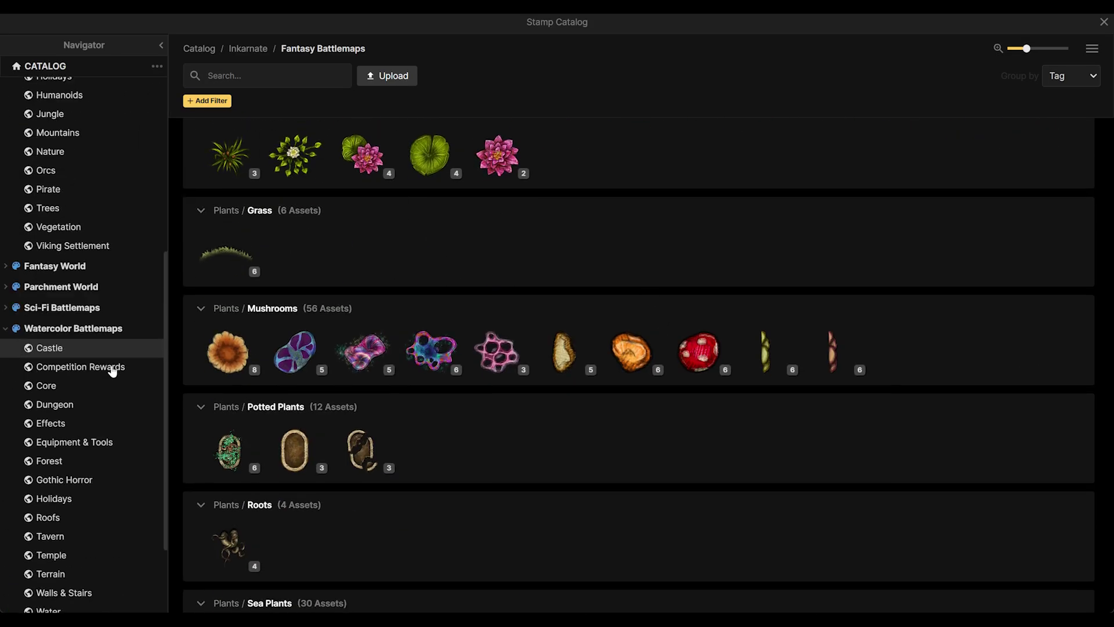
{"action": "scroll", "coordinate": [113, 371], "scroll_direction": "up", "scroll_amount": 5}
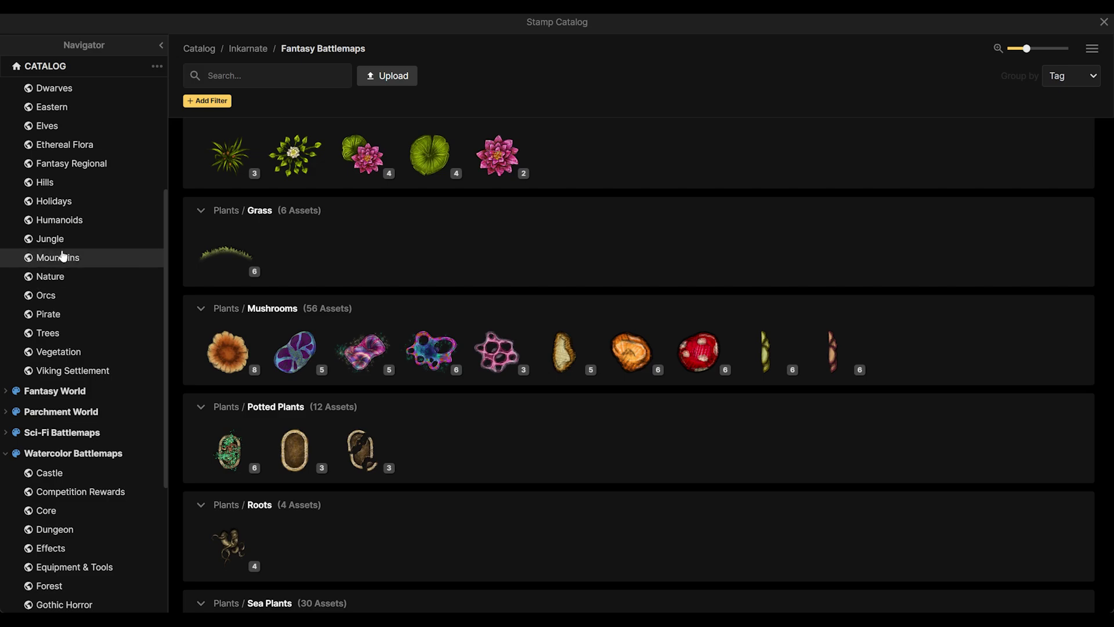
{"action": "scroll", "coordinate": [63, 256], "scroll_direction": "up", "scroll_amount": 5}
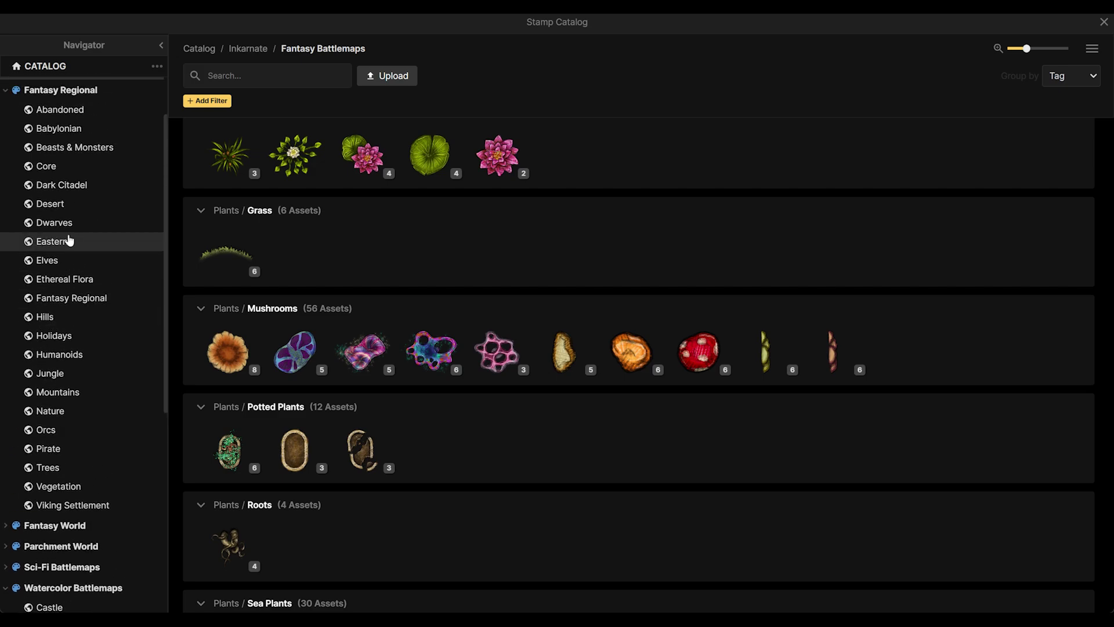
{"action": "scroll", "coordinate": [69, 240], "scroll_direction": "up", "scroll_amount": 3}
{"action": "left_click", "coordinate": [5, 138]}
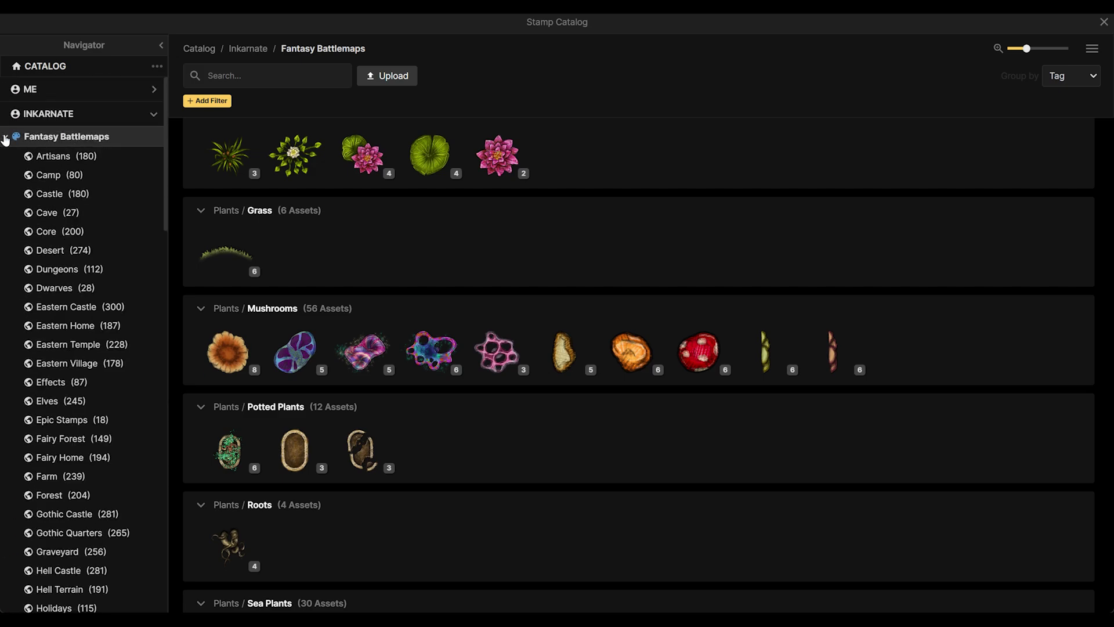
Open the Tavern category of the Fantasy Battlemaps collection and choose the wooden couch stamp with green cushions
{"action": "scroll", "coordinate": [70, 406], "scroll_direction": "down", "scroll_amount": 18}
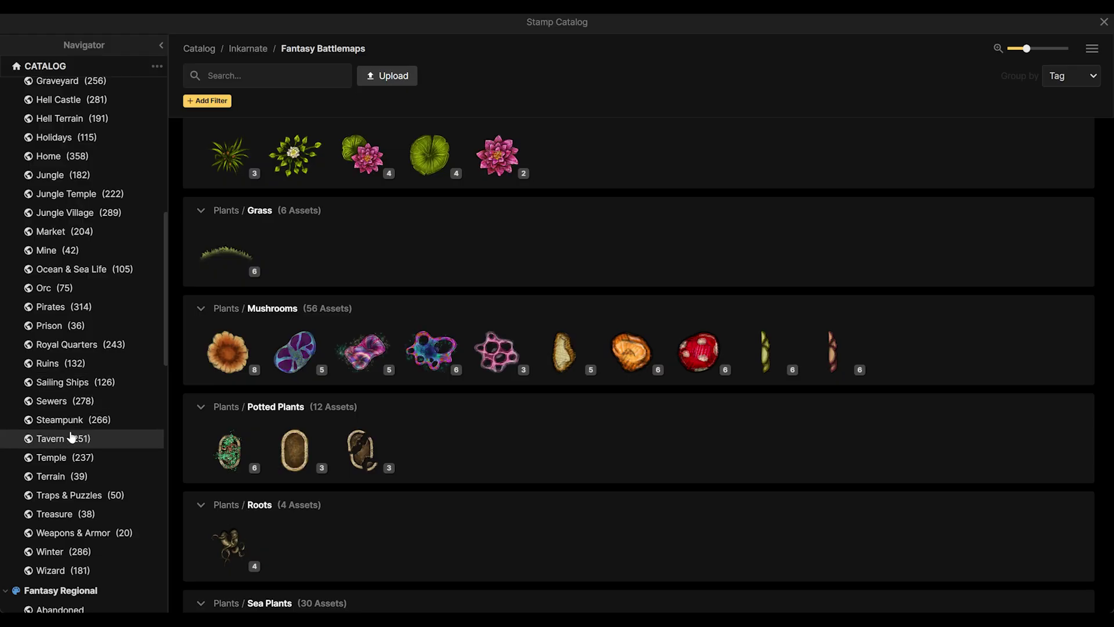
{"action": "left_click", "coordinate": [71, 438]}
{"action": "scroll", "coordinate": [507, 336], "scroll_direction": "down", "scroll_amount": 2}
{"action": "scroll", "coordinate": [539, 315], "scroll_direction": "up", "scroll_amount": 2}
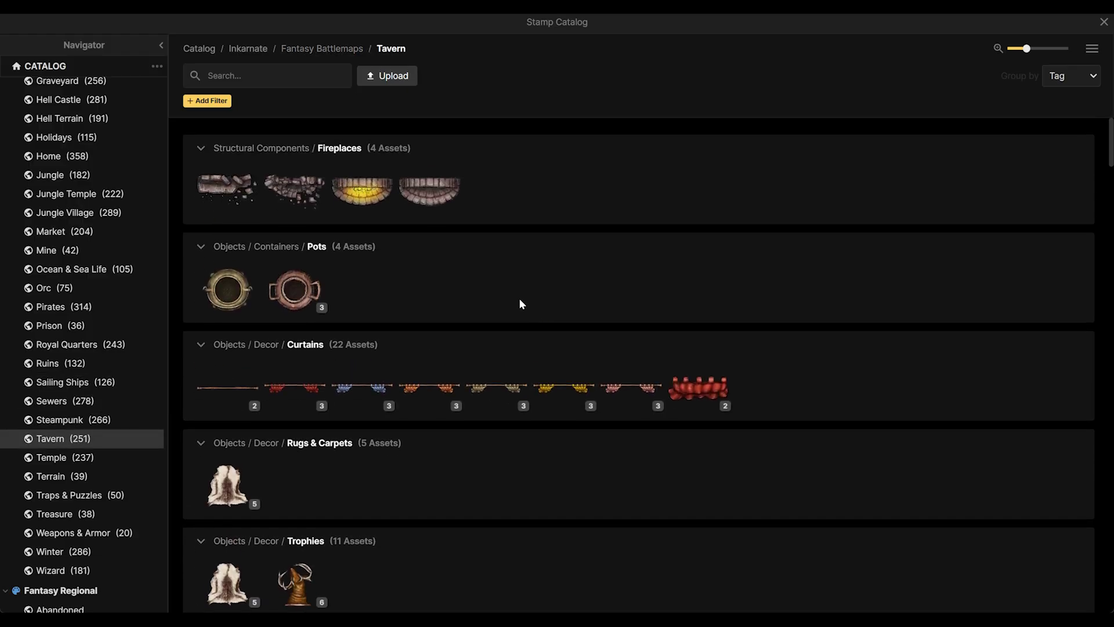
{"action": "scroll", "coordinate": [529, 290], "scroll_direction": "down", "scroll_amount": 16}
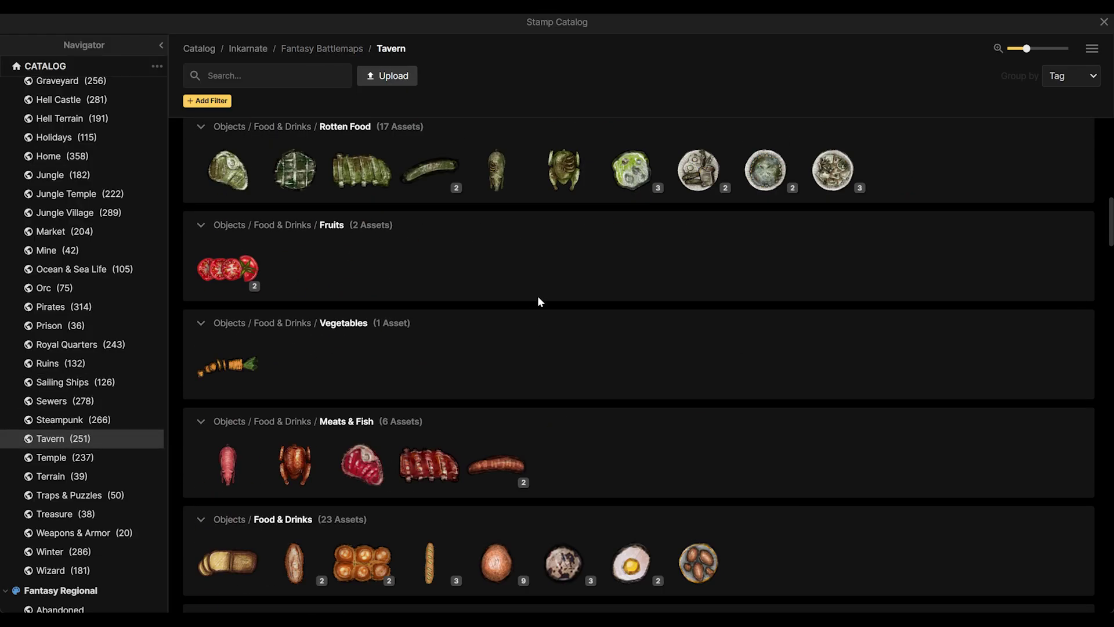
{"action": "scroll", "coordinate": [540, 299], "scroll_direction": "down", "scroll_amount": 7}
{"action": "scroll", "coordinate": [522, 299], "scroll_direction": "up", "scroll_amount": 3}
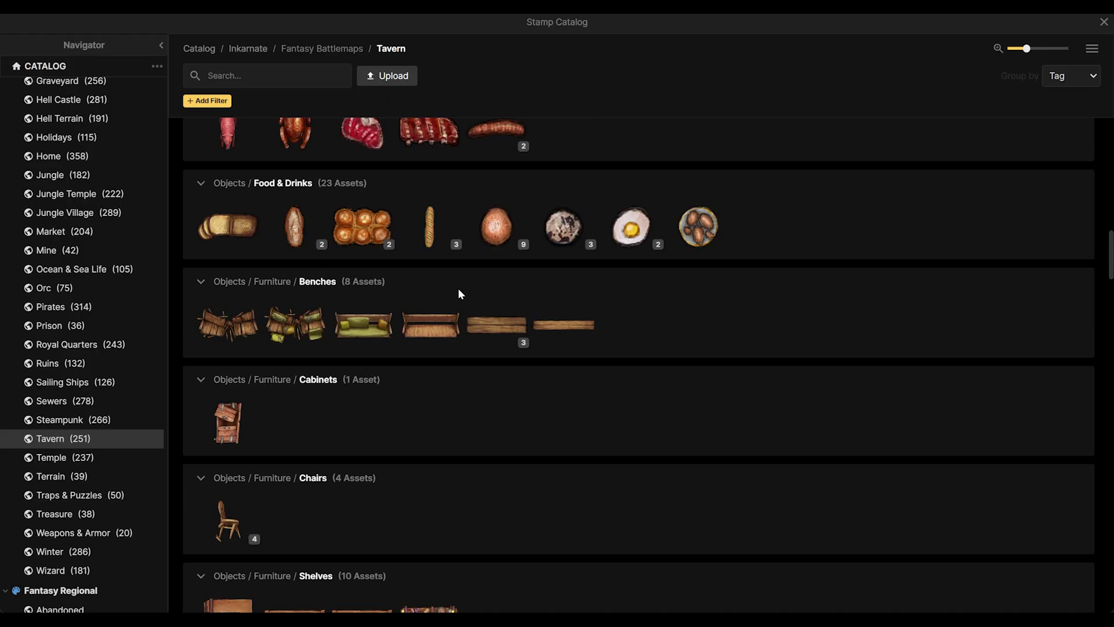
{"action": "left_click", "coordinate": [377, 331]}
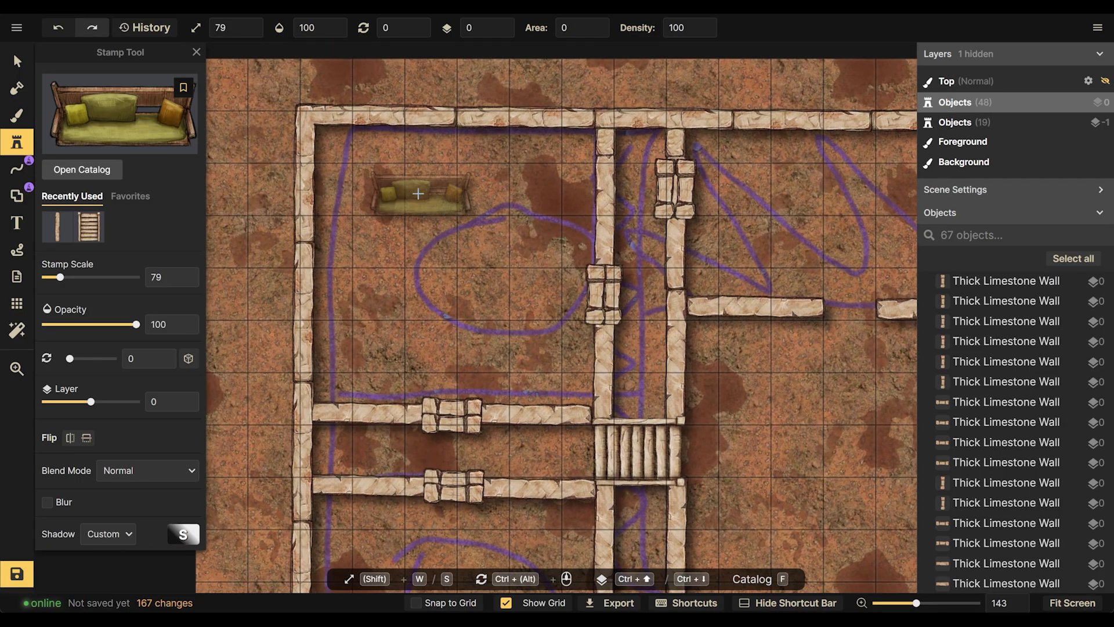
Try the wooden couch in the upper-left room at scale 62, and delete it again
{"action": "left_click", "coordinate": [418, 194]}
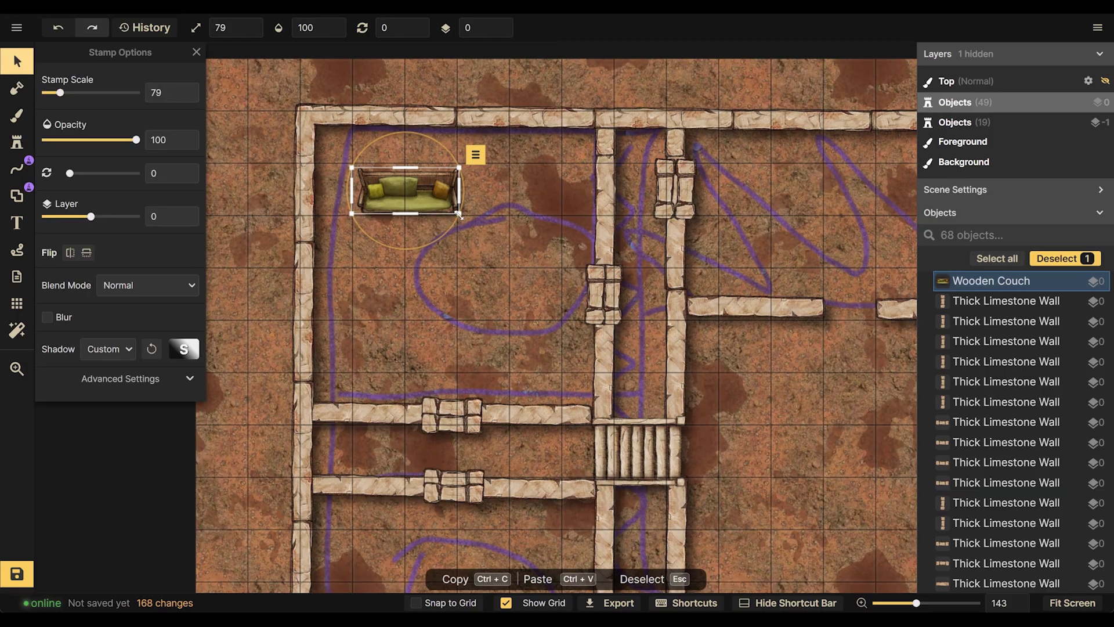
{"action": "left_click_drag", "start_coordinate": [459, 215], "coordinate": [448, 209]}
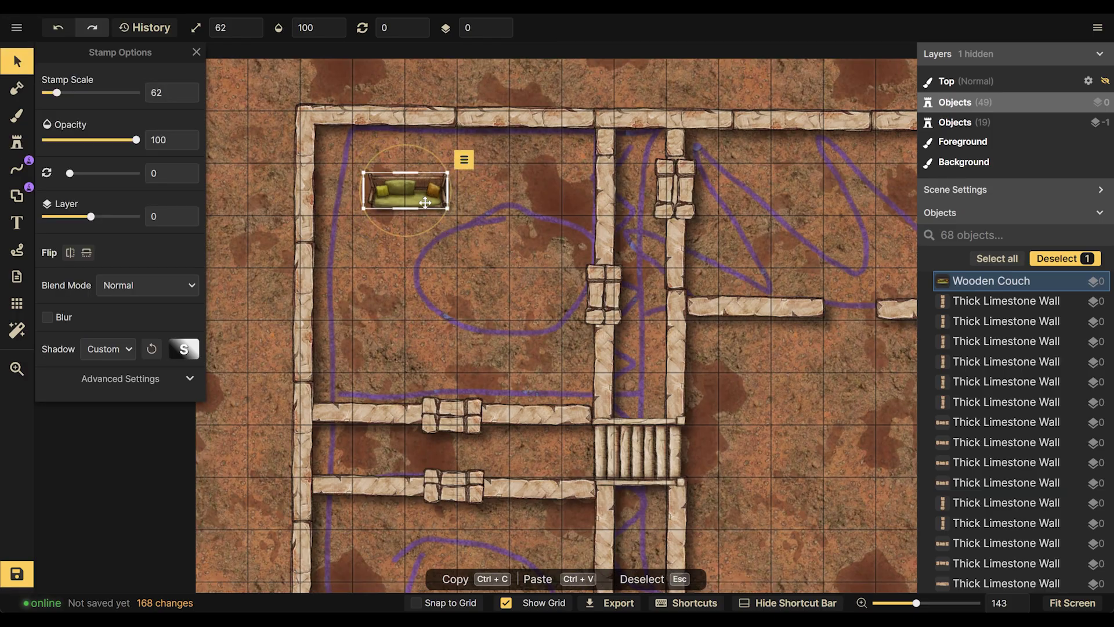
{"action": "key", "text": "Delete"}
Choose the round wooden table with the red runner from the Tavern tables as the stamp
{"action": "left_click", "coordinate": [17, 143]}
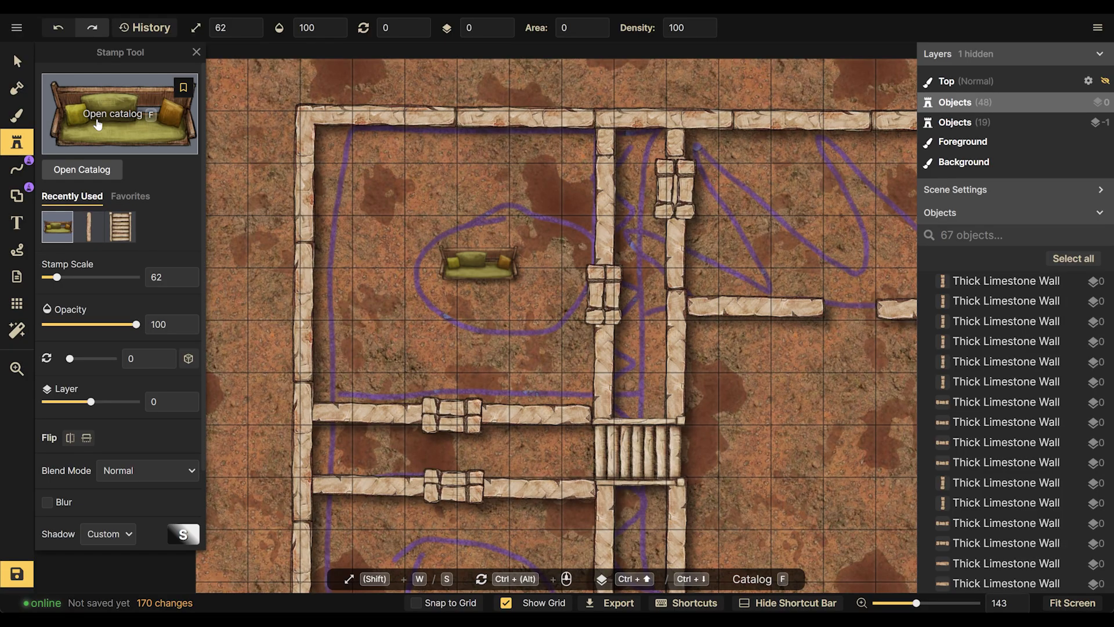
{"action": "left_click", "coordinate": [98, 125]}
{"action": "scroll", "coordinate": [602, 358], "scroll_direction": "down", "scroll_amount": 5}
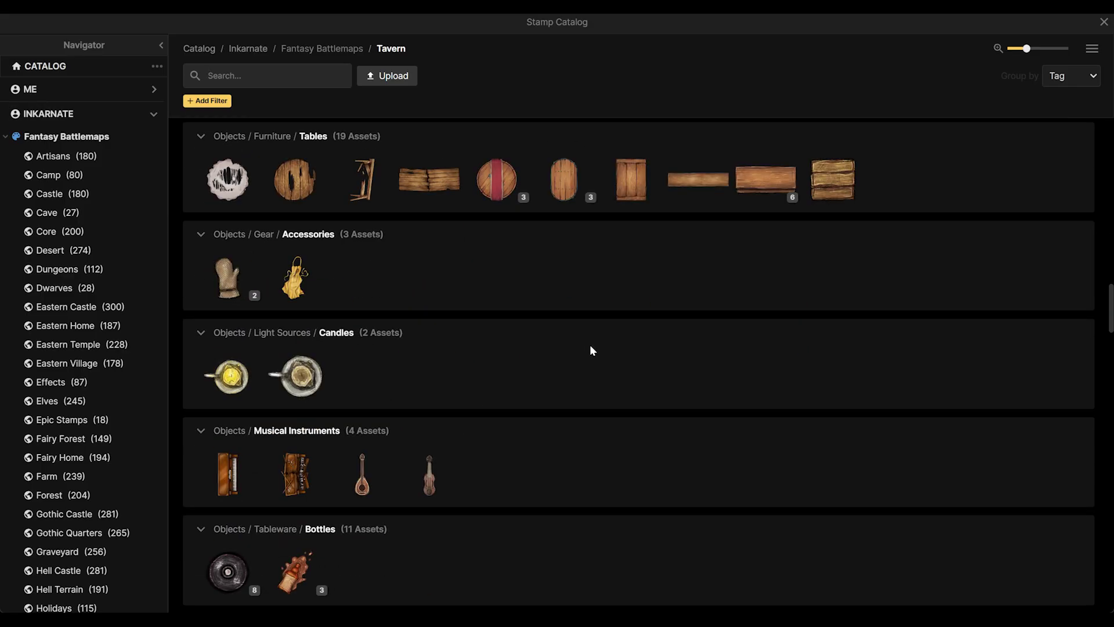
{"action": "scroll", "coordinate": [526, 299], "scroll_direction": "up", "scroll_amount": 3}
{"action": "left_click", "coordinate": [496, 378]}
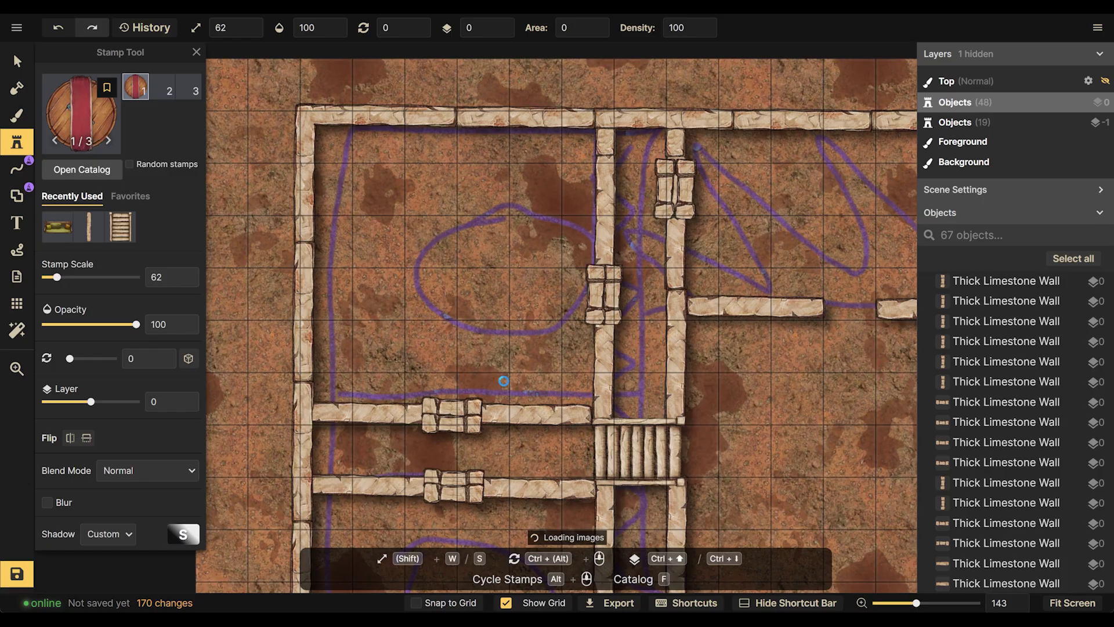
Preview the first two variants of the round table over the large room beside the cobbled corridor
{"action": "scroll", "coordinate": [504, 381], "scroll_direction": "right", "scroll_amount": 5}
{"action": "scroll", "coordinate": [504, 381], "scroll_direction": "down", "scroll_amount": 3}
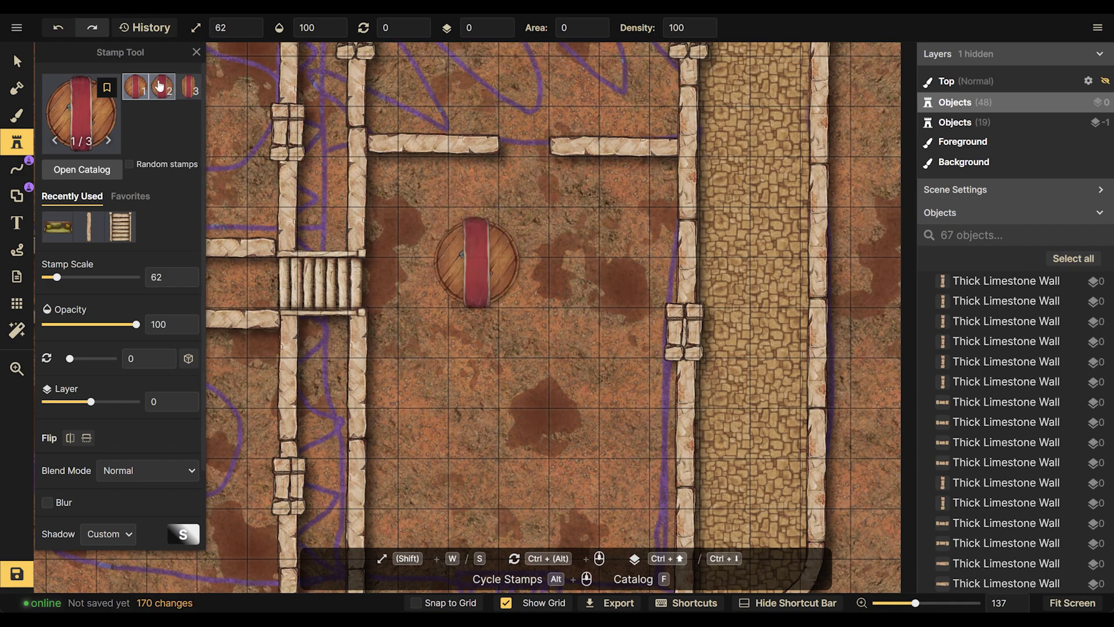
{"action": "left_click", "coordinate": [159, 86]}
{"action": "scroll", "coordinate": [482, 401], "scroll_direction": "up", "scroll_amount": 1}
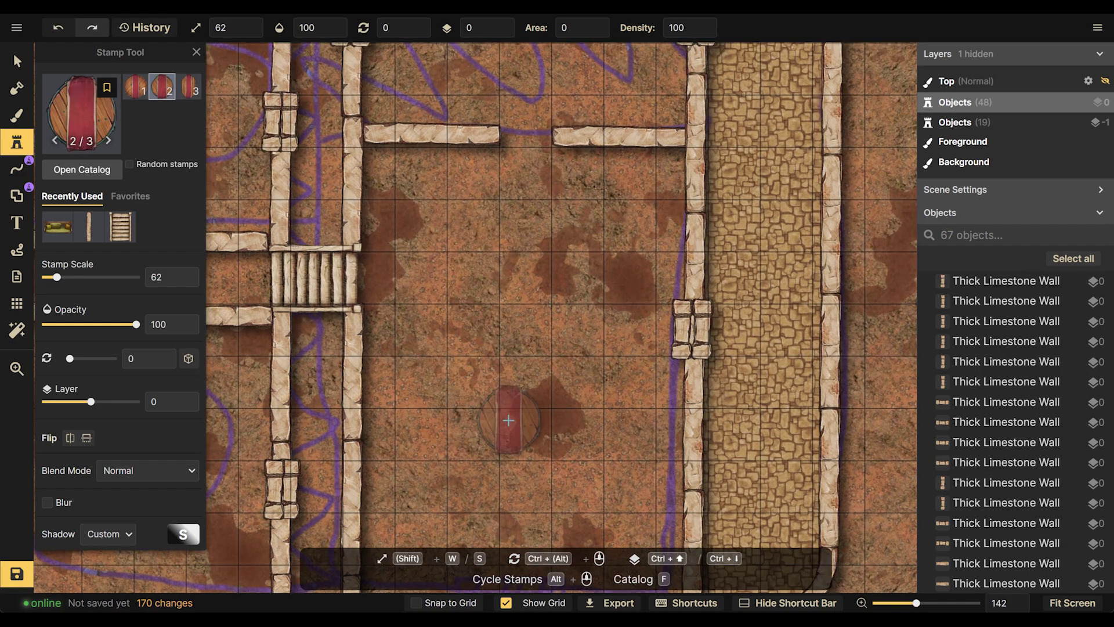
{"action": "scroll", "coordinate": [509, 420], "scroll_direction": "up", "scroll_amount": 3}
{"action": "scroll", "coordinate": [480, 256], "scroll_direction": "up", "scroll_amount": 1, "text": "alt"}
{"action": "scroll", "coordinate": [446, 372], "scroll_direction": "down", "scroll_amount": 1}
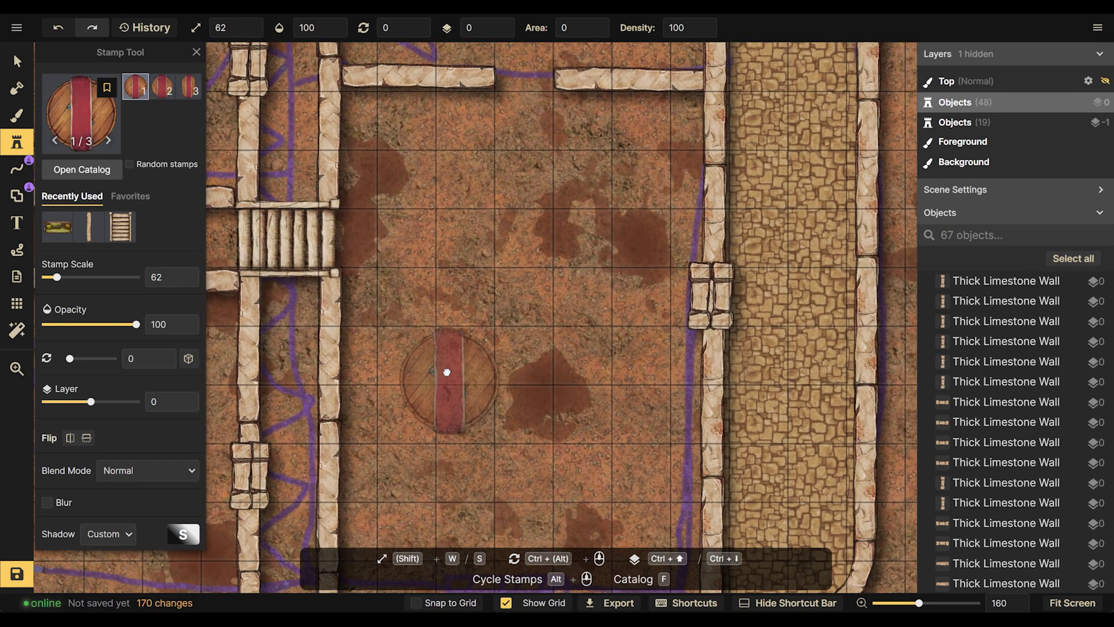
Reopen the stamp catalog and look through the remaining Tavern stamps, from the tables to the kitchen and library themes
{"action": "key", "text": "f"}
{"action": "scroll", "coordinate": [571, 302], "scroll_direction": "down", "scroll_amount": 2}
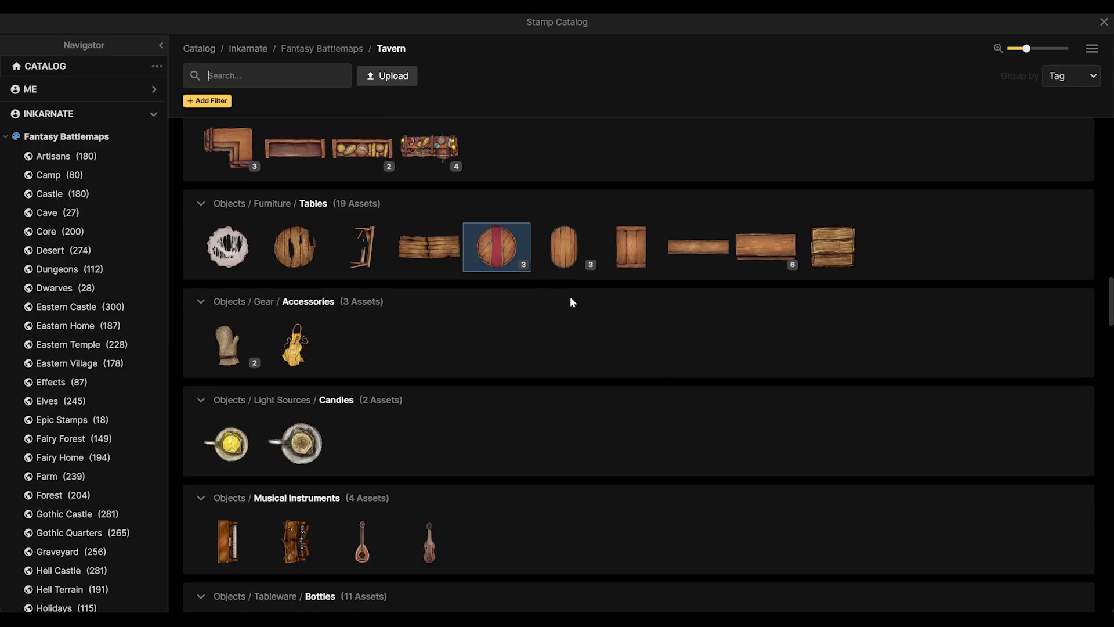
{"action": "scroll", "coordinate": [571, 302], "scroll_direction": "down", "scroll_amount": 15}
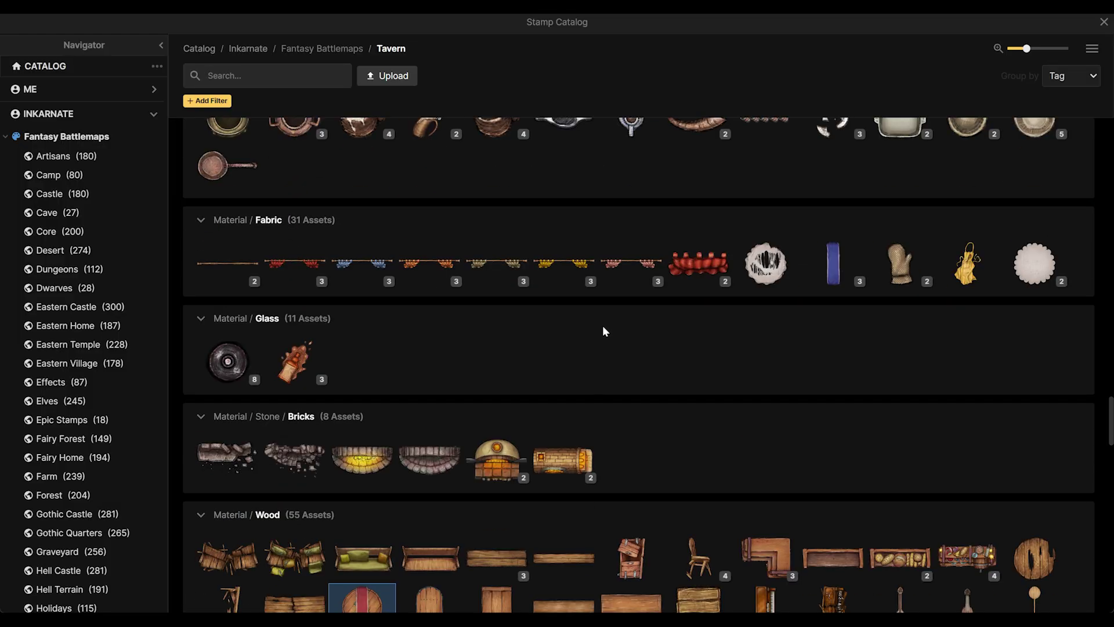
{"action": "scroll", "coordinate": [603, 332], "scroll_direction": "down", "scroll_amount": 5}
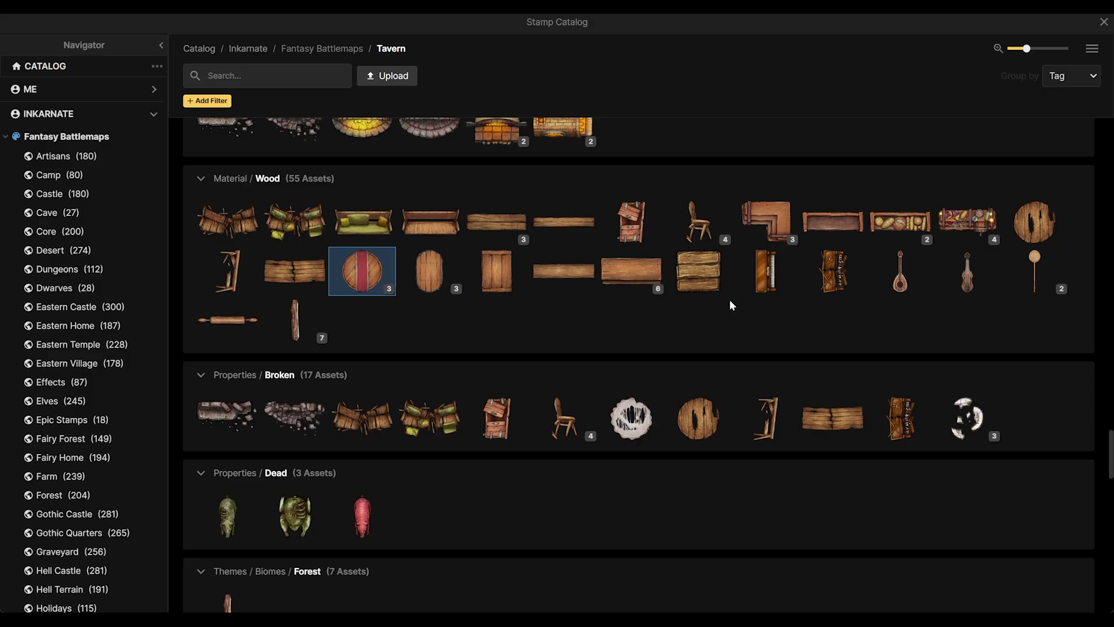
{"action": "scroll", "coordinate": [614, 333], "scroll_direction": "down", "scroll_amount": 3}
{"action": "scroll", "coordinate": [614, 337], "scroll_direction": "down", "scroll_amount": 5}
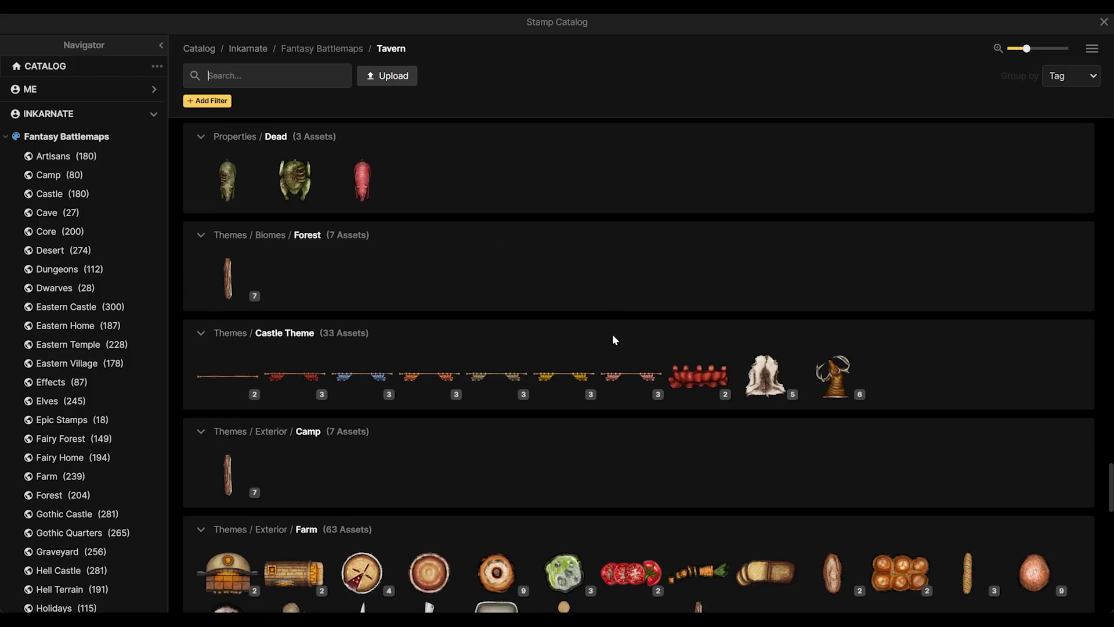
{"action": "scroll", "coordinate": [616, 336], "scroll_direction": "down", "scroll_amount": 5}
{"action": "scroll", "coordinate": [619, 340], "scroll_direction": "down", "scroll_amount": 7}
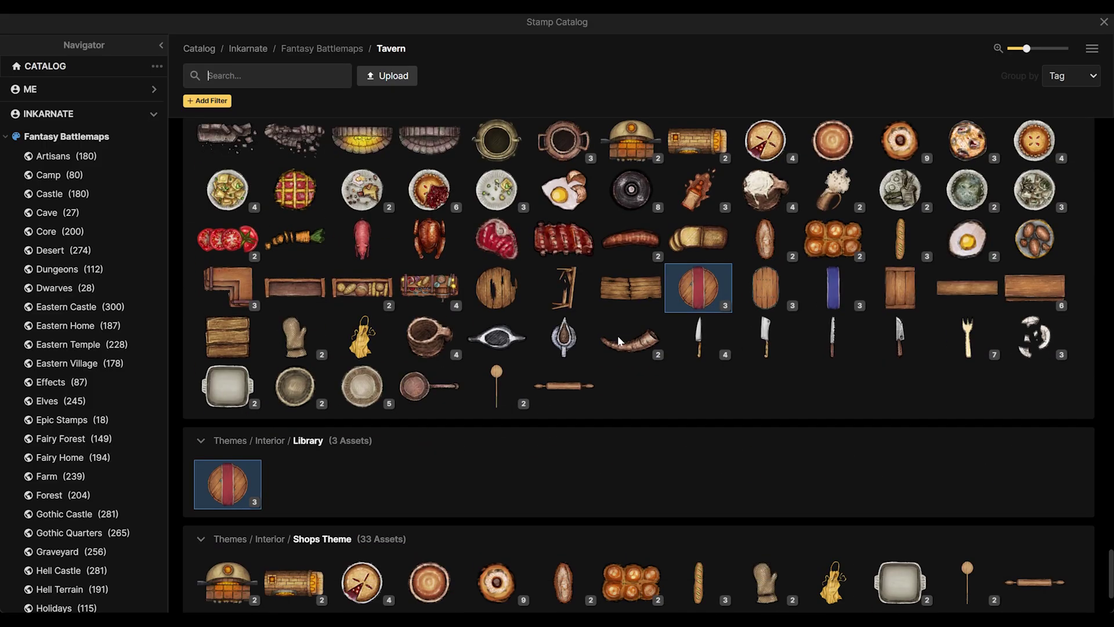
{"action": "scroll", "coordinate": [632, 328], "scroll_direction": "up", "scroll_amount": 3}
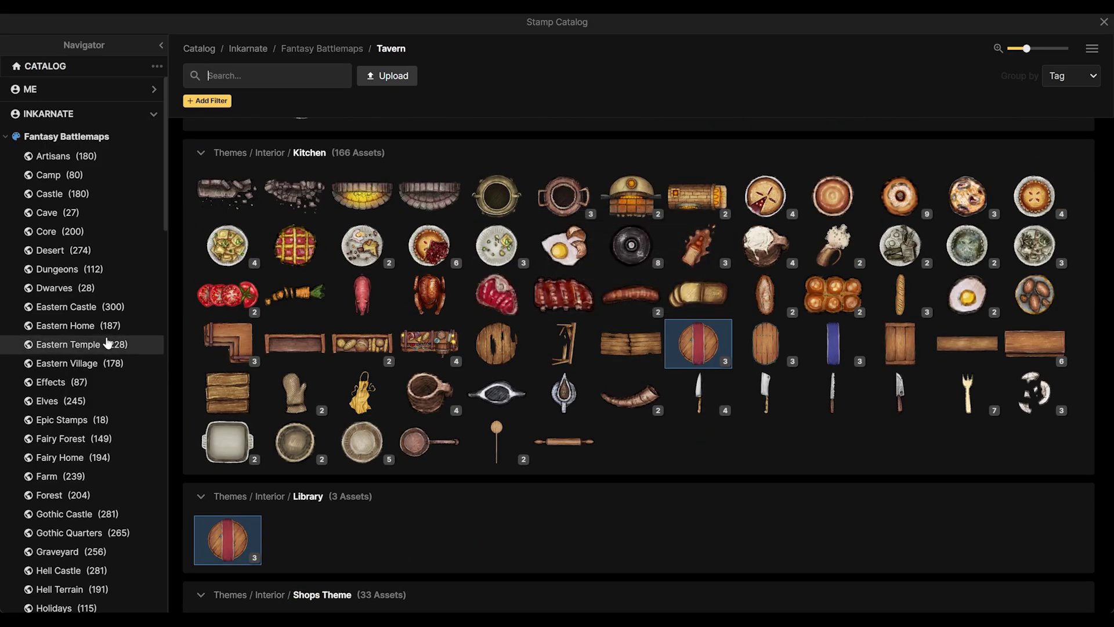
Look over the Fantasy Battlemaps categories and the Tavern kitchen stamps for other suitable furnishings
{"action": "scroll", "coordinate": [139, 348], "scroll_direction": "down", "scroll_amount": 1}
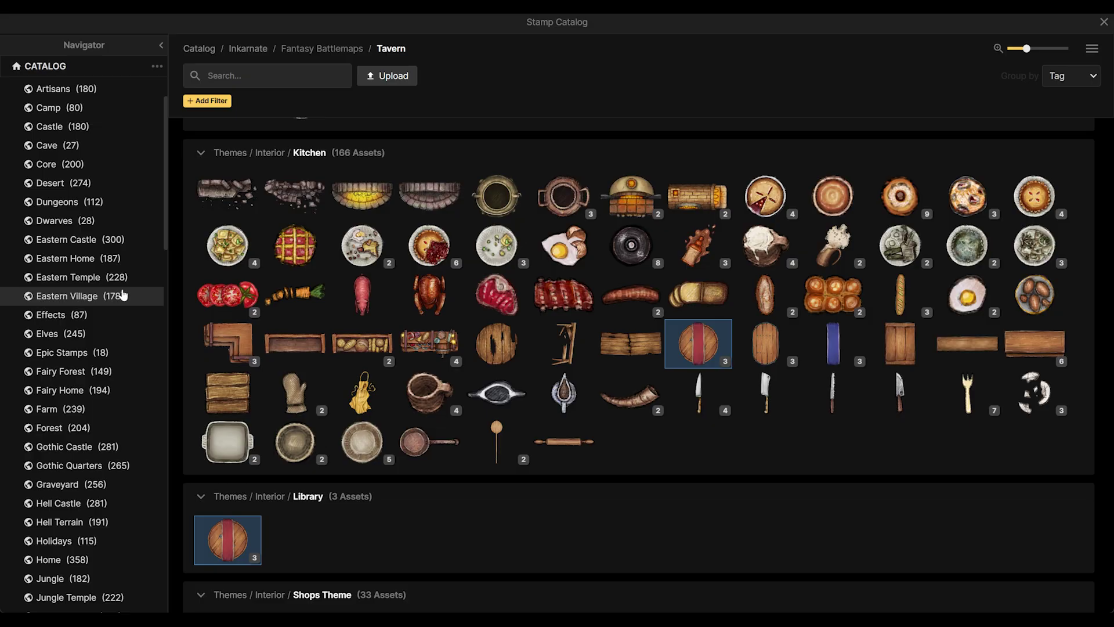
{"action": "scroll", "coordinate": [123, 296], "scroll_direction": "down", "scroll_amount": 4}
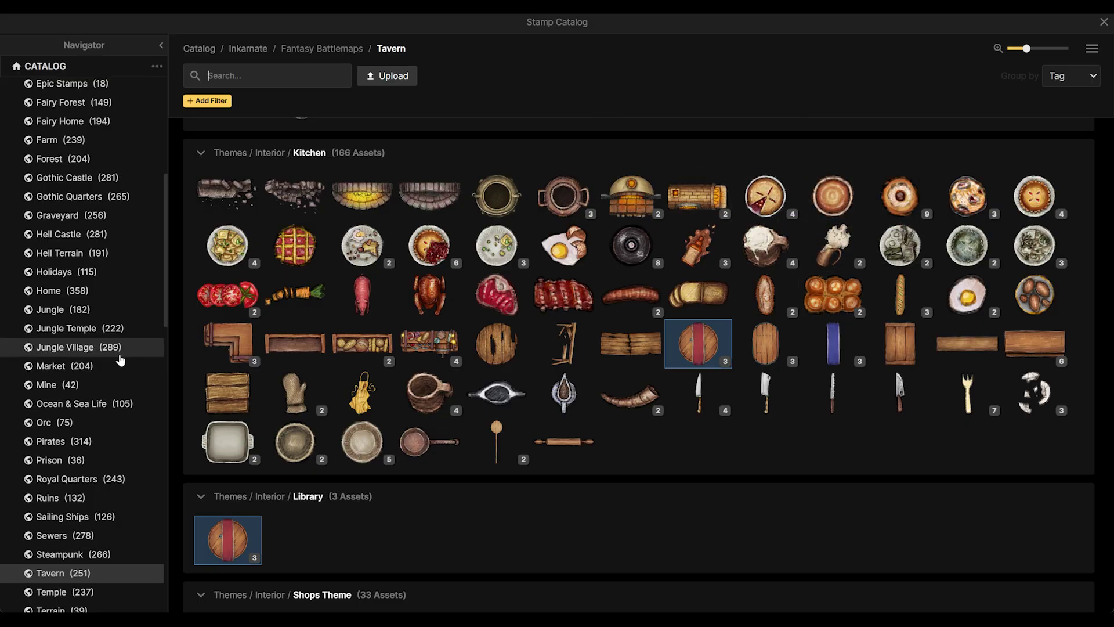
{"action": "scroll", "coordinate": [121, 360], "scroll_direction": "down", "scroll_amount": 5}
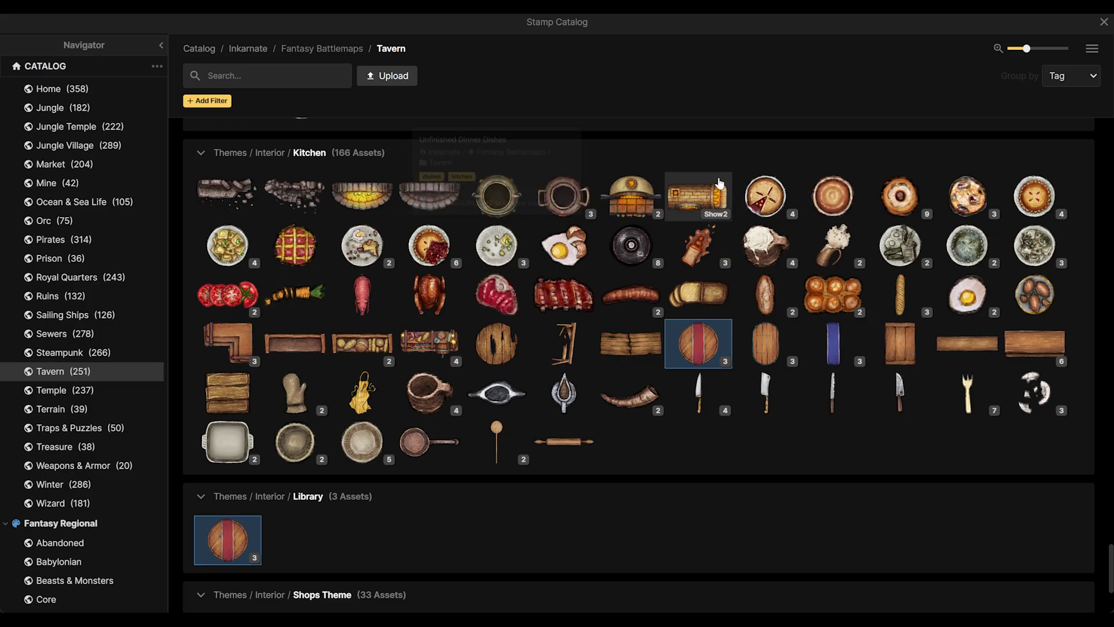
{"action": "mouse_move", "coordinate": [704, 205]}
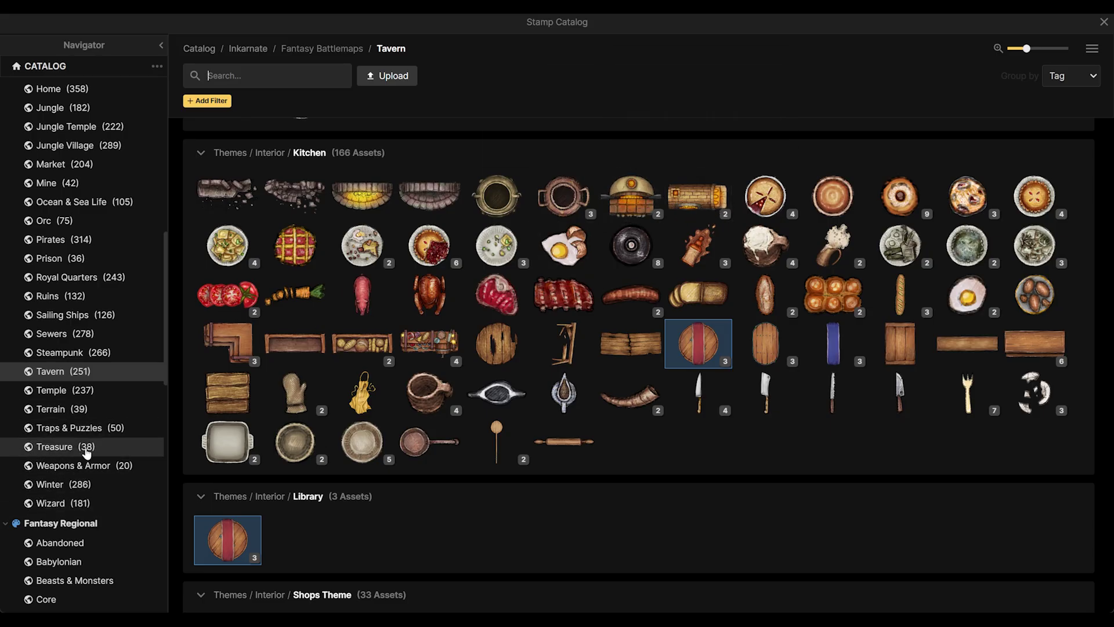
{"action": "scroll", "coordinate": [86, 464], "scroll_direction": "up", "scroll_amount": 2}
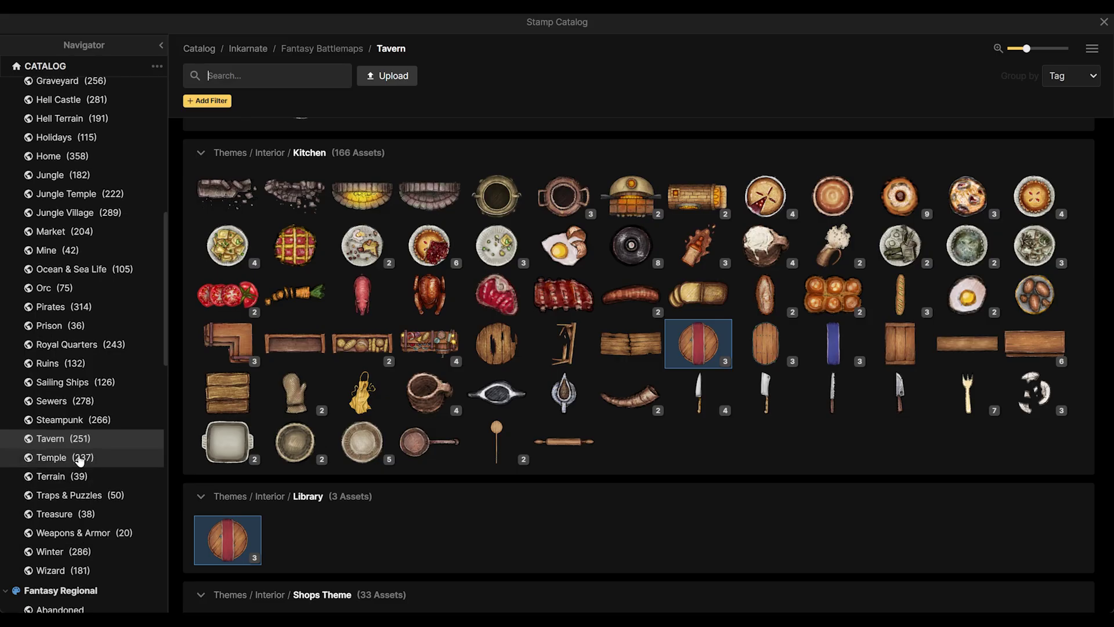
{"action": "scroll", "coordinate": [238, 349], "scroll_direction": "up", "scroll_amount": 1}
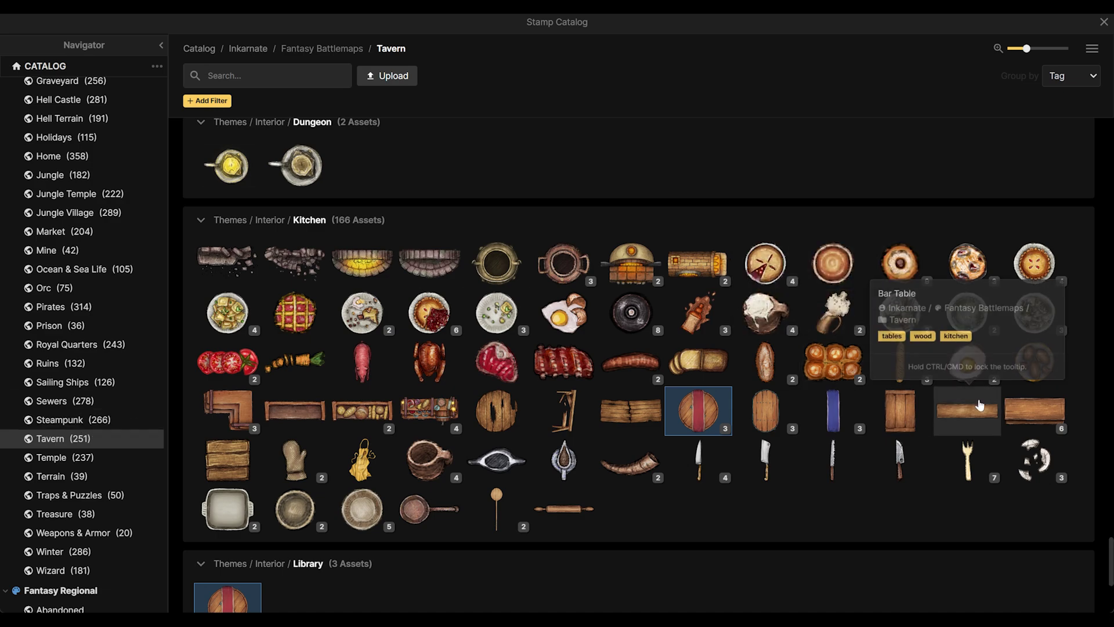
{"action": "scroll", "coordinate": [966, 374], "scroll_direction": "down", "scroll_amount": 1}
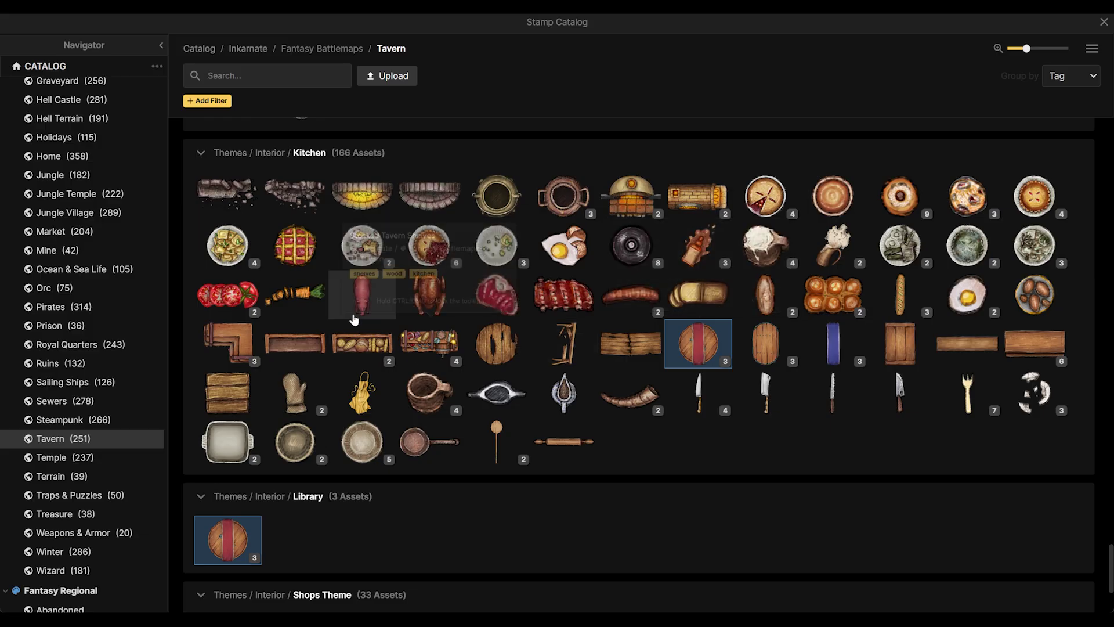
{"action": "scroll", "coordinate": [116, 325], "scroll_direction": "down", "scroll_amount": 3}
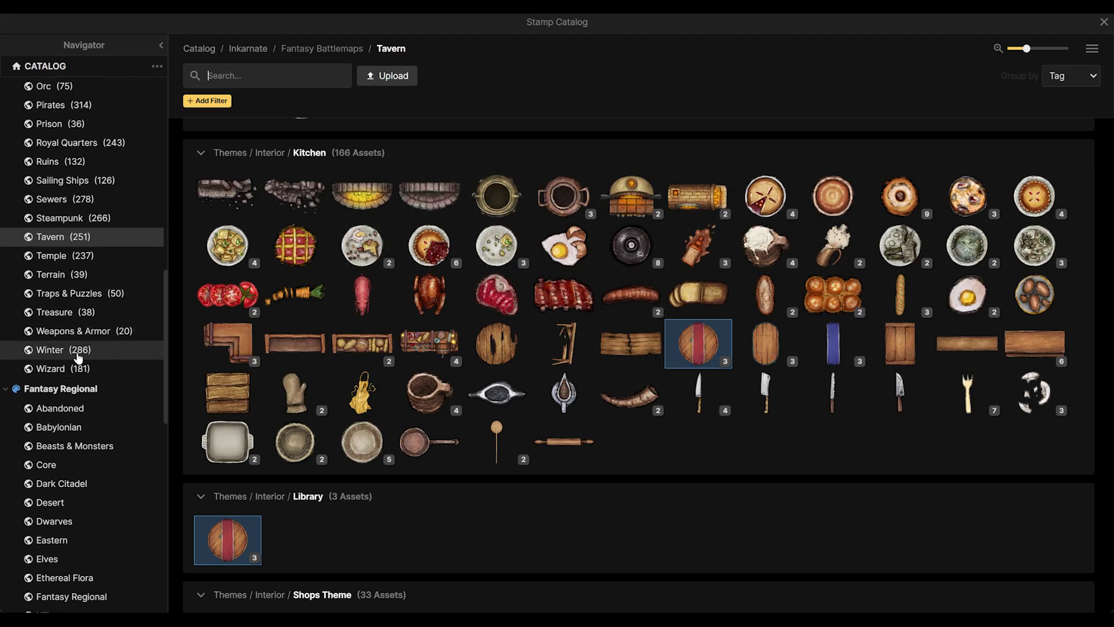
{"action": "scroll", "coordinate": [58, 400], "scroll_direction": "up", "scroll_amount": 3}
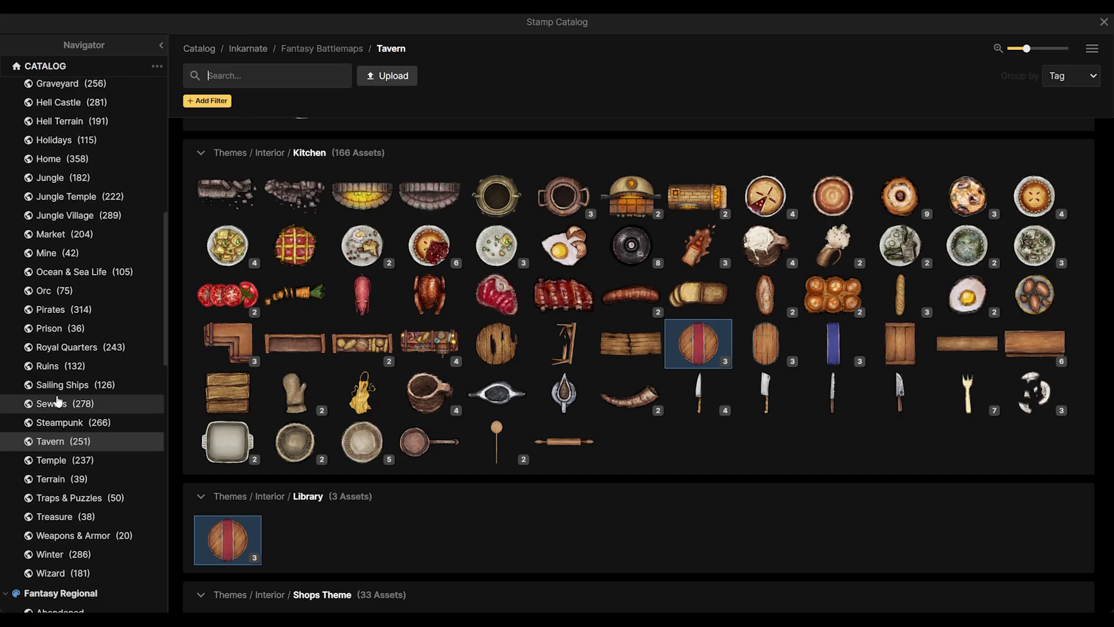
Open the Royal Quarters category and look through its furniture, decor and castle theme stamps
{"action": "scroll", "coordinate": [58, 401], "scroll_direction": "up", "scroll_amount": 1}
{"action": "left_click", "coordinate": [64, 411]}
{"action": "scroll", "coordinate": [546, 272], "scroll_direction": "down", "scroll_amount": 10}
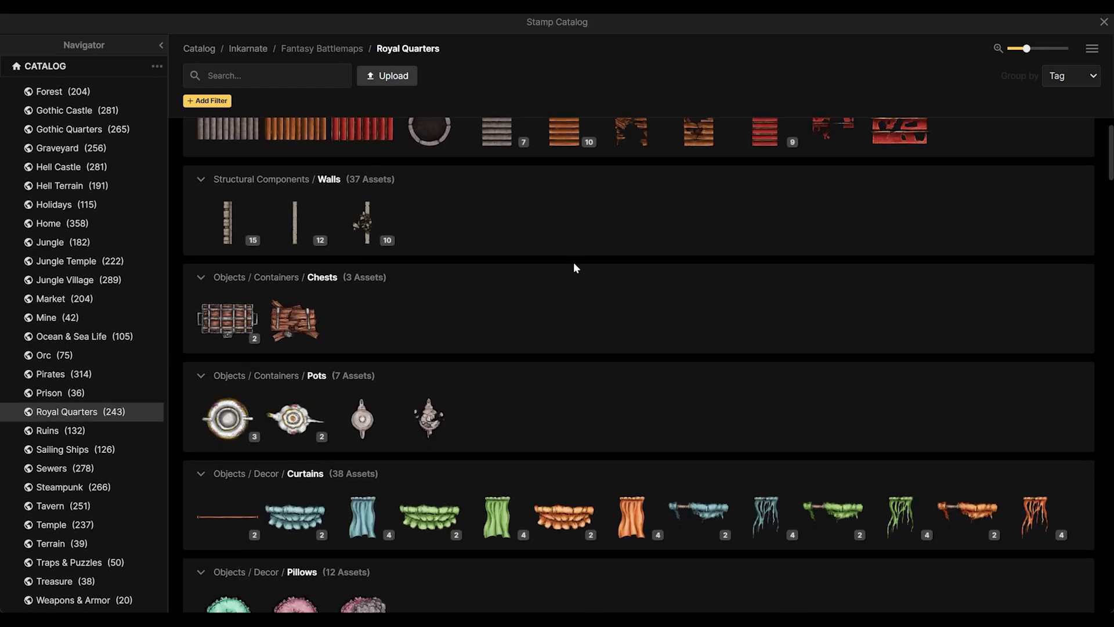
{"action": "scroll", "coordinate": [519, 375], "scroll_direction": "down", "scroll_amount": 8}
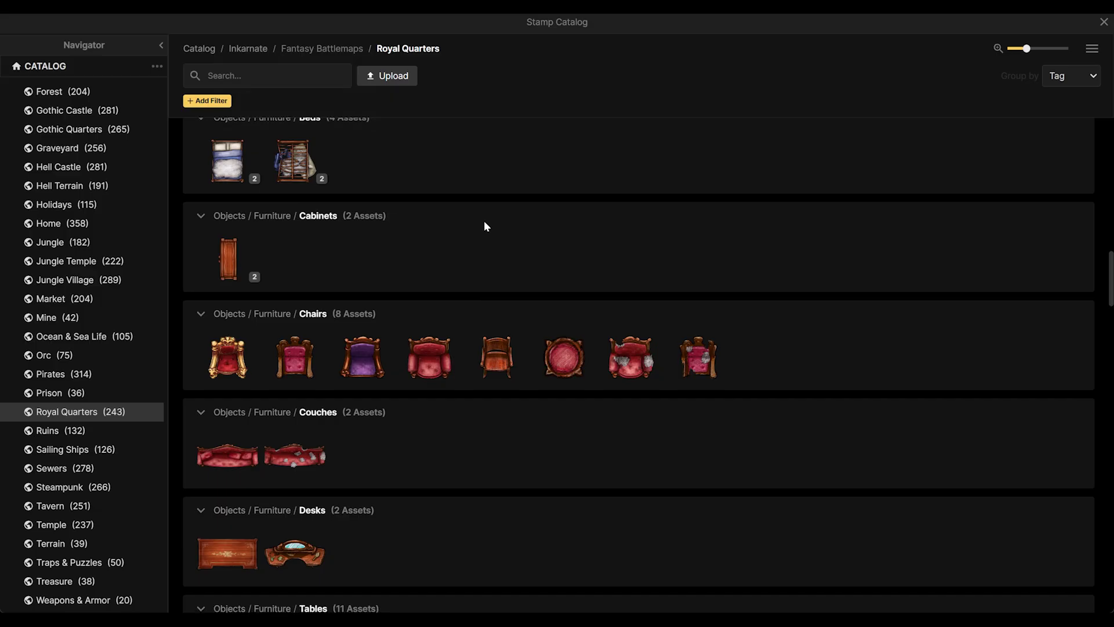
{"action": "scroll", "coordinate": [485, 227], "scroll_direction": "down", "scroll_amount": 3}
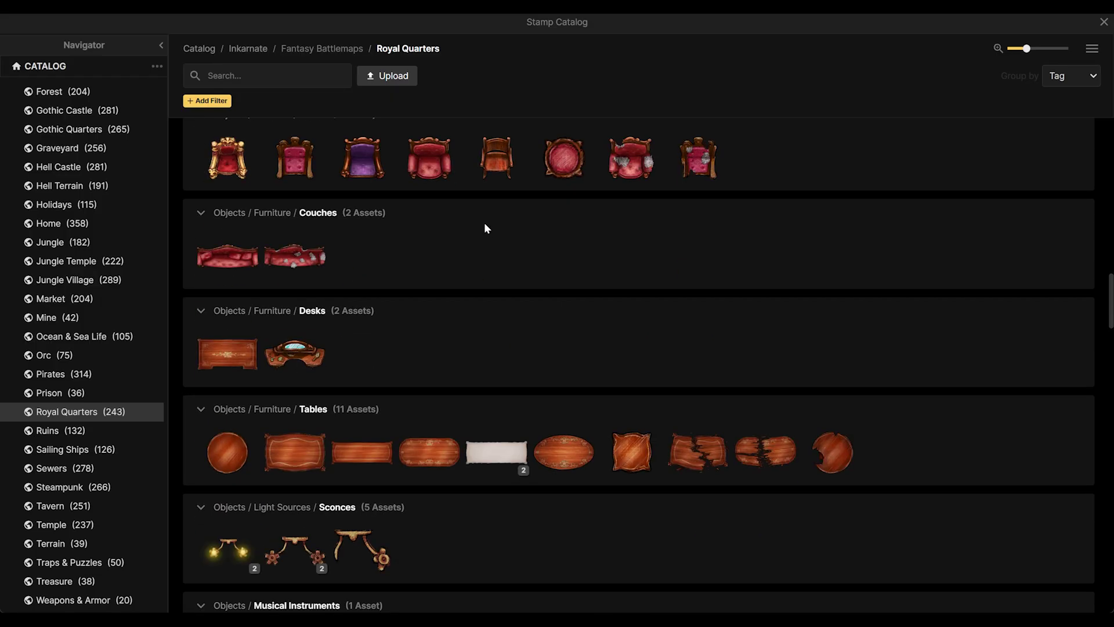
{"action": "scroll", "coordinate": [485, 231], "scroll_direction": "down", "scroll_amount": 4}
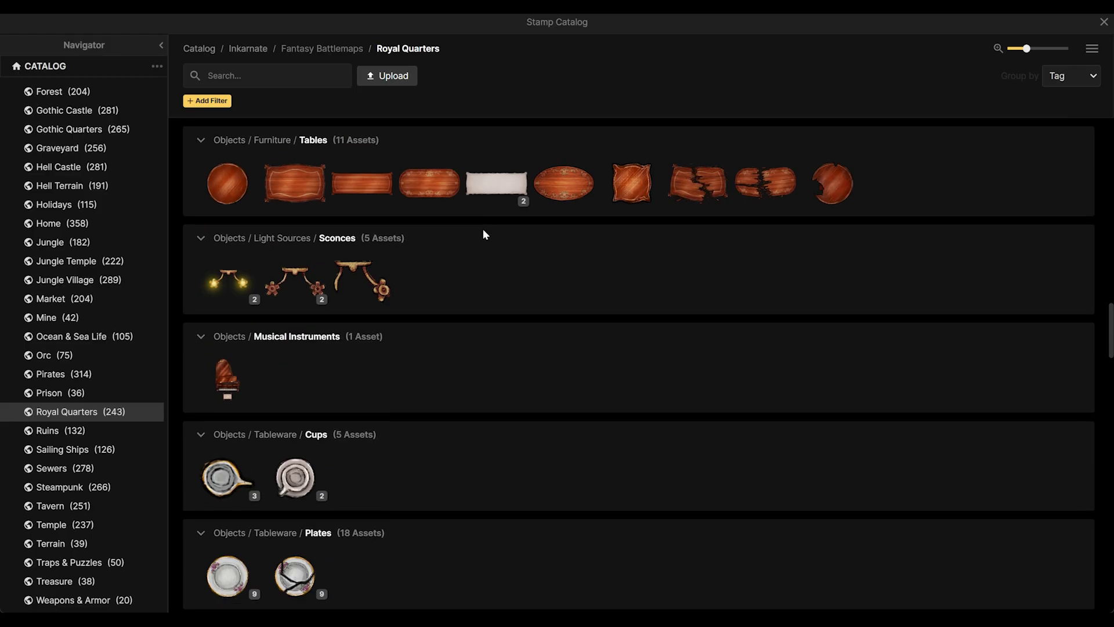
{"action": "scroll", "coordinate": [485, 229], "scroll_direction": "down", "scroll_amount": 10}
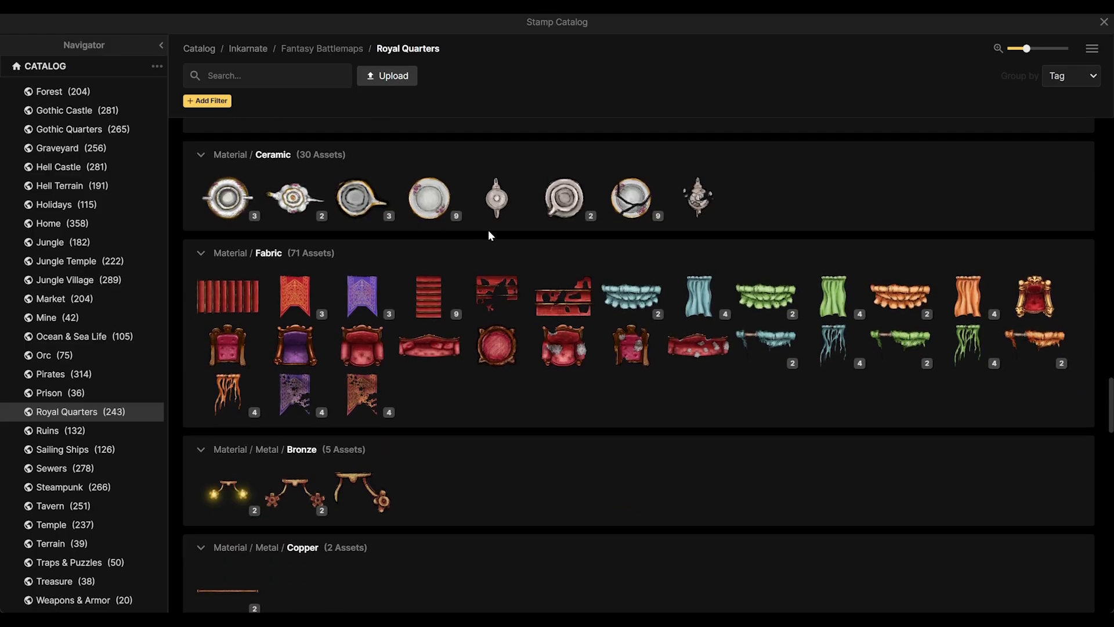
{"action": "scroll", "coordinate": [487, 254], "scroll_direction": "down", "scroll_amount": 10}
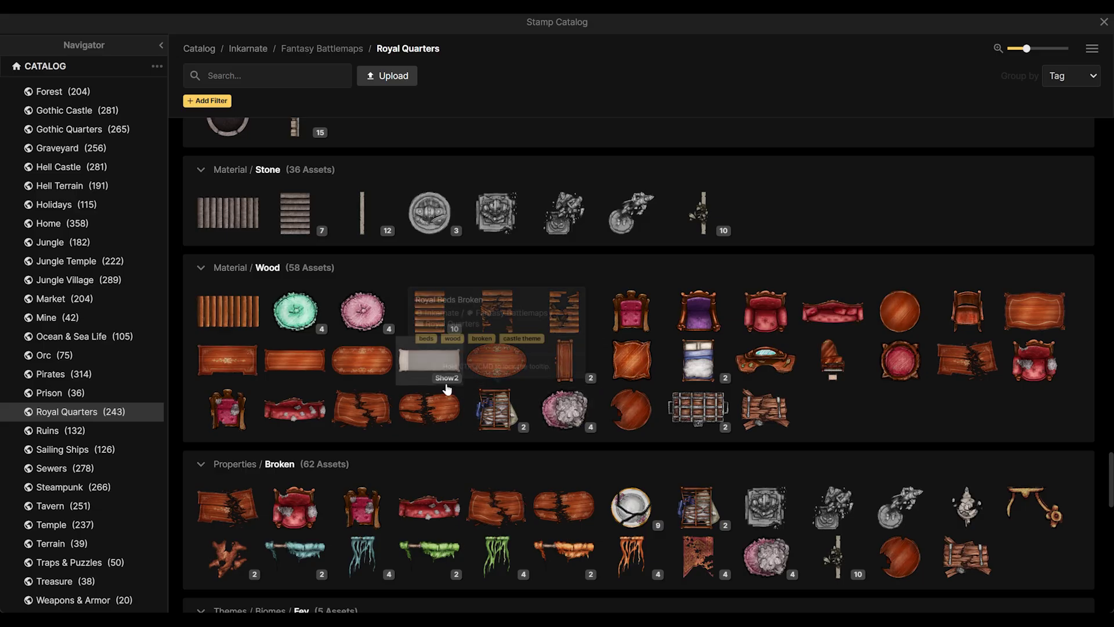
{"action": "scroll", "coordinate": [423, 379], "scroll_direction": "down", "scroll_amount": 6}
{"action": "scroll", "coordinate": [424, 381], "scroll_direction": "down", "scroll_amount": 2}
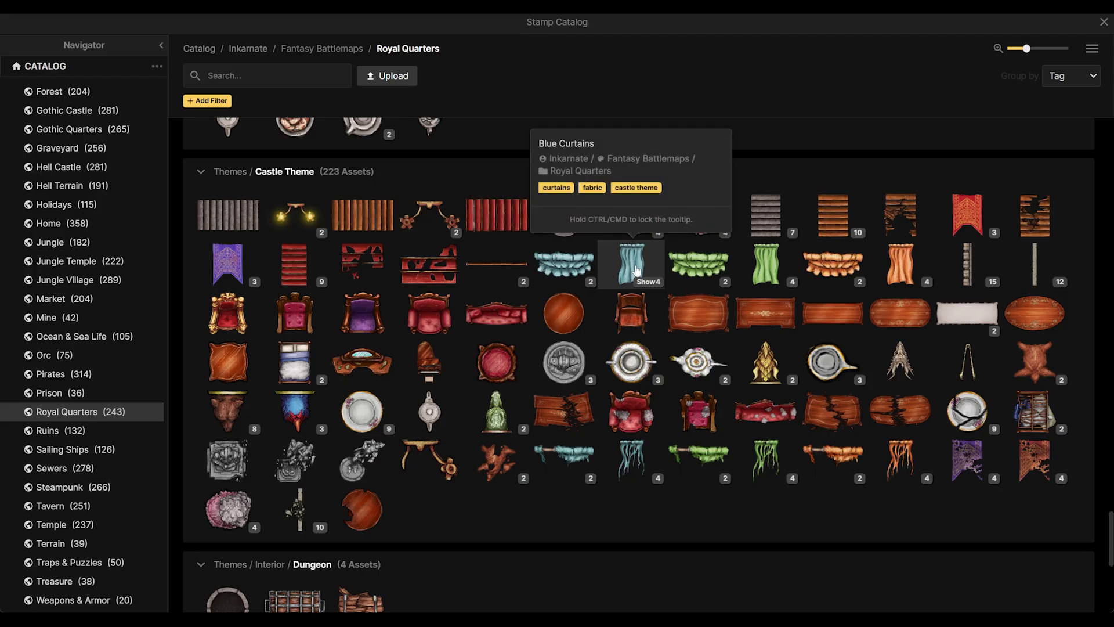
Choose the round Fancy Table stamp from the Library theme of the Royal Quarters category
{"action": "scroll", "coordinate": [754, 238], "scroll_direction": "down", "scroll_amount": 2}
{"action": "scroll", "coordinate": [754, 237], "scroll_direction": "down", "scroll_amount": 3}
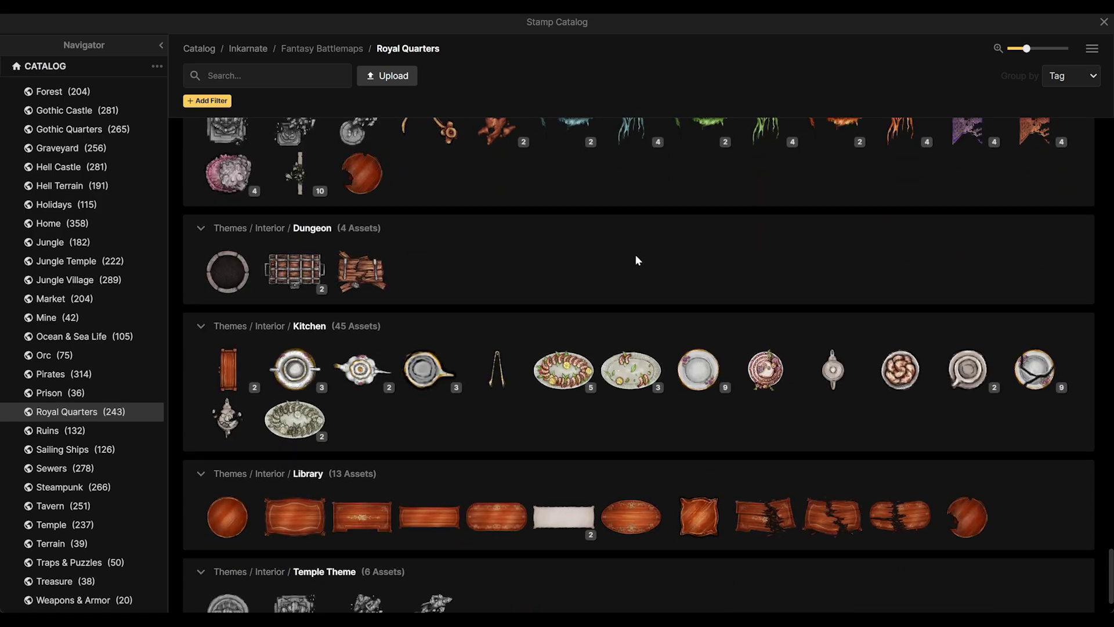
{"action": "scroll", "coordinate": [637, 260], "scroll_direction": "down", "scroll_amount": 2}
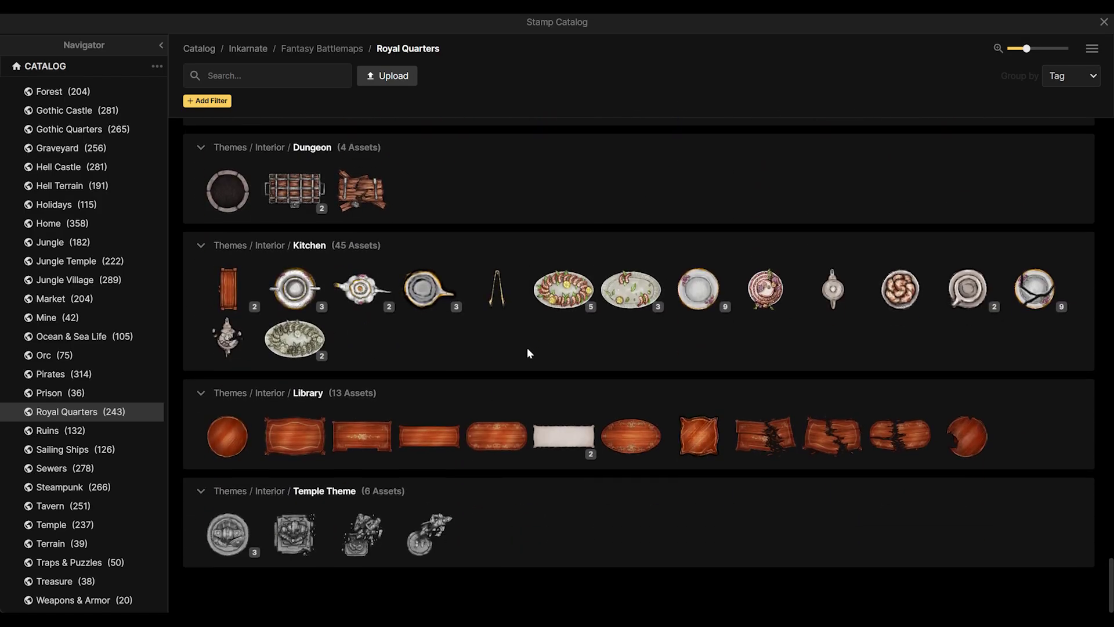
{"action": "mouse_move", "coordinate": [228, 443]}
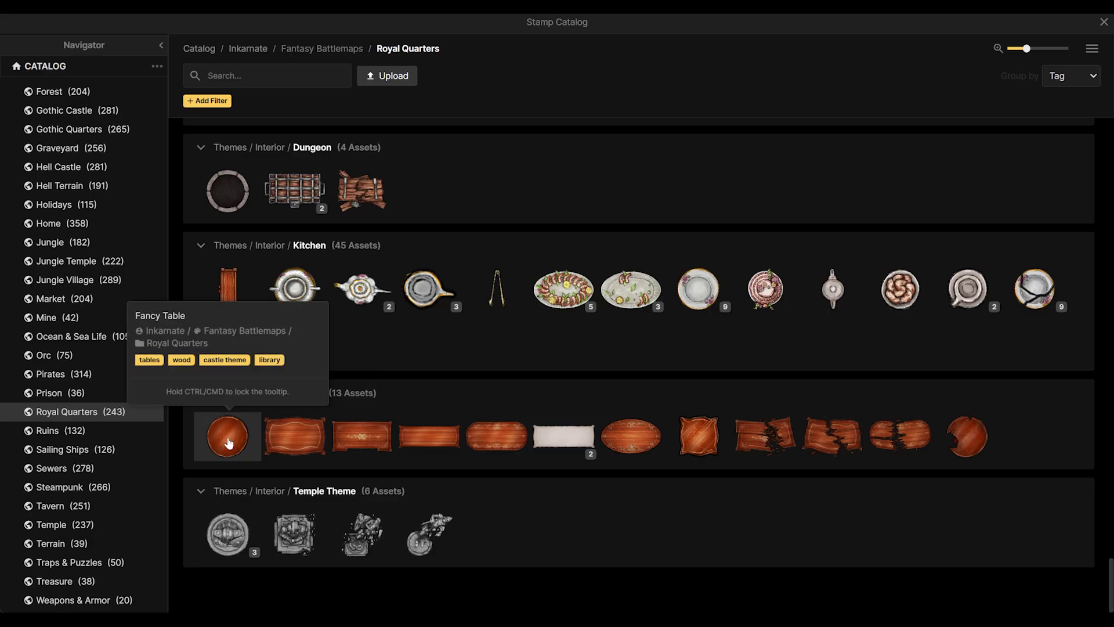
{"action": "mouse_move", "coordinate": [715, 438]}
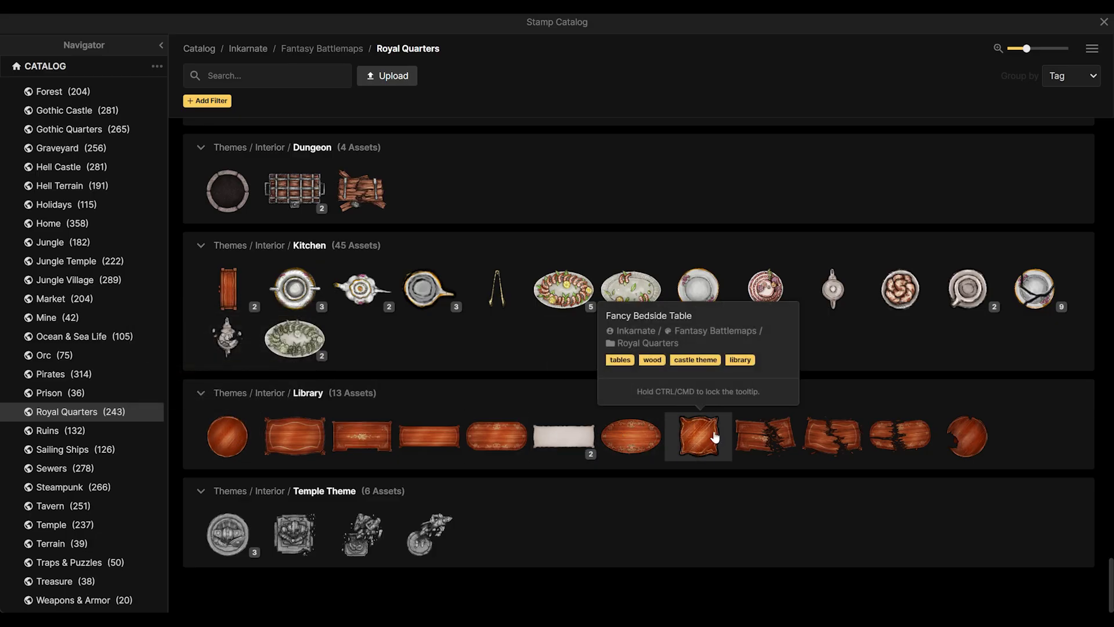
{"action": "left_click", "coordinate": [227, 439]}
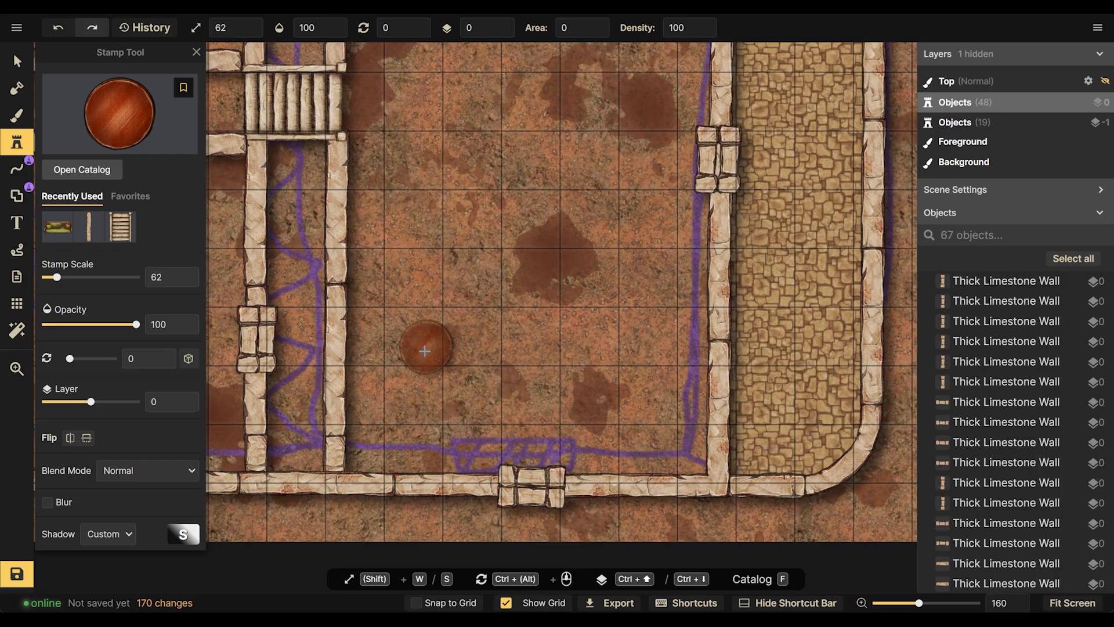
Place six round Fancy Tables at scale 62, spread across the large room beside the cobbled corridor
{"action": "left_click", "coordinate": [414, 392]}
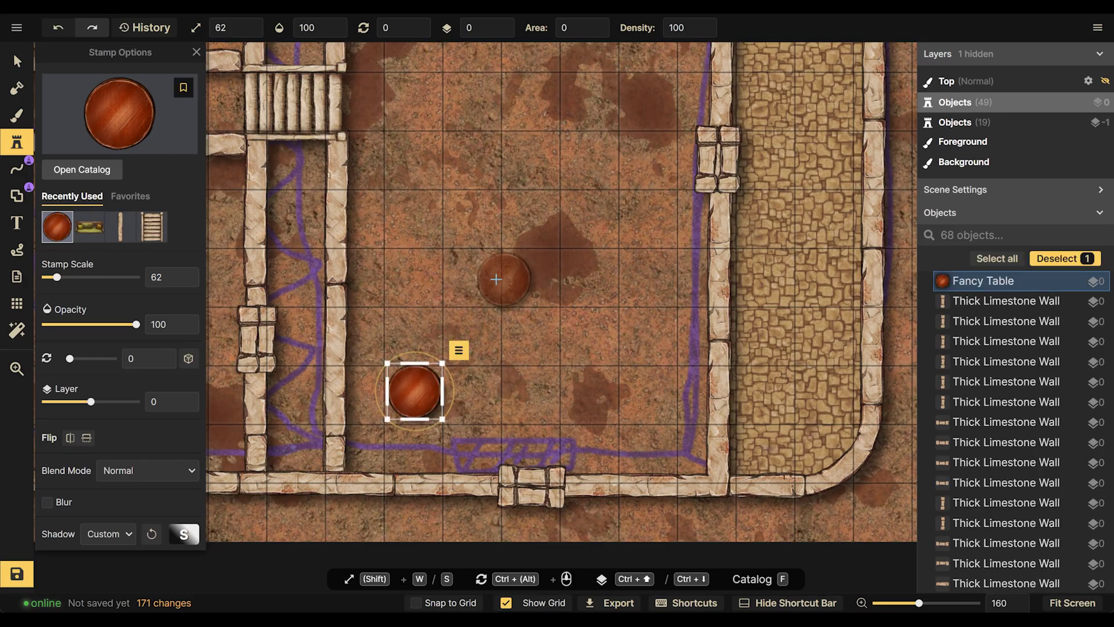
{"action": "left_click", "coordinate": [475, 277]}
{"action": "scroll", "coordinate": [428, 308], "scroll_direction": "up", "scroll_amount": 3}
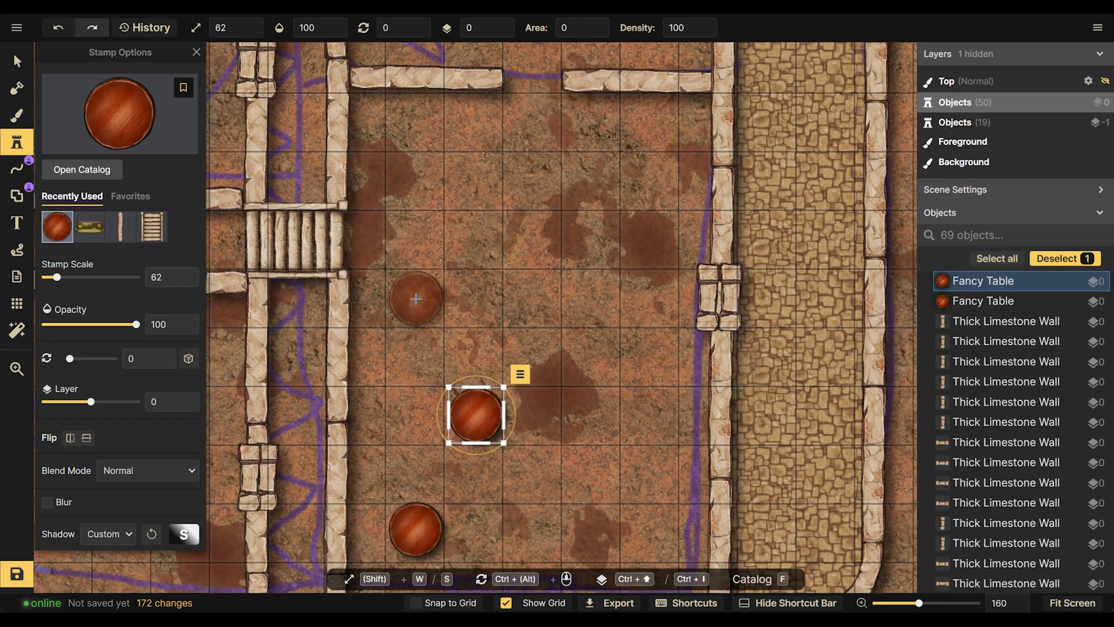
{"action": "left_click", "coordinate": [416, 298]}
{"action": "scroll", "coordinate": [564, 355], "scroll_direction": "down", "scroll_amount": 2}
{"action": "left_click", "coordinate": [521, 414]}
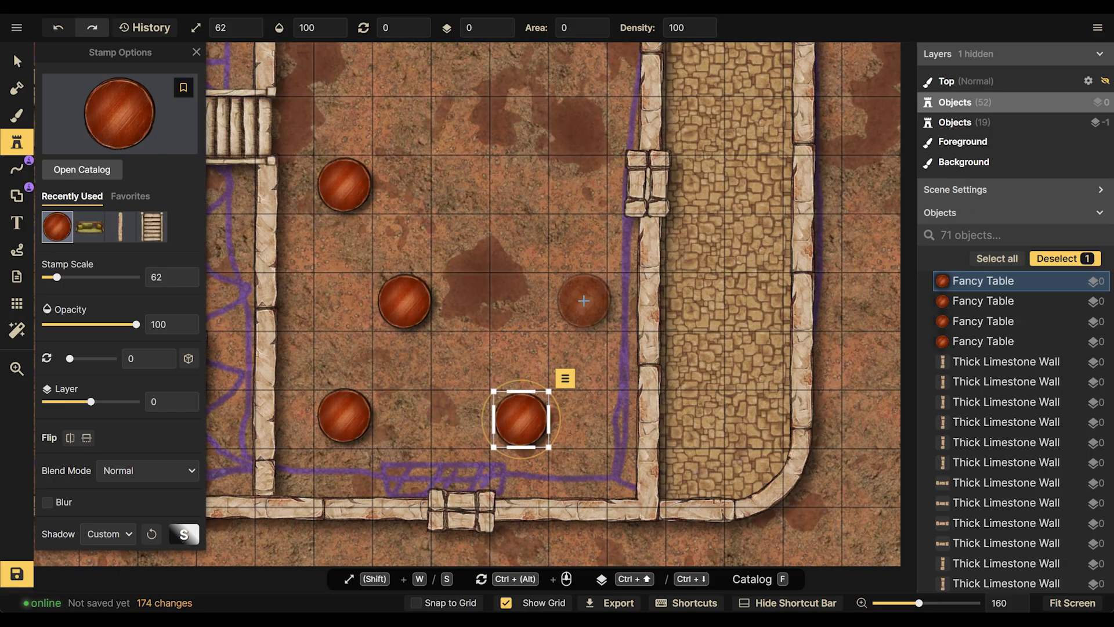
{"action": "left_click", "coordinate": [581, 299]}
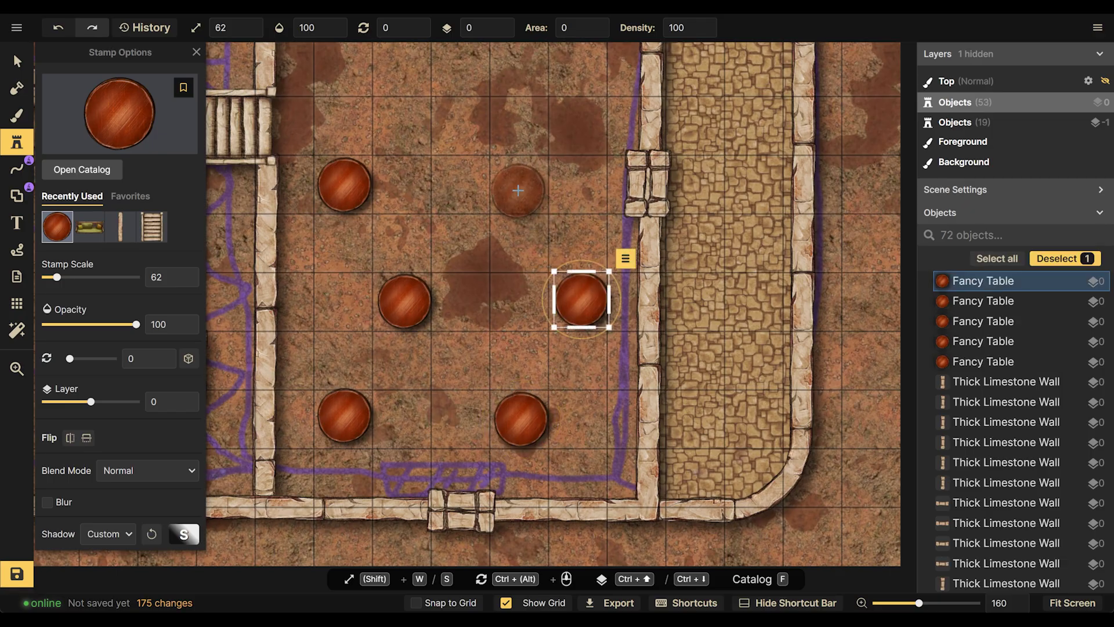
{"action": "left_click", "coordinate": [518, 190]}
{"action": "scroll", "coordinate": [518, 232], "scroll_direction": "up", "scroll_amount": 3}
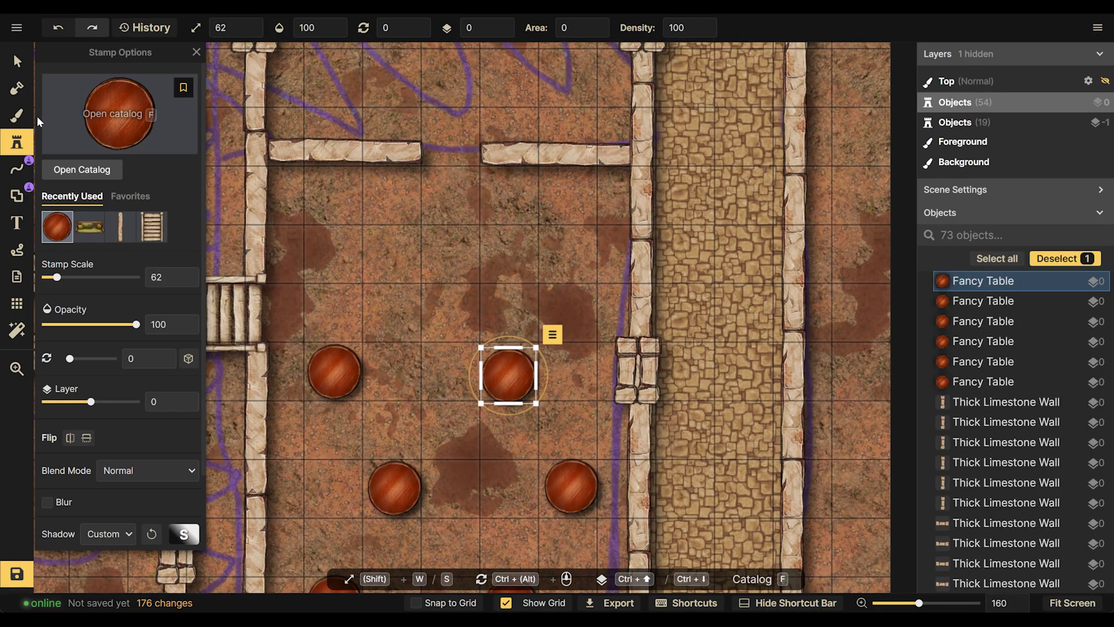
Try out a Rocking Chair stamp rotated to 315 degrees beside one of the round tables, and delete it
{"action": "left_click", "coordinate": [44, 119]}
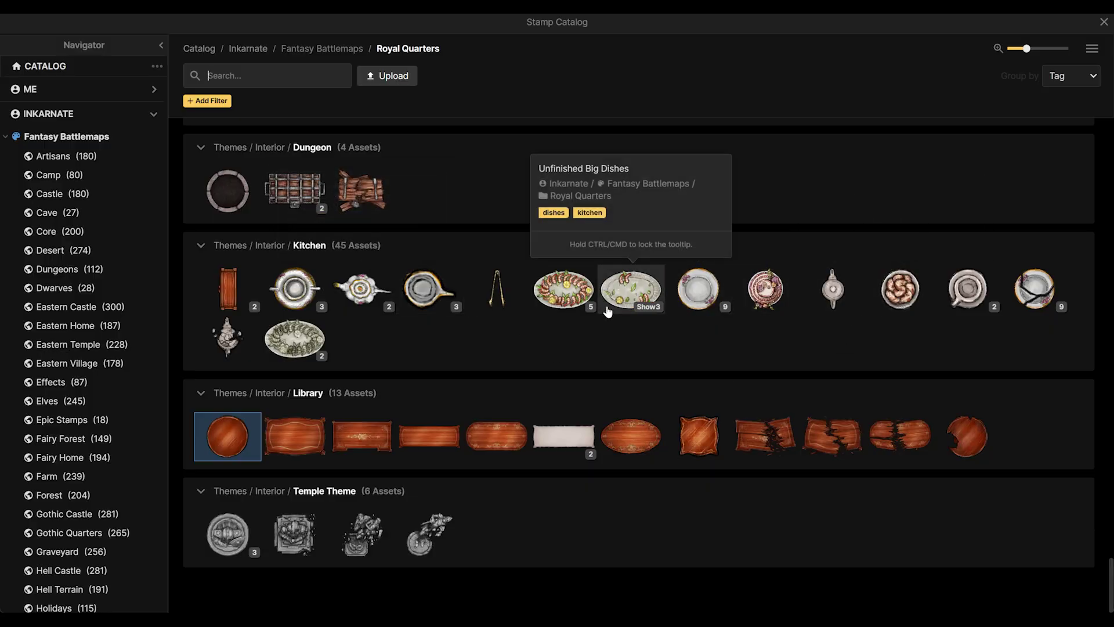
{"action": "scroll", "coordinate": [430, 347], "scroll_direction": "up", "scroll_amount": 5}
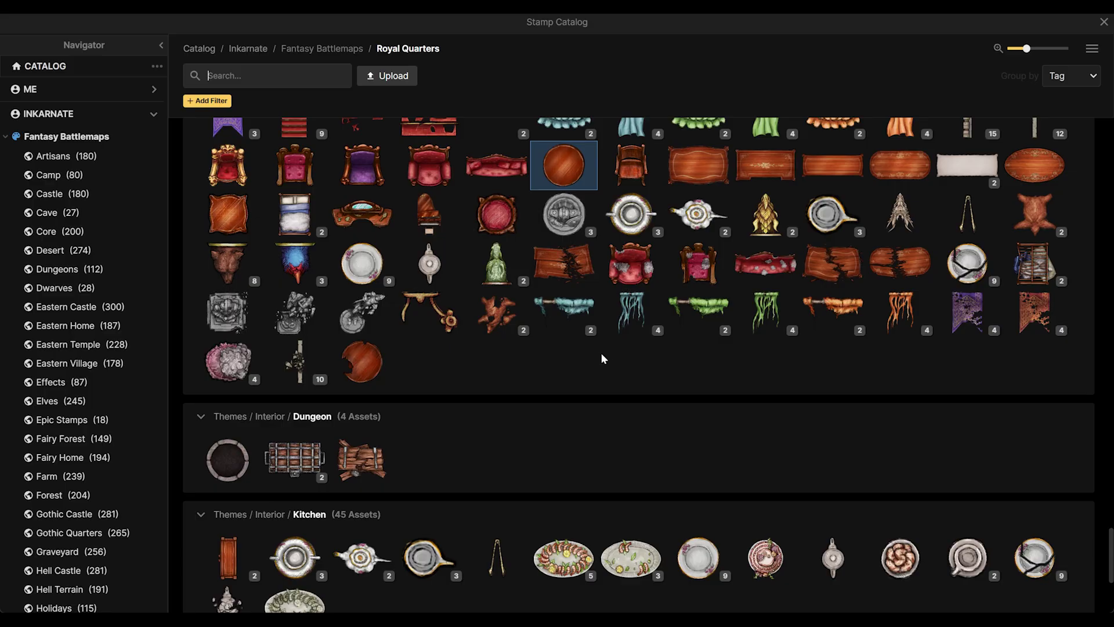
{"action": "scroll", "coordinate": [583, 356], "scroll_direction": "up", "scroll_amount": 3}
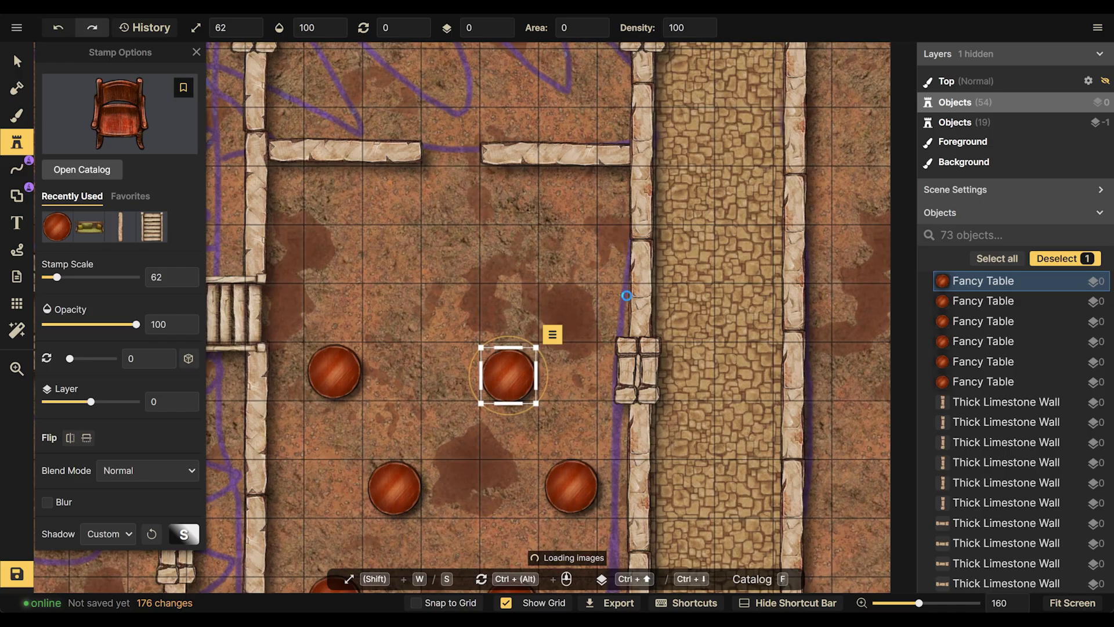
{"action": "left_click", "coordinate": [624, 298]}
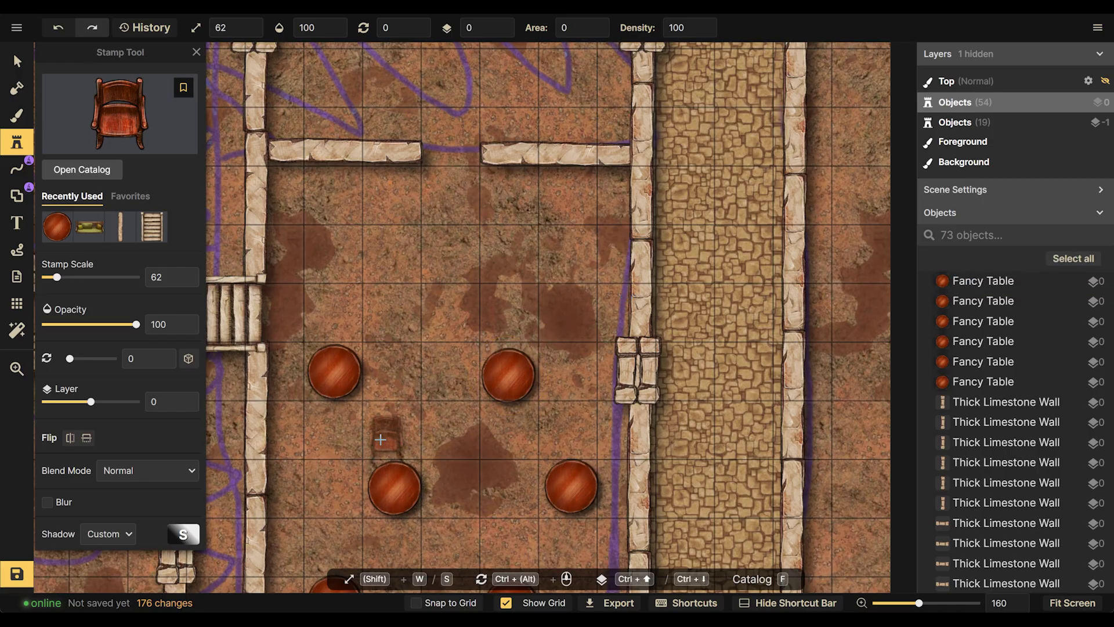
{"action": "left_click", "coordinate": [352, 447]}
{"action": "left_click", "coordinate": [26, 56]}
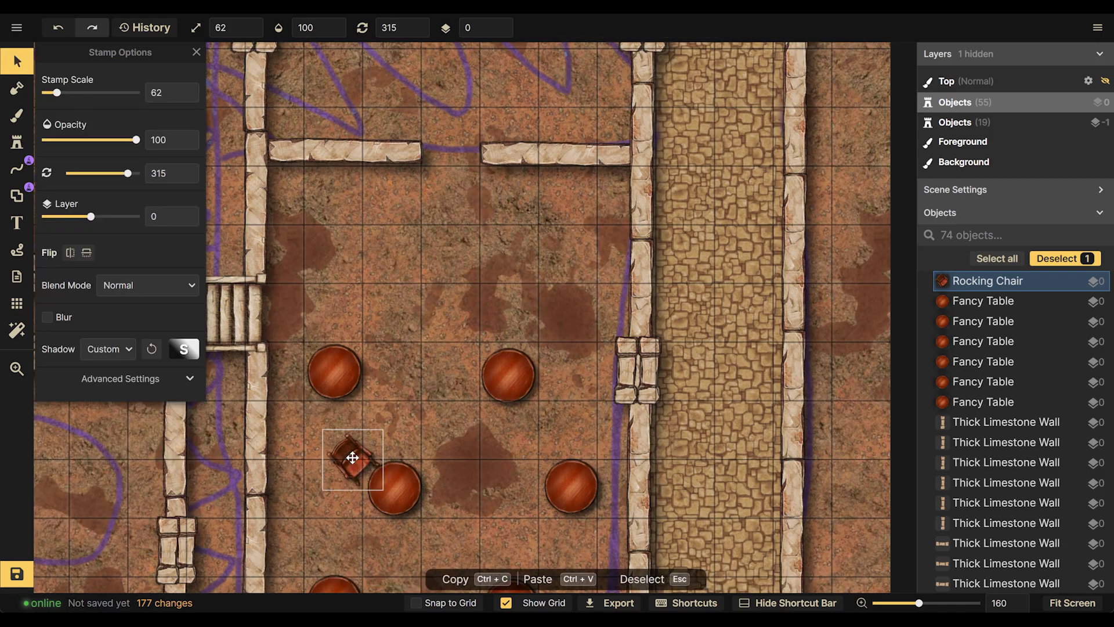
{"action": "key", "text": "Delete"}
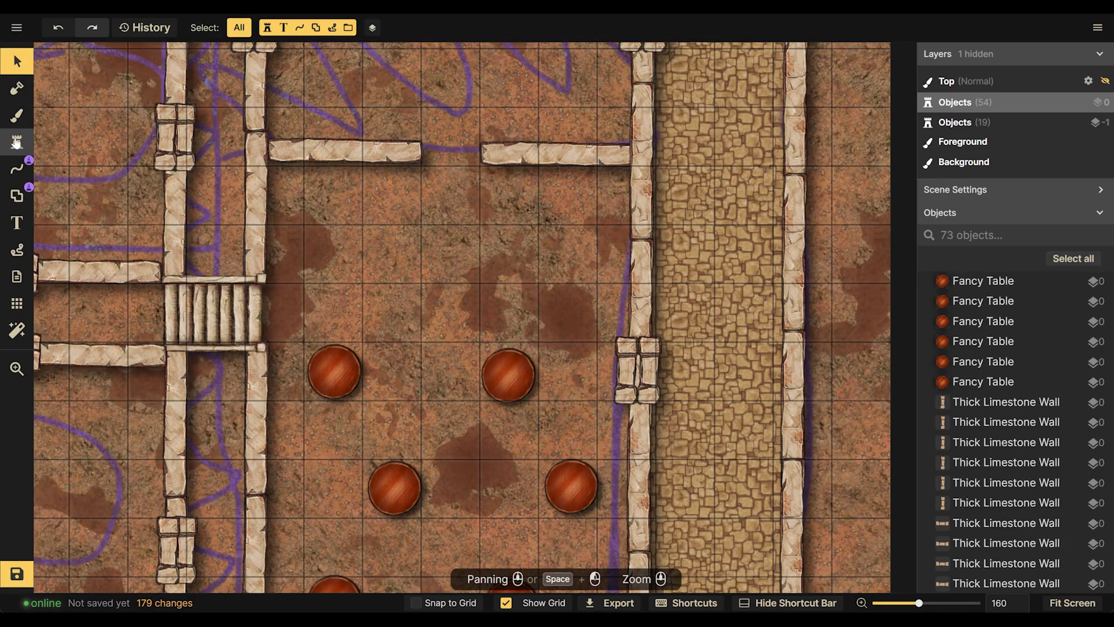
Reopen the stamp catalog and look through the Royal Quarters wood, castle and library stamps for other seating
{"action": "left_click", "coordinate": [17, 142]}
{"action": "key", "text": "c"}
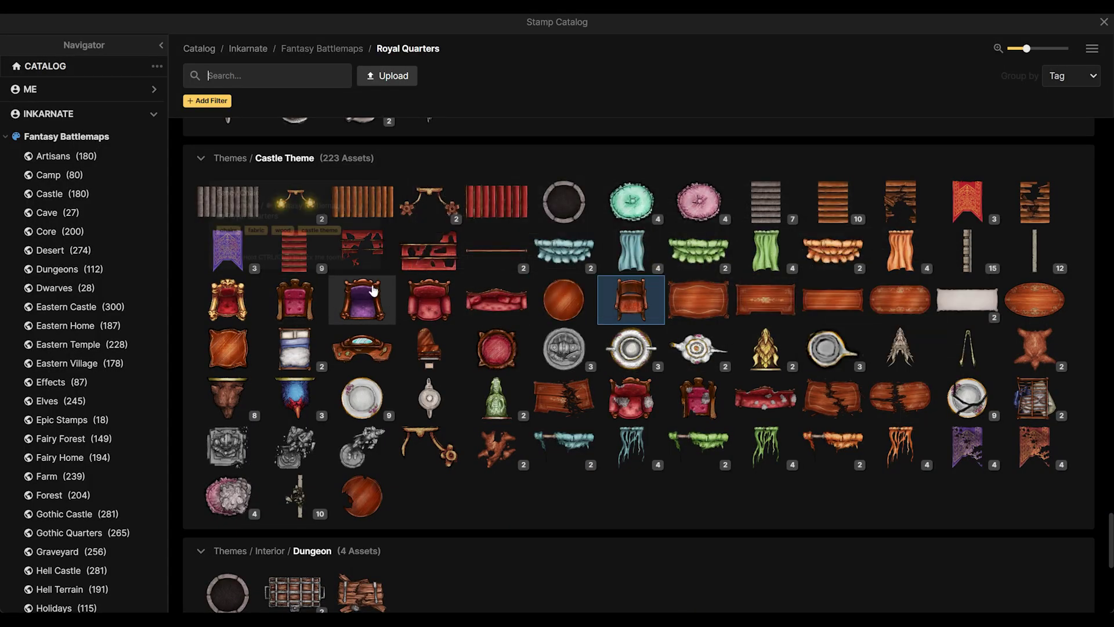
{"action": "scroll", "coordinate": [632, 305], "scroll_direction": "up", "scroll_amount": 7}
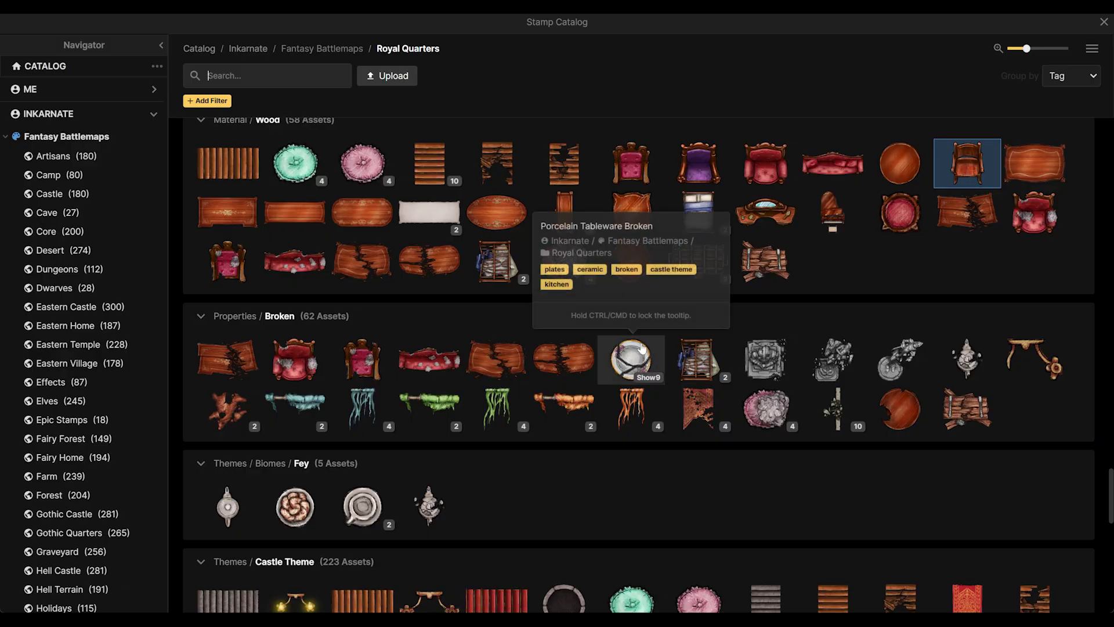
{"action": "scroll", "coordinate": [641, 348], "scroll_direction": "up", "scroll_amount": 4}
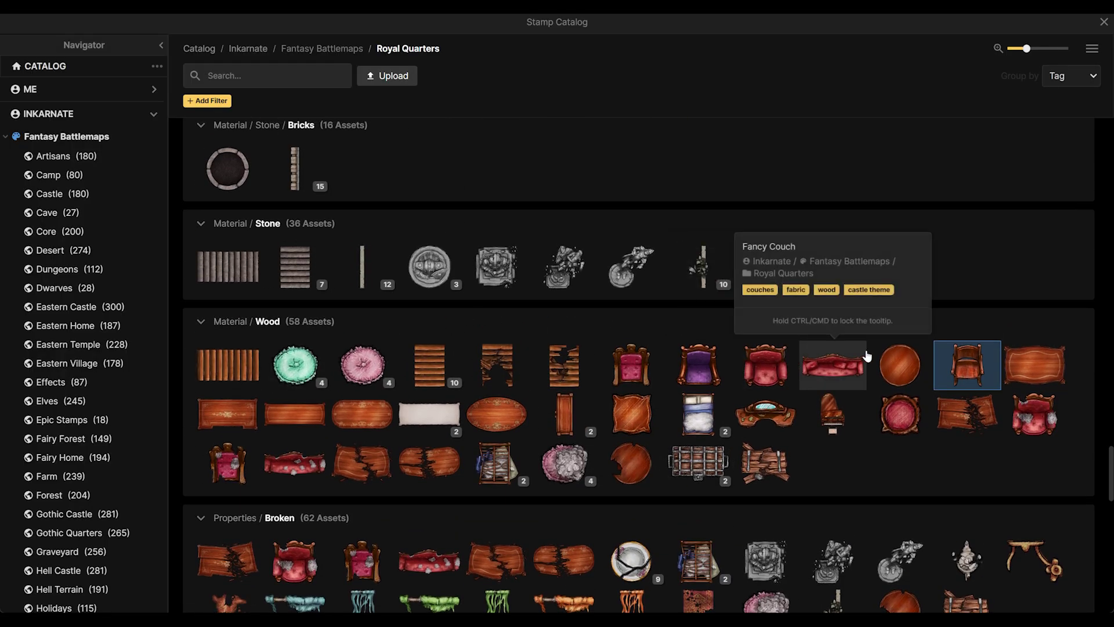
{"action": "scroll", "coordinate": [940, 372], "scroll_direction": "down", "scroll_amount": 8}
{"action": "scroll", "coordinate": [812, 421], "scroll_direction": "down", "scroll_amount": 5}
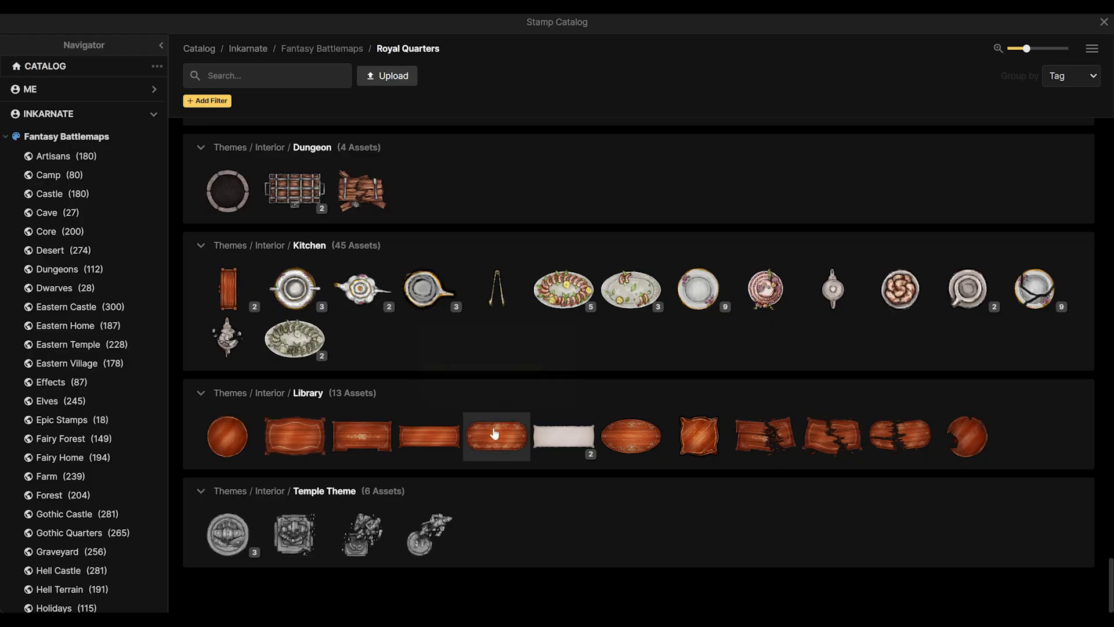
{"action": "scroll", "coordinate": [505, 423], "scroll_direction": "up", "scroll_amount": 5}
{"action": "scroll", "coordinate": [514, 400], "scroll_direction": "up", "scroll_amount": 17}
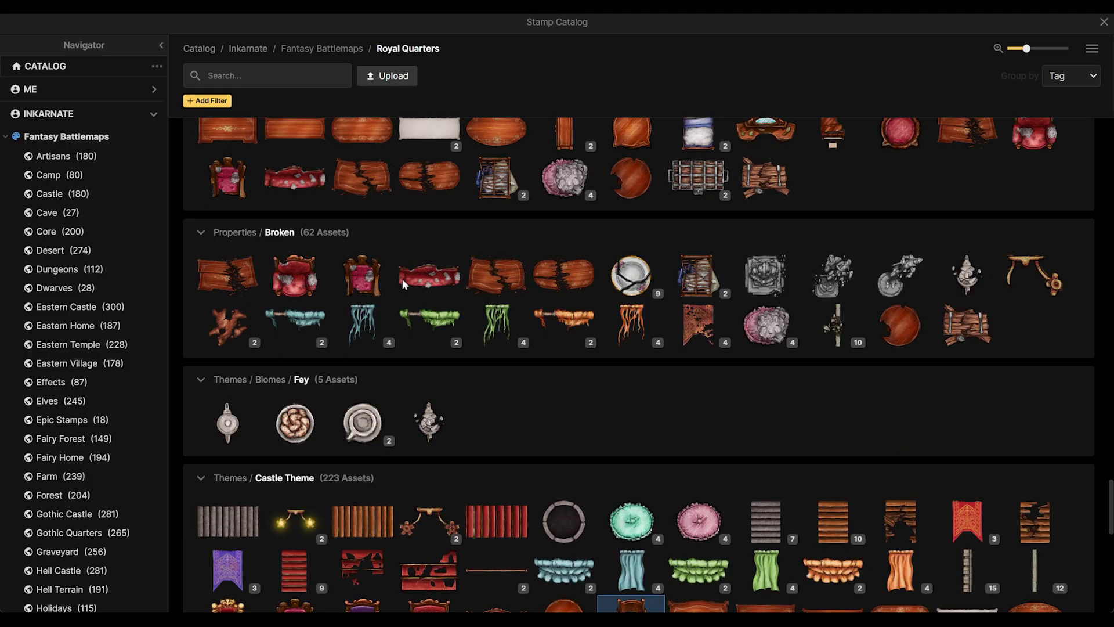
Look through the Royal Quarters fabric and furniture stamps, including the couches, chairs and the Vanity Table Stool
{"action": "scroll", "coordinate": [199, 241], "scroll_direction": "up", "scroll_amount": 9}
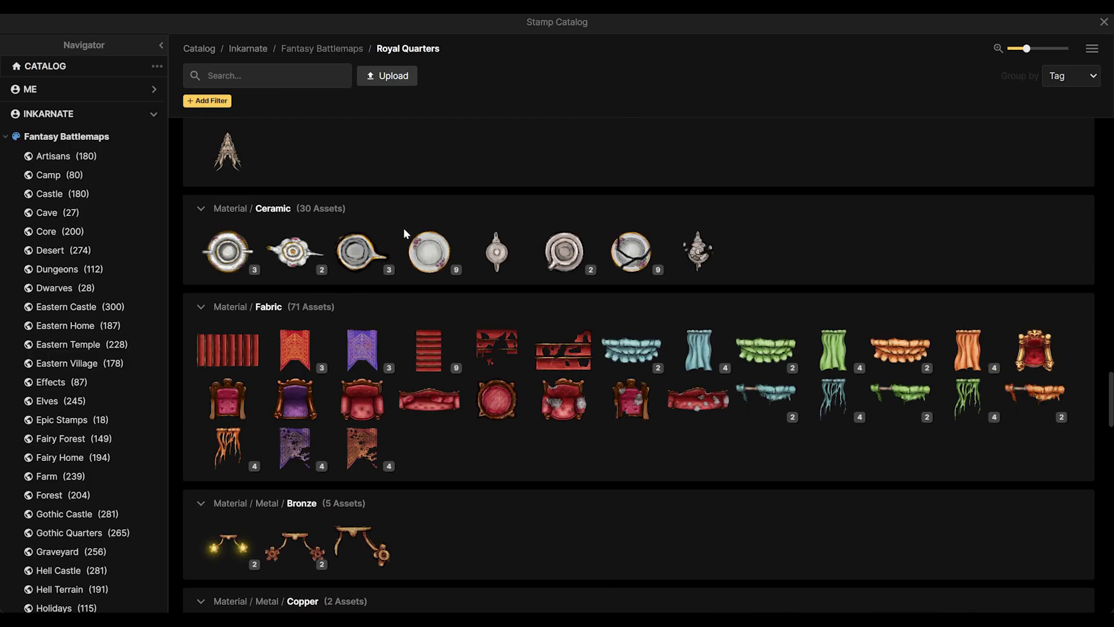
{"action": "scroll", "coordinate": [334, 386], "scroll_direction": "up", "scroll_amount": 1}
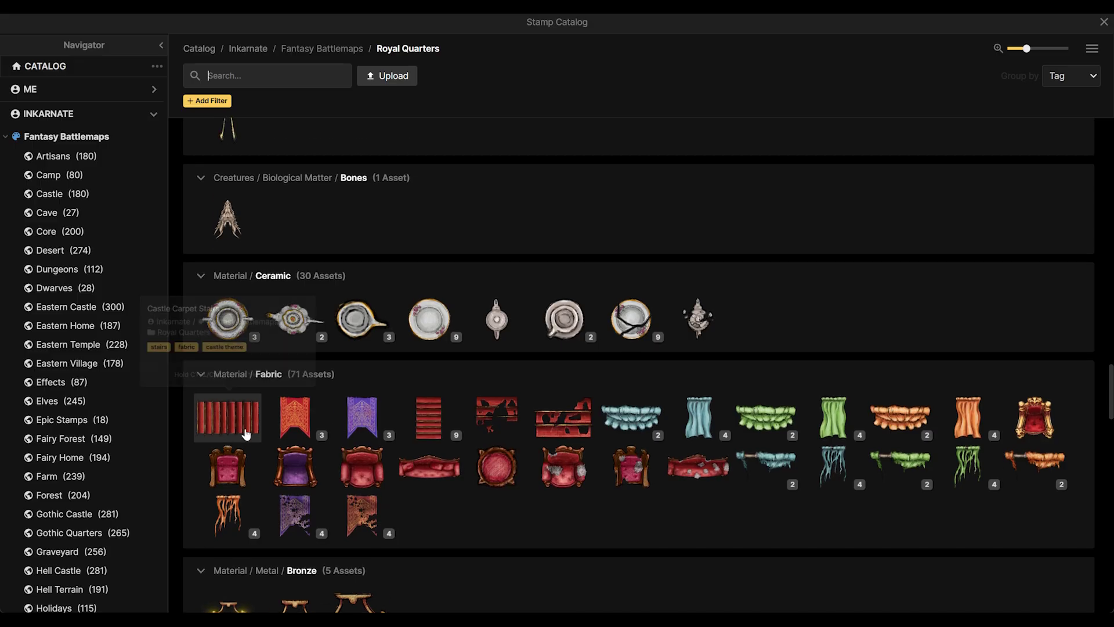
{"action": "scroll", "coordinate": [290, 268], "scroll_direction": "up", "scroll_amount": 5}
{"action": "scroll", "coordinate": [343, 245], "scroll_direction": "up", "scroll_amount": 9}
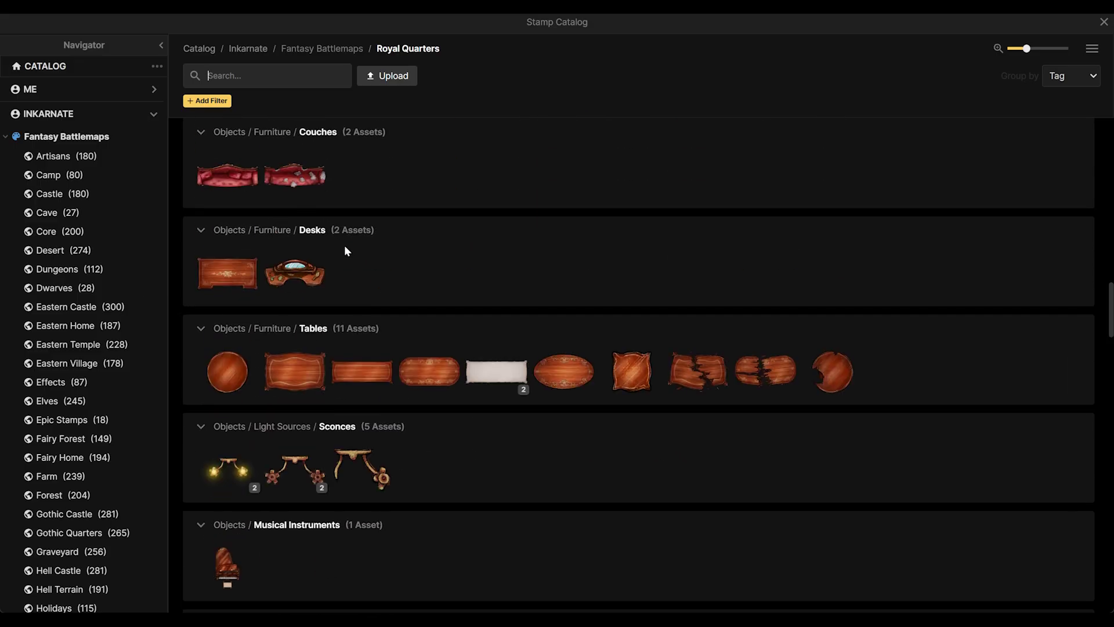
{"action": "scroll", "coordinate": [377, 285], "scroll_direction": "up", "scroll_amount": 4}
{"action": "scroll", "coordinate": [405, 306], "scroll_direction": "up", "scroll_amount": 3}
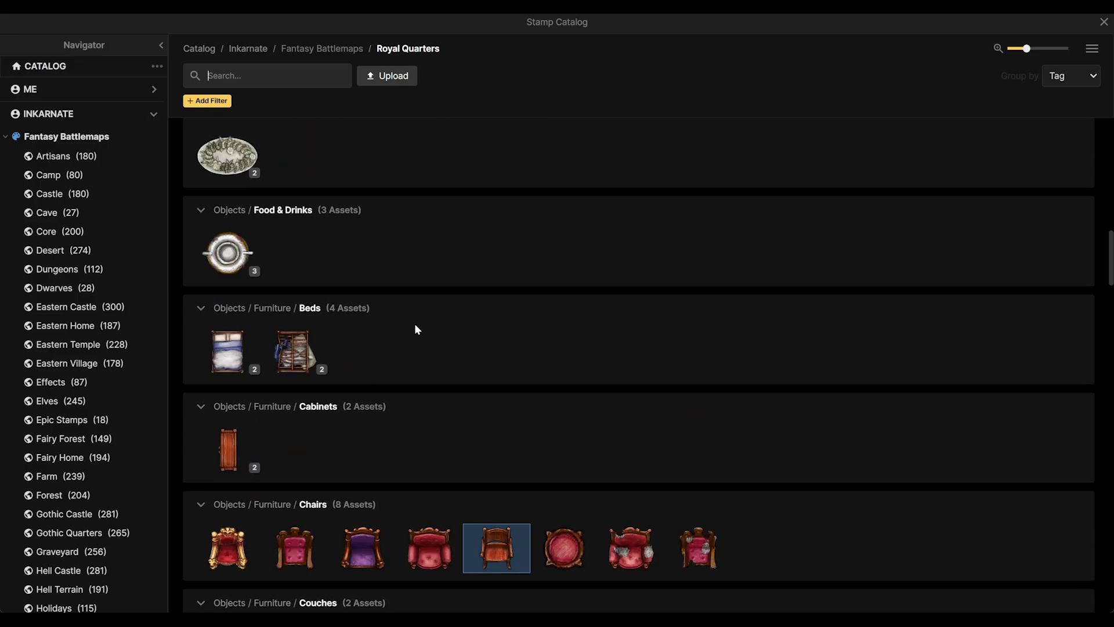
{"action": "scroll", "coordinate": [452, 343], "scroll_direction": "down", "scroll_amount": 2}
{"action": "mouse_move", "coordinate": [579, 422]}
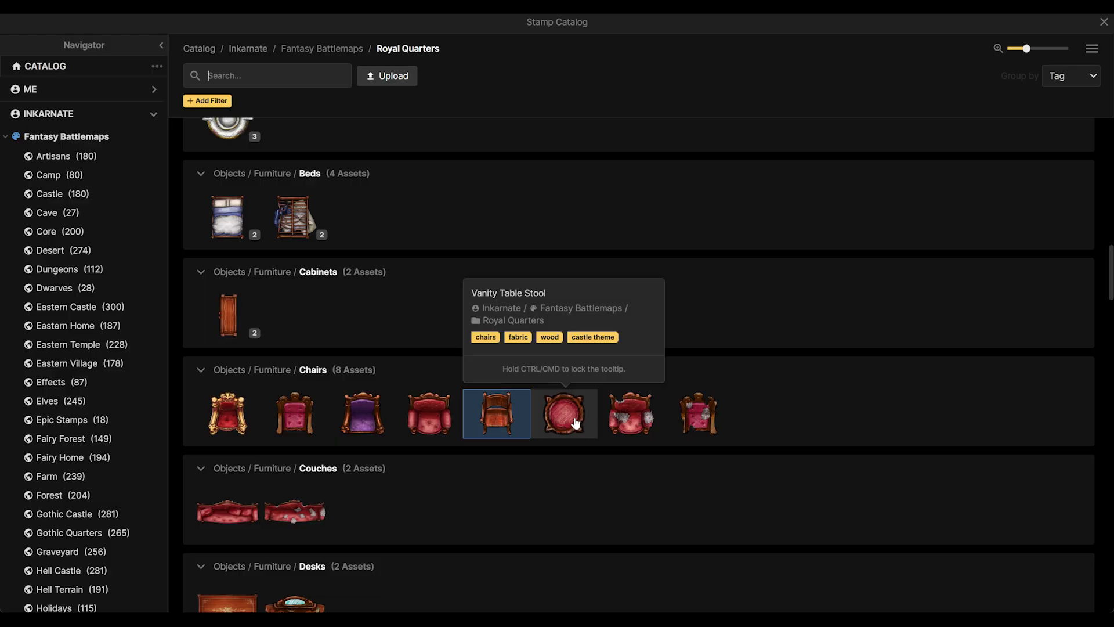
Examine the Royal Quarters stairs, containers, decor and dishes stamps for other suitable furnishings
{"action": "scroll", "coordinate": [537, 329], "scroll_direction": "up", "scroll_amount": 10}
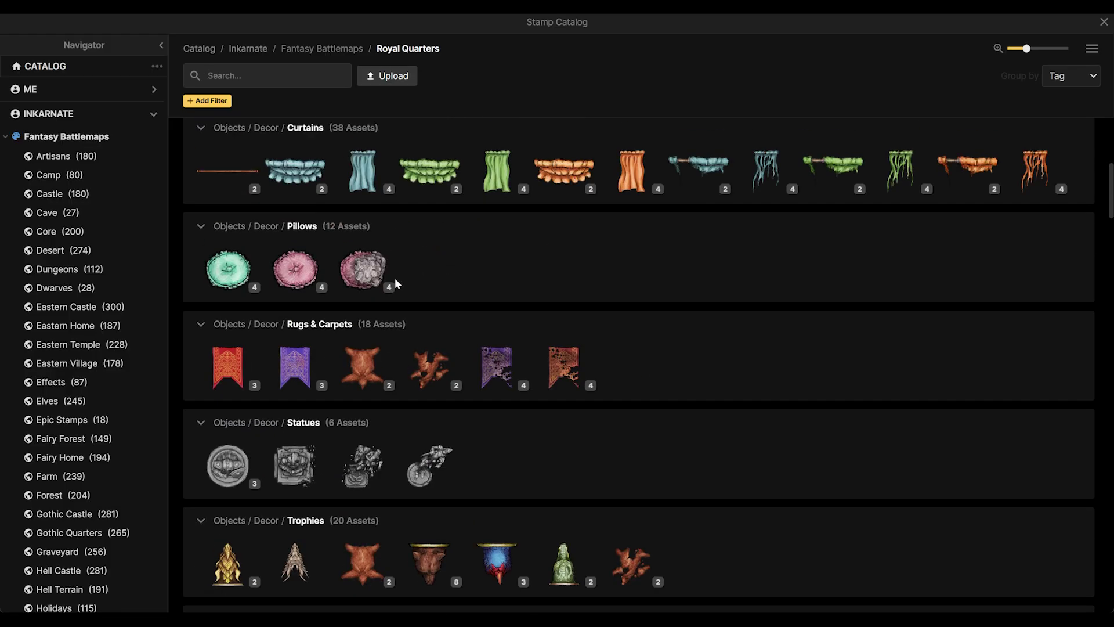
{"action": "scroll", "coordinate": [395, 281], "scroll_direction": "up", "scroll_amount": 5}
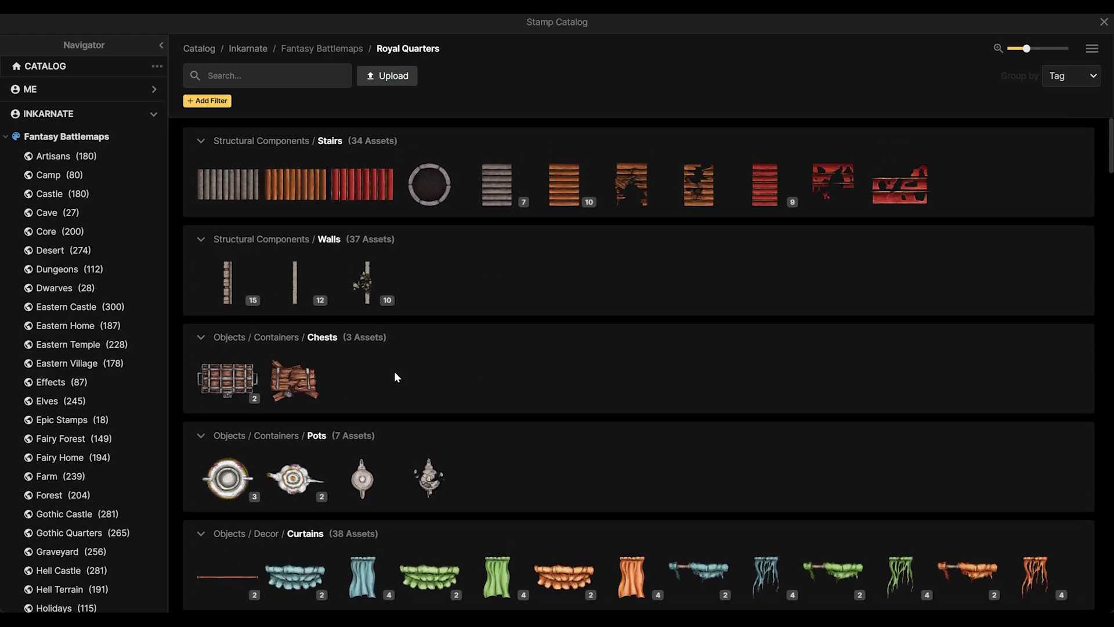
{"action": "scroll", "coordinate": [396, 377], "scroll_direction": "down", "scroll_amount": 3}
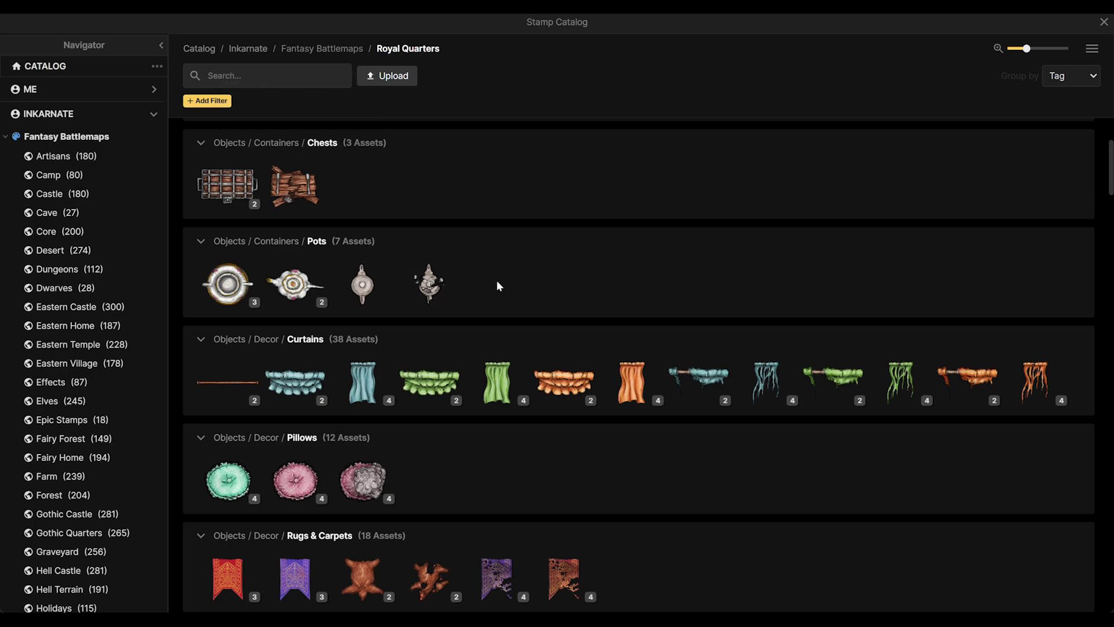
{"action": "scroll", "coordinate": [498, 284], "scroll_direction": "down", "scroll_amount": 7}
{"action": "scroll", "coordinate": [447, 247], "scroll_direction": "up", "scroll_amount": 2}
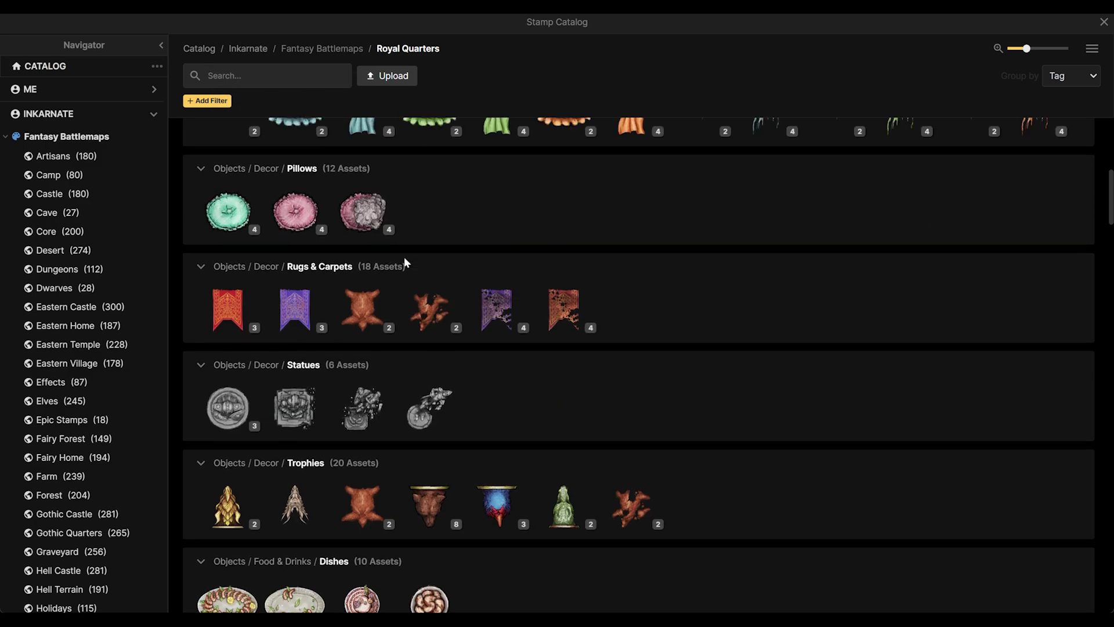
{"action": "scroll", "coordinate": [404, 257], "scroll_direction": "down", "scroll_amount": 2}
{"action": "scroll", "coordinate": [538, 260], "scroll_direction": "down", "scroll_amount": 2}
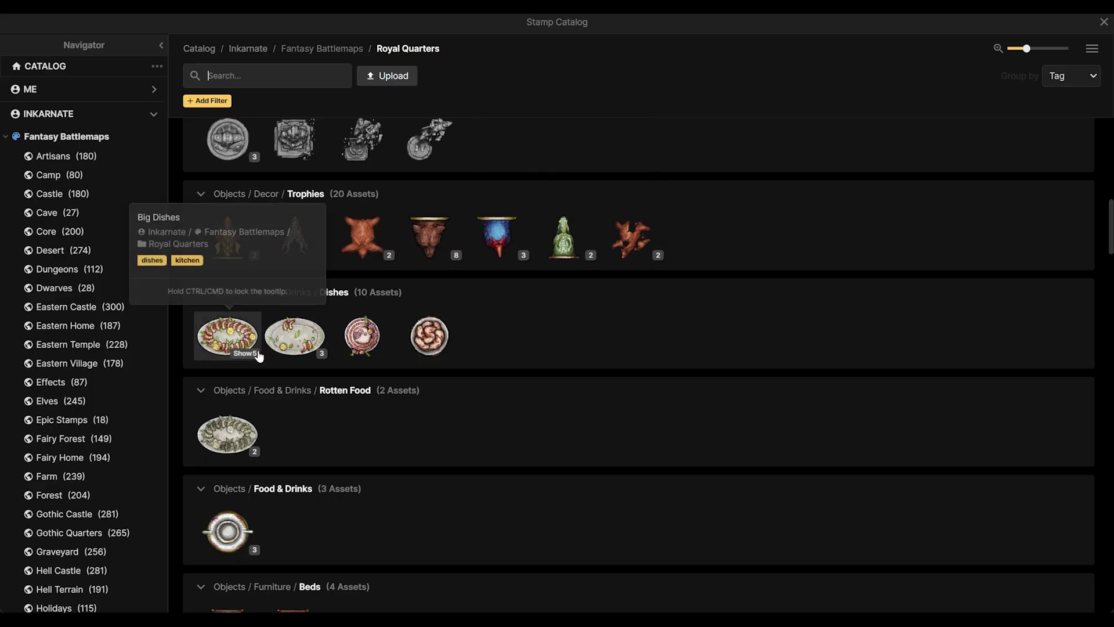
Switch the catalog to the Tavern category and look over its benches, chairs and other furniture
{"action": "scroll", "coordinate": [76, 325], "scroll_direction": "down", "scroll_amount": 6}
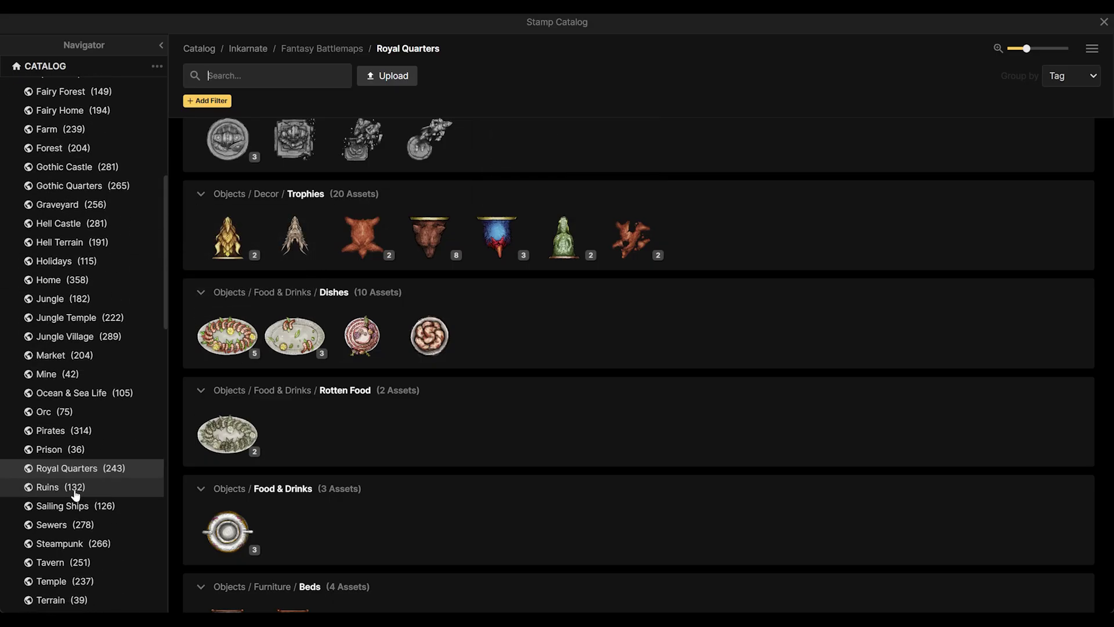
{"action": "scroll", "coordinate": [79, 495], "scroll_direction": "down", "scroll_amount": 3}
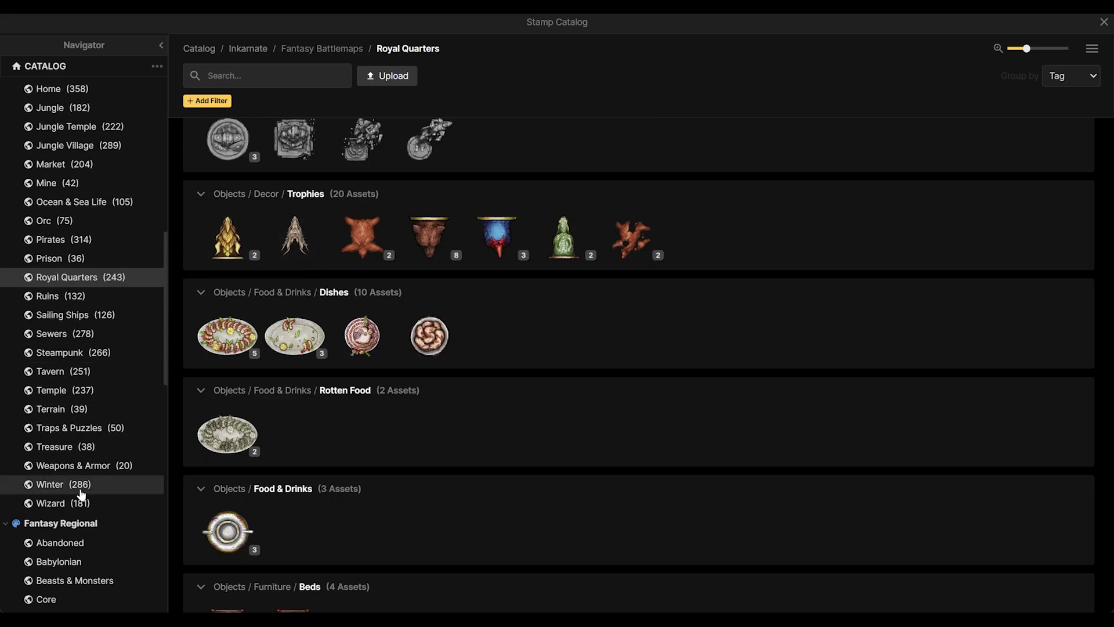
{"action": "left_click", "coordinate": [90, 446]}
{"action": "left_click", "coordinate": [95, 428]}
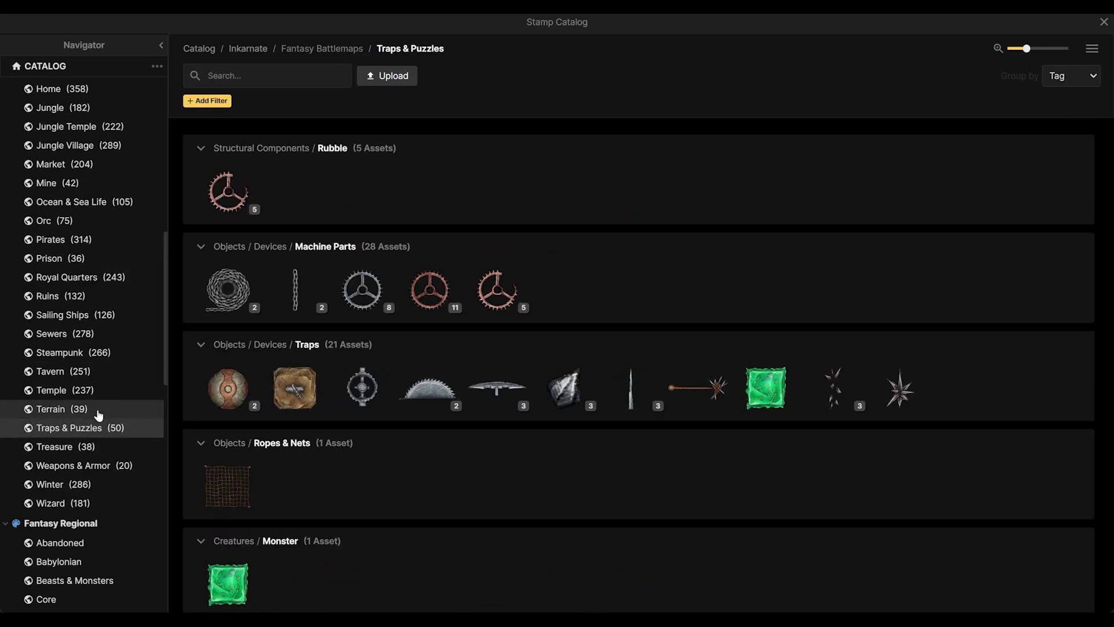
{"action": "left_click", "coordinate": [87, 372]}
{"action": "scroll", "coordinate": [500, 271], "scroll_direction": "down", "scroll_amount": 5}
{"action": "scroll", "coordinate": [525, 285], "scroll_direction": "down", "scroll_amount": 15}
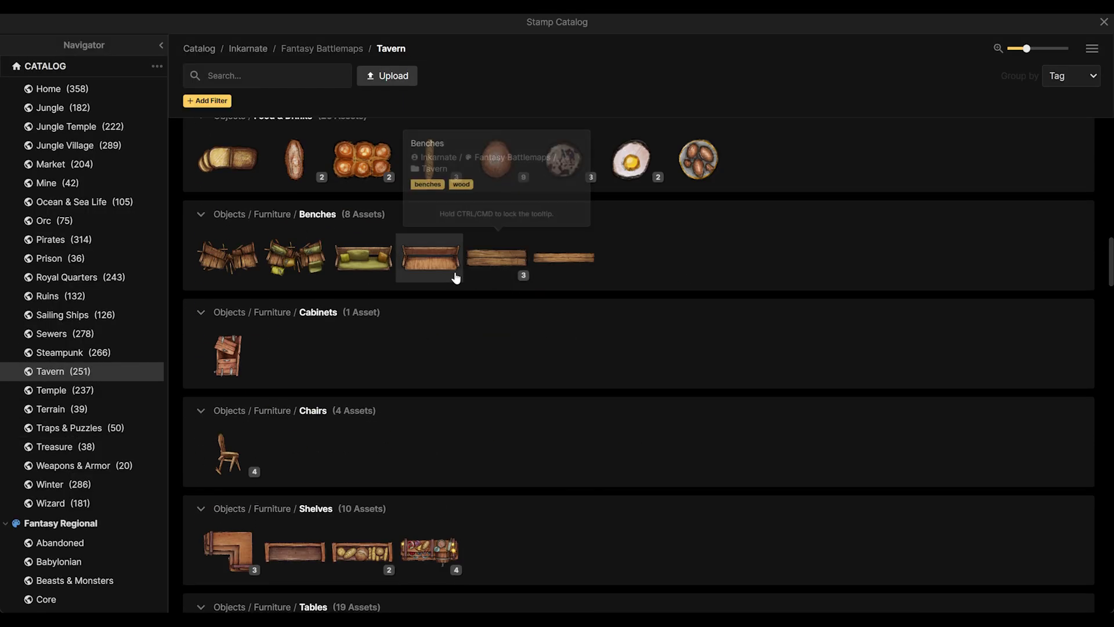
Choose the round wooden table with the red runner from the Tavern wood stamps and place one in the room's upper middle
{"action": "scroll", "coordinate": [517, 288], "scroll_direction": "down", "scroll_amount": 10}
{"action": "scroll", "coordinate": [504, 303], "scroll_direction": "down", "scroll_amount": 15}
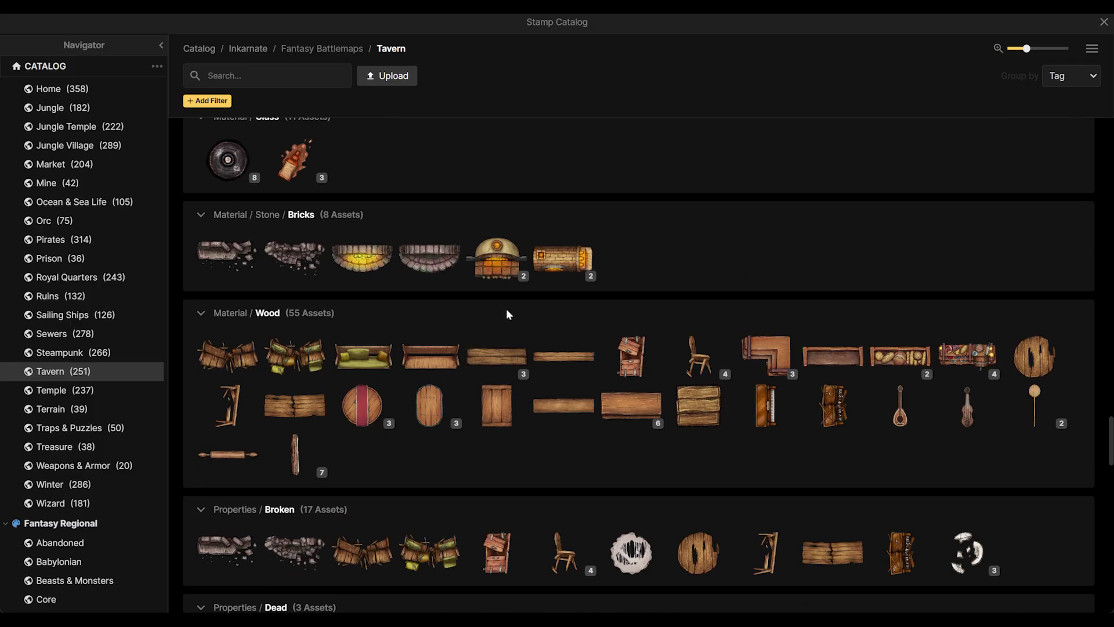
{"action": "scroll", "coordinate": [619, 314], "scroll_direction": "down", "scroll_amount": 1}
{"action": "left_click", "coordinate": [362, 342]}
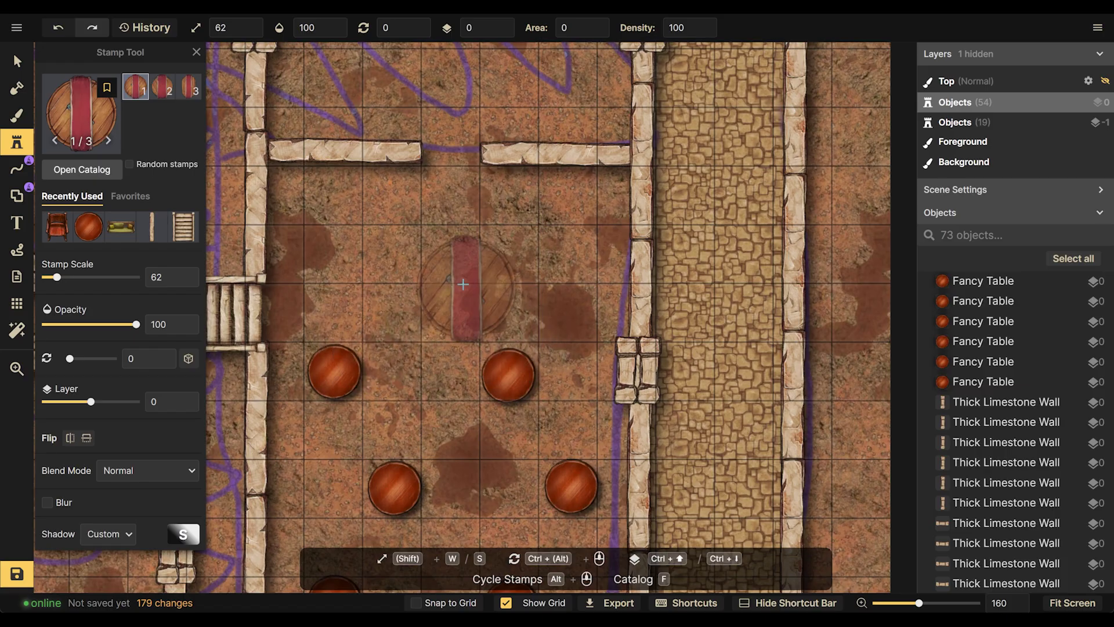
{"action": "left_click", "coordinate": [463, 283]}
Delete the two Fancy Tables below the decorated round table and the rightmost one in the next row
{"action": "left_click", "coordinate": [17, 61]}
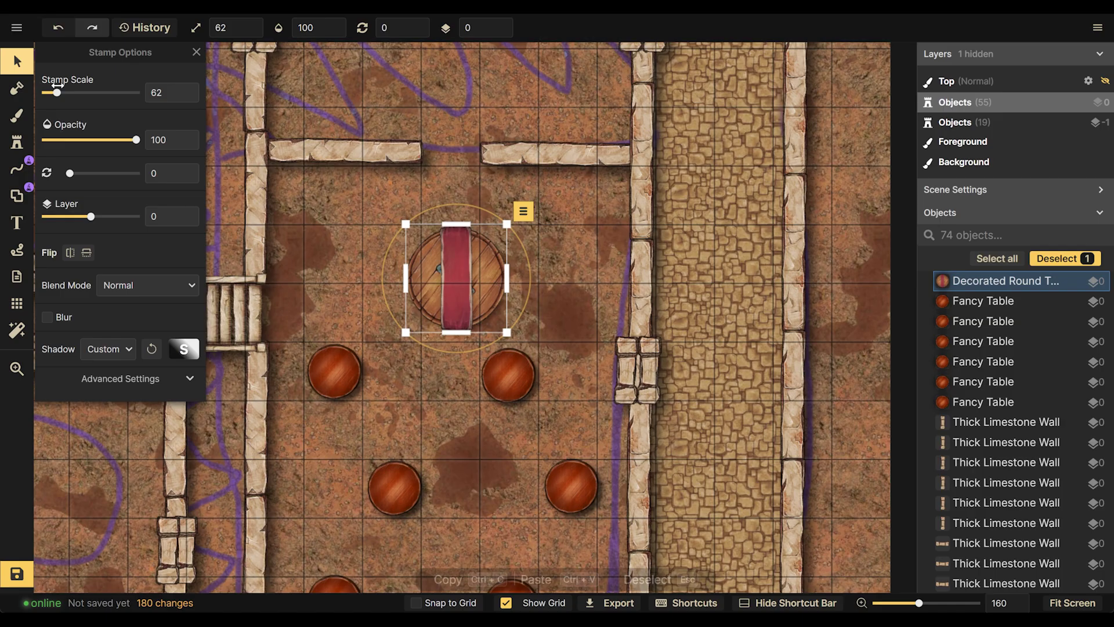
{"action": "left_click", "coordinate": [332, 357]}
{"action": "key", "text": "Delete"}
{"action": "left_click", "coordinate": [508, 380]}
{"action": "key", "text": "Delete"}
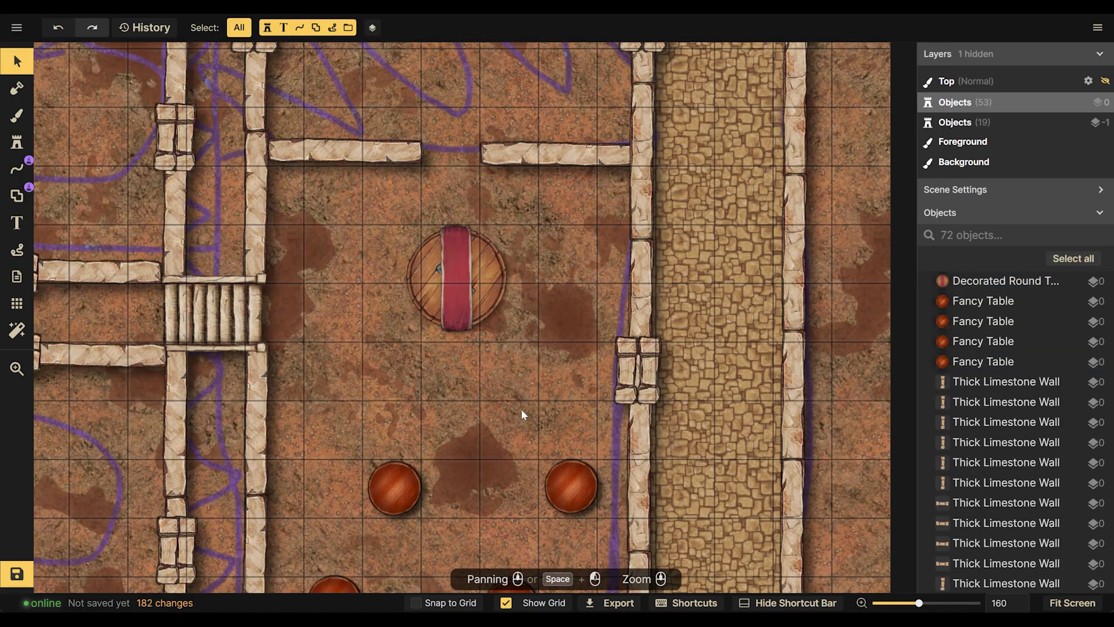
{"action": "left_click", "coordinate": [571, 487]}
{"action": "scroll", "coordinate": [453, 462], "scroll_direction": "down", "scroll_amount": 1}
{"action": "scroll", "coordinate": [453, 462], "scroll_direction": "down", "scroll_amount": 3}
{"action": "key", "text": "Delete"}
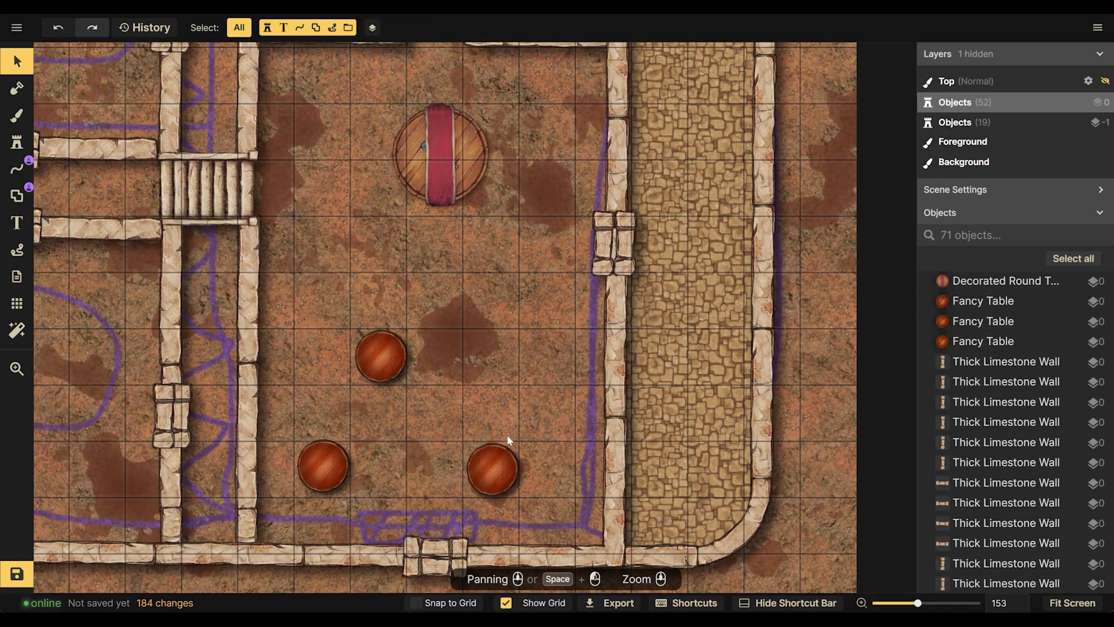
Delete the three remaining Fancy Tables in the lower part of the room
{"action": "left_click", "coordinate": [494, 464]}
{"action": "left_click", "coordinate": [374, 354], "text": "shift"}
{"action": "key", "text": "Delete"}
{"action": "left_click", "coordinate": [323, 464]}
{"action": "key", "text": "Delete"}
Scale the decorated round table to 48, move it to the room's lower-left area and place a copy toward the lower right
{"action": "left_click", "coordinate": [441, 155]}
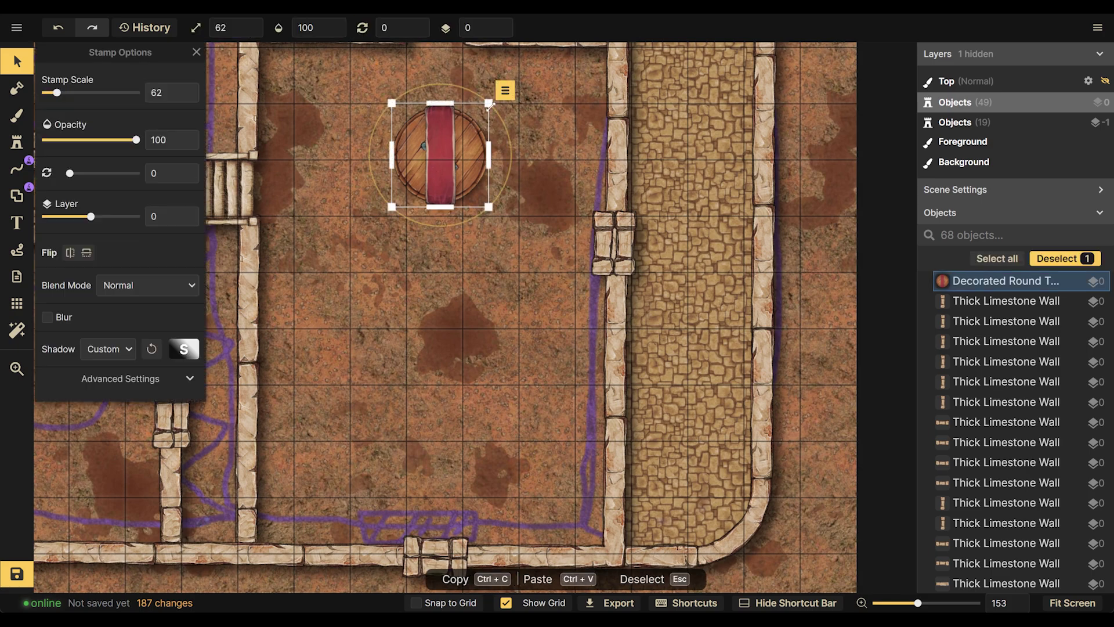
{"action": "left_click_drag", "start_coordinate": [487, 150], "coordinate": [329, 459]}
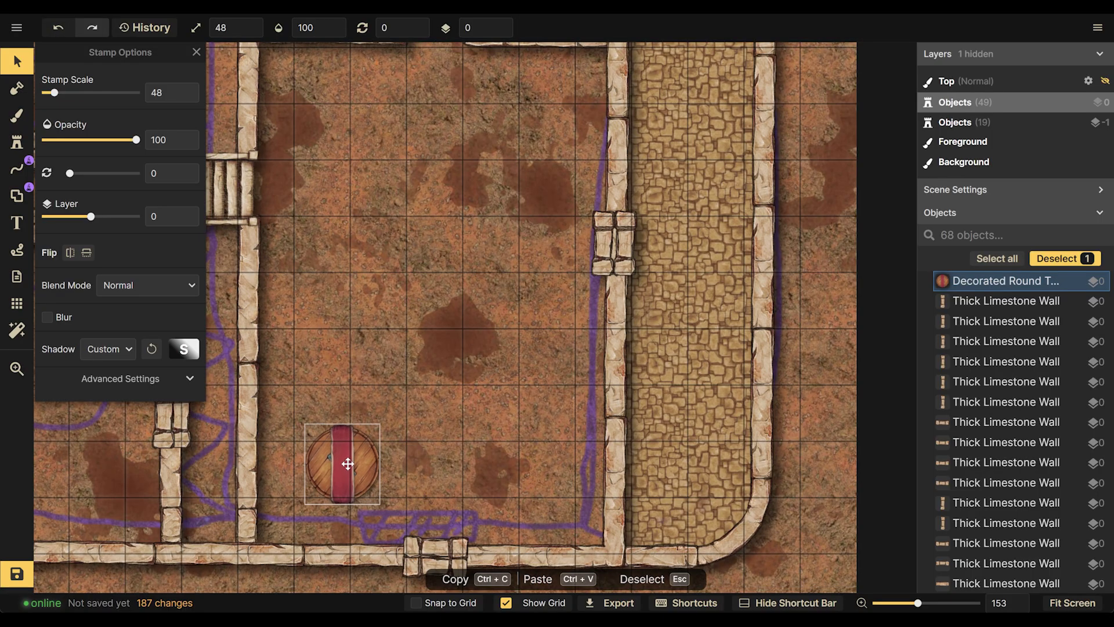
{"action": "key", "text": "ctrl+c"}
{"action": "key", "text": "ctrl+v"}
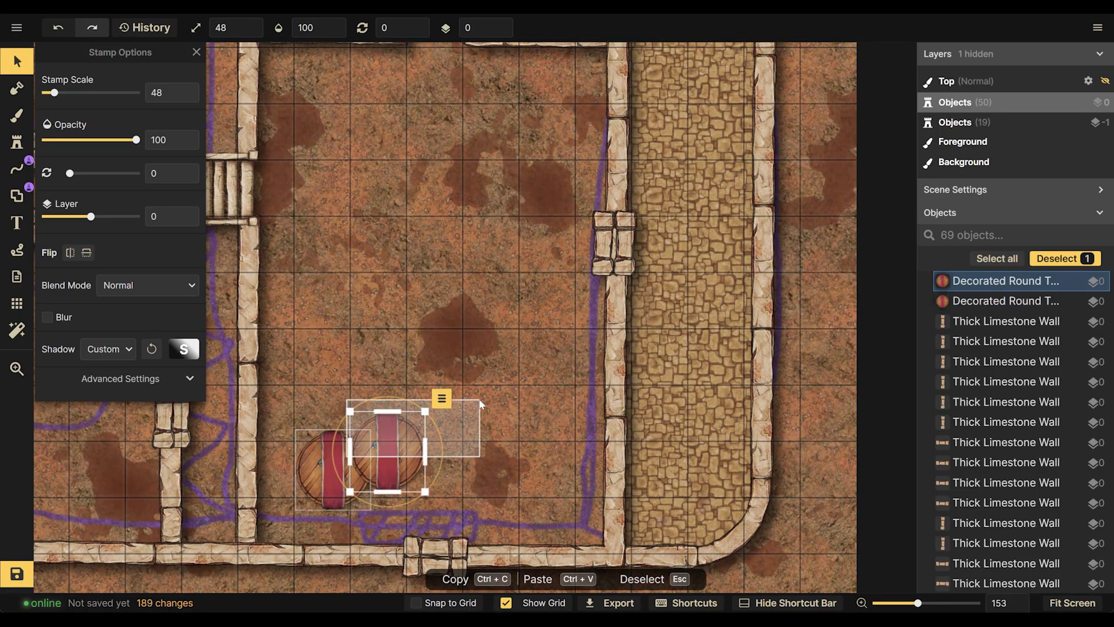
{"action": "left_click", "coordinate": [496, 430]}
Add two more copies of the decorated round table, one along the room's left side and one toward the upper right
{"action": "left_click", "coordinate": [386, 444]}
{"action": "left_click_drag", "start_coordinate": [386, 444], "coordinate": [319, 292]}
{"action": "key", "text": "ctrl+v"}
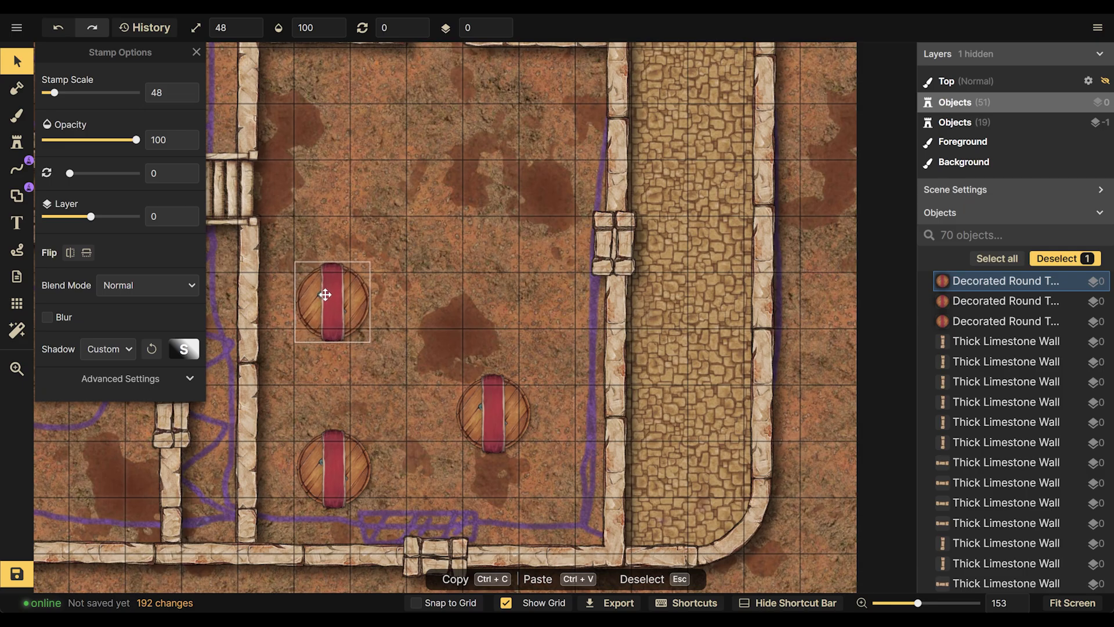
{"action": "key", "text": "ctrl+v"}
{"action": "scroll", "coordinate": [341, 296], "scroll_direction": "up", "scroll_amount": 3}
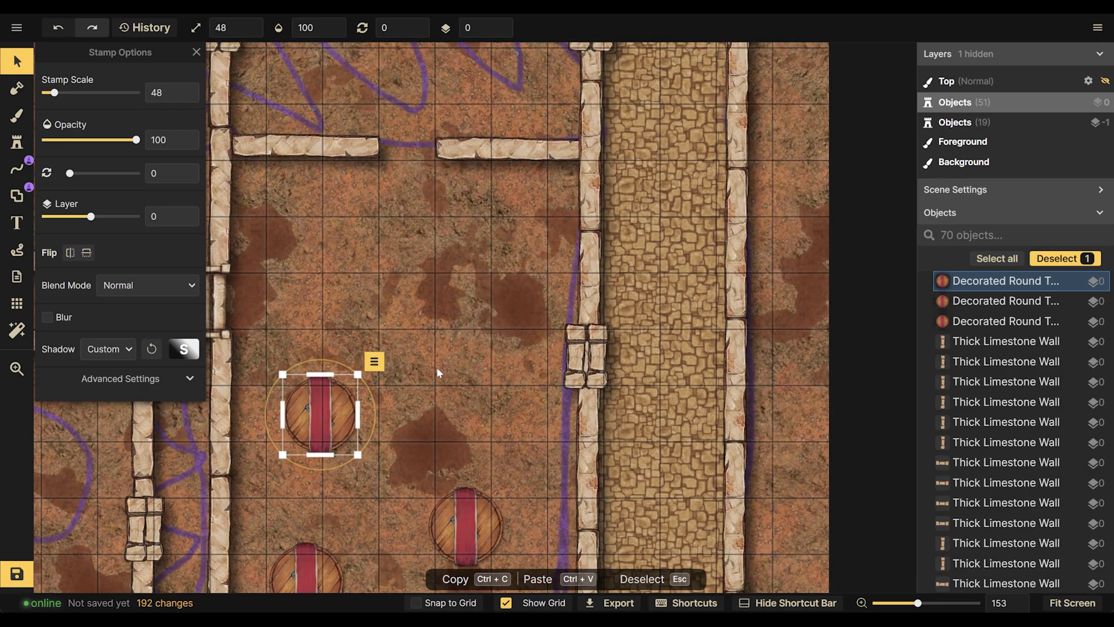
{"action": "left_click_drag", "start_coordinate": [318, 435], "coordinate": [459, 329]}
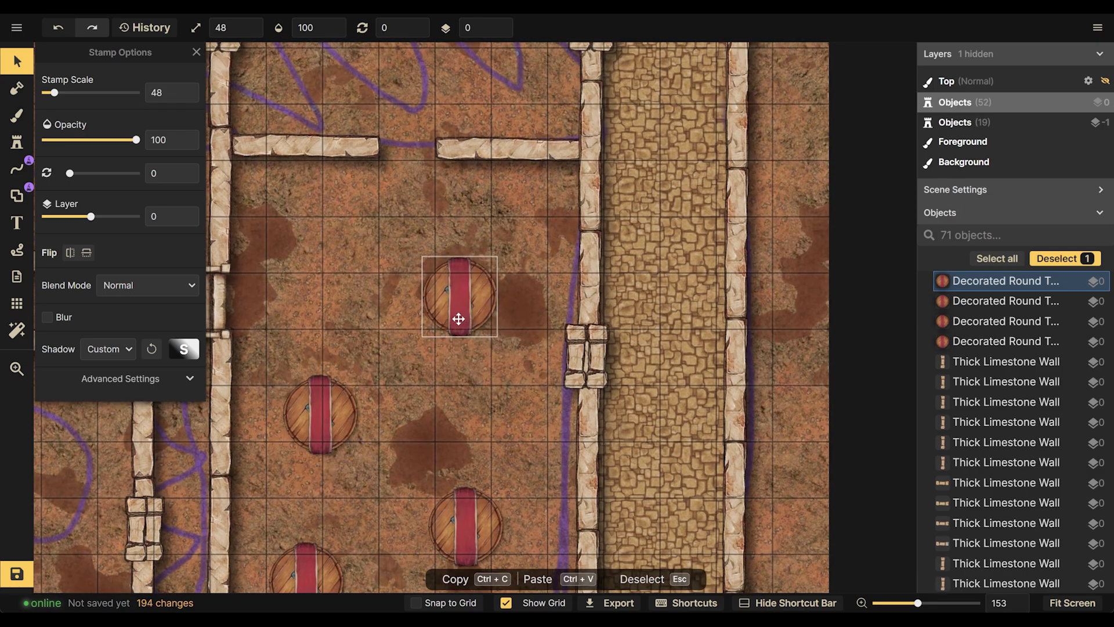
{"action": "key", "text": "ctrl+v"}
{"action": "left_click_drag", "start_coordinate": [356, 295], "coordinate": [371, 302]}
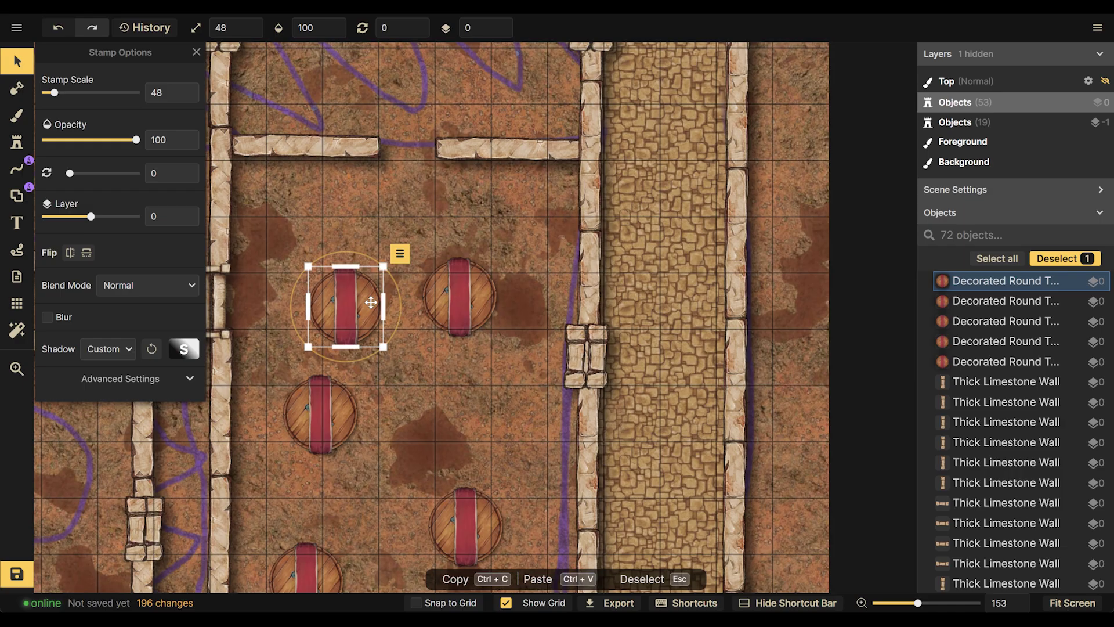
{"action": "key", "text": "Delete"}
Move the room's upper-right decorated round table about one grid square down and deselect it
{"action": "left_click", "coordinate": [469, 308]}
{"action": "left_click_drag", "start_coordinate": [469, 307], "coordinate": [467, 358]}
{"action": "key", "text": "Escape"}
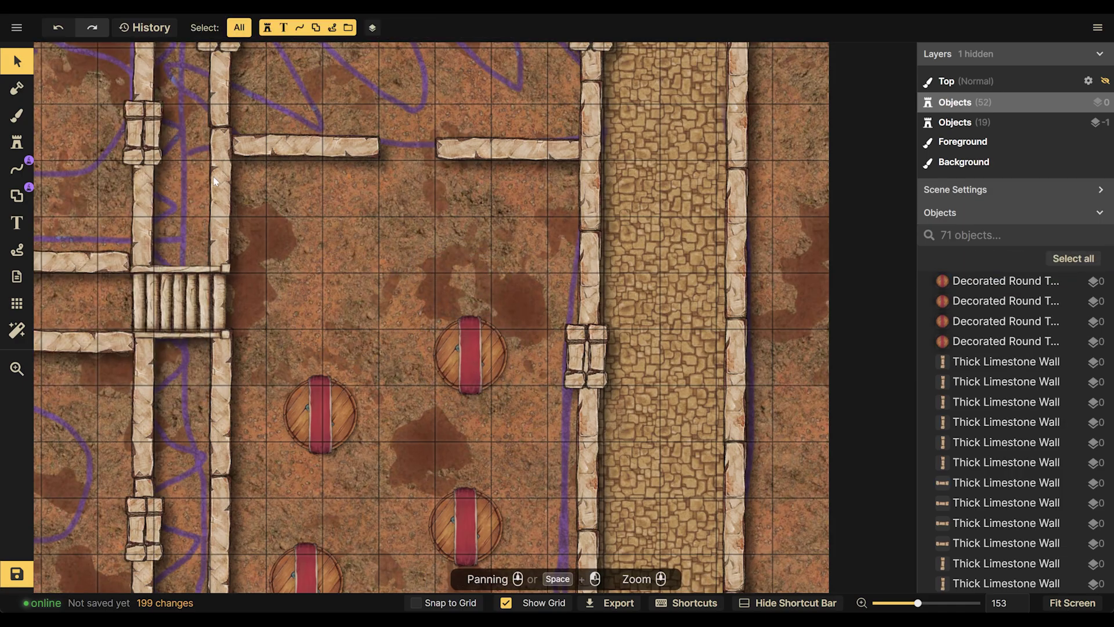
Reopen the stamp catalog and look through the Tavern wood, broken, castle and kitchen stamps for seating
{"action": "left_click", "coordinate": [11, 148]}
{"action": "left_click", "coordinate": [84, 119]}
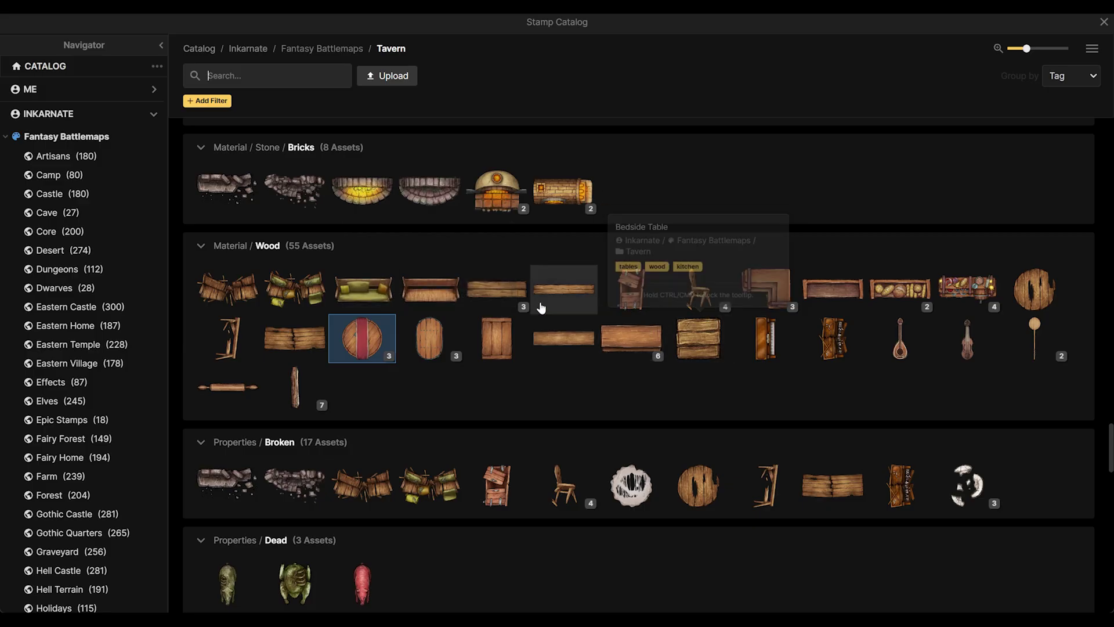
{"action": "scroll", "coordinate": [569, 304], "scroll_direction": "down", "scroll_amount": 1}
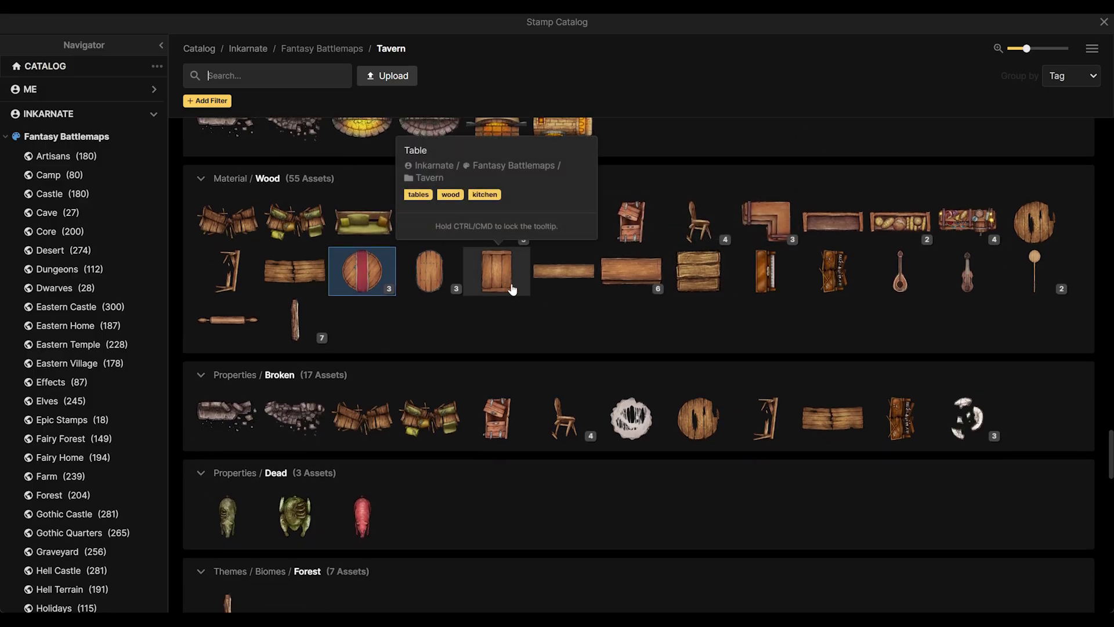
{"action": "scroll", "coordinate": [622, 317], "scroll_direction": "down", "scroll_amount": 1}
{"action": "scroll", "coordinate": [726, 265], "scroll_direction": "down", "scroll_amount": 10}
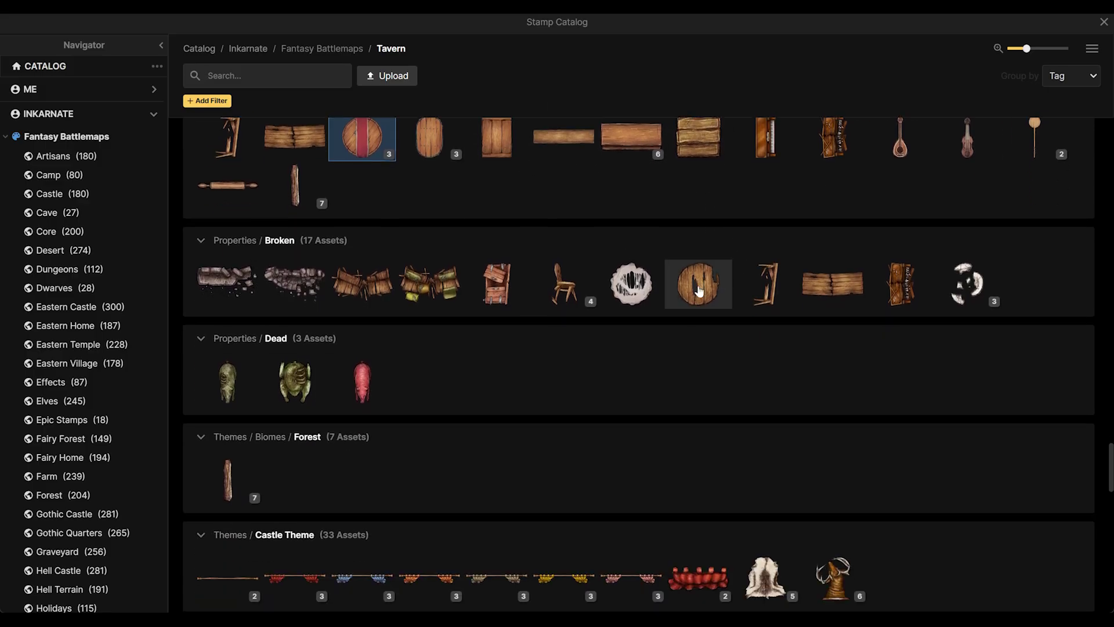
{"action": "scroll", "coordinate": [679, 293], "scroll_direction": "down", "scroll_amount": 6}
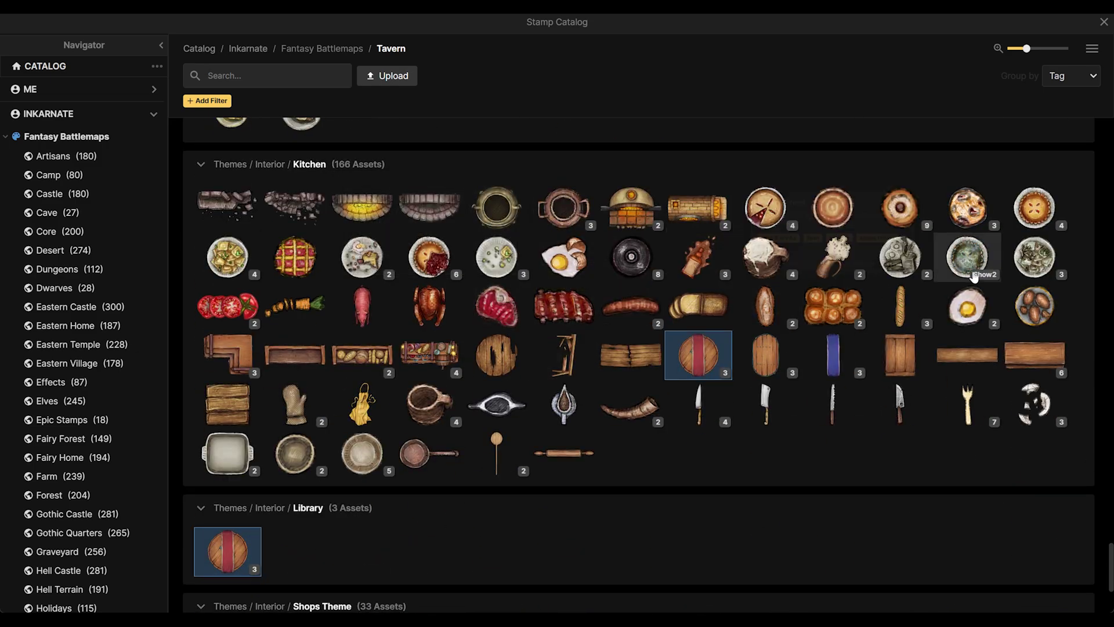
{"action": "scroll", "coordinate": [763, 272], "scroll_direction": "down", "scroll_amount": 3}
Look back through the Tavern tableware, furniture, food and decor stamps for suitable chairs
{"action": "scroll", "coordinate": [568, 155], "scroll_direction": "up", "scroll_amount": 4}
{"action": "scroll", "coordinate": [568, 155], "scroll_direction": "up", "scroll_amount": 15}
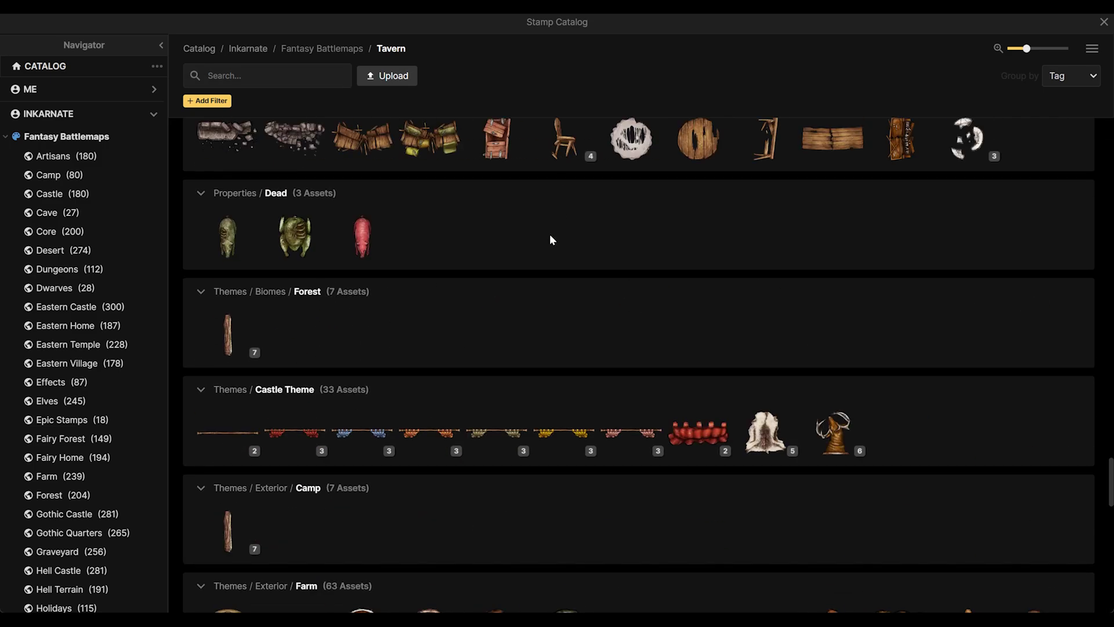
{"action": "scroll", "coordinate": [492, 277], "scroll_direction": "up", "scroll_amount": 3}
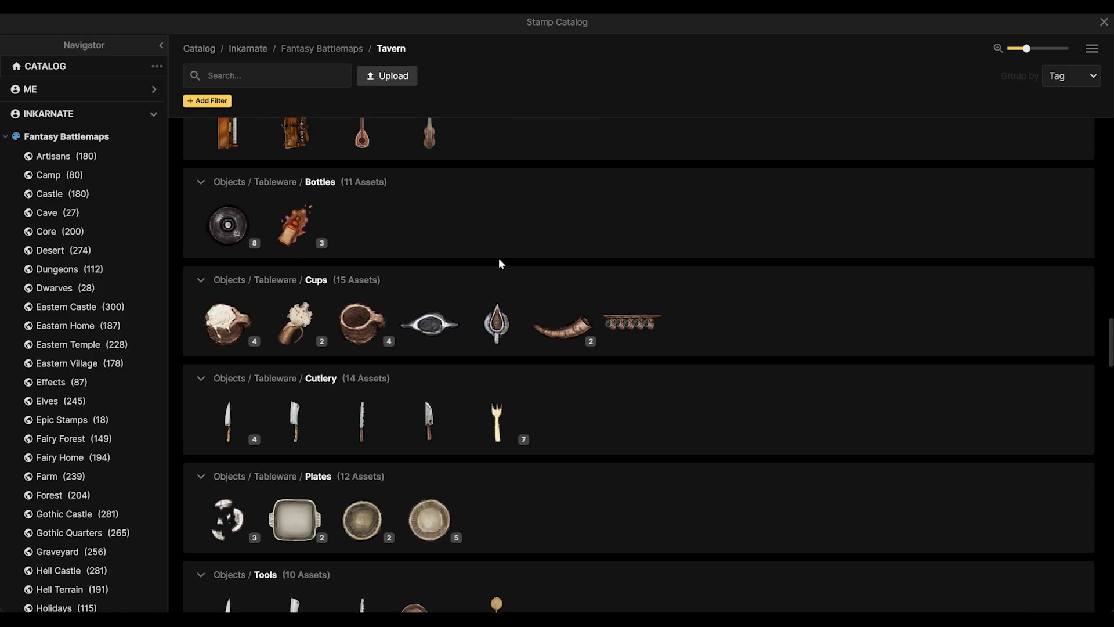
{"action": "scroll", "coordinate": [510, 259], "scroll_direction": "up", "scroll_amount": 6}
{"action": "scroll", "coordinate": [465, 273], "scroll_direction": "down", "scroll_amount": 1}
{"action": "scroll", "coordinate": [447, 284], "scroll_direction": "up", "scroll_amount": 7}
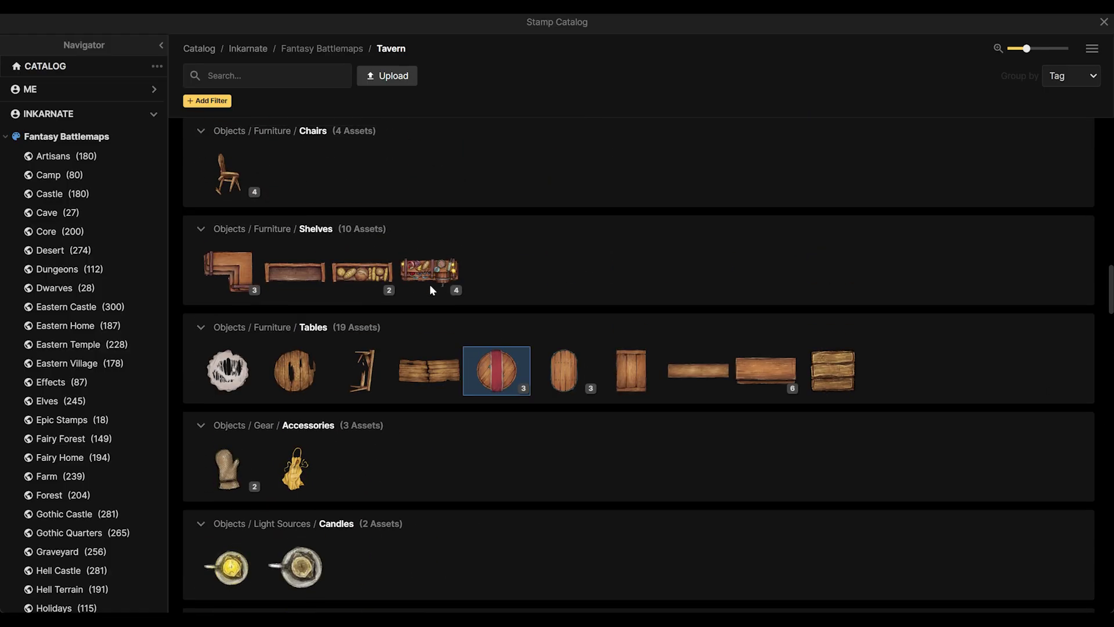
{"action": "scroll", "coordinate": [389, 414], "scroll_direction": "up", "scroll_amount": 15}
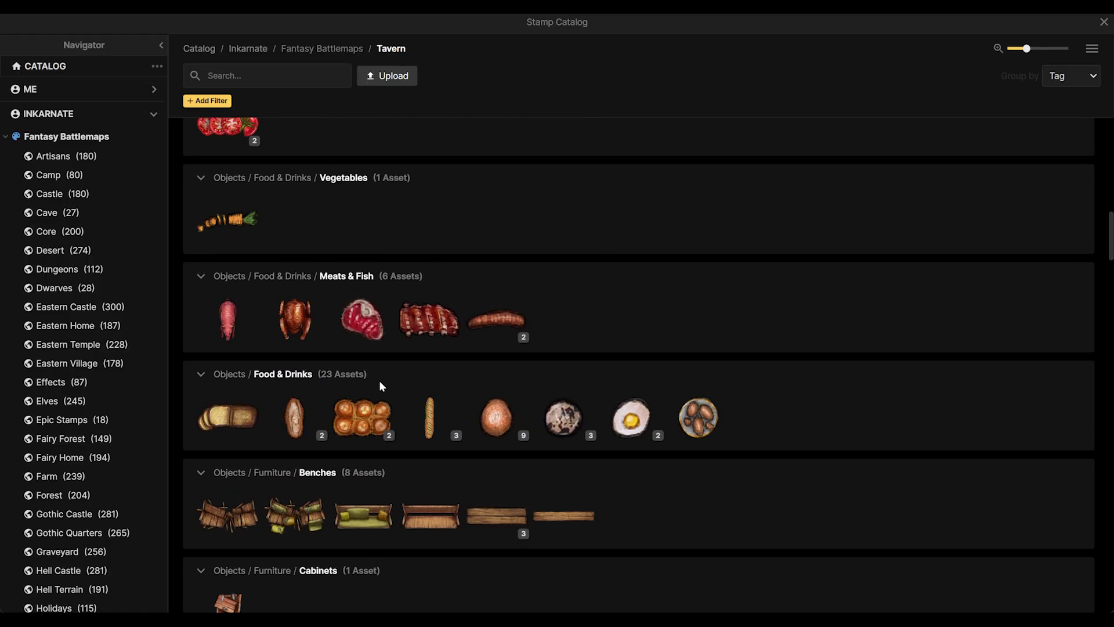
{"action": "scroll", "coordinate": [385, 371], "scroll_direction": "up", "scroll_amount": 2}
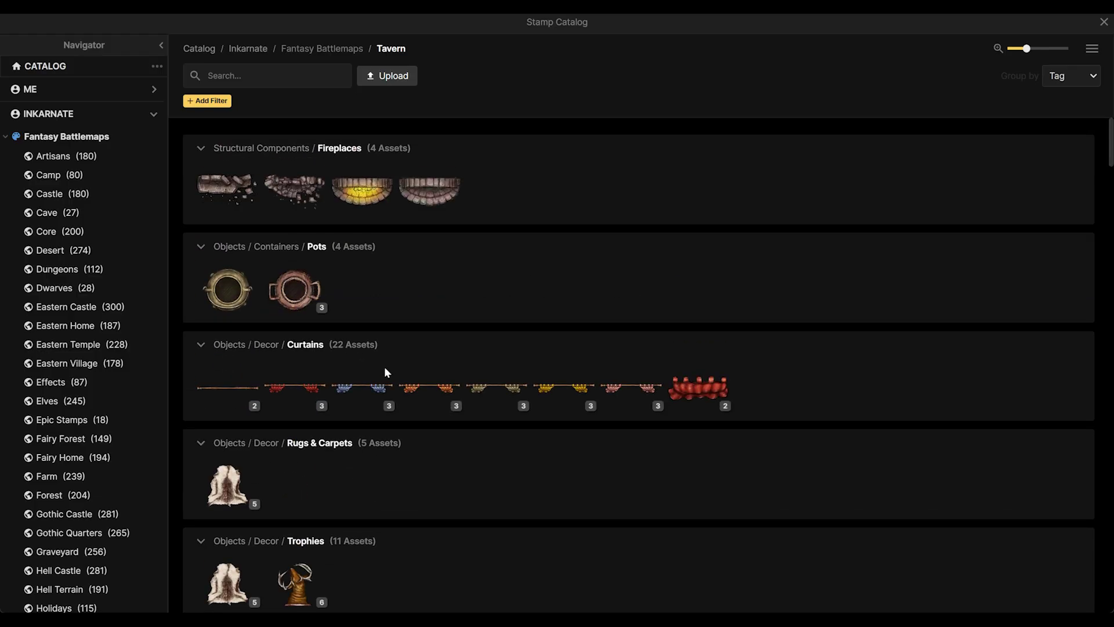
Search the stamp catalog for "chair" and widen the search from Tavern to all Fantasy Battlemaps
{"action": "scroll", "coordinate": [80, 381], "scroll_direction": "down", "scroll_amount": 7}
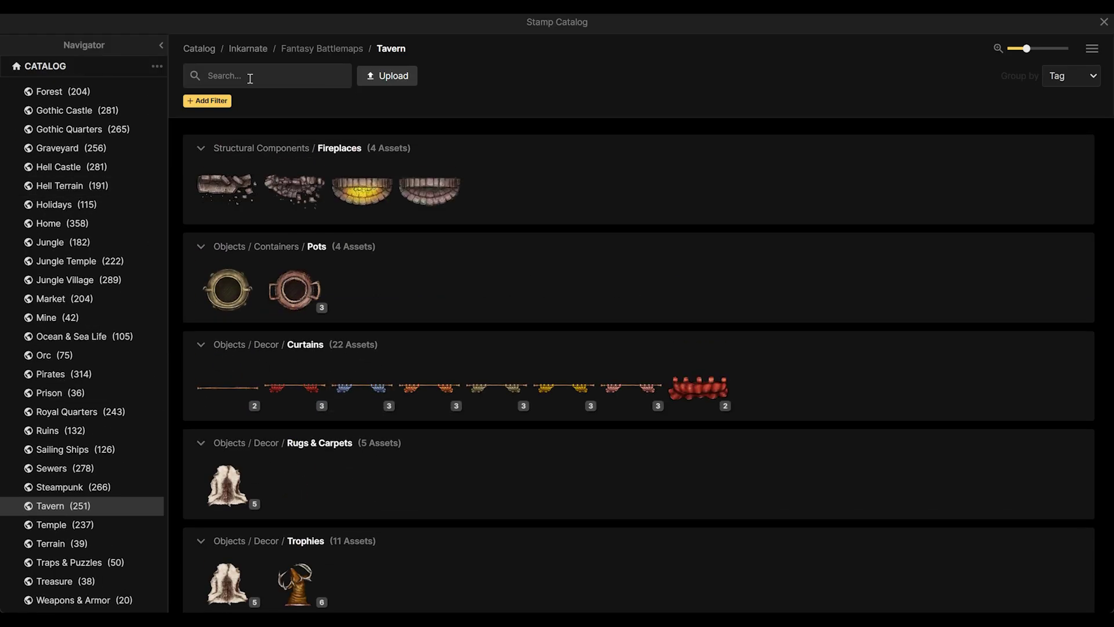
{"action": "type", "text": "chair"}
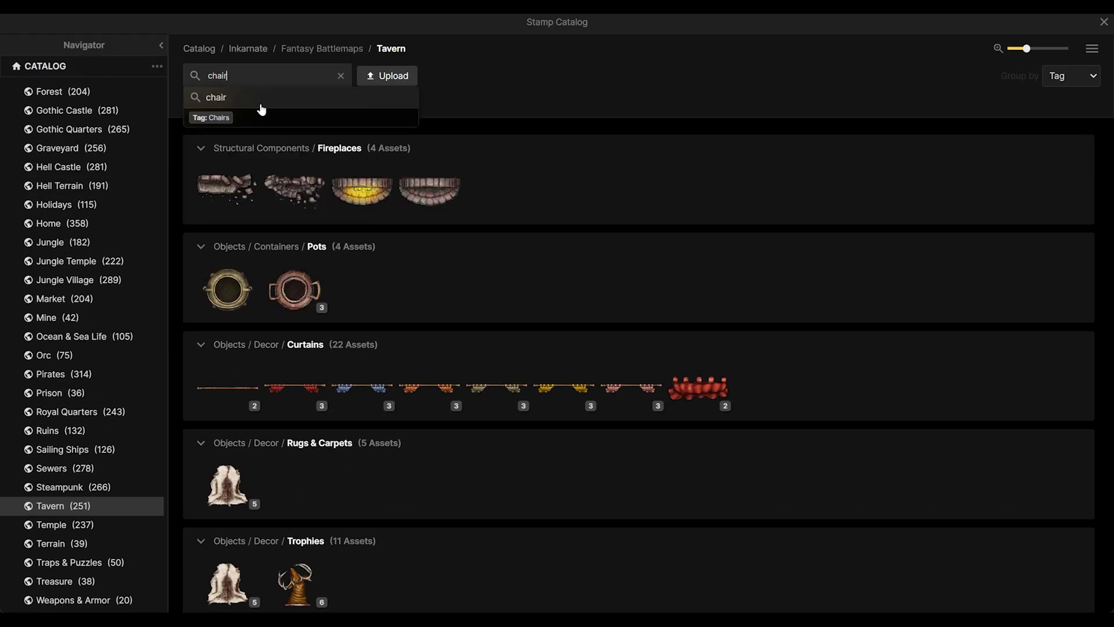
{"action": "left_click", "coordinate": [261, 106]}
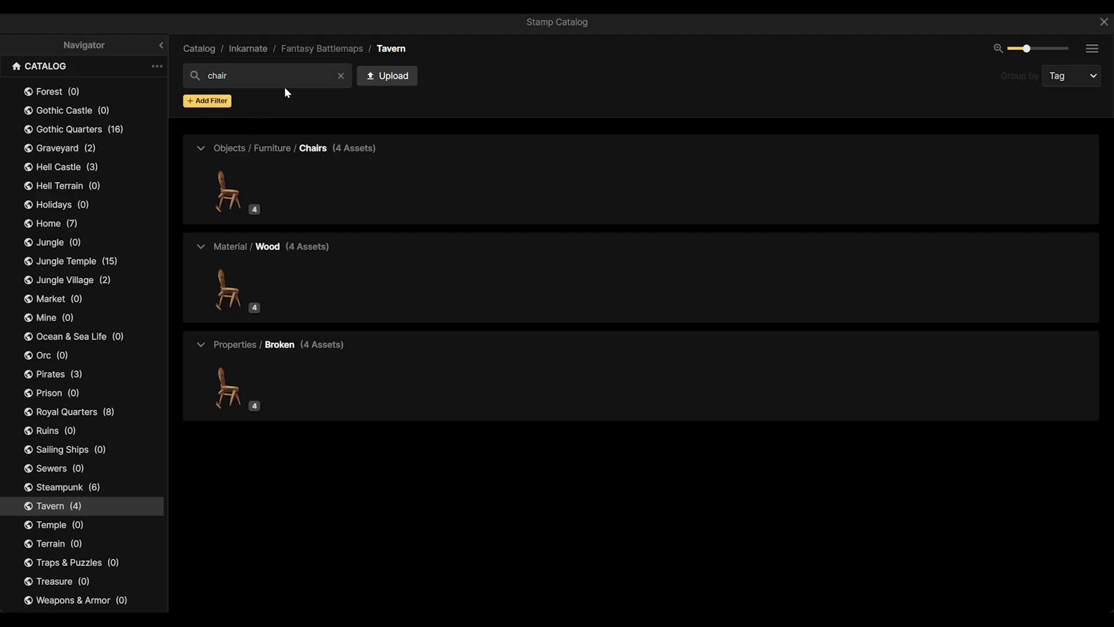
{"action": "scroll", "coordinate": [90, 242], "scroll_direction": "up", "scroll_amount": 7}
{"action": "left_click", "coordinate": [81, 136]}
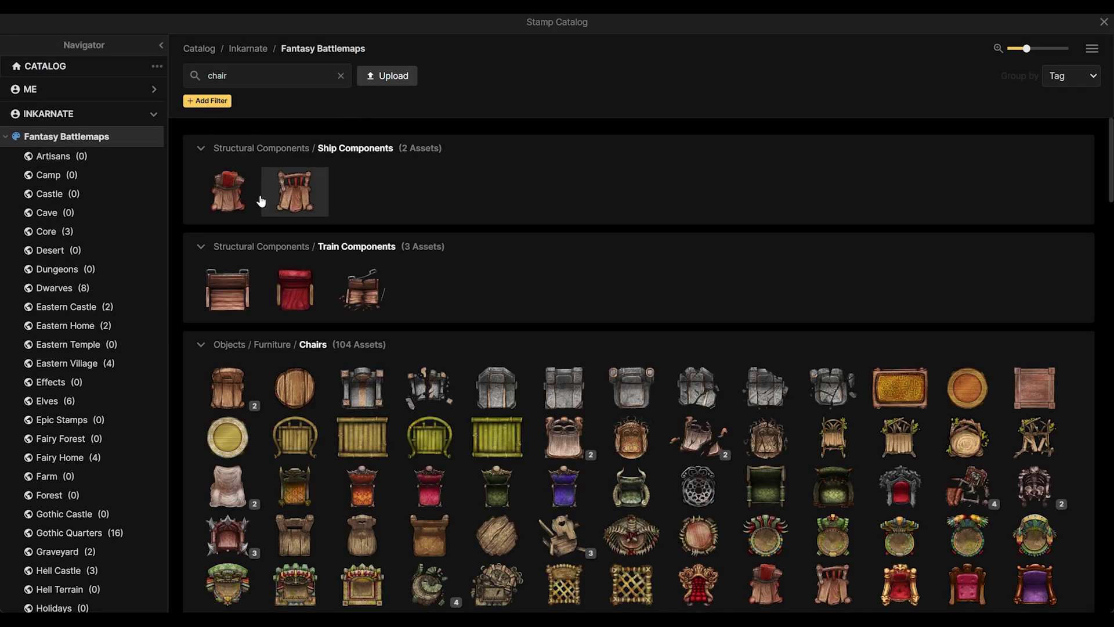
Look through the chair results by type and material, and choose the rustic wooden chair with two thick posts from the Wood group
{"action": "scroll", "coordinate": [403, 295], "scroll_direction": "down", "scroll_amount": 2}
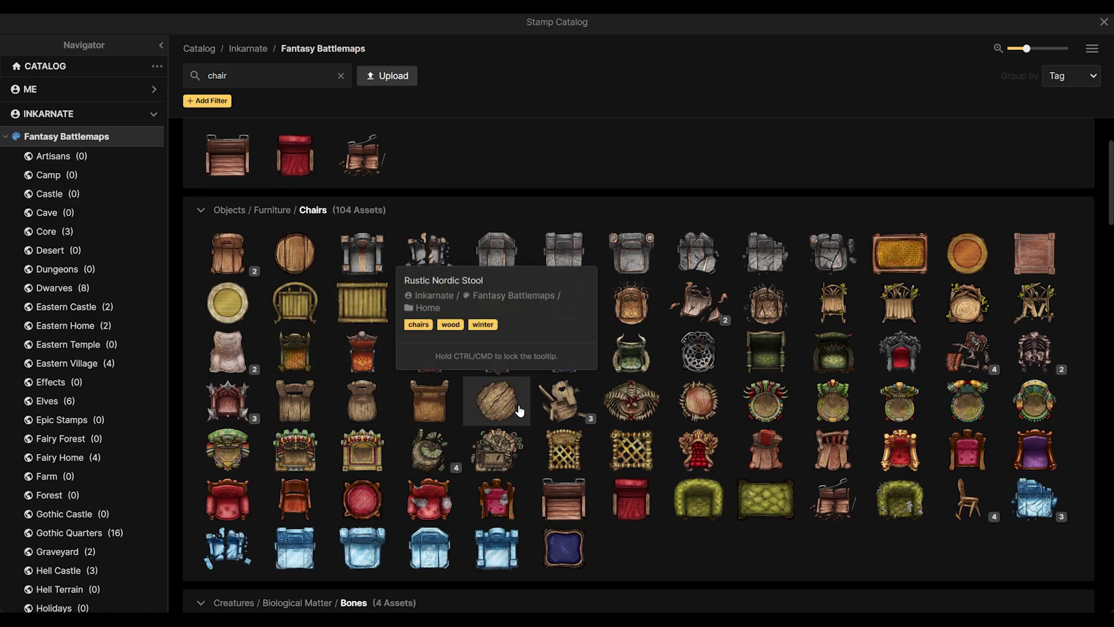
{"action": "scroll", "coordinate": [690, 188], "scroll_direction": "down", "scroll_amount": 2}
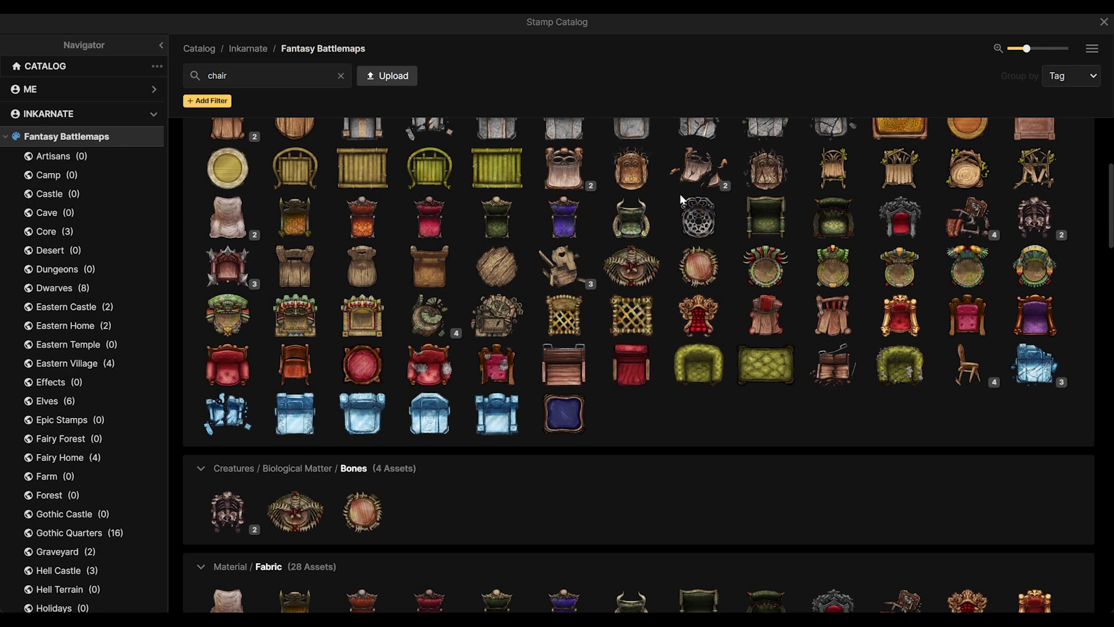
{"action": "scroll", "coordinate": [503, 263], "scroll_direction": "down", "scroll_amount": 1}
{"action": "scroll", "coordinate": [502, 255], "scroll_direction": "down", "scroll_amount": 4}
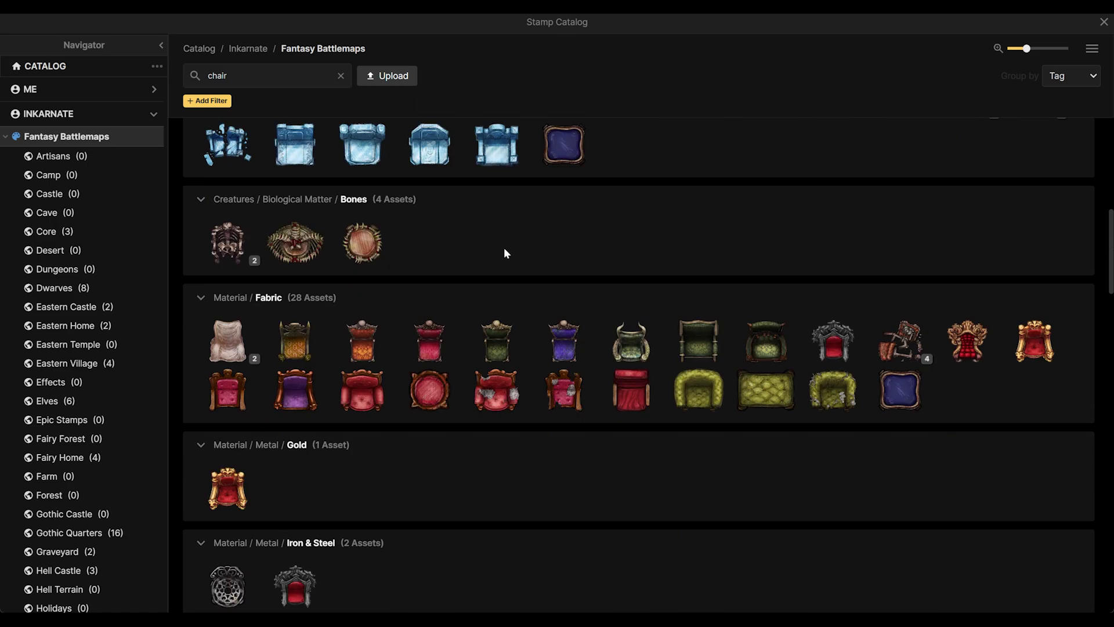
{"action": "scroll", "coordinate": [507, 244], "scroll_direction": "down", "scroll_amount": 5}
{"action": "scroll", "coordinate": [528, 241], "scroll_direction": "down", "scroll_amount": 1}
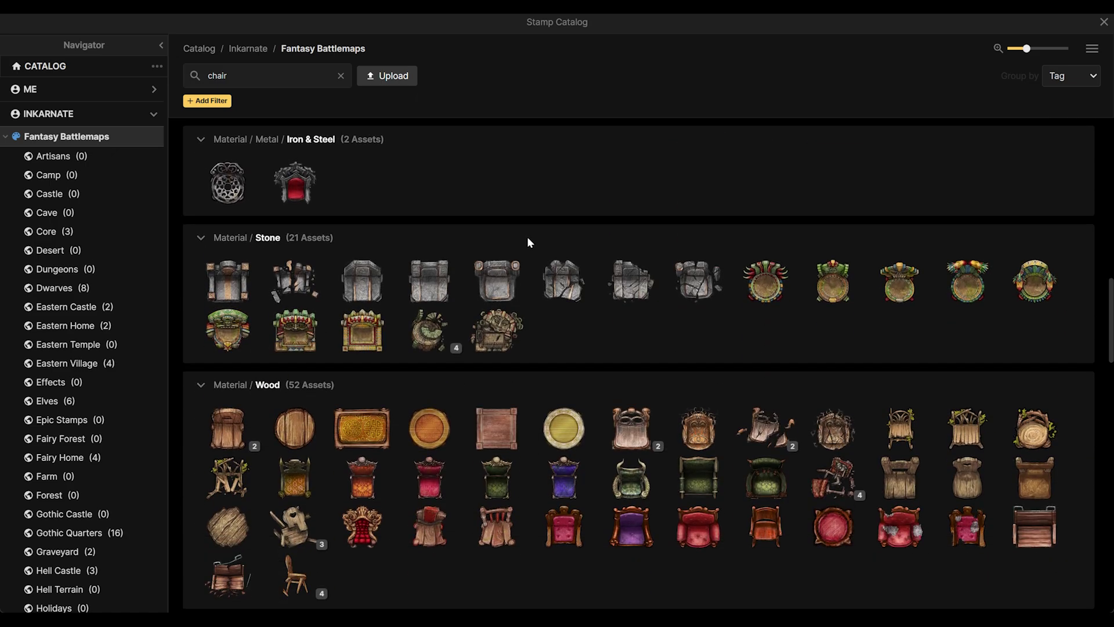
{"action": "scroll", "coordinate": [526, 242], "scroll_direction": "down", "scroll_amount": 4}
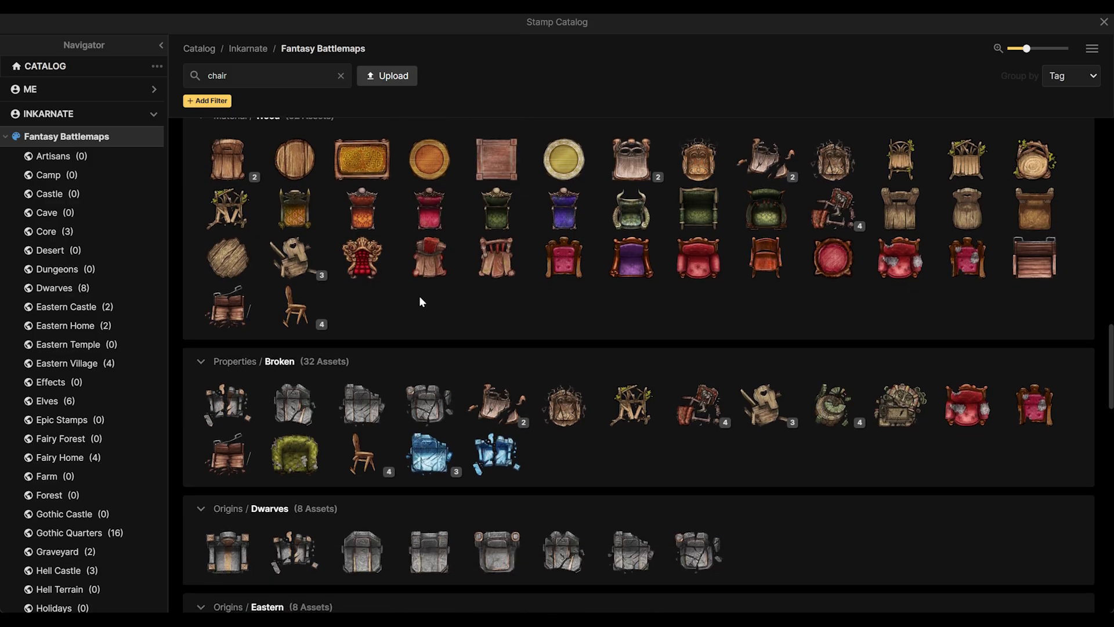
{"action": "mouse_move", "coordinate": [1025, 229]}
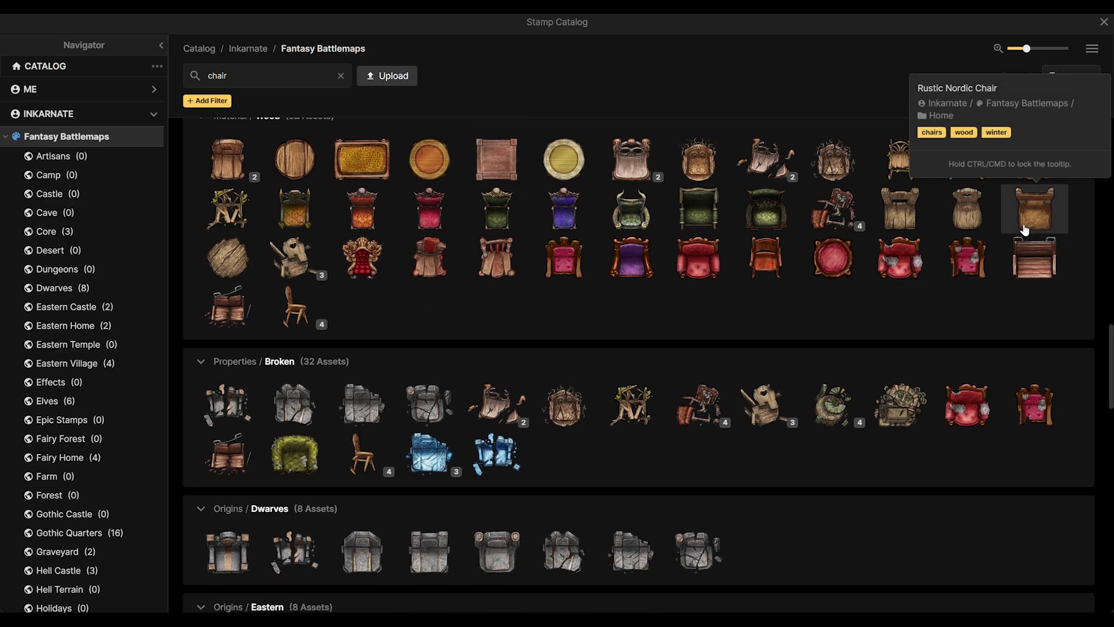
{"action": "left_click", "coordinate": [909, 227]}
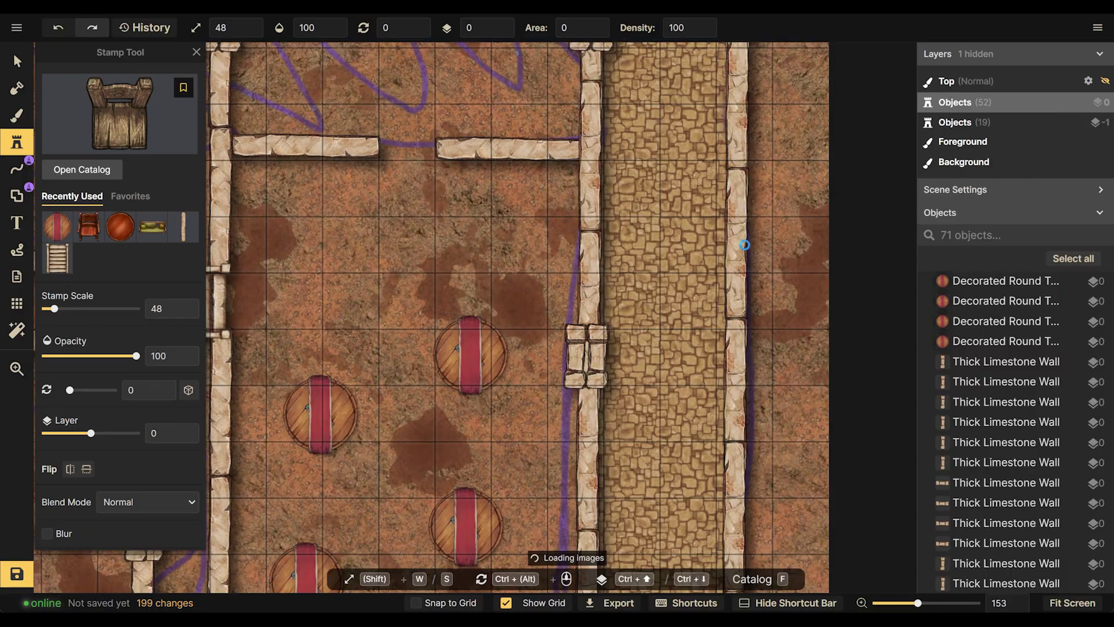
Reopen the stamp catalog, look through the remaining chair results, and choose the Rocking Chair from the Castle Theme group
{"action": "key", "text": "f"}
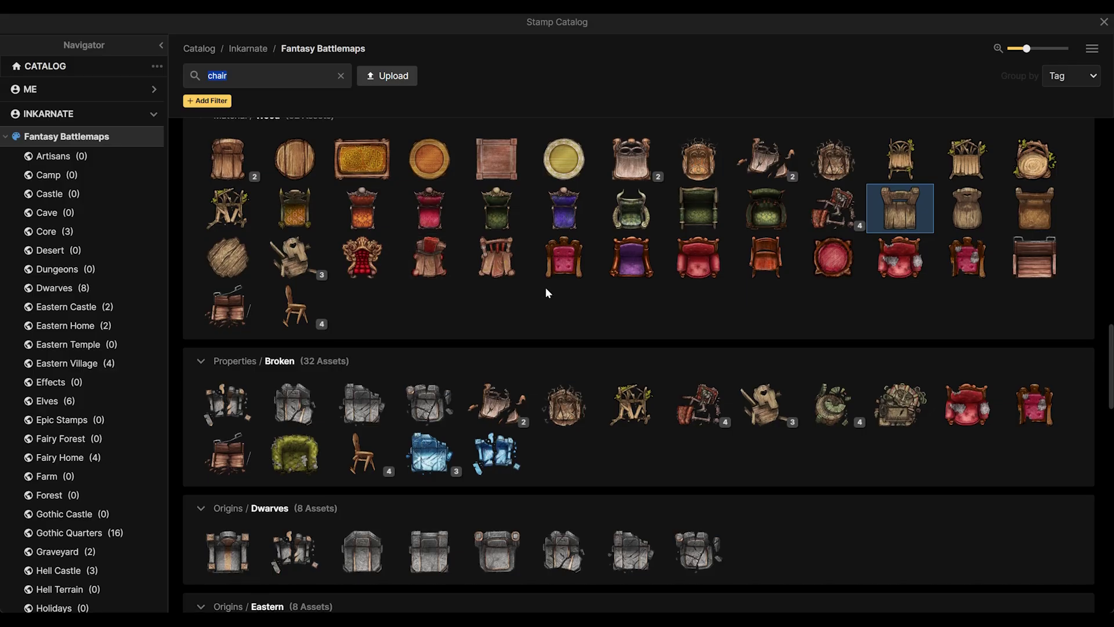
{"action": "scroll", "coordinate": [544, 288], "scroll_direction": "down", "scroll_amount": 8}
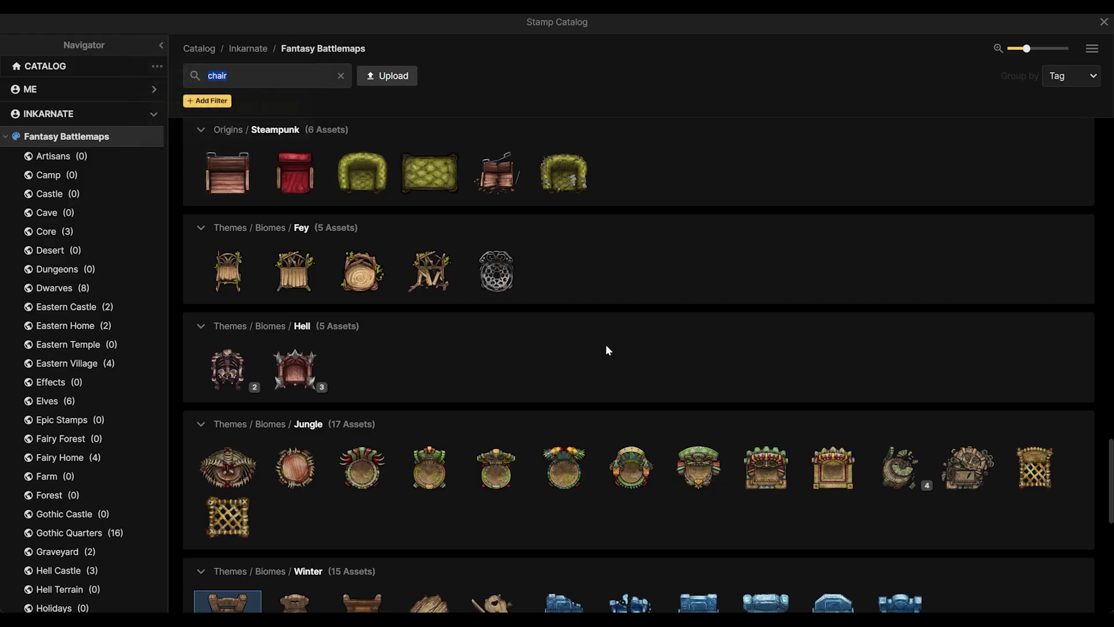
{"action": "scroll", "coordinate": [610, 347], "scroll_direction": "down", "scroll_amount": 3}
{"action": "mouse_move", "coordinate": [358, 412]}
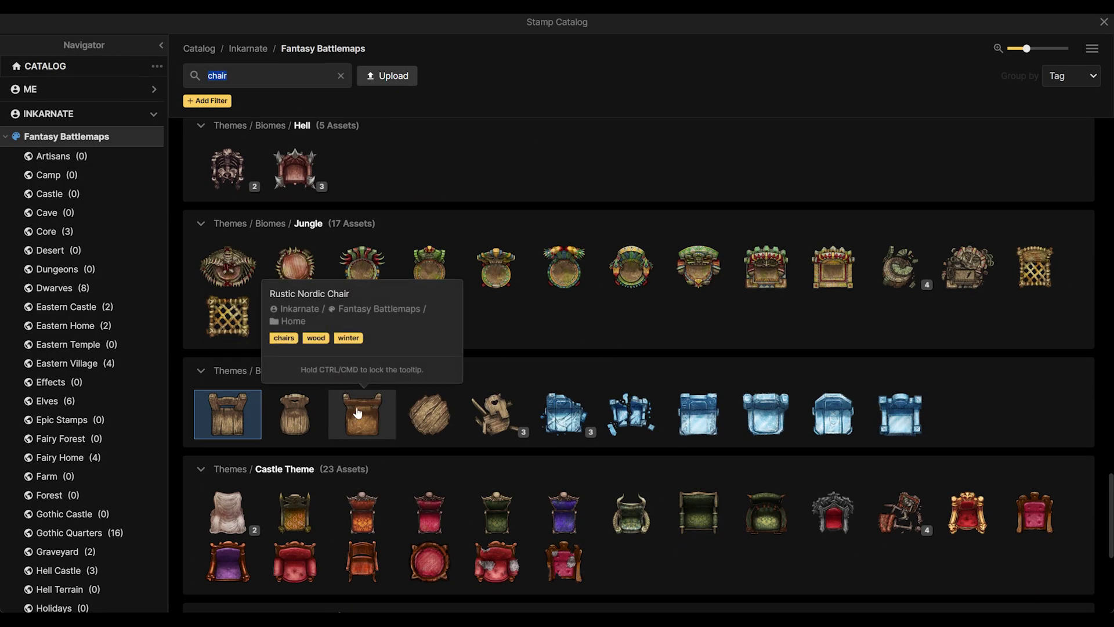
{"action": "scroll", "coordinate": [400, 337], "scroll_direction": "down", "scroll_amount": 5}
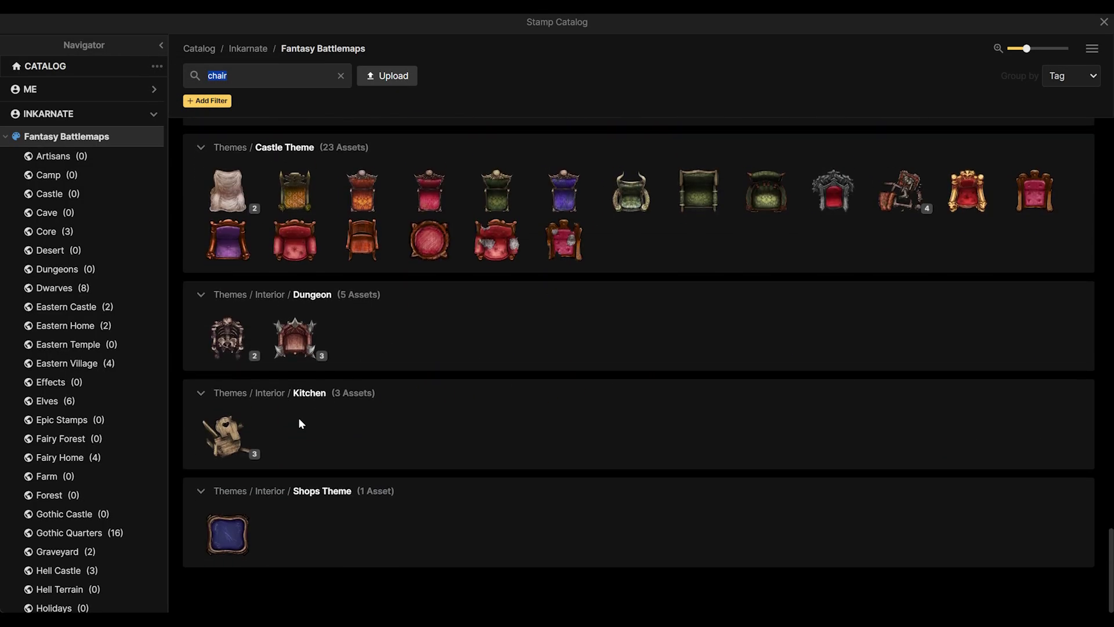
{"action": "scroll", "coordinate": [375, 418], "scroll_direction": "up", "scroll_amount": 2}
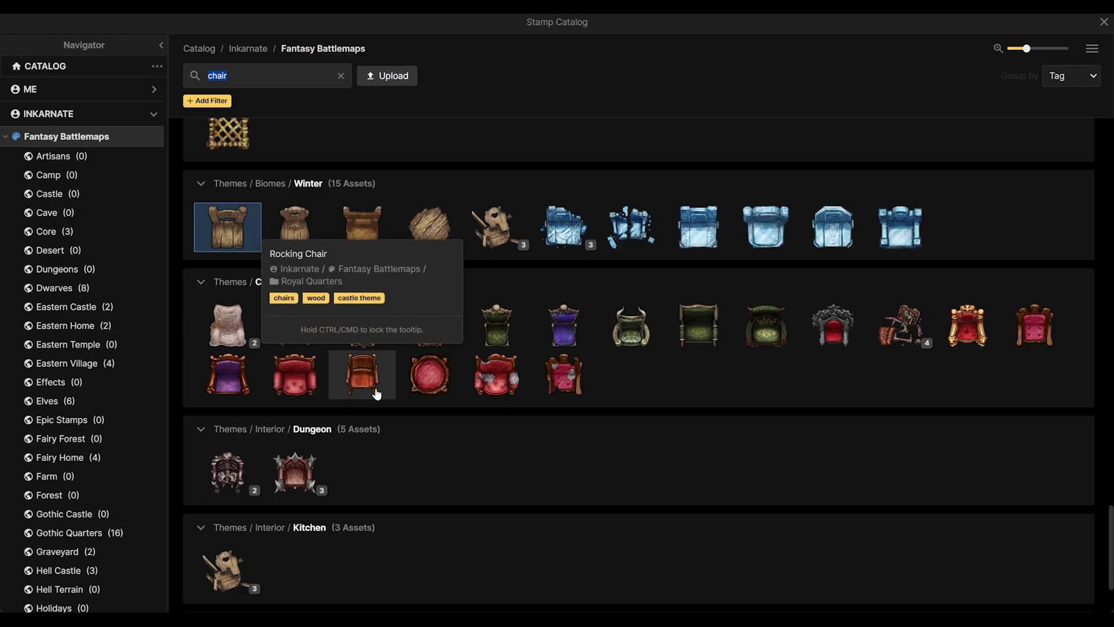
{"action": "left_click", "coordinate": [375, 385]}
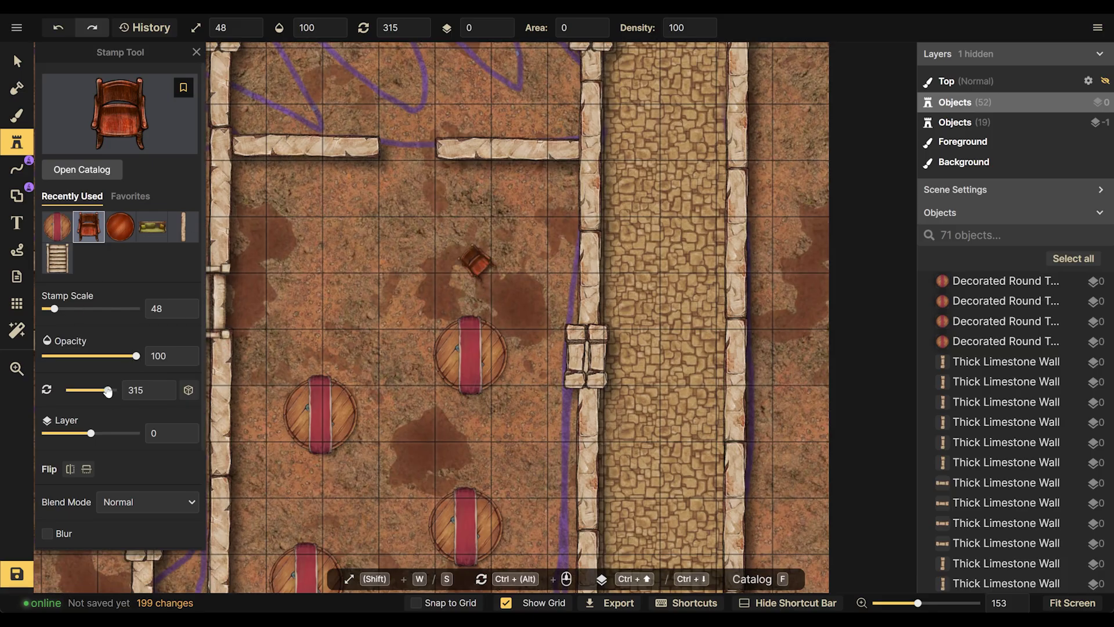
Place a Rocking Chair just above the upper decorated round table at rotation 360 and enlarge it to scale 74
{"action": "left_click", "coordinate": [124, 385]}
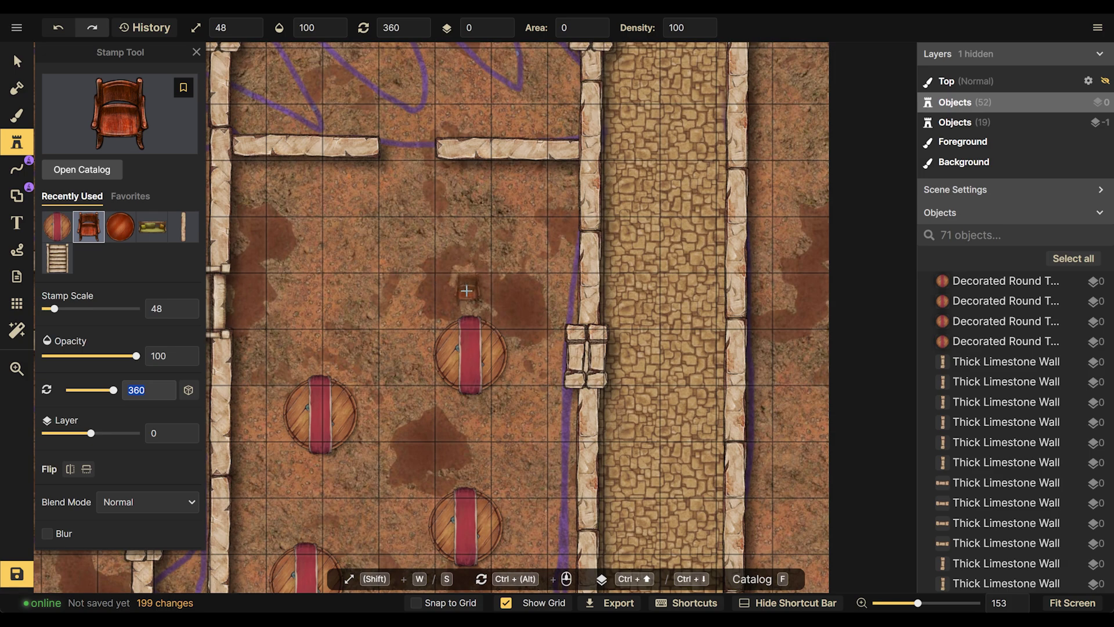
{"action": "left_click", "coordinate": [467, 290]}
{"action": "key", "text": "v"}
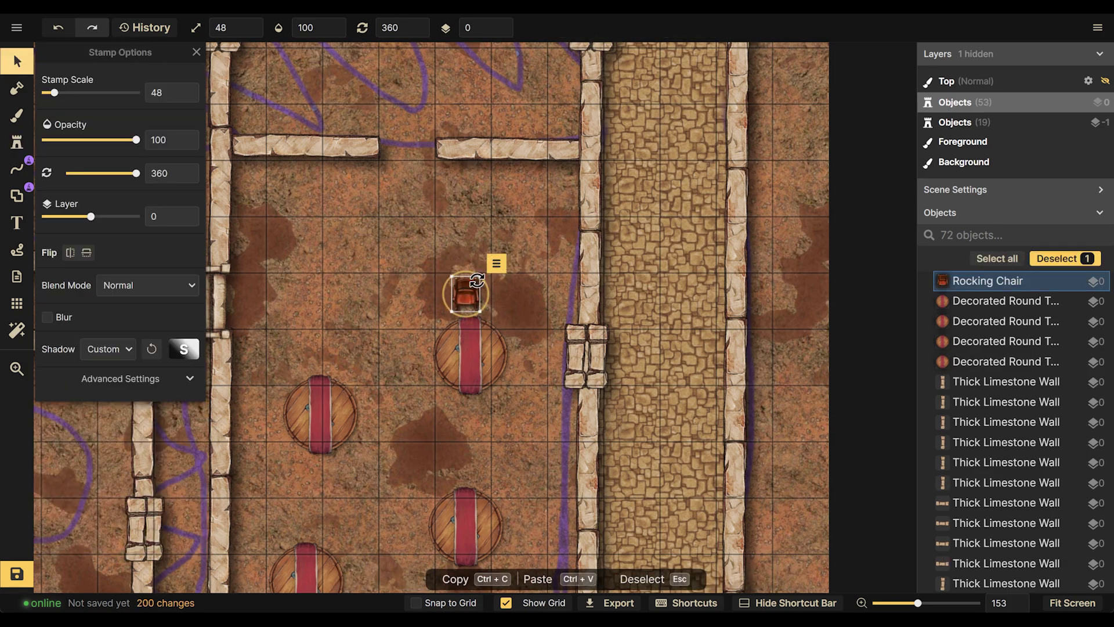
{"action": "left_click_drag", "start_coordinate": [478, 279], "coordinate": [493, 257]}
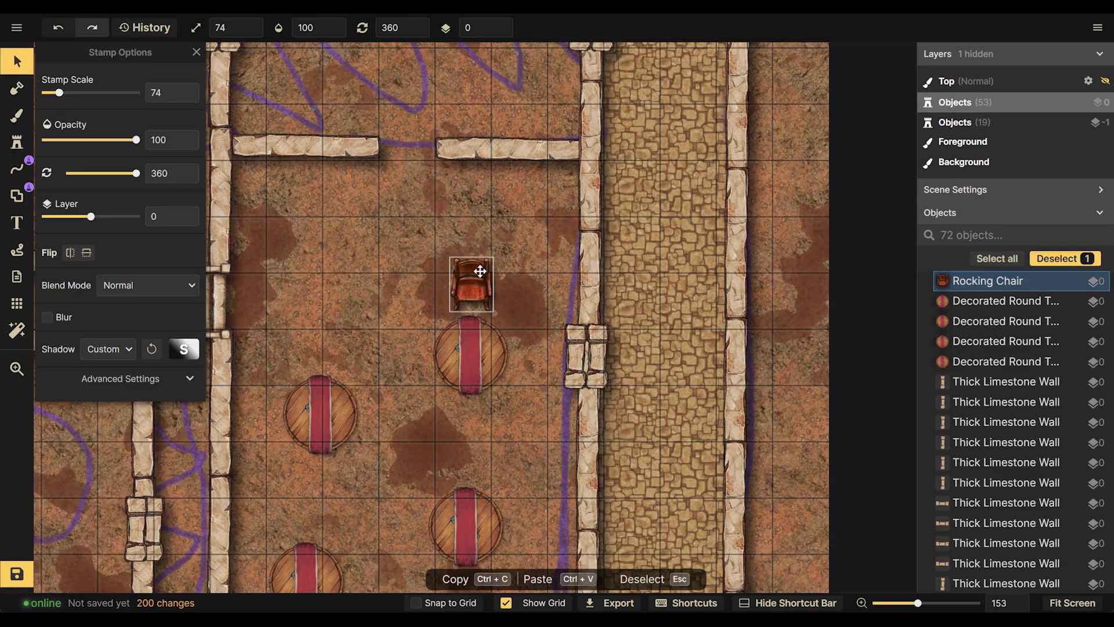
Add a copy of the chair at the table's upper left, rotated to 300, and reduce both chairs to scale 56
{"action": "key", "text": "ctrl+c"}
{"action": "key", "text": "ctrl+v"}
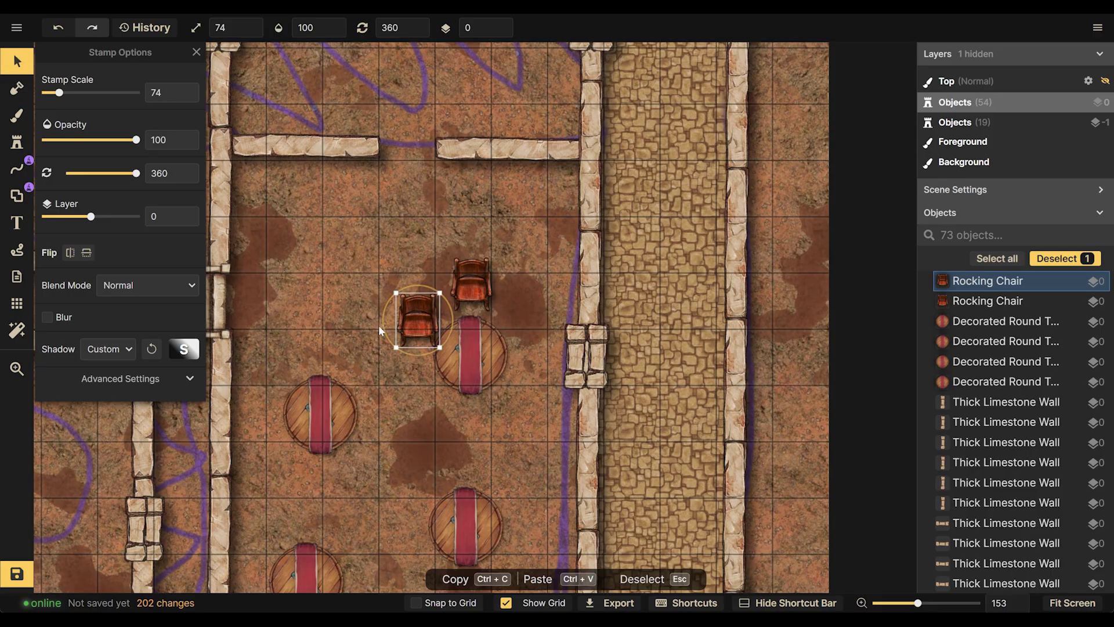
{"action": "left_click_drag", "start_coordinate": [379, 329], "coordinate": [402, 357]}
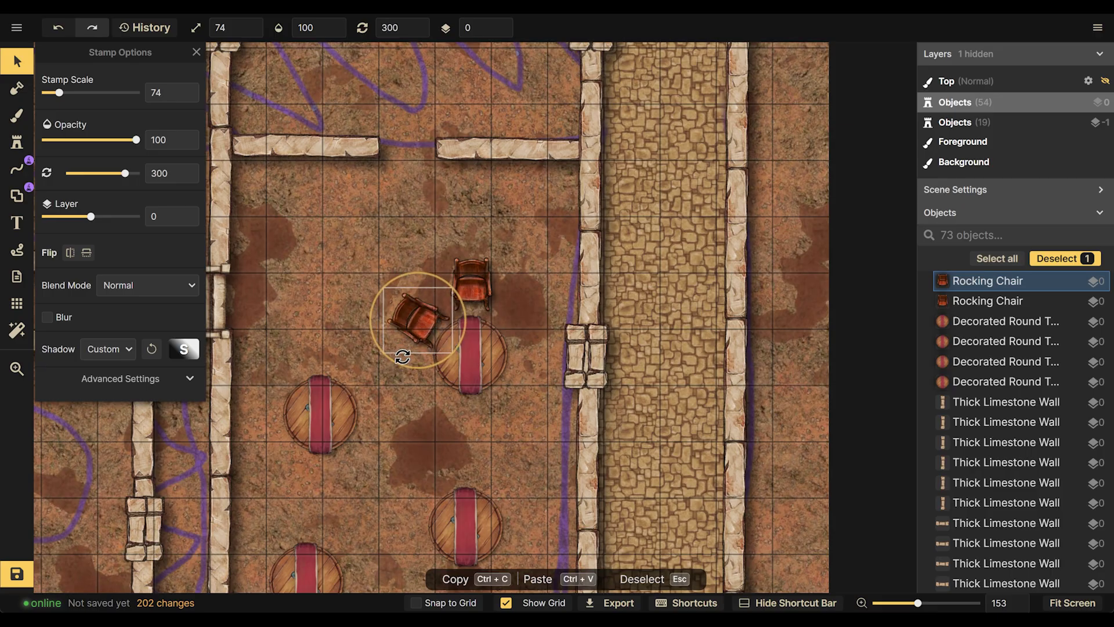
{"action": "scroll", "coordinate": [471, 284], "scroll_direction": "down", "scroll_amount": 3}
{"action": "left_click", "coordinate": [472, 283]}
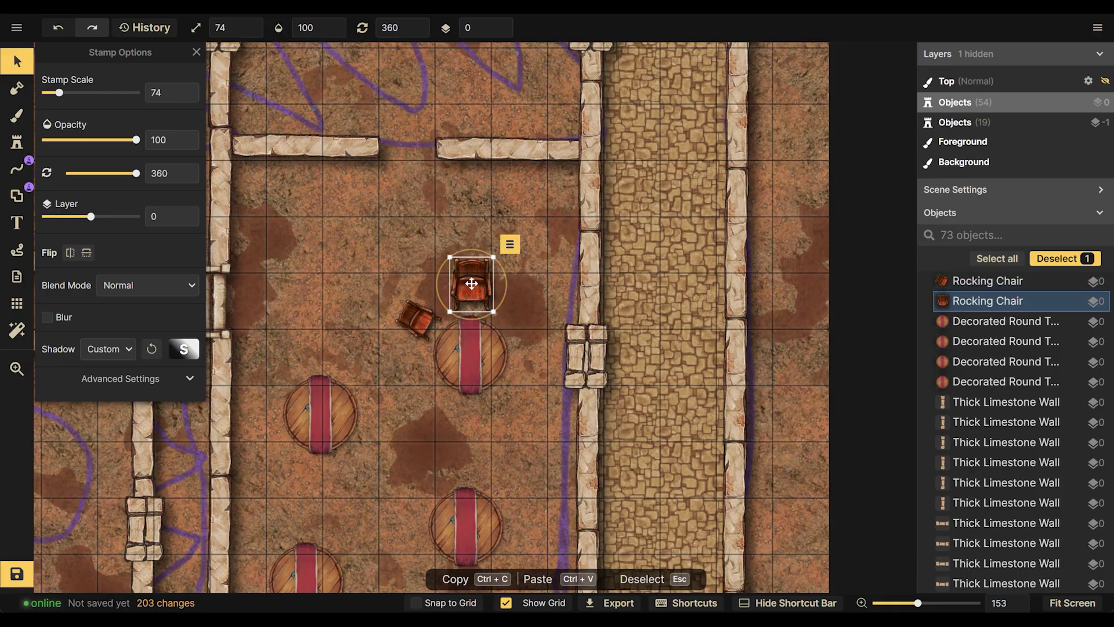
{"action": "scroll", "coordinate": [494, 255], "scroll_direction": "down", "scroll_amount": 3}
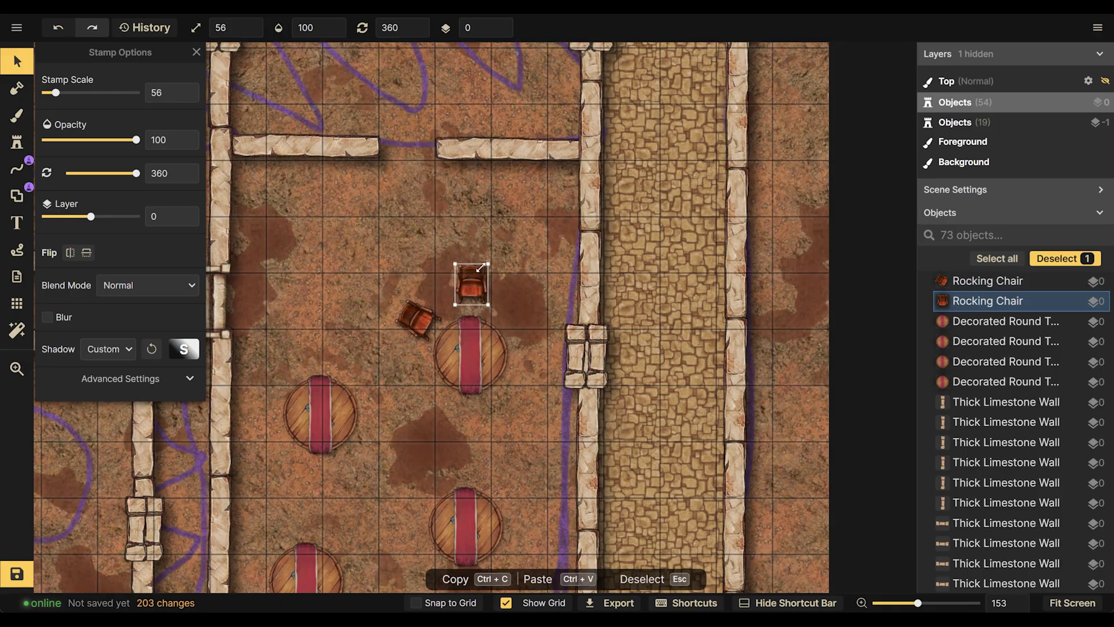
Delete the four decorated round tables from the room, keeping the two chairs
{"action": "left_click", "coordinate": [474, 343]}
{"action": "scroll", "coordinate": [474, 343], "scroll_direction": "down", "scroll_amount": 1}
{"action": "key", "text": "Delete"}
{"action": "left_click", "coordinate": [342, 398]}
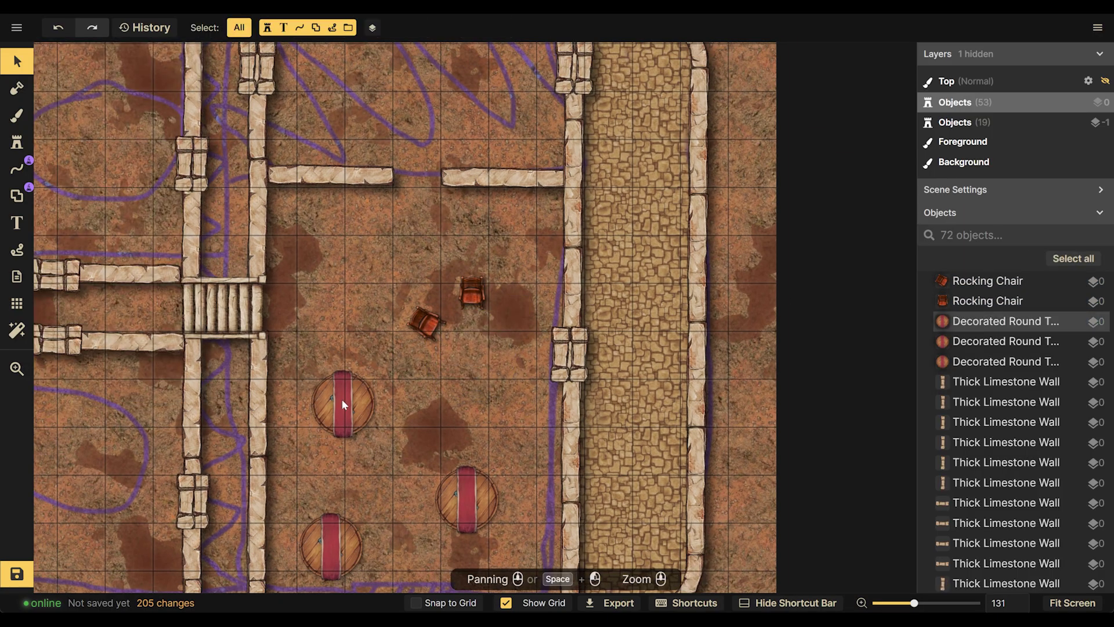
{"action": "key", "text": "Delete"}
{"action": "left_click", "coordinate": [437, 502]}
{"action": "key", "text": "Delete"}
{"action": "left_click", "coordinate": [332, 543]}
{"action": "key", "text": "Delete"}
Place a Fancy Table stamp beside the two chairs and enlarge it to scale 87
{"action": "left_click_drag", "start_coordinate": [417, 452], "coordinate": [389, 300]}
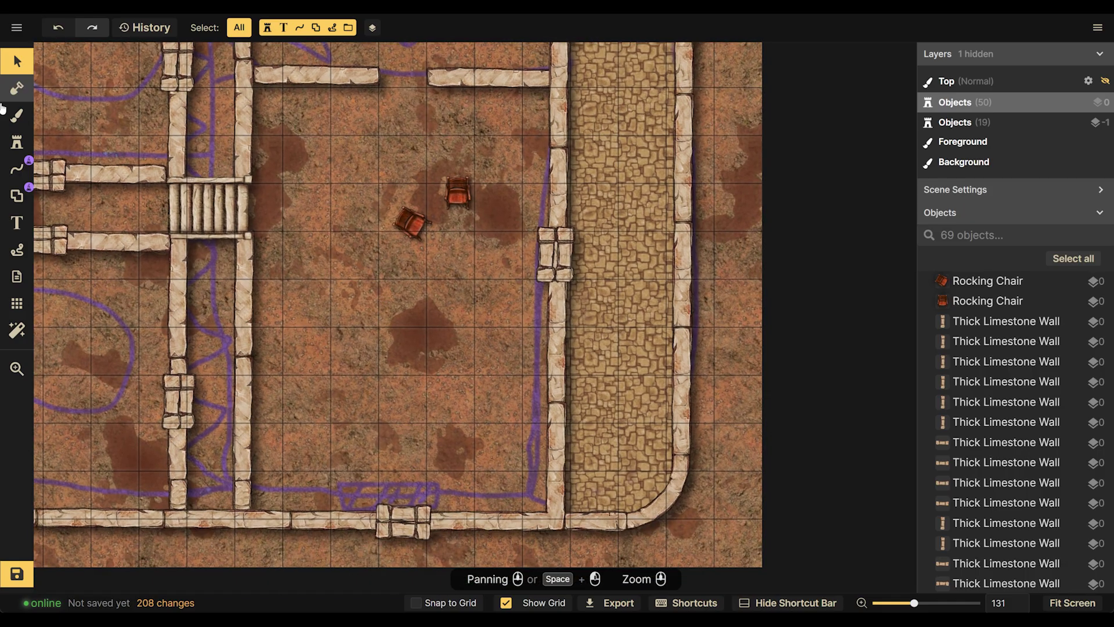
{"action": "left_click", "coordinate": [17, 142]}
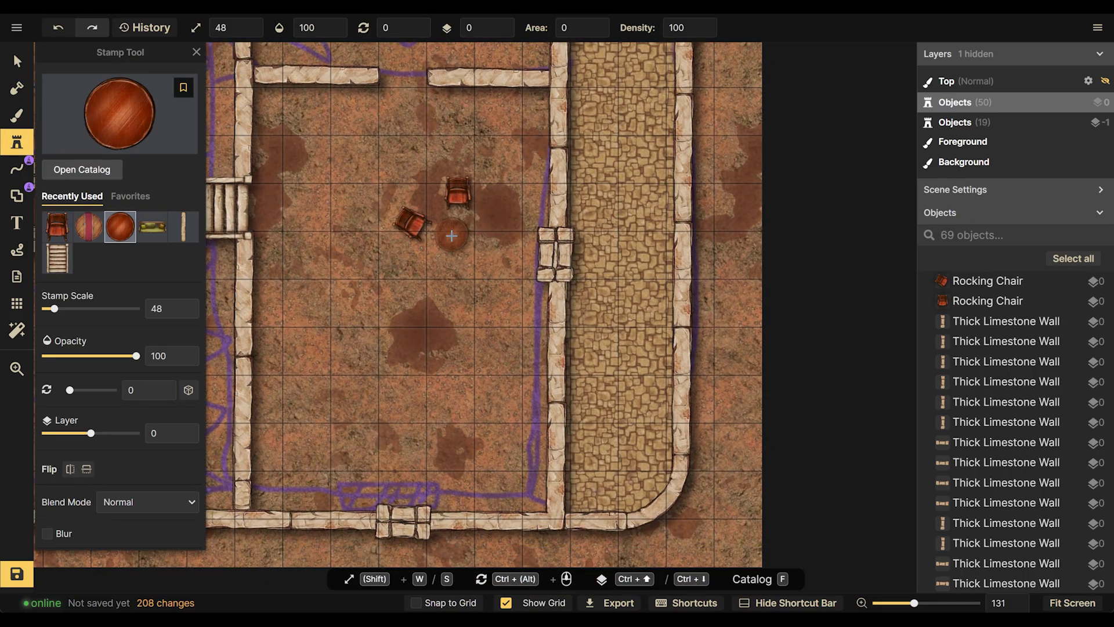
{"action": "left_click", "coordinate": [451, 237]}
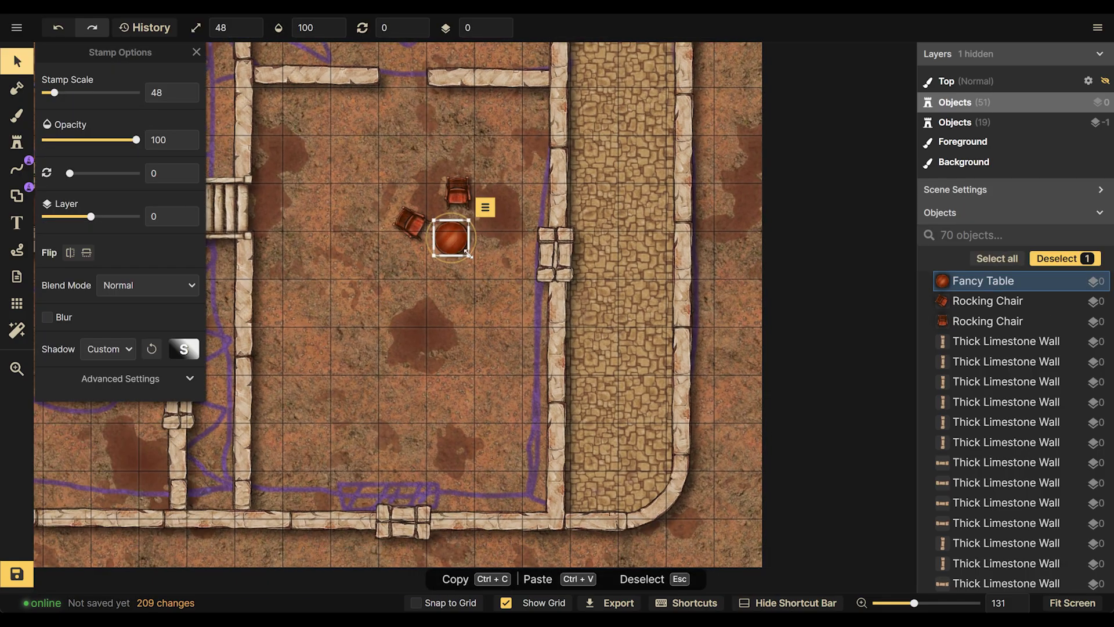
{"action": "scroll", "coordinate": [467, 254], "scroll_direction": "up", "scroll_amount": 5}
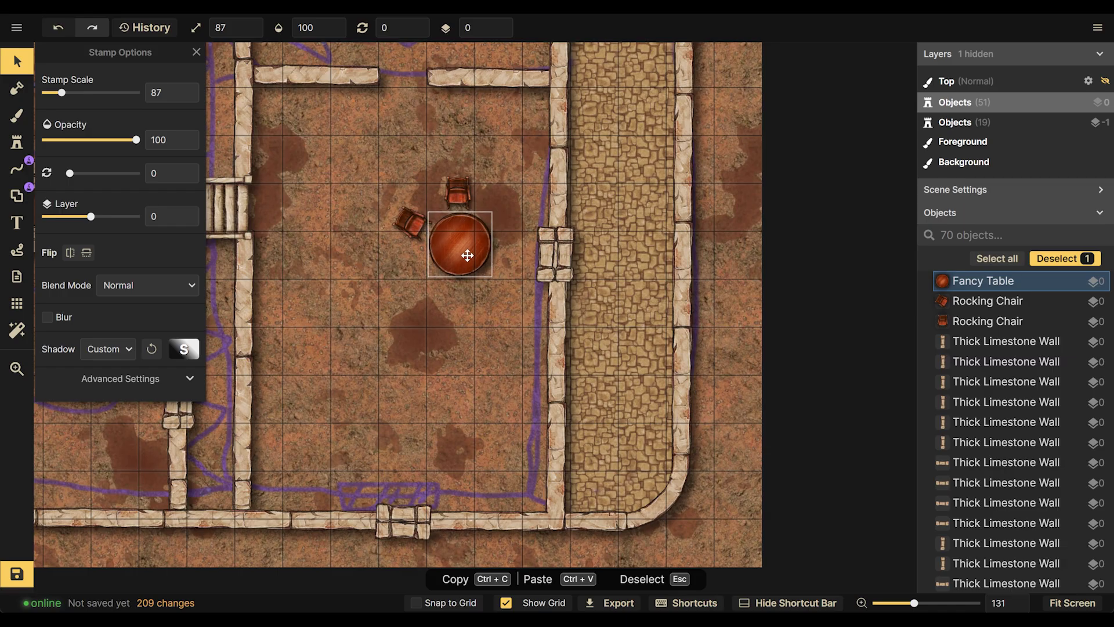
Copy the table with its two chairs into the room's lower-left corner, turned so the chairs sit to its left and below
{"action": "left_click_drag", "start_coordinate": [363, 169], "coordinate": [500, 270]}
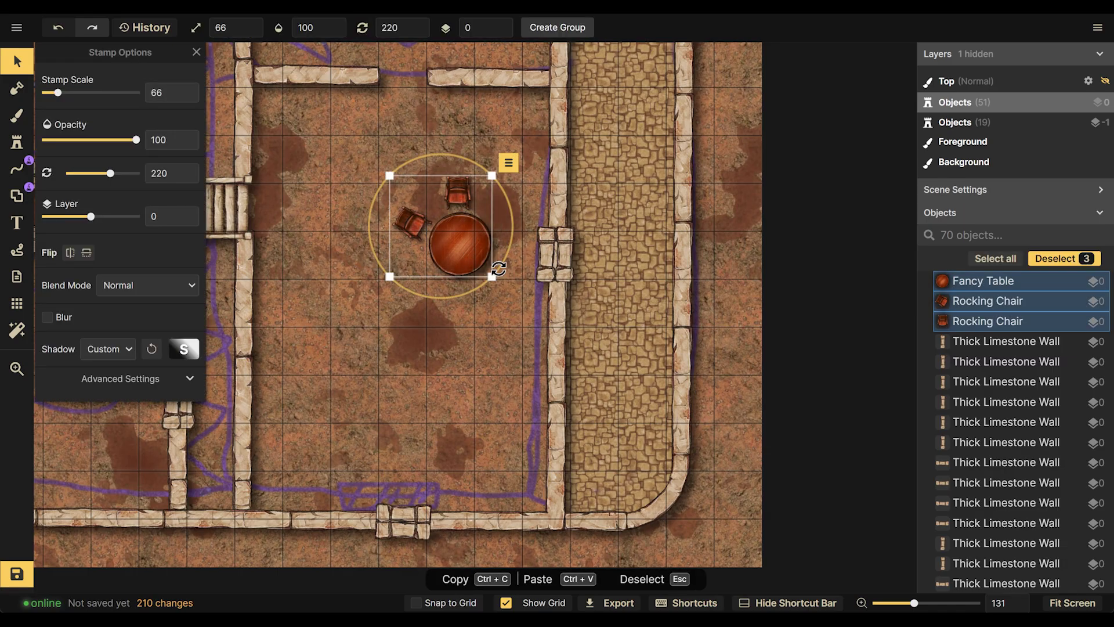
{"action": "key", "text": "ctrl+c"}
{"action": "key", "text": "ctrl+v"}
{"action": "left_click_drag", "start_coordinate": [523, 316], "coordinate": [441, 345]}
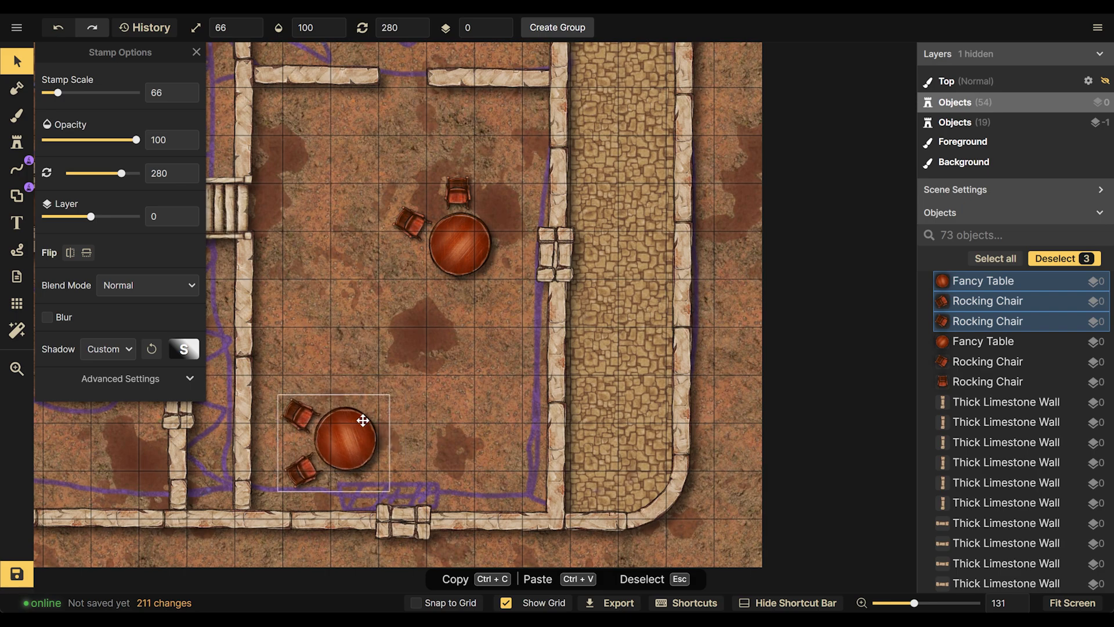
{"action": "mouse_move", "coordinate": [363, 420]}
{"action": "left_mouse_down"}
{"action": "mouse_move", "coordinate": [345, 425]}
{"action": "mouse_move", "coordinate": [371, 390]}
{"action": "mouse_move", "coordinate": [364, 401]}
{"action": "left_mouse_up"}
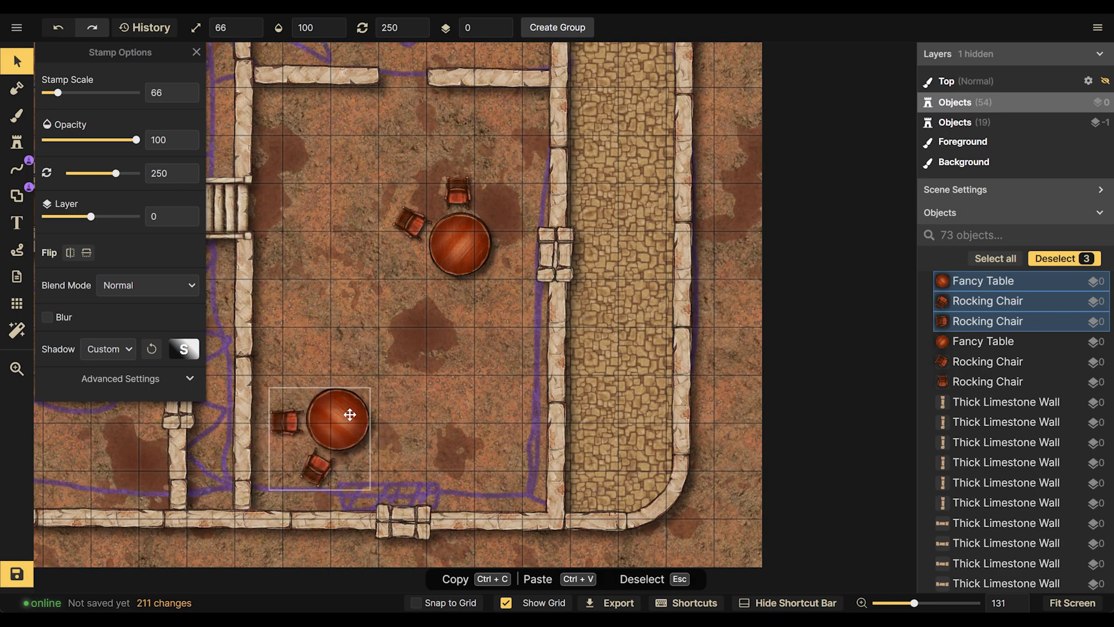
{"action": "left_click", "coordinate": [374, 383]}
Rotate the left chair of the lower-left table to 285 and reposition it at the table's edge
{"action": "left_click", "coordinate": [283, 413]}
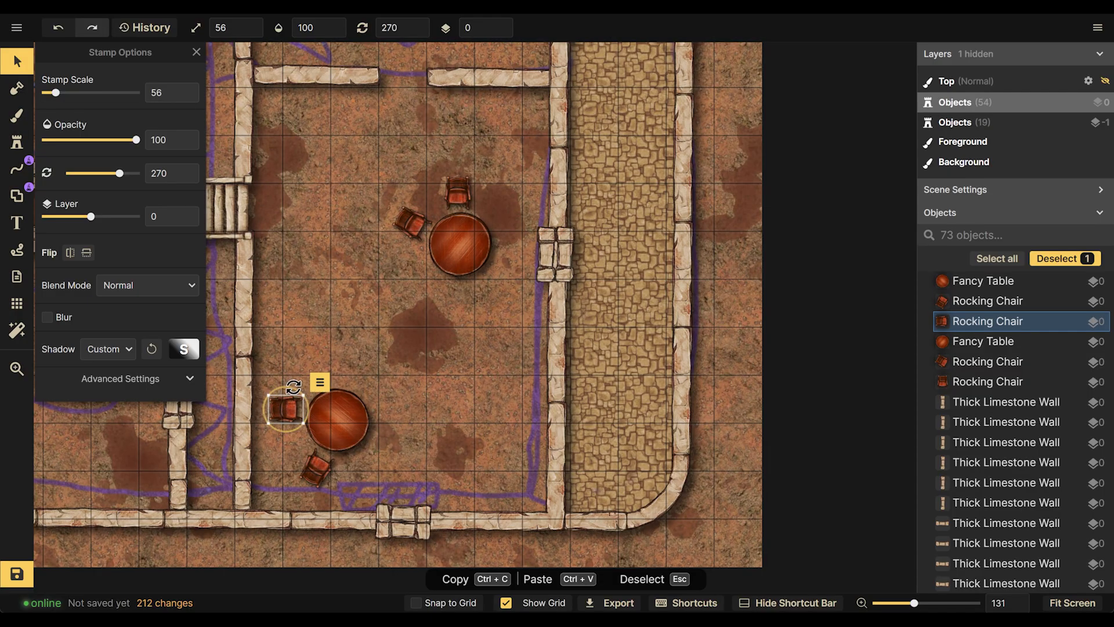
{"action": "left_click", "coordinate": [320, 466]}
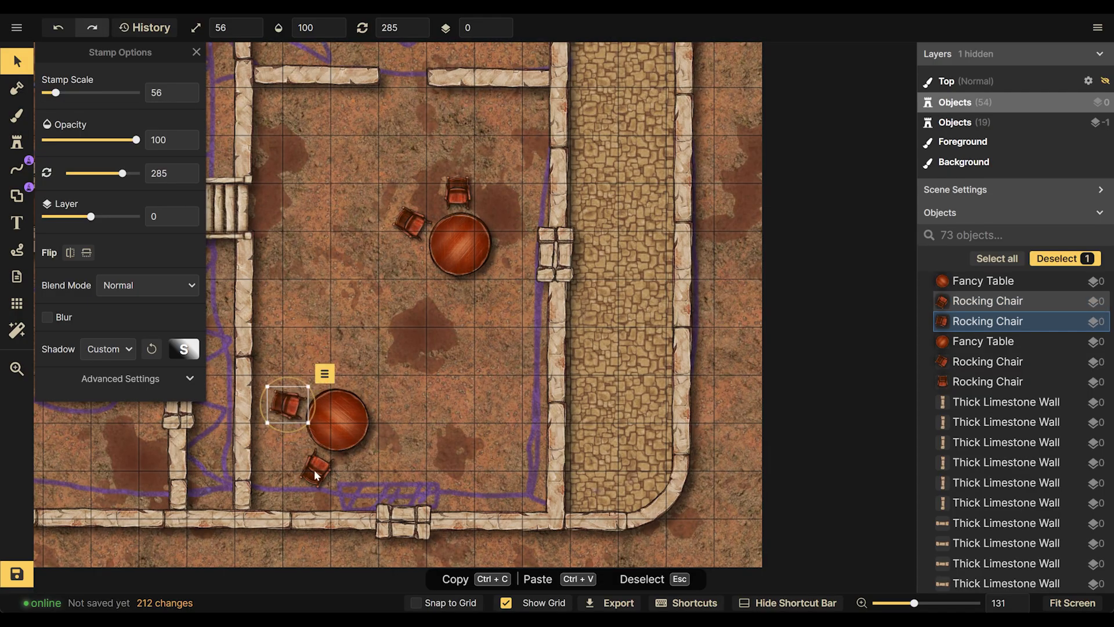
{"action": "left_click", "coordinate": [286, 404]}
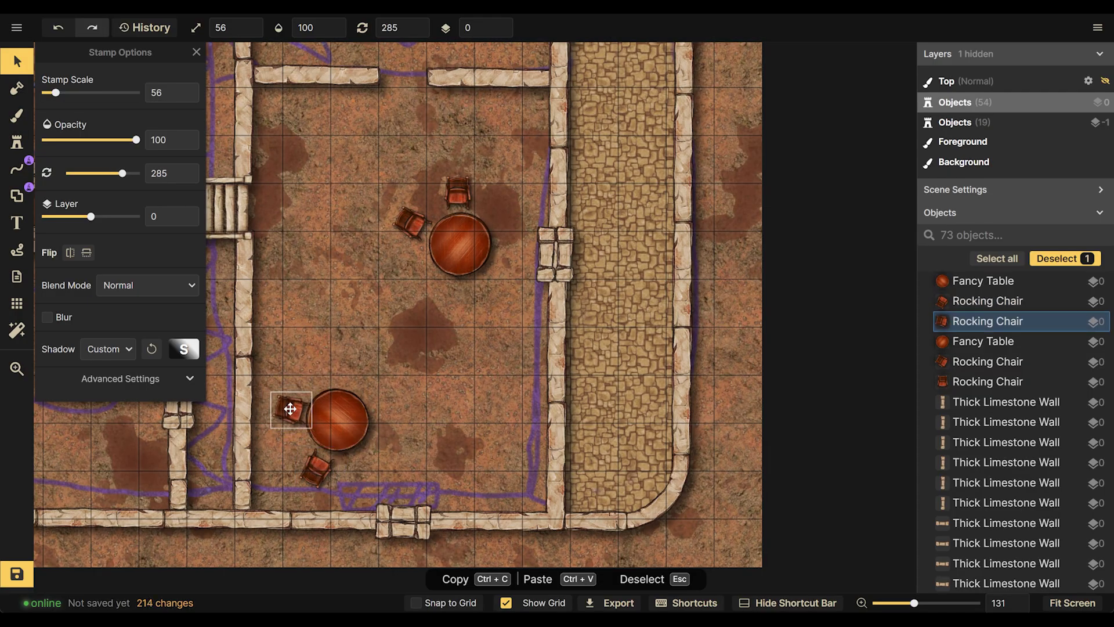
{"action": "left_click_drag", "start_coordinate": [277, 436], "coordinate": [280, 437]}
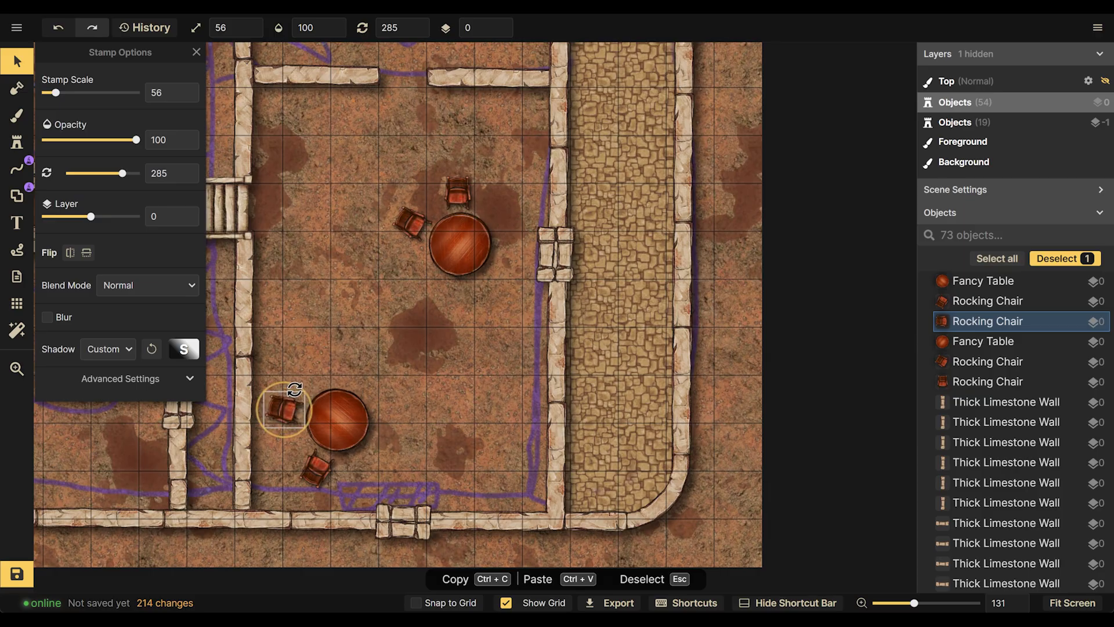
Add two chair copies at the upper right and lower right of the lower-left table, rotating the lower one to 135
{"action": "key", "text": "ctrl+v"}
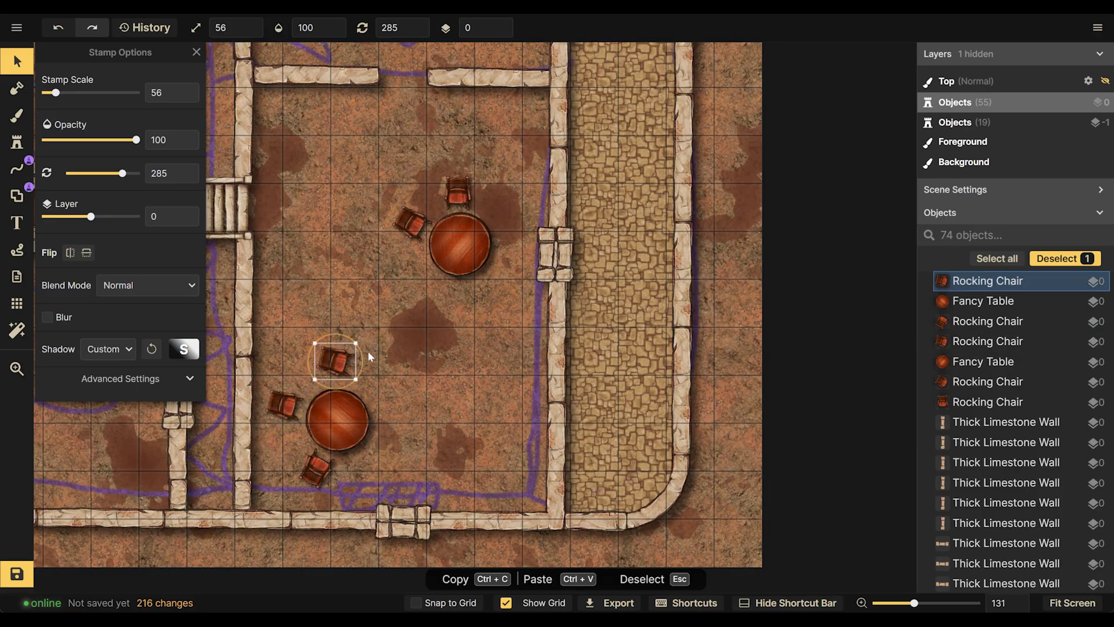
{"action": "left_click_drag", "start_coordinate": [371, 357], "coordinate": [386, 460]}
{"action": "left_click", "coordinate": [426, 403]}
{"action": "key", "text": "ctrl+v"}
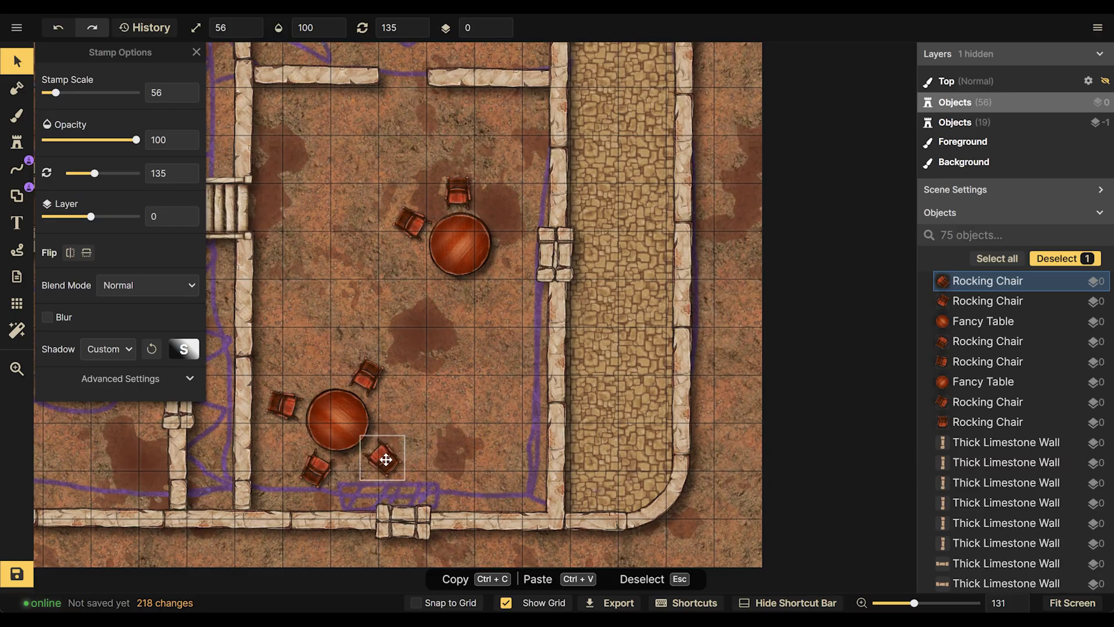
Copy the upper table with its two chairs to the room's lower right, turned so the chairs sit above and to its right
{"action": "left_click", "coordinate": [487, 322]}
{"action": "left_click_drag", "start_coordinate": [383, 171], "coordinate": [493, 277]}
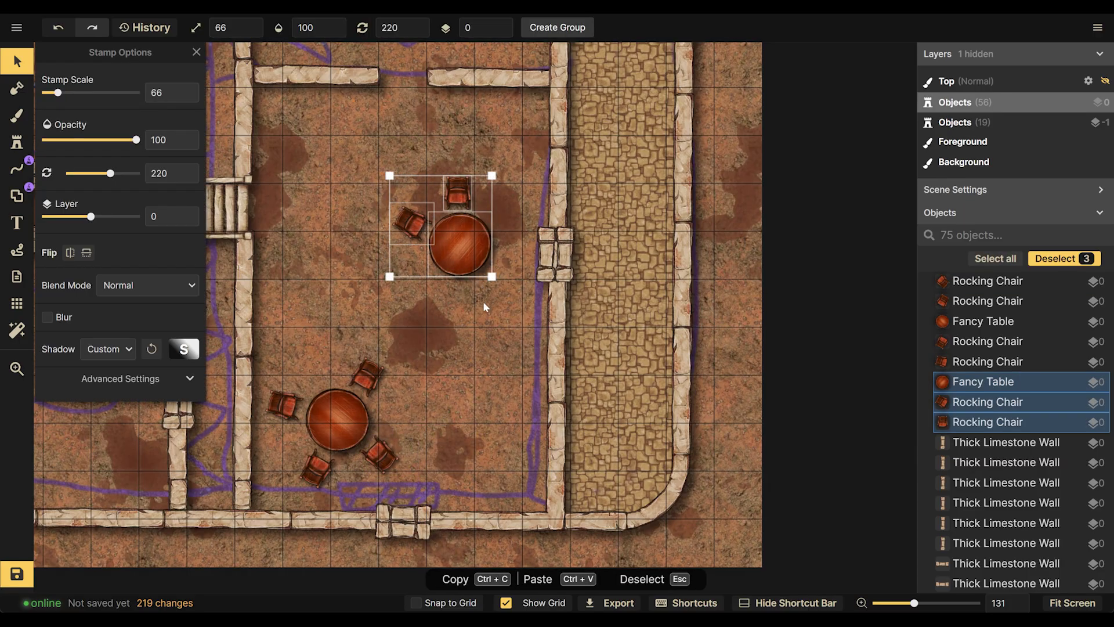
{"action": "key", "text": "ctrl+c"}
{"action": "key", "text": "ctrl+v"}
{"action": "left_click_drag", "start_coordinate": [451, 237], "coordinate": [473, 386]}
{"action": "left_click_drag", "start_coordinate": [531, 360], "coordinate": [458, 399]}
{"action": "key", "text": "Escape"}
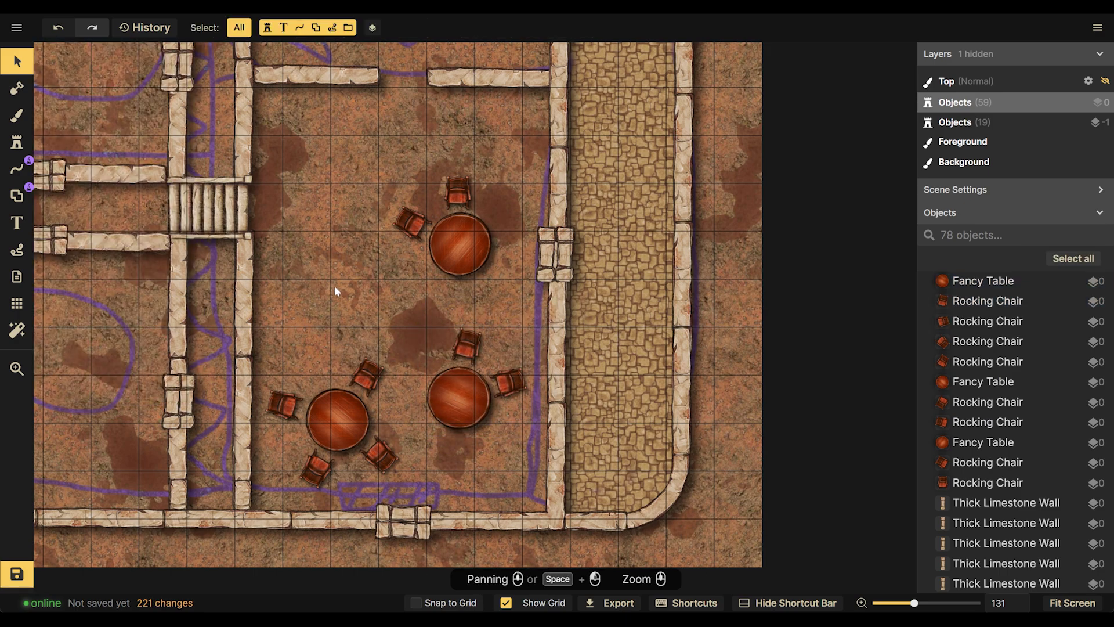
Paste another table set on the room's left side with both chairs above it, and shift the upper-right set slightly down and left
{"action": "key", "text": "ctrl+v"}
{"action": "left_click_drag", "start_coordinate": [382, 341], "coordinate": [310, 302]}
{"action": "left_click", "coordinate": [369, 168]}
{"action": "left_click_drag", "start_coordinate": [375, 154], "coordinate": [504, 287]}
{"action": "left_click_drag", "start_coordinate": [460, 245], "coordinate": [454, 255]}
{"action": "left_click", "coordinate": [653, 218]}
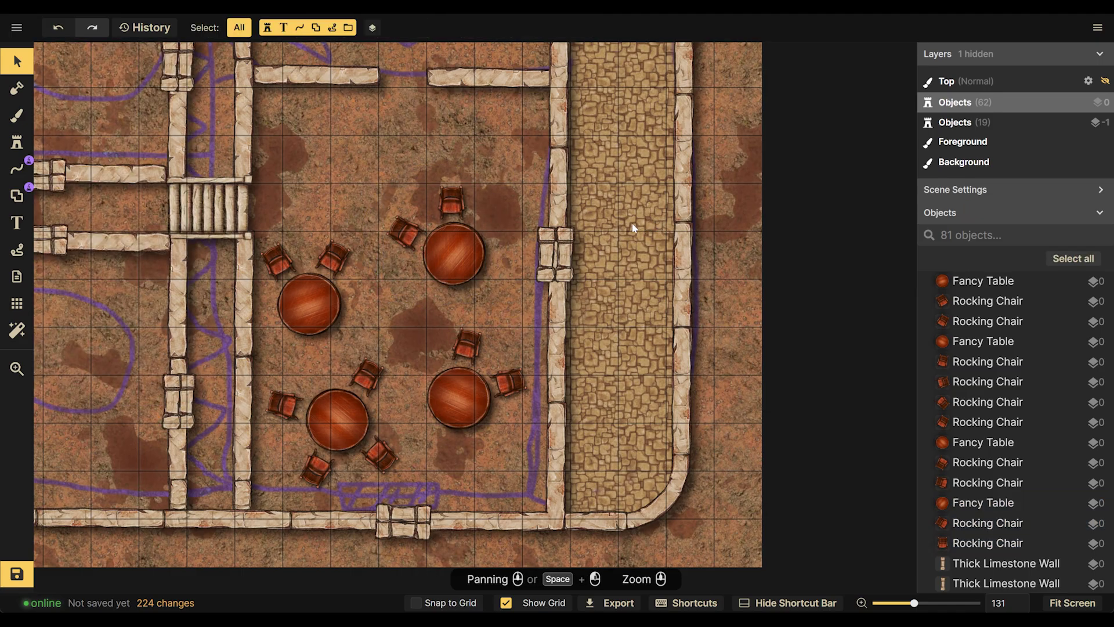
Copy the upper-right chair of the left table, rotate the copy to 90, and place it on the table's right side
{"action": "scroll", "coordinate": [466, 223], "scroll_direction": "up", "scroll_amount": 3}
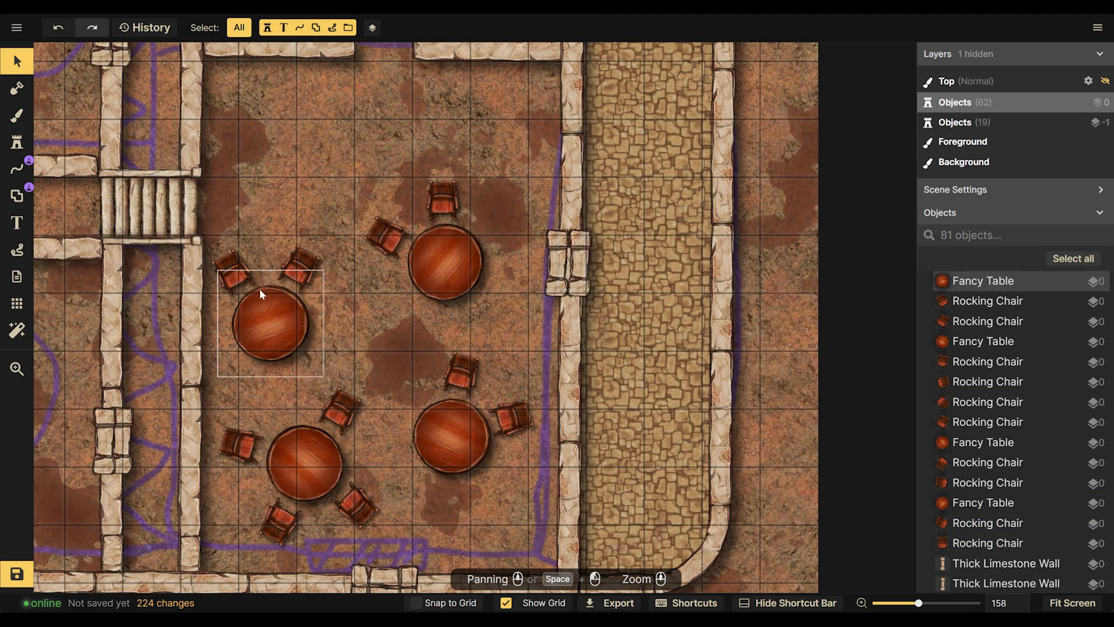
{"action": "left_click", "coordinate": [295, 260]}
{"action": "key", "text": "ctrl+c"}
{"action": "key", "text": "ctrl+v"}
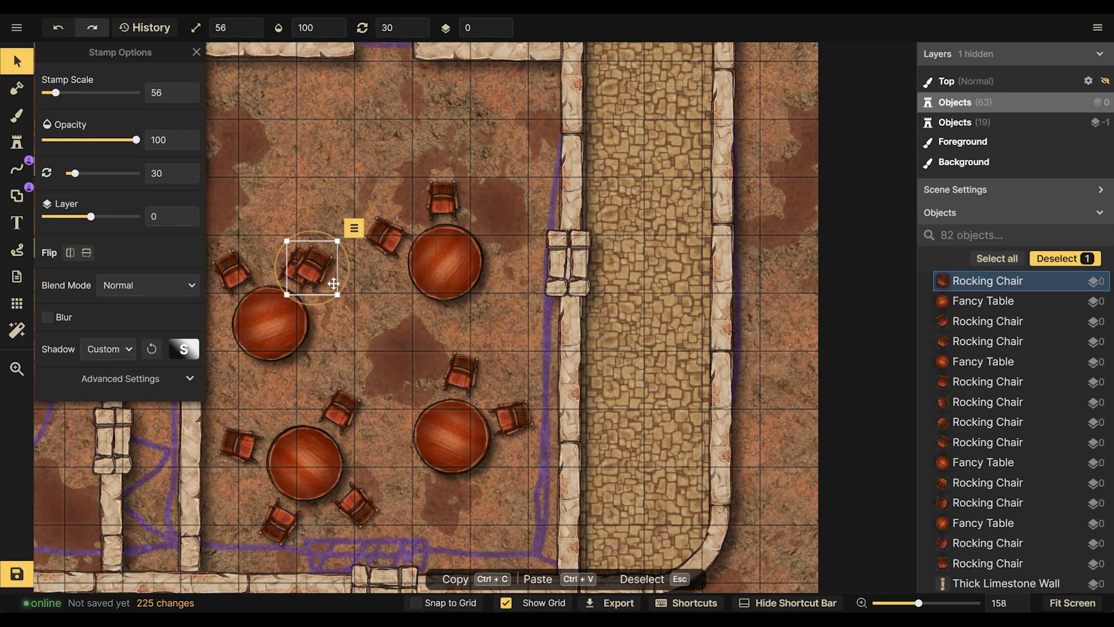
{"action": "left_click_drag", "start_coordinate": [351, 281], "coordinate": [320, 308]}
{"action": "left_click_drag", "start_coordinate": [310, 265], "coordinate": [320, 341]}
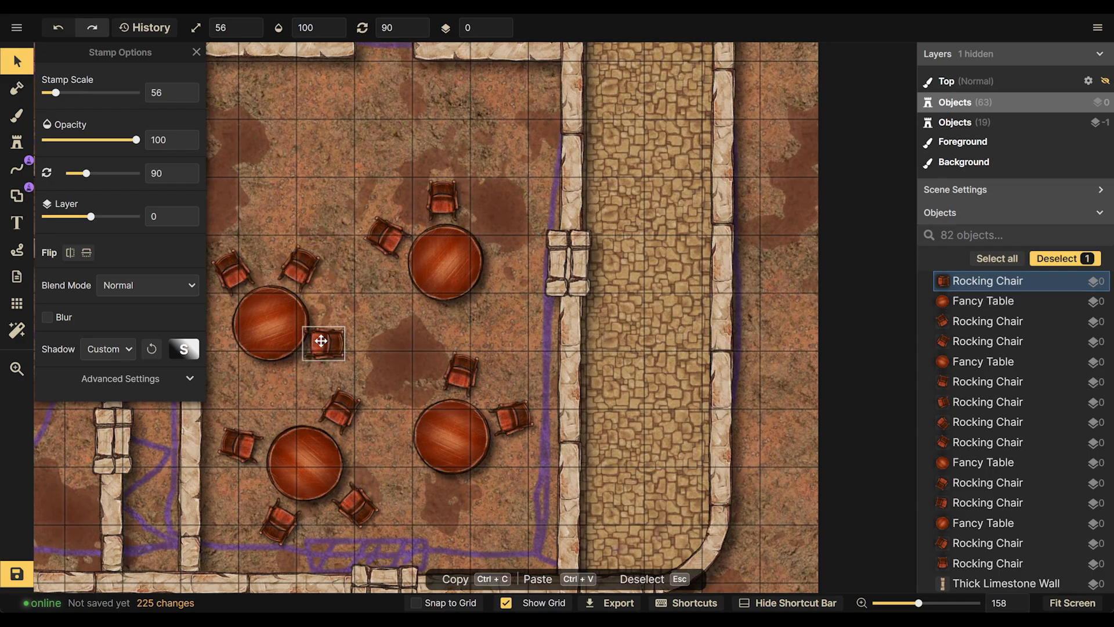
{"action": "left_click", "coordinate": [287, 401]}
Choose the wooden Chair stamp from the chair catalog and place one in the cobblestone corridor east of the dining room
{"action": "scroll", "coordinate": [406, 322], "scroll_direction": "down", "scroll_amount": 5}
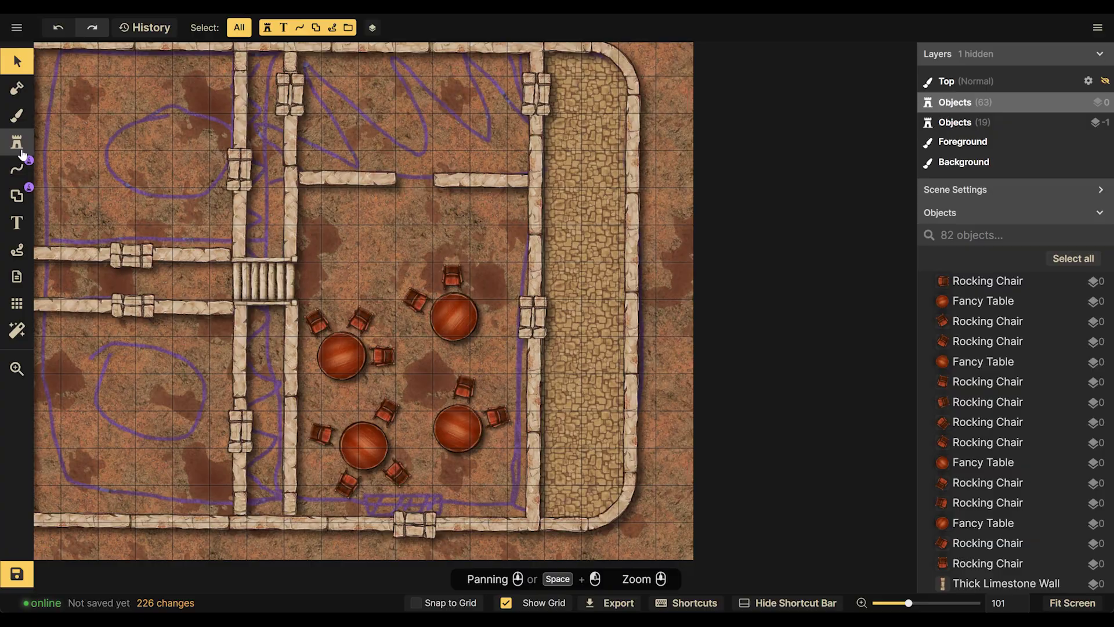
{"action": "left_click", "coordinate": [17, 141]}
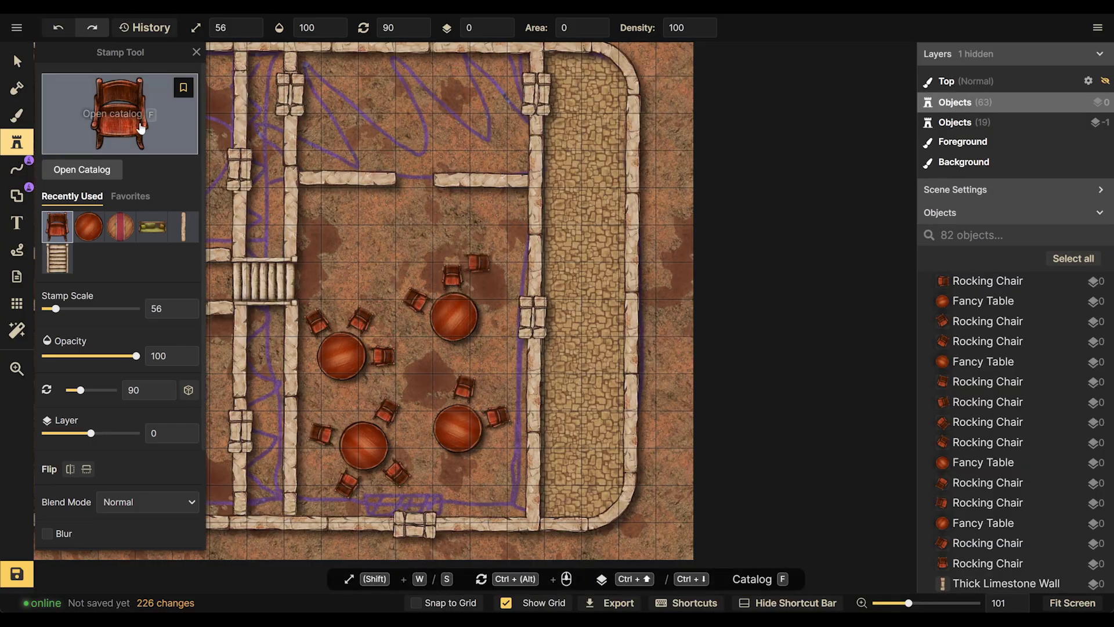
{"action": "left_click", "coordinate": [140, 127]}
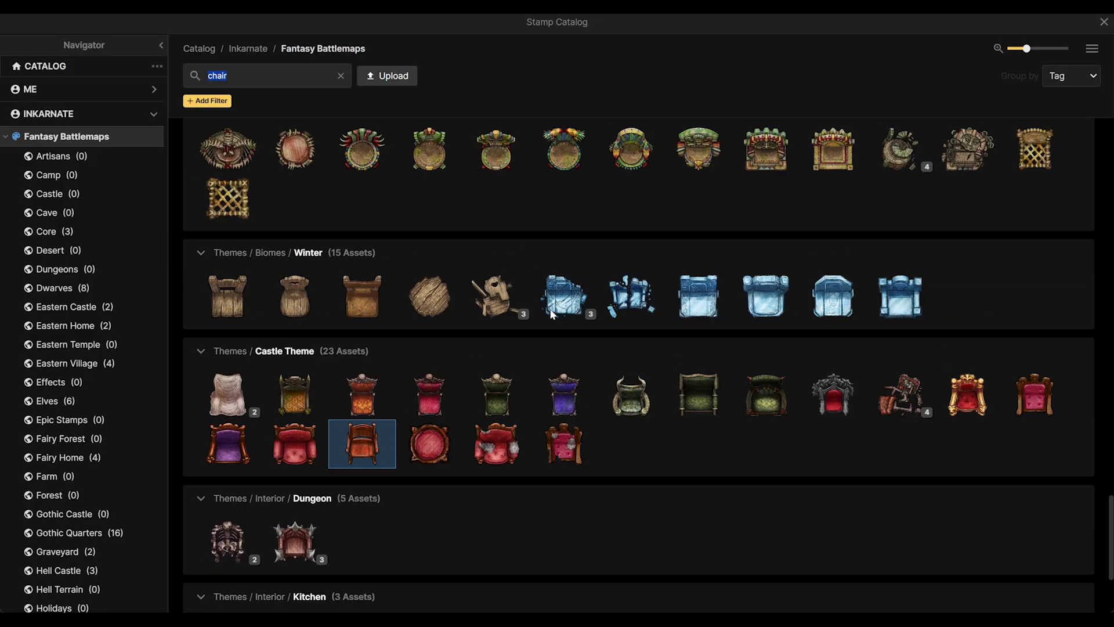
{"action": "scroll", "coordinate": [551, 314], "scroll_direction": "up", "scroll_amount": 3}
{"action": "scroll", "coordinate": [533, 312], "scroll_direction": "up", "scroll_amount": 1}
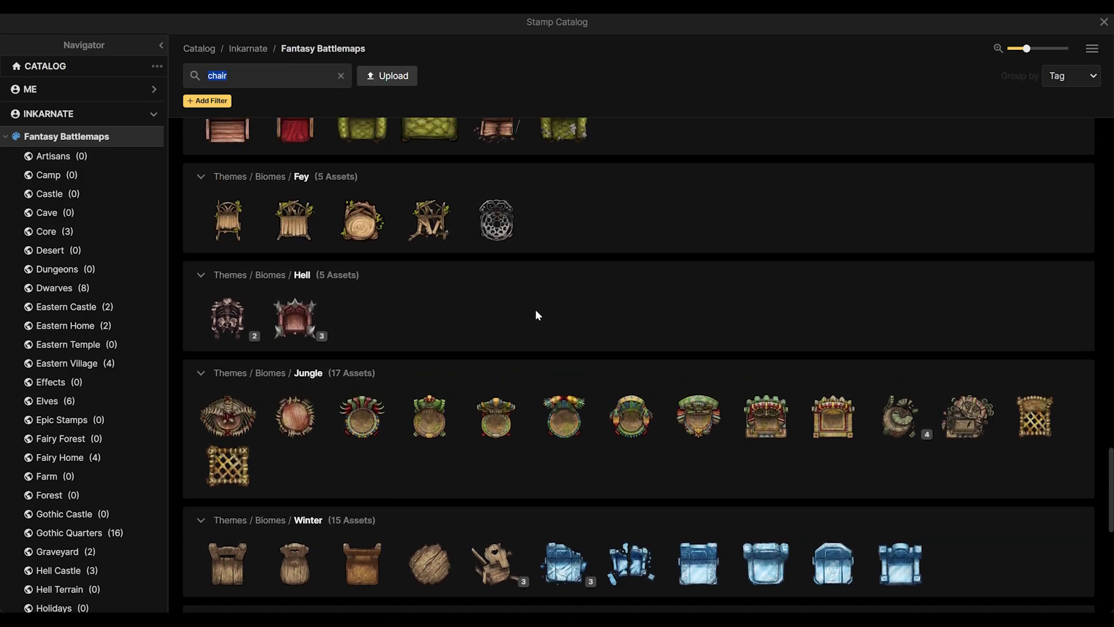
{"action": "scroll", "coordinate": [535, 313], "scroll_direction": "up", "scroll_amount": 5}
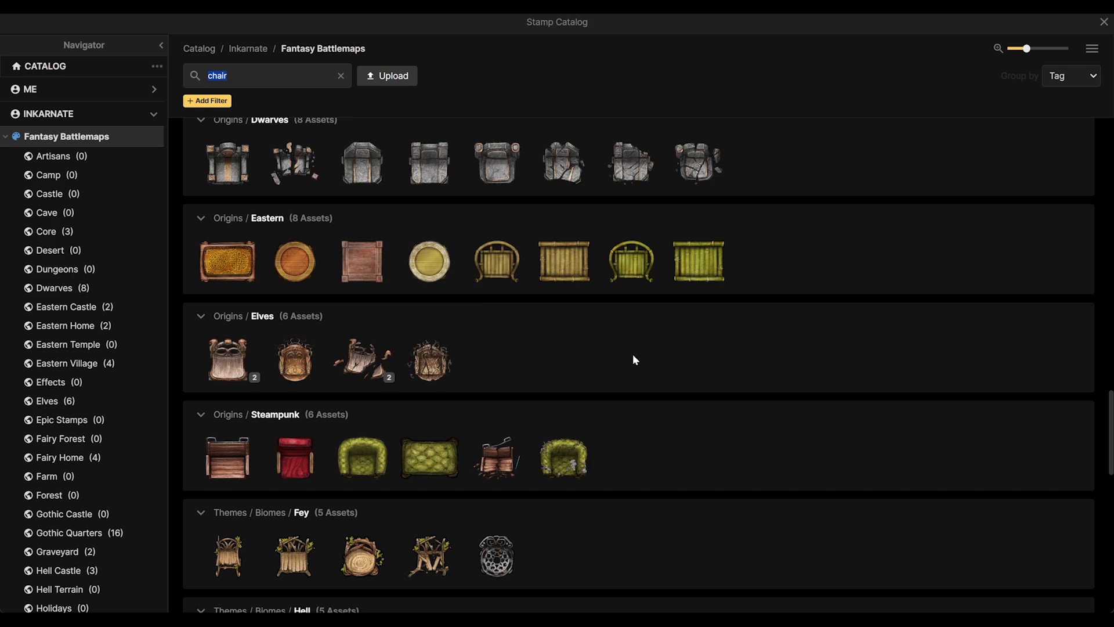
{"action": "scroll", "coordinate": [551, 381], "scroll_direction": "up", "scroll_amount": 1}
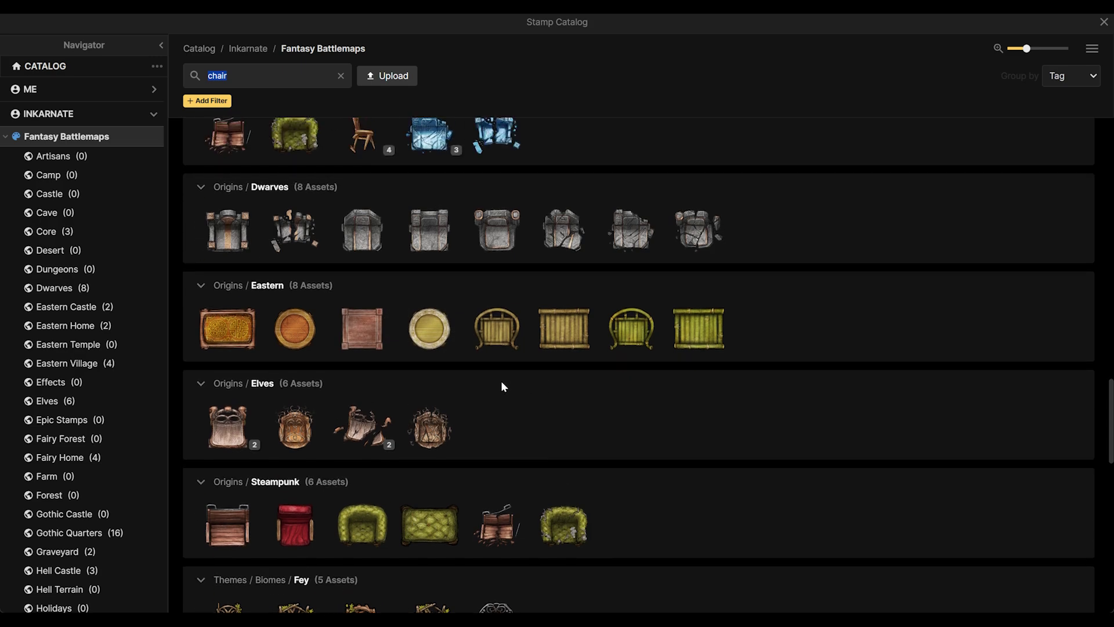
{"action": "scroll", "coordinate": [498, 383], "scroll_direction": "up", "scroll_amount": 2}
{"action": "scroll", "coordinate": [674, 315], "scroll_direction": "up", "scroll_amount": 1}
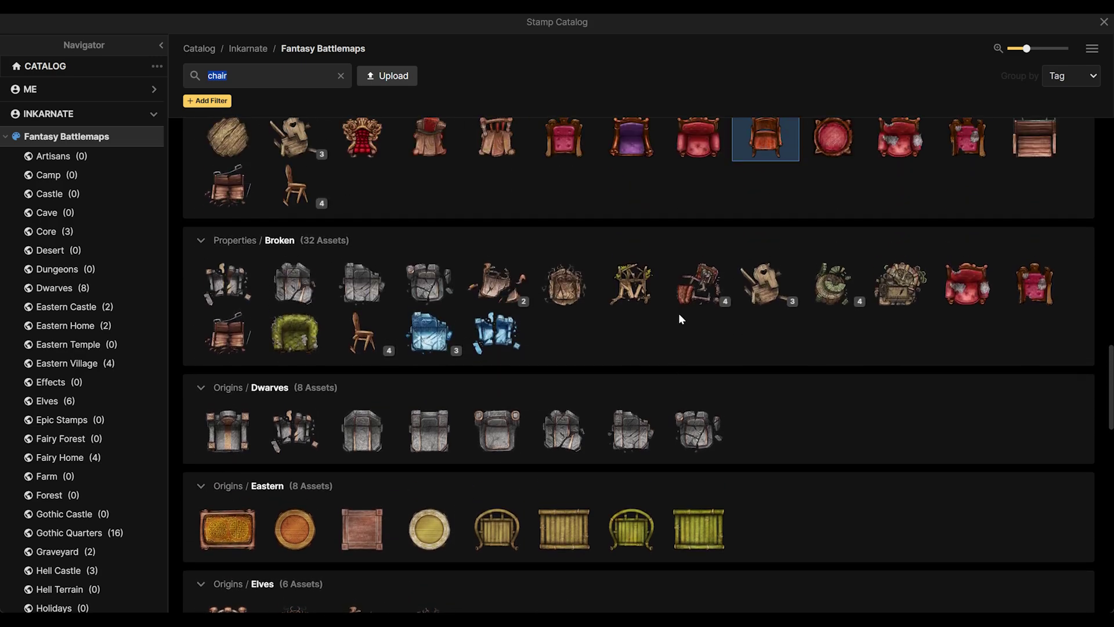
{"action": "scroll", "coordinate": [638, 313], "scroll_direction": "up", "scroll_amount": 2}
{"action": "scroll", "coordinate": [426, 317], "scroll_direction": "down", "scroll_amount": 1}
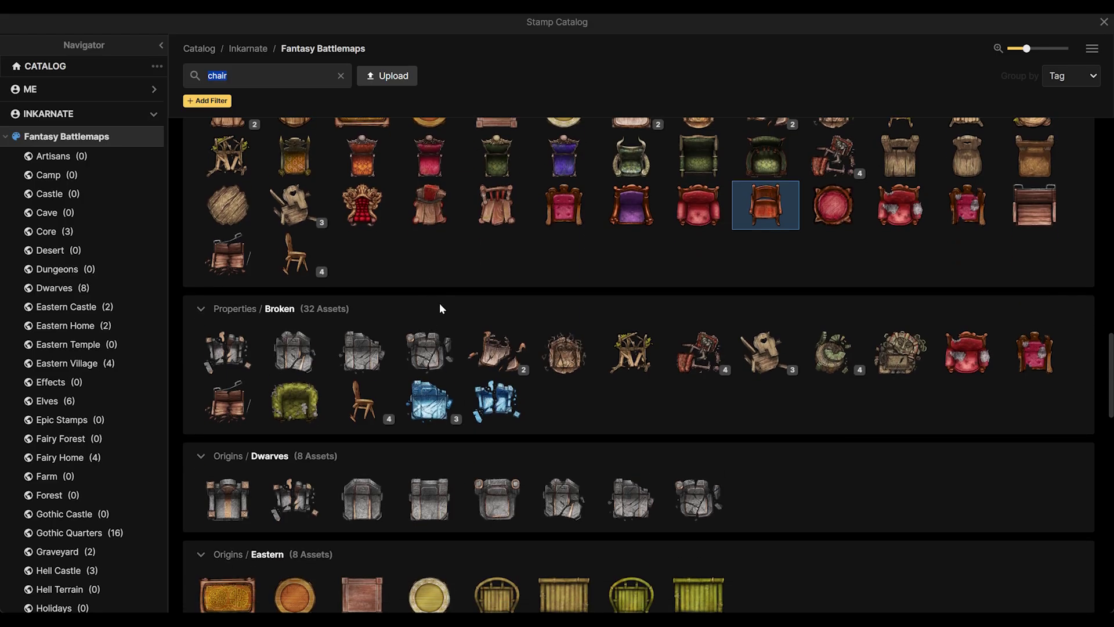
{"action": "scroll", "coordinate": [429, 302], "scroll_direction": "up", "scroll_amount": 2}
{"action": "mouse_move", "coordinate": [235, 258]}
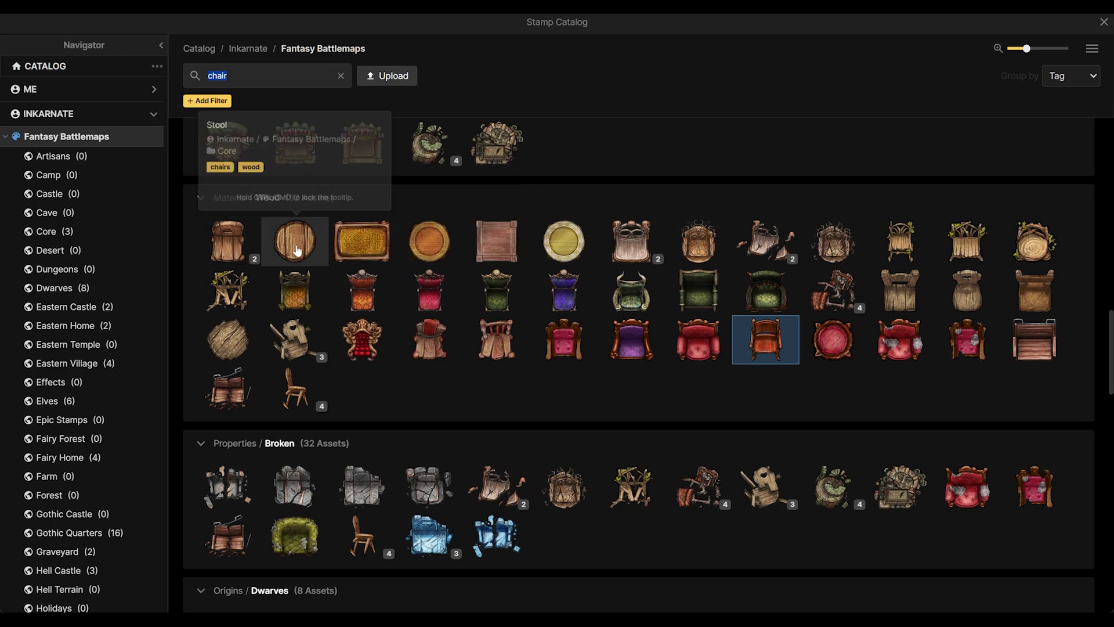
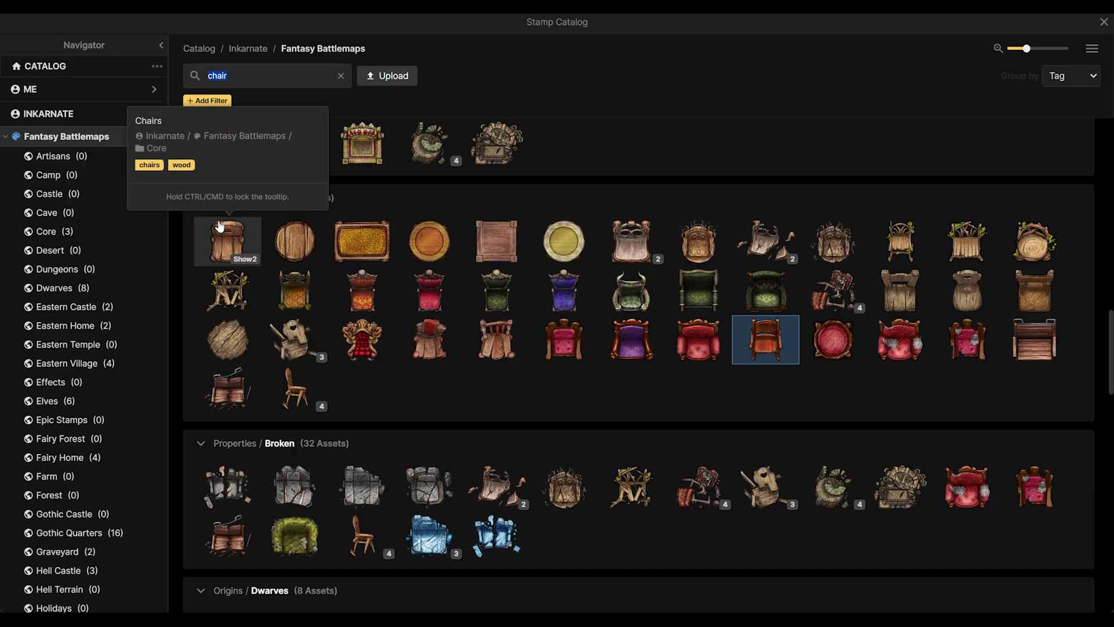
{"action": "left_click", "coordinate": [228, 240]}
{"action": "left_click", "coordinate": [602, 243]}
{"action": "scroll", "coordinate": [602, 241], "scroll_direction": "up", "scroll_amount": 5}
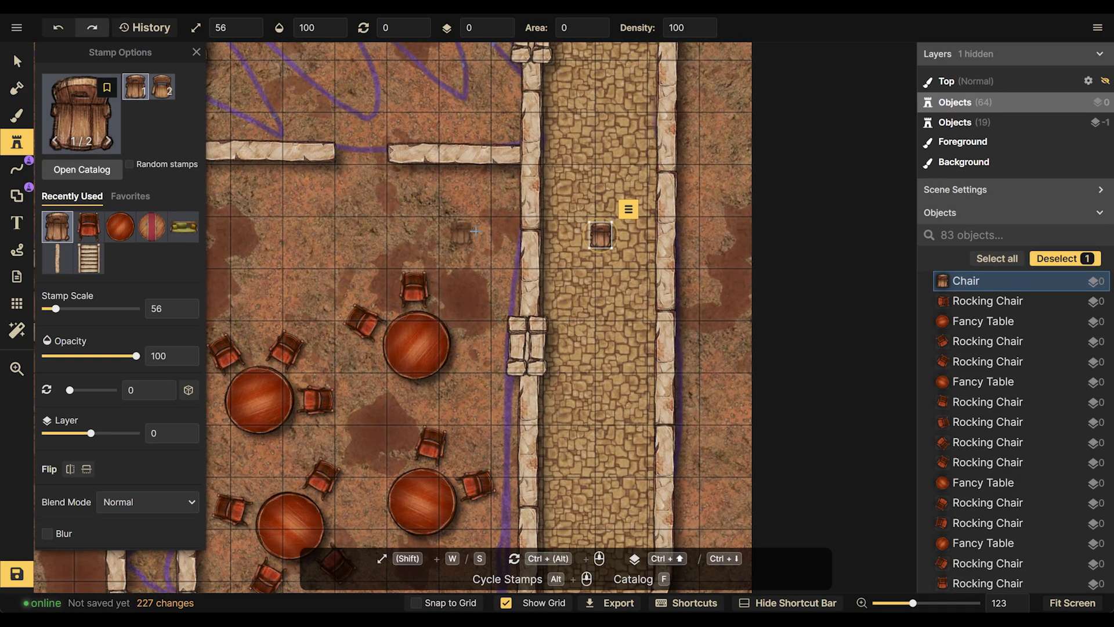
Place the second Chair variant higher up in the cobblestone corridor and delete the first chair
{"action": "left_click", "coordinate": [162, 87]}
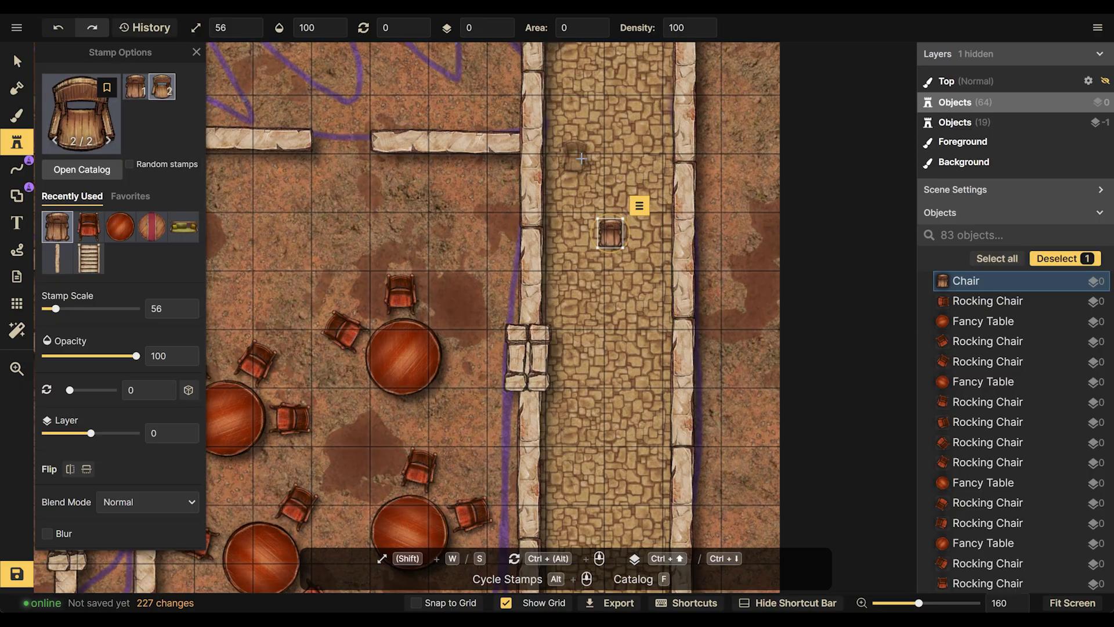
{"action": "left_click", "coordinate": [597, 174]}
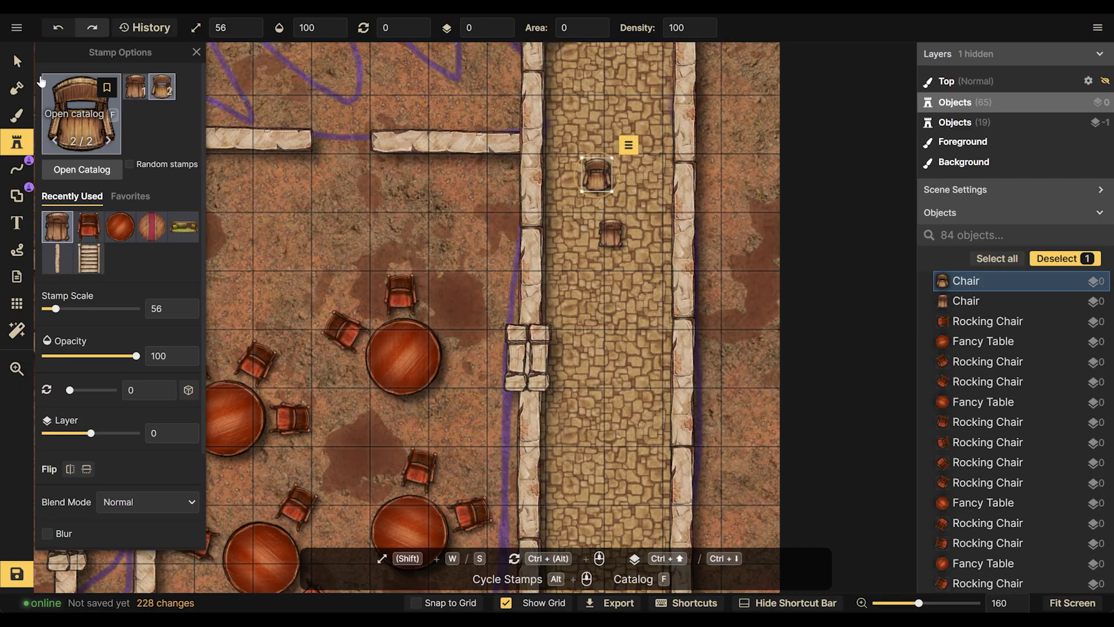
{"action": "key", "text": "v"}
{"action": "key", "text": "Delete"}
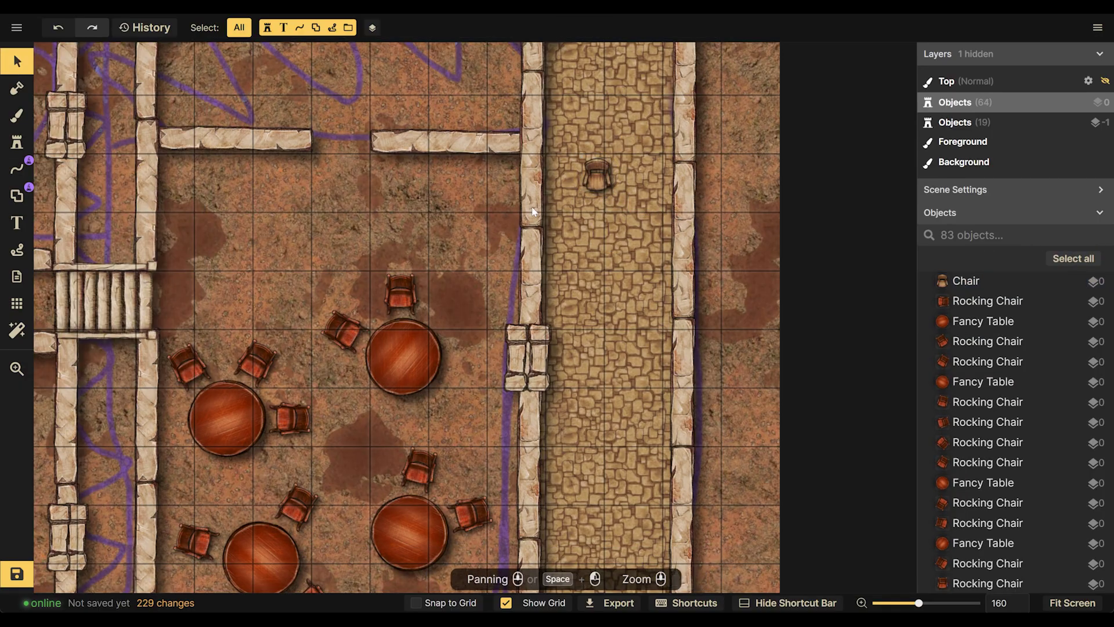
Place a wooden Stool stamp from the catalog below the corridor chair and enlarge it to scale 132 as a table
{"action": "left_click", "coordinate": [603, 181]}
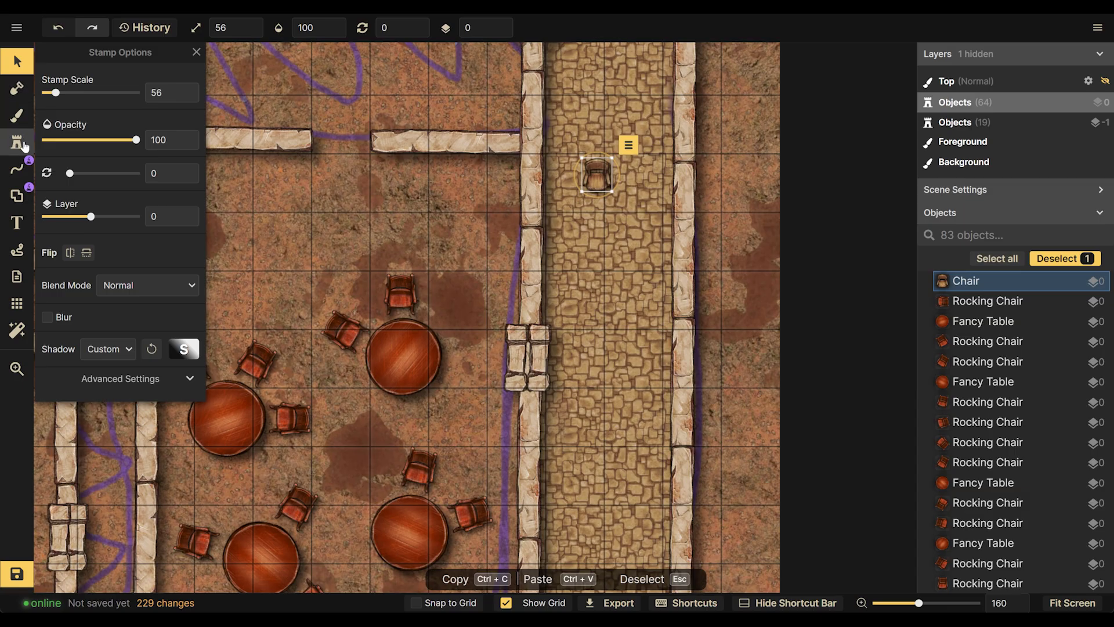
{"action": "left_click", "coordinate": [23, 145]}
{"action": "key", "text": "f"}
{"action": "left_click", "coordinate": [224, 241]}
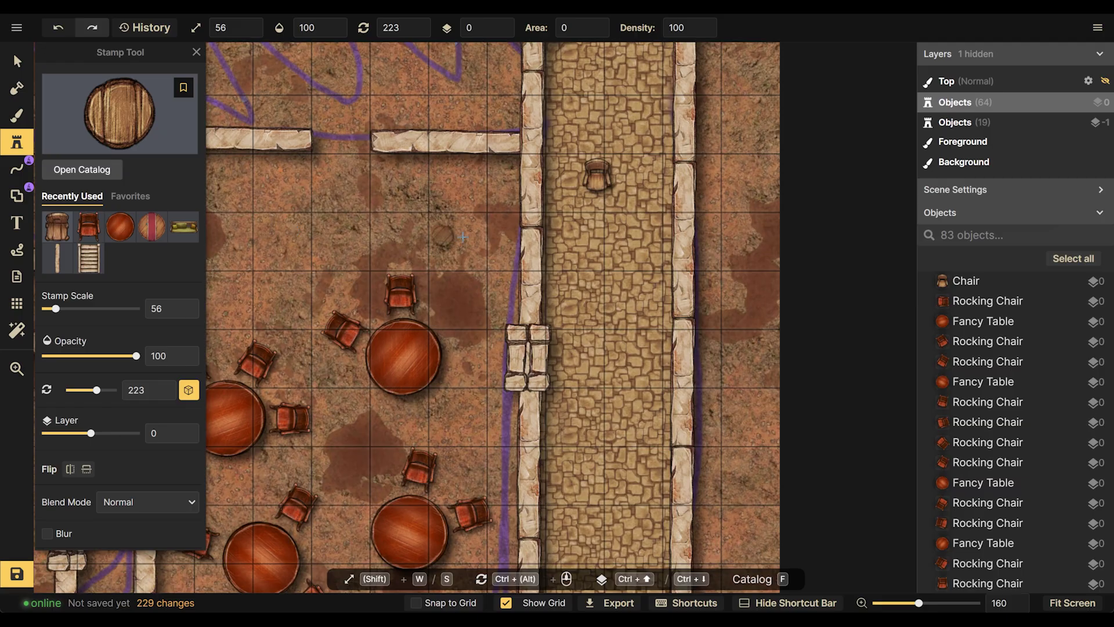
{"action": "left_click", "coordinate": [566, 226]}
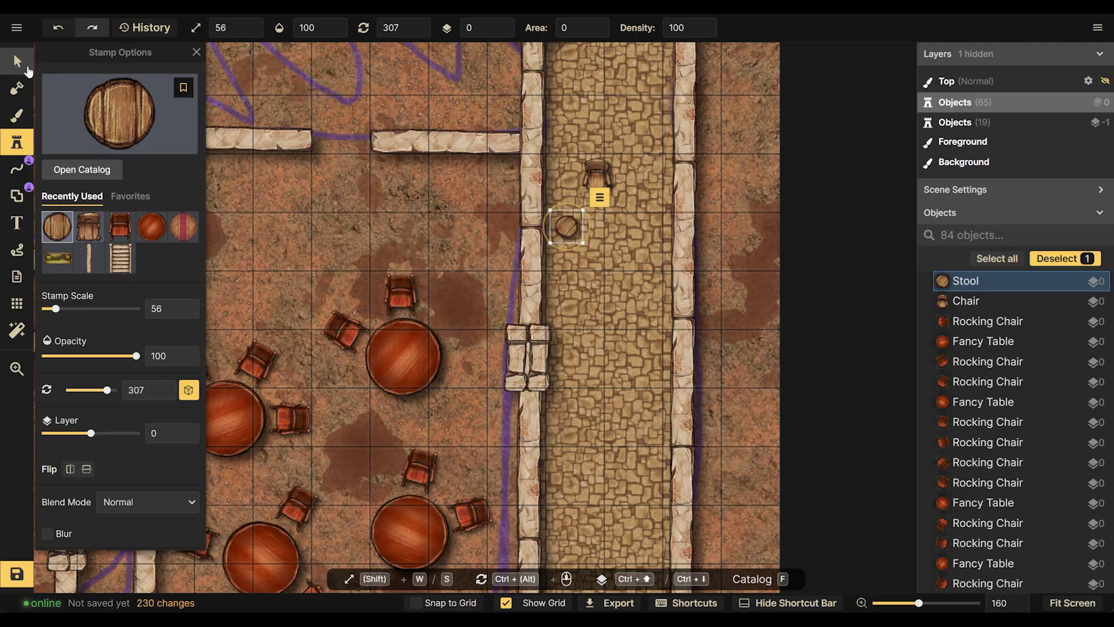
{"action": "left_click", "coordinate": [27, 67]}
{"action": "left_click_drag", "start_coordinate": [583, 242], "coordinate": [617, 243]}
{"action": "scroll", "coordinate": [617, 242], "scroll_direction": "down", "scroll_amount": 1}
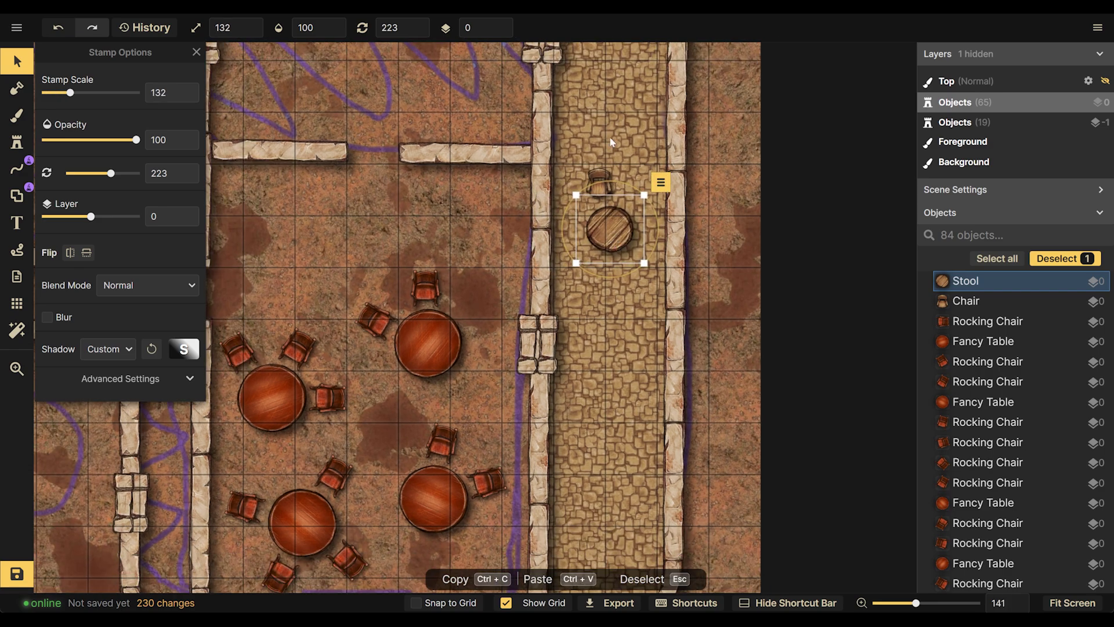
Align the chair above the small round table and add a copy rotated to 210 at the table's lower left
{"action": "left_click", "coordinate": [607, 186]}
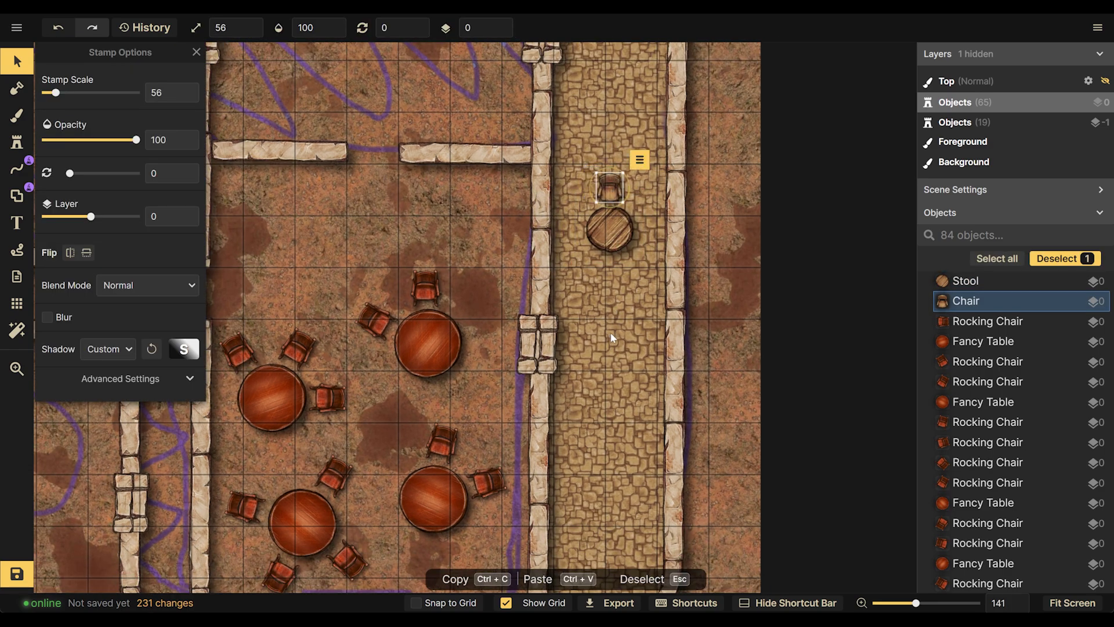
{"action": "left_click_drag", "start_coordinate": [613, 186], "coordinate": [566, 368]}
{"action": "scroll", "coordinate": [568, 273], "scroll_direction": "up", "scroll_amount": 1}
{"action": "key", "text": "ctrl+c"}
{"action": "key", "text": "ctrl+v"}
{"action": "left_click_drag", "start_coordinate": [536, 320], "coordinate": [543, 361]}
Copy the small table with its two chairs and place the duplicate set below it in the corridor
{"action": "left_click_drag", "start_coordinate": [498, 219], "coordinate": [597, 284]}
{"action": "scroll", "coordinate": [589, 363], "scroll_direction": "up", "scroll_amount": 3}
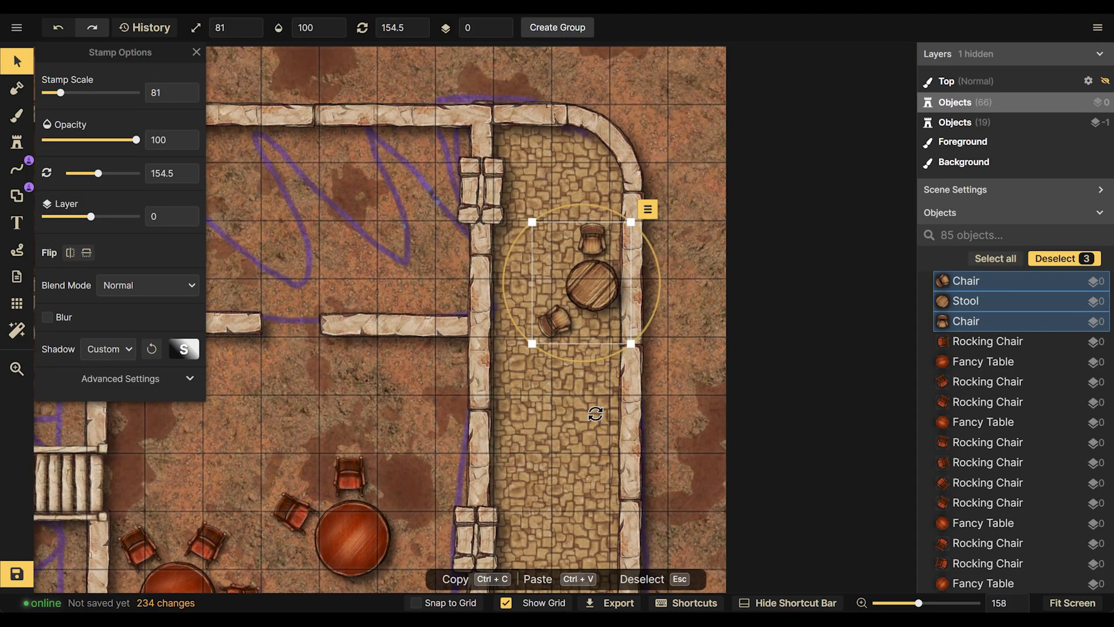
{"action": "key", "text": "Escape"}
{"action": "left_click_drag", "start_coordinate": [531, 216], "coordinate": [581, 423]}
{"action": "key", "text": "ctrl+c"}
{"action": "key", "text": "ctrl+v"}
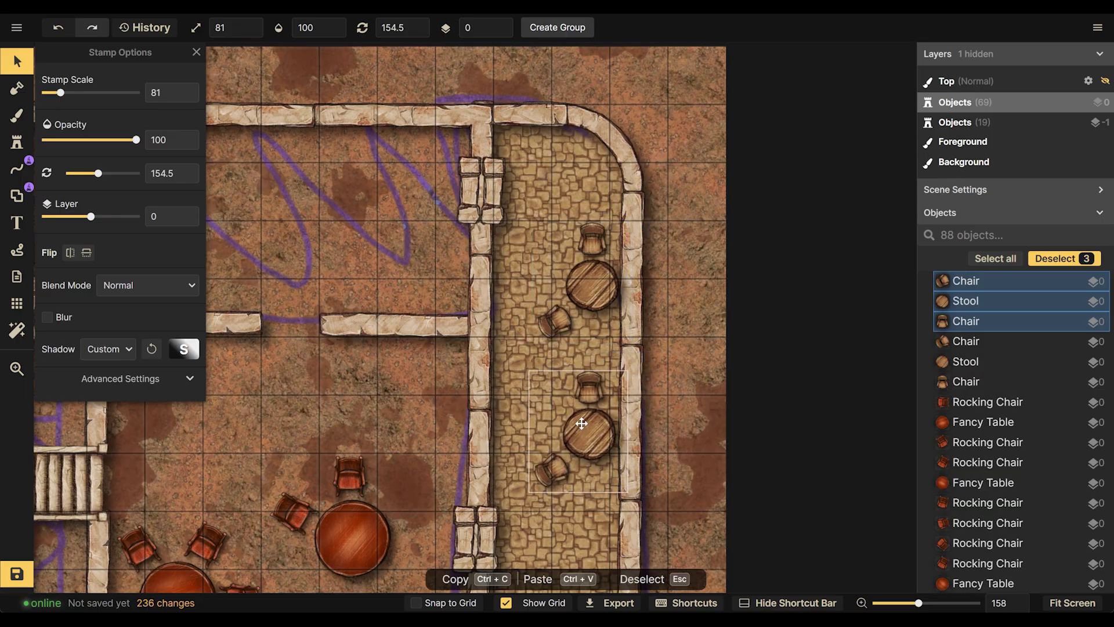
Rotate the second table's lower-left chair to 180 and place it directly below the table
{"action": "key", "text": "Escape"}
{"action": "left_click", "coordinate": [557, 472]}
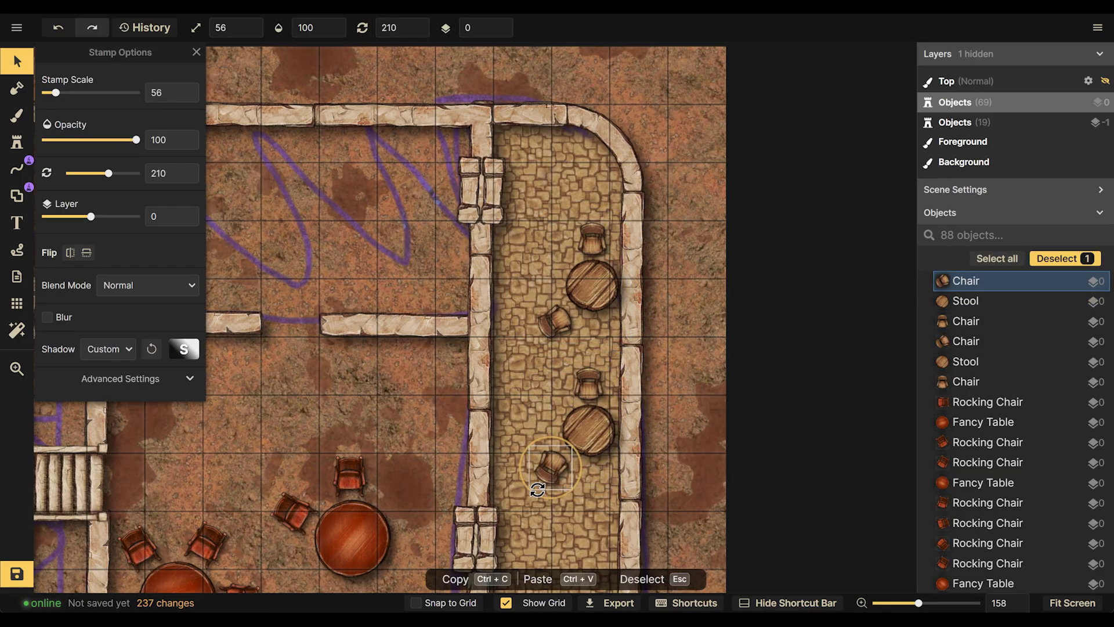
{"action": "left_click_drag", "start_coordinate": [537, 489], "coordinate": [597, 478]}
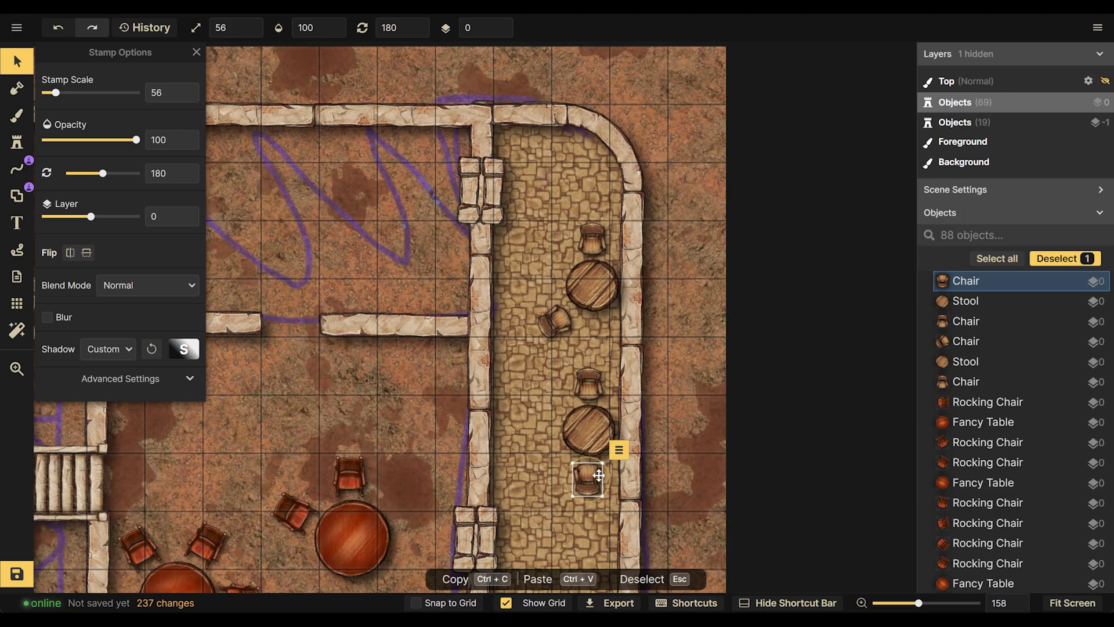
Copy the topmost corridor table with its two chairs and place the duplicate set below the second table
{"action": "scroll", "coordinate": [662, 473], "scroll_direction": "down", "scroll_amount": 5}
{"action": "mouse_move", "coordinate": [526, 74]}
{"action": "left_mouse_down"}
{"action": "mouse_move", "coordinate": [610, 193]}
{"action": "mouse_move", "coordinate": [599, 184]}
{"action": "left_mouse_up"}
{"action": "key", "text": "ctrl+c"}
{"action": "key", "text": "ctrl+v"}
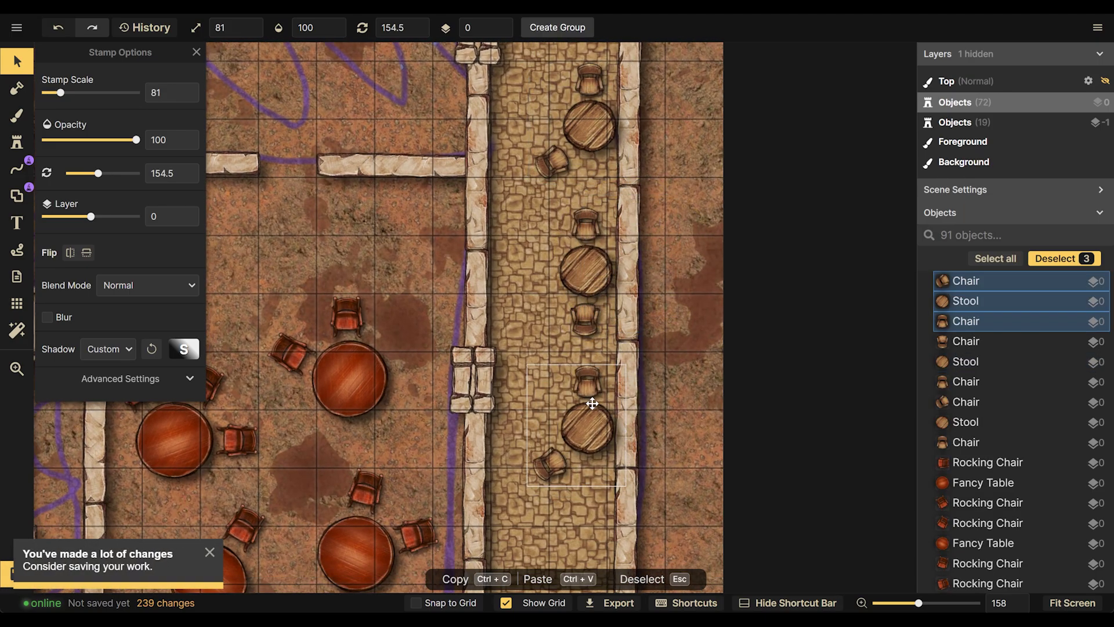
{"action": "left_click", "coordinate": [591, 412]}
{"action": "scroll", "coordinate": [566, 447], "scroll_direction": "down", "scroll_amount": 4}
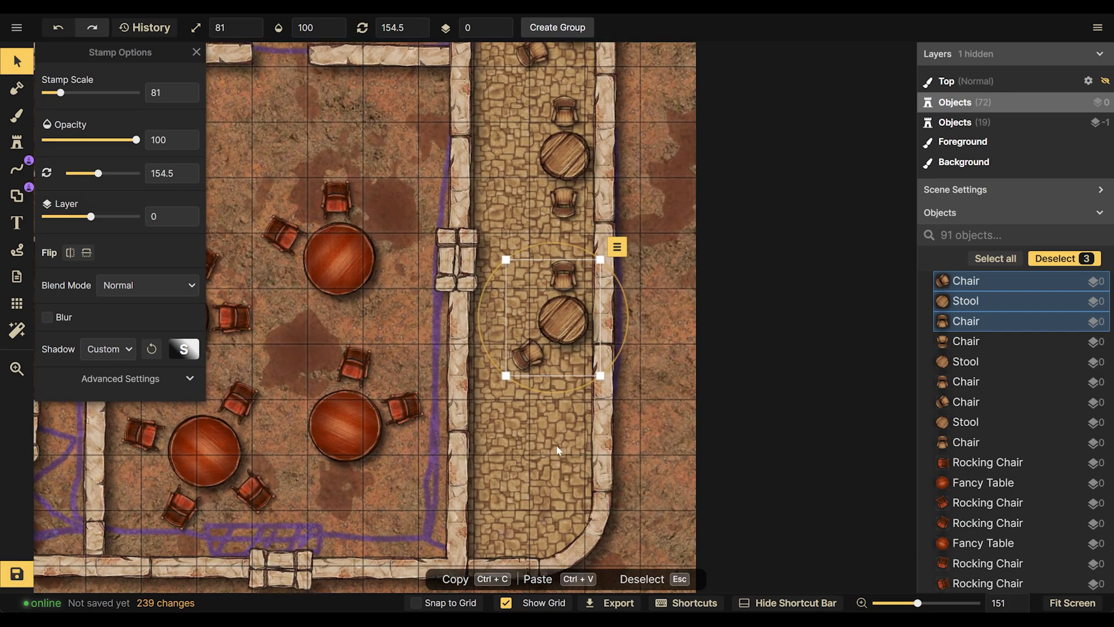
Adjust the third table's upper chair slightly and turn the lower chair to face the table from its left side
{"action": "left_click", "coordinate": [557, 449]}
{"action": "scroll", "coordinate": [568, 360], "scroll_direction": "up", "scroll_amount": 4}
{"action": "left_click", "coordinate": [571, 278]}
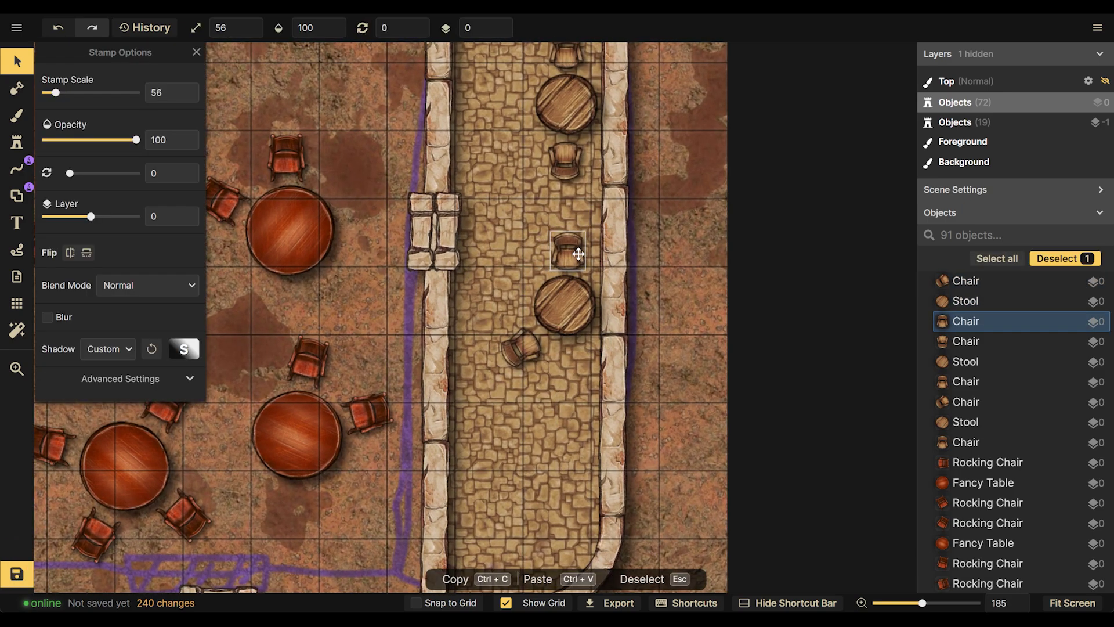
{"action": "mouse_move", "coordinate": [526, 343]}
{"action": "left_mouse_down"}
{"action": "mouse_move", "coordinate": [510, 312]}
{"action": "mouse_move", "coordinate": [472, 315]}
{"action": "mouse_move", "coordinate": [519, 313]}
{"action": "left_mouse_up"}
Copy the third table with its two chairs and place the duplicate set near the corridor's lower end
{"action": "mouse_move", "coordinate": [486, 204]}
{"action": "left_mouse_down"}
{"action": "mouse_move", "coordinate": [604, 373]}
{"action": "mouse_move", "coordinate": [584, 371]}
{"action": "left_mouse_up"}
{"action": "key", "text": "ctrl+c"}
{"action": "key", "text": "ctrl+v"}
{"action": "left_click_drag", "start_coordinate": [668, 425], "coordinate": [555, 471]}
Copy the left chair of the lowest corridor table, rotate the copy to 190, and place it below the table
{"action": "left_click", "coordinate": [503, 463]}
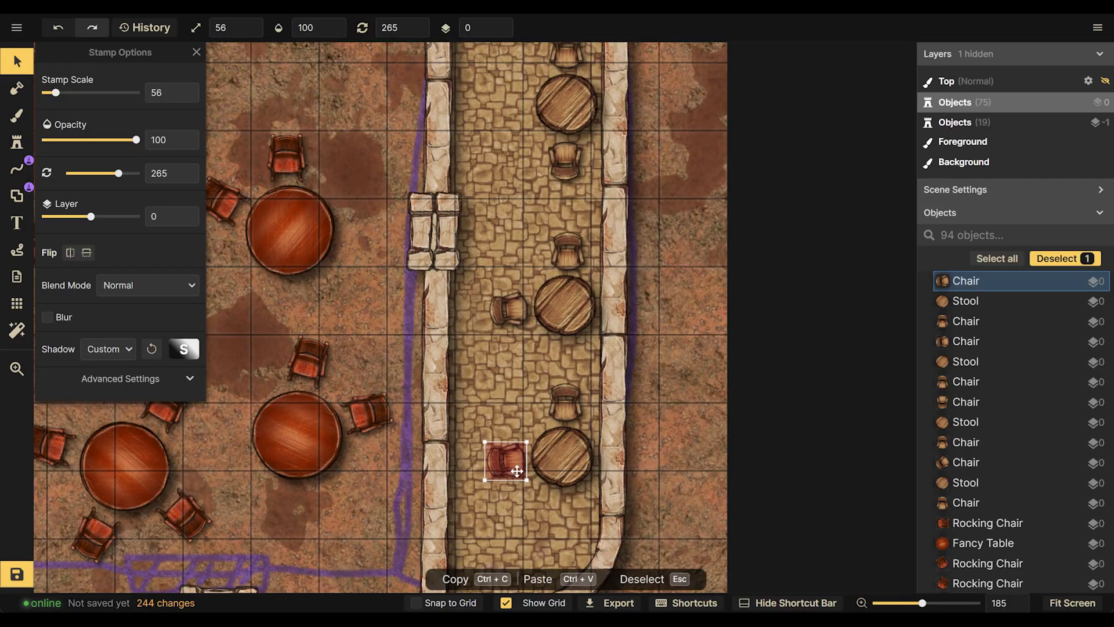
{"action": "key", "text": "ctrl+c"}
{"action": "key", "text": "ctrl+v"}
{"action": "left_click_drag", "start_coordinate": [522, 492], "coordinate": [474, 343]}
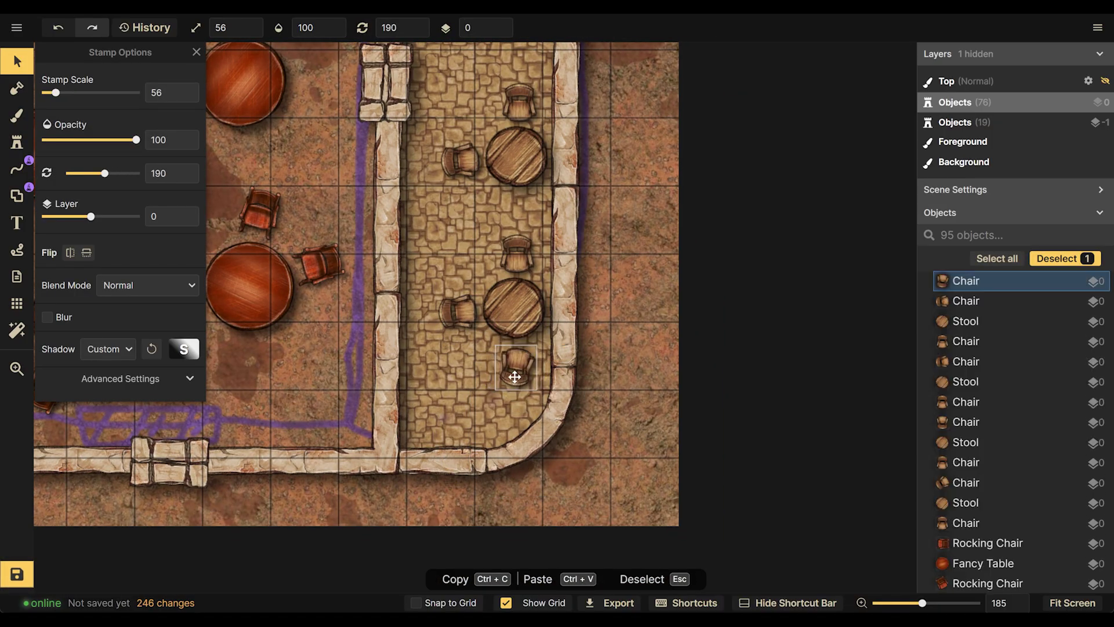
{"action": "left_click", "coordinate": [626, 313]}
Browse the chair results in the stamp catalog for further furnishings for the building
{"action": "scroll", "coordinate": [627, 302], "scroll_direction": "down", "scroll_amount": 6}
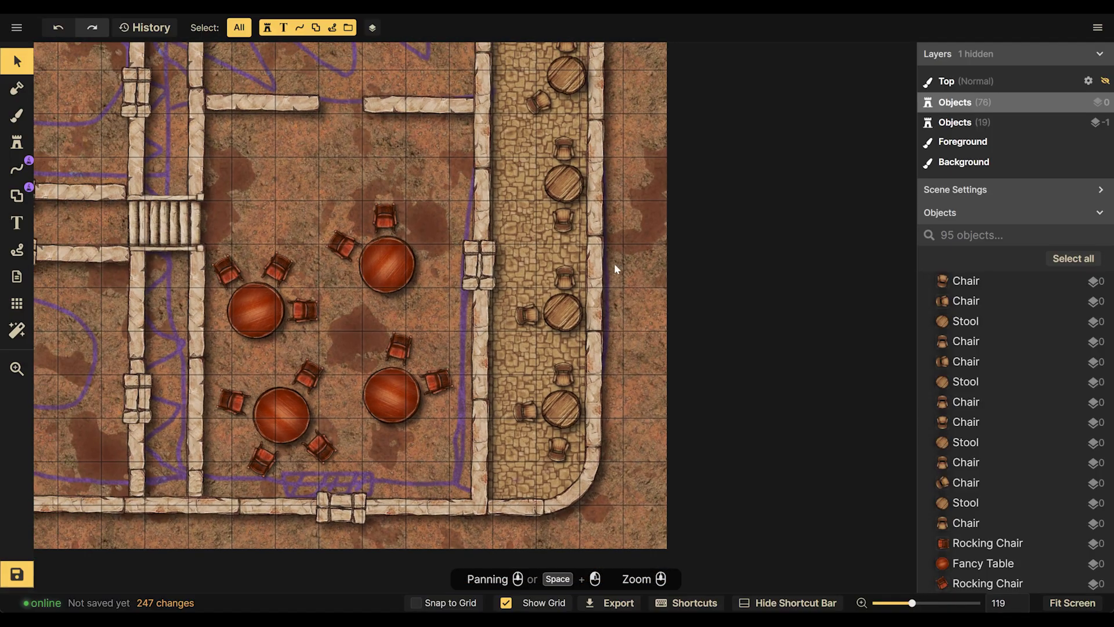
{"action": "scroll", "coordinate": [634, 252], "scroll_direction": "down", "scroll_amount": 1}
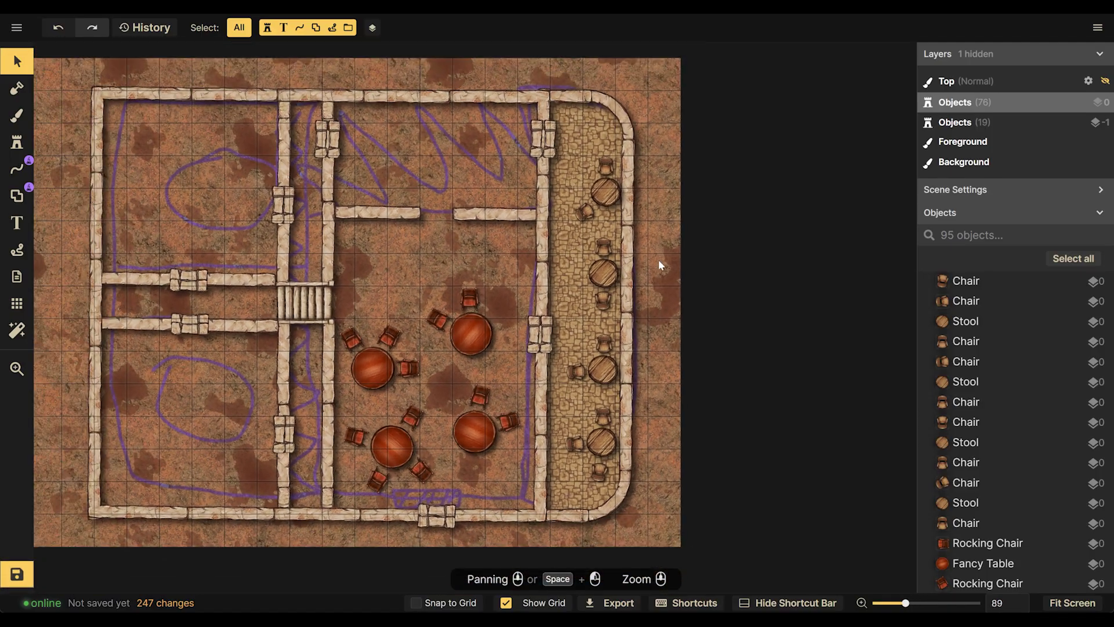
{"action": "scroll", "coordinate": [649, 270], "scroll_direction": "up", "scroll_amount": 4}
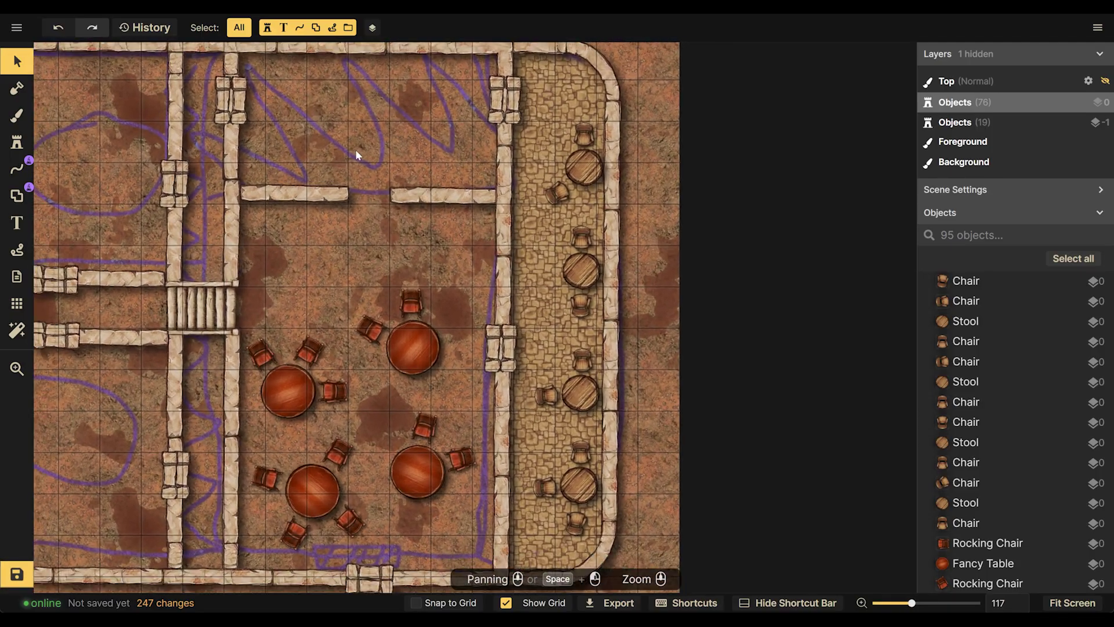
{"action": "key", "text": "4"}
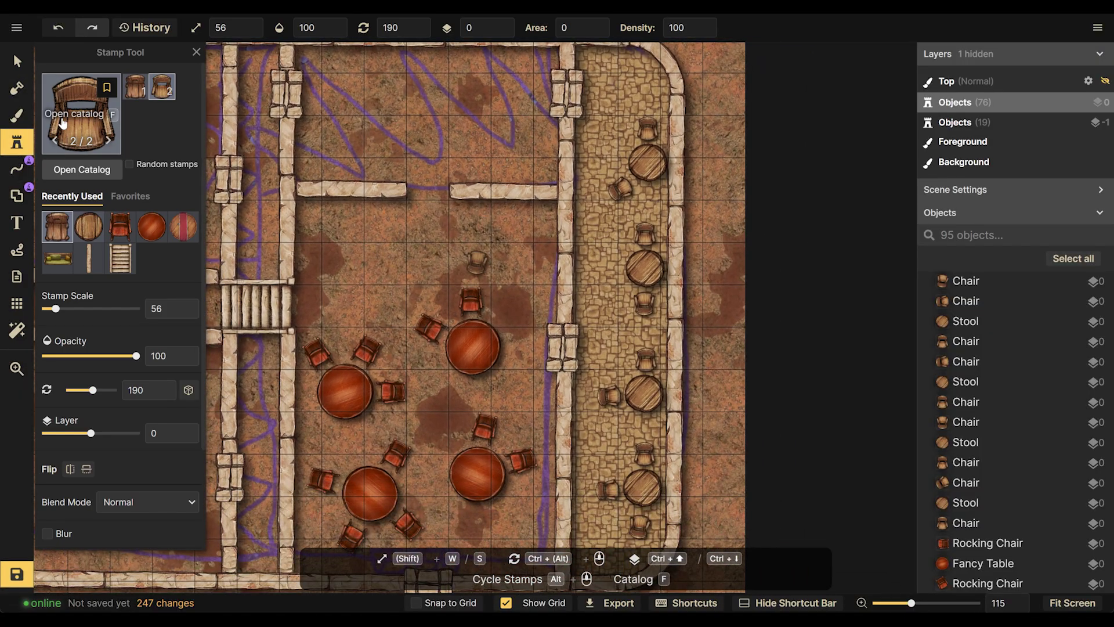
{"action": "key", "text": "f"}
{"action": "scroll", "coordinate": [703, 314], "scroll_direction": "up", "scroll_amount": 3}
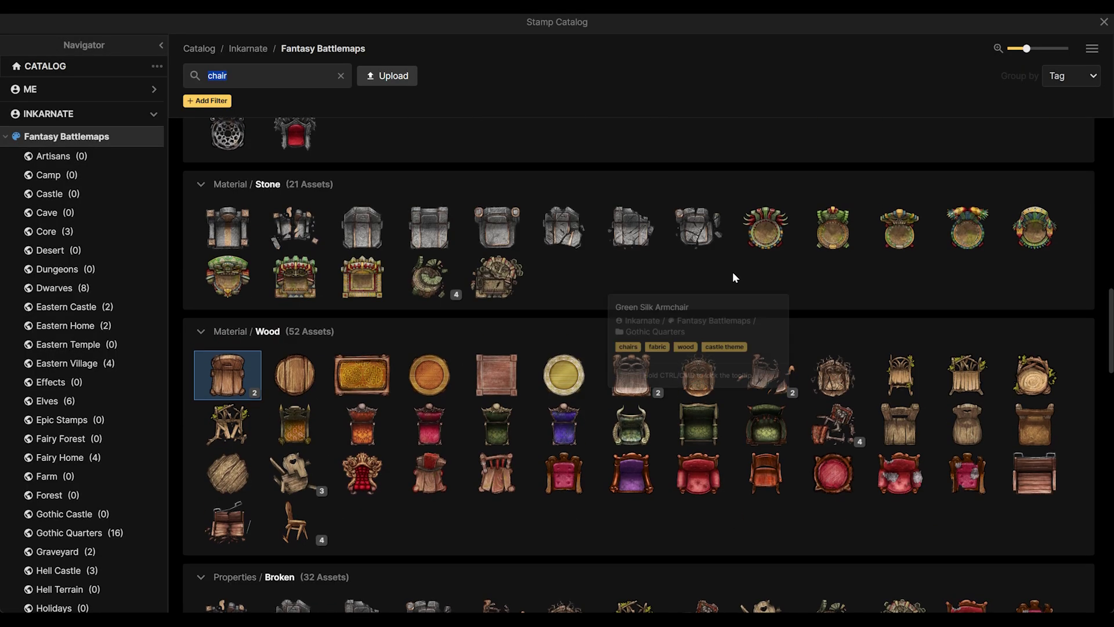
{"action": "scroll", "coordinate": [677, 312], "scroll_direction": "down", "scroll_amount": 3}
{"action": "scroll", "coordinate": [677, 313], "scroll_direction": "down", "scroll_amount": 15}
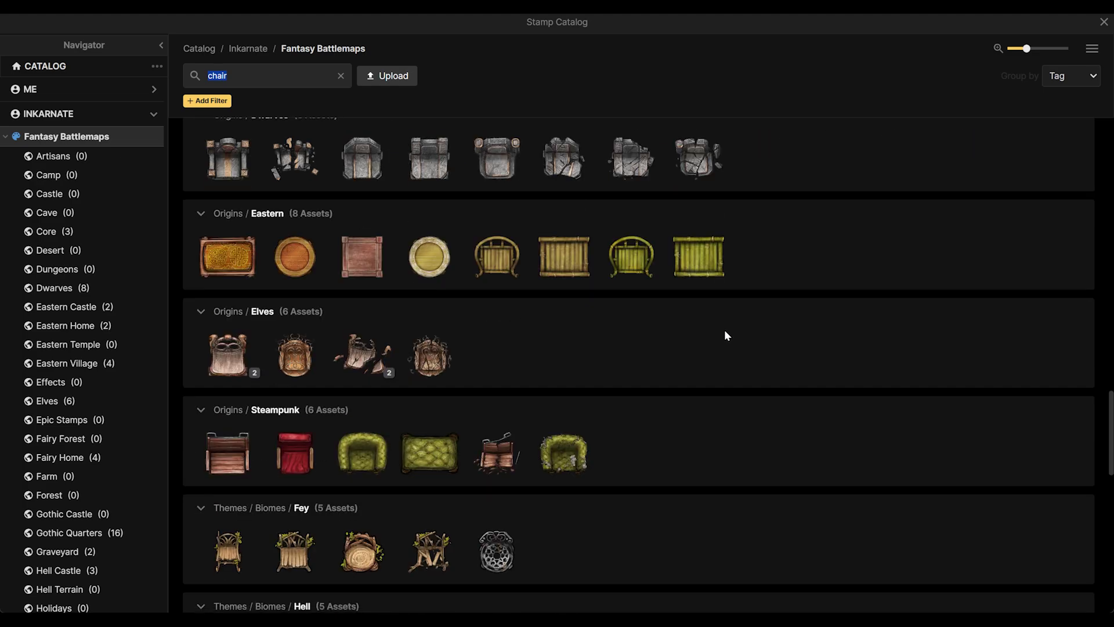
{"action": "scroll", "coordinate": [640, 313], "scroll_direction": "up", "scroll_amount": 6}
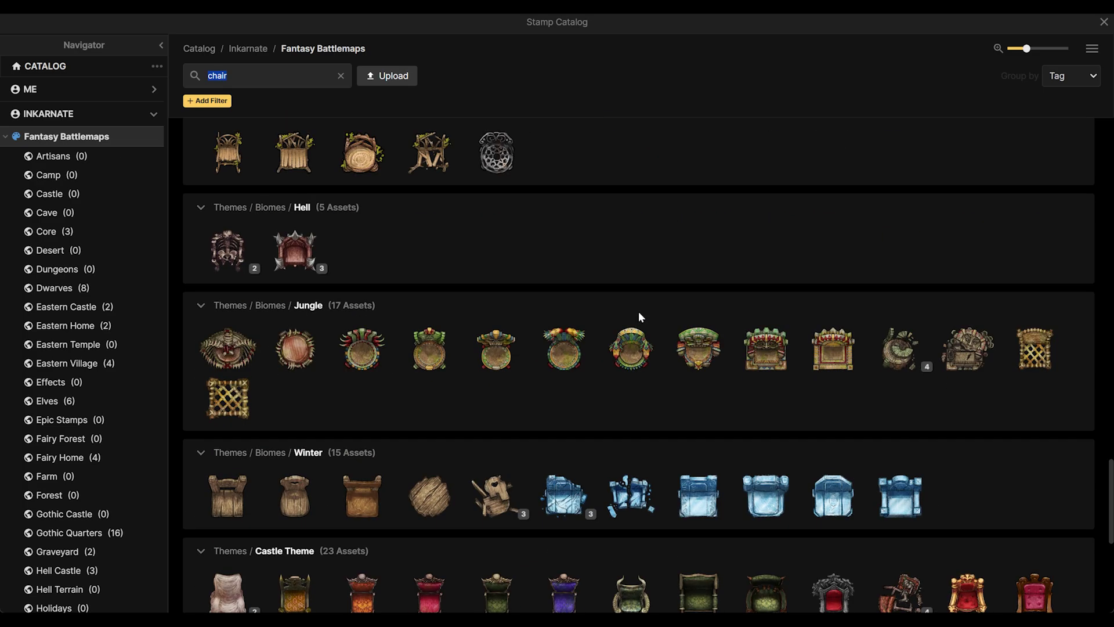
{"action": "scroll", "coordinate": [638, 311], "scroll_direction": "down", "scroll_amount": 8}
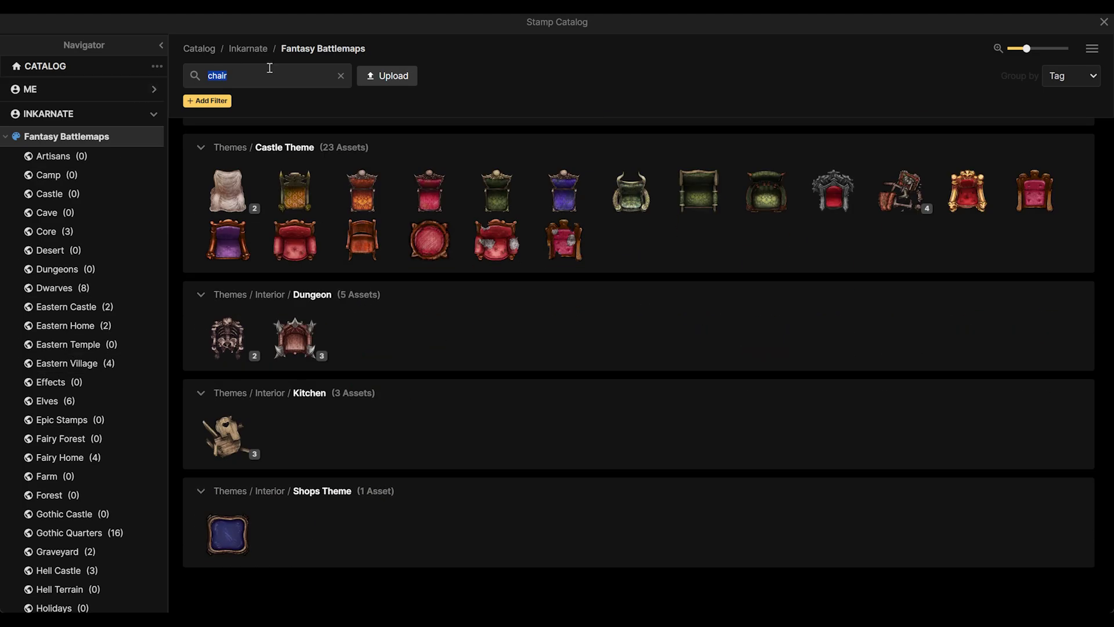
Search the stamp catalog for "bar" and choose the long narrow wooden plank stamp from the Wood material group
{"action": "left_click", "coordinate": [341, 77]}
{"action": "type", "text": "bar"}
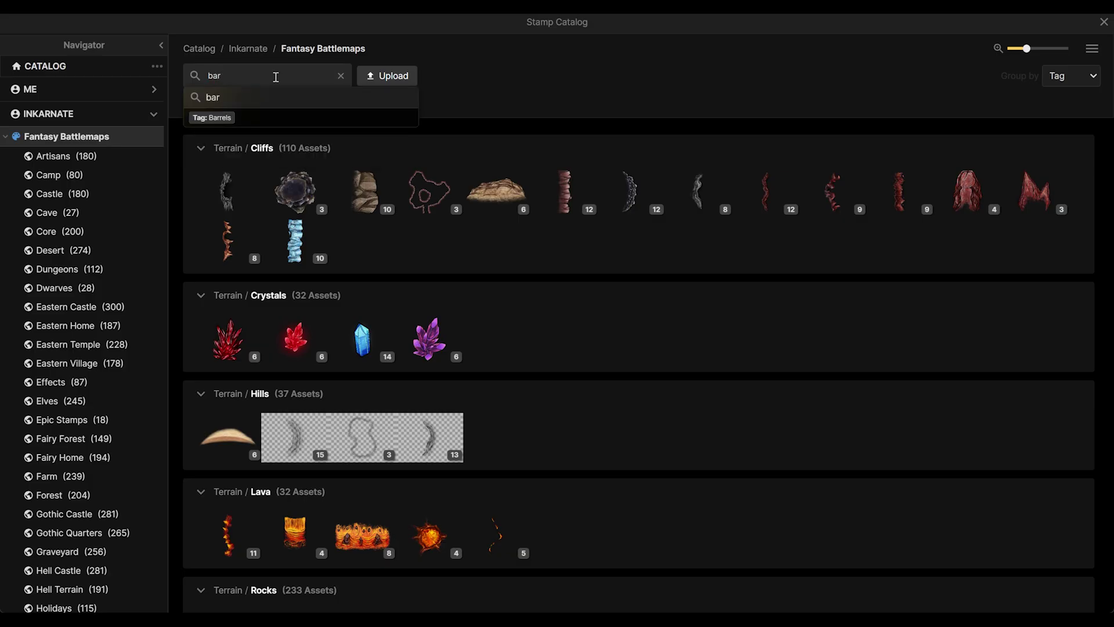
{"action": "key", "text": "Return"}
{"action": "scroll", "coordinate": [410, 163], "scroll_direction": "down", "scroll_amount": 15}
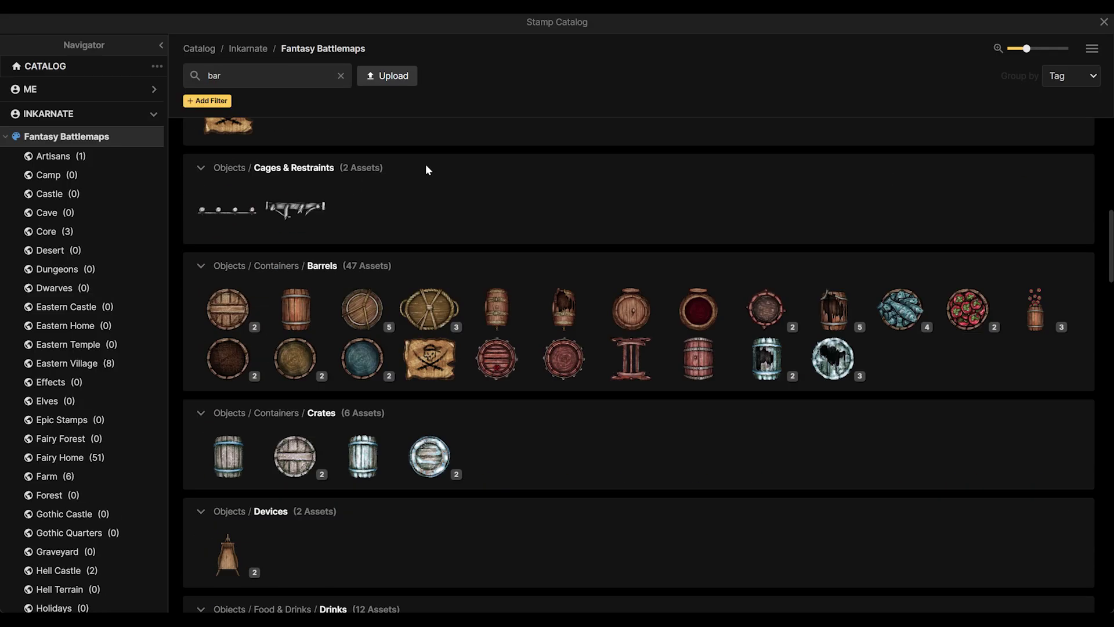
{"action": "scroll", "coordinate": [571, 262], "scroll_direction": "down", "scroll_amount": 15}
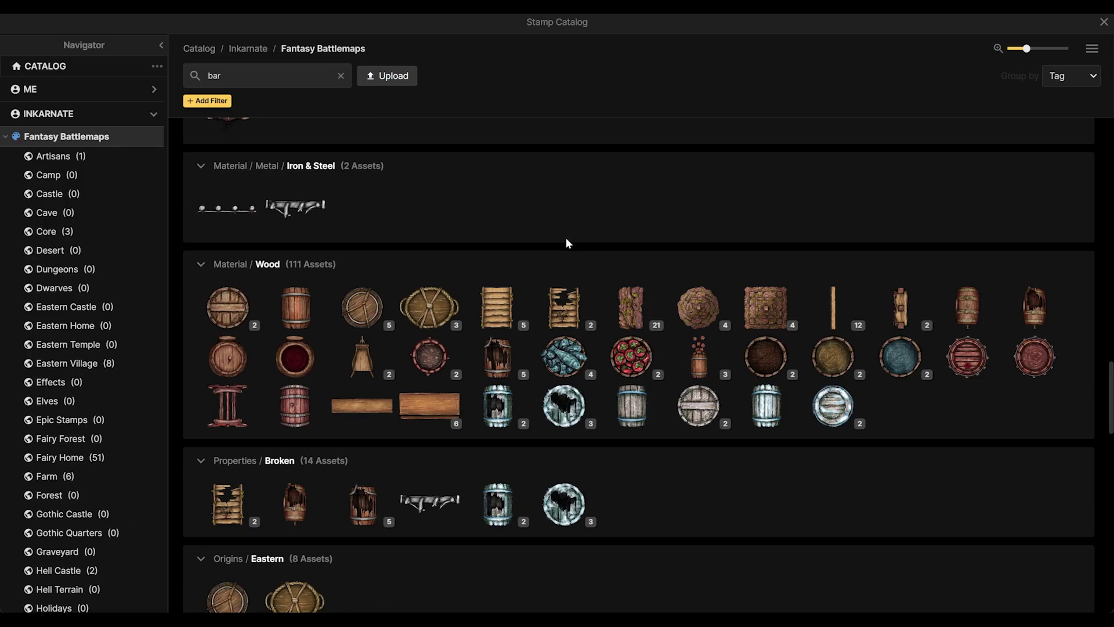
{"action": "scroll", "coordinate": [638, 213], "scroll_direction": "up", "scroll_amount": 3}
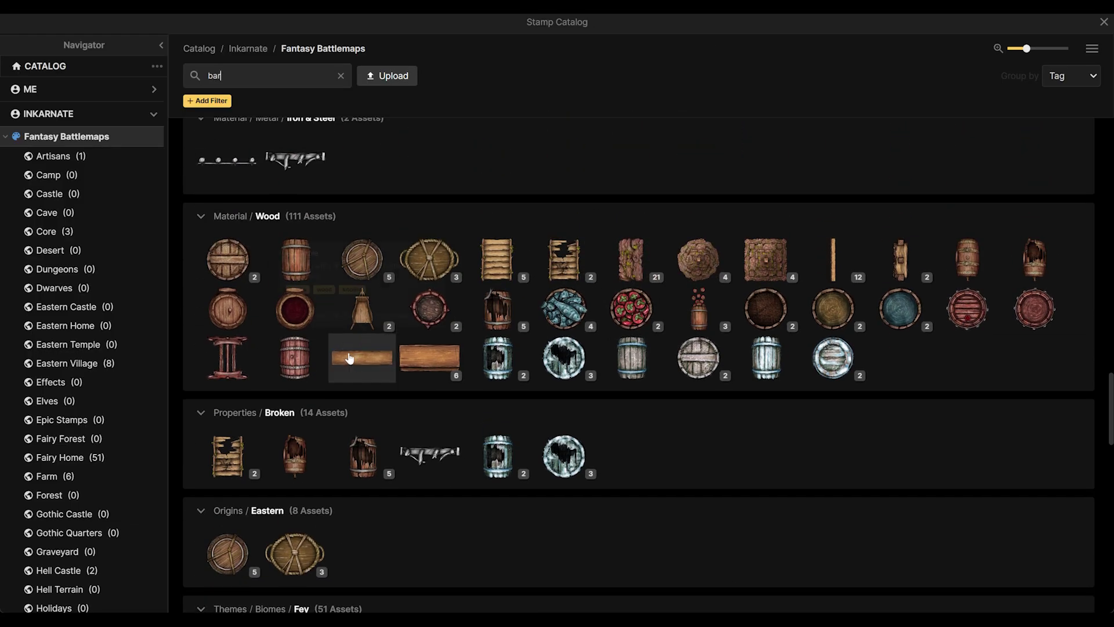
{"action": "left_click", "coordinate": [371, 370]}
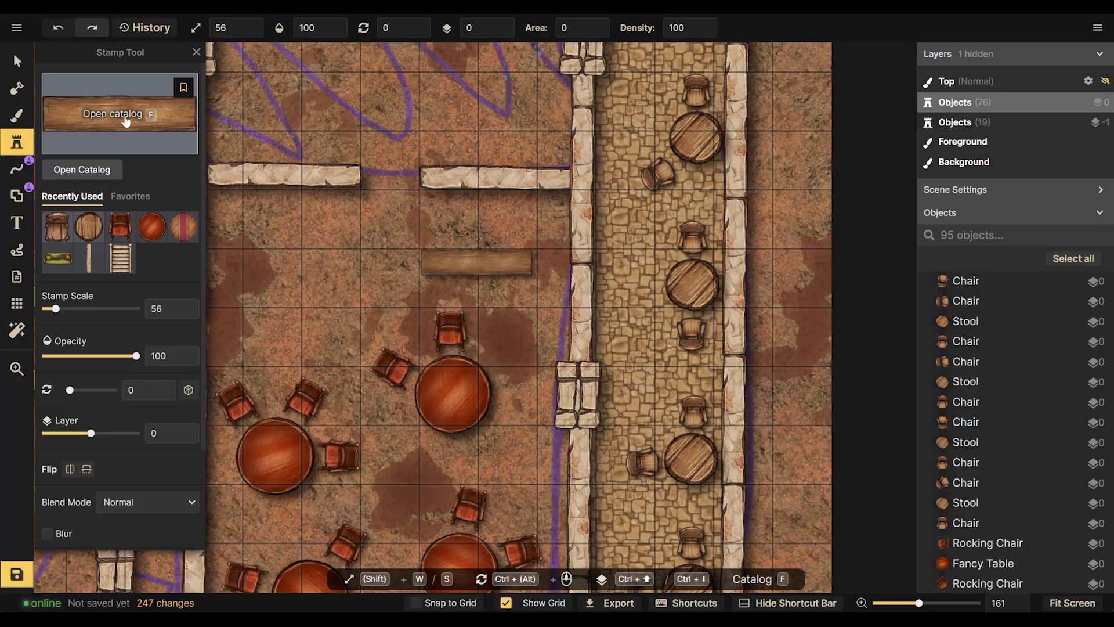
Choose the Wine Barrel stamp lying on its side from the bar results and place it in the main room below the dividing wall
{"action": "left_click", "coordinate": [126, 120]}
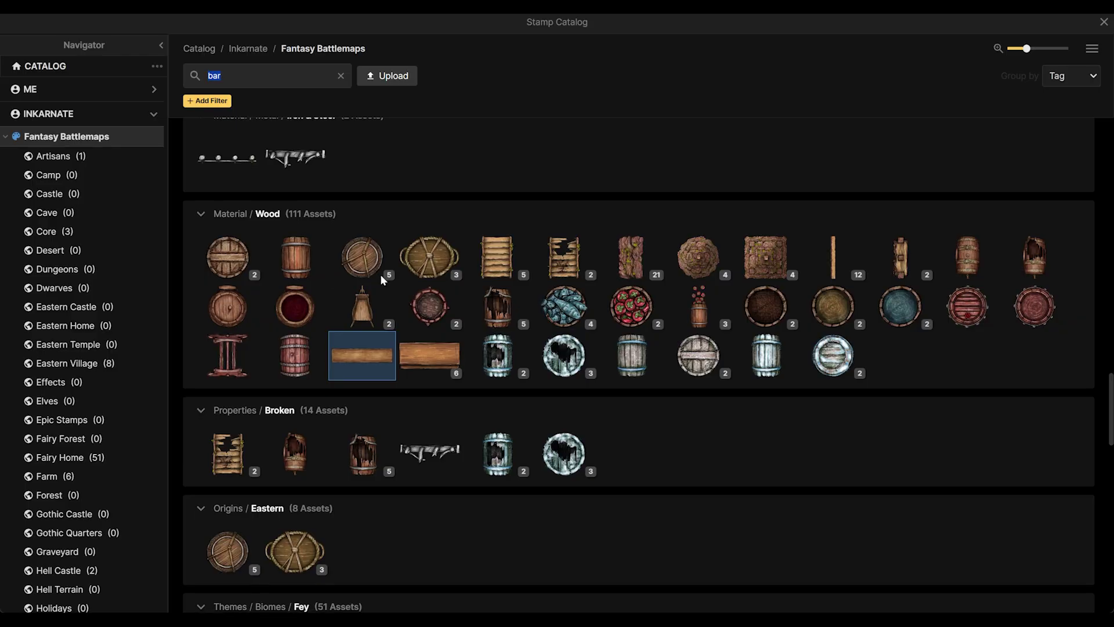
{"action": "scroll", "coordinate": [381, 274], "scroll_direction": "down", "scroll_amount": 10}
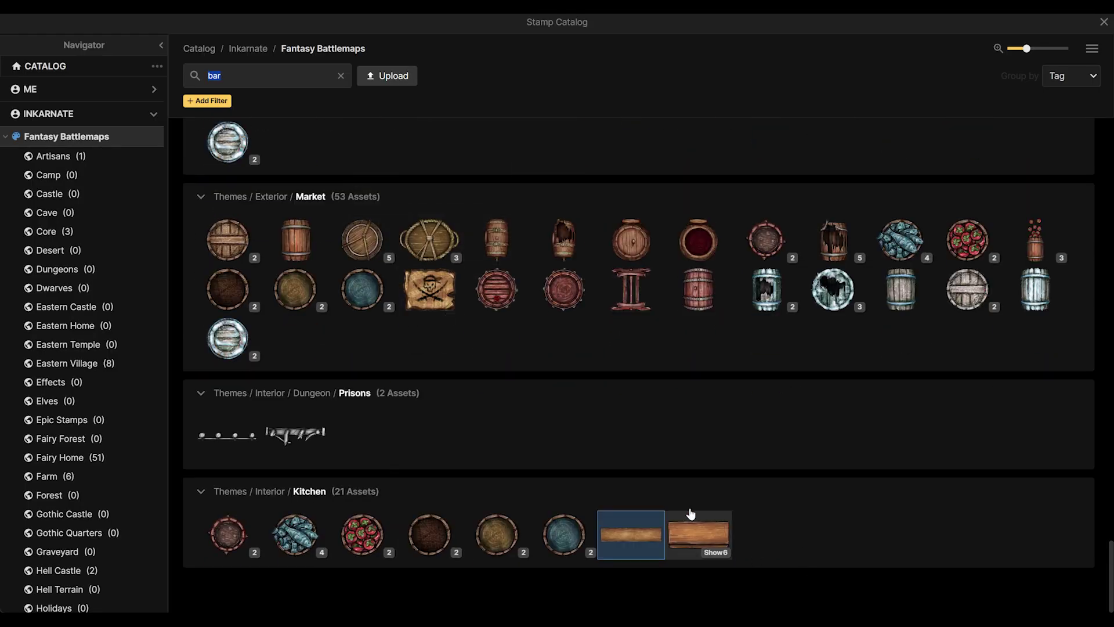
{"action": "scroll", "coordinate": [530, 286], "scroll_direction": "up", "scroll_amount": 13}
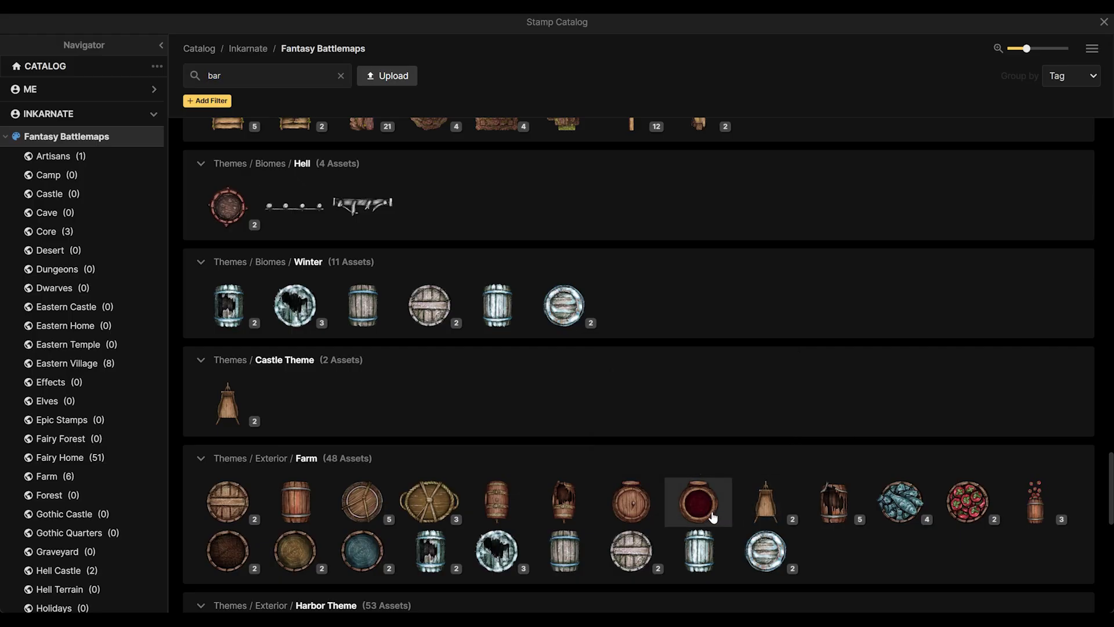
{"action": "left_click", "coordinate": [588, 483]}
{"action": "left_click", "coordinate": [287, 247]}
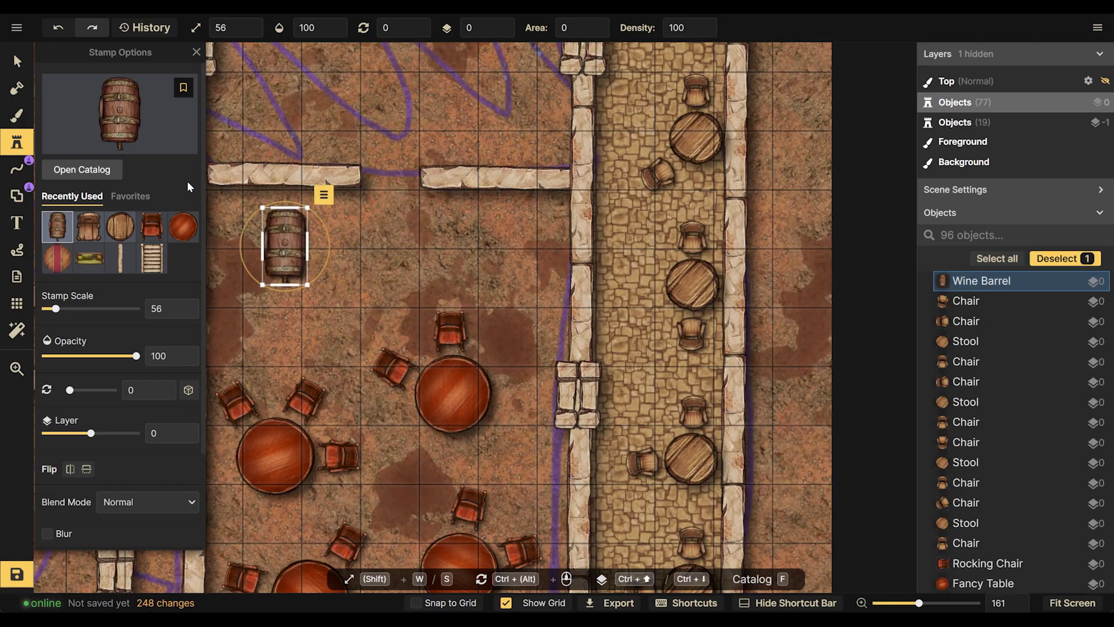
Place a Wine Barrel Open stamp beside the lying wine barrel and a closed upright Wine Barrel below them
{"action": "key", "text": "f"}
{"action": "left_click", "coordinate": [707, 514]}
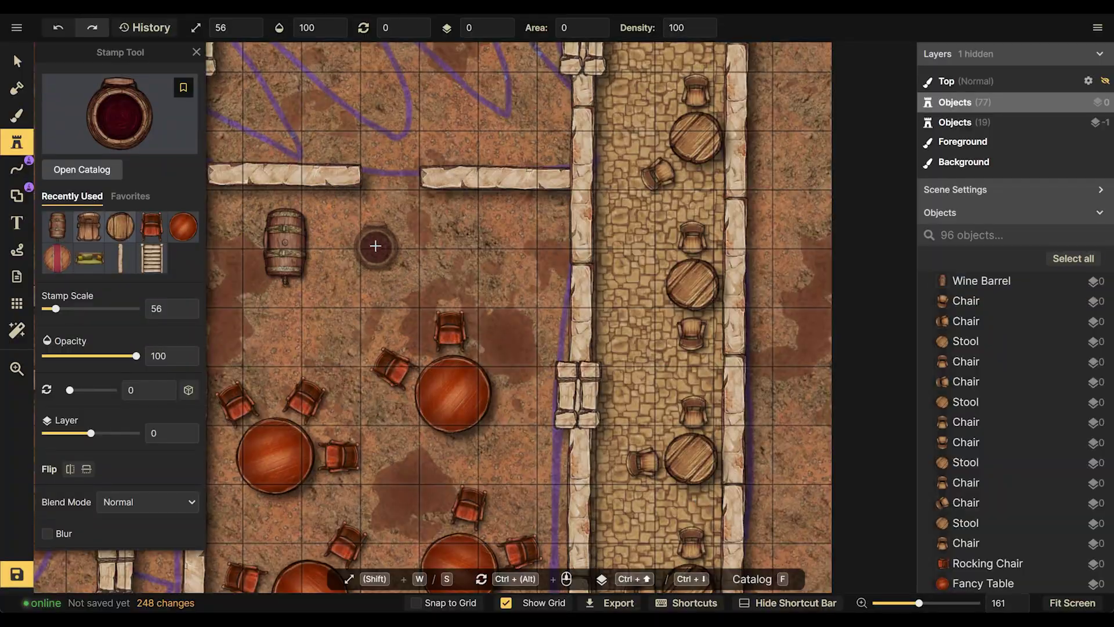
{"action": "left_click", "coordinate": [360, 244]}
{"action": "key", "text": "f"}
{"action": "left_click", "coordinate": [632, 519]}
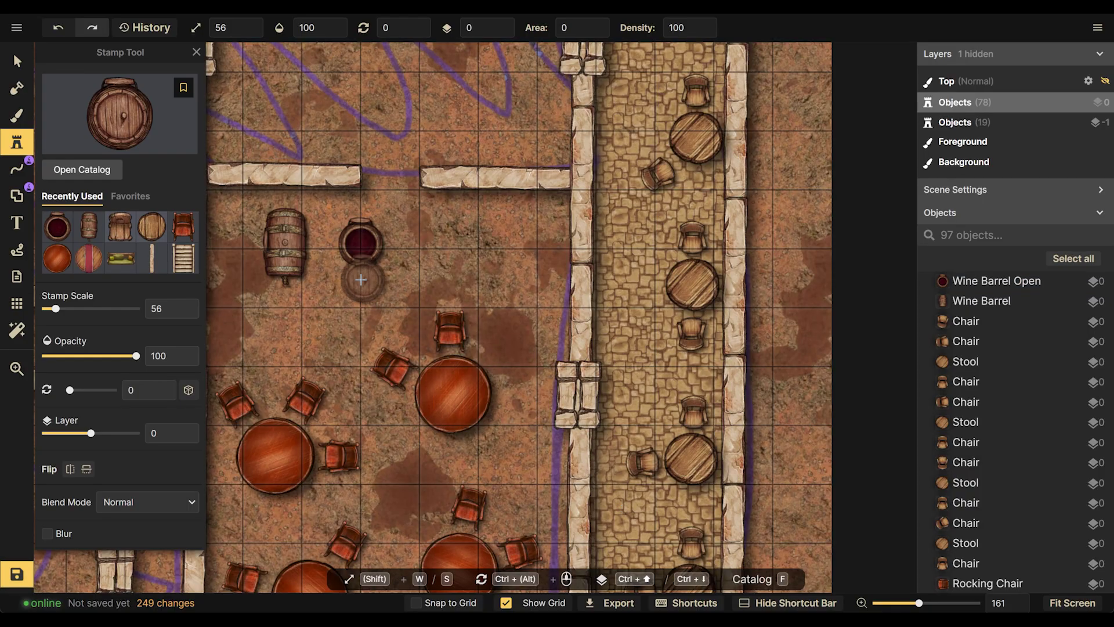
{"action": "left_click", "coordinate": [338, 304]}
Place a round top-view Barrel stamp in the room above the dividing wall, near its right segment
{"action": "left_click", "coordinate": [108, 114]}
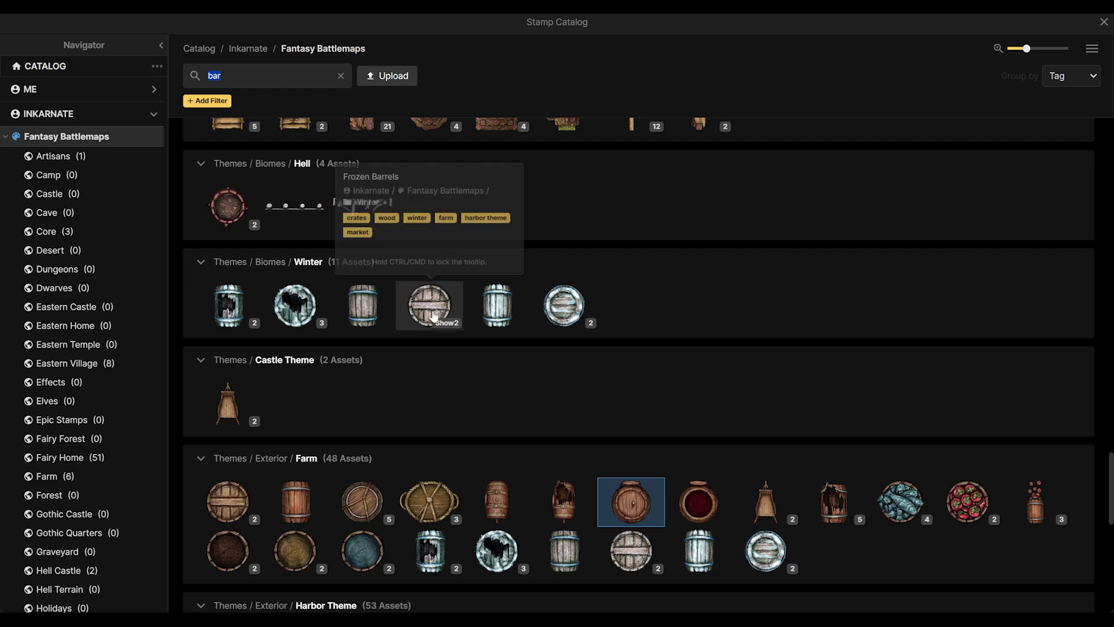
{"action": "scroll", "coordinate": [372, 406], "scroll_direction": "down", "scroll_amount": 1}
{"action": "left_click", "coordinate": [369, 428]}
{"action": "left_click", "coordinate": [471, 91]}
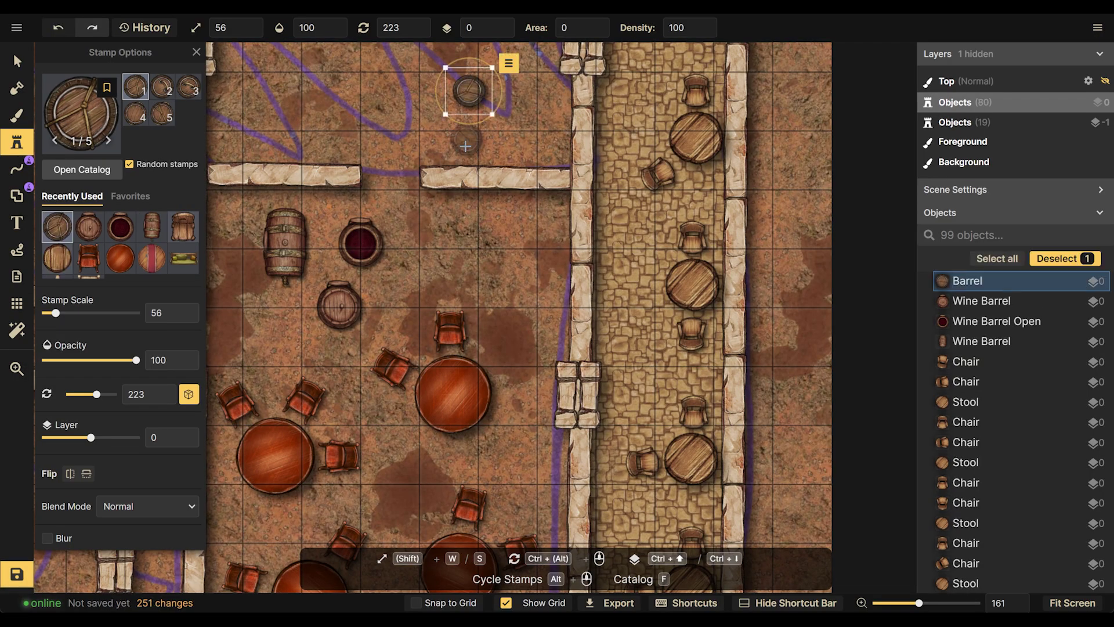
Place two side-view Barrel stamps to the left of the round barrel in the room above the dividing wall
{"action": "key", "text": "f"}
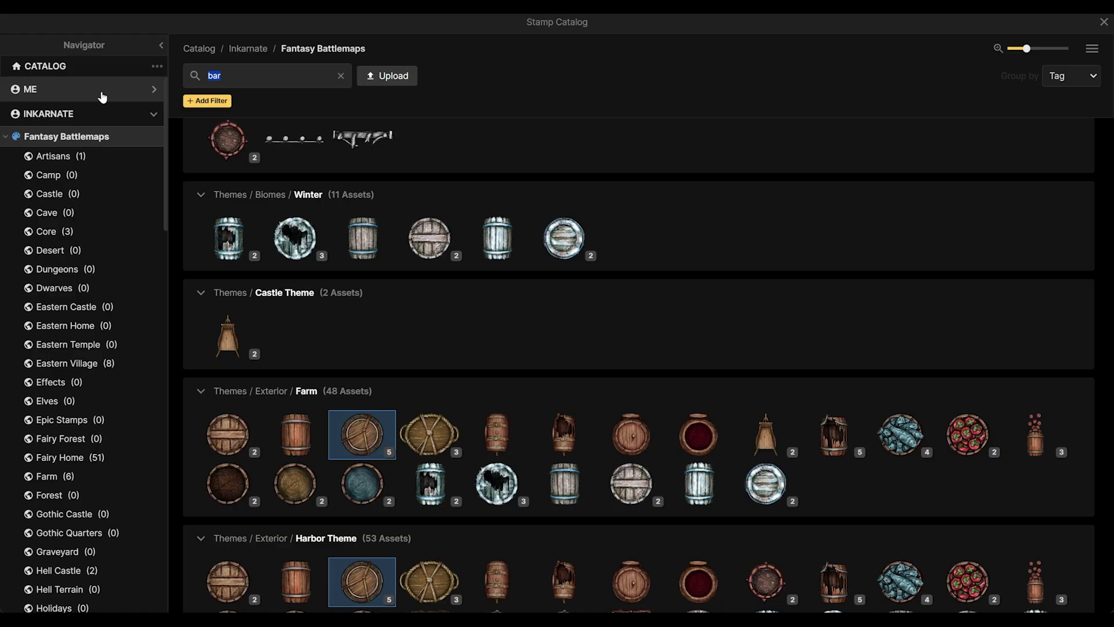
{"action": "left_click", "coordinate": [298, 445]}
{"action": "scroll", "coordinate": [369, 306], "scroll_direction": "down", "scroll_amount": 2}
{"action": "left_click", "coordinate": [369, 306]}
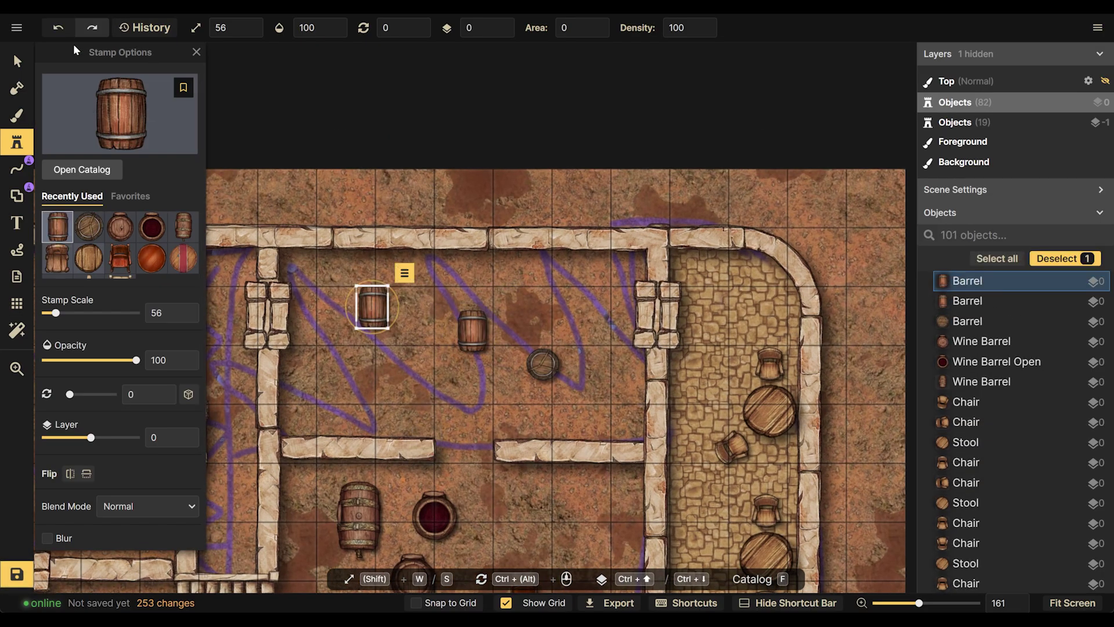
{"action": "key", "text": "Escape"}
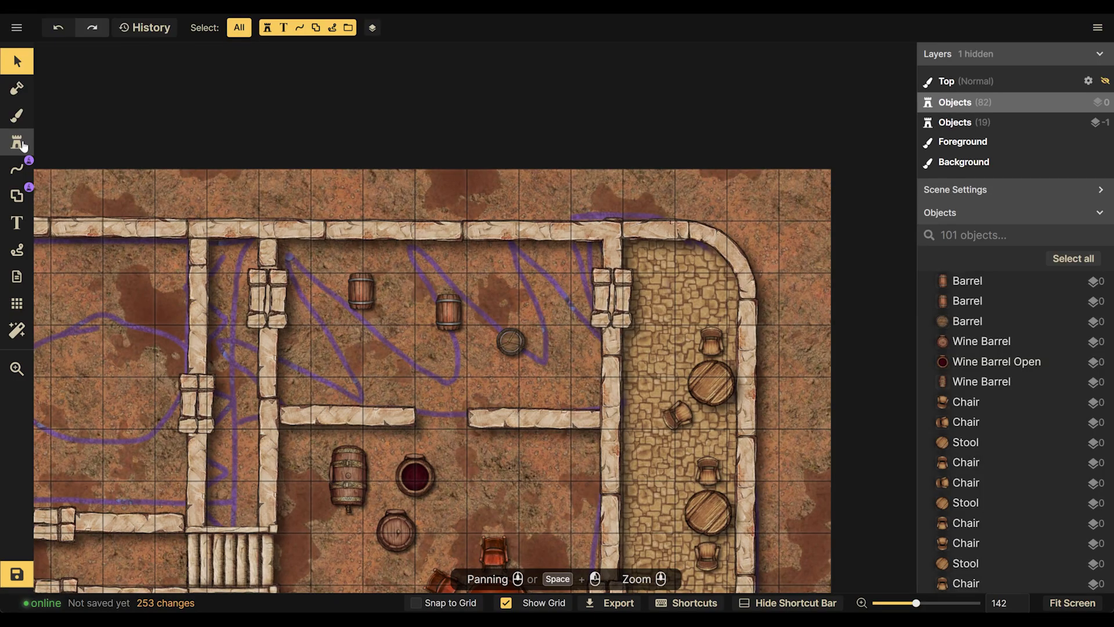
Open the stamp catalog and clear the bar search so the whole Fantasy Battlemaps catalog can be browsed
{"action": "left_click", "coordinate": [24, 145]}
{"action": "left_click", "coordinate": [87, 116]}
{"action": "scroll", "coordinate": [110, 277], "scroll_direction": "down", "scroll_amount": 1}
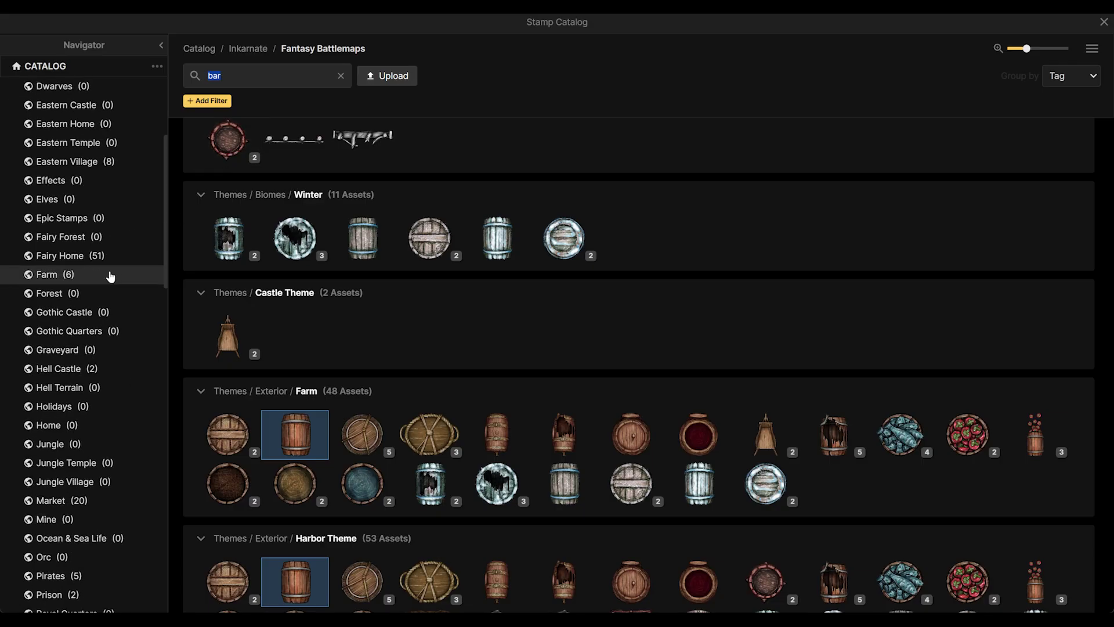
{"action": "scroll", "coordinate": [110, 277], "scroll_direction": "up", "scroll_amount": 3}
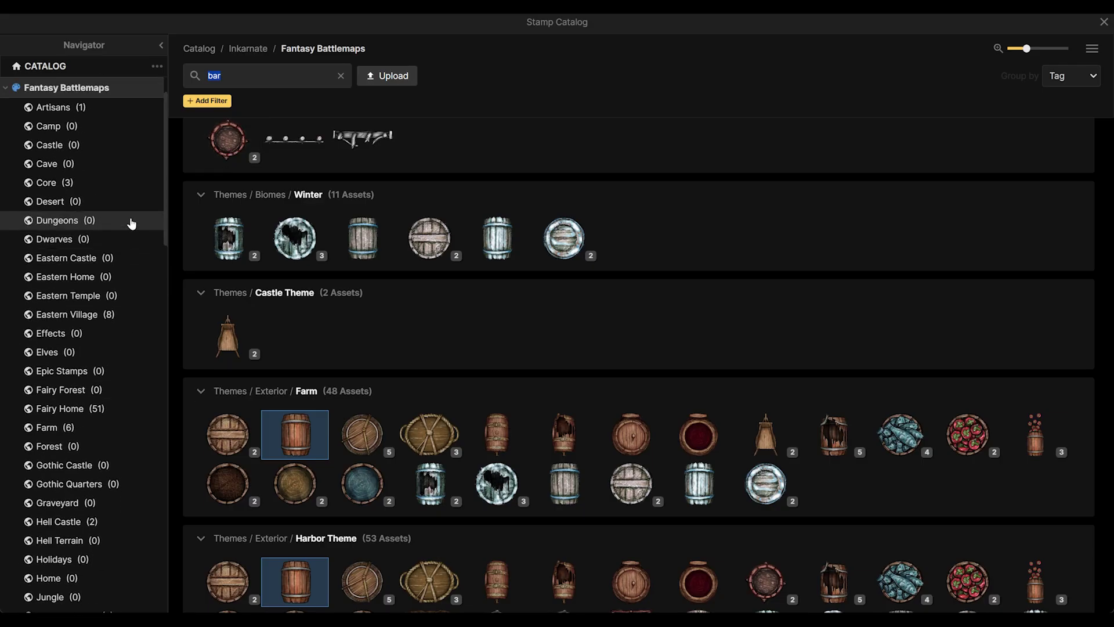
{"action": "left_click", "coordinate": [342, 77]}
Look through the catalog's terrain, plants, structures, fireplaces and roofs categories for suitable stamps
{"action": "scroll", "coordinate": [494, 302], "scroll_direction": "down", "scroll_amount": 10}
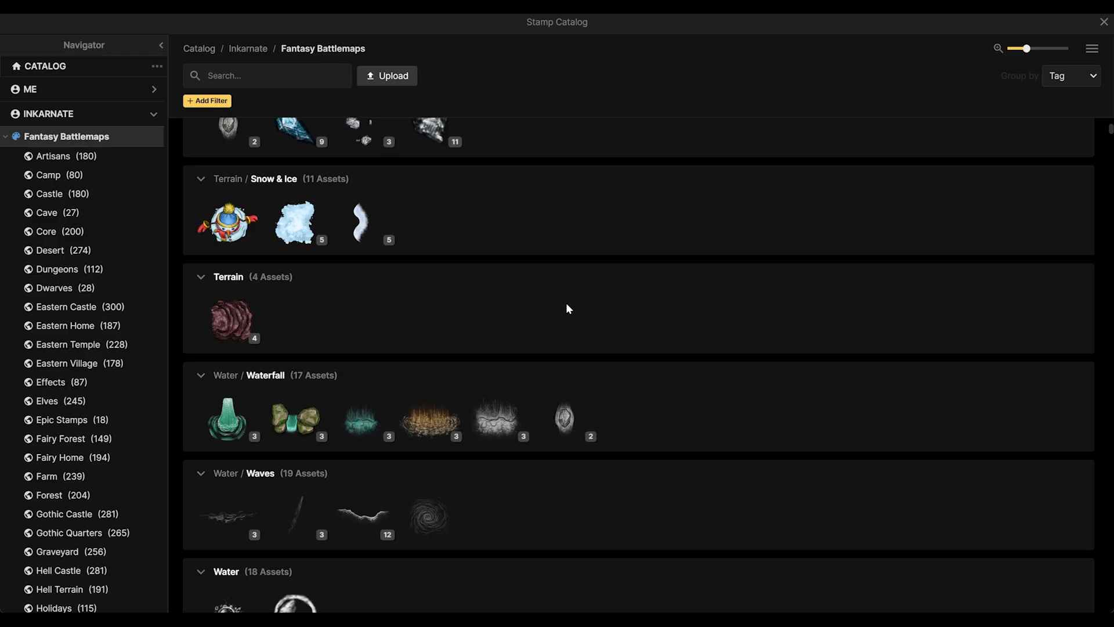
{"action": "scroll", "coordinate": [568, 308], "scroll_direction": "down", "scroll_amount": 15}
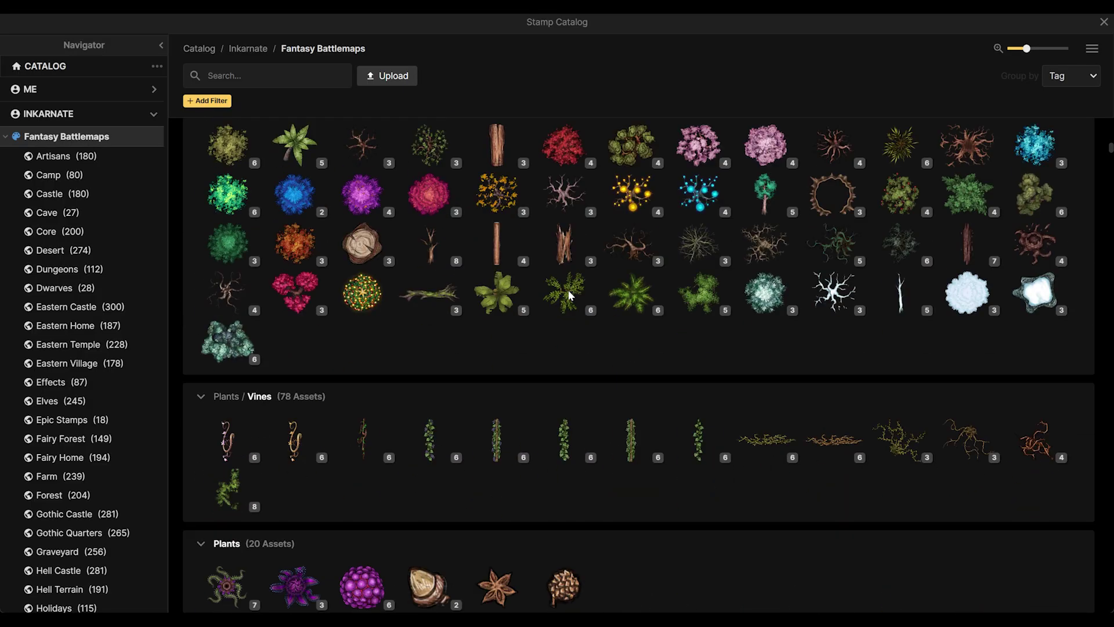
{"action": "scroll", "coordinate": [571, 297], "scroll_direction": "down", "scroll_amount": 15}
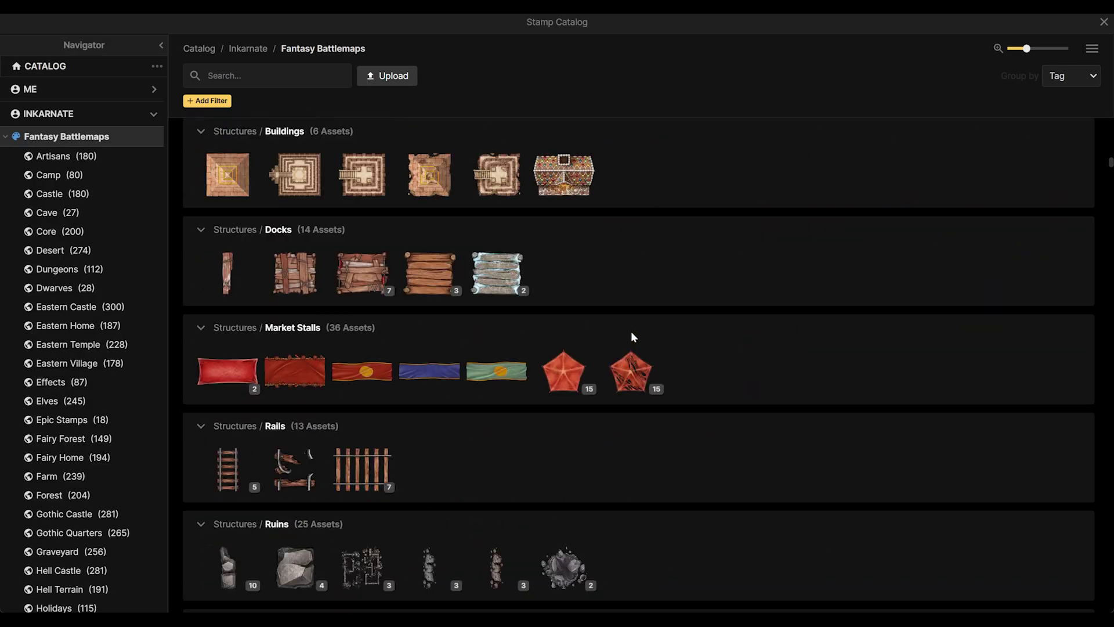
{"action": "scroll", "coordinate": [631, 337], "scroll_direction": "down", "scroll_amount": 15}
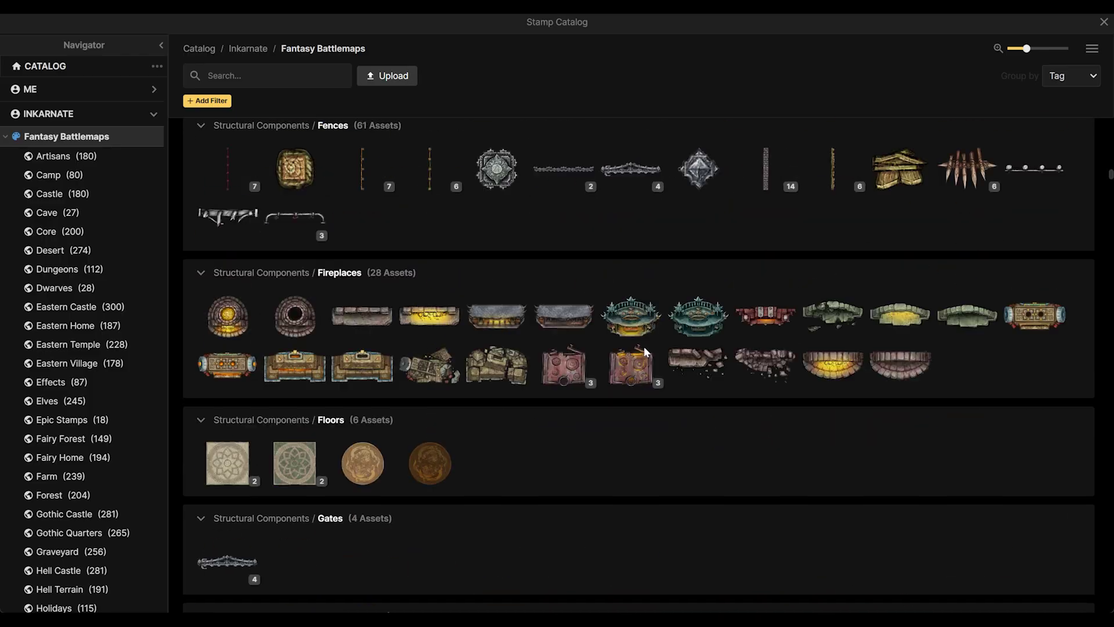
{"action": "scroll", "coordinate": [644, 347], "scroll_direction": "down", "scroll_amount": 10}
{"action": "scroll", "coordinate": [688, 325], "scroll_direction": "down", "scroll_amount": 5}
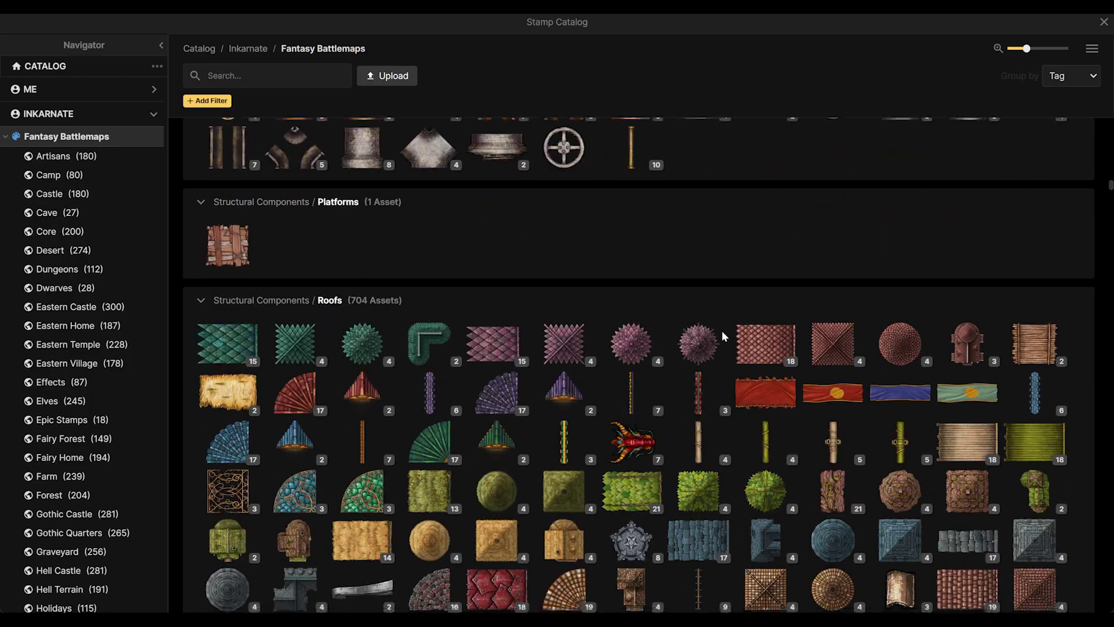
{"action": "scroll", "coordinate": [722, 330], "scroll_direction": "down", "scroll_amount": 5}
{"action": "scroll", "coordinate": [722, 329], "scroll_direction": "down", "scroll_amount": 1}
{"action": "scroll", "coordinate": [661, 302], "scroll_direction": "up", "scroll_amount": 1}
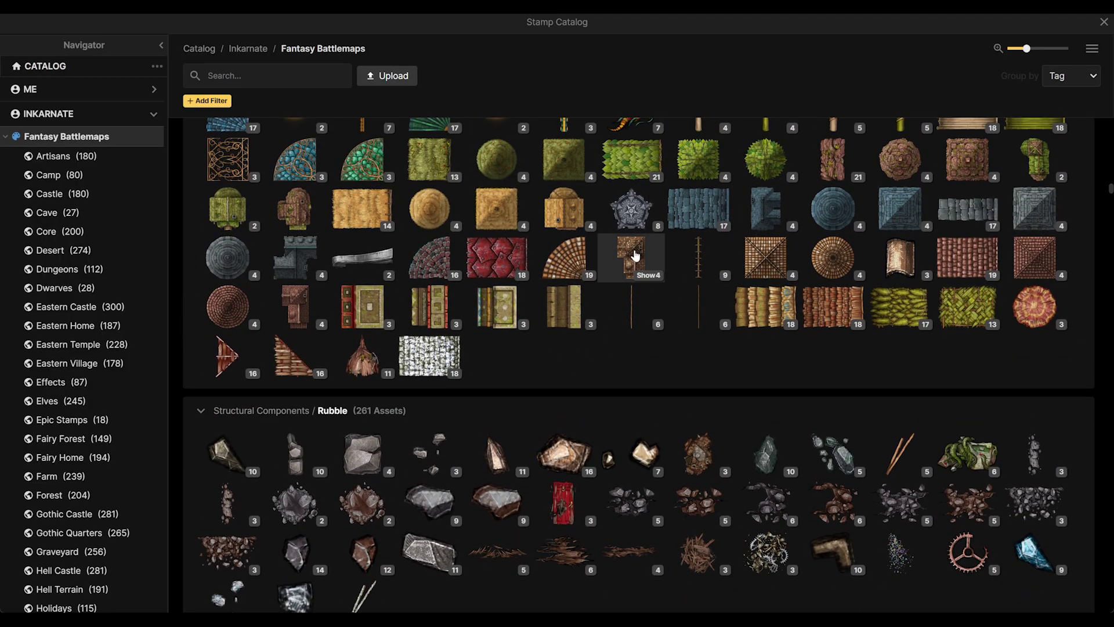
Examine the structural component stamps, from ship components and stairs through train components, walls and windows
{"action": "scroll", "coordinate": [650, 290], "scroll_direction": "down", "scroll_amount": 12}
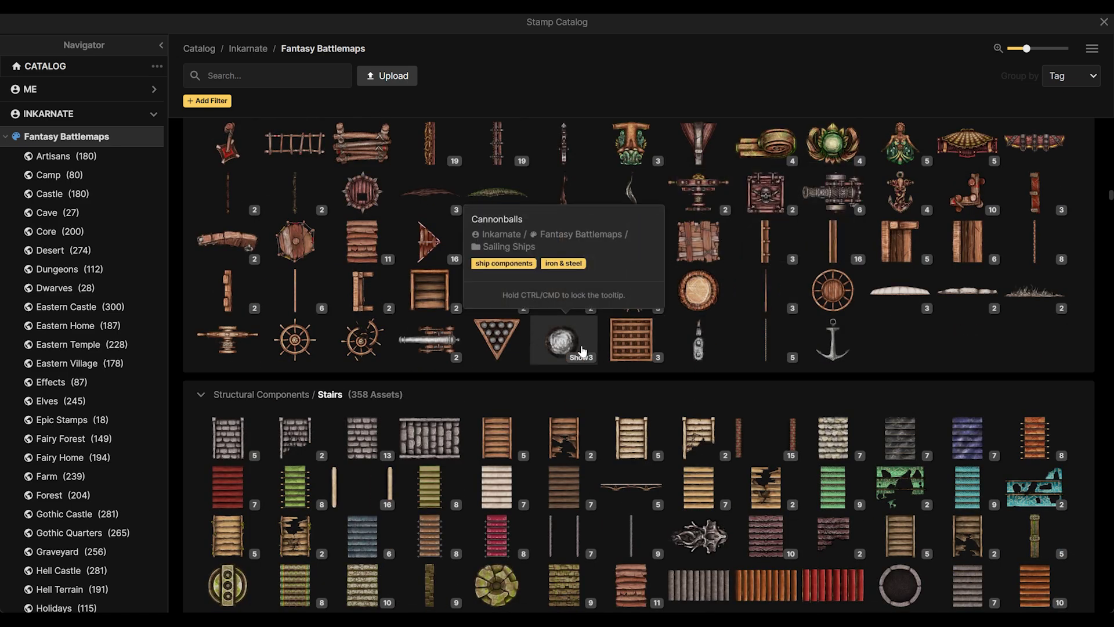
{"action": "scroll", "coordinate": [775, 369], "scroll_direction": "up", "scroll_amount": 5}
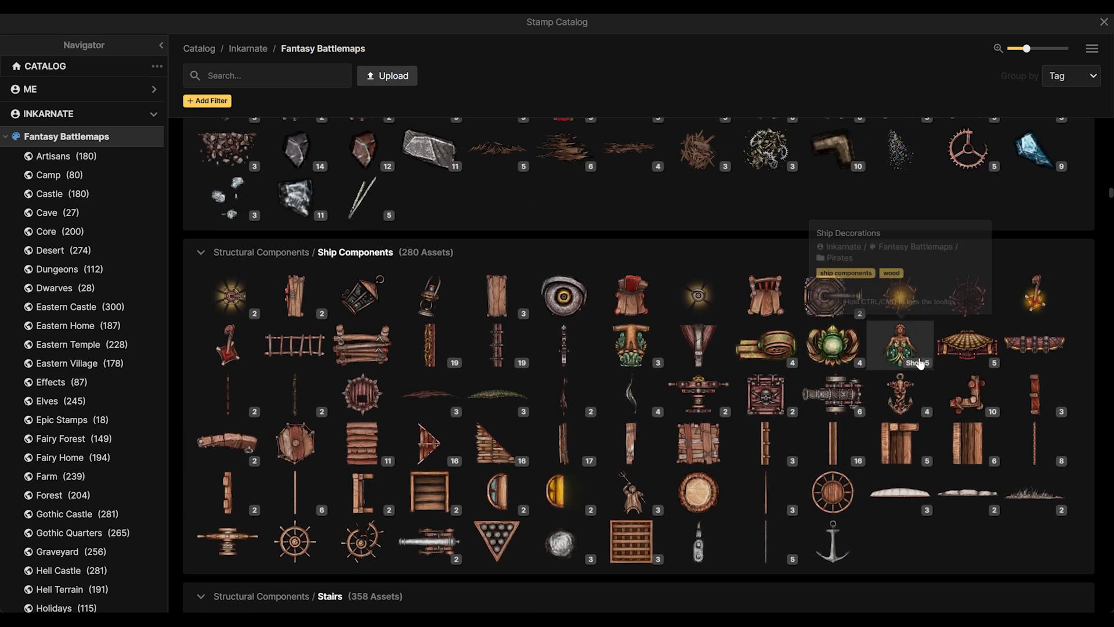
{"action": "scroll", "coordinate": [920, 364], "scroll_direction": "down", "scroll_amount": 2}
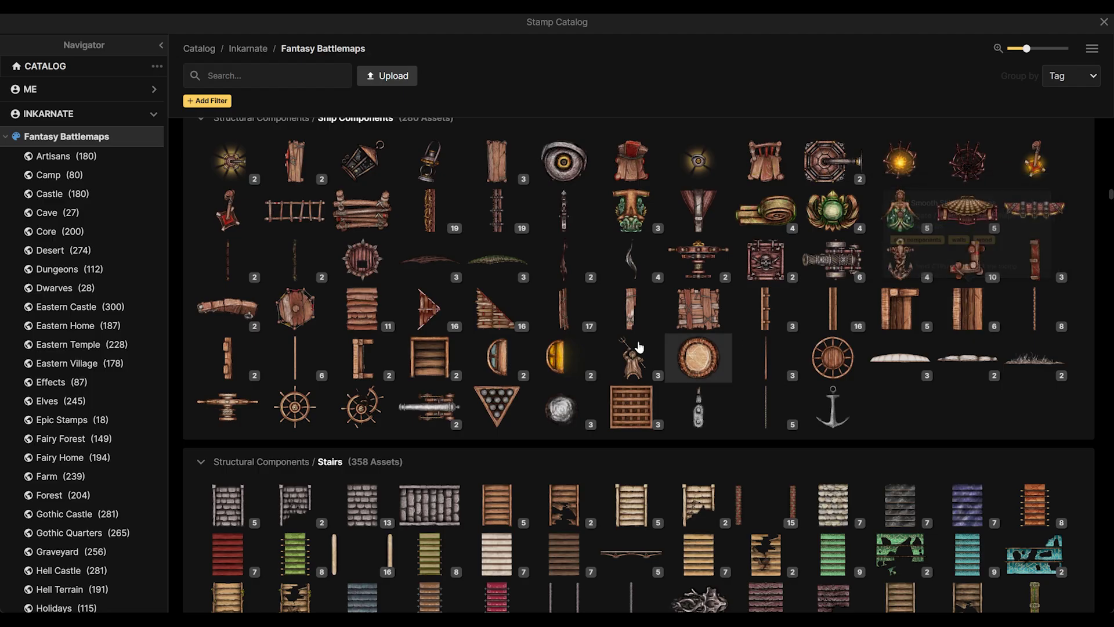
{"action": "scroll", "coordinate": [598, 328], "scroll_direction": "down", "scroll_amount": 3}
{"action": "scroll", "coordinate": [597, 334], "scroll_direction": "down", "scroll_amount": 8}
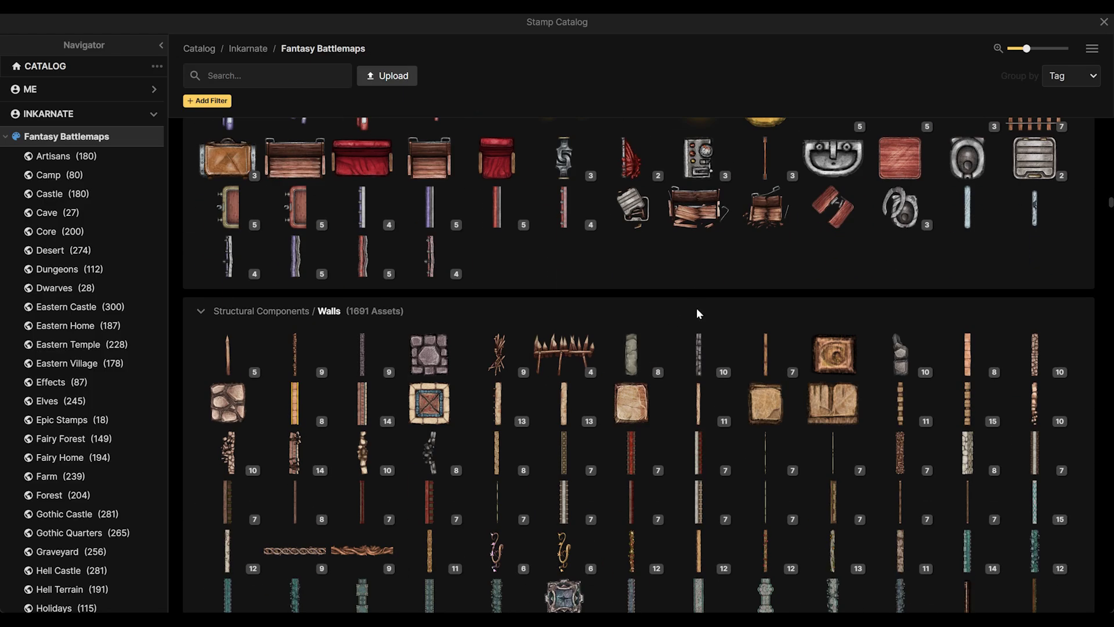
{"action": "scroll", "coordinate": [697, 313], "scroll_direction": "up", "scroll_amount": 1}
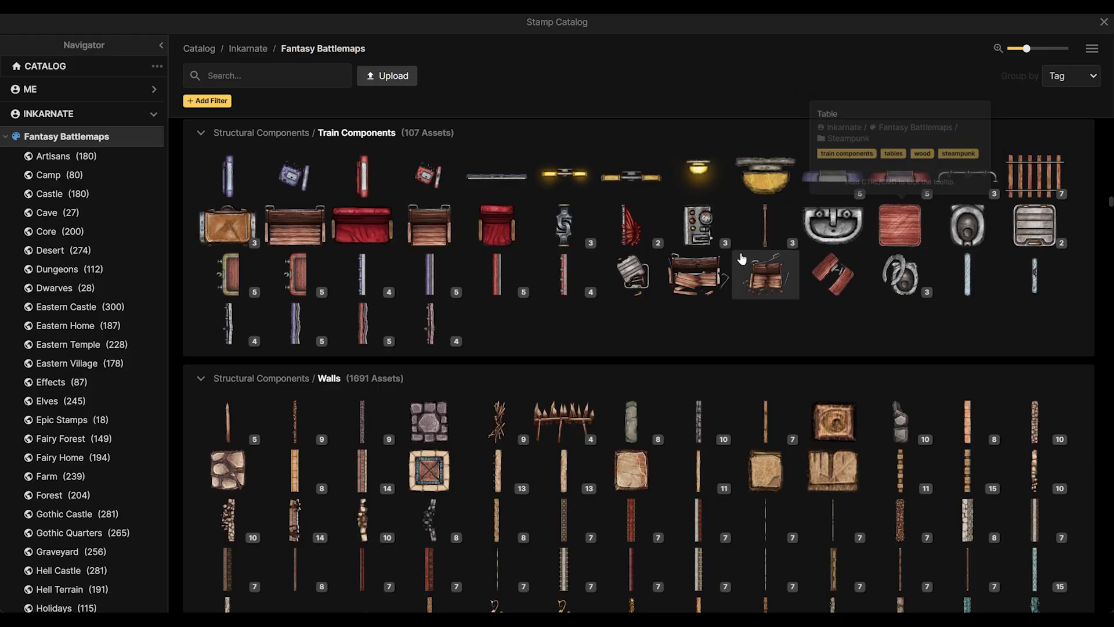
{"action": "scroll", "coordinate": [633, 273], "scroll_direction": "up", "scroll_amount": 1}
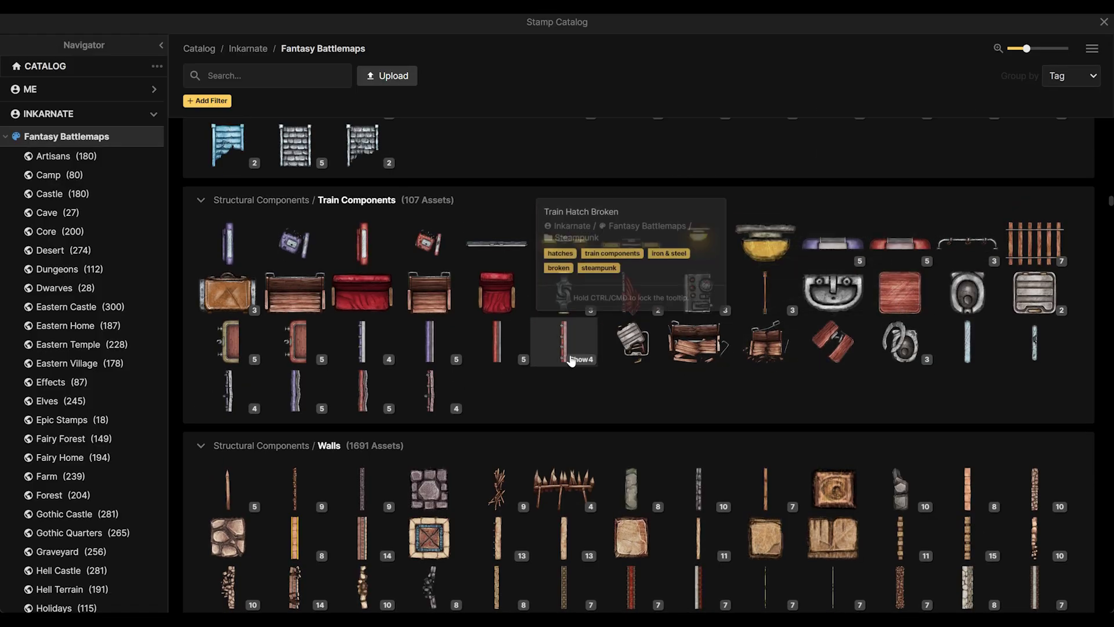
{"action": "scroll", "coordinate": [762, 337], "scroll_direction": "up", "scroll_amount": 1}
{"action": "scroll", "coordinate": [894, 335], "scroll_direction": "down", "scroll_amount": 10}
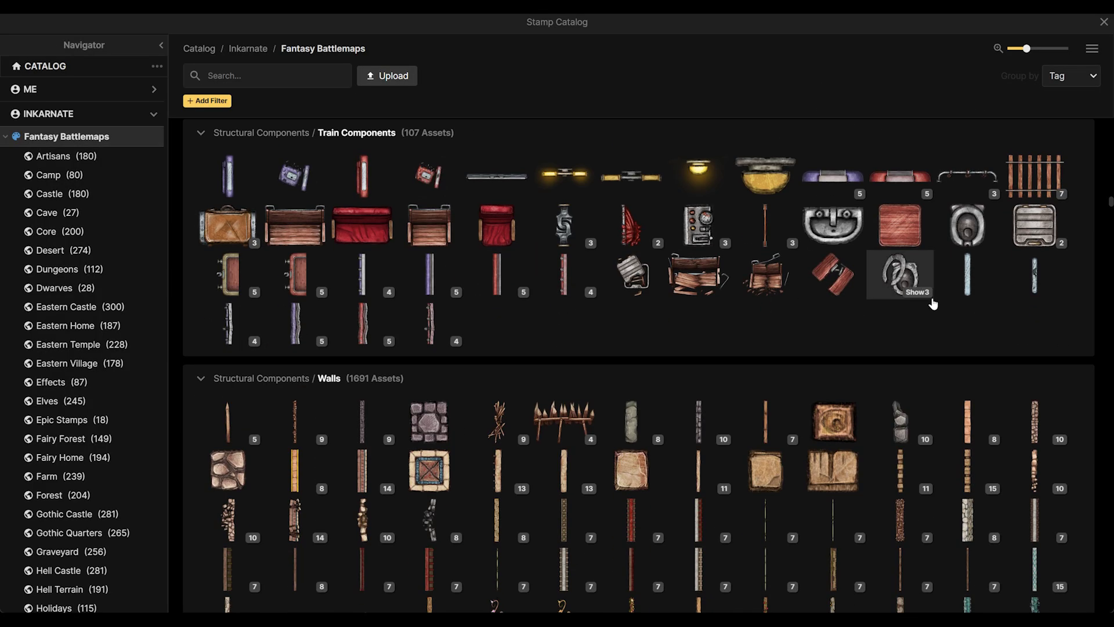
{"action": "scroll", "coordinate": [661, 331], "scroll_direction": "down", "scroll_amount": 8}
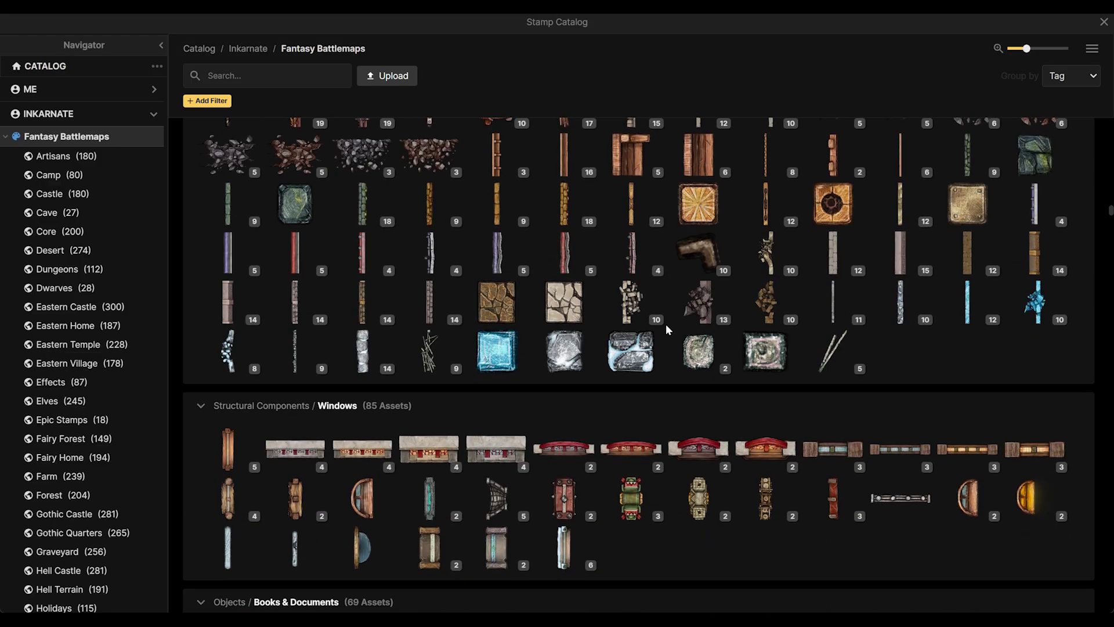
Compare the Books & Documents stamps with the bags, barrels, baskets, chests and crates in the container categories
{"action": "scroll", "coordinate": [610, 304], "scroll_direction": "down", "scroll_amount": 2}
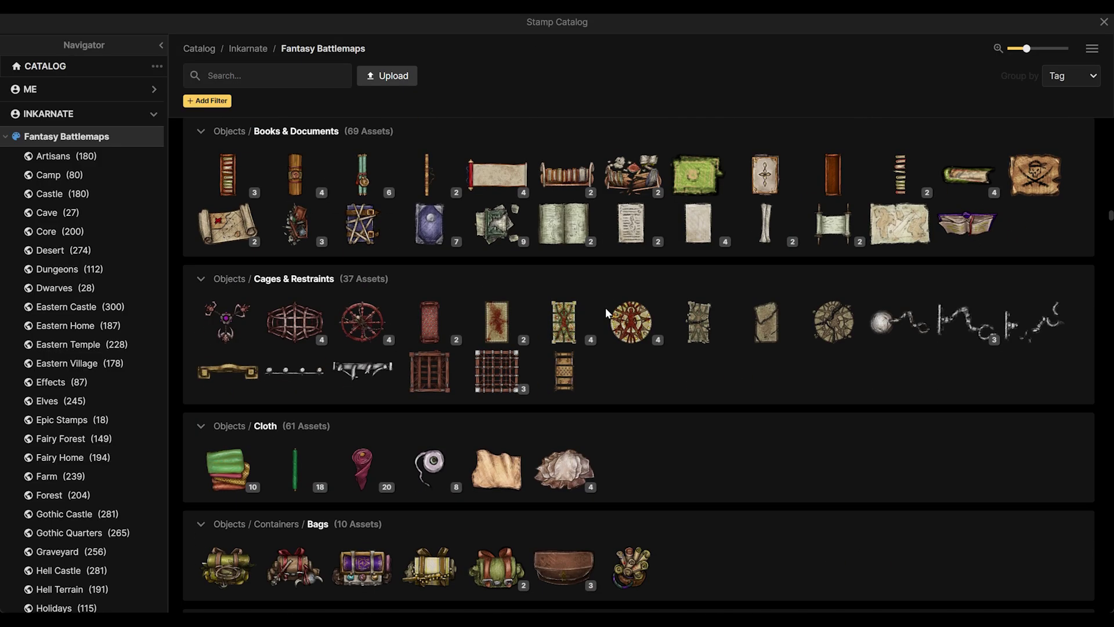
{"action": "mouse_move", "coordinate": [826, 195]}
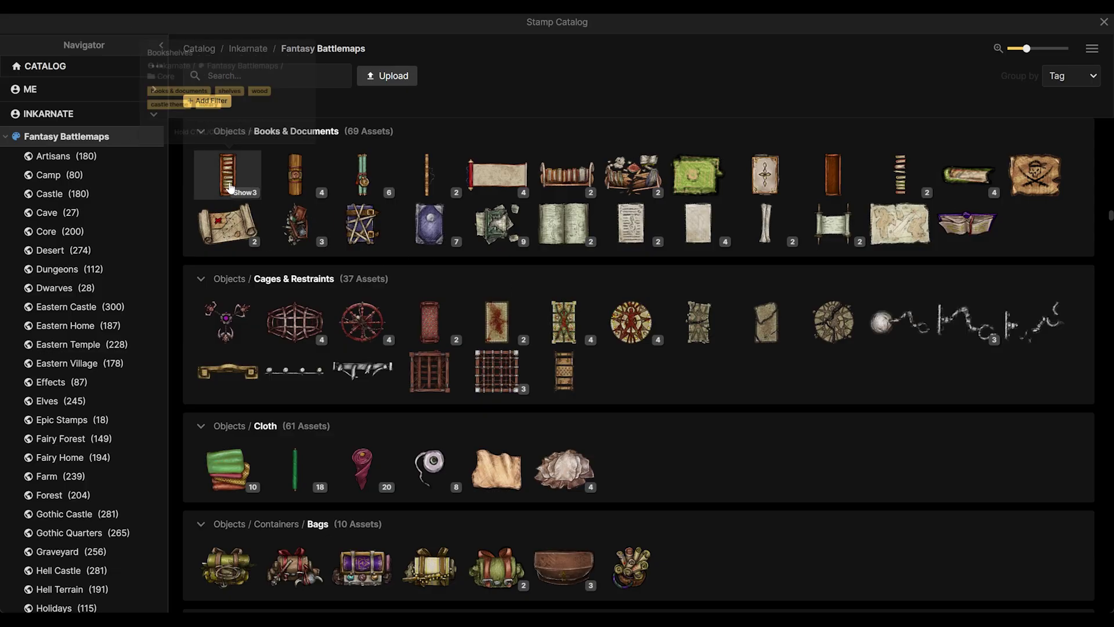
{"action": "scroll", "coordinate": [677, 395], "scroll_direction": "down", "scroll_amount": 4}
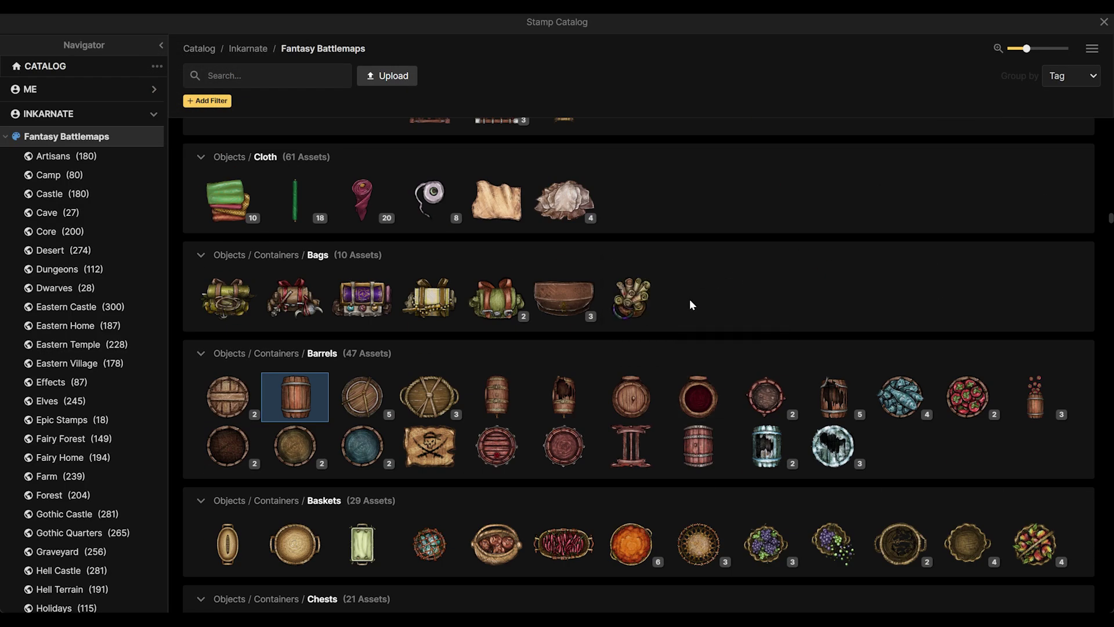
{"action": "scroll", "coordinate": [674, 323], "scroll_direction": "down", "scroll_amount": 3}
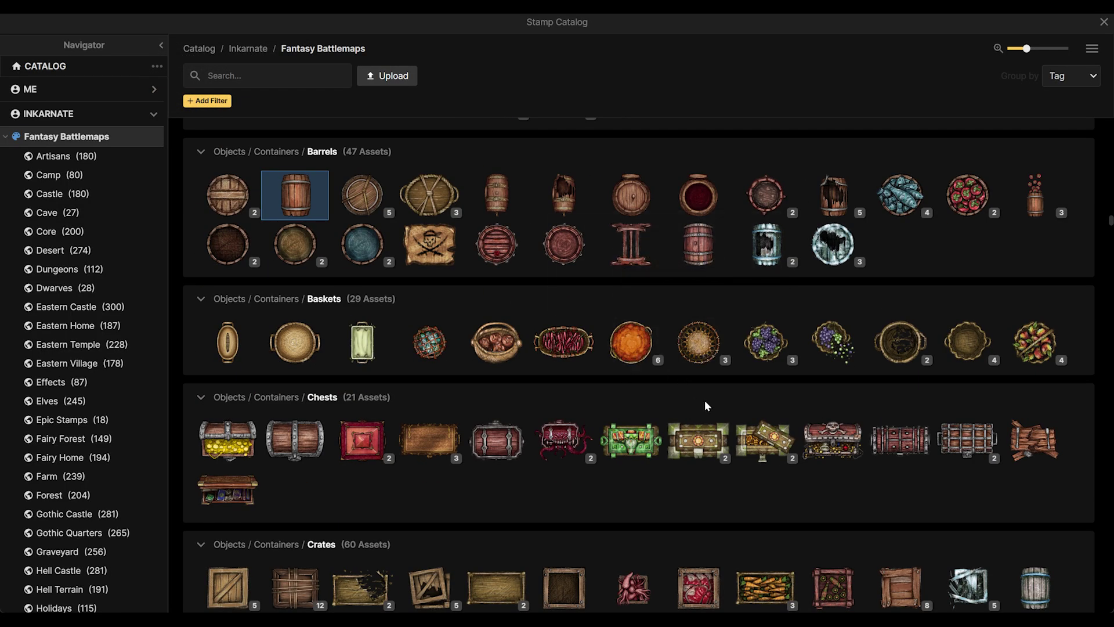
{"action": "scroll", "coordinate": [755, 399], "scroll_direction": "down", "scroll_amount": 3}
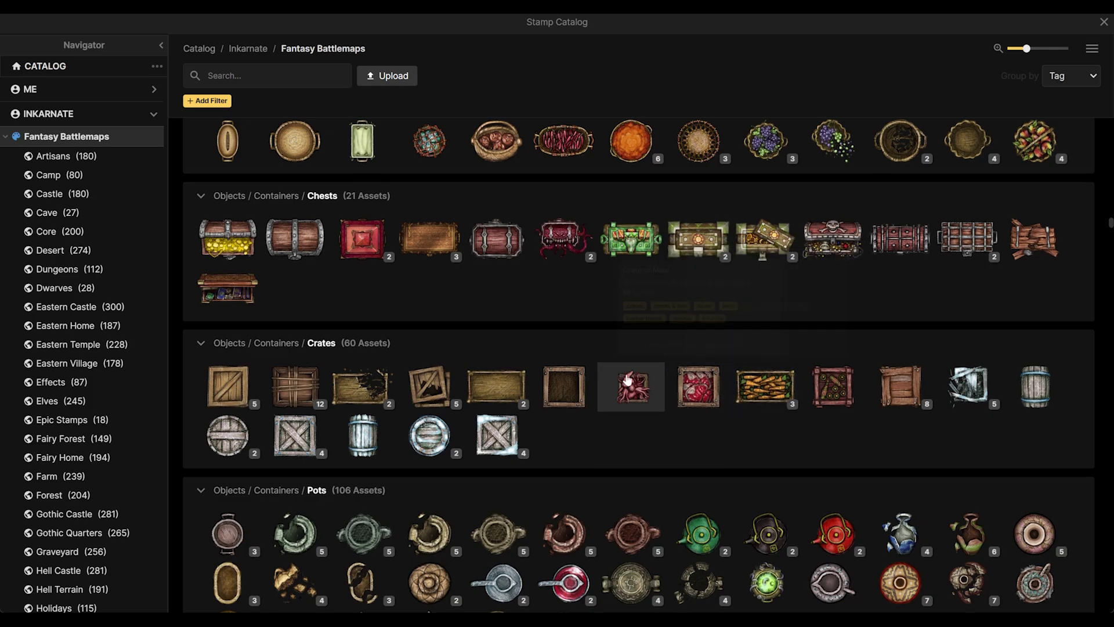
{"action": "scroll", "coordinate": [274, 254], "scroll_direction": "up", "scroll_amount": 7}
{"action": "scroll", "coordinate": [275, 260], "scroll_direction": "up", "scroll_amount": 4}
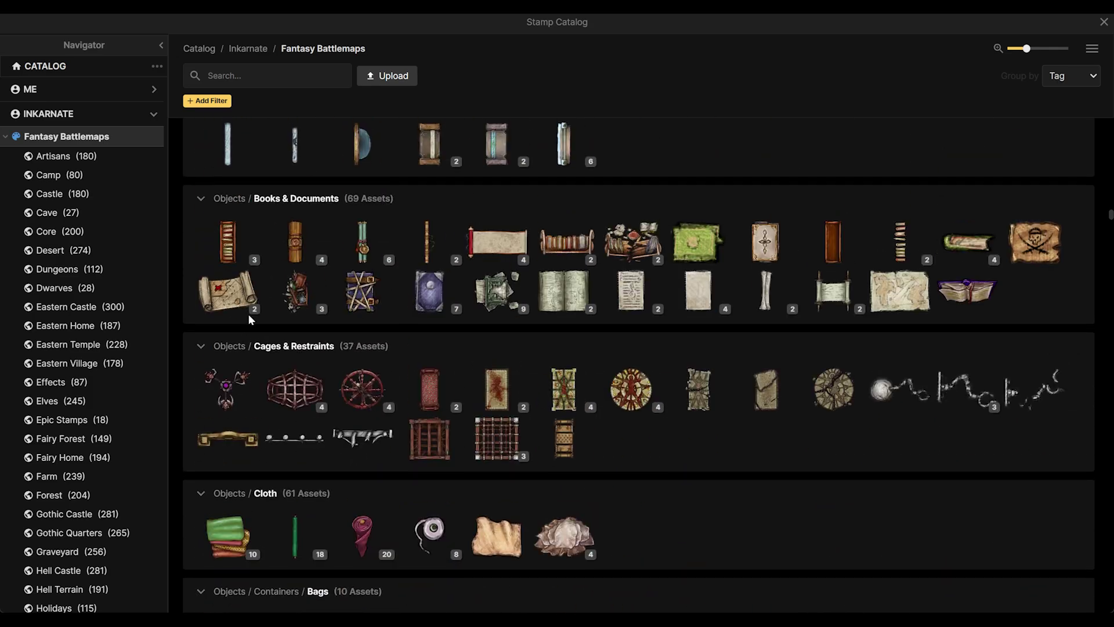
Choose the Bookshelf stamp from Books & Documents and place two upright bookshelves in the room left of the narrow passage, near its upper wall
{"action": "left_click", "coordinate": [232, 247]}
{"action": "left_click_drag", "start_coordinate": [244, 276], "coordinate": [469, 276]}
{"action": "left_click", "coordinate": [399, 286]}
{"action": "left_click", "coordinate": [329, 297]}
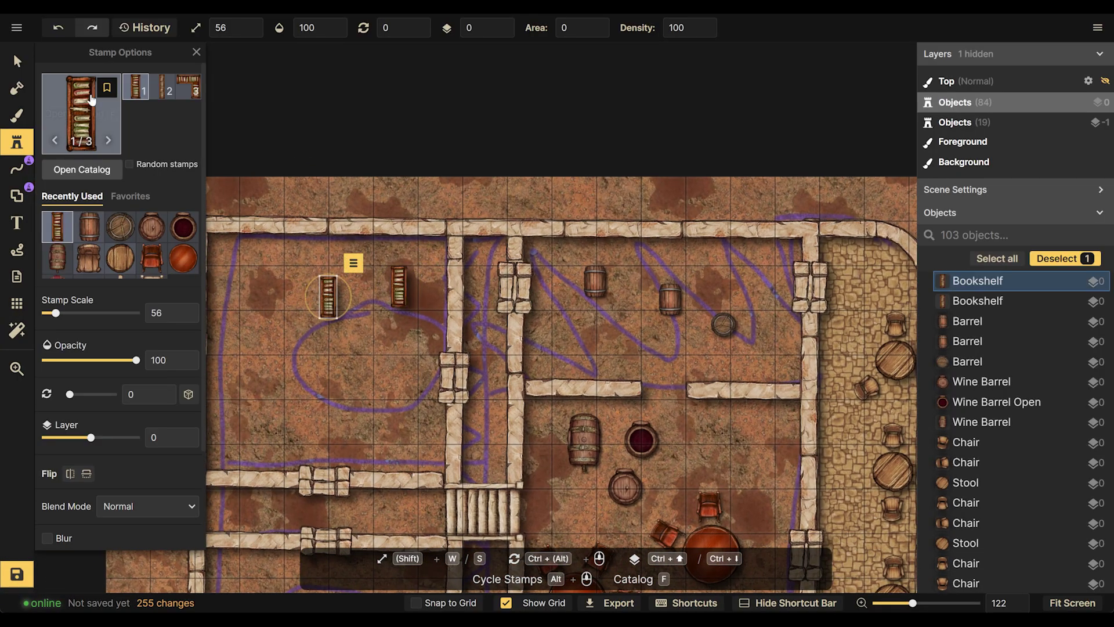
Reopen the stamp catalog and examine the container and decor categories, including pots, curtains, rugs, statues and trophies
{"action": "left_click", "coordinate": [93, 93]}
{"action": "scroll", "coordinate": [751, 417], "scroll_direction": "down", "scroll_amount": 3}
{"action": "scroll", "coordinate": [748, 395], "scroll_direction": "up", "scroll_amount": 3}
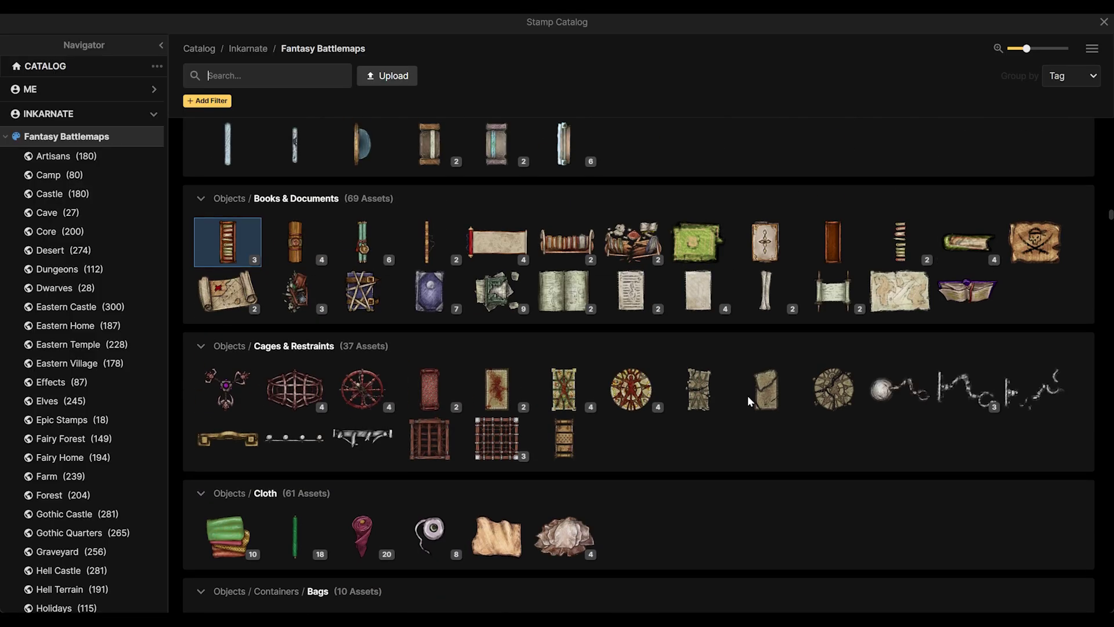
{"action": "scroll", "coordinate": [810, 419], "scroll_direction": "down", "scroll_amount": 1}
{"action": "scroll", "coordinate": [810, 419], "scroll_direction": "down", "scroll_amount": 8}
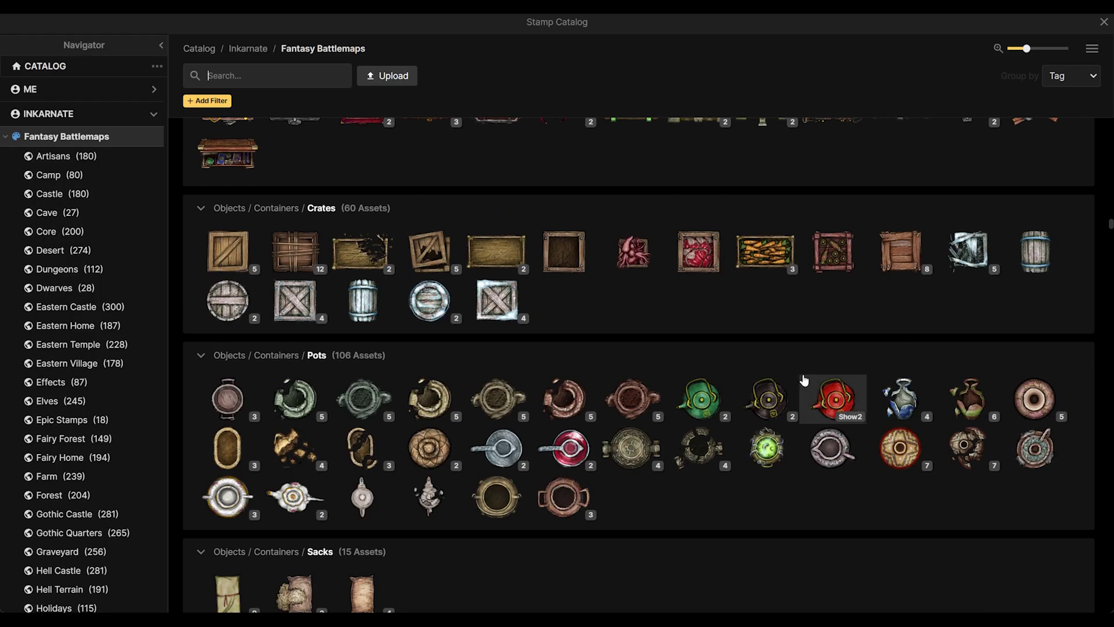
{"action": "scroll", "coordinate": [615, 304], "scroll_direction": "down", "scroll_amount": 7}
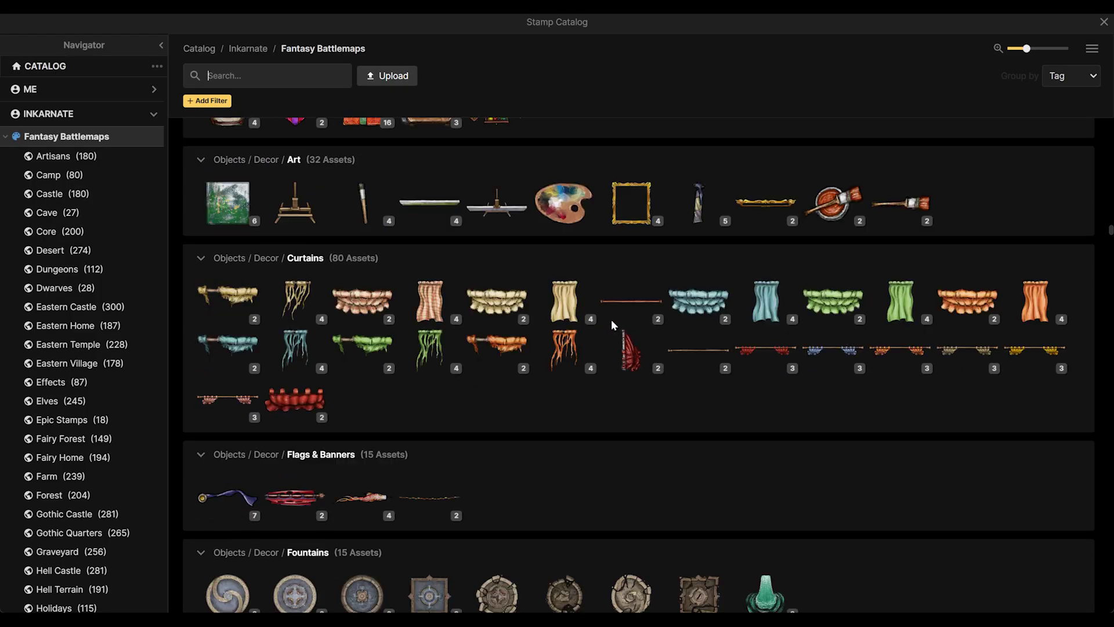
{"action": "scroll", "coordinate": [676, 317], "scroll_direction": "down", "scroll_amount": 4}
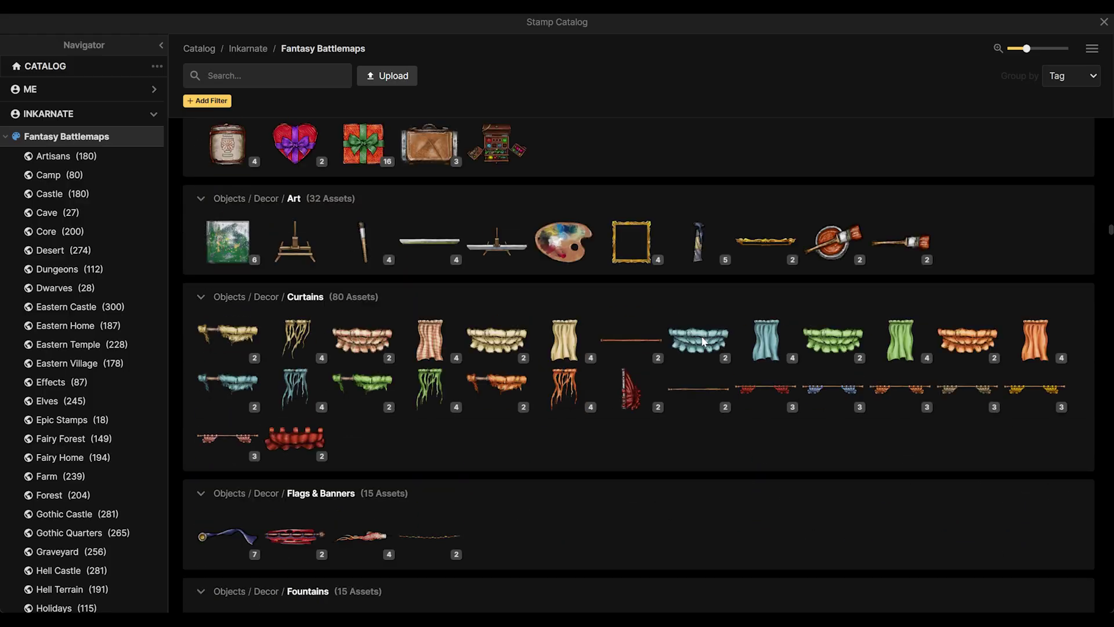
{"action": "scroll", "coordinate": [702, 339], "scroll_direction": "down", "scroll_amount": 8}
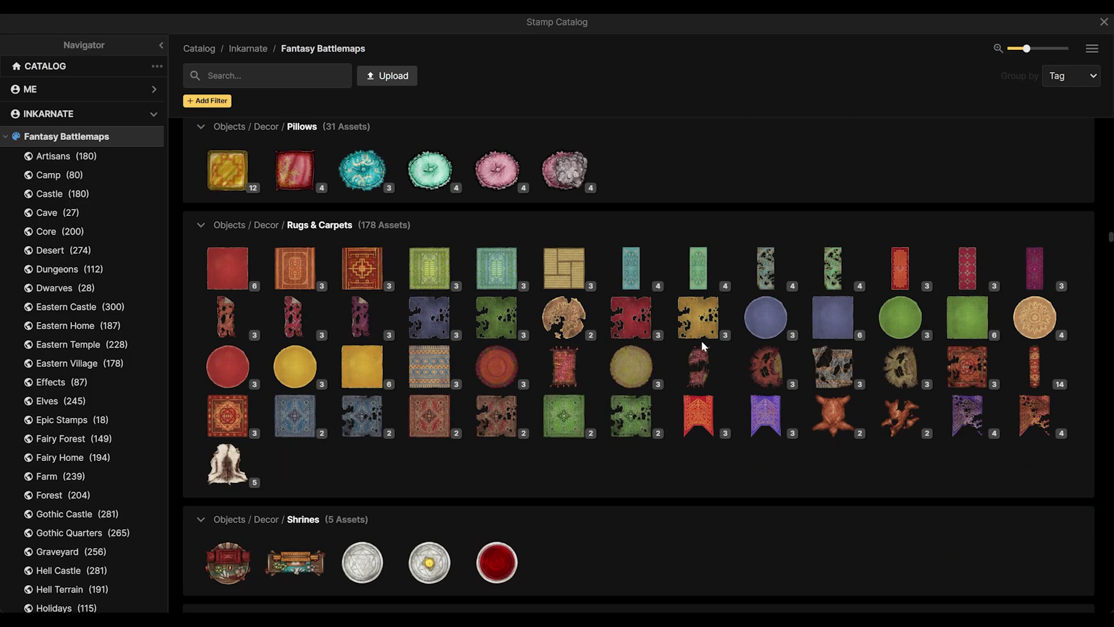
{"action": "scroll", "coordinate": [754, 383], "scroll_direction": "down", "scroll_amount": 7}
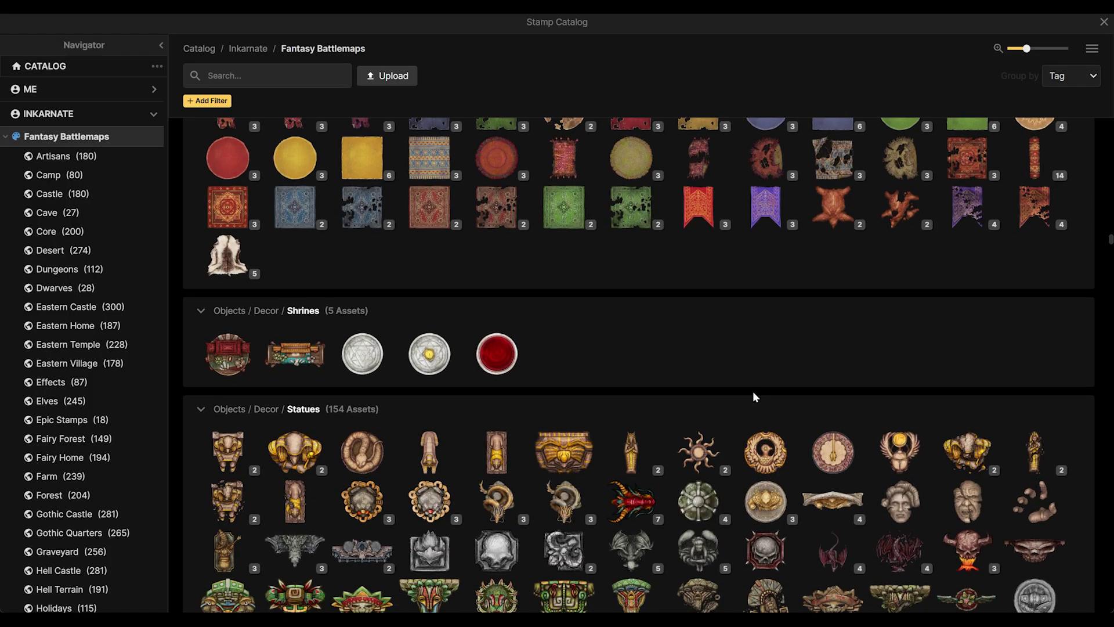
{"action": "scroll", "coordinate": [667, 354], "scroll_direction": "down", "scroll_amount": 8}
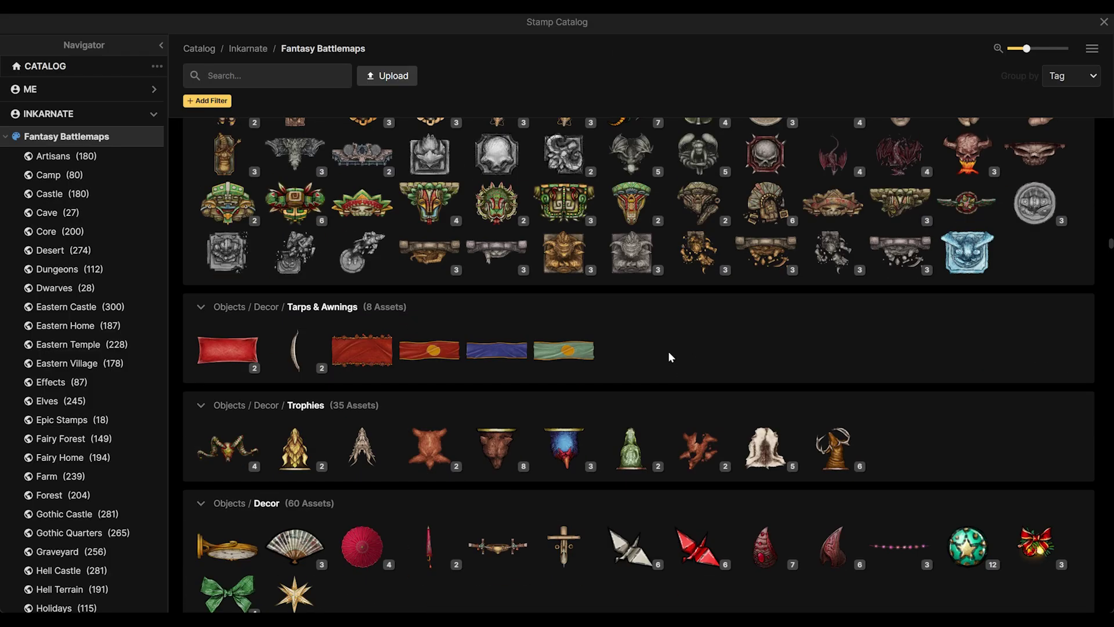
Examine the devices, food and furniture stamp categories, from traps and dishes through beds, benches, cabinets, chairs and couches
{"action": "scroll", "coordinate": [667, 364], "scroll_direction": "down", "scroll_amount": 9}
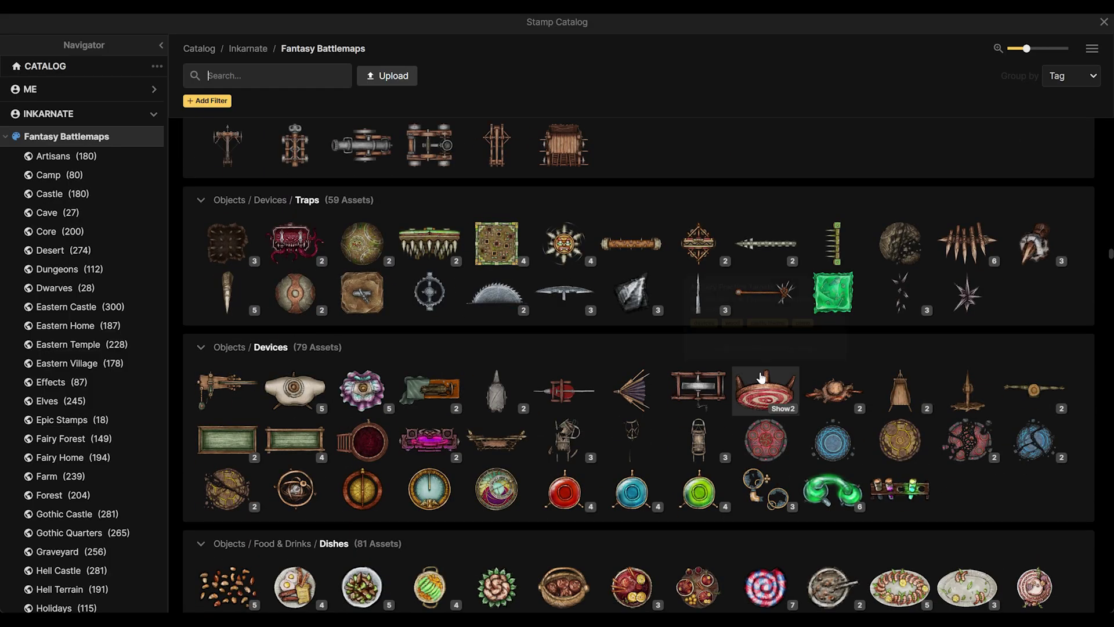
{"action": "scroll", "coordinate": [610, 380], "scroll_direction": "down", "scroll_amount": 4}
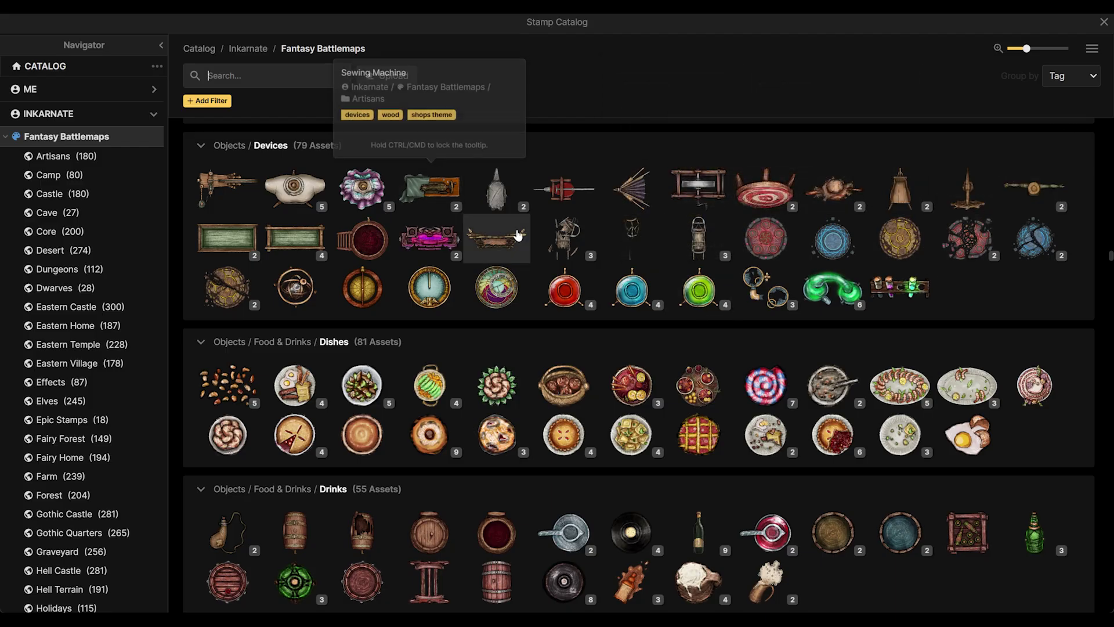
{"action": "scroll", "coordinate": [671, 324], "scroll_direction": "down", "scroll_amount": 4}
{"action": "scroll", "coordinate": [656, 337], "scroll_direction": "down", "scroll_amount": 15}
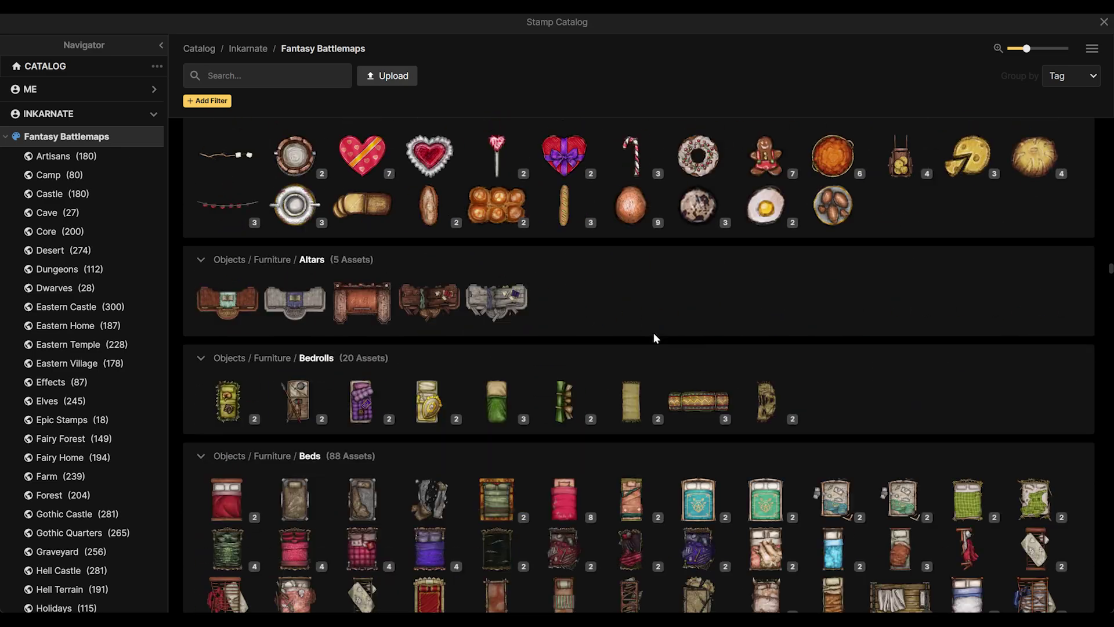
{"action": "scroll", "coordinate": [654, 332], "scroll_direction": "down", "scroll_amount": 6}
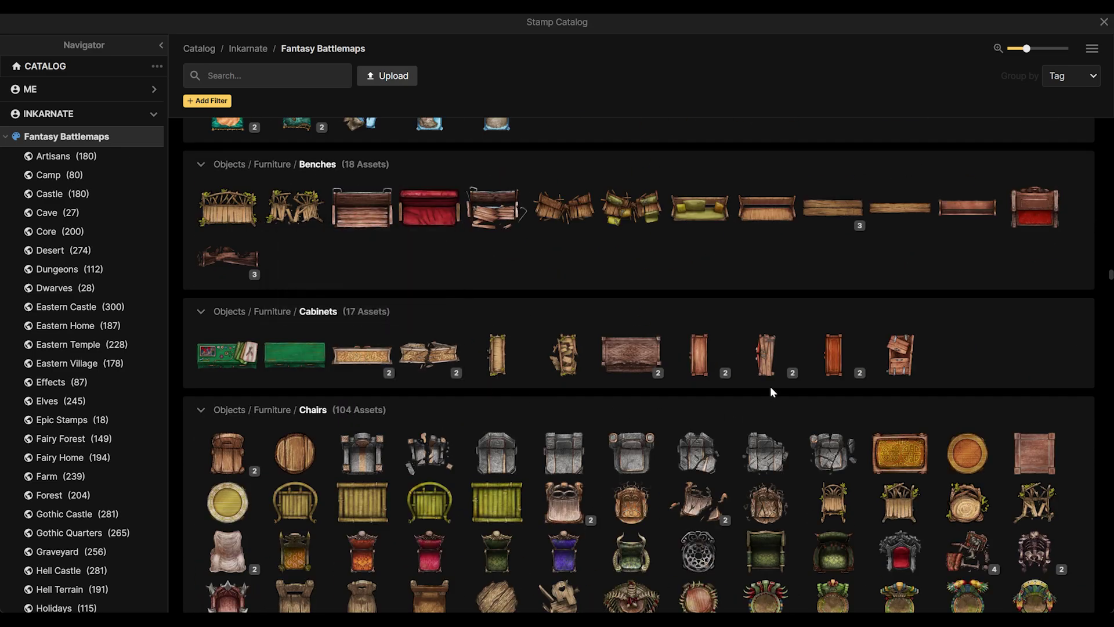
{"action": "scroll", "coordinate": [826, 365], "scroll_direction": "down", "scroll_amount": 5}
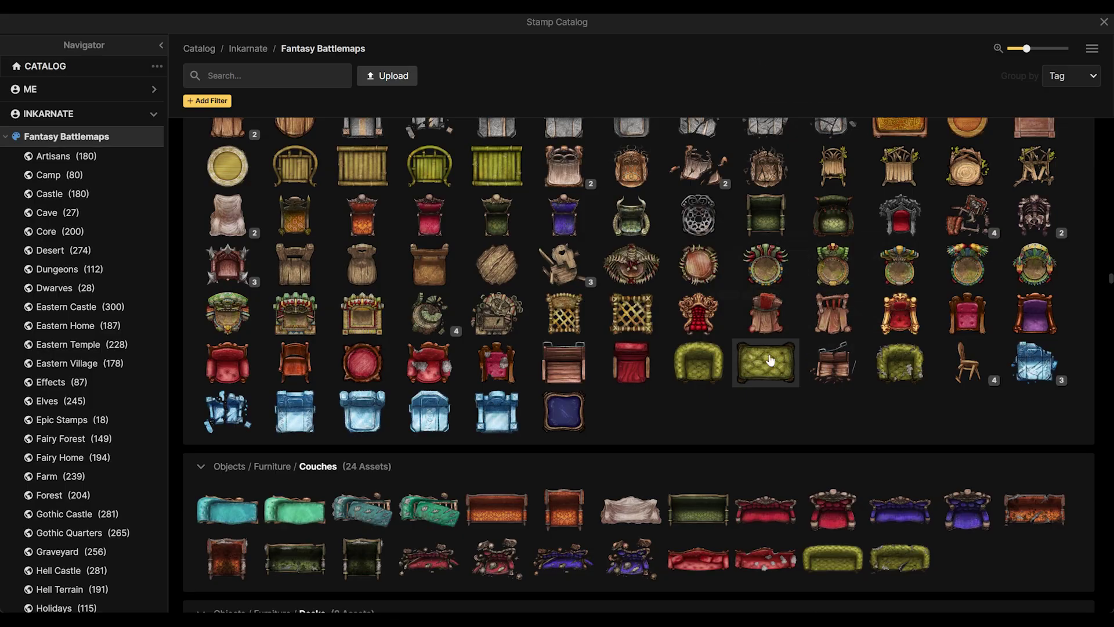
{"action": "scroll", "coordinate": [762, 361], "scroll_direction": "down", "scroll_amount": 3}
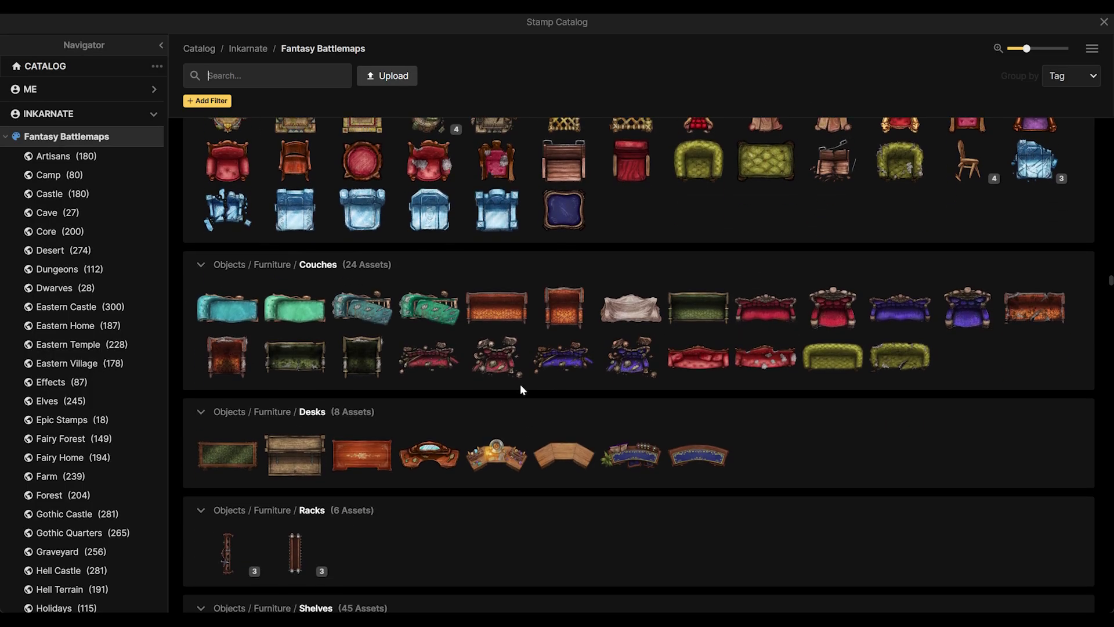
Choose the Fancy Couch stamp from Couches and place one beside the bookshelves in the upper-left room
{"action": "mouse_move", "coordinate": [847, 366]}
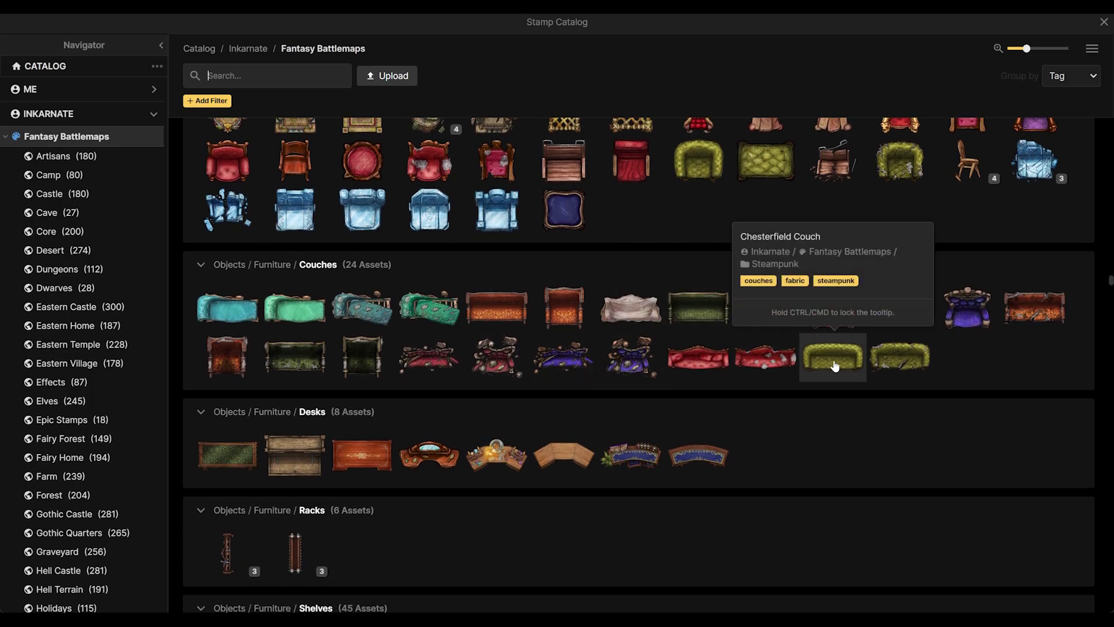
{"action": "left_click", "coordinate": [698, 357]}
{"action": "left_click", "coordinate": [263, 296]}
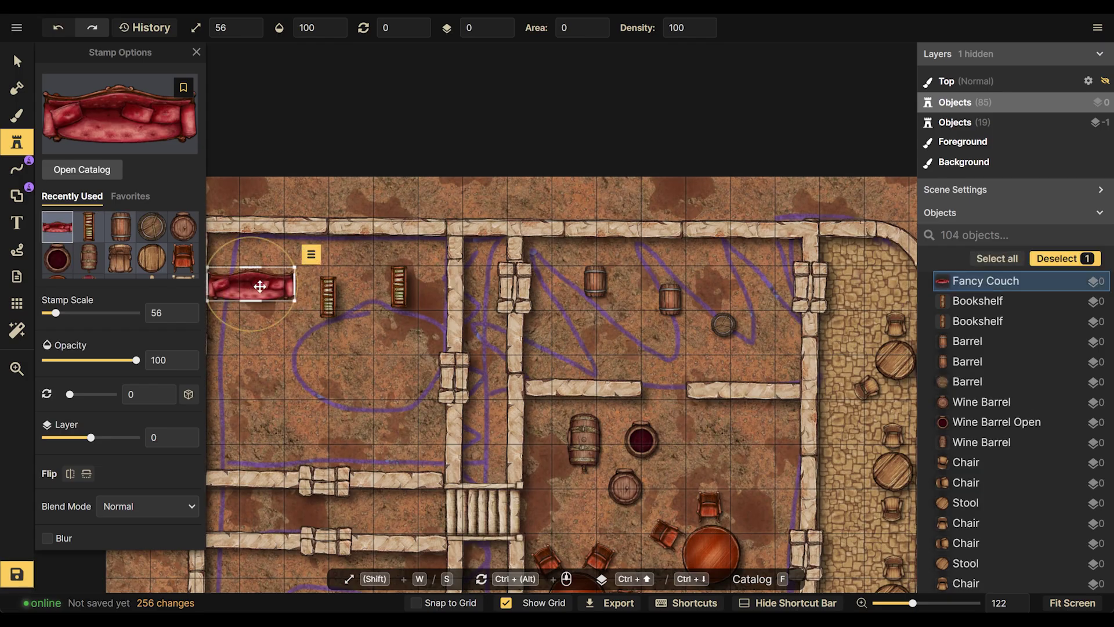
Choose the Chesterfield Couch stamp and place three green couches in the lower-left room
{"action": "left_click", "coordinate": [119, 114]}
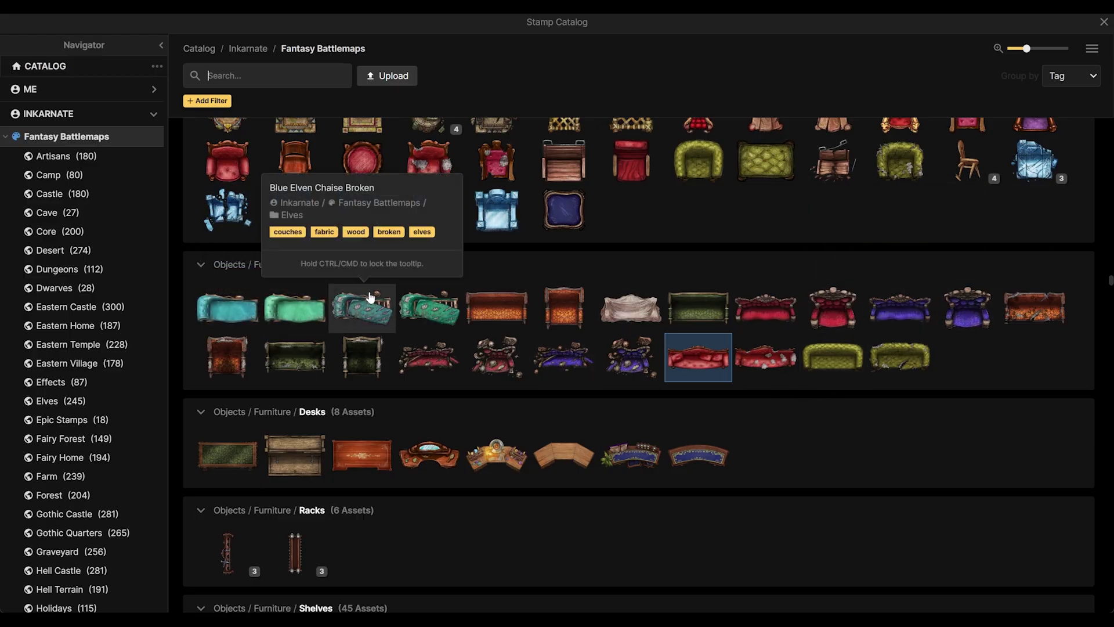
{"action": "left_click", "coordinate": [827, 371]}
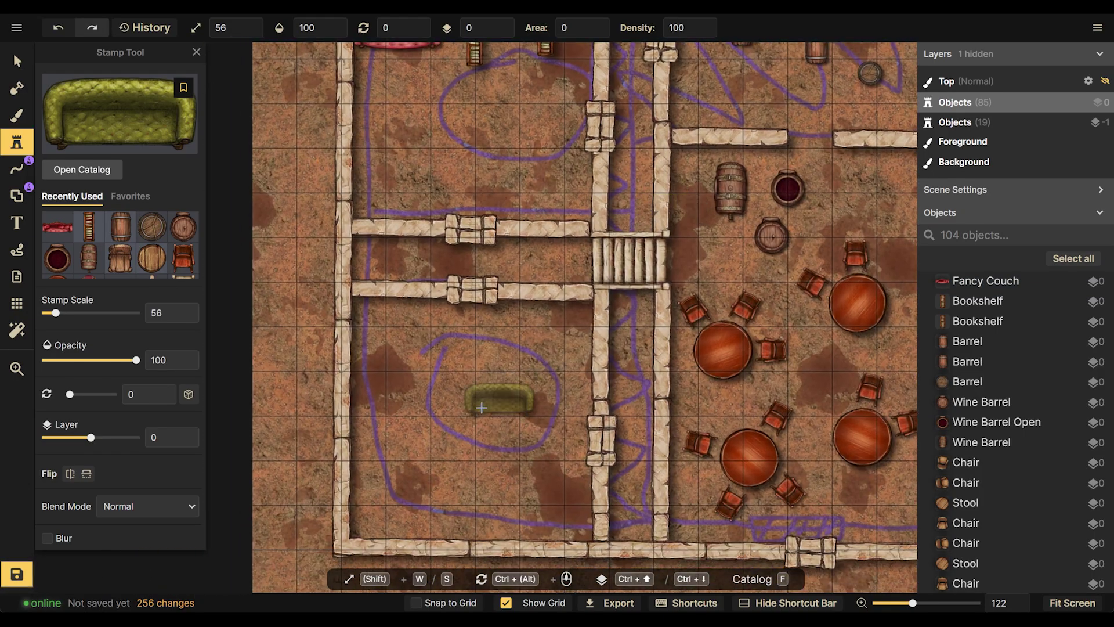
{"action": "left_click", "coordinate": [410, 418]}
{"action": "left_click", "coordinate": [416, 482]}
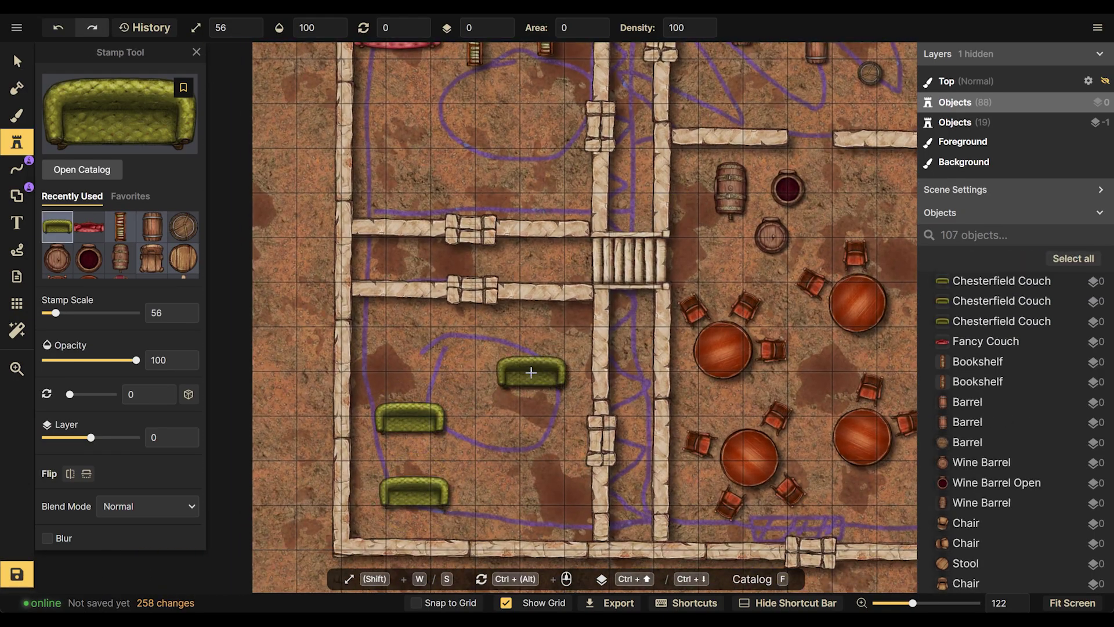
{"action": "left_click", "coordinate": [529, 374]}
Choose the reddish-brown Desk stamp from Desks and place two desks in the lower part of the upper-left room
{"action": "key", "text": "f"}
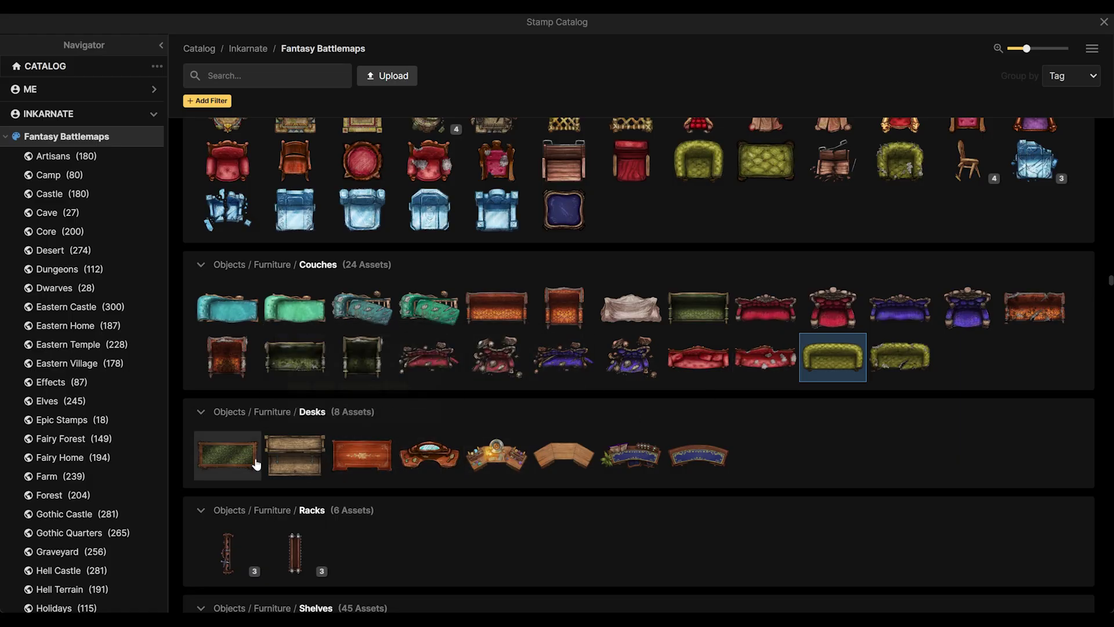
{"action": "mouse_move", "coordinate": [256, 463]}
{"action": "left_click", "coordinate": [362, 455]}
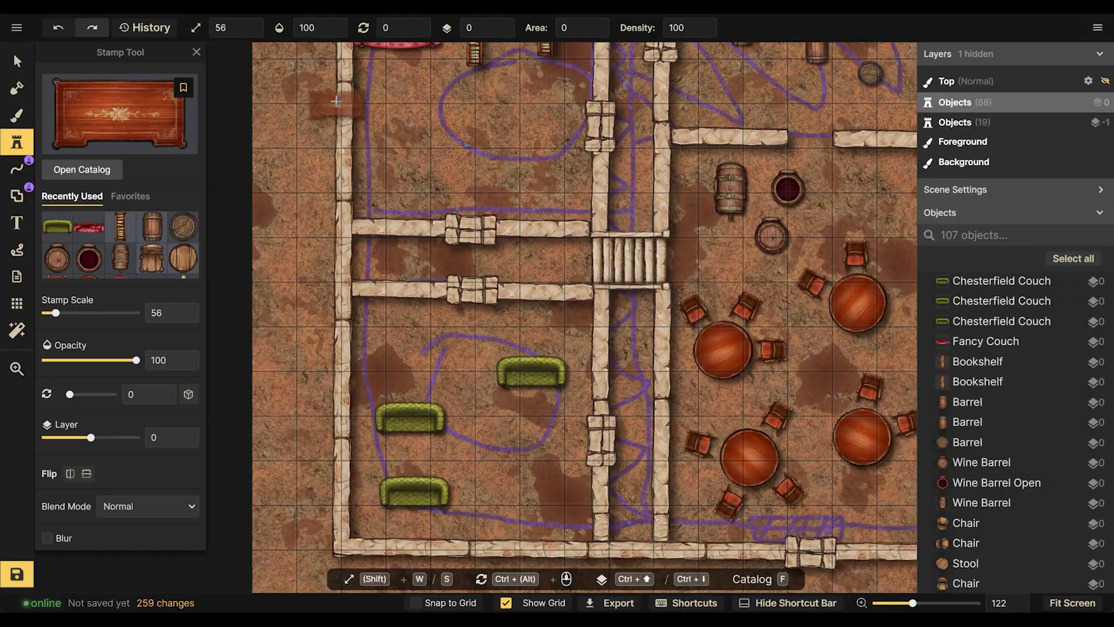
{"action": "left_click", "coordinate": [415, 146]}
{"action": "left_click", "coordinate": [540, 174]}
Reopen the stamp catalog at Fantasy Battlemaps and examine the plant, effect, cobblestone, stone and wood categories
{"action": "key", "text": "f"}
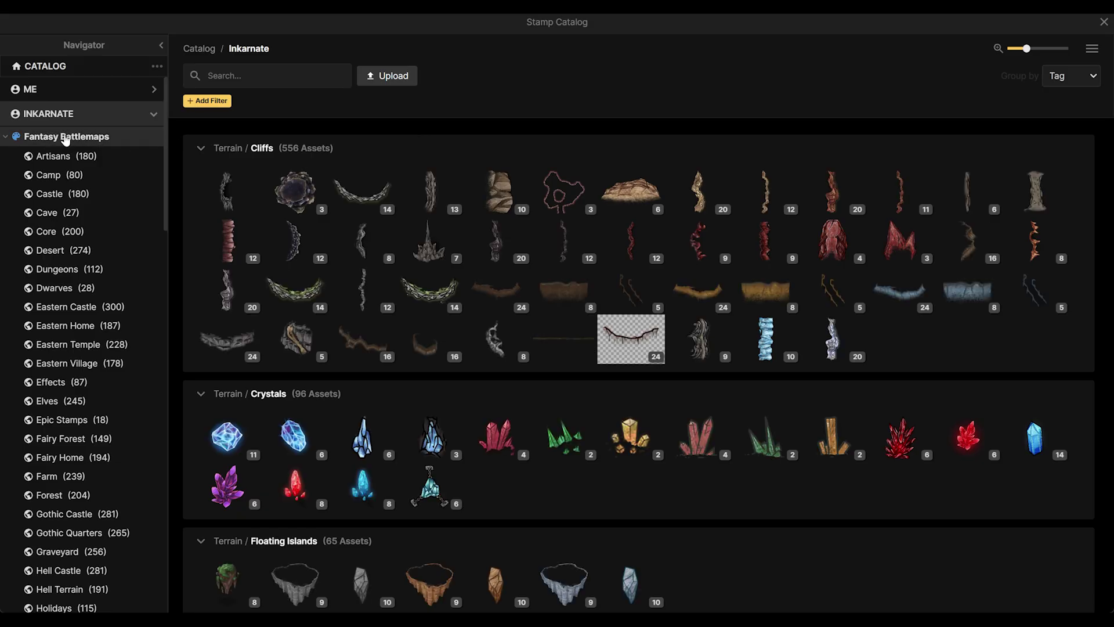
{"action": "left_click", "coordinate": [112, 146]}
{"action": "scroll", "coordinate": [729, 347], "scroll_direction": "down", "scroll_amount": 20}
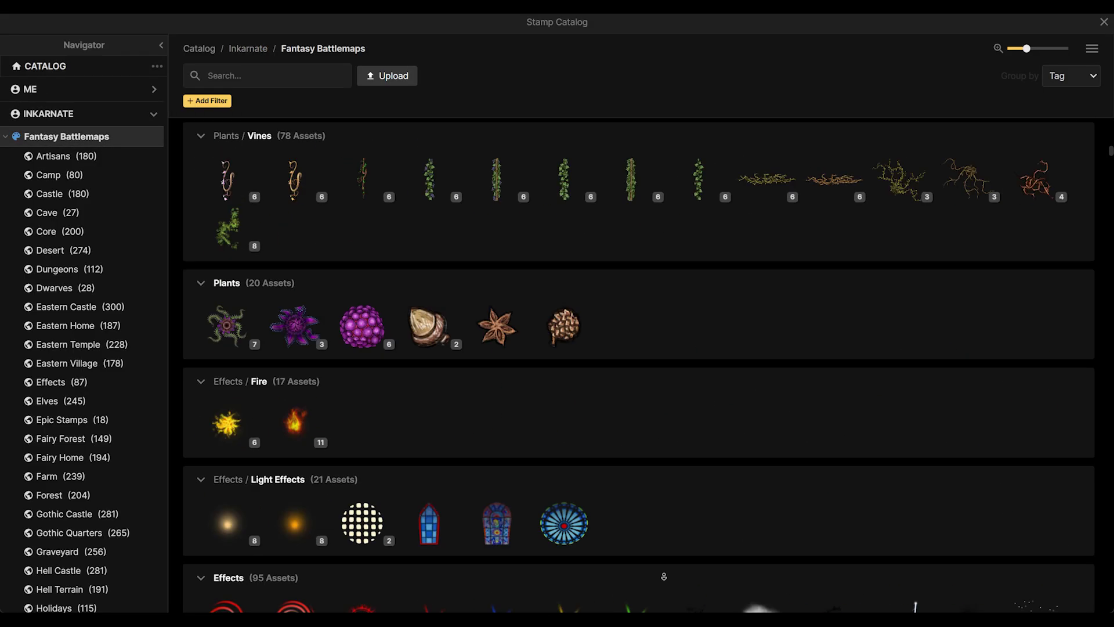
{"action": "scroll", "coordinate": [617, 361], "scroll_direction": "up", "scroll_amount": 20}
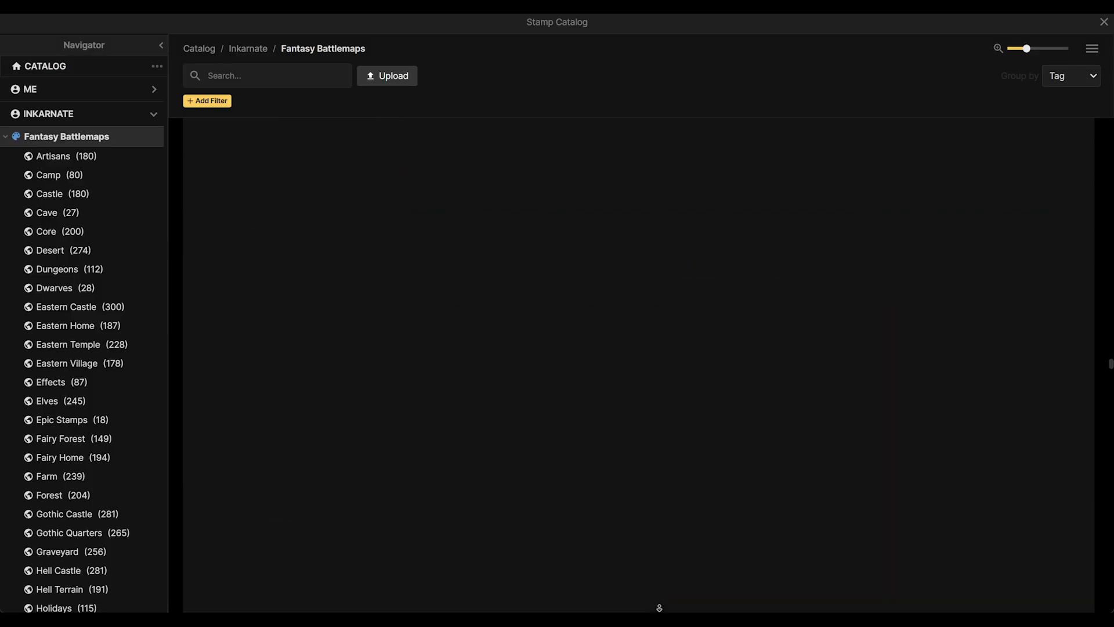
{"action": "scroll", "coordinate": [617, 361], "scroll_direction": "up", "scroll_amount": 15}
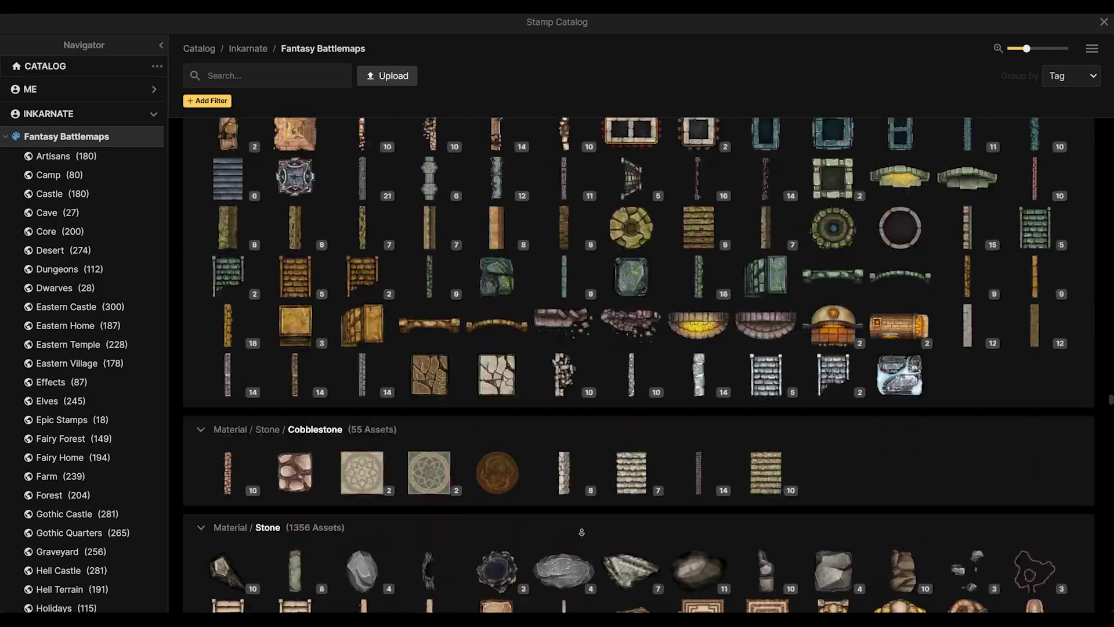
{"action": "scroll", "coordinate": [547, 383], "scroll_direction": "down", "scroll_amount": 10}
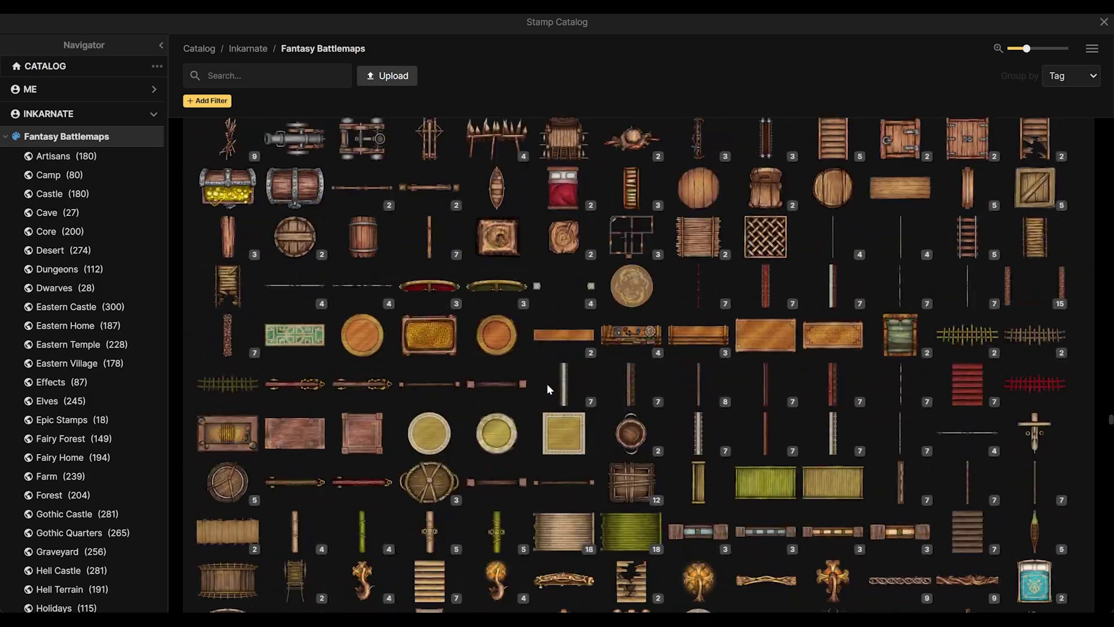
Compare the mahogany shelves and tables in the Wood category and choose the Mahogany Shelf stamp
{"action": "mouse_move", "coordinate": [636, 346]}
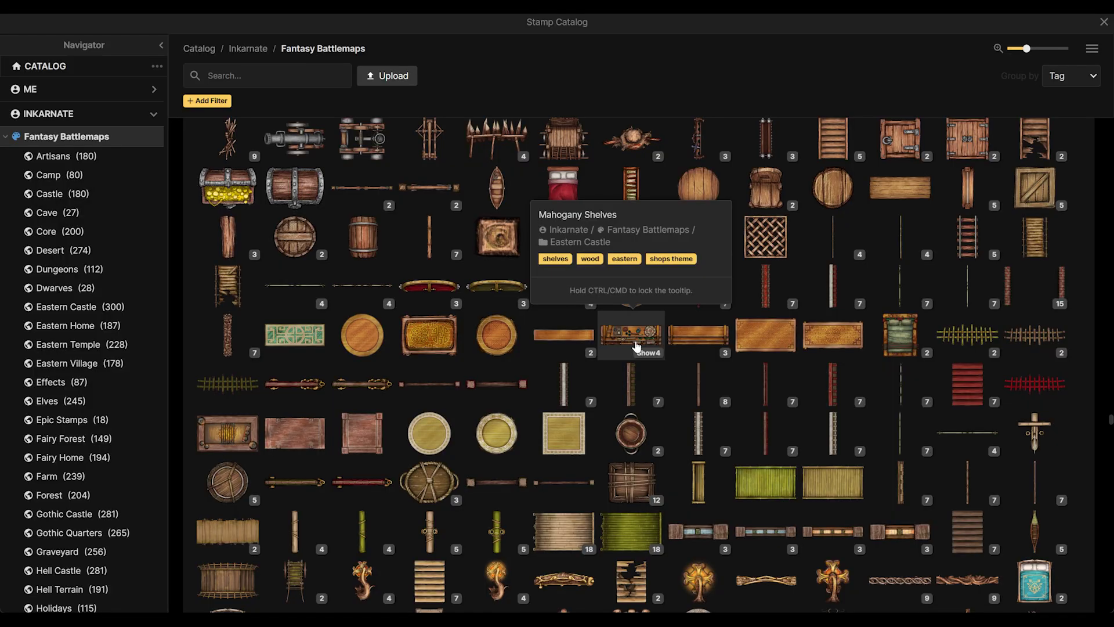
{"action": "scroll", "coordinate": [638, 348], "scroll_direction": "up", "scroll_amount": 2}
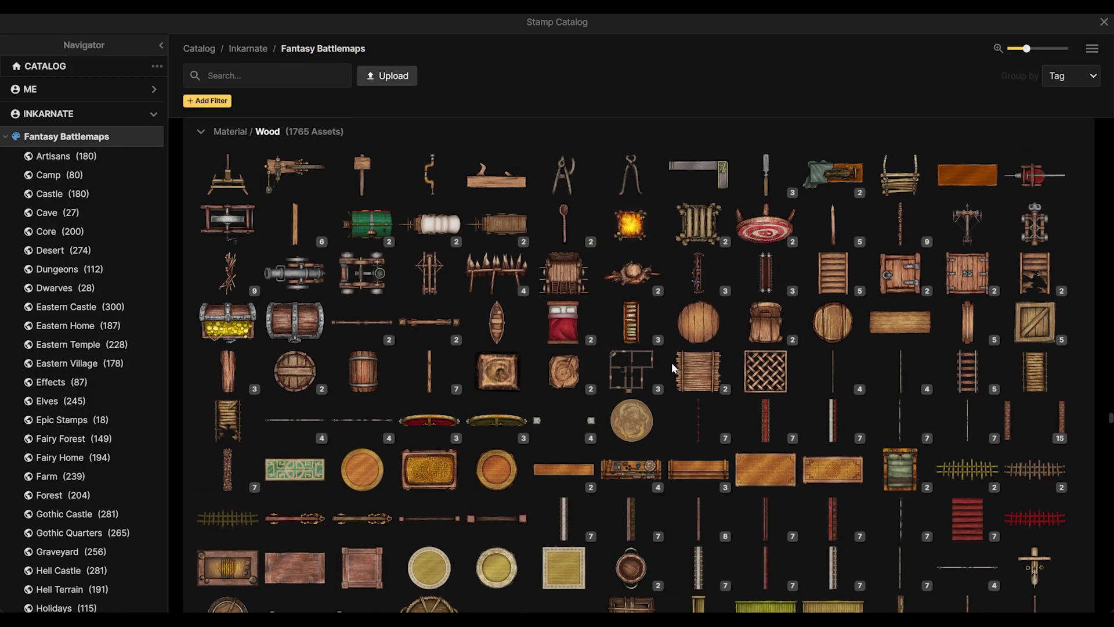
{"action": "mouse_move", "coordinate": [765, 470]}
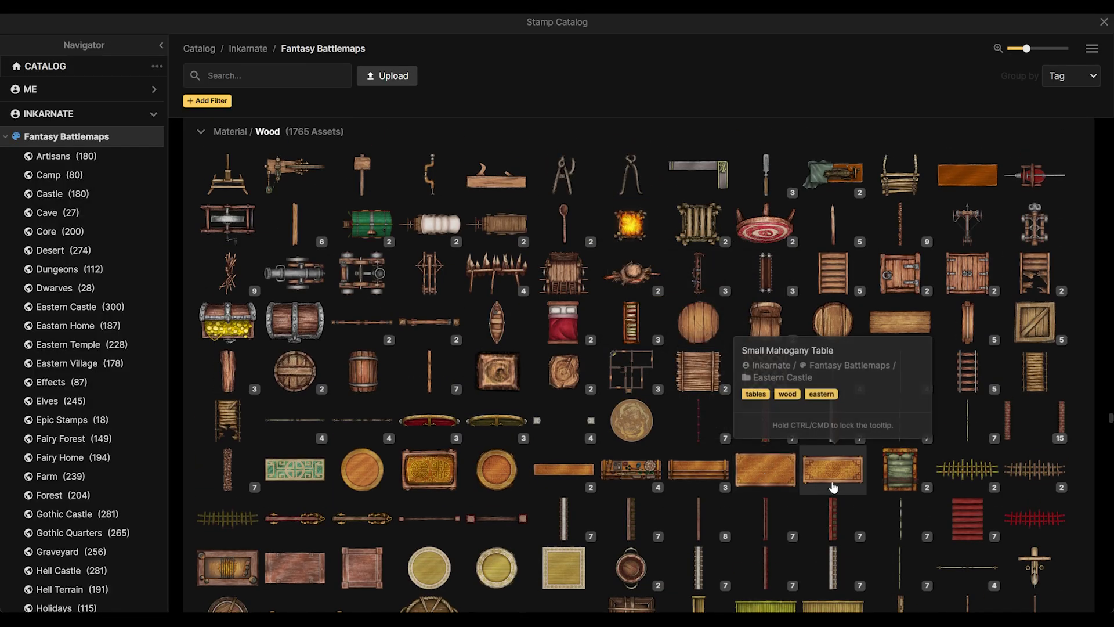
{"action": "mouse_move", "coordinate": [586, 475]}
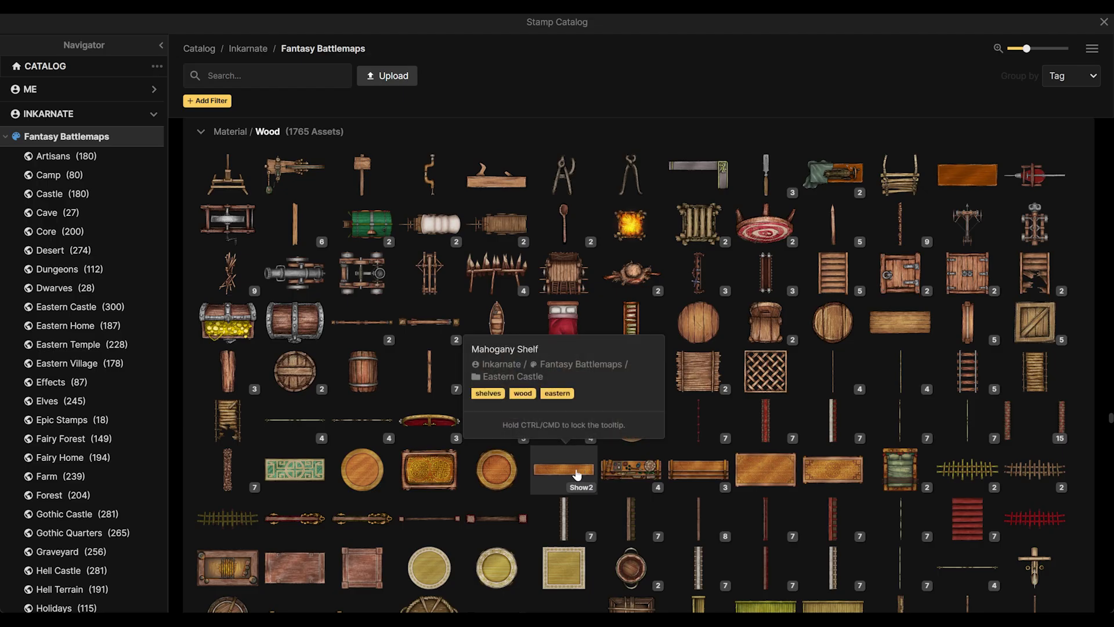
{"action": "scroll", "coordinate": [592, 418], "scroll_direction": "down", "scroll_amount": 4}
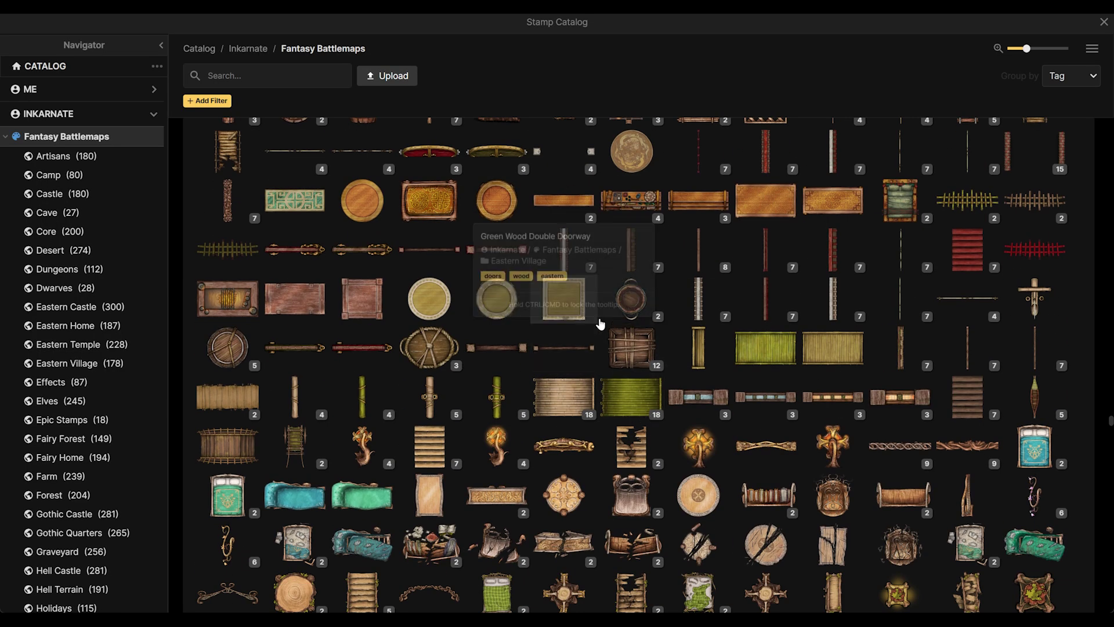
{"action": "scroll", "coordinate": [608, 294], "scroll_direction": "up", "scroll_amount": 3}
{"action": "mouse_move", "coordinate": [583, 413]}
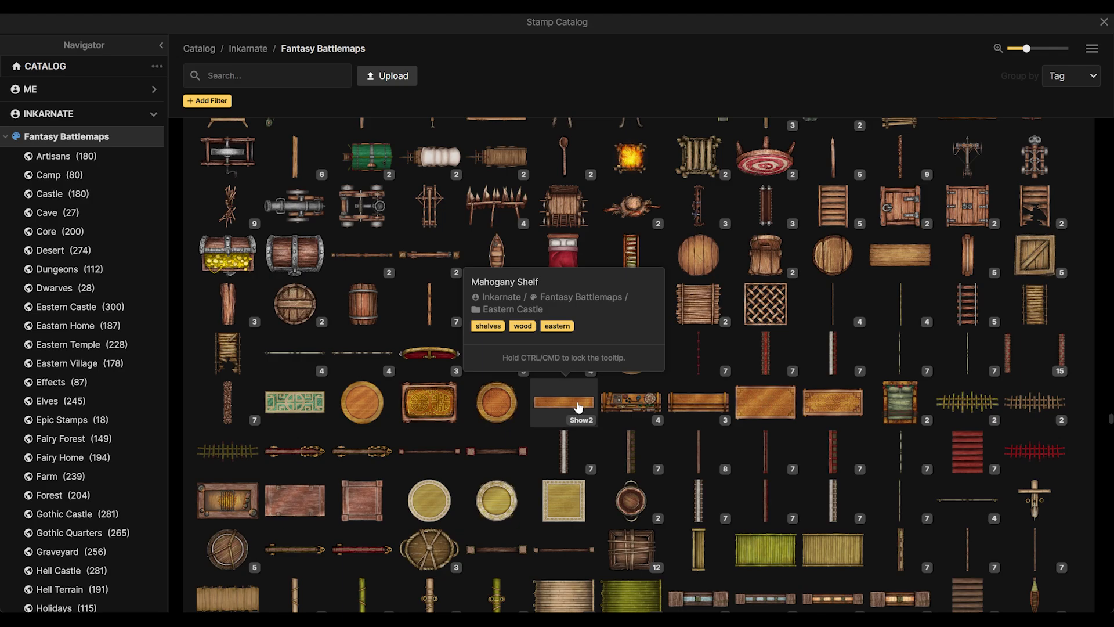
{"action": "left_click", "coordinate": [578, 407]}
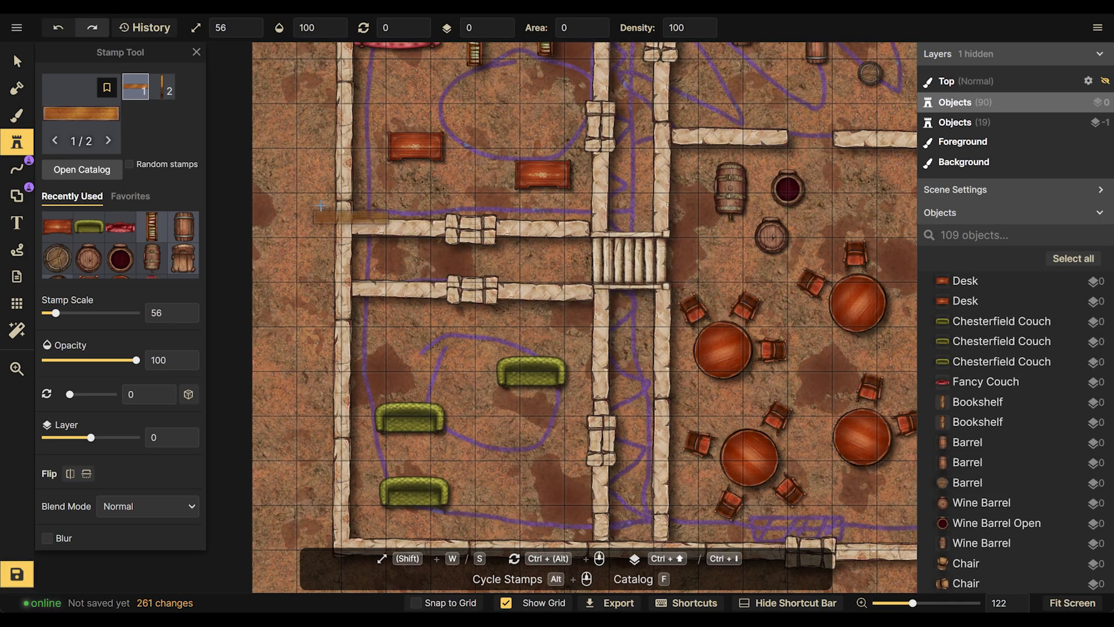
Choose the Long Fancy Table stamp from the Wood category and place it in the tavern room between the barrels and the right wall
{"action": "key", "text": "f"}
{"action": "scroll", "coordinate": [694, 387], "scroll_direction": "down", "scroll_amount": 10}
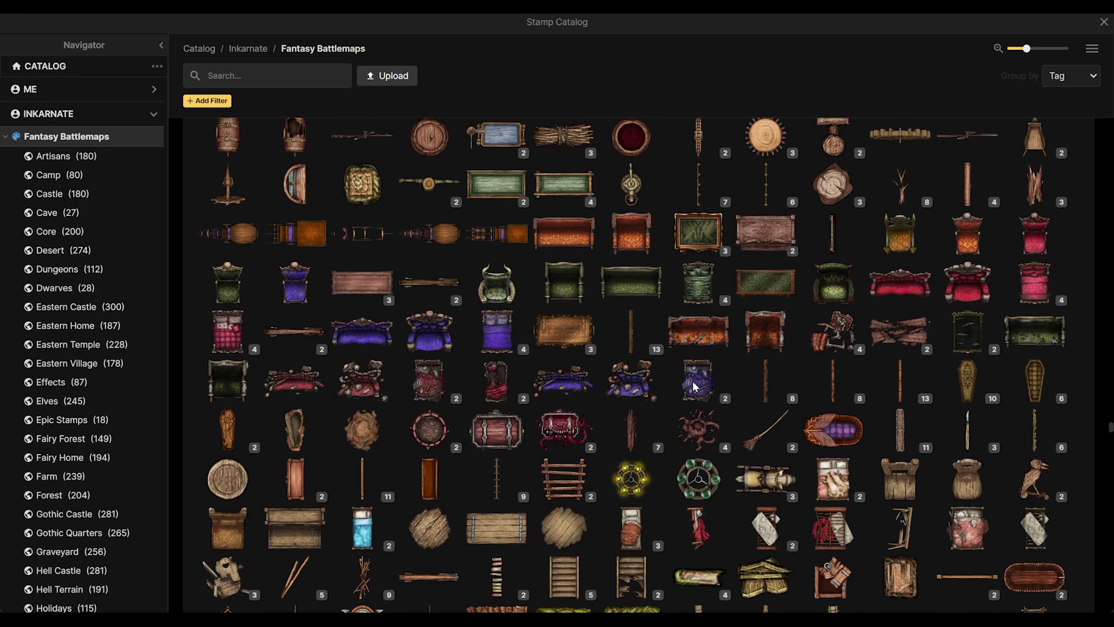
{"action": "scroll", "coordinate": [695, 387], "scroll_direction": "down", "scroll_amount": 10}
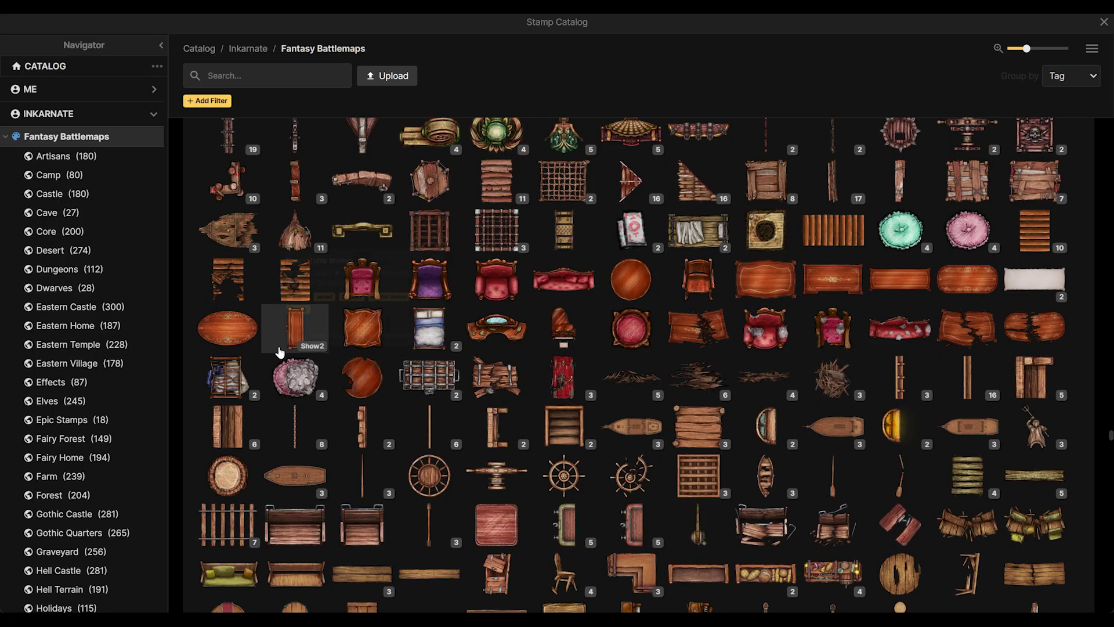
{"action": "left_click", "coordinate": [898, 284]}
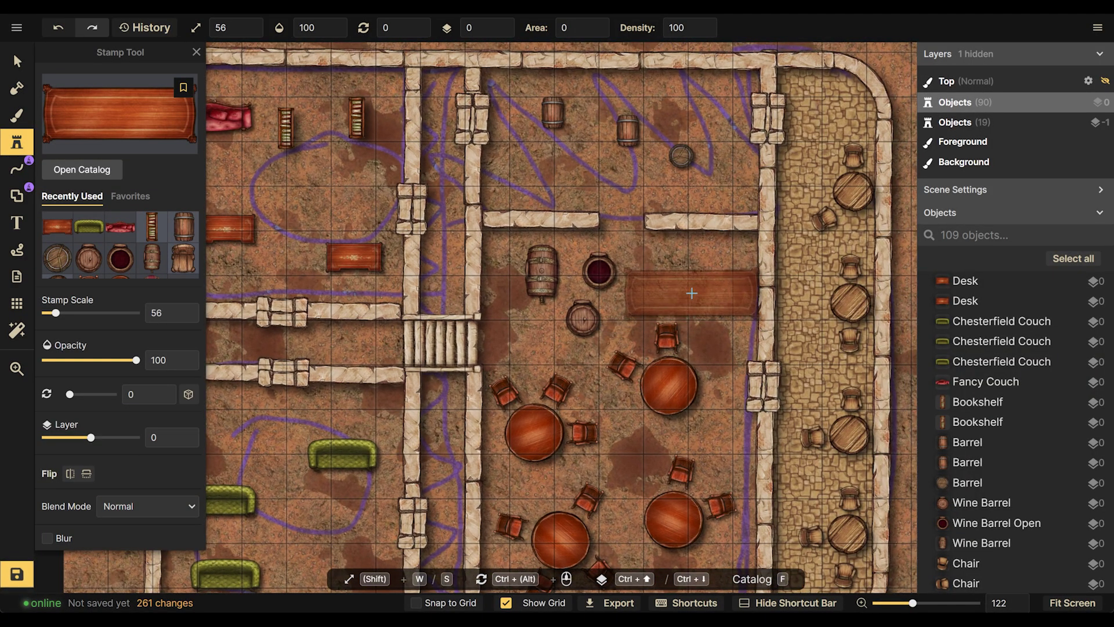
{"action": "left_click", "coordinate": [690, 286]}
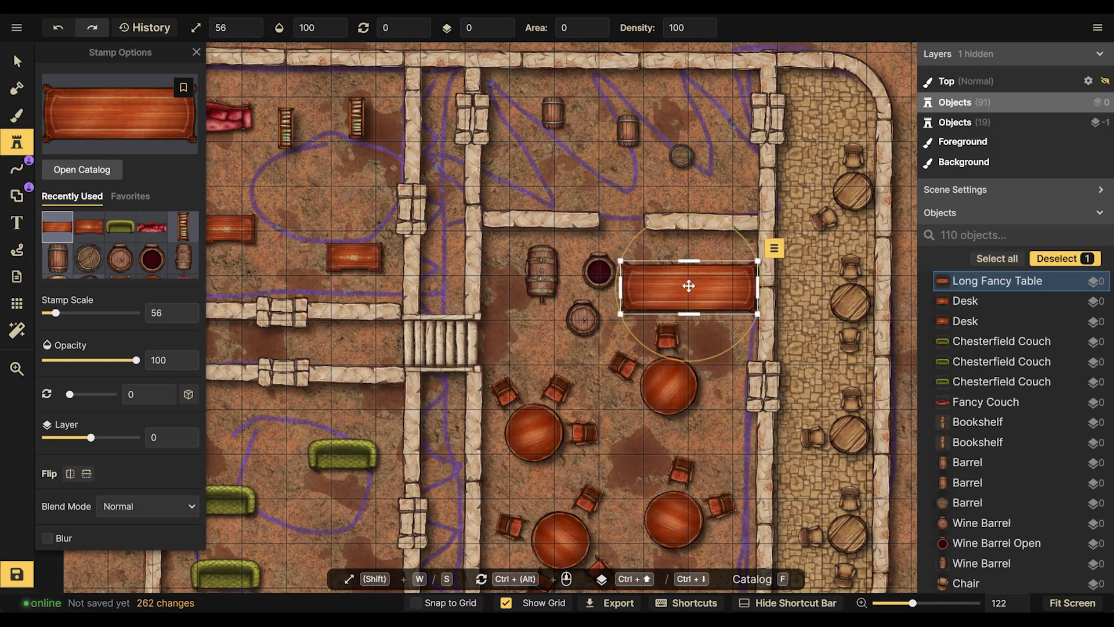
Squash the Long Fancy Table vertically into a slimmer bar counter while keeping its length
{"action": "key", "text": "v"}
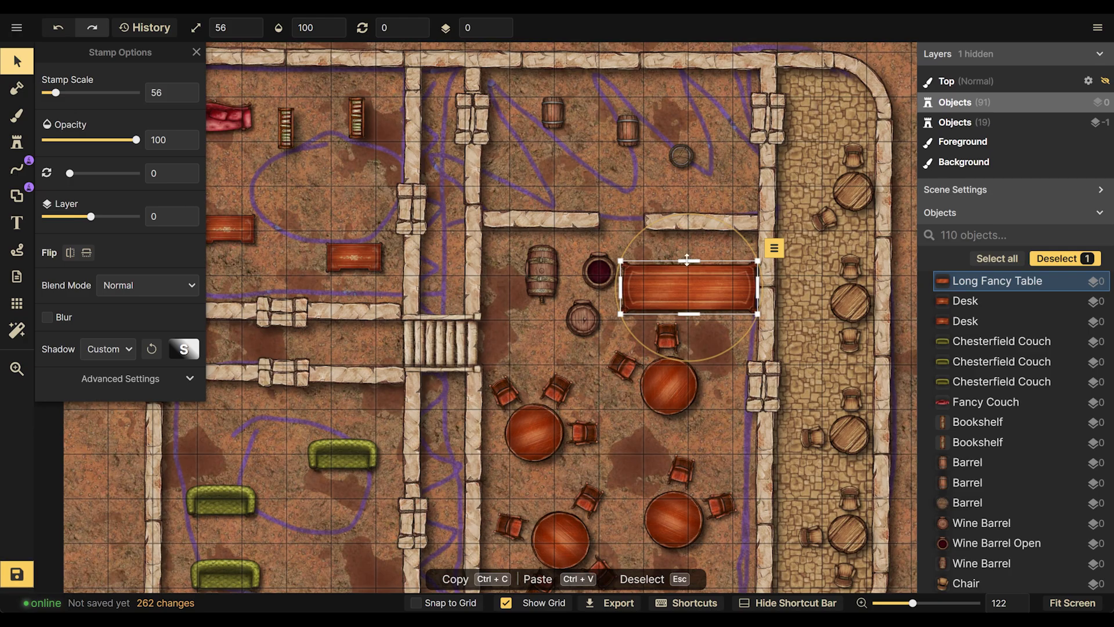
{"action": "left_click_drag", "start_coordinate": [687, 261], "coordinate": [696, 292]}
{"action": "scroll", "coordinate": [667, 278], "scroll_direction": "up", "scroll_amount": 5}
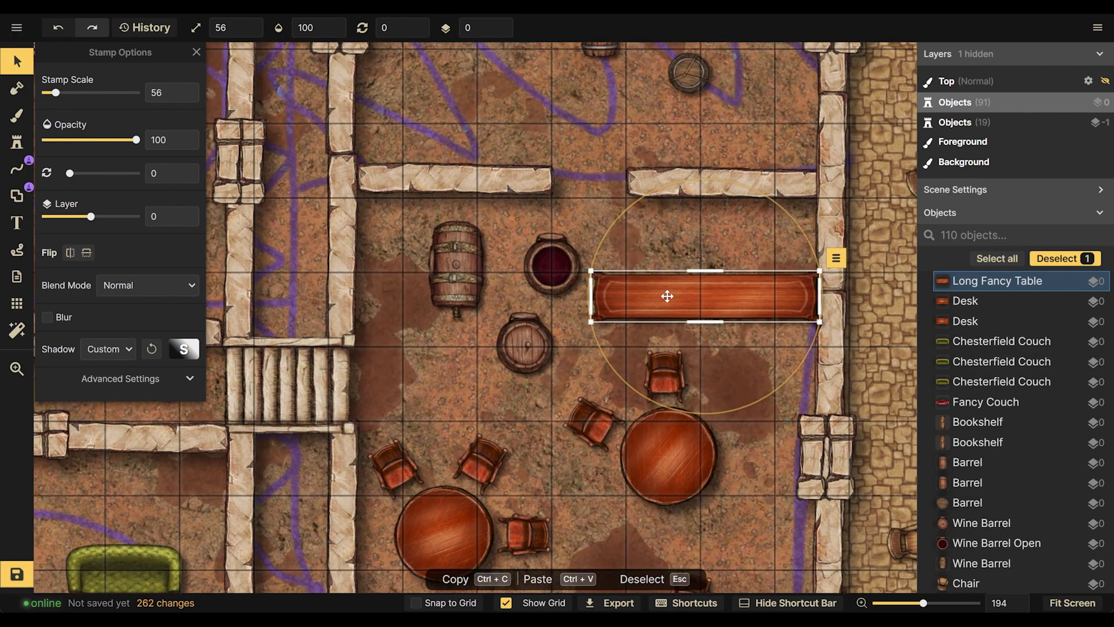
Try extending the counter with a duplicate Long Fancy Table at its left end, and delete the duplicate
{"action": "key", "text": "ctrl+c"}
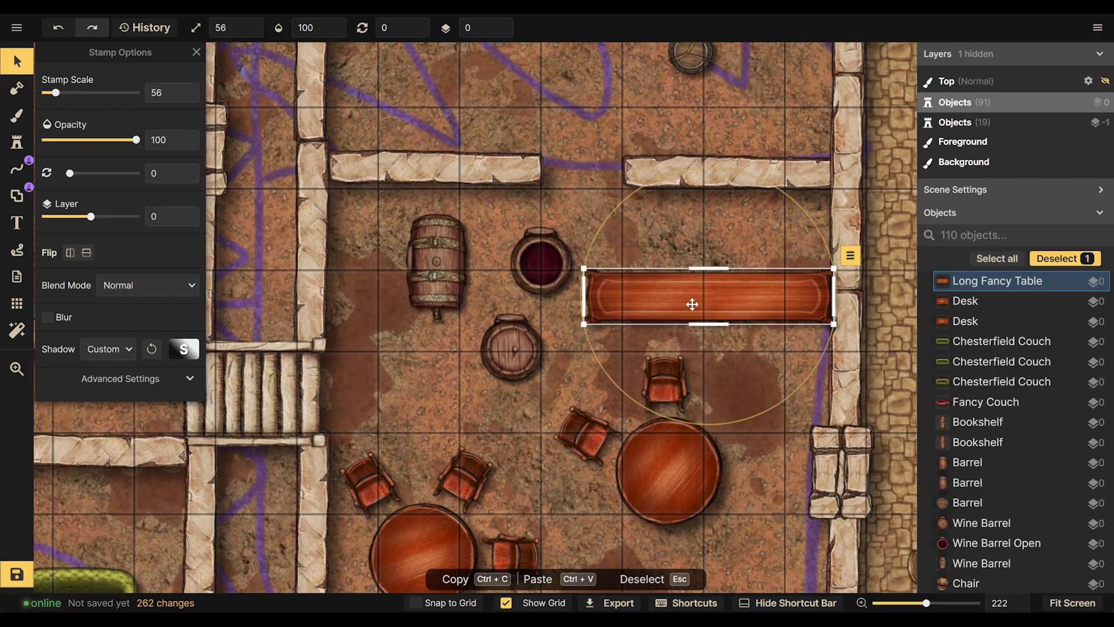
{"action": "key", "text": "ctrl+v"}
{"action": "left_click_drag", "start_coordinate": [642, 306], "coordinate": [387, 302]}
{"action": "key", "text": "Escape"}
{"action": "scroll", "coordinate": [636, 249], "scroll_direction": "down", "scroll_amount": 5}
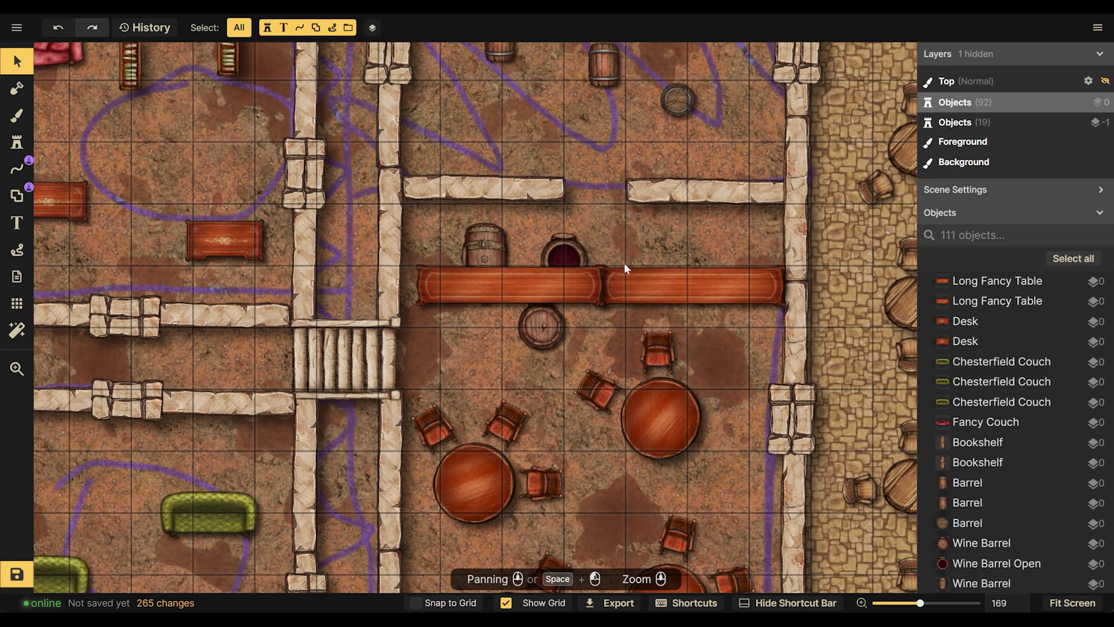
{"action": "left_click_drag", "start_coordinate": [559, 281], "coordinate": [626, 314]}
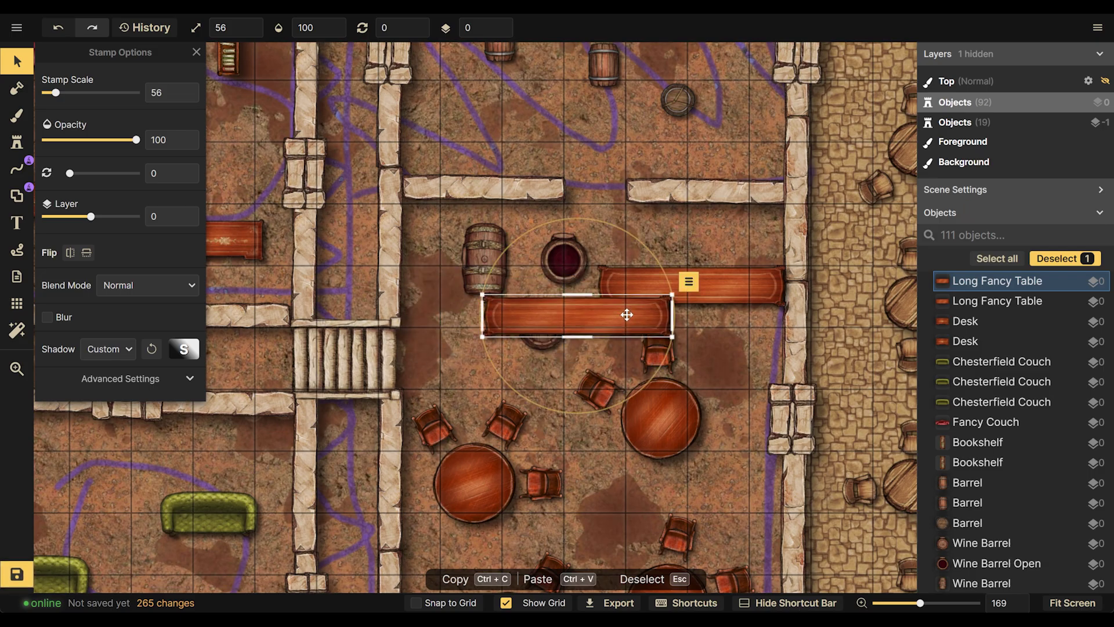
{"action": "key", "text": "Delete"}
Move the large wine barrel into the room's upper-left corner and shrink the open wine barrel to a stamp scale of 29
{"action": "left_click_drag", "start_coordinate": [496, 267], "coordinate": [419, 241]}
{"action": "left_click_drag", "start_coordinate": [582, 261], "coordinate": [551, 238]}
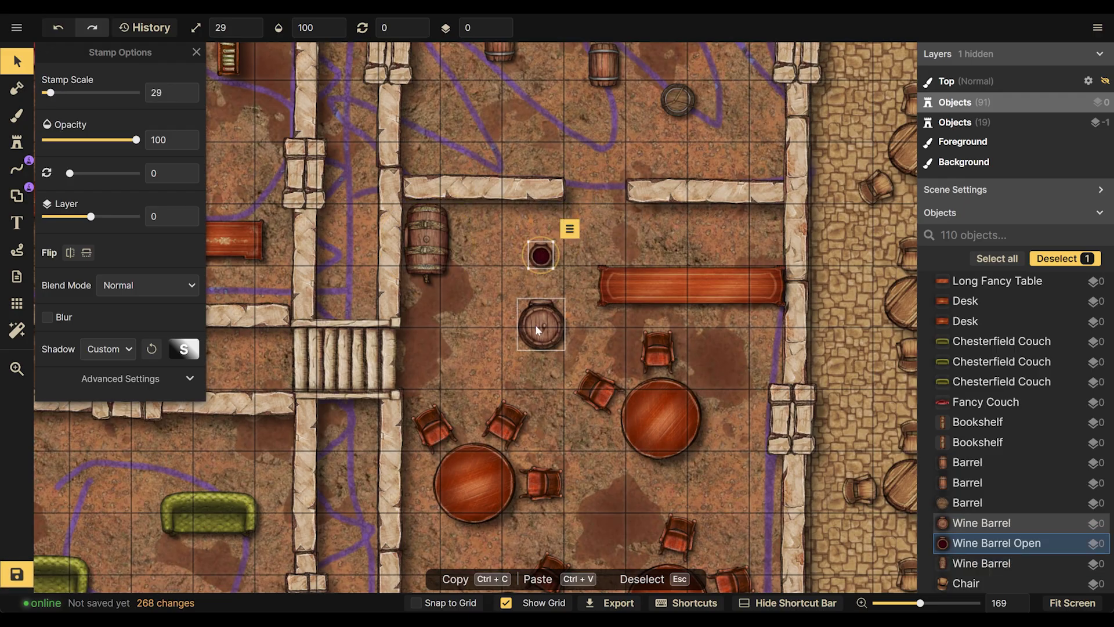
Move the closed and open wine barrels together into the storage room above the tavern room, among the other barrels
{"action": "left_click", "coordinate": [551, 319], "text": "shift"}
{"action": "left_click_drag", "start_coordinate": [551, 319], "coordinate": [568, 116]}
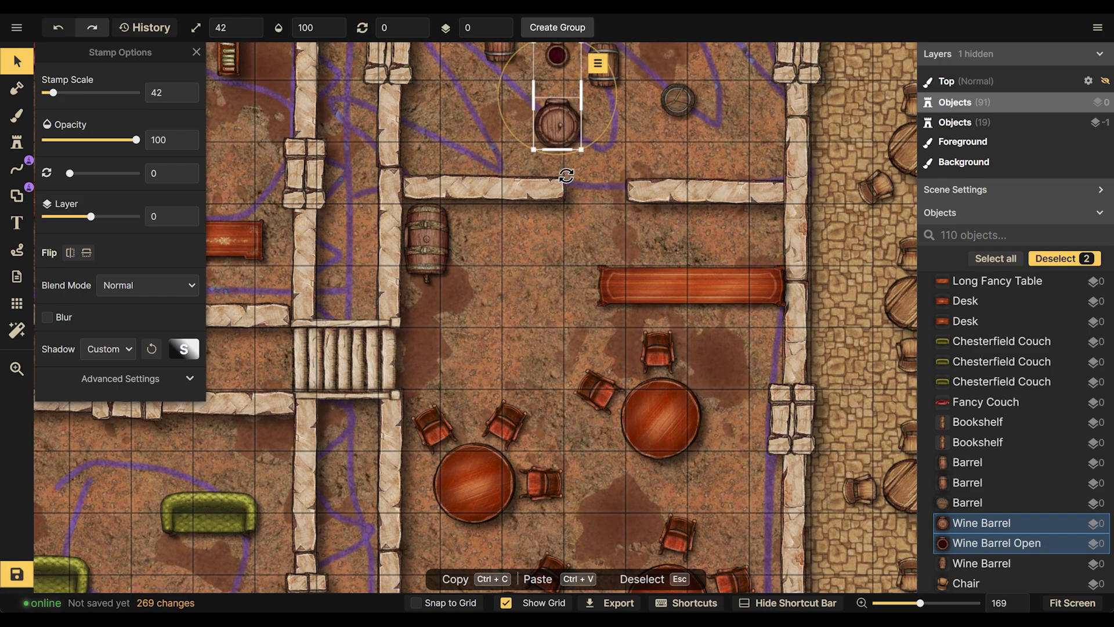
{"action": "left_click", "coordinate": [547, 253]}
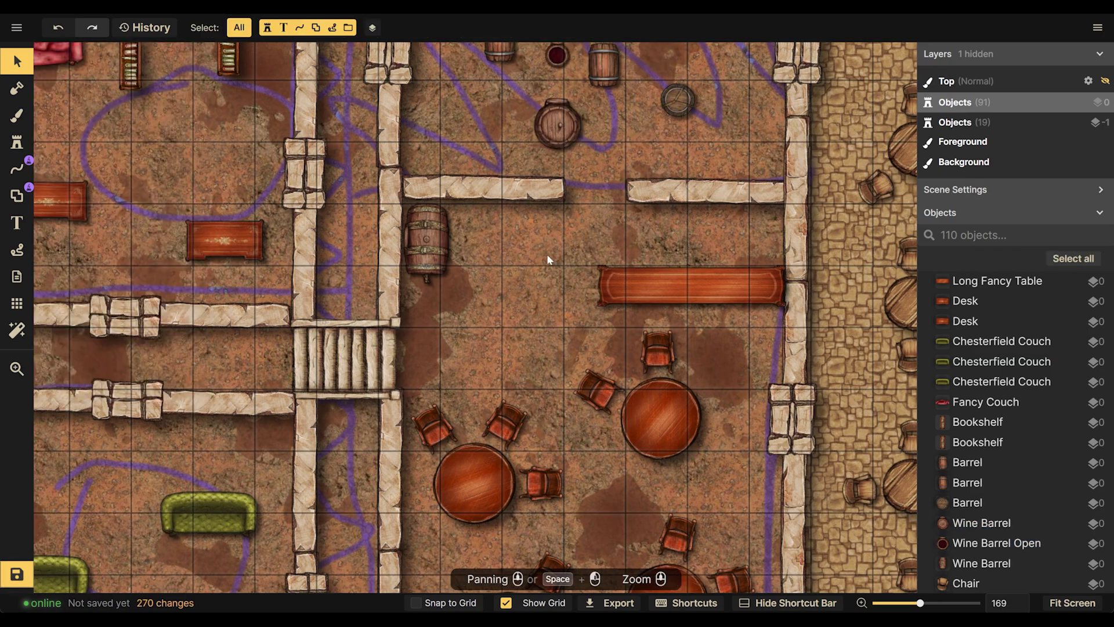
Browse the Fantasy Battlemaps stamp catalog for tavern furnishings and show its Tavern category
{"action": "left_click", "coordinate": [18, 143]}
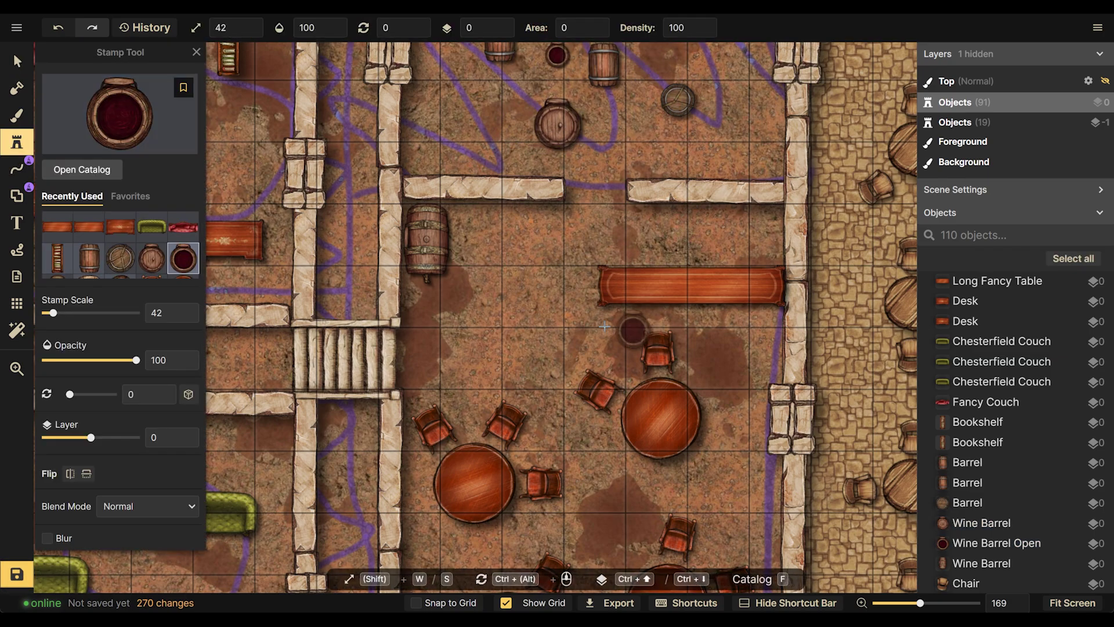
{"action": "left_click", "coordinate": [125, 146]}
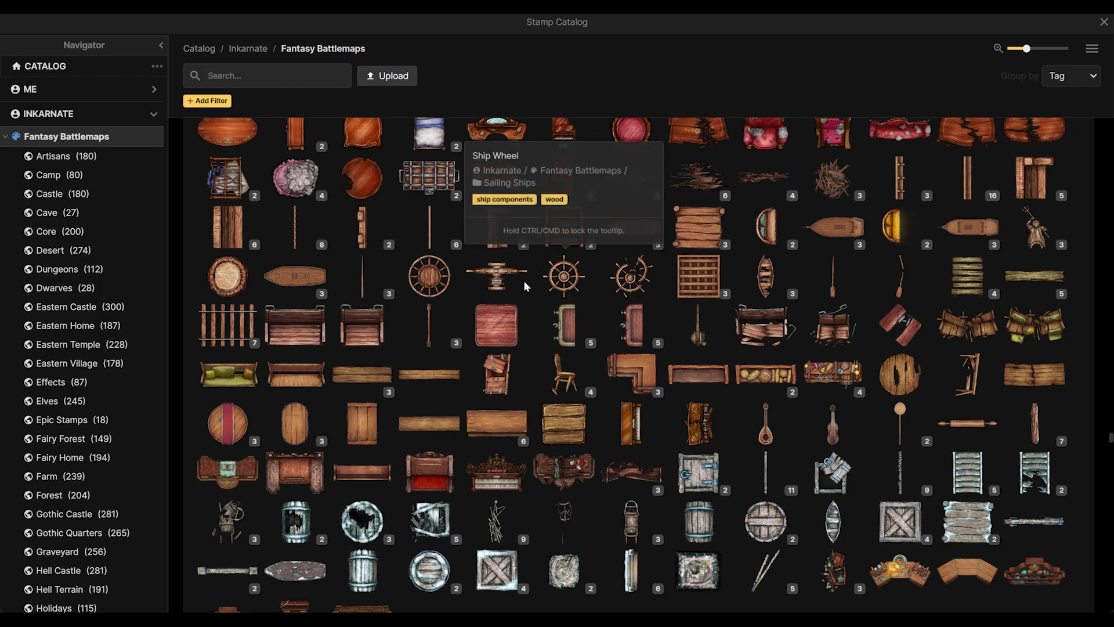
{"action": "scroll", "coordinate": [524, 280], "scroll_direction": "up", "scroll_amount": 1}
{"action": "scroll", "coordinate": [531, 300], "scroll_direction": "up", "scroll_amount": 1}
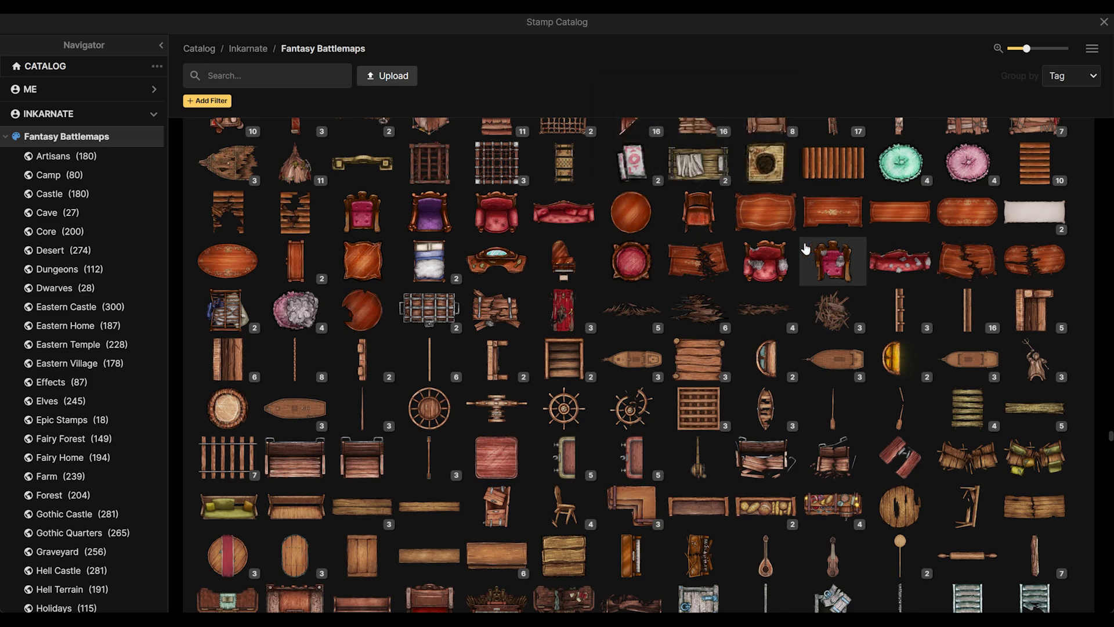
{"action": "scroll", "coordinate": [966, 320], "scroll_direction": "down", "scroll_amount": 4}
{"action": "scroll", "coordinate": [696, 336], "scroll_direction": "down", "scroll_amount": 1}
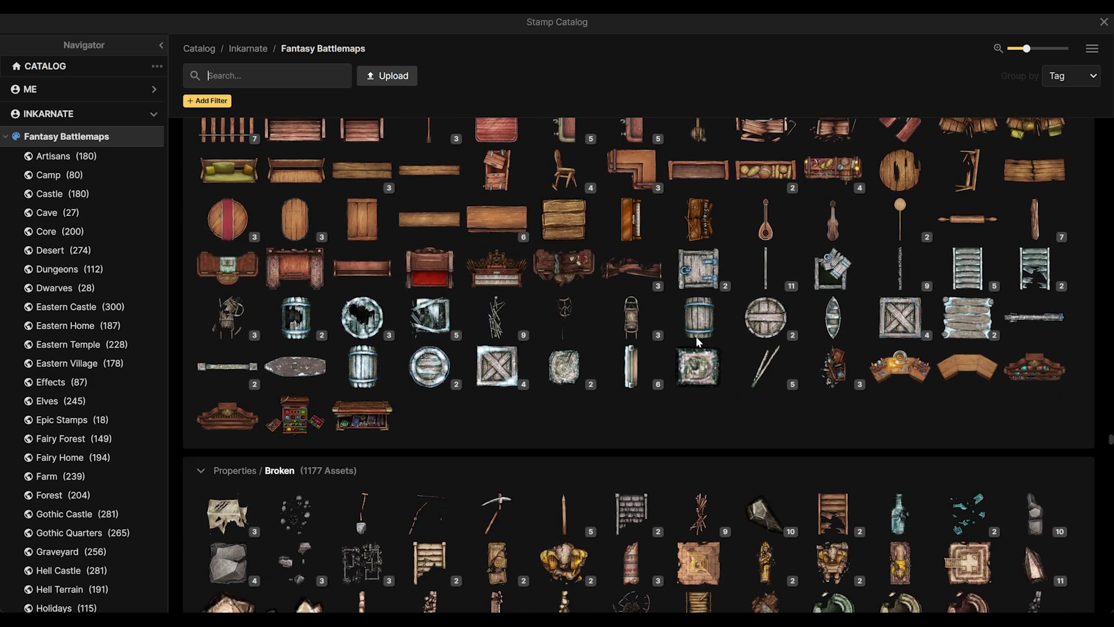
{"action": "scroll", "coordinate": [526, 281], "scroll_direction": "down", "scroll_amount": 4}
{"action": "scroll", "coordinate": [525, 279], "scroll_direction": "down", "scroll_amount": 15}
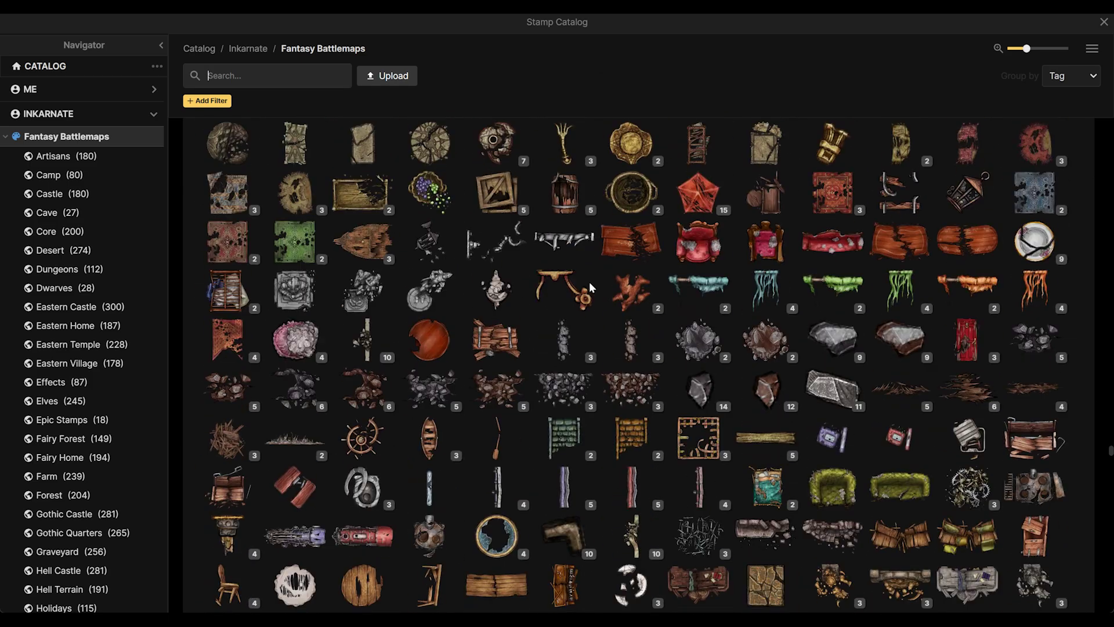
{"action": "scroll", "coordinate": [92, 406], "scroll_direction": "down", "scroll_amount": 8}
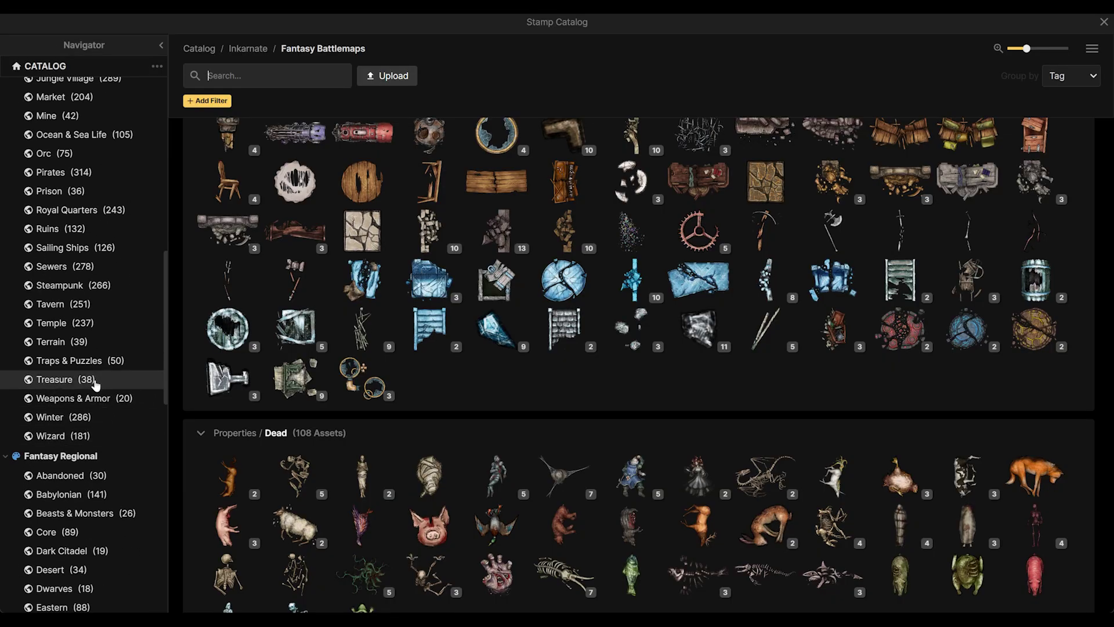
{"action": "left_click", "coordinate": [66, 305]}
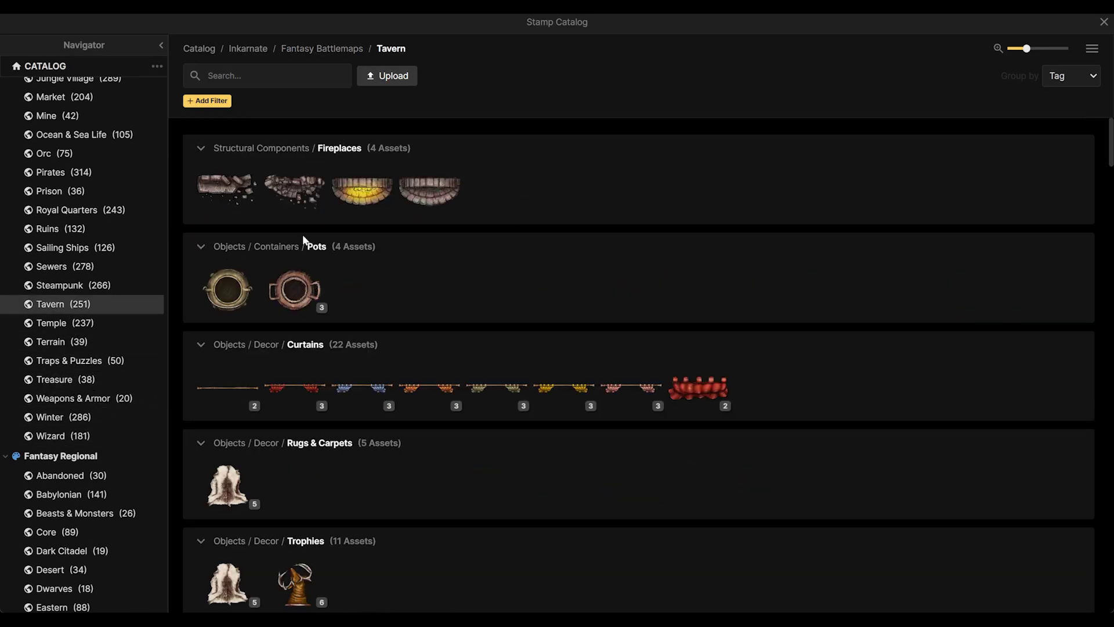
Choose the red Curtain with Rod stamp from the Fabric group and place it across the doorway between tavern and storage room
{"action": "scroll", "coordinate": [641, 335], "scroll_direction": "down", "scroll_amount": 8}
{"action": "scroll", "coordinate": [640, 304], "scroll_direction": "down", "scroll_amount": 15}
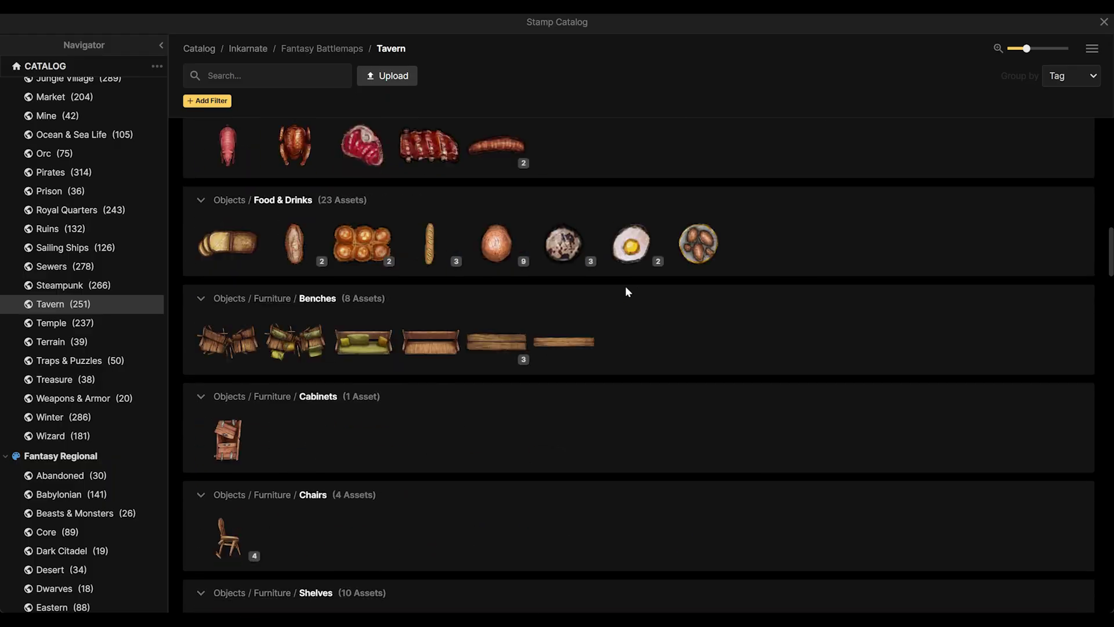
{"action": "scroll", "coordinate": [631, 314], "scroll_direction": "down", "scroll_amount": 15}
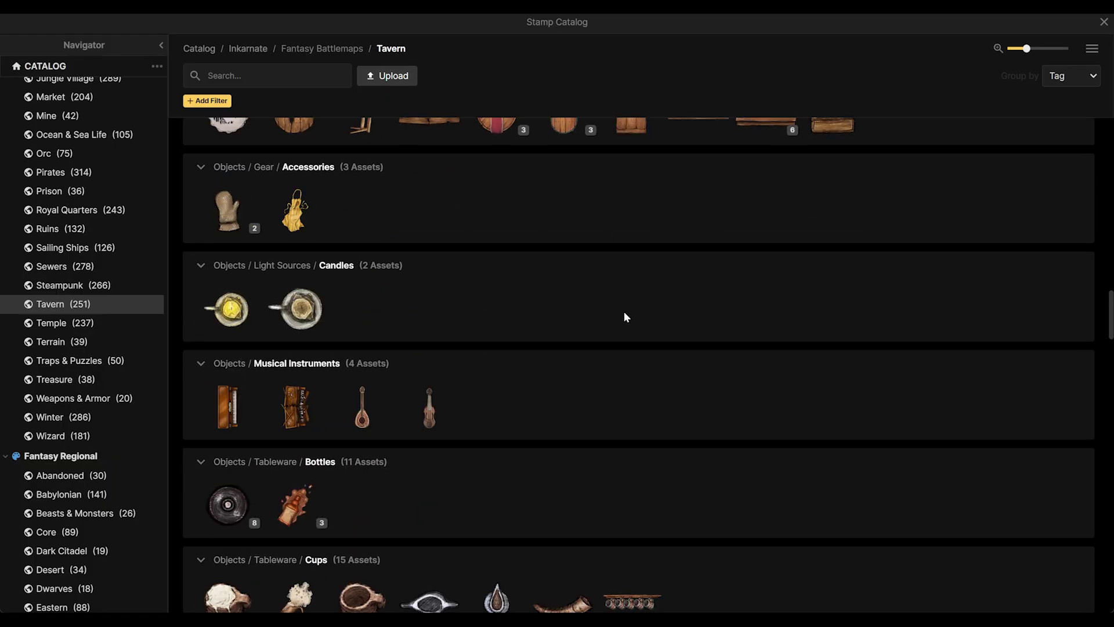
{"action": "scroll", "coordinate": [583, 290], "scroll_direction": "down", "scroll_amount": 7}
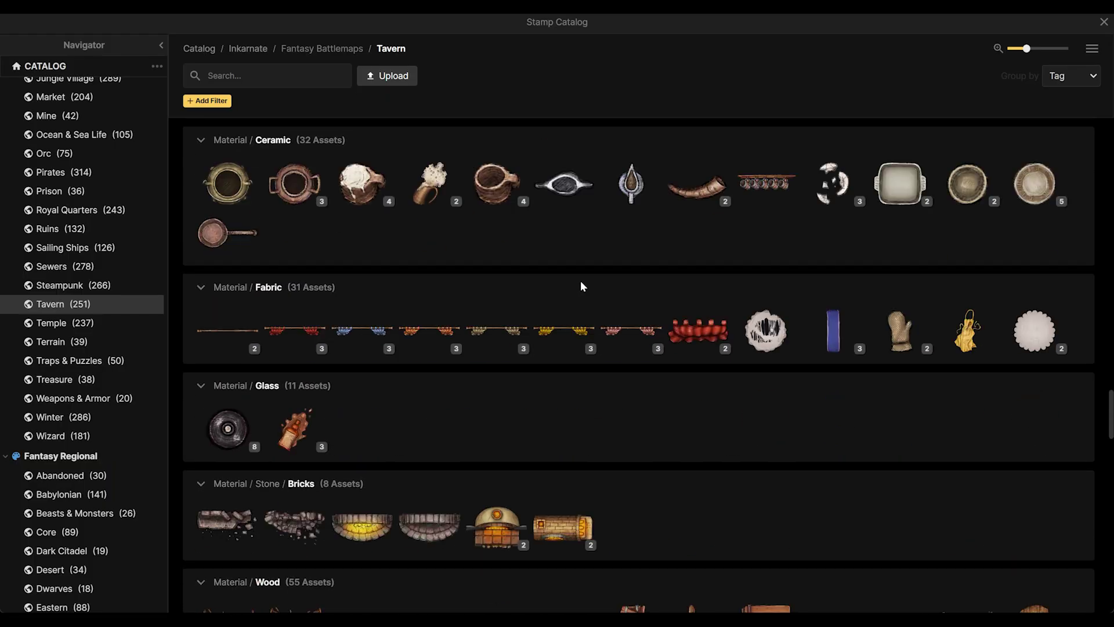
{"action": "left_click", "coordinate": [295, 326]}
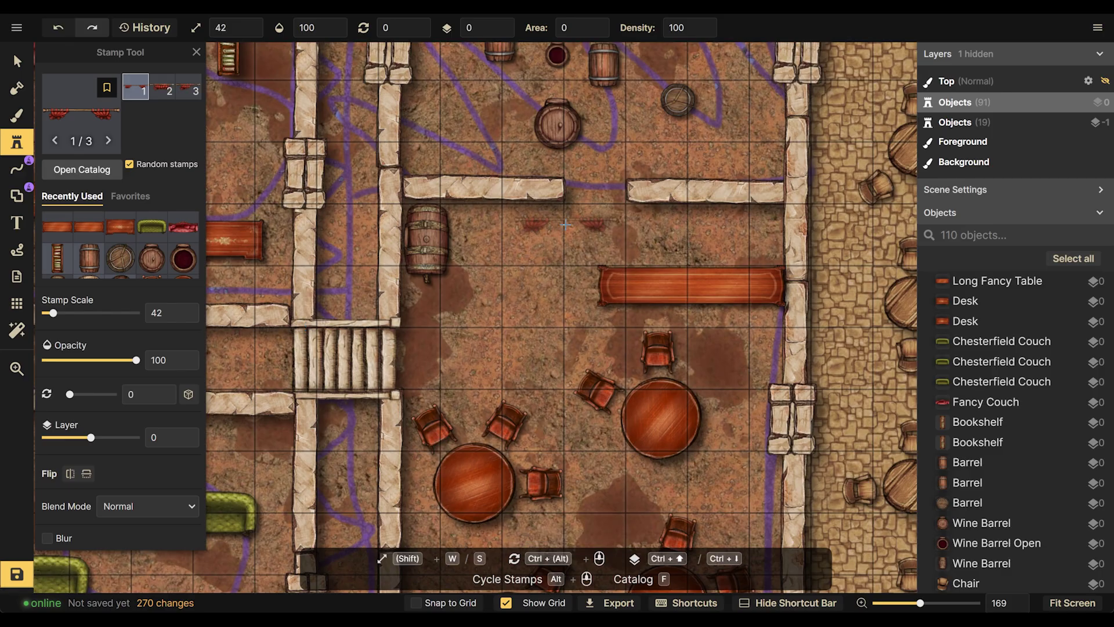
{"action": "left_click", "coordinate": [595, 204]}
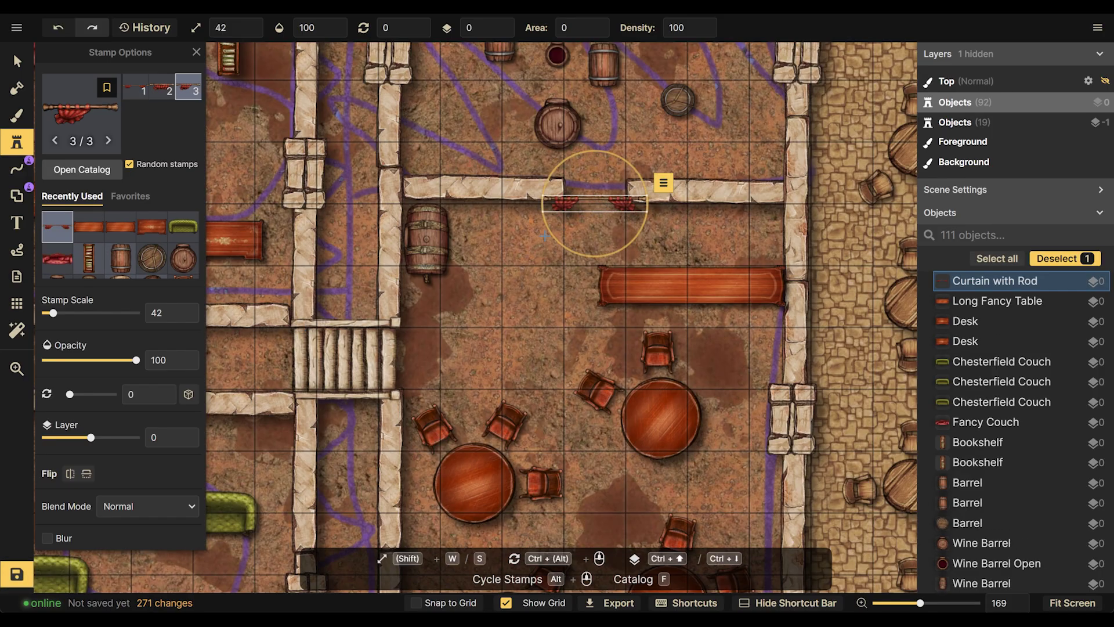
Place a second red Curtain with Rod, variant 2 of 3, over the middle of the curtain in the storage room doorway
{"action": "scroll", "coordinate": [544, 236], "scroll_direction": "up", "scroll_amount": 3}
{"action": "left_click", "coordinate": [63, 113]}
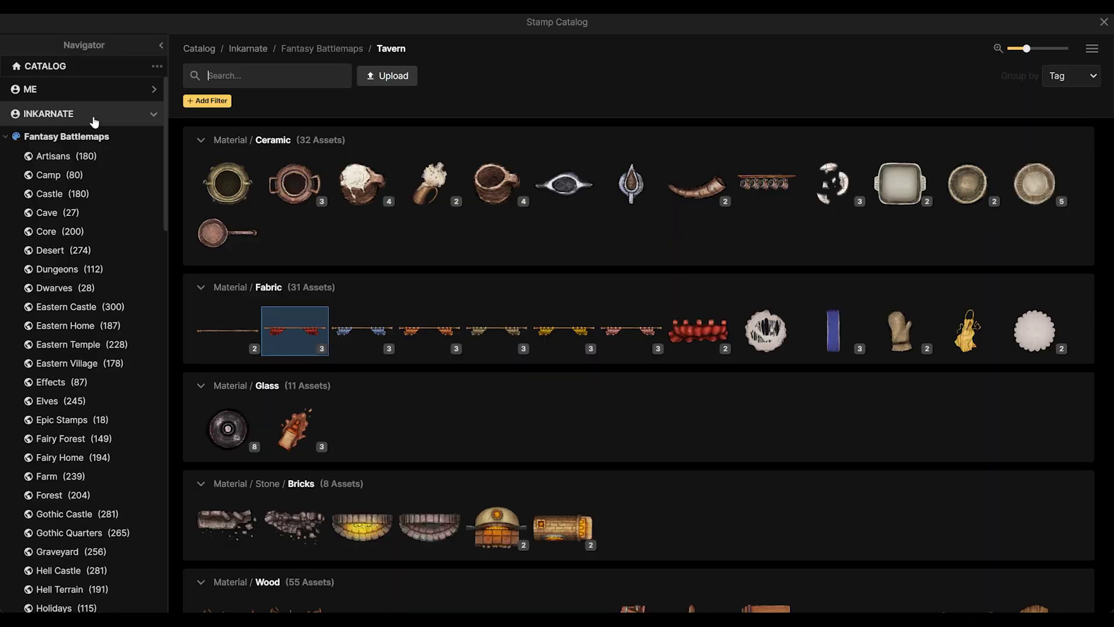
{"action": "left_click", "coordinate": [295, 328]}
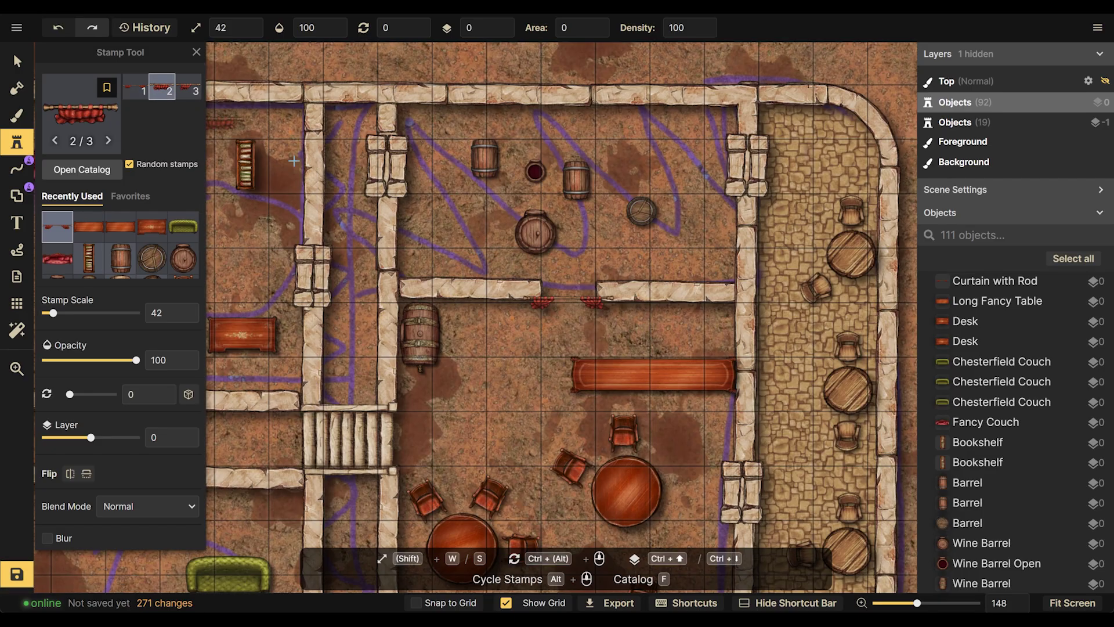
{"action": "left_click", "coordinate": [568, 303]}
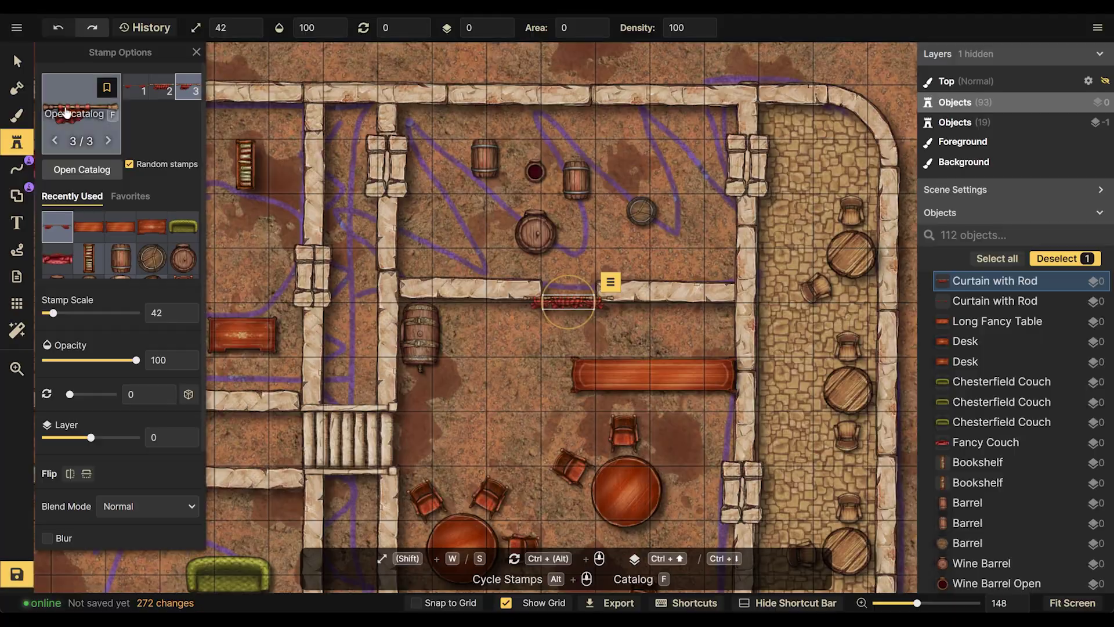
Look through the Tavern catalog's material and theme groups and choose the empty wooden shelf stamp from the Kitchen group
{"action": "left_click", "coordinate": [82, 169]}
{"action": "scroll", "coordinate": [455, 319], "scroll_direction": "down", "scroll_amount": 4}
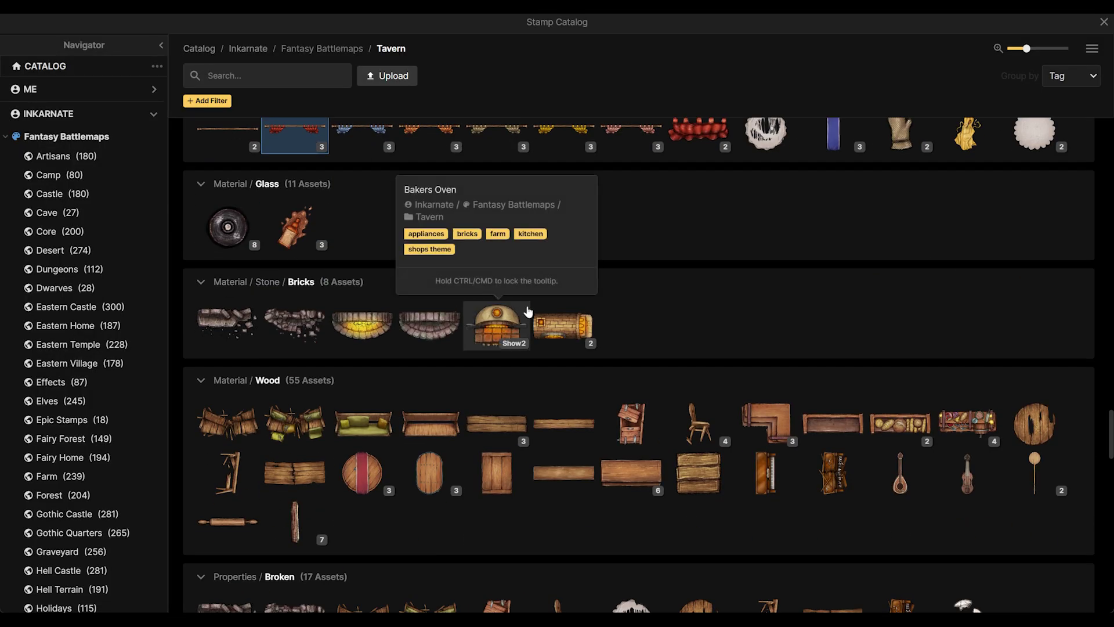
{"action": "scroll", "coordinate": [497, 315], "scroll_direction": "down", "scroll_amount": 2}
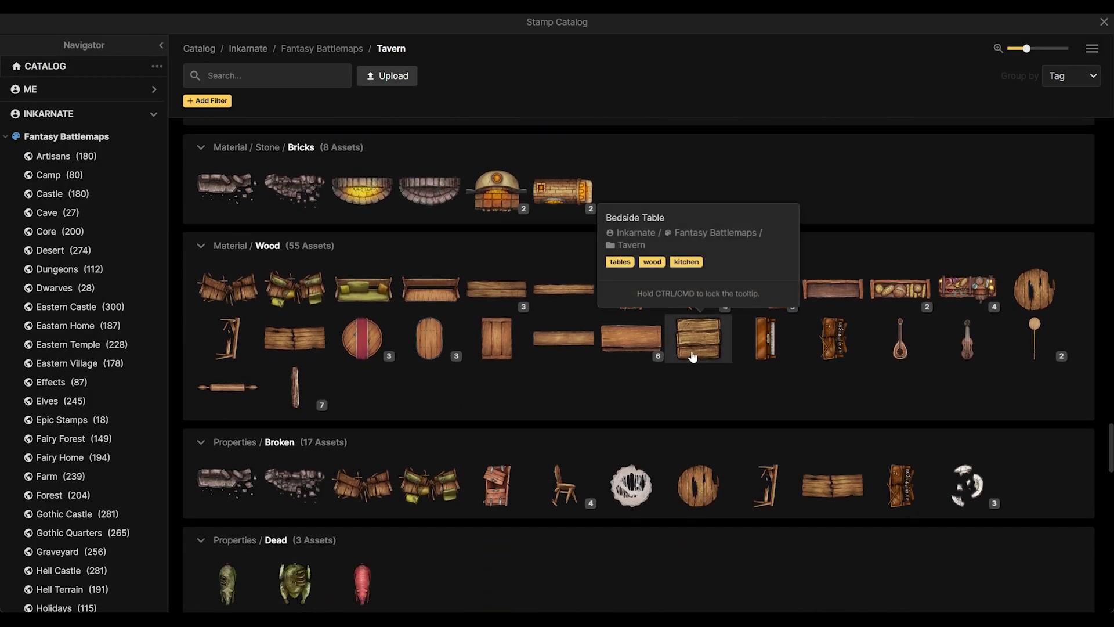
{"action": "scroll", "coordinate": [689, 347], "scroll_direction": "down", "scroll_amount": 4}
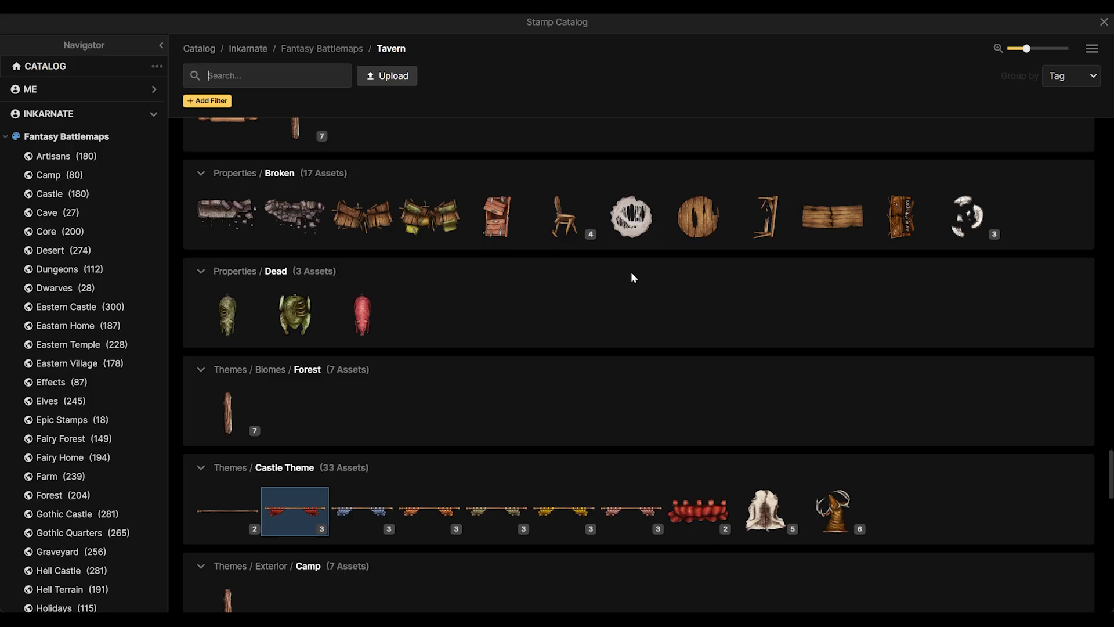
{"action": "scroll", "coordinate": [632, 278], "scroll_direction": "down", "scroll_amount": 10}
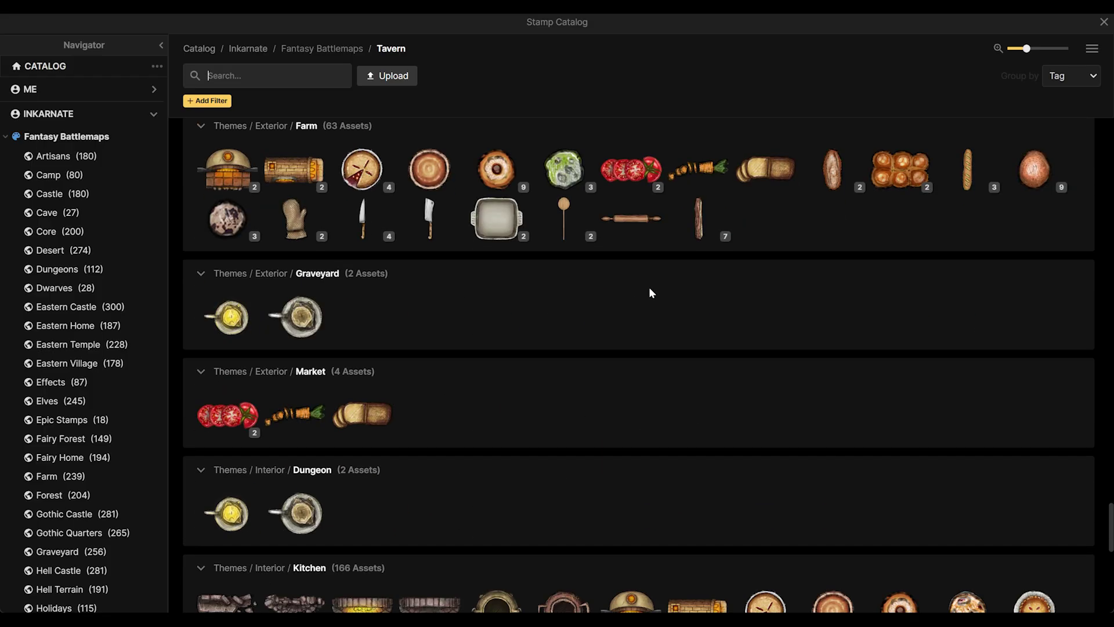
{"action": "scroll", "coordinate": [653, 300], "scroll_direction": "down", "scroll_amount": 2}
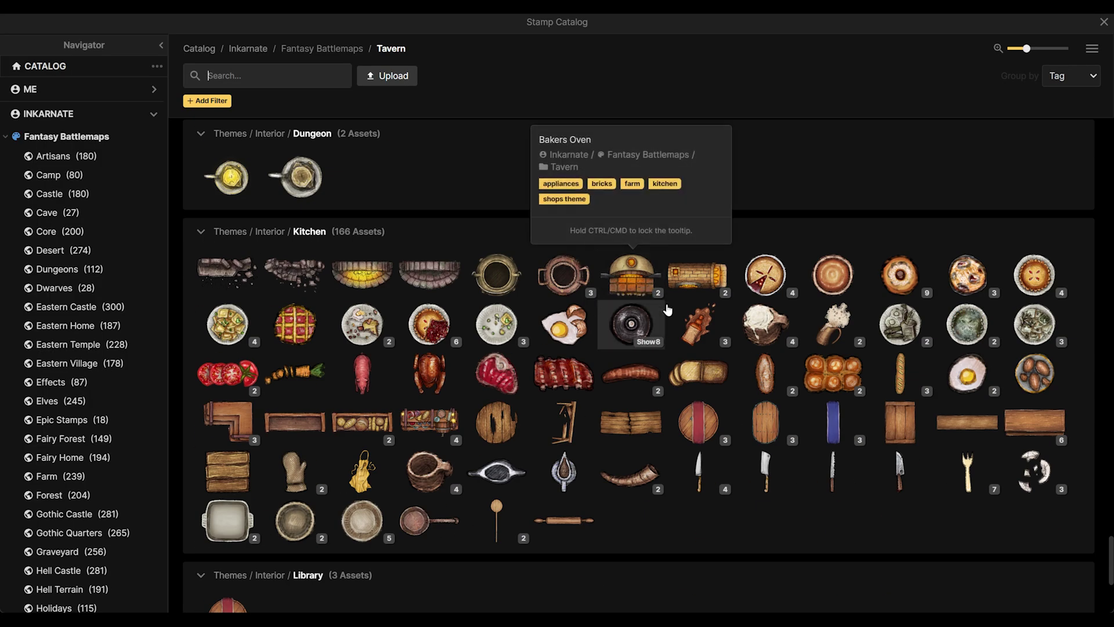
{"action": "mouse_move", "coordinate": [708, 303]}
{"action": "scroll", "coordinate": [557, 334], "scroll_direction": "up", "scroll_amount": 3}
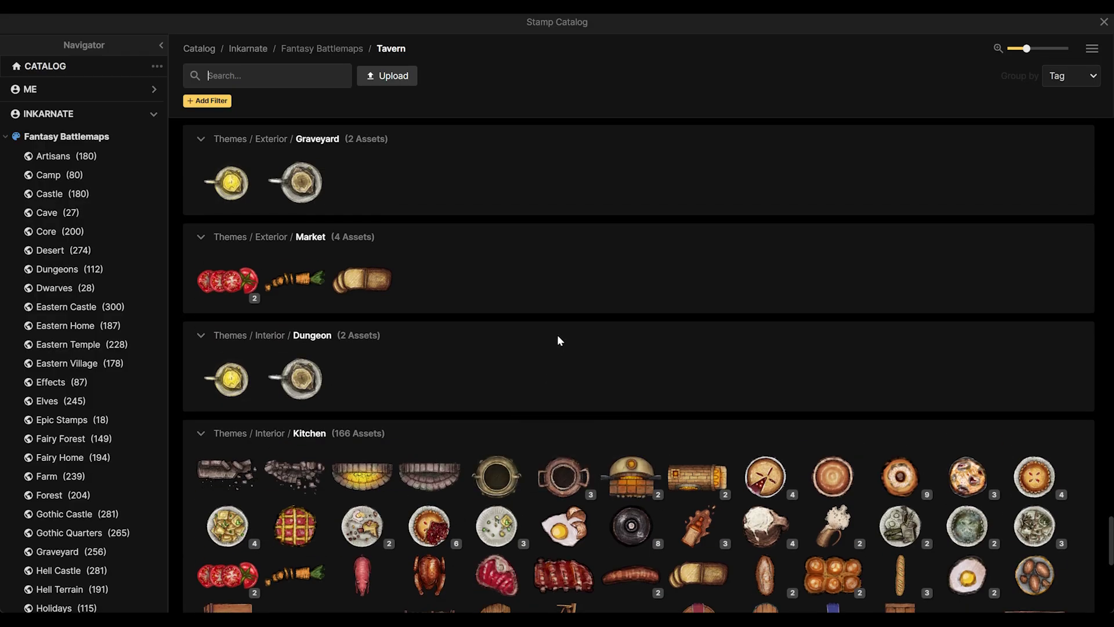
{"action": "scroll", "coordinate": [650, 345], "scroll_direction": "down", "scroll_amount": 2}
{"action": "scroll", "coordinate": [831, 325], "scroll_direction": "down", "scroll_amount": 1}
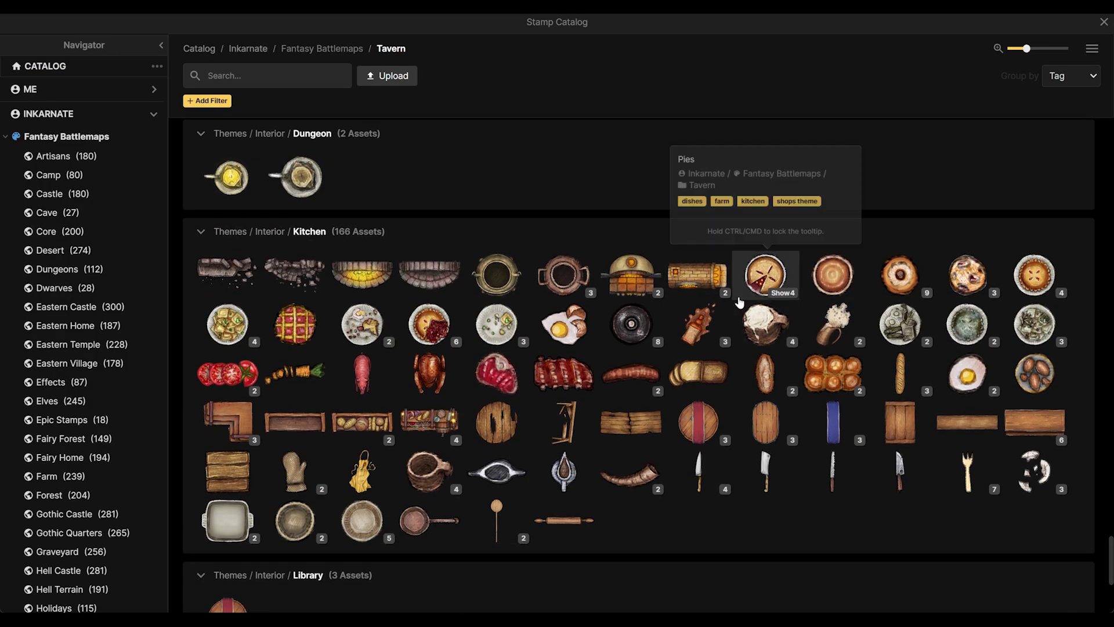
{"action": "scroll", "coordinate": [718, 304], "scroll_direction": "down", "scroll_amount": 2}
{"action": "scroll", "coordinate": [717, 304], "scroll_direction": "down", "scroll_amount": 1}
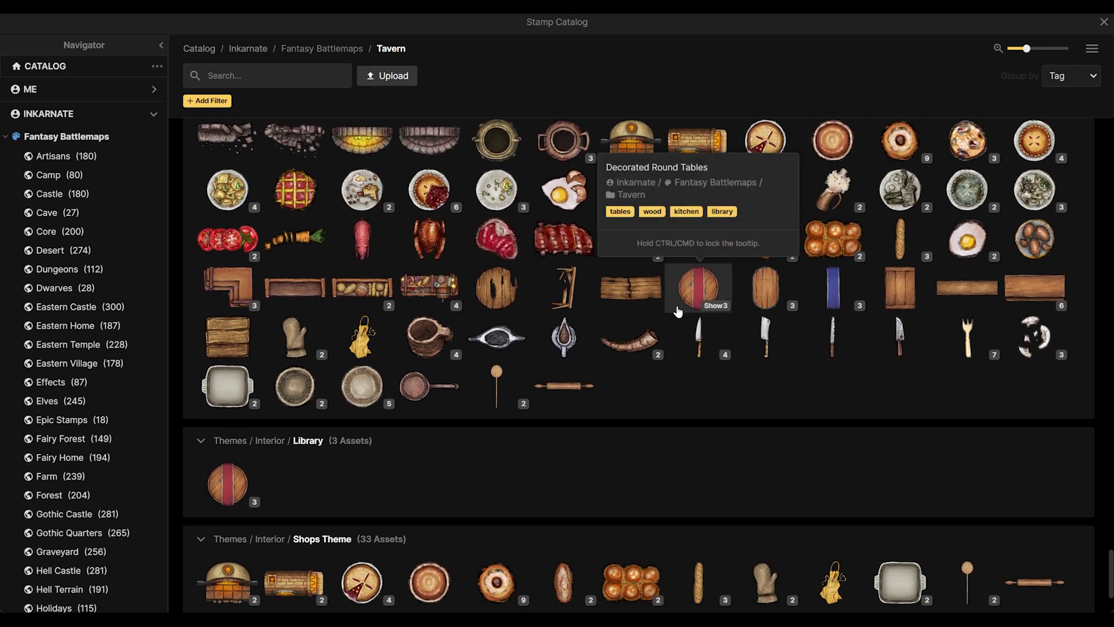
{"action": "mouse_move", "coordinate": [440, 323]}
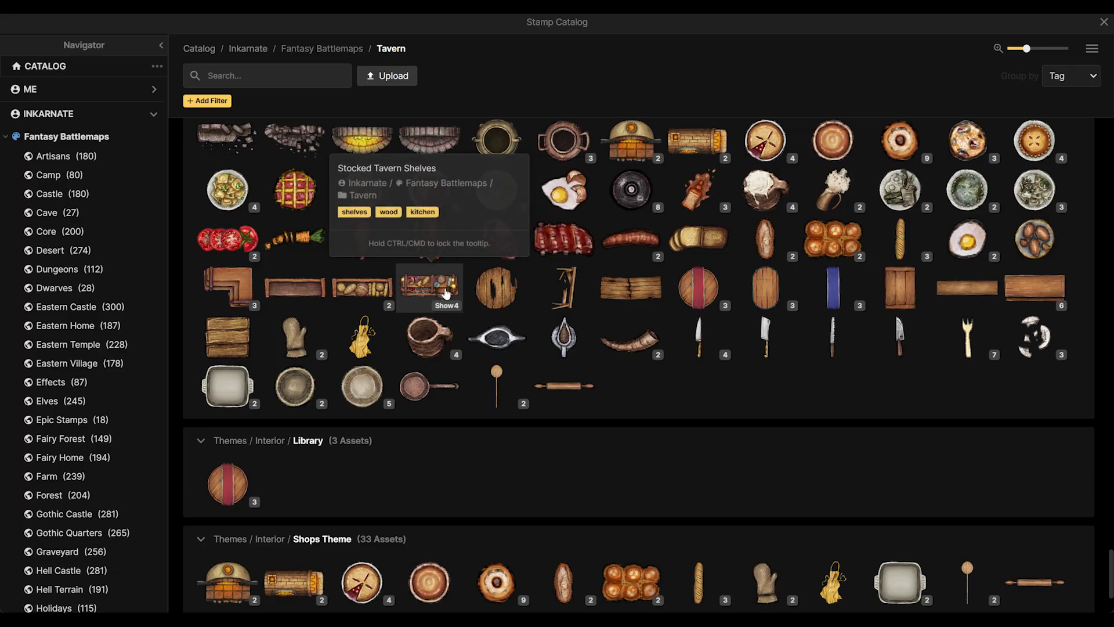
{"action": "scroll", "coordinate": [401, 279], "scroll_direction": "up", "scroll_amount": 1}
{"action": "left_click", "coordinate": [308, 358]}
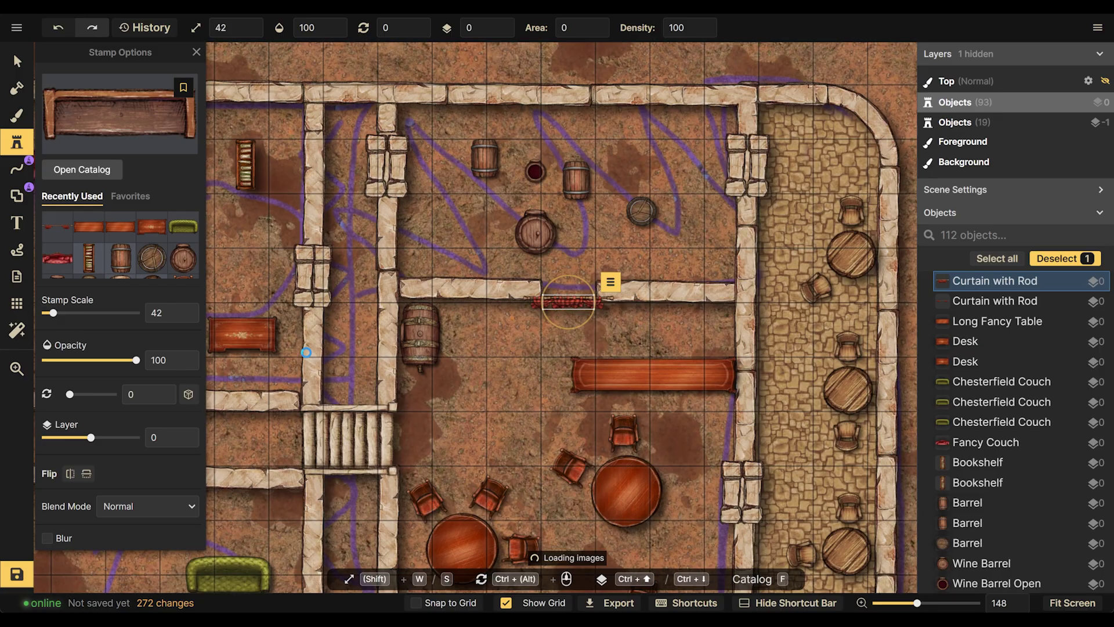
Place three empty shelves at scale 42 in a row below the wall between the curtain and the stone side wall
{"action": "scroll", "coordinate": [692, 308], "scroll_direction": "up", "scroll_amount": 2}
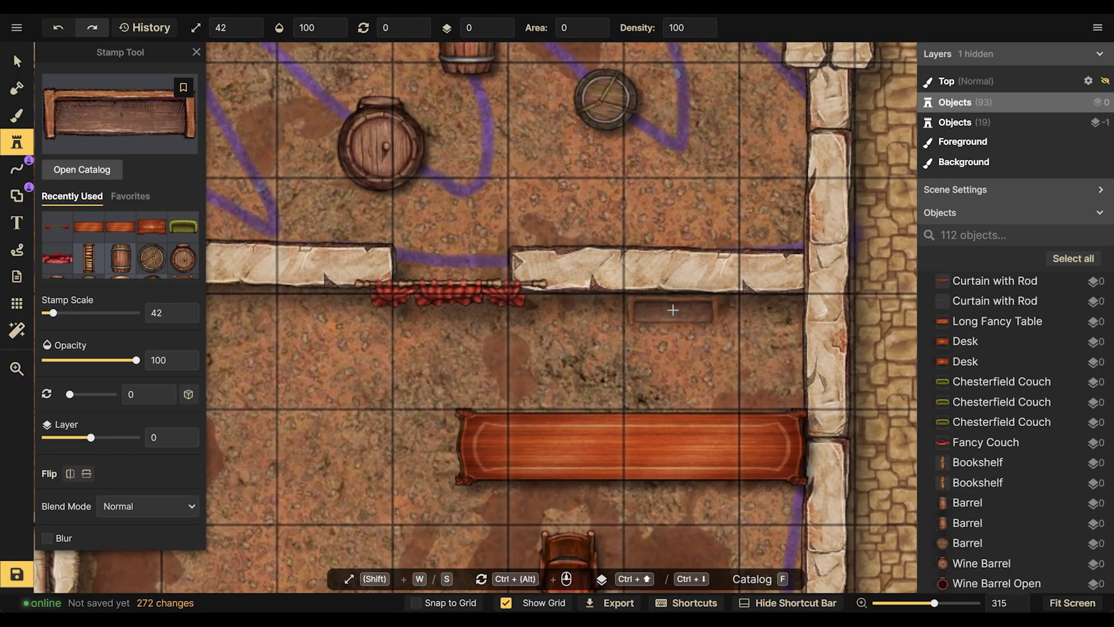
{"action": "left_click", "coordinate": [576, 307]}
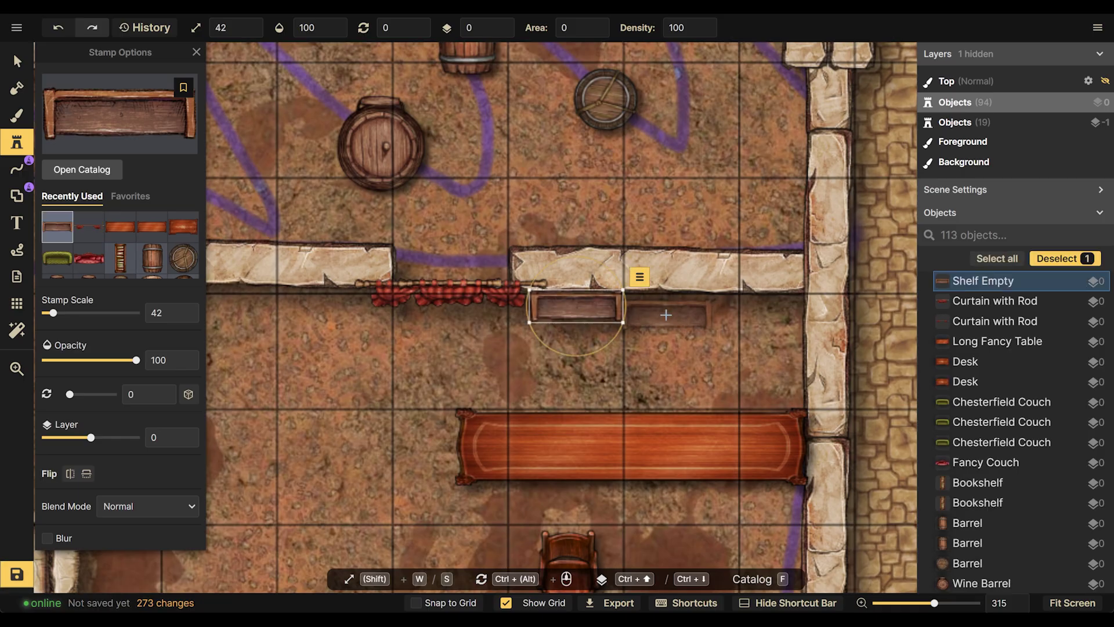
{"action": "left_click", "coordinate": [674, 308]}
{"action": "left_click", "coordinate": [664, 307]}
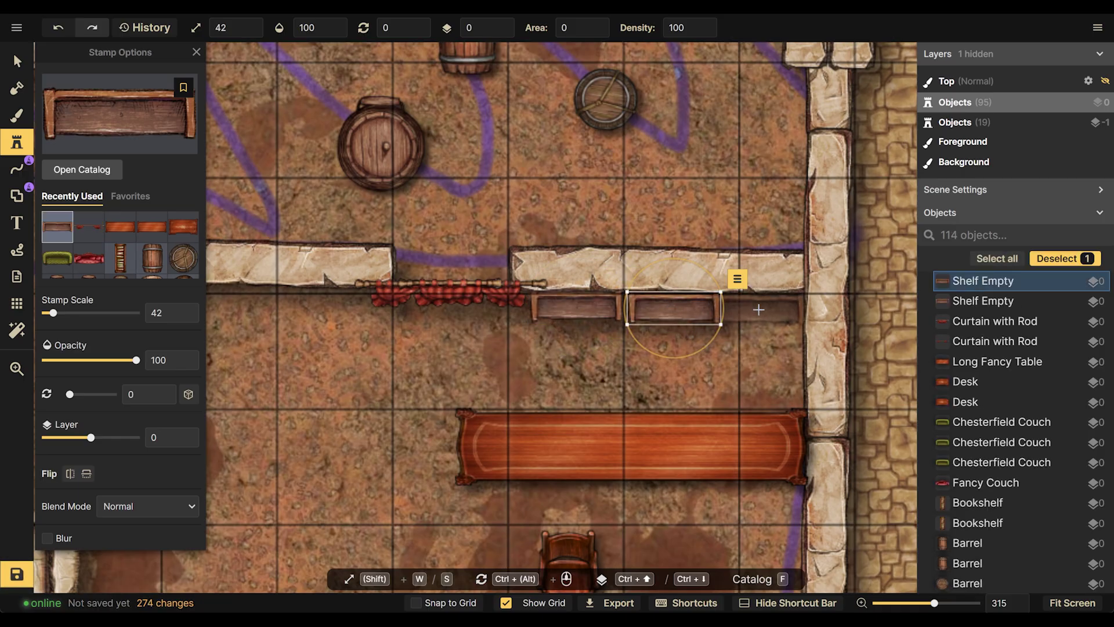
{"action": "left_click", "coordinate": [760, 309]}
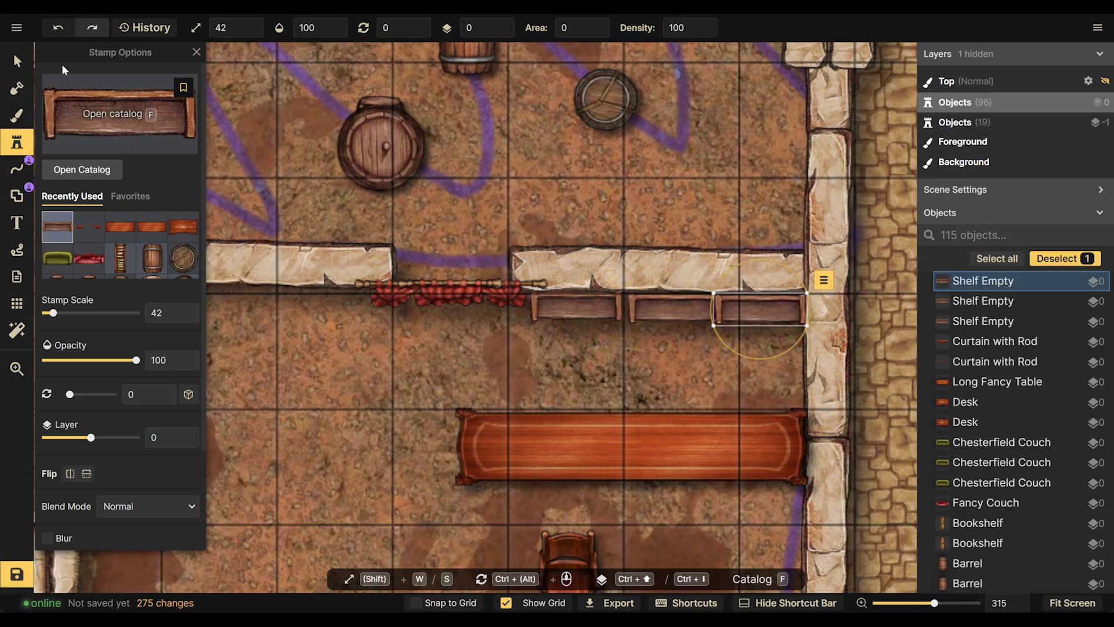
Adjust the three shelves so they sit edge to edge, flush against the wall and its corner
{"action": "key", "text": "v"}
{"action": "left_click_drag", "start_coordinate": [680, 329], "coordinate": [730, 307]}
{"action": "left_click_drag", "start_coordinate": [749, 357], "coordinate": [570, 296]}
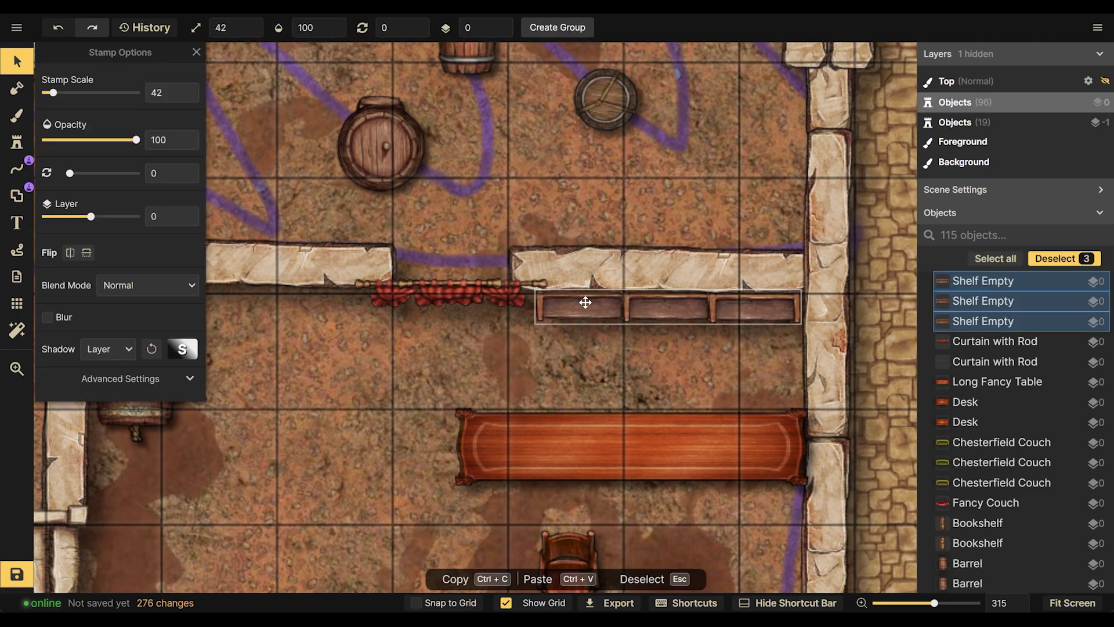
{"action": "left_click", "coordinate": [681, 367]}
{"action": "left_click", "coordinate": [760, 307]}
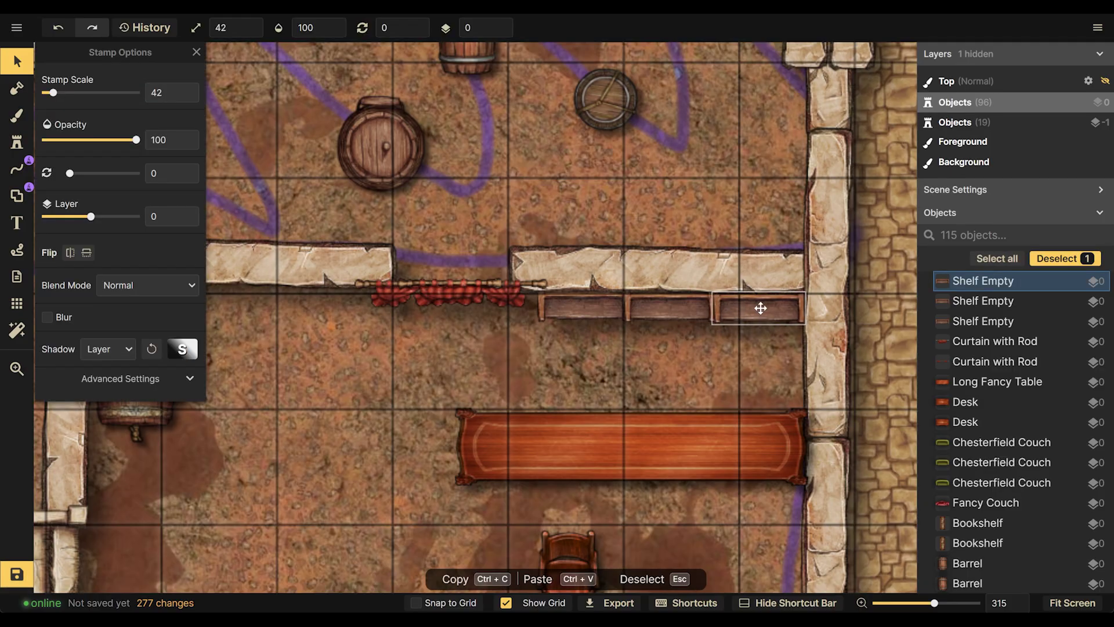
{"action": "left_click", "coordinate": [666, 350]}
{"action": "scroll", "coordinate": [607, 330], "scroll_direction": "down", "scroll_amount": 3}
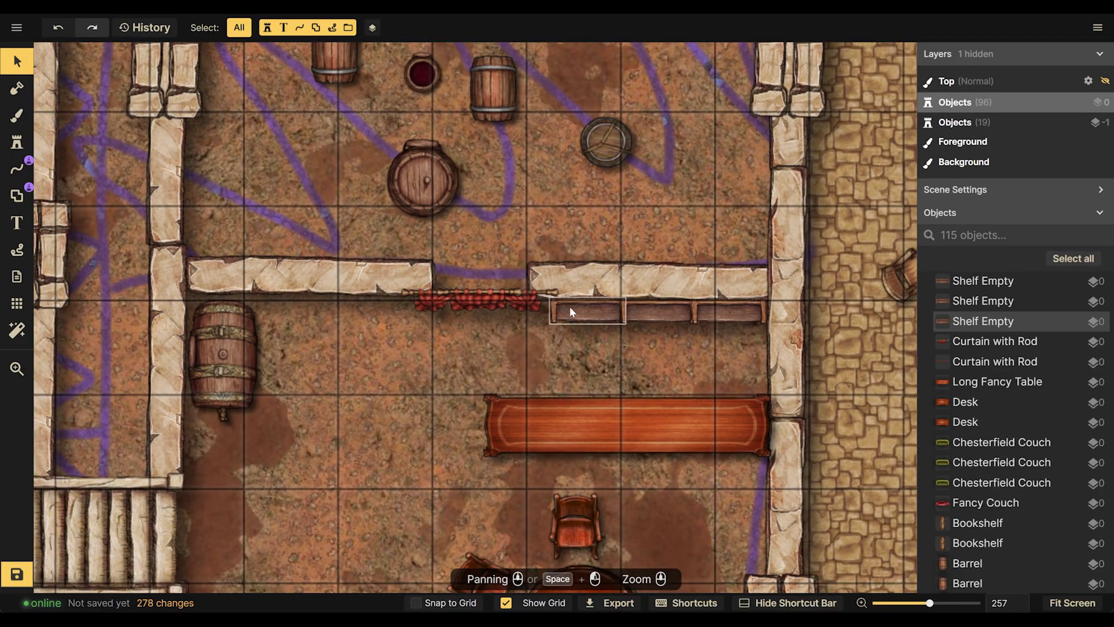
Choose the Empty Mugs stamp set from the Kitchen group of the Tavern stamp catalog
{"action": "left_click", "coordinate": [18, 139]}
{"action": "left_click", "coordinate": [87, 169]}
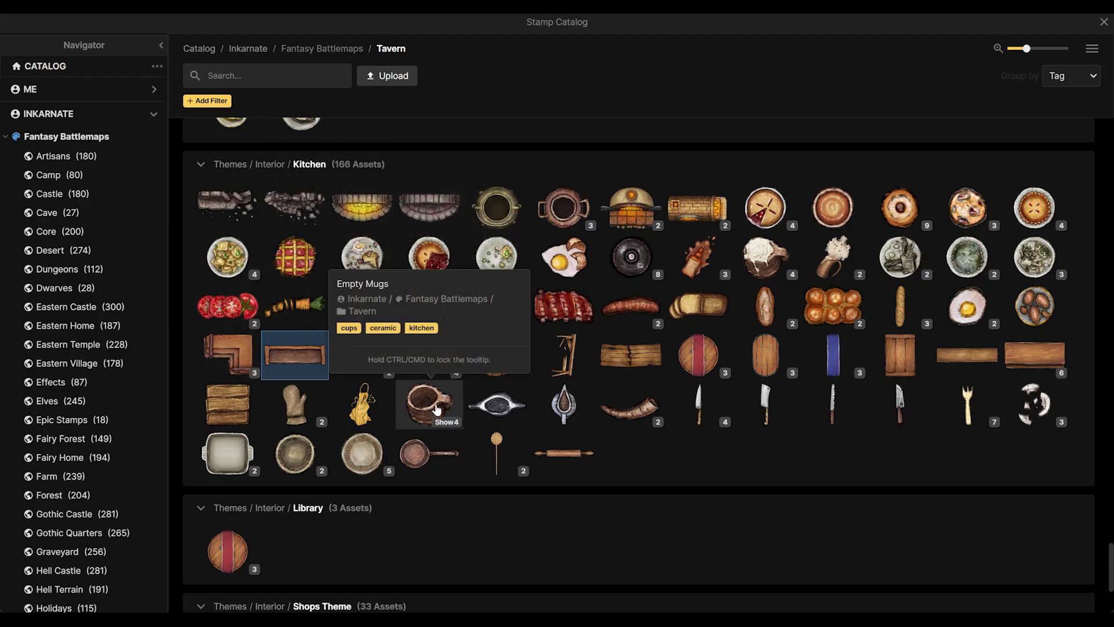
{"action": "left_click", "coordinate": [444, 423]}
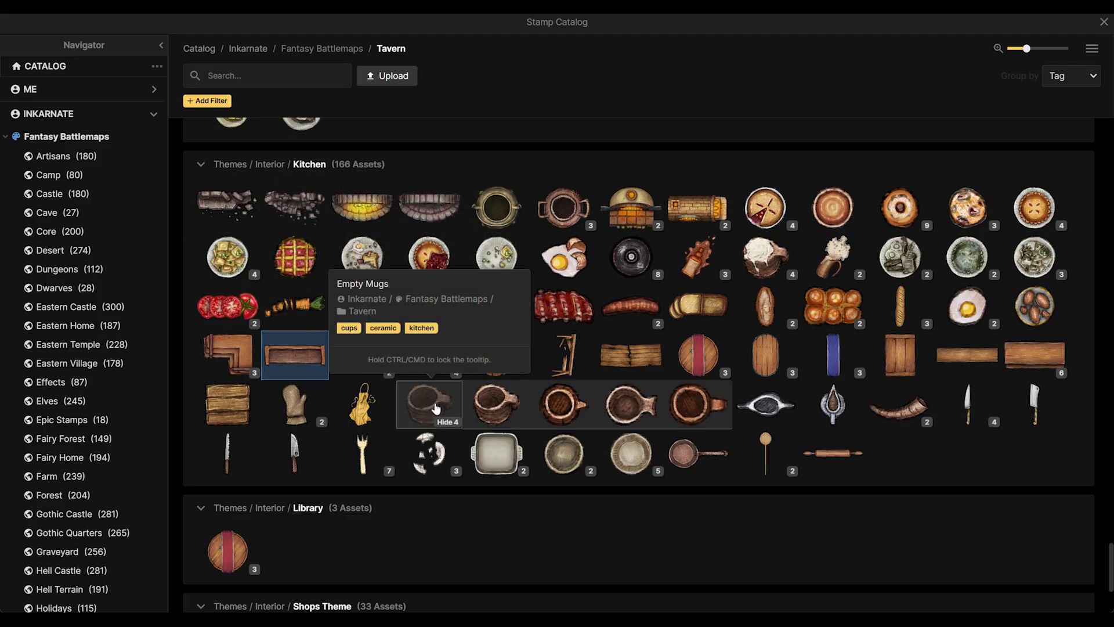
{"action": "left_click", "coordinate": [436, 409]}
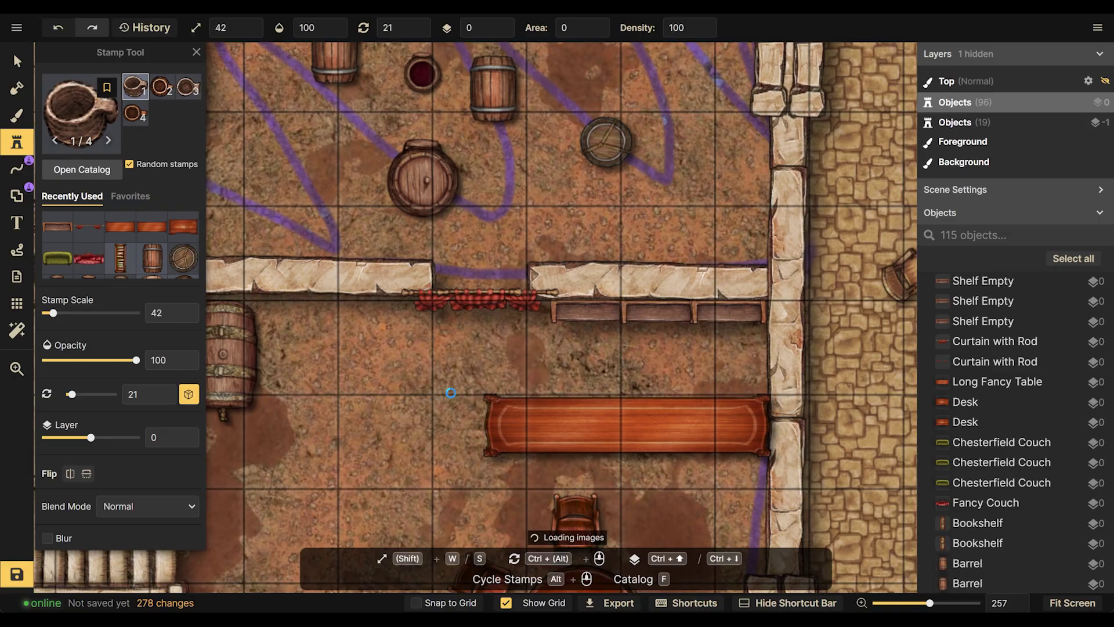
Place randomized empty mugs along the shelves: three on the first, two on the middle and four on the last
{"action": "left_click", "coordinate": [583, 294]}
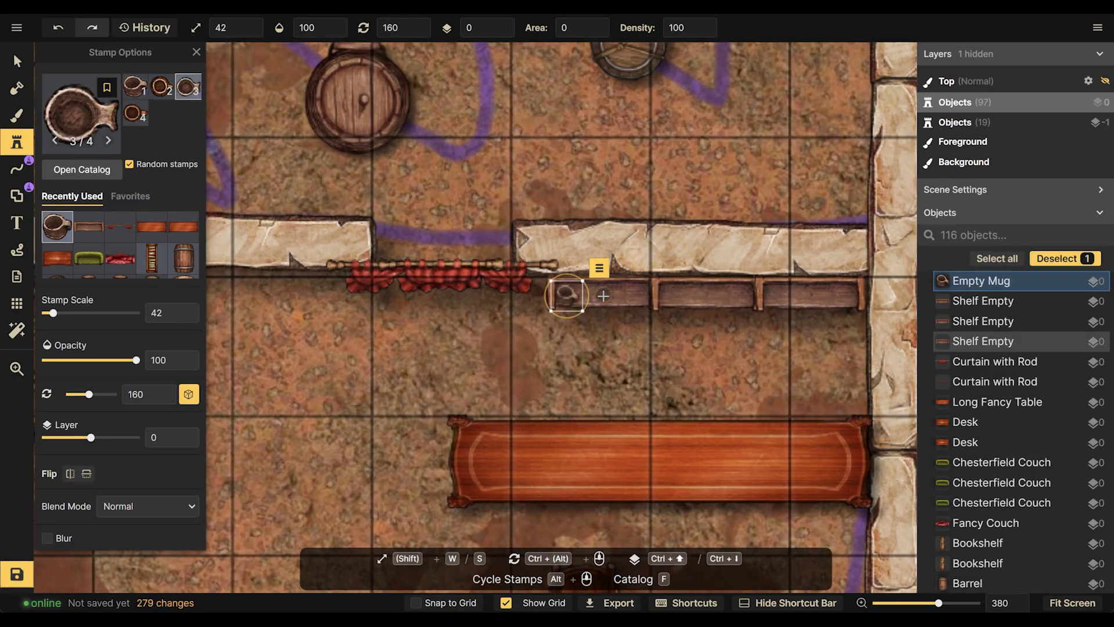
{"action": "left_click", "coordinate": [583, 294]}
{"action": "left_click", "coordinate": [592, 295]}
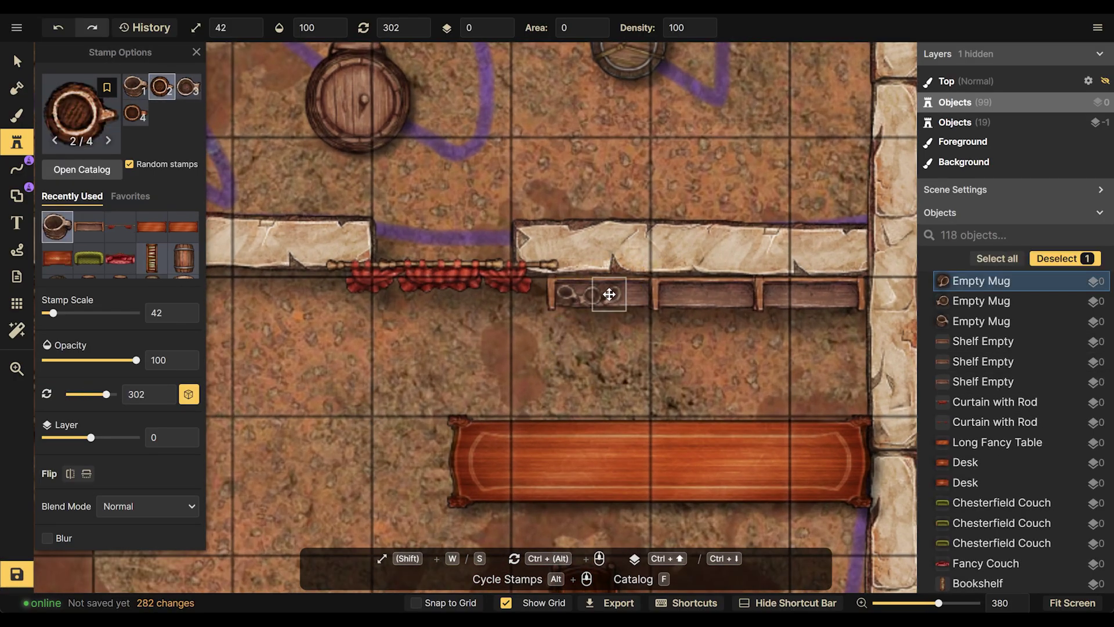
{"action": "left_click", "coordinate": [669, 296]}
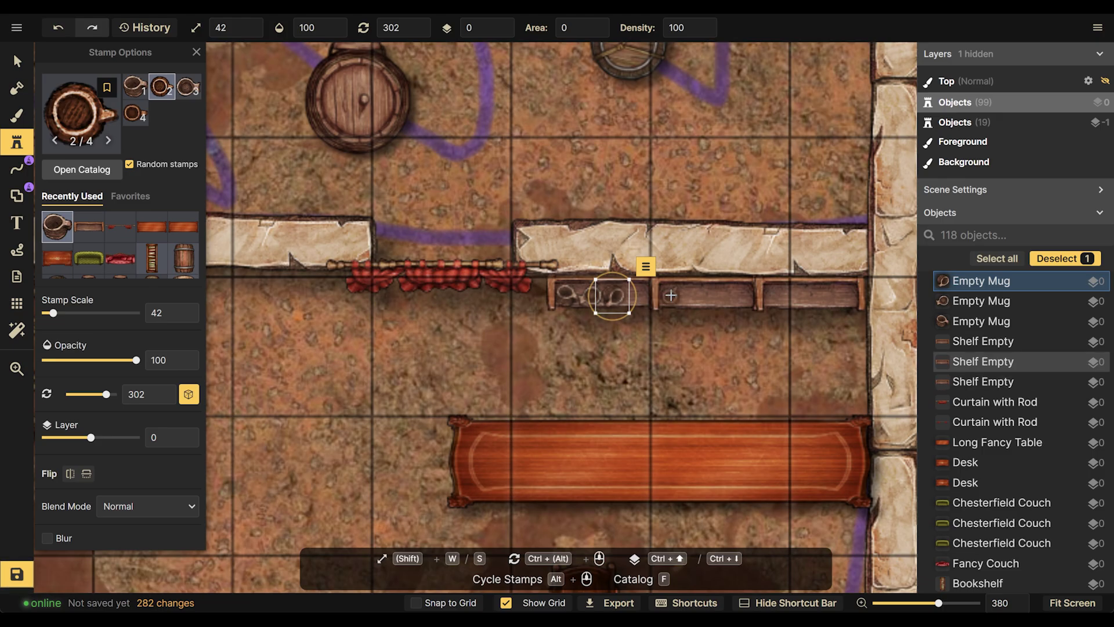
{"action": "left_click", "coordinate": [698, 296]}
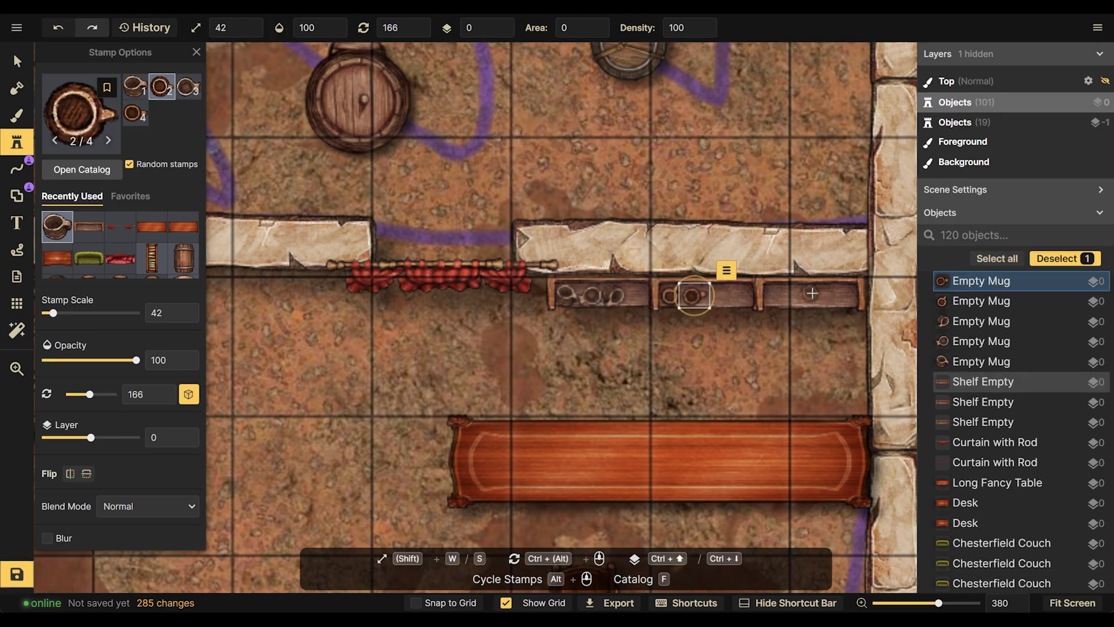
{"action": "left_click", "coordinate": [777, 296]}
{"action": "left_click", "coordinate": [802, 296]}
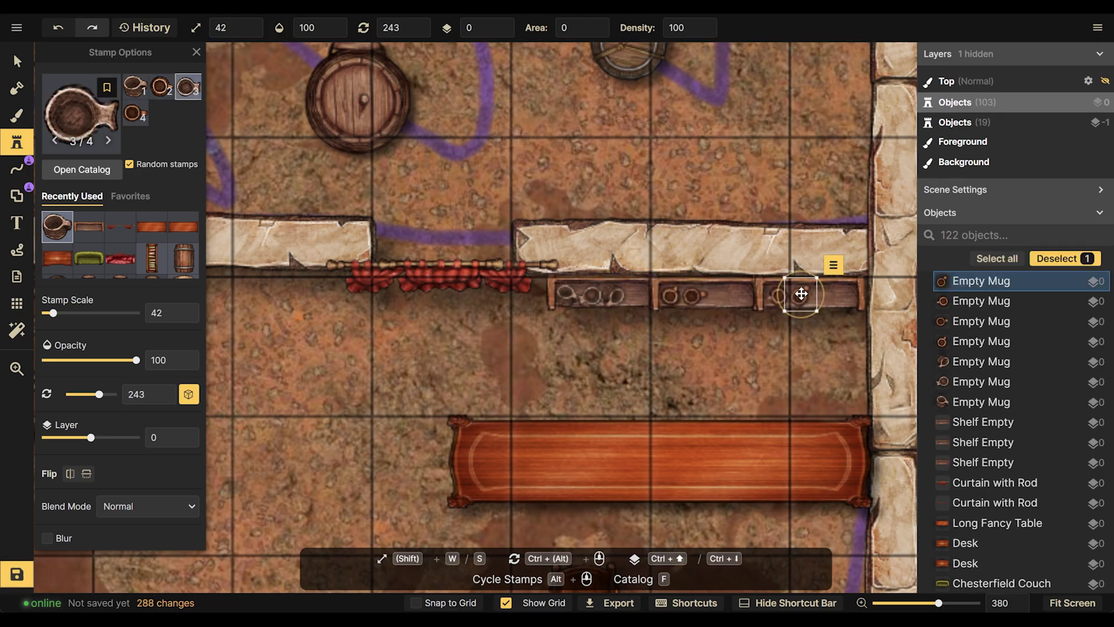
{"action": "left_click", "coordinate": [819, 296]}
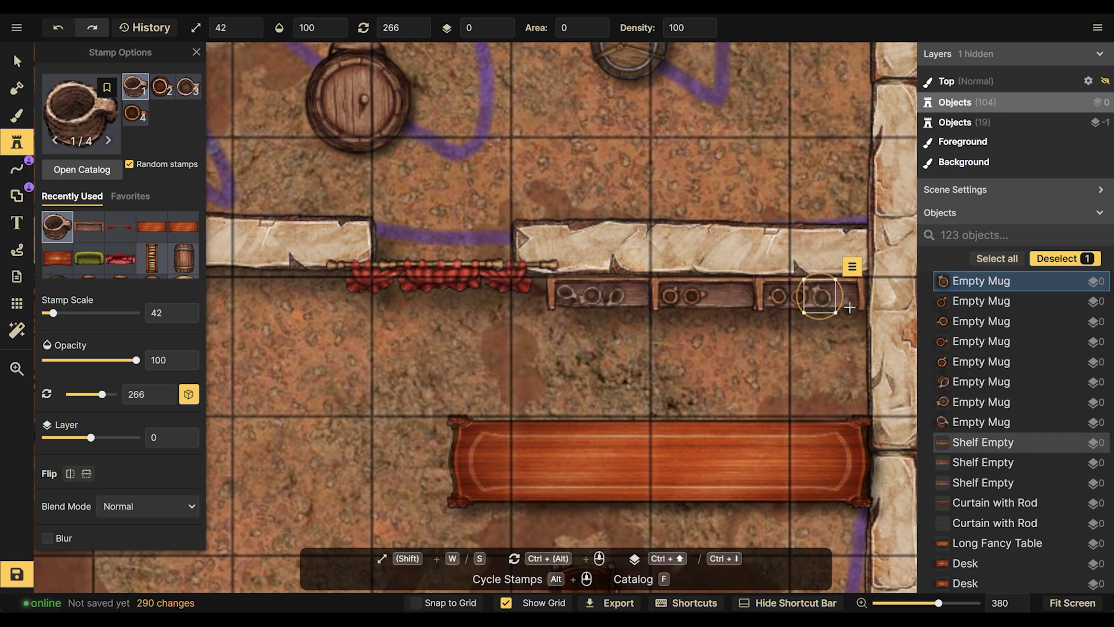
{"action": "left_click", "coordinate": [839, 303]}
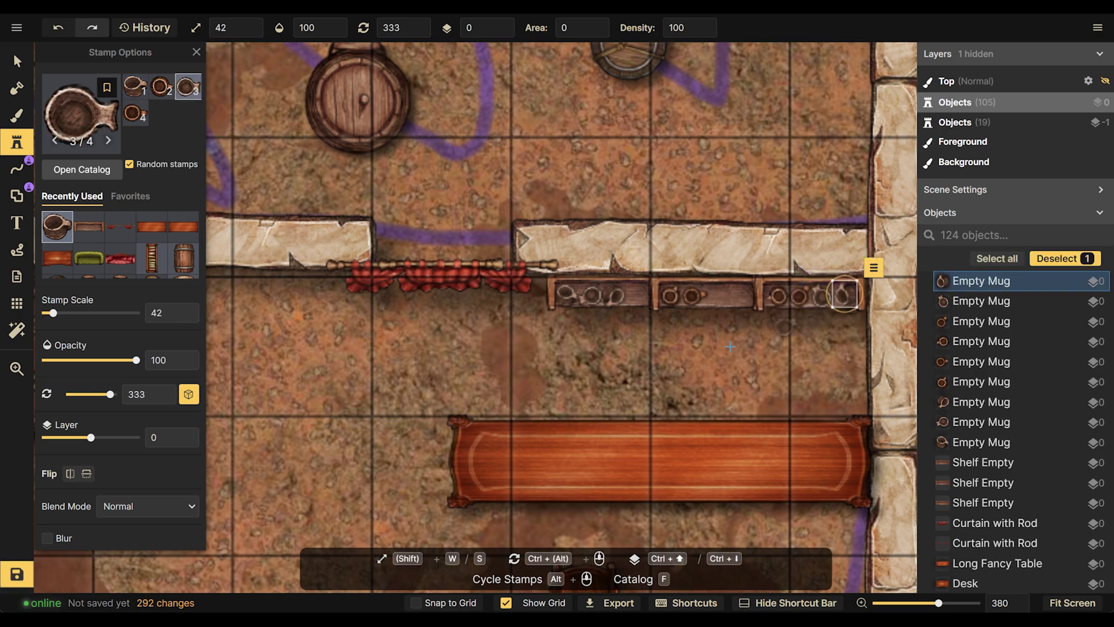
Place two empty mugs on each of the two round tables nearest the long fancy table, facing their chairs
{"action": "scroll", "coordinate": [730, 346], "scroll_direction": "down", "scroll_amount": 3}
{"action": "scroll", "coordinate": [604, 390], "scroll_direction": "right", "scroll_amount": 5}
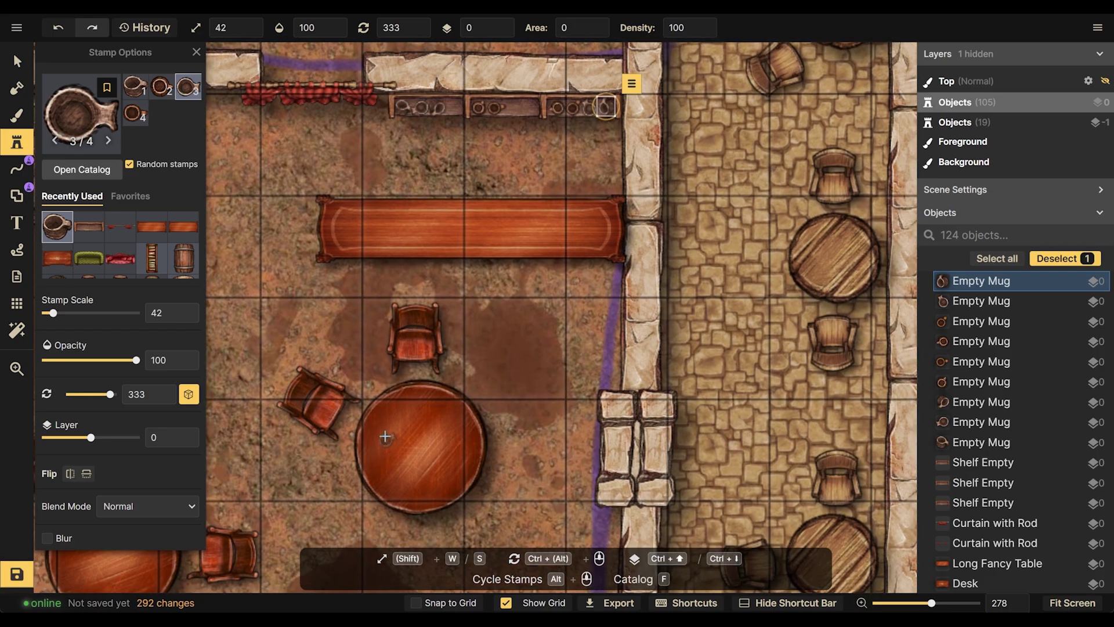
{"action": "left_click", "coordinate": [382, 428]}
{"action": "left_click", "coordinate": [432, 405]}
{"action": "scroll", "coordinate": [458, 216], "scroll_direction": "down", "scroll_amount": 5}
{"action": "scroll", "coordinate": [459, 216], "scroll_direction": "left", "scroll_amount": 3}
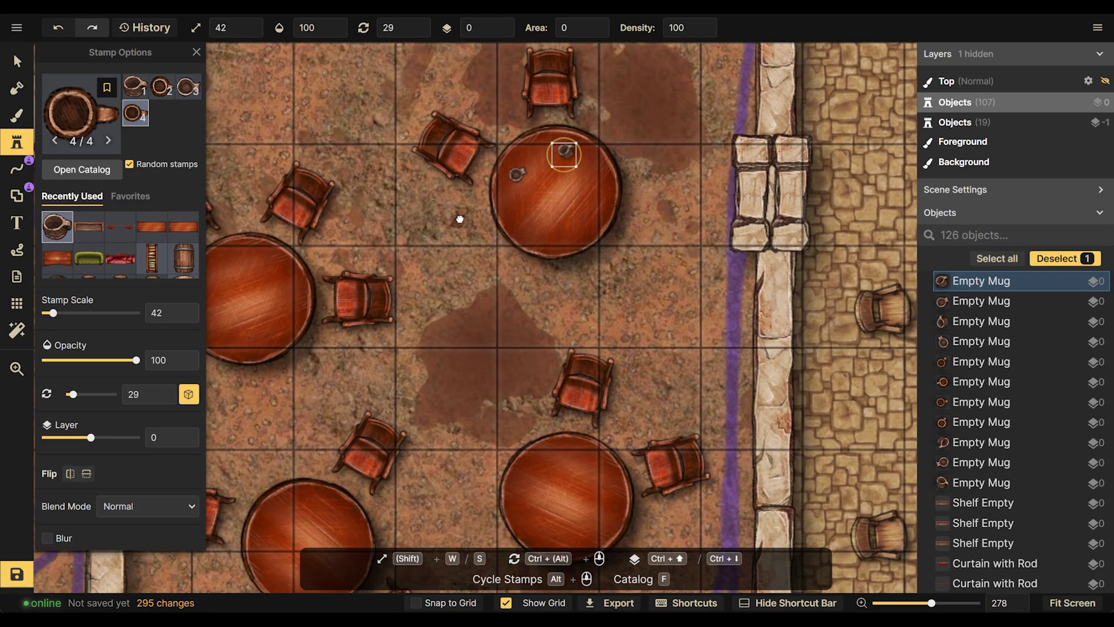
{"action": "left_click", "coordinate": [295, 300]}
{"action": "left_click", "coordinate": [284, 250]}
Place four empty mugs on the lower-left round table and two on the lower-right one, nudging the edge mug inward
{"action": "scroll", "coordinate": [436, 275], "scroll_direction": "down", "scroll_amount": 3}
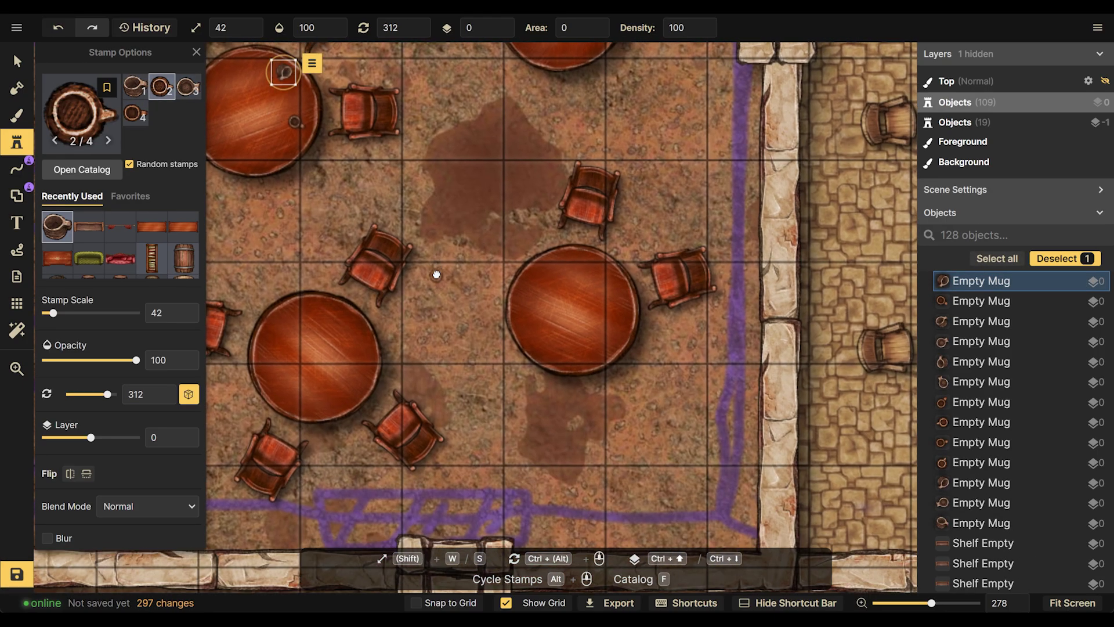
{"action": "left_click", "coordinate": [295, 396]}
{"action": "left_click", "coordinate": [364, 388]}
{"action": "left_click", "coordinate": [279, 355]}
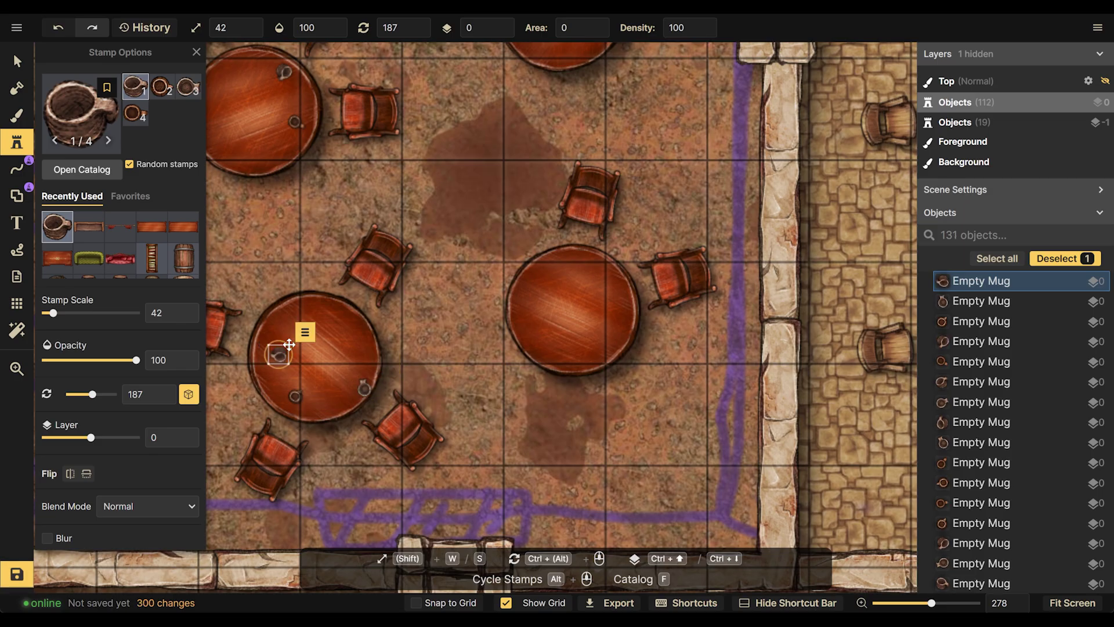
{"action": "left_click", "coordinate": [348, 325]}
{"action": "left_click", "coordinate": [577, 259]}
{"action": "left_click", "coordinate": [618, 295]}
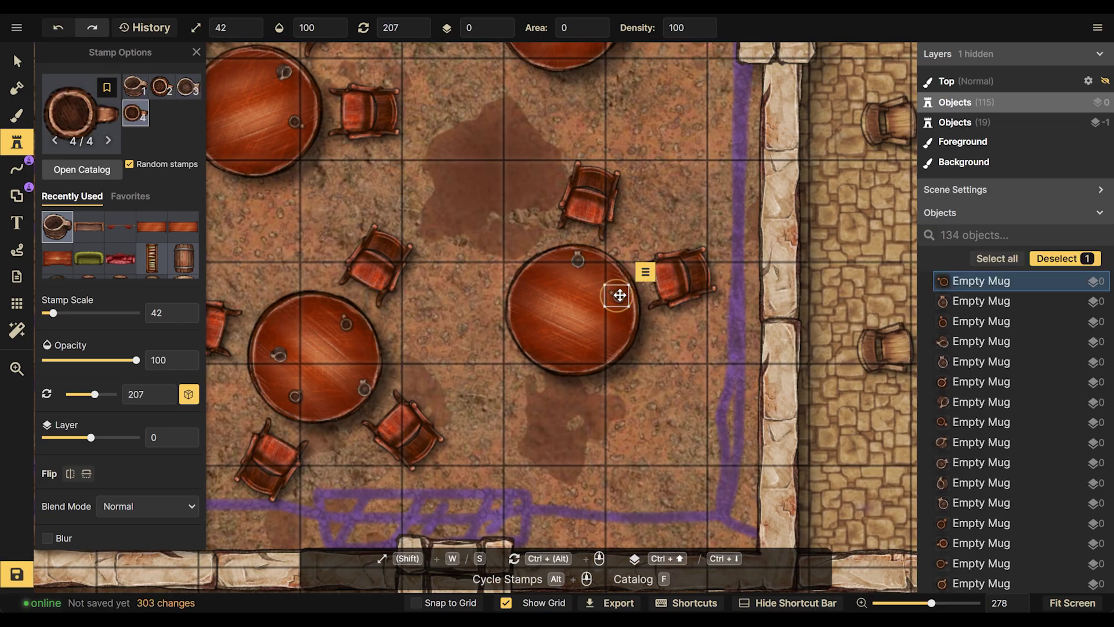
{"action": "key", "text": "v"}
{"action": "left_click", "coordinate": [363, 387]}
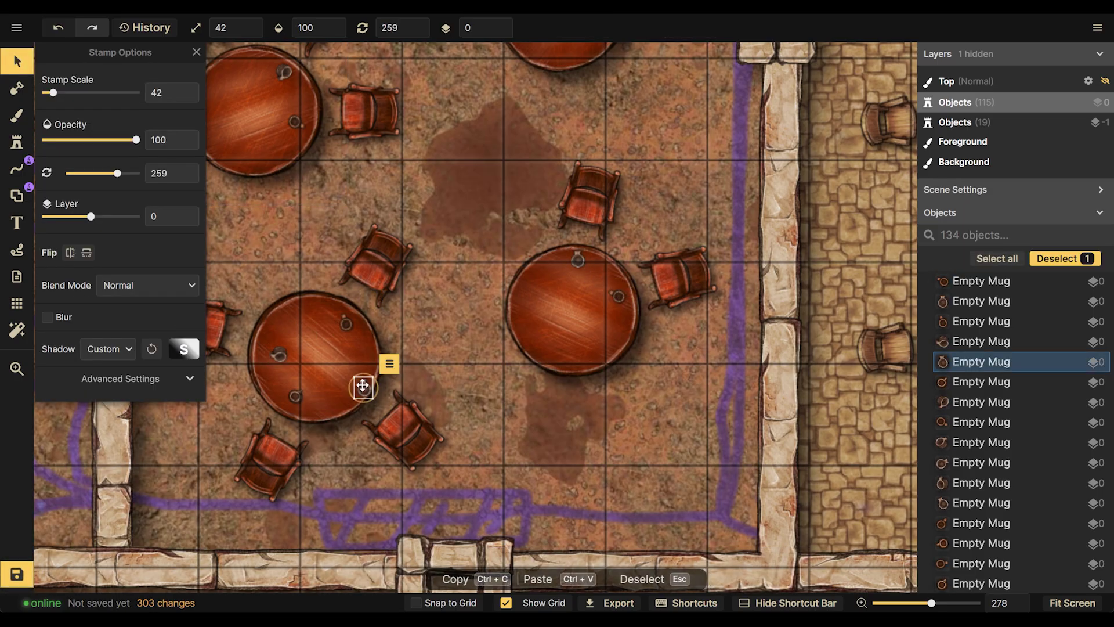
Choose the Eggs in Bowl stamp from the Kitchen assets and place it at scale 79 in the middle of the four-mug table
{"action": "left_click", "coordinate": [17, 142]}
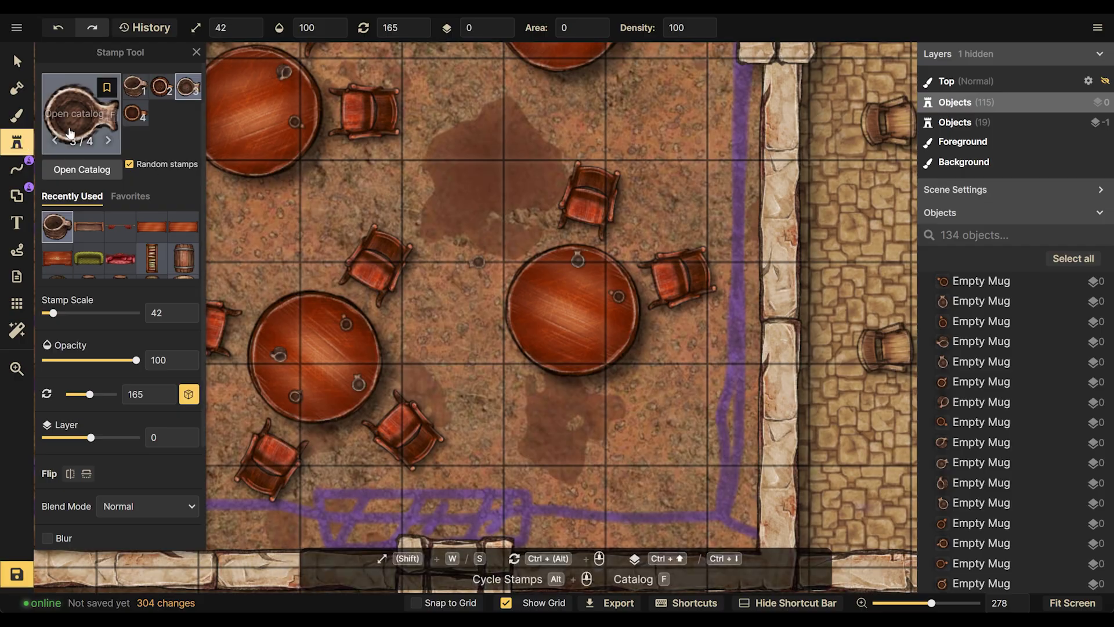
{"action": "left_click", "coordinate": [92, 168]}
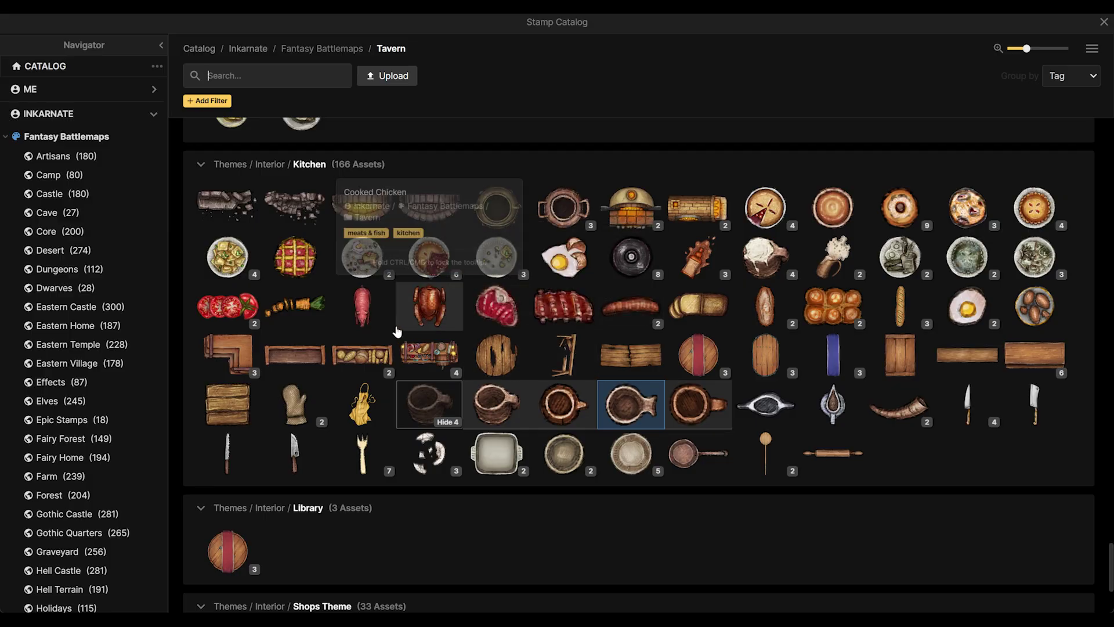
{"action": "scroll", "coordinate": [411, 283], "scroll_direction": "up", "scroll_amount": 1}
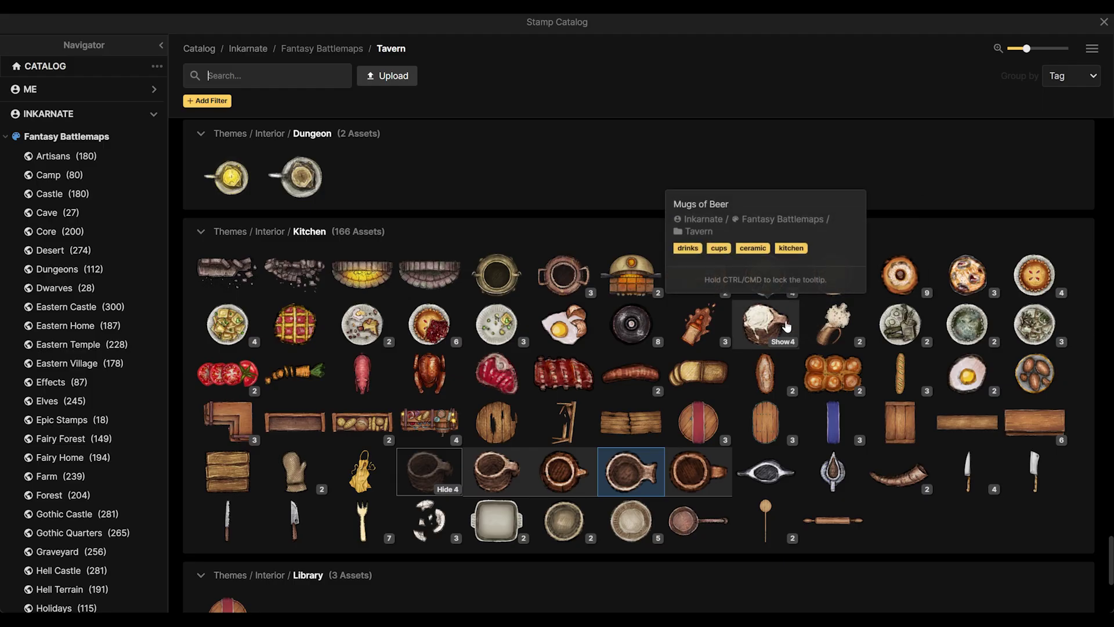
{"action": "scroll", "coordinate": [926, 344], "scroll_direction": "down", "scroll_amount": 1}
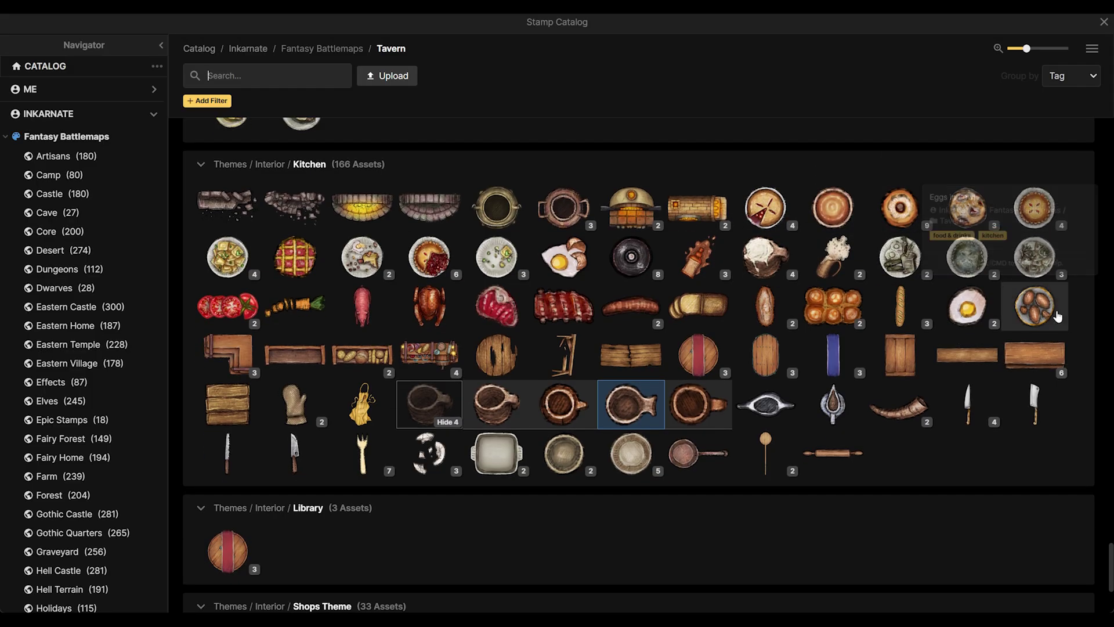
{"action": "left_click", "coordinate": [1036, 290]}
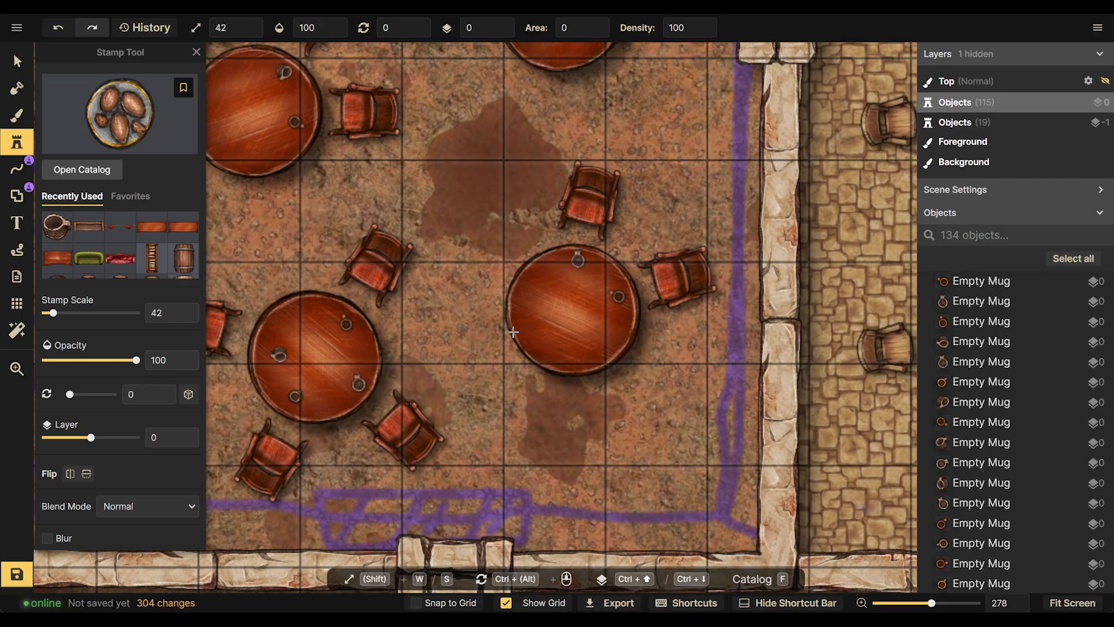
{"action": "left_click", "coordinate": [314, 369]}
{"action": "key", "text": "v"}
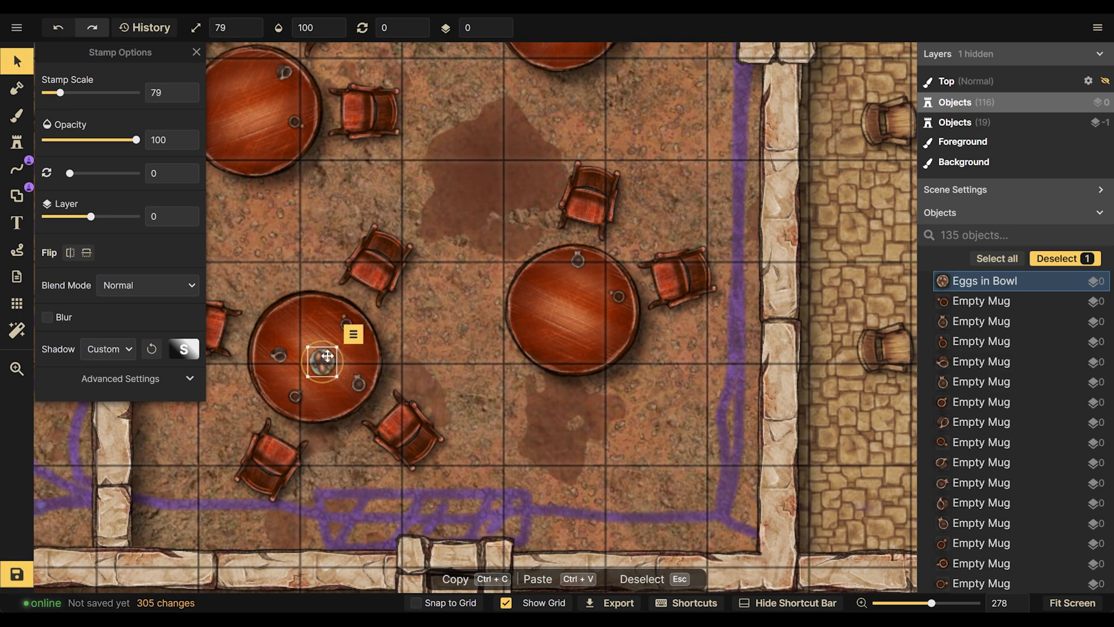
{"action": "left_click", "coordinate": [27, 152]}
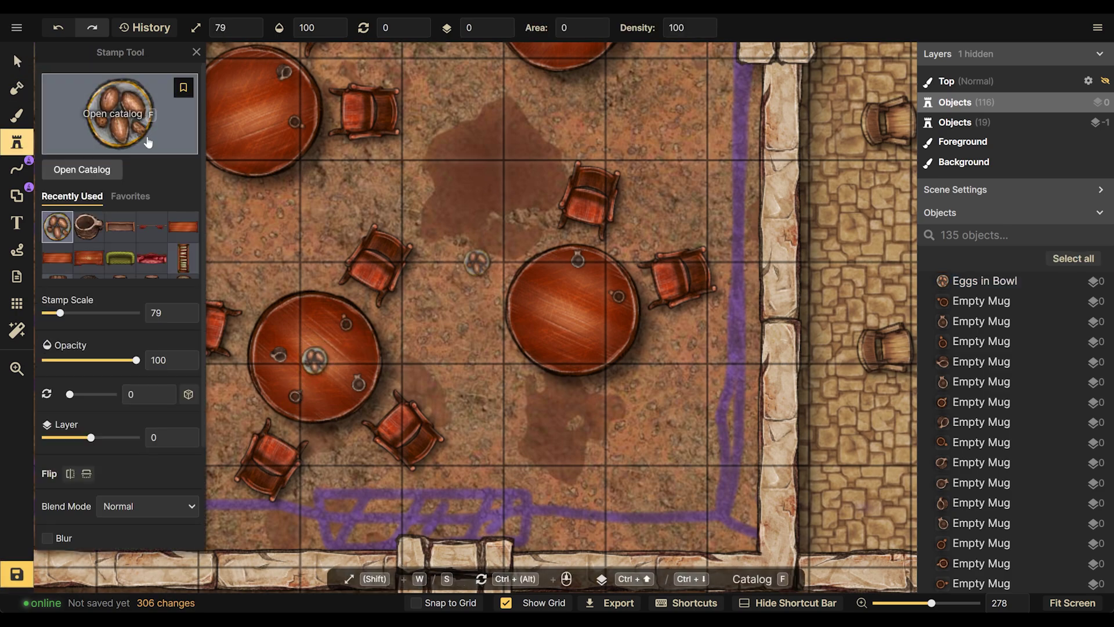
{"action": "left_click", "coordinate": [87, 170]}
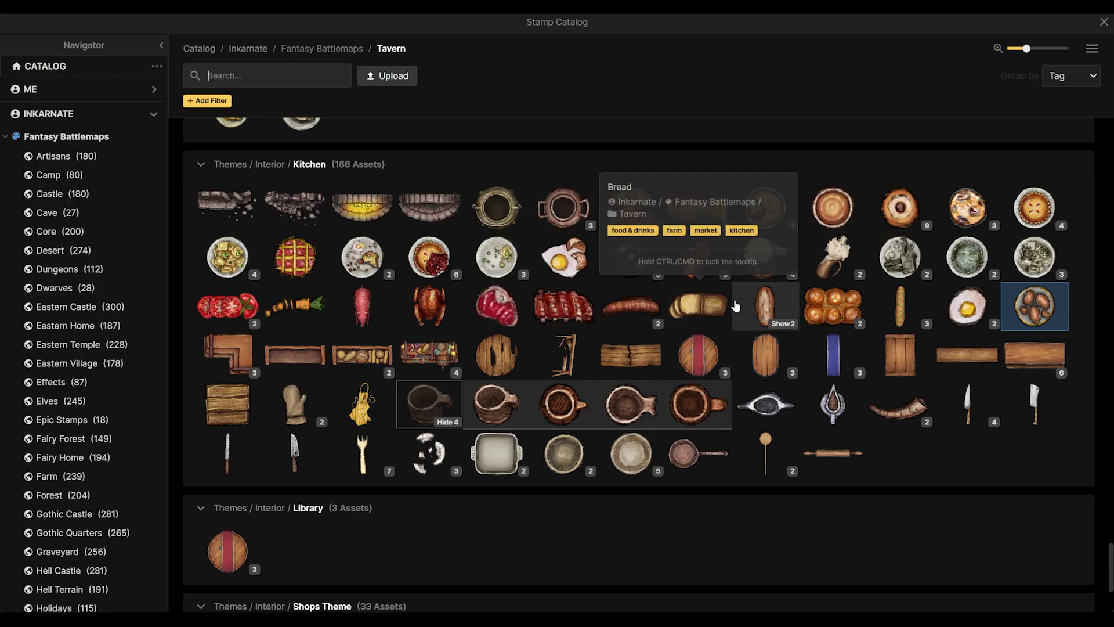
{"action": "left_click", "coordinate": [632, 256]}
{"action": "scroll", "coordinate": [531, 199], "scroll_direction": "up", "scroll_amount": 5}
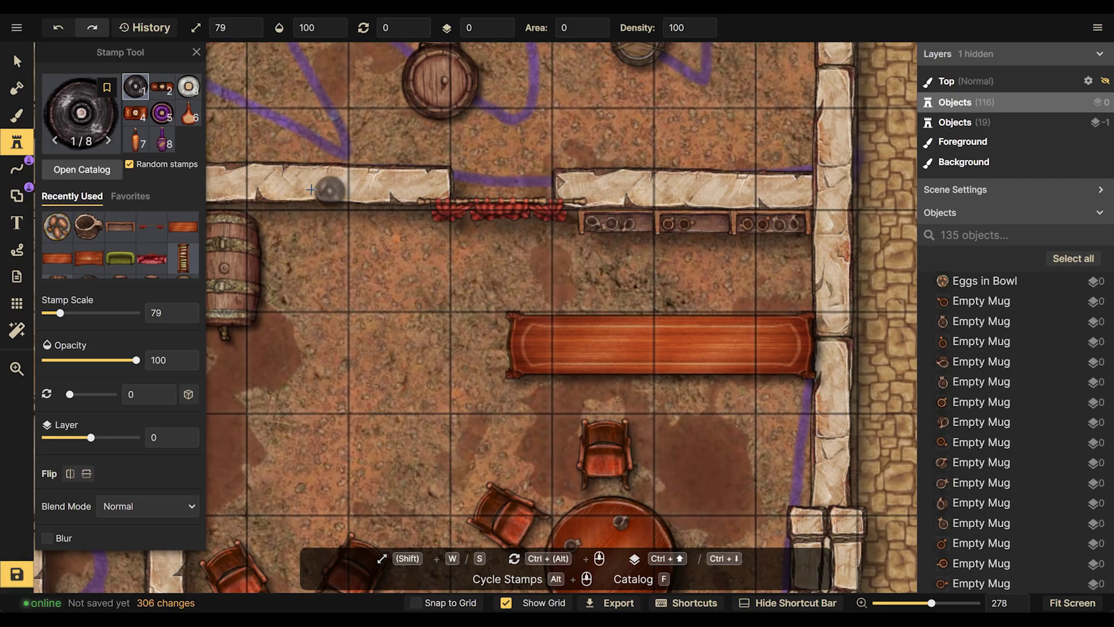
{"action": "left_click", "coordinate": [476, 262]}
{"action": "scroll", "coordinate": [383, 302], "scroll_direction": "up", "scroll_amount": 5}
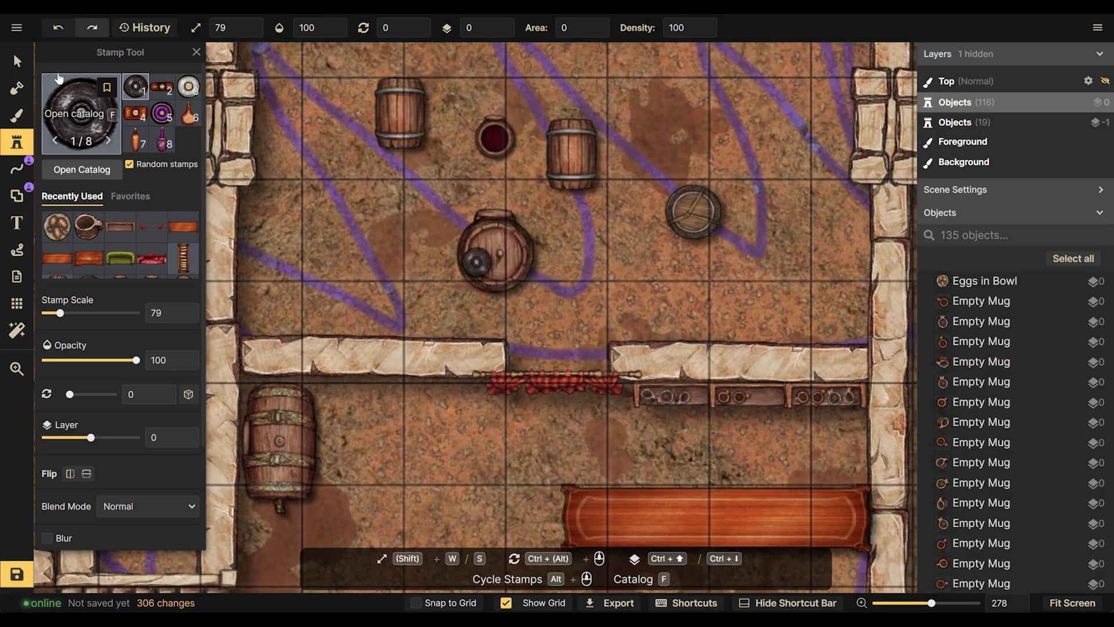
{"action": "key", "text": "Escape"}
Duplicate the wine barrel from the storage room and place the copy beside the large barrel below the wall
{"action": "left_click", "coordinate": [530, 256]}
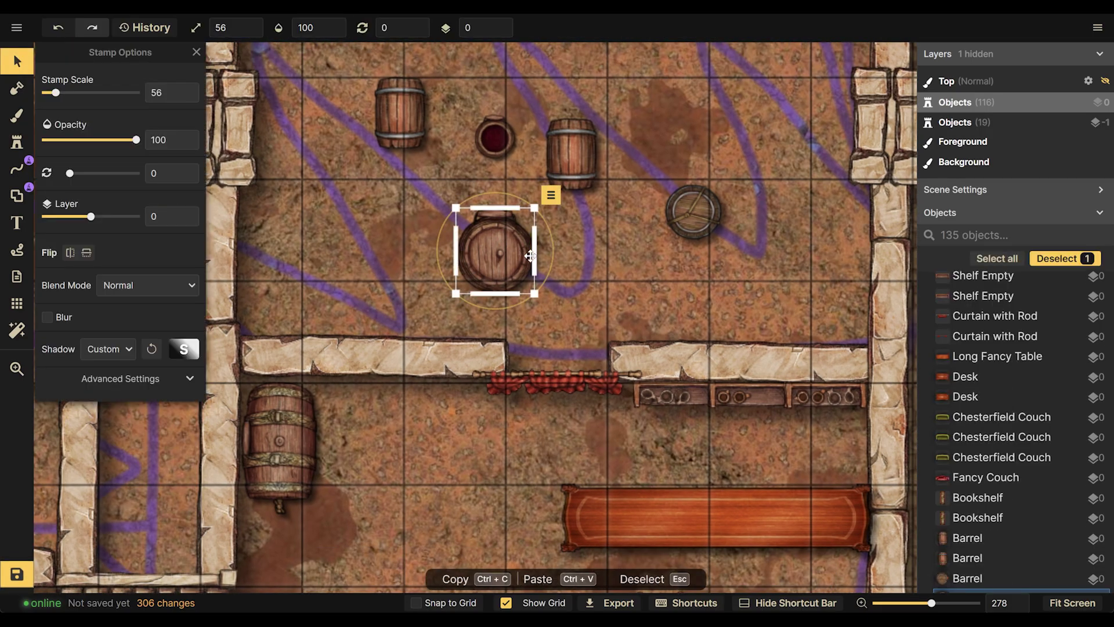
{"action": "key", "text": "ctrl+c"}
{"action": "key", "text": "ctrl+v"}
{"action": "left_click_drag", "start_coordinate": [532, 251], "coordinate": [358, 422]}
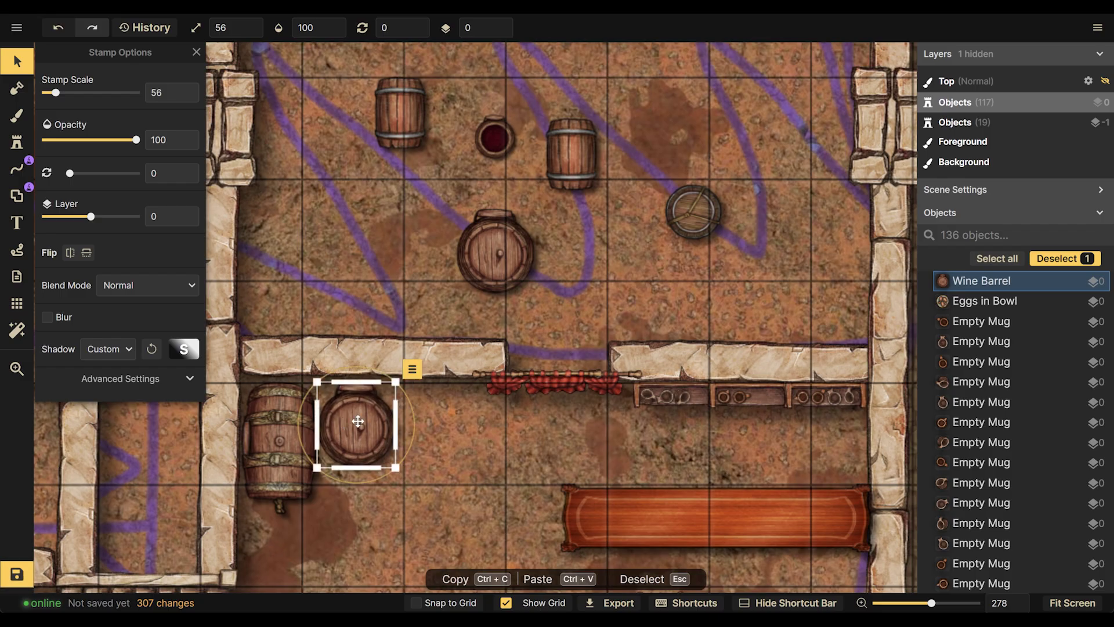
Scale the wine barrel copy to 43 and rotate it 180 degrees beside the large barrel
{"action": "left_click_drag", "start_coordinate": [400, 384], "coordinate": [362, 426]}
{"action": "key", "text": "ctrl+v"}
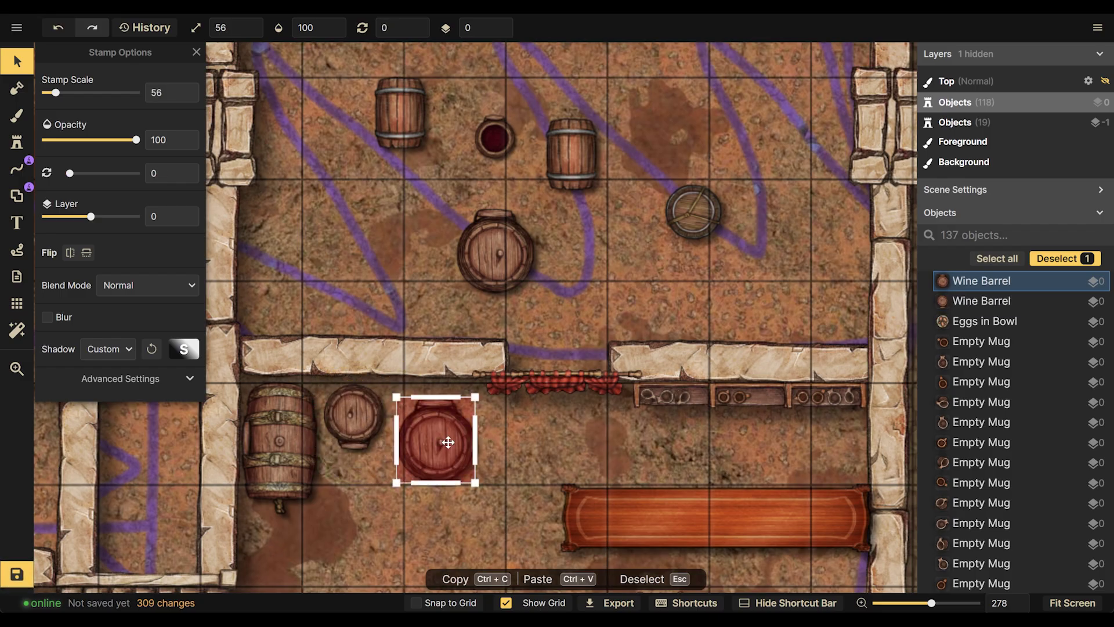
{"action": "left_click", "coordinate": [451, 427]}
{"action": "left_click_drag", "start_coordinate": [471, 385], "coordinate": [456, 430]}
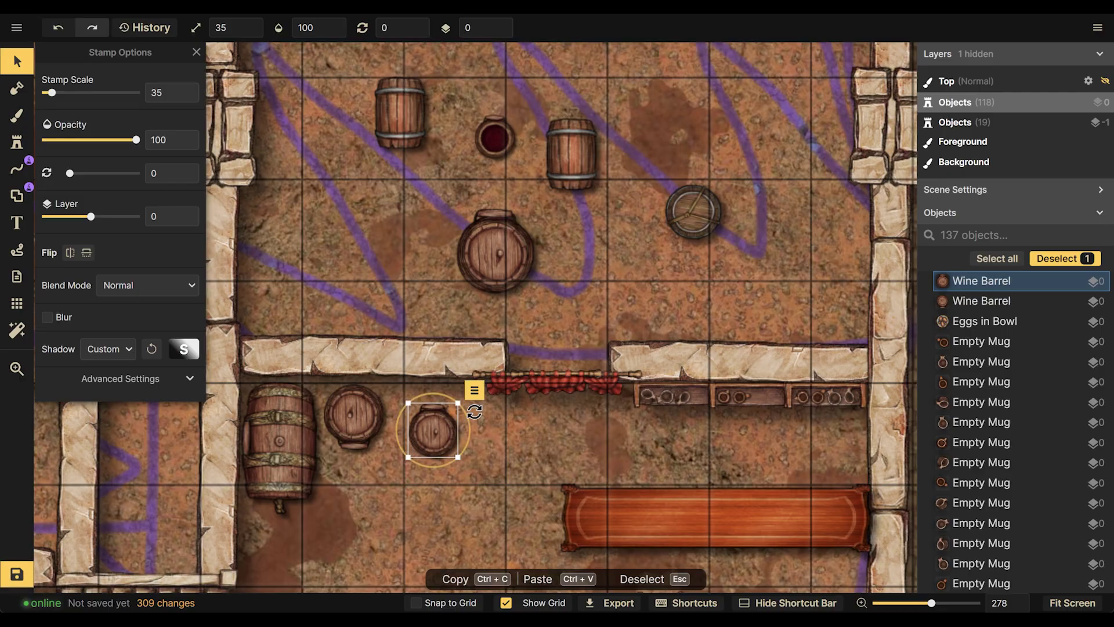
{"action": "key", "text": "ctrl+z"}
{"action": "key", "text": "ctrl+z"}
Duplicate the scale 43 wine barrel and place the copy next to it along the wall behind the bar
{"action": "left_click", "coordinate": [357, 413]}
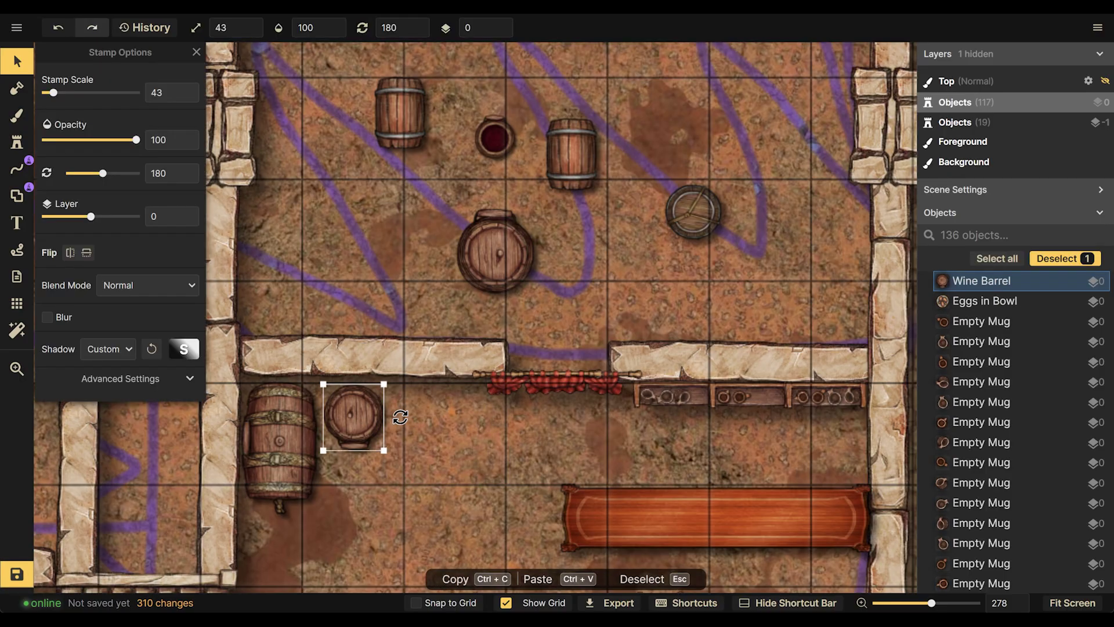
{"action": "key", "text": "ctrl+c"}
{"action": "key", "text": "ctrl+v"}
{"action": "left_click_drag", "start_coordinate": [357, 413], "coordinate": [423, 428]}
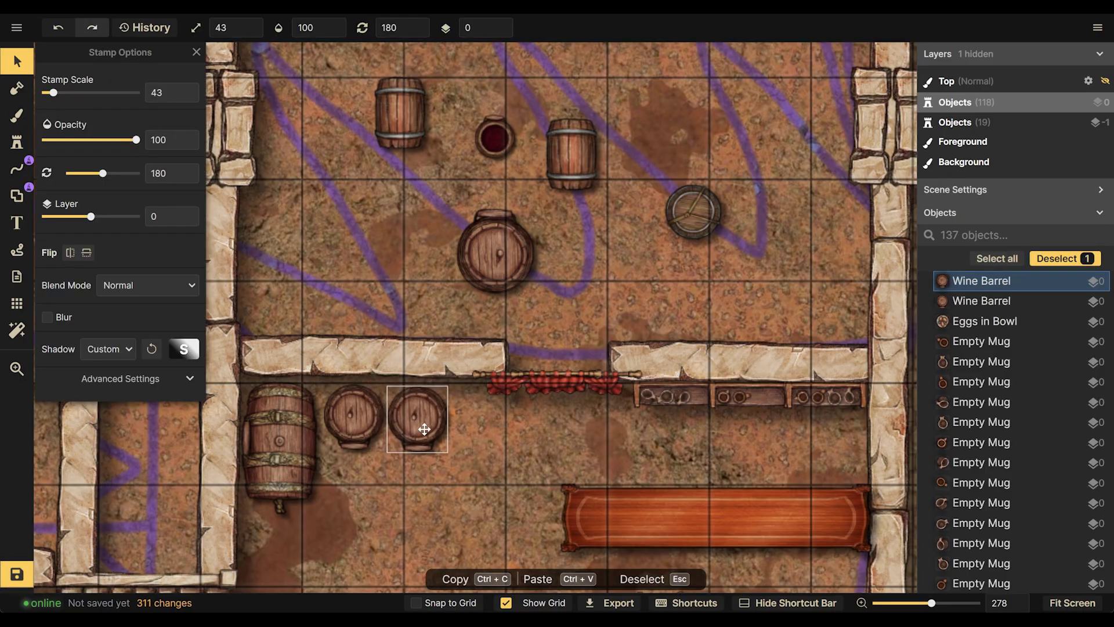
{"action": "left_click", "coordinate": [507, 464]}
Try a copy of the long fancy table at scale 41 below the bar's barrels, against the side wall
{"action": "scroll", "coordinate": [507, 464], "scroll_direction": "down", "scroll_amount": 3}
{"action": "left_click_drag", "start_coordinate": [504, 454], "coordinate": [437, 450]}
{"action": "scroll", "coordinate": [610, 427], "scroll_direction": "down", "scroll_amount": 1}
{"action": "left_click", "coordinate": [582, 428]}
{"action": "key", "text": "ctrl+c"}
{"action": "key", "text": "ctrl+v"}
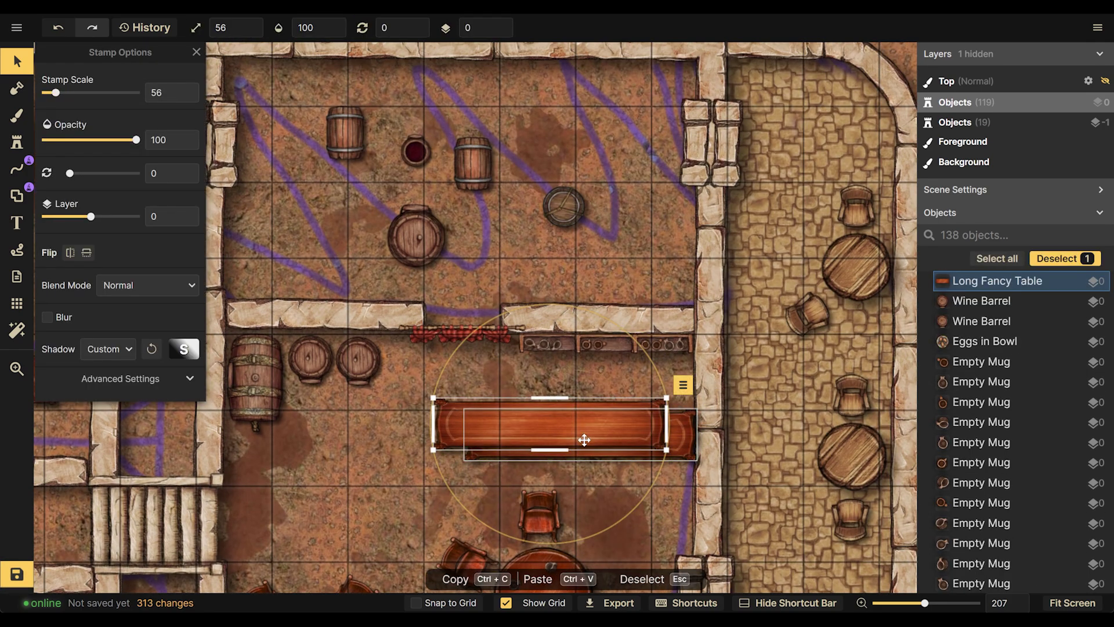
{"action": "left_click_drag", "start_coordinate": [584, 440], "coordinate": [369, 477]}
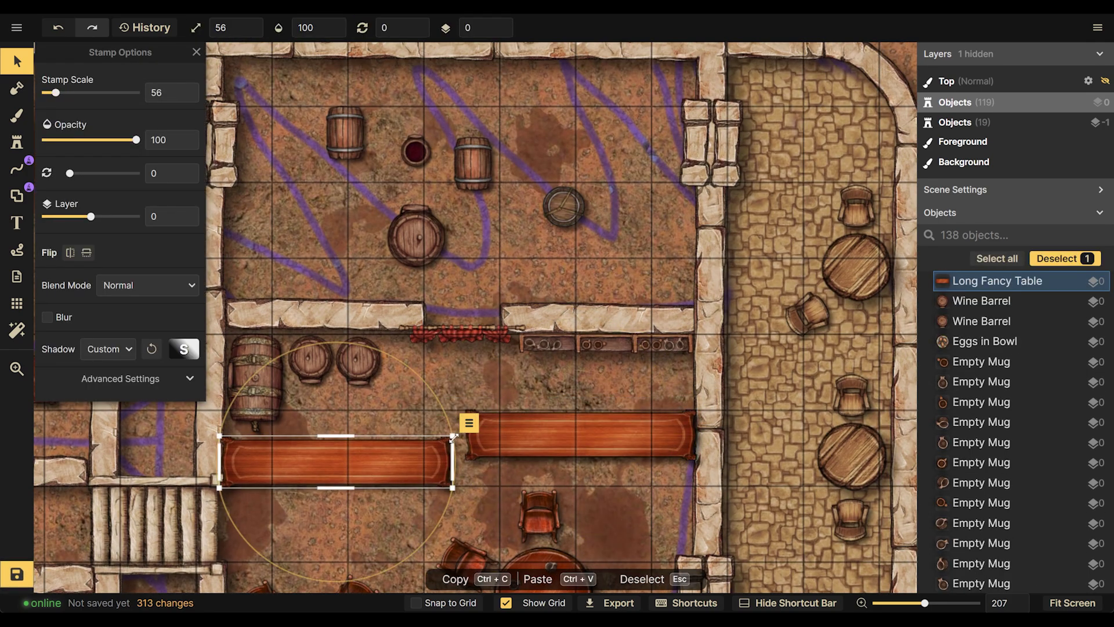
{"action": "left_click_drag", "start_coordinate": [454, 436], "coordinate": [368, 465]}
{"action": "left_click", "coordinate": [432, 419]}
{"action": "scroll", "coordinate": [430, 387], "scroll_direction": "down", "scroll_amount": 1}
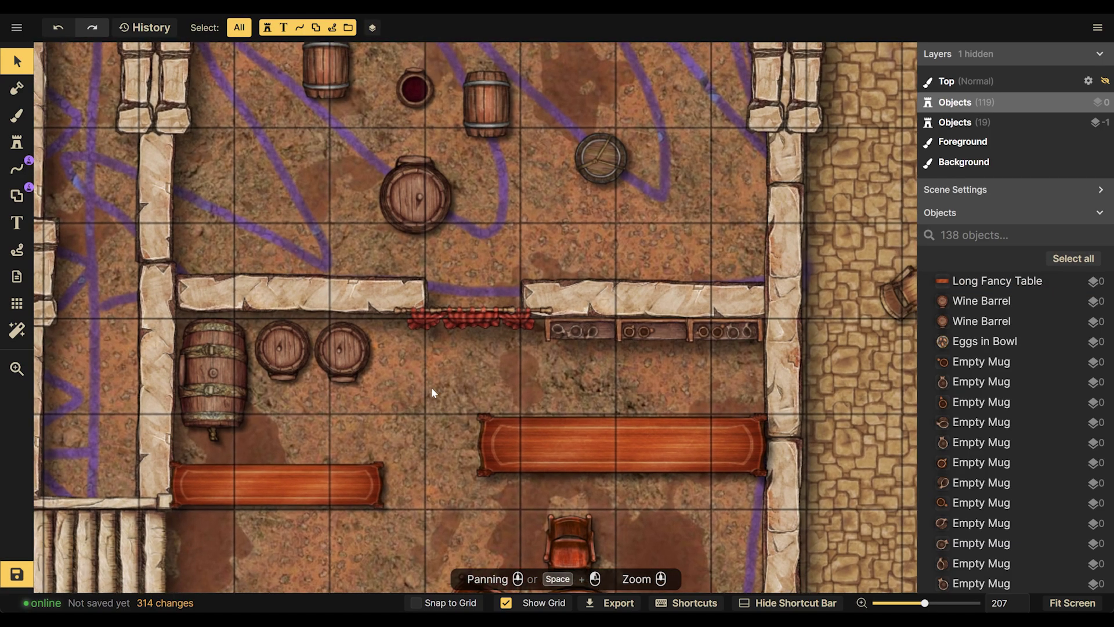
Nudge the original long fancy table against the outer wall and delete its smaller copy
{"action": "mouse_move", "coordinate": [591, 450]}
{"action": "left_mouse_down"}
{"action": "mouse_move", "coordinate": [609, 462]}
{"action": "mouse_move", "coordinate": [607, 439]}
{"action": "left_mouse_up"}
{"action": "scroll", "coordinate": [502, 249], "scroll_direction": "down", "scroll_amount": 2}
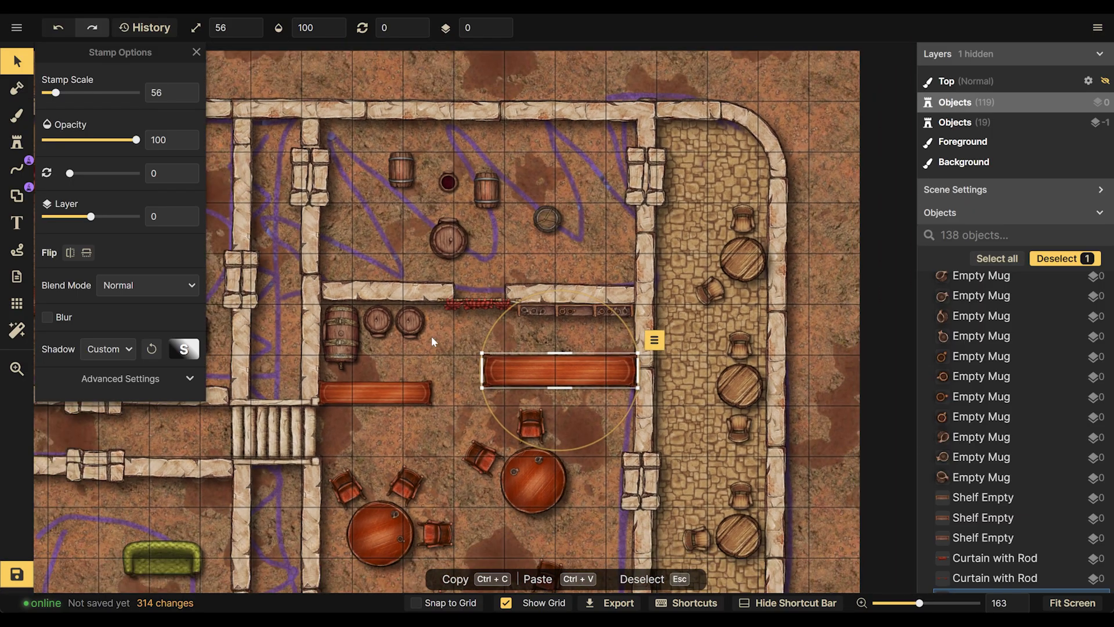
{"action": "left_click", "coordinate": [402, 392]}
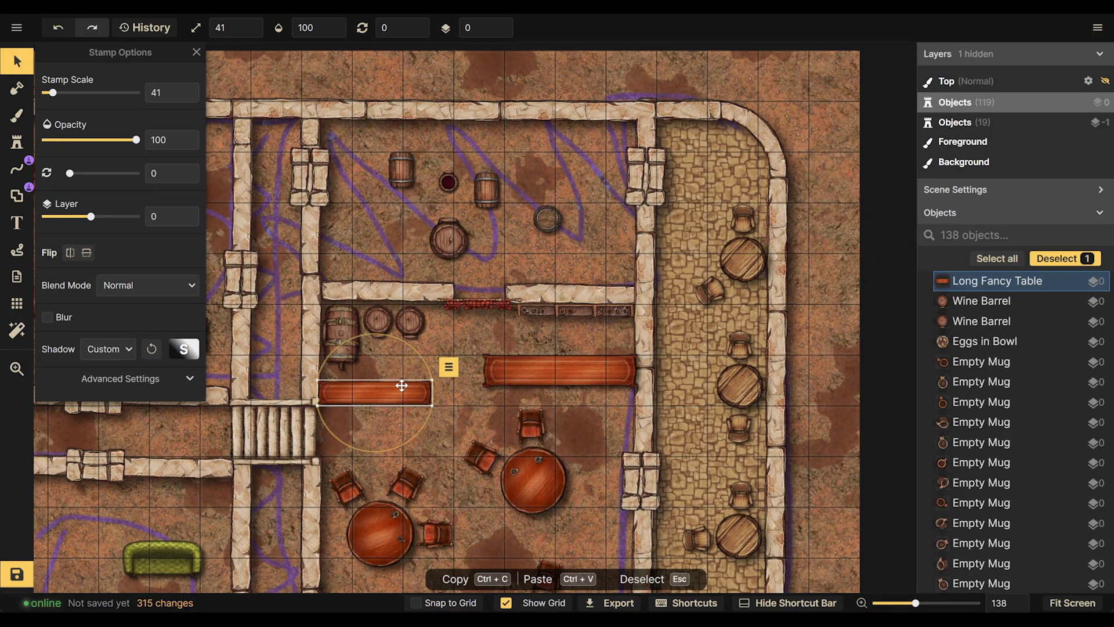
{"action": "key", "text": "Delete"}
Duplicate the vertical limestone wall beside the bar's barrels, rotate the copy to 270 degrees and place it horizontally below the barrels
{"action": "left_click", "coordinate": [319, 366]}
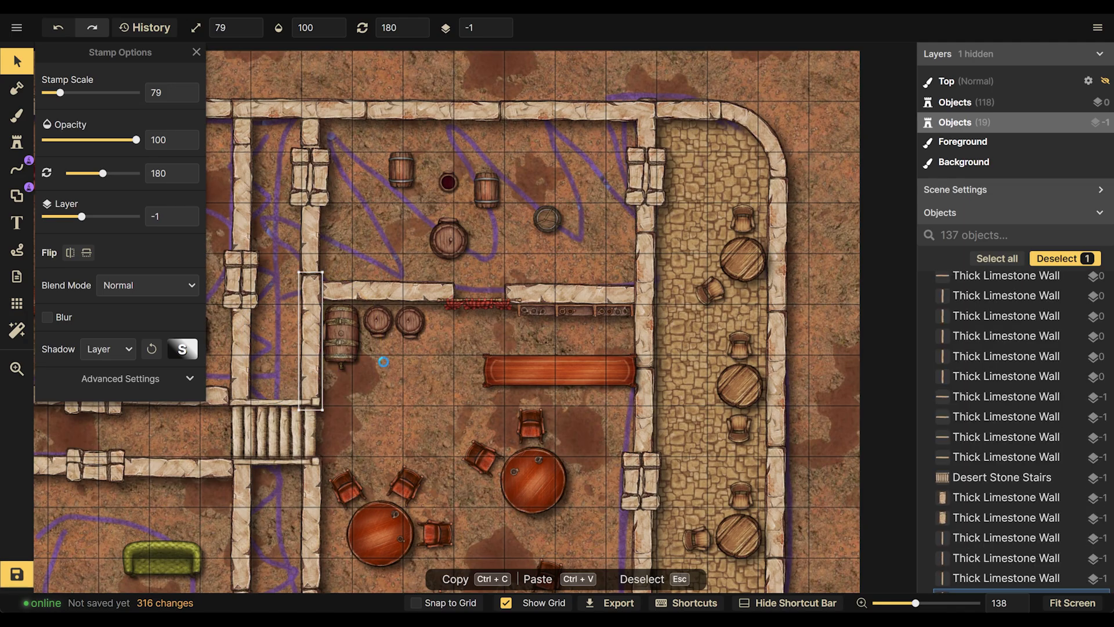
{"action": "left_click_drag", "start_coordinate": [319, 366], "coordinate": [386, 363]}
{"action": "left_click_drag", "start_coordinate": [452, 348], "coordinate": [397, 437]}
{"action": "left_click_drag", "start_coordinate": [419, 361], "coordinate": [429, 399]}
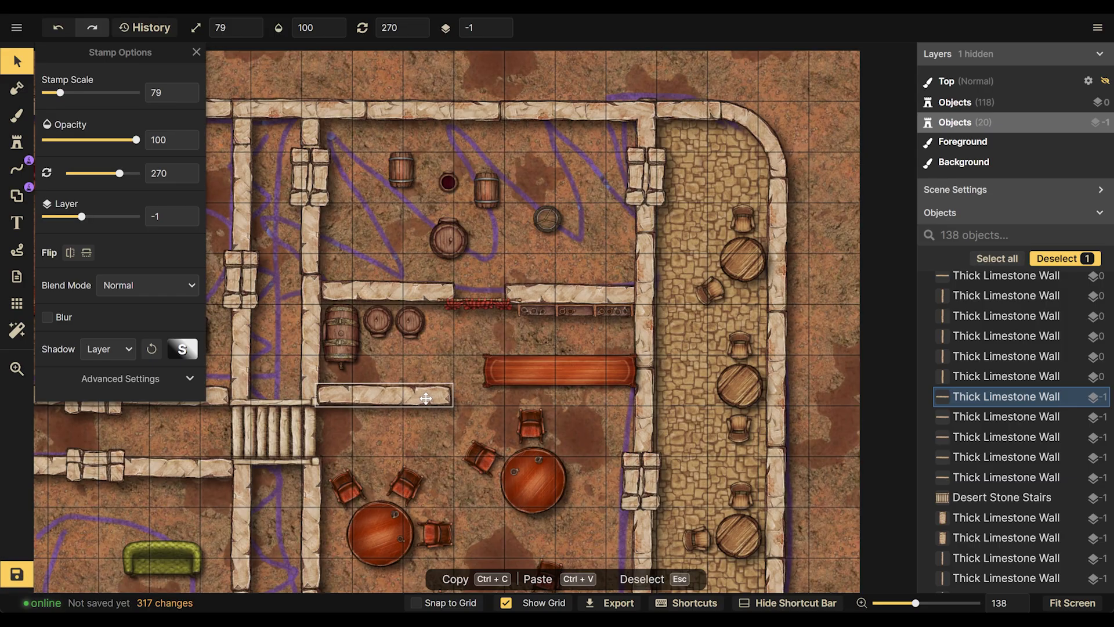
Move a storage room barrel up to the back wall, enlarge it to scale 80 and line up two copies beside it
{"action": "left_click", "coordinate": [740, 385]}
{"action": "scroll", "coordinate": [388, 231], "scroll_direction": "up", "scroll_amount": 3}
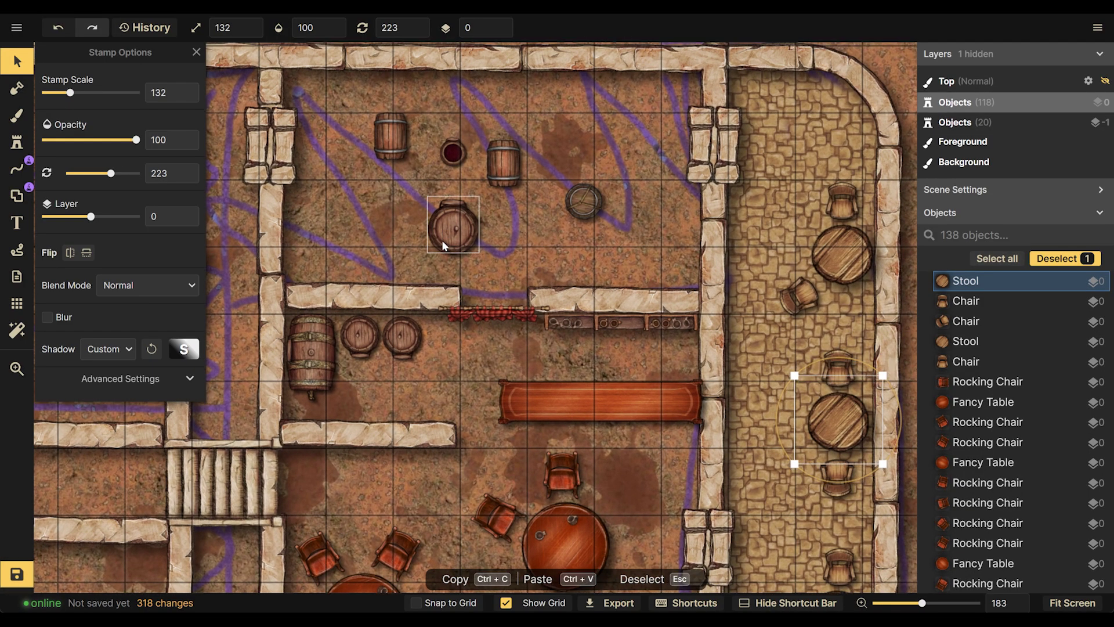
{"action": "scroll", "coordinate": [441, 239], "scroll_direction": "down", "scroll_amount": 2}
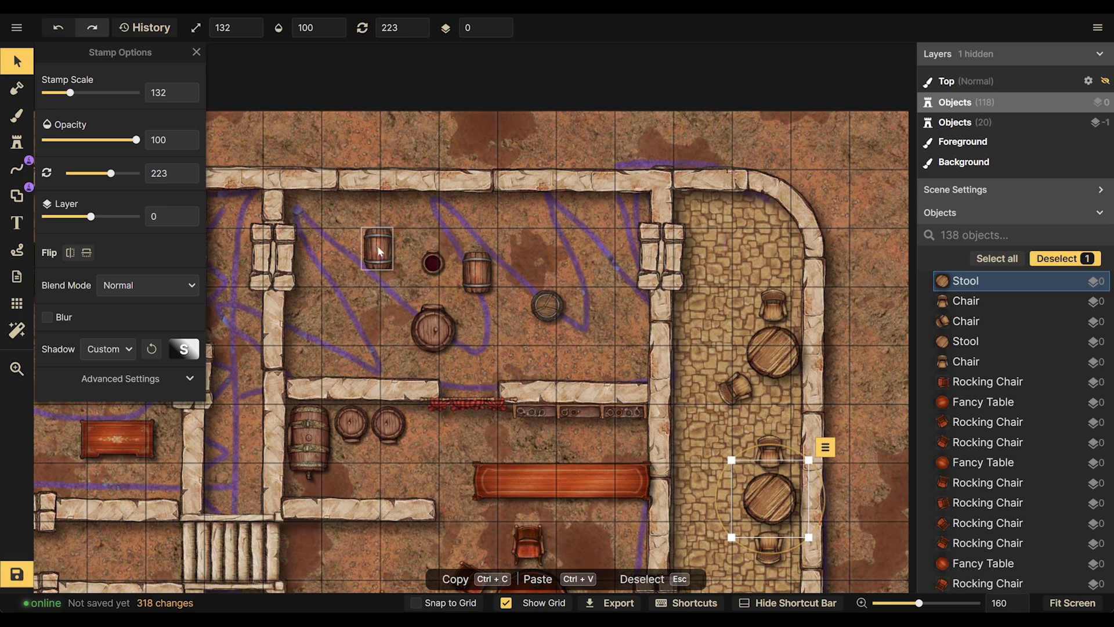
{"action": "left_click_drag", "start_coordinate": [377, 251], "coordinate": [474, 237]}
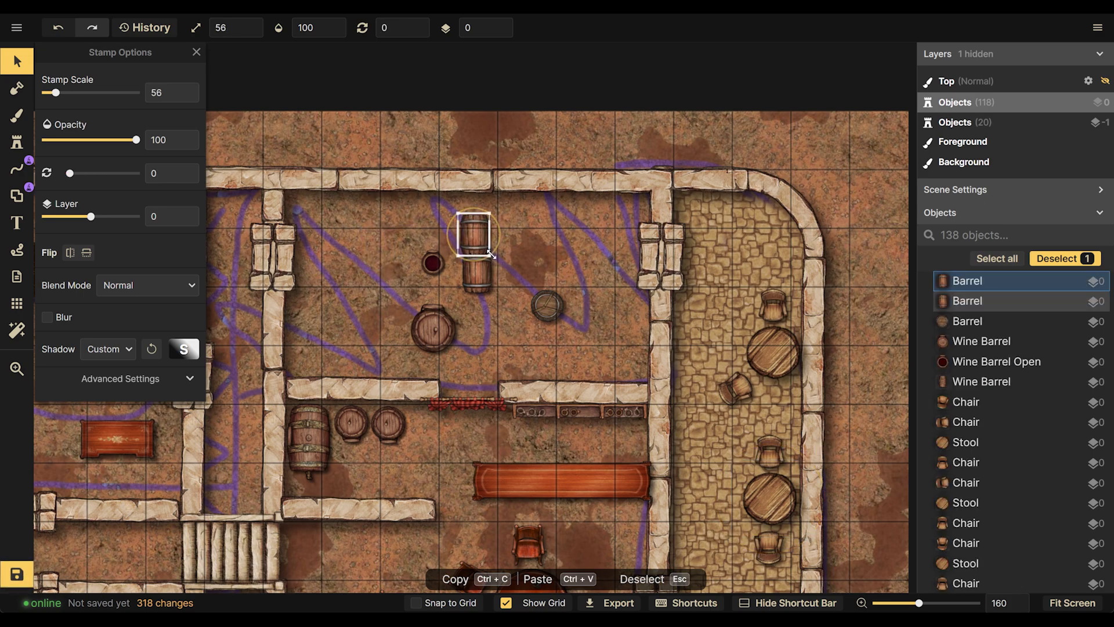
{"action": "key", "text": "ctrl+v"}
{"action": "left_click_drag", "start_coordinate": [441, 220], "coordinate": [565, 239]}
{"action": "key", "text": "ctrl+v"}
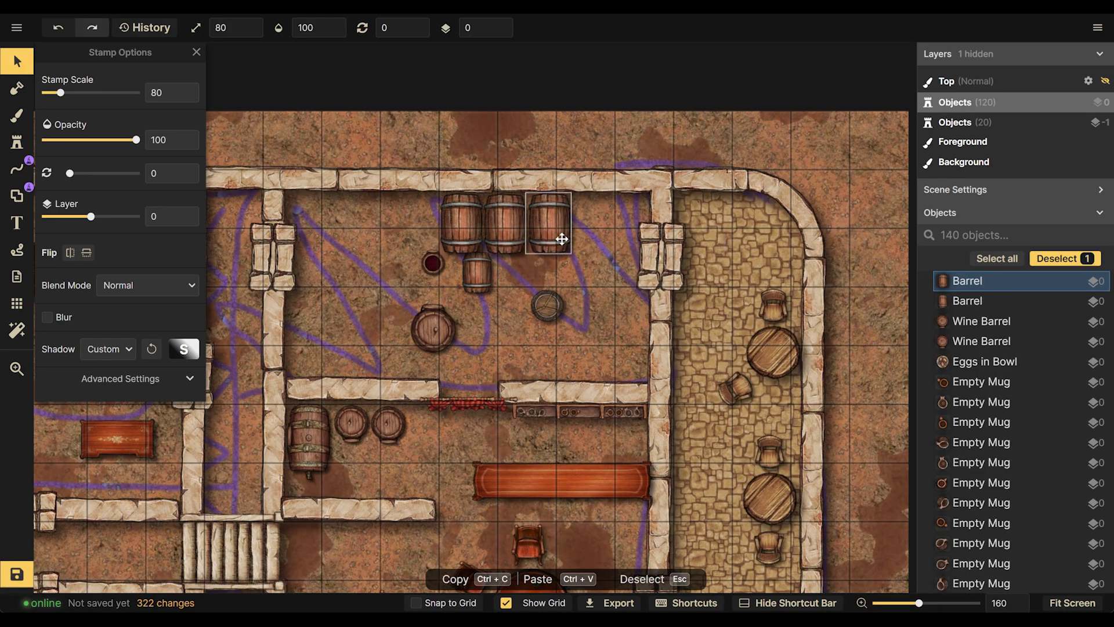
{"action": "left_click", "coordinate": [479, 305]}
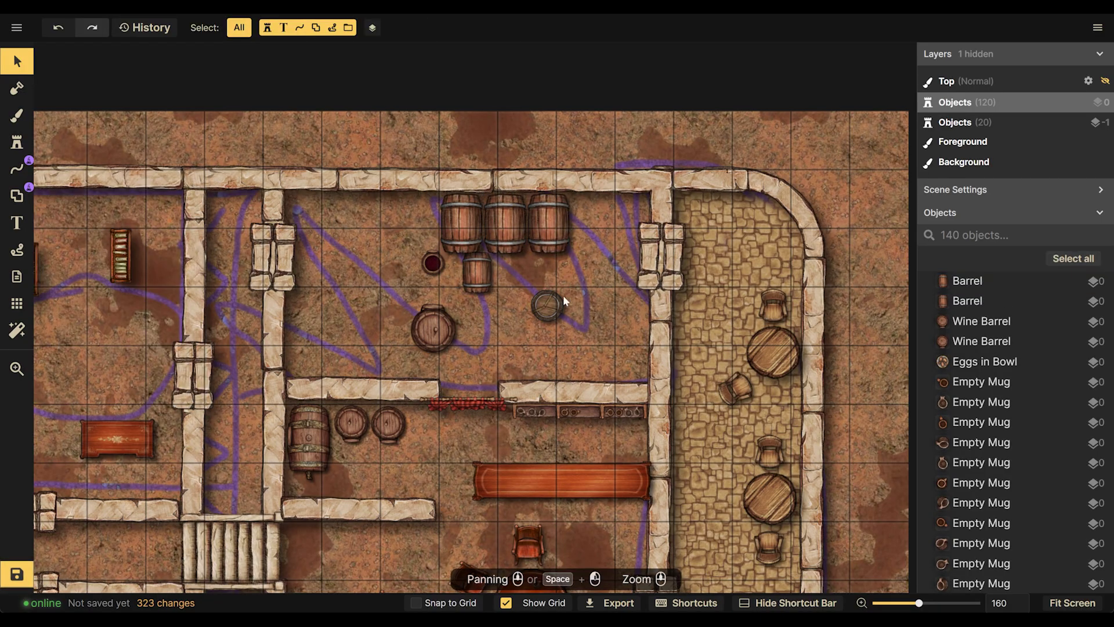
Duplicate the uppermost terrace table with its two chairs and place the copies in the storage room's lower-right corner
{"action": "left_click_drag", "start_coordinate": [729, 287], "coordinate": [617, 345]}
{"action": "key", "text": "ctrl+c"}
{"action": "key", "text": "ctrl+v"}
{"action": "left_click", "coordinate": [512, 331]}
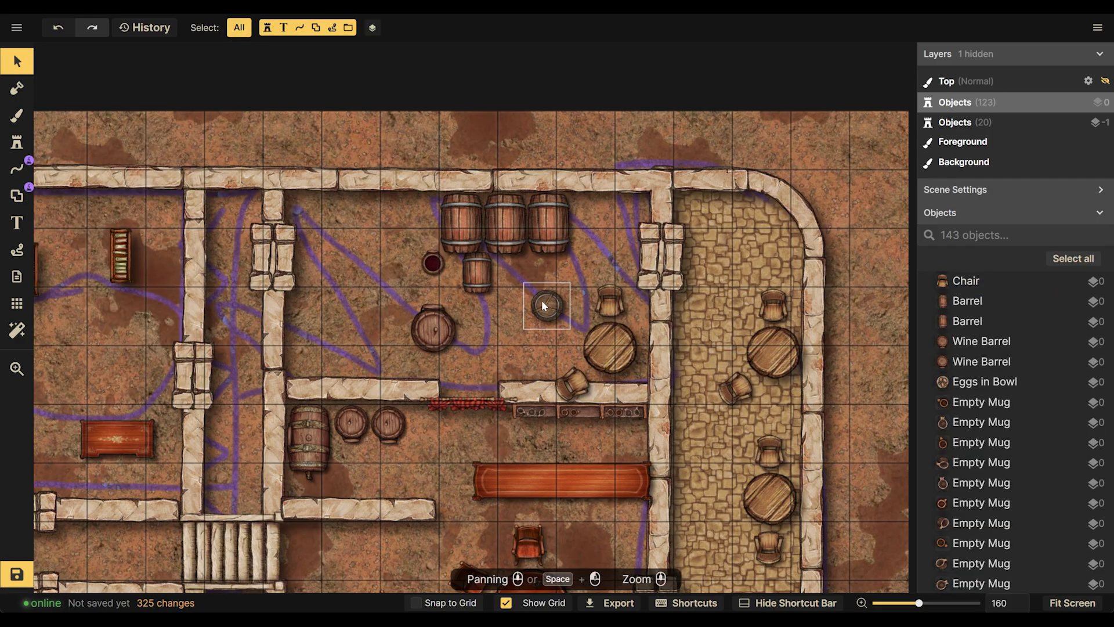
Move the upright barrel beside the three large barrels and place two copies of it near the storage room's upper-left corner
{"action": "left_click", "coordinate": [541, 313]}
{"action": "left_click_drag", "start_coordinate": [524, 330], "coordinate": [417, 219]}
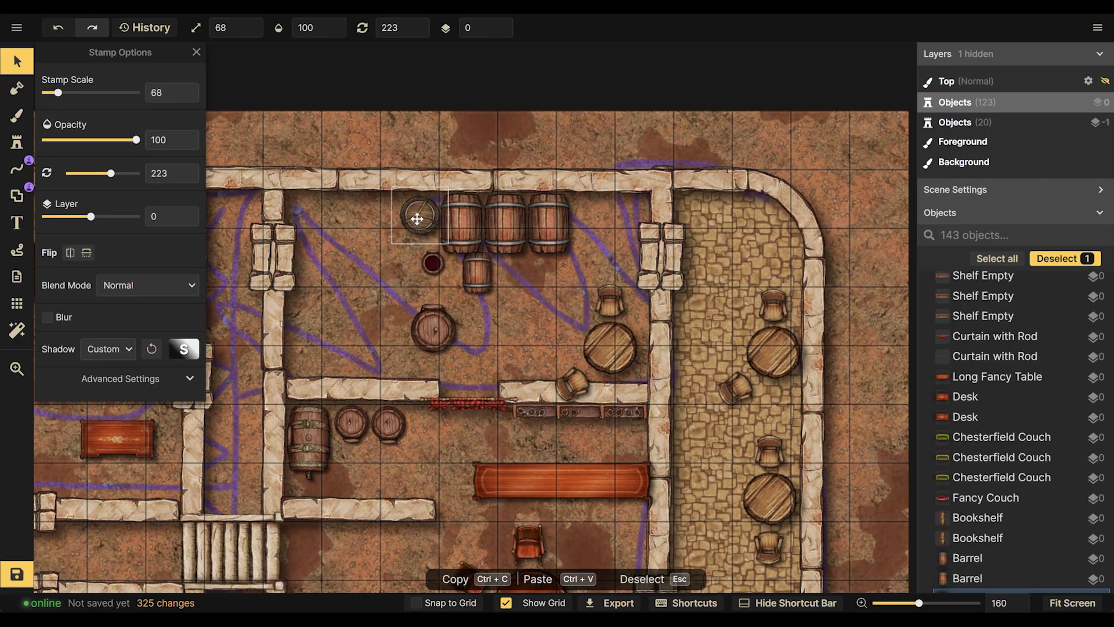
{"action": "key", "text": "ctrl+c"}
{"action": "key", "text": "ctrl+v"}
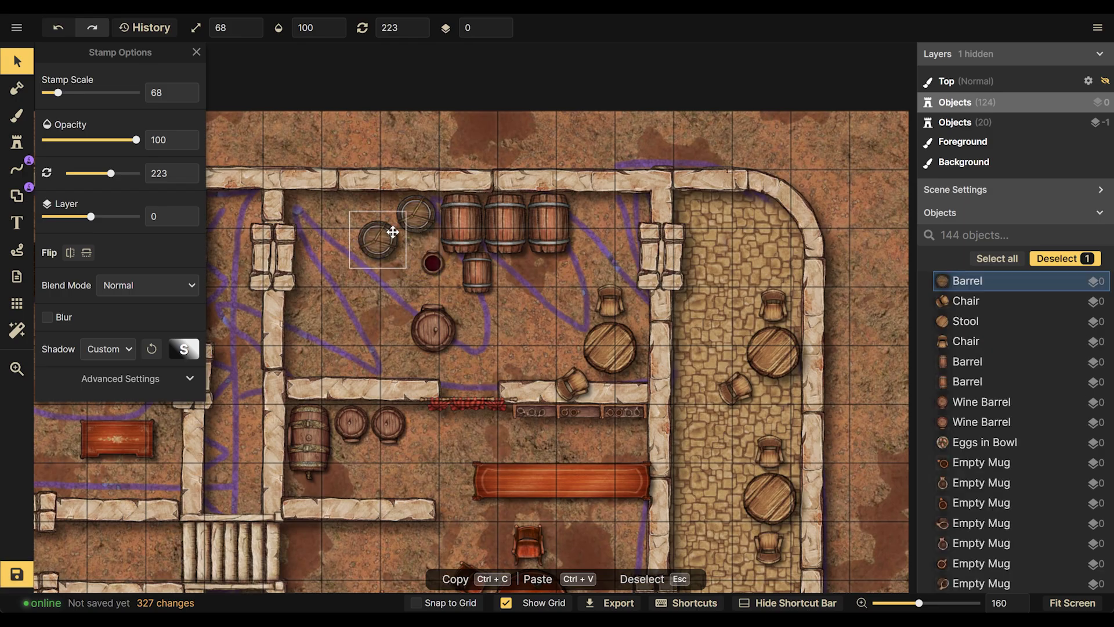
{"action": "key", "text": "ctrl+v"}
{"action": "left_click_drag", "start_coordinate": [374, 259], "coordinate": [350, 231]}
{"action": "left_click", "coordinate": [420, 295]}
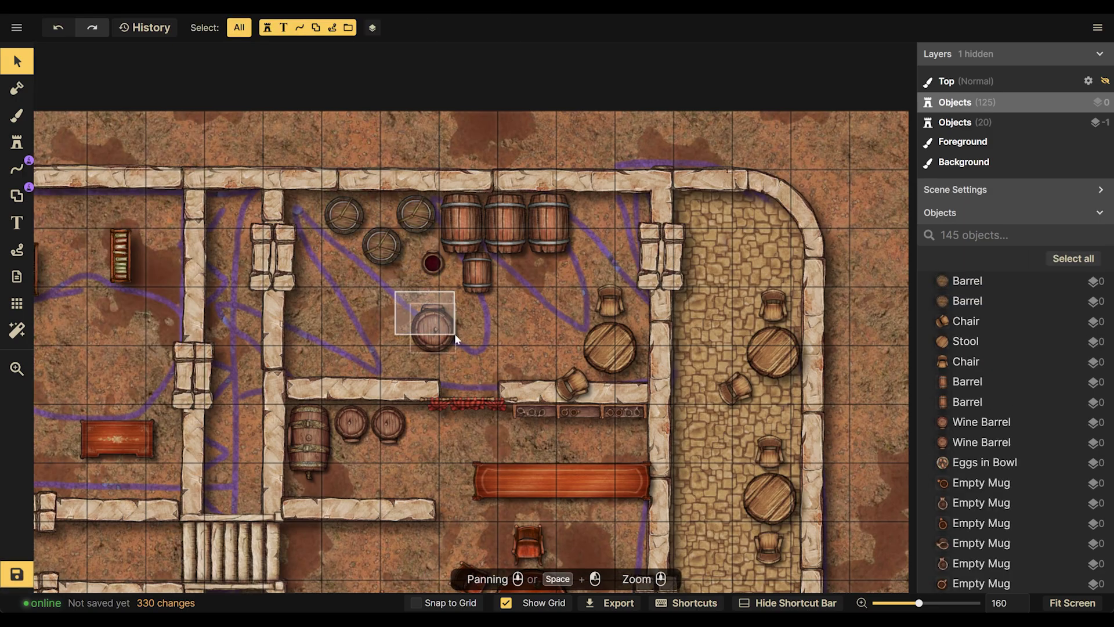
Move the storage room's wine barrel down to the wall beside the doorway, and delete the small barrel and the open wine barrel
{"action": "mouse_move", "coordinate": [422, 348]}
{"action": "left_mouse_down"}
{"action": "mouse_move", "coordinate": [531, 317]}
{"action": "mouse_move", "coordinate": [581, 269]}
{"action": "mouse_move", "coordinate": [393, 368]}
{"action": "mouse_move", "coordinate": [422, 358]}
{"action": "left_mouse_up"}
{"action": "left_click", "coordinate": [494, 270]}
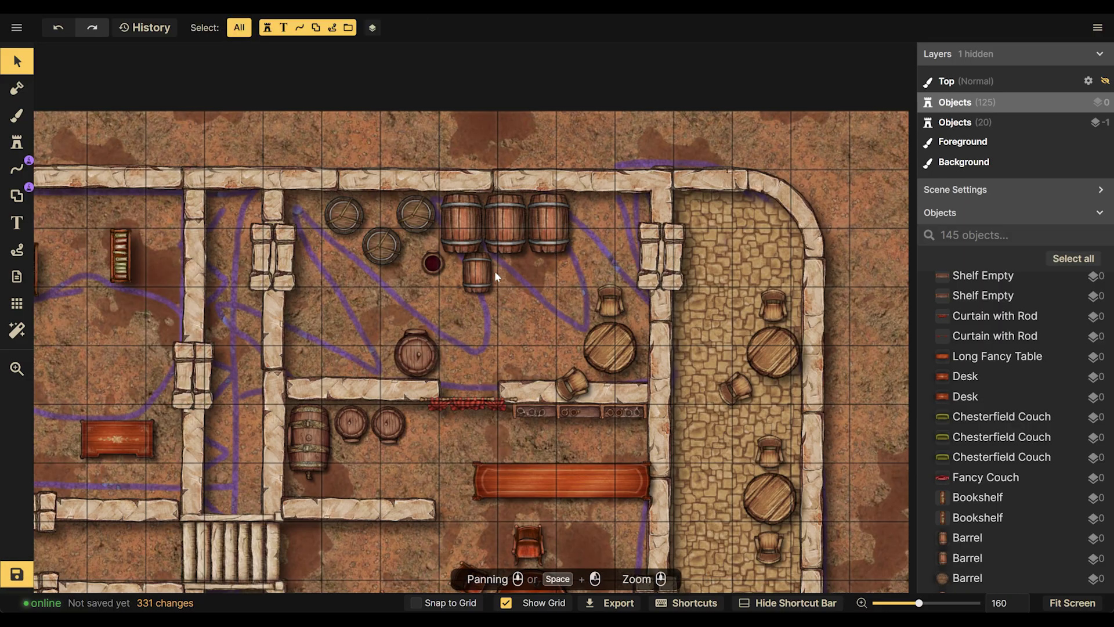
{"action": "left_click", "coordinate": [476, 275]}
{"action": "key", "text": "Delete"}
{"action": "left_click", "coordinate": [432, 263]}
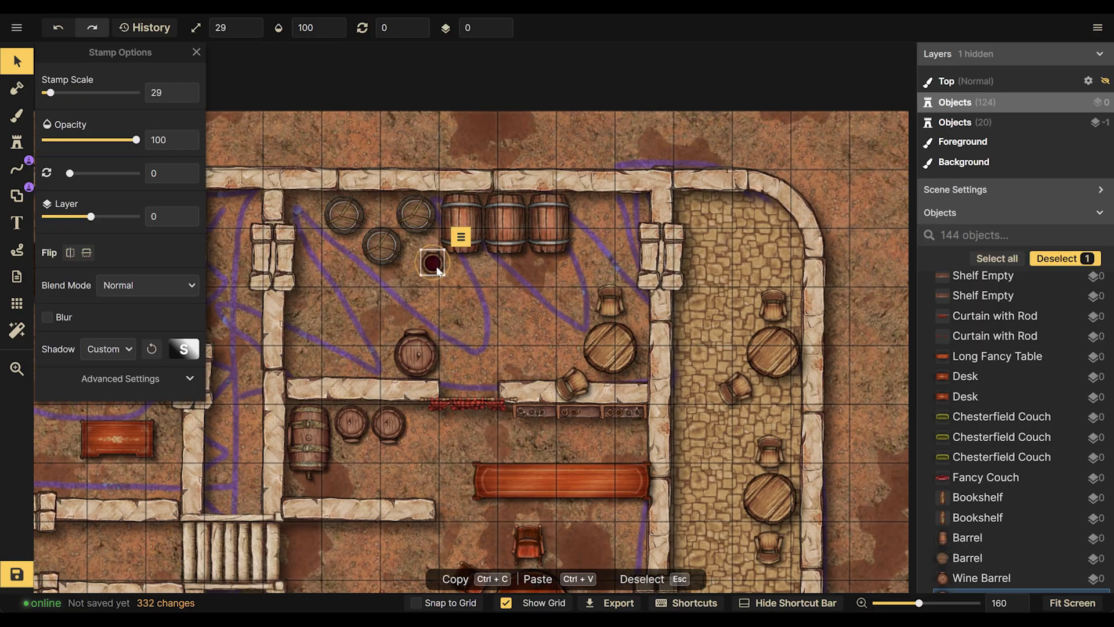
{"action": "key", "text": "Delete"}
Straighten the storage room's angled chair and stack both chairs in a column beside the round table
{"action": "left_click", "coordinate": [572, 380]}
{"action": "left_click_drag", "start_coordinate": [567, 360], "coordinate": [540, 314]}
{"action": "left_click_drag", "start_coordinate": [616, 303], "coordinate": [527, 310]}
Shift the storage room's round table toward the chairs and place a copy of it diagonally above, near the outer wall
{"action": "left_click", "coordinate": [609, 348]}
{"action": "key", "text": "ctrl+c"}
{"action": "key", "text": "ctrl+v"}
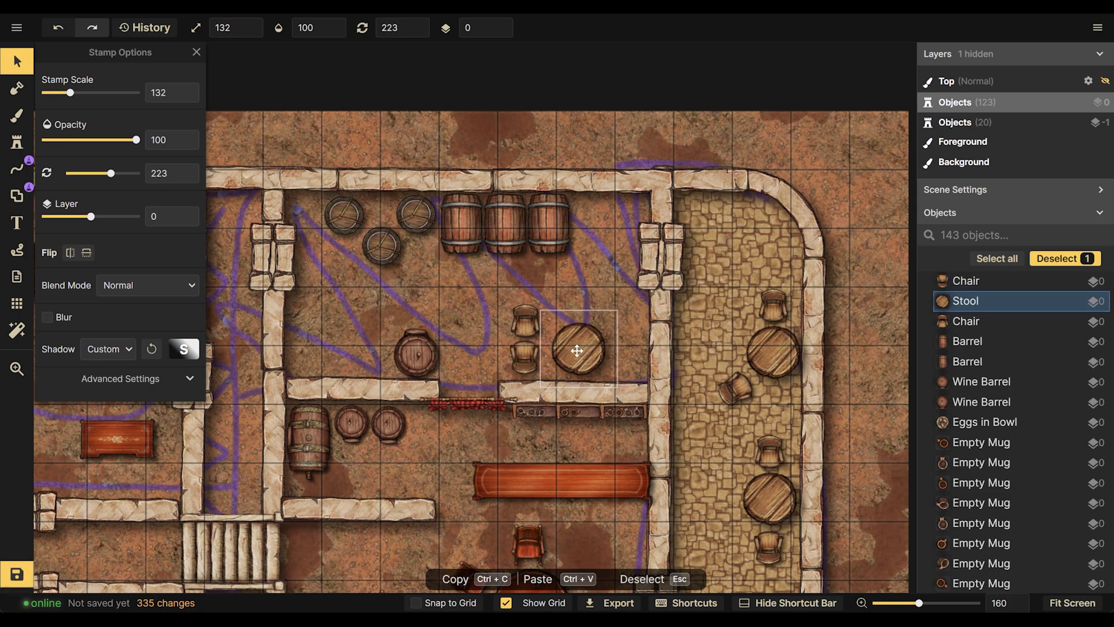
{"action": "left_click_drag", "start_coordinate": [578, 354], "coordinate": [625, 322]}
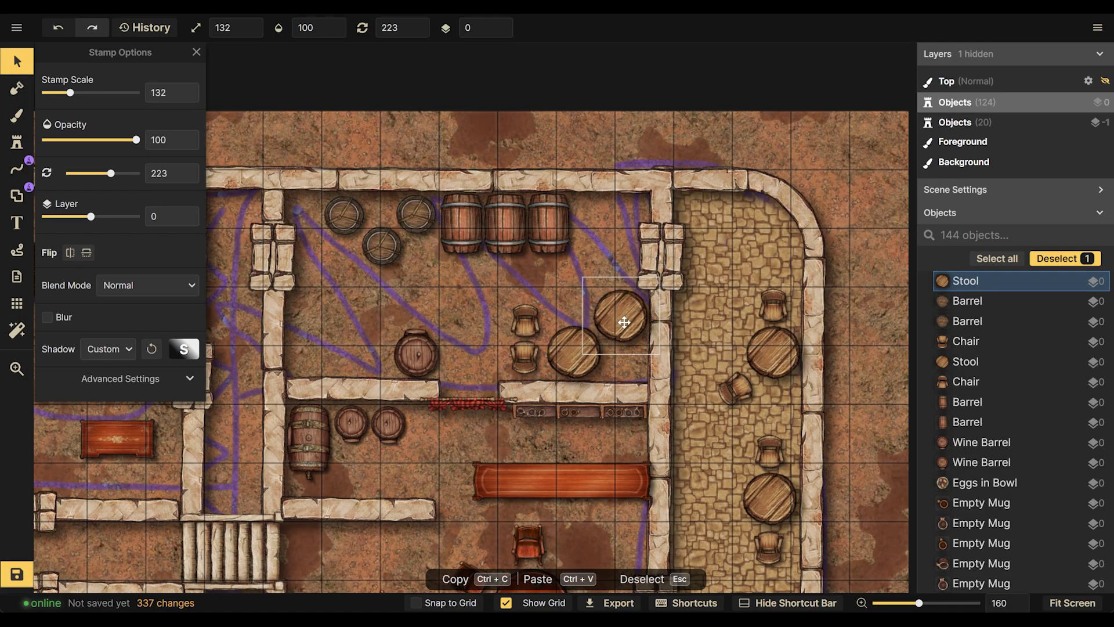
{"action": "left_click", "coordinate": [545, 281]}
Choose the Stocked Tavern Shelf stamp from the Kitchen assets and place it at scale 132 beside the long fancy table
{"action": "scroll", "coordinate": [549, 266], "scroll_direction": "down", "scroll_amount": 3}
{"action": "scroll", "coordinate": [551, 308], "scroll_direction": "down", "scroll_amount": 3}
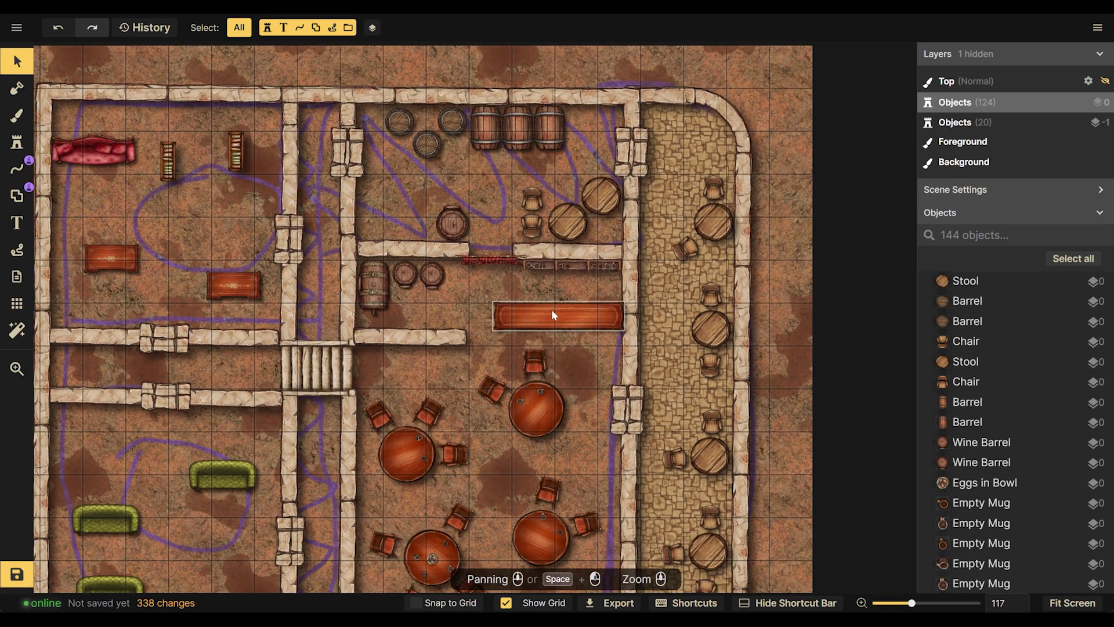
{"action": "scroll", "coordinate": [510, 299], "scroll_direction": "down", "scroll_amount": 1}
{"action": "left_click_drag", "start_coordinate": [472, 290], "coordinate": [482, 212]}
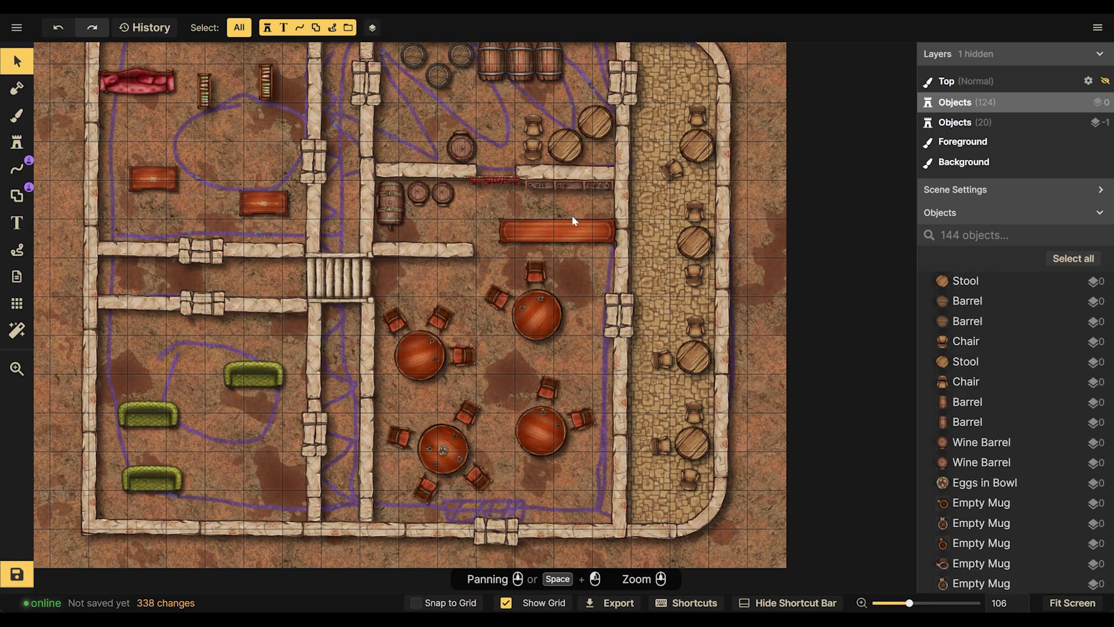
{"action": "scroll", "coordinate": [499, 250], "scroll_direction": "up", "scroll_amount": 1}
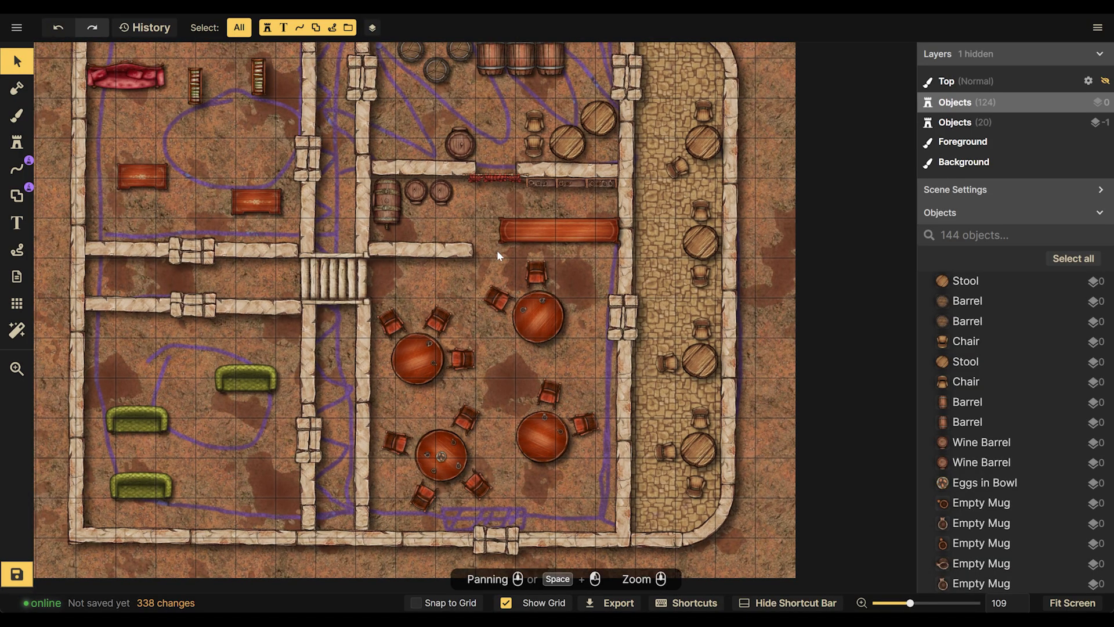
{"action": "left_click", "coordinate": [17, 142]}
{"action": "left_click", "coordinate": [82, 169]}
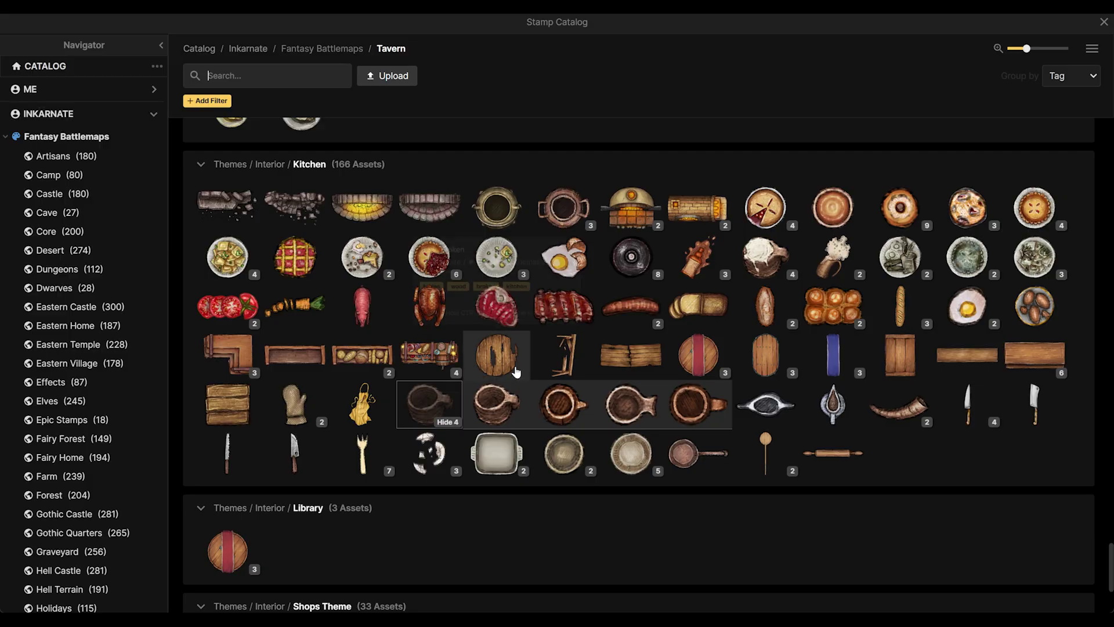
{"action": "left_click", "coordinate": [444, 362]}
{"action": "left_click", "coordinate": [471, 238]}
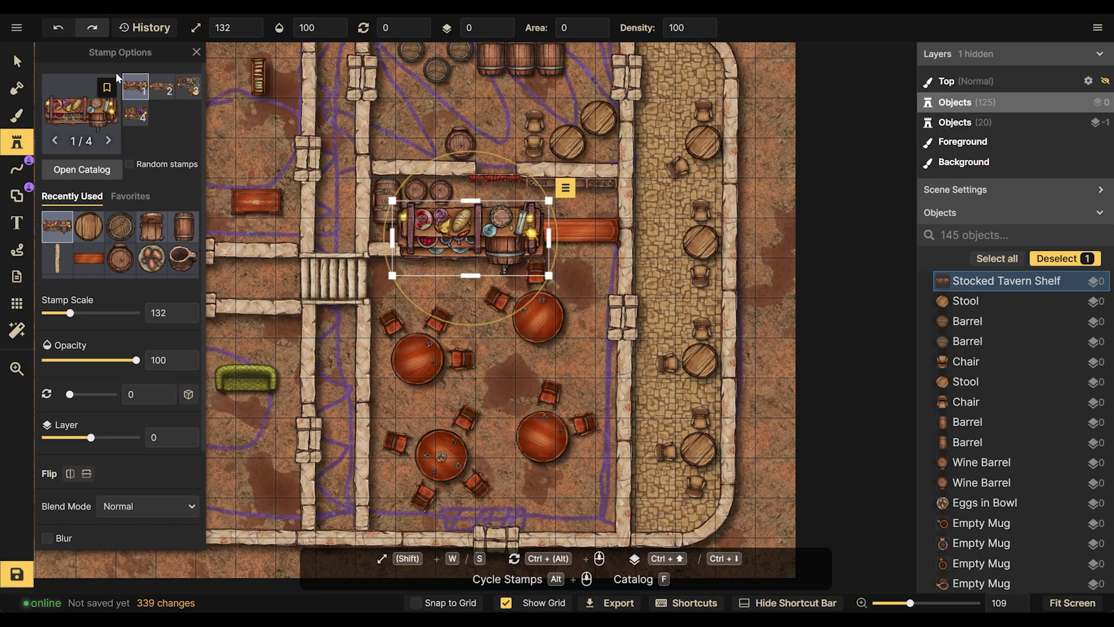
Shrink the stocked shelf to scale 65, rotate it 180 degrees and move it into the storage room's lower-left corner
{"action": "left_click", "coordinate": [16, 60]}
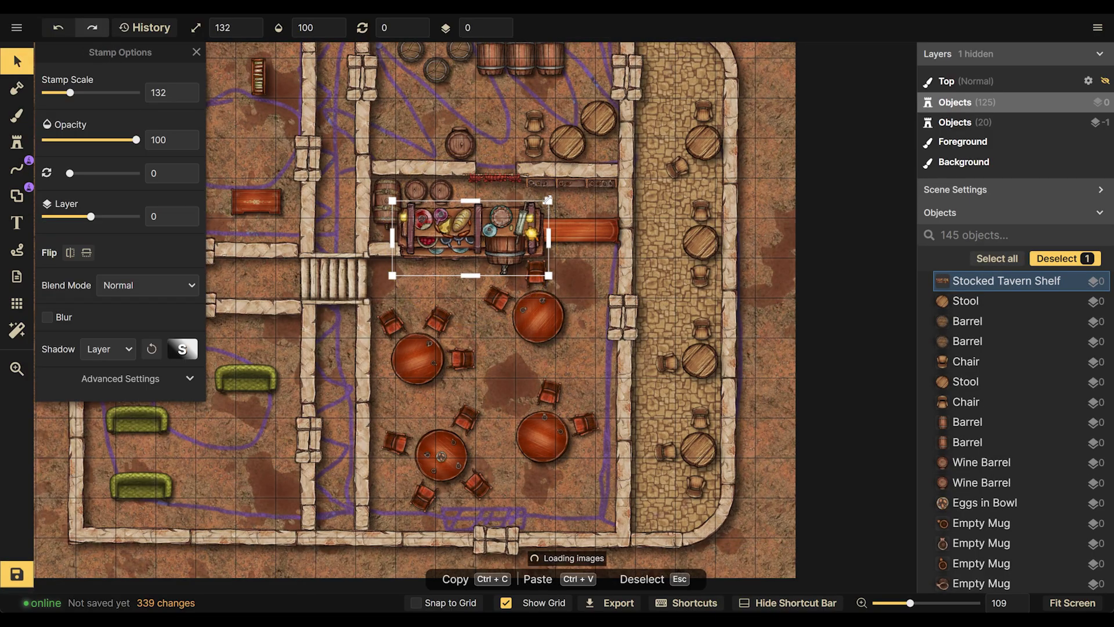
{"action": "left_click_drag", "start_coordinate": [547, 200], "coordinate": [436, 279]}
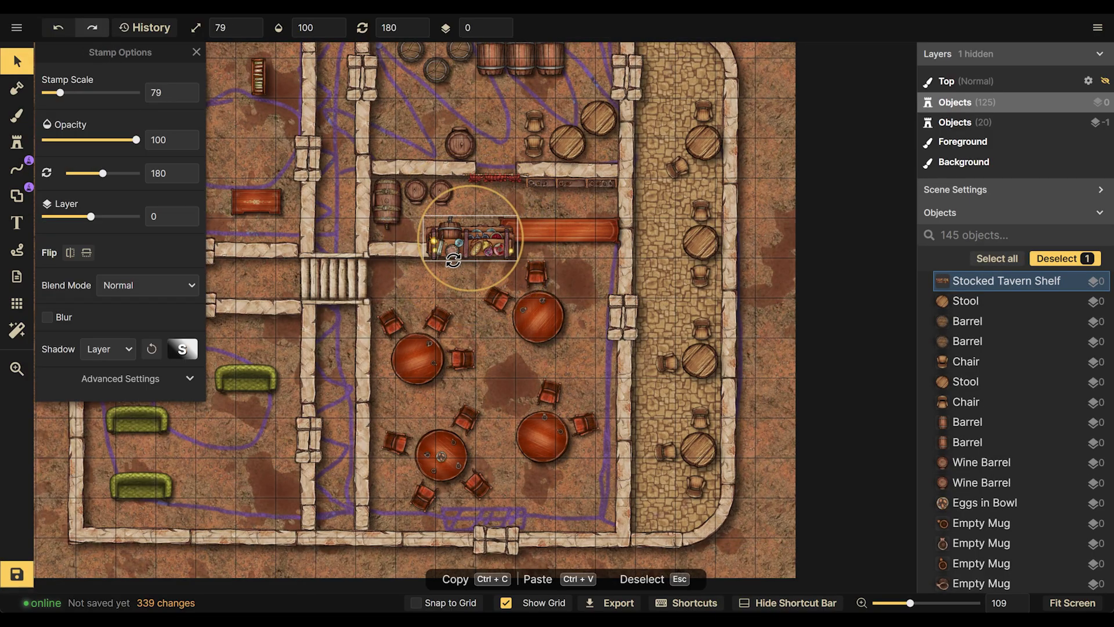
{"action": "left_click_drag", "start_coordinate": [483, 244], "coordinate": [436, 135]}
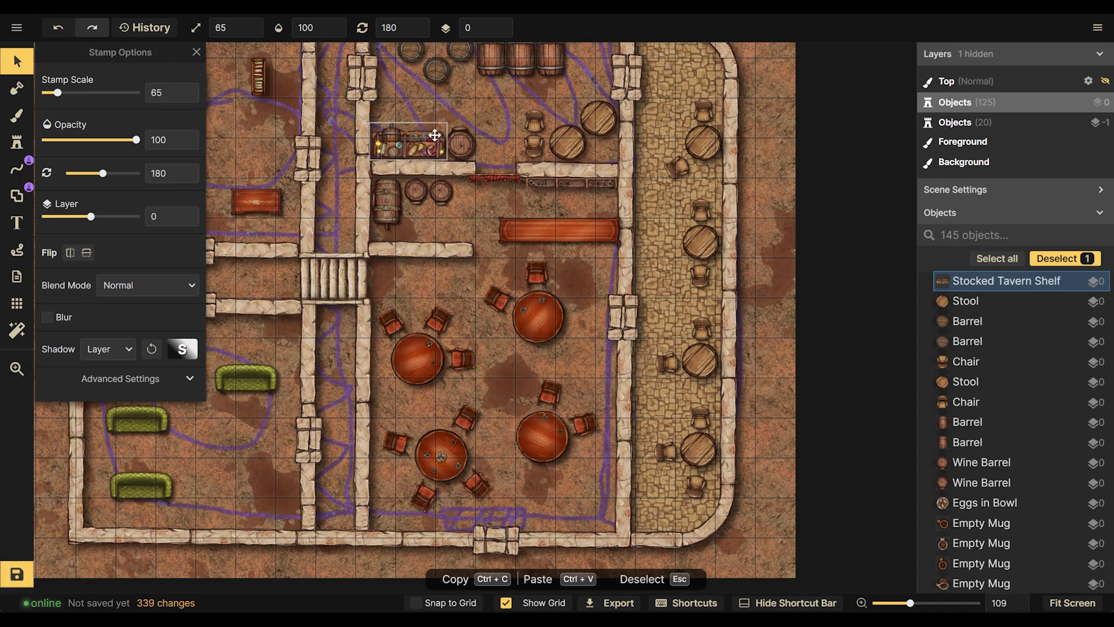
{"action": "left_click", "coordinate": [489, 111]}
{"action": "left_click_drag", "start_coordinate": [489, 112], "coordinate": [595, 121]}
Move the middle green couch higher in the lounge, and angle the lowest couch diagonally across the room's lower-left corner
{"action": "left_click", "coordinate": [267, 409]}
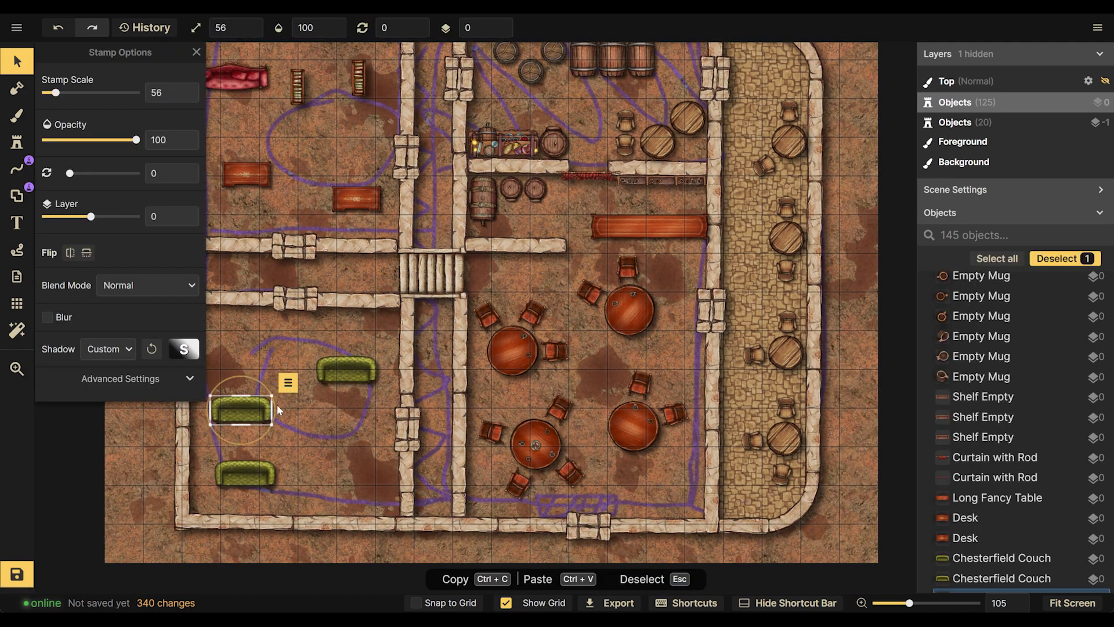
{"action": "left_click_drag", "start_coordinate": [263, 409], "coordinate": [259, 377]}
{"action": "left_click_drag", "start_coordinate": [257, 462], "coordinate": [559, 297]}
{"action": "scroll", "coordinate": [554, 284], "scroll_direction": "up", "scroll_amount": 5}
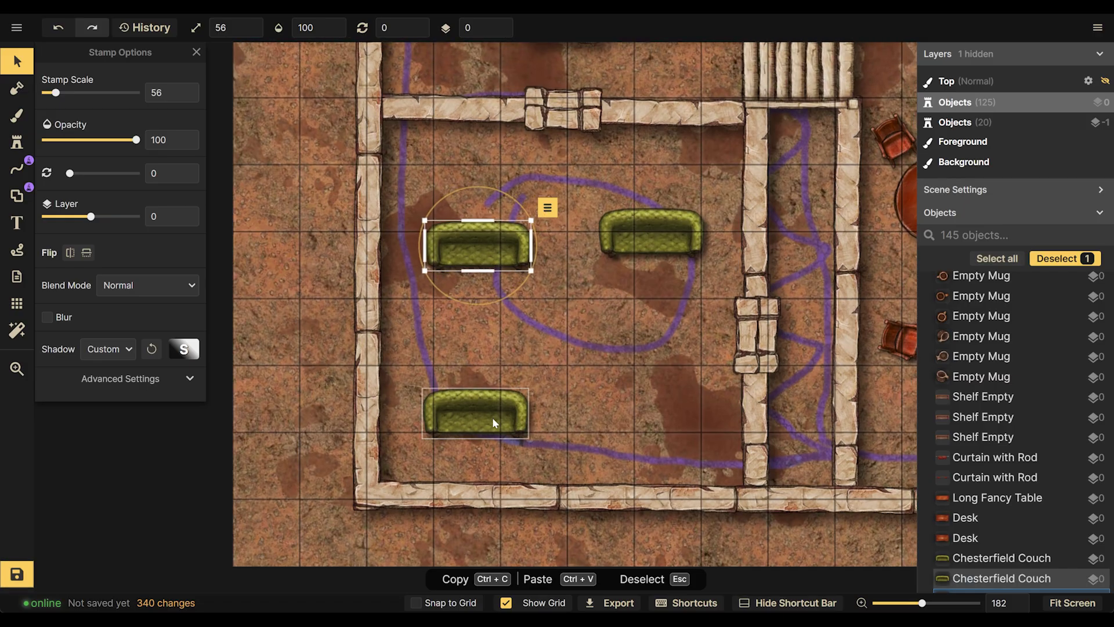
{"action": "left_click", "coordinate": [414, 406]}
{"action": "left_click_drag", "start_coordinate": [414, 406], "coordinate": [499, 466]}
{"action": "left_click_drag", "start_coordinate": [453, 422], "coordinate": [418, 427]}
{"action": "left_click", "coordinate": [468, 256]}
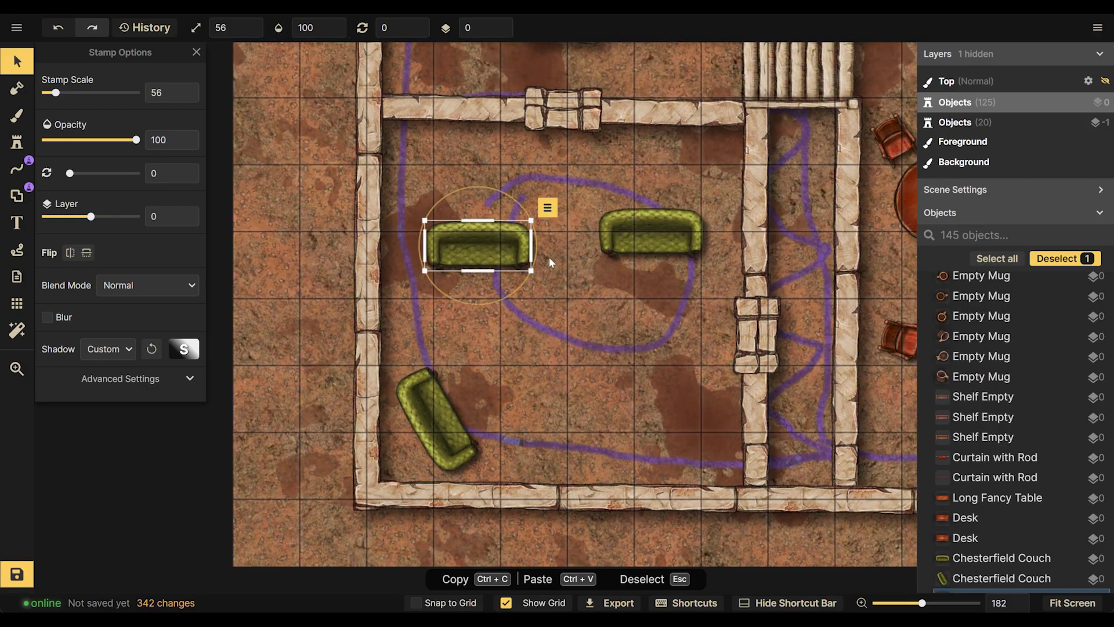
Angle the lounge's two upper green couches diagonally and move both down, grouping them around the lowest couch
{"action": "left_click_drag", "start_coordinate": [539, 247], "coordinate": [484, 288]}
{"action": "left_click", "coordinate": [696, 230]}
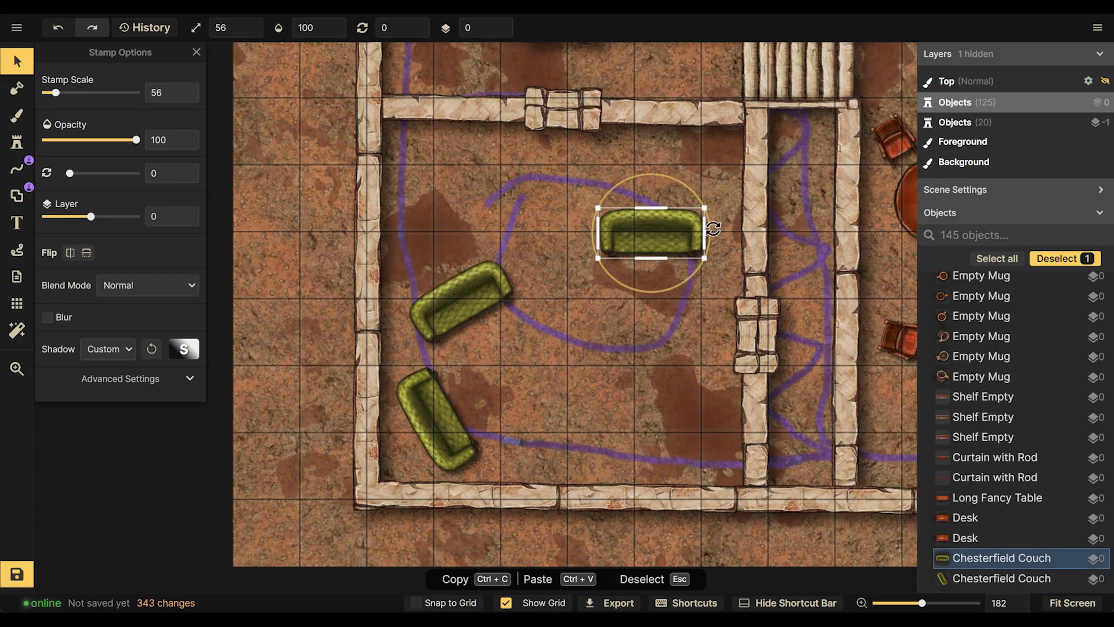
{"action": "left_click_drag", "start_coordinate": [713, 229], "coordinate": [724, 286]}
{"action": "left_click_drag", "start_coordinate": [672, 259], "coordinate": [598, 351]}
{"action": "left_click", "coordinate": [701, 270]}
Copy the tavern's upper-left round table with its three chairs and mugs, rotate the copy to 241 degrees and place it in the lounge's upper-right corner
{"action": "scroll", "coordinate": [701, 271], "scroll_direction": "down", "scroll_amount": 2}
{"action": "scroll", "coordinate": [701, 270], "scroll_direction": "right", "scroll_amount": 3}
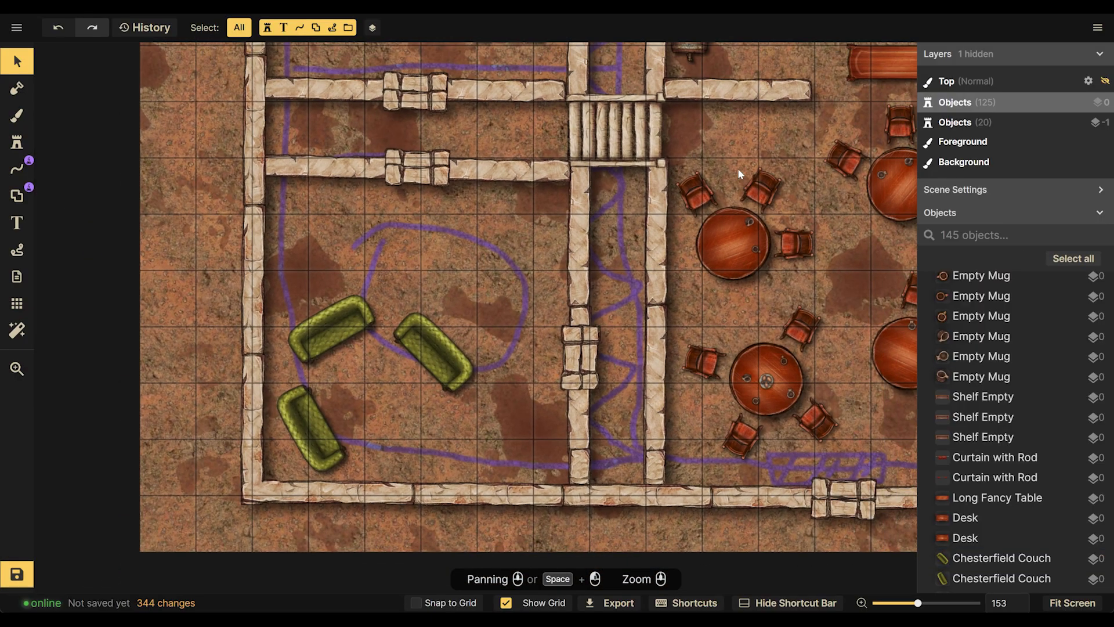
{"action": "left_click_drag", "start_coordinate": [689, 144], "coordinate": [808, 271]}
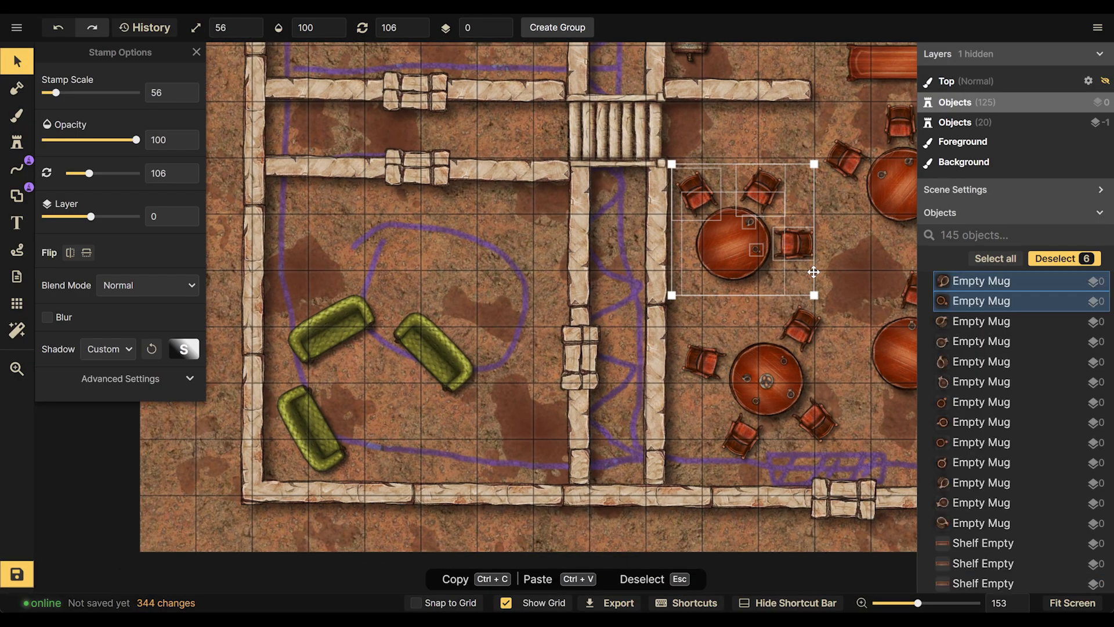
{"action": "key", "text": "ctrl+c"}
{"action": "key", "text": "ctrl+v"}
{"action": "left_click_drag", "start_coordinate": [851, 325], "coordinate": [552, 303]}
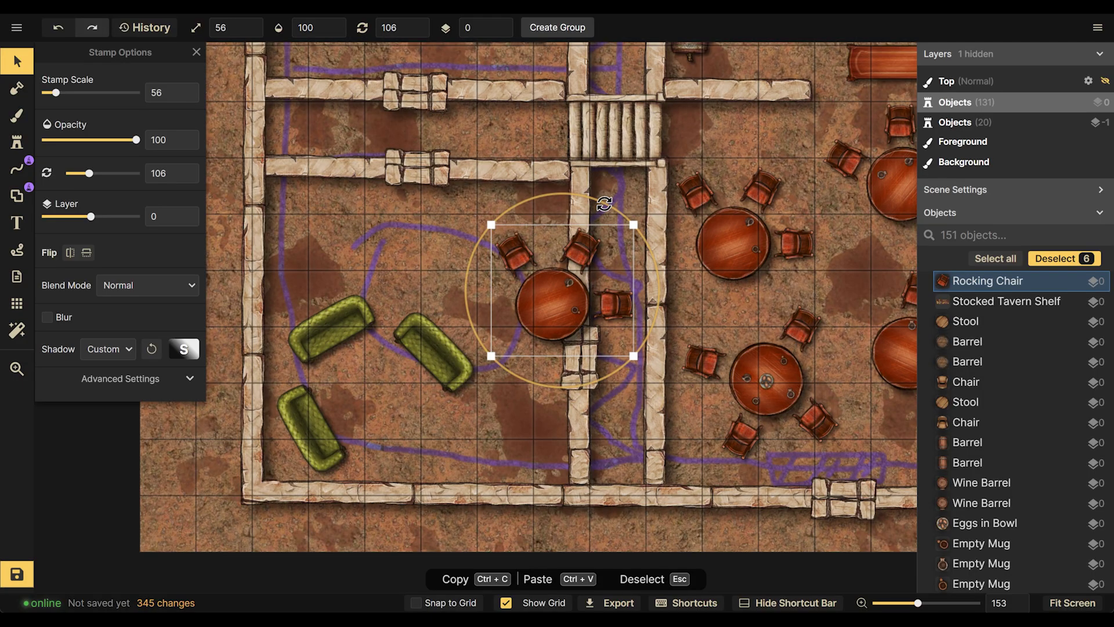
{"action": "left_click_drag", "start_coordinate": [604, 203], "coordinate": [593, 381]}
{"action": "left_click_drag", "start_coordinate": [571, 286], "coordinate": [526, 235]}
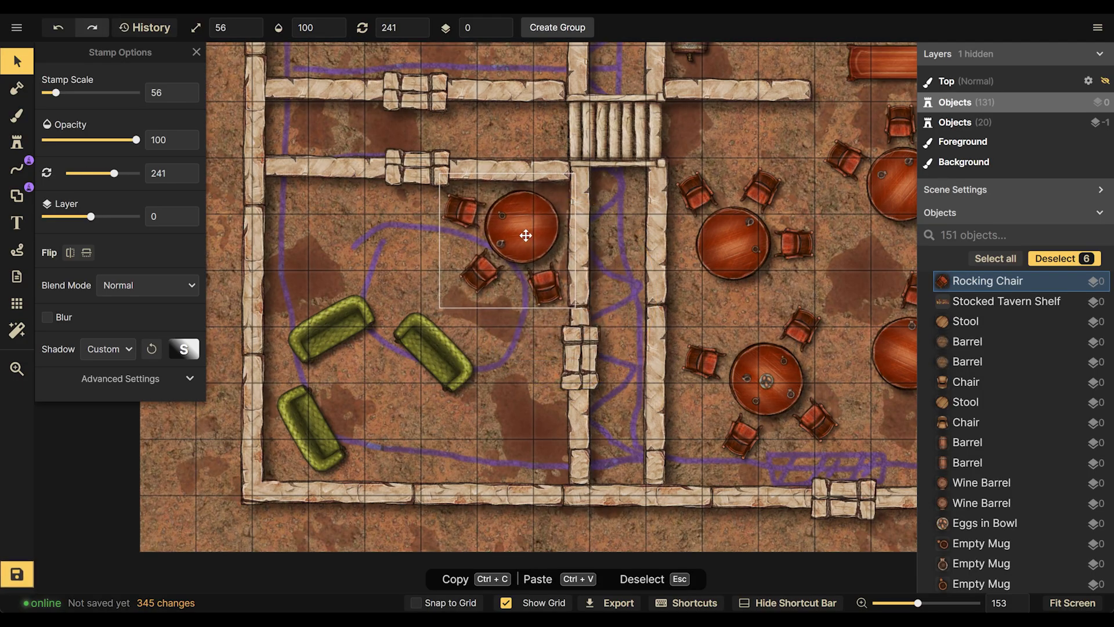
{"action": "left_click", "coordinate": [363, 228]}
Choose the Unfinished Breakfast stamp from the Kitchen assets and place it at scale 56 in the middle of the lounge's round table
{"action": "scroll", "coordinate": [438, 249], "scroll_direction": "up", "scroll_amount": 2}
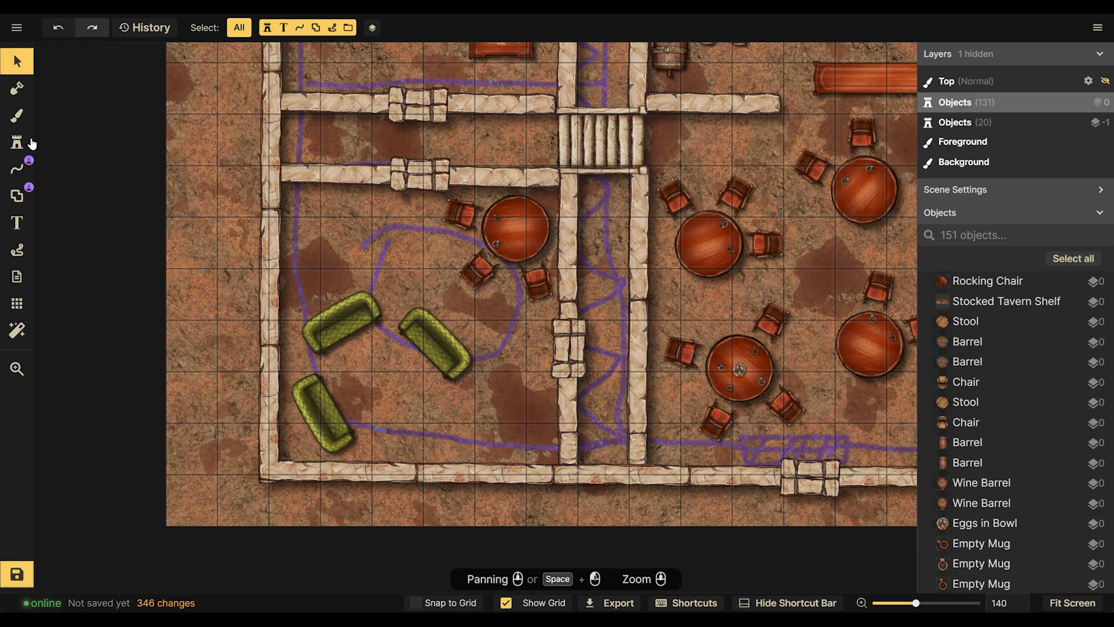
{"action": "left_click", "coordinate": [28, 143]}
{"action": "left_click", "coordinate": [87, 169]}
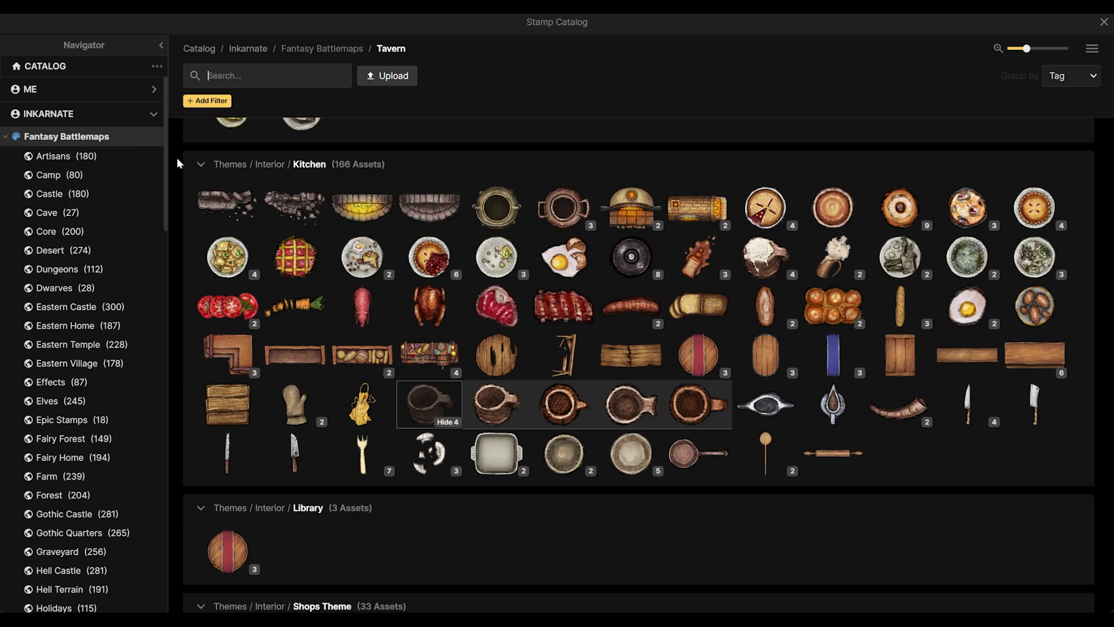
{"action": "scroll", "coordinate": [620, 406], "scroll_direction": "up", "scroll_amount": 10}
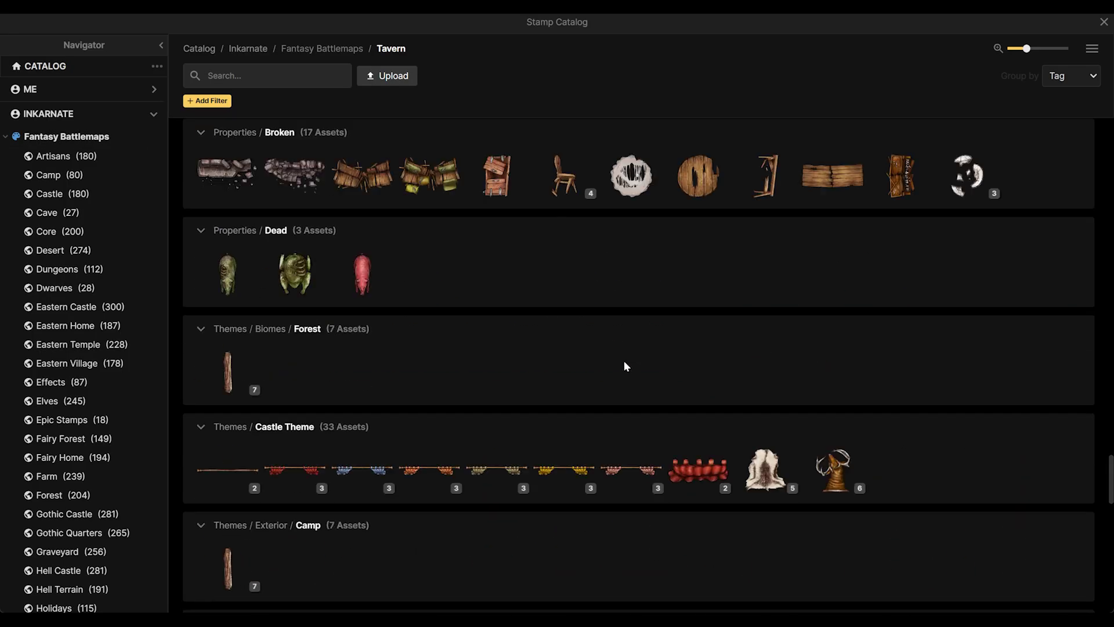
{"action": "scroll", "coordinate": [624, 360], "scroll_direction": "down", "scroll_amount": 15}
{"action": "scroll", "coordinate": [729, 365], "scroll_direction": "up", "scroll_amount": 5}
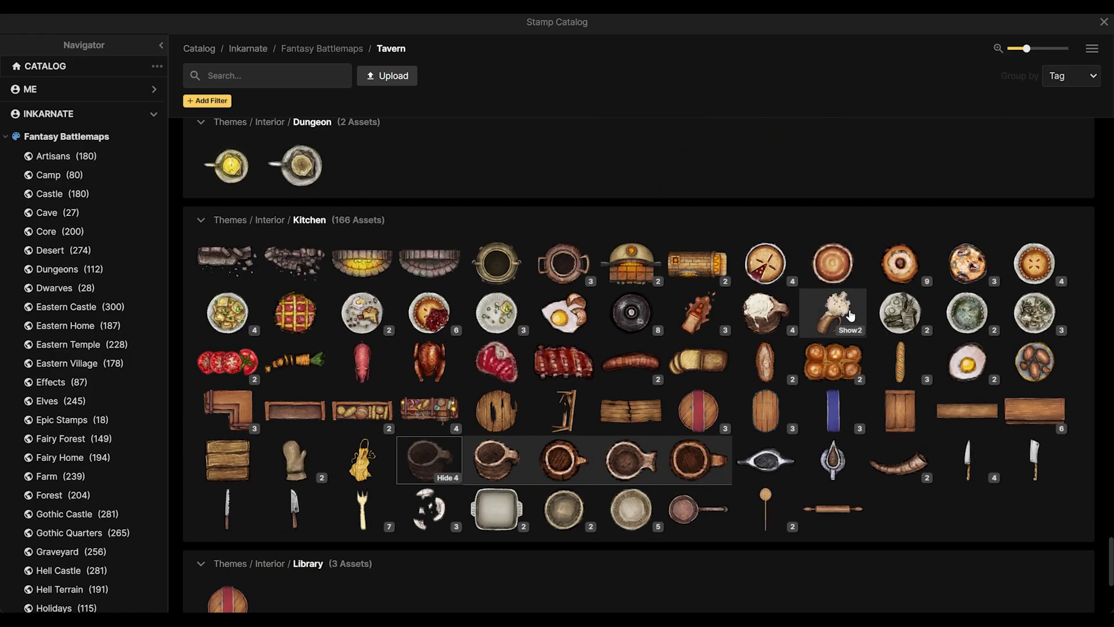
{"action": "scroll", "coordinate": [623, 367], "scroll_direction": "down", "scroll_amount": 2}
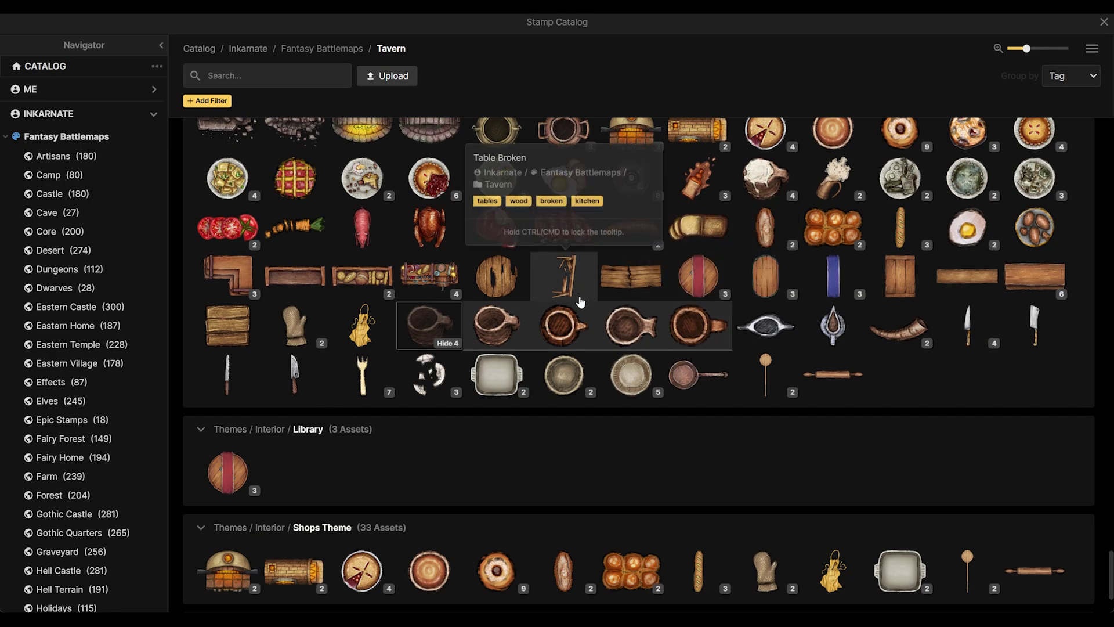
{"action": "scroll", "coordinate": [533, 316], "scroll_direction": "down", "scroll_amount": 2}
{"action": "scroll", "coordinate": [469, 349], "scroll_direction": "up", "scroll_amount": 6}
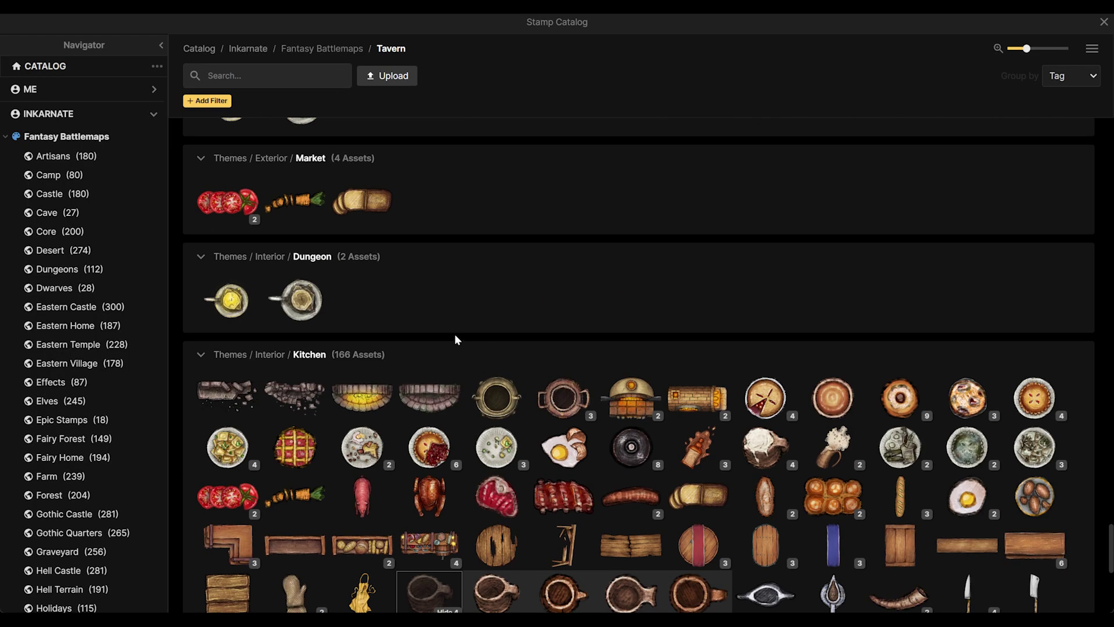
{"action": "left_click", "coordinate": [365, 442]}
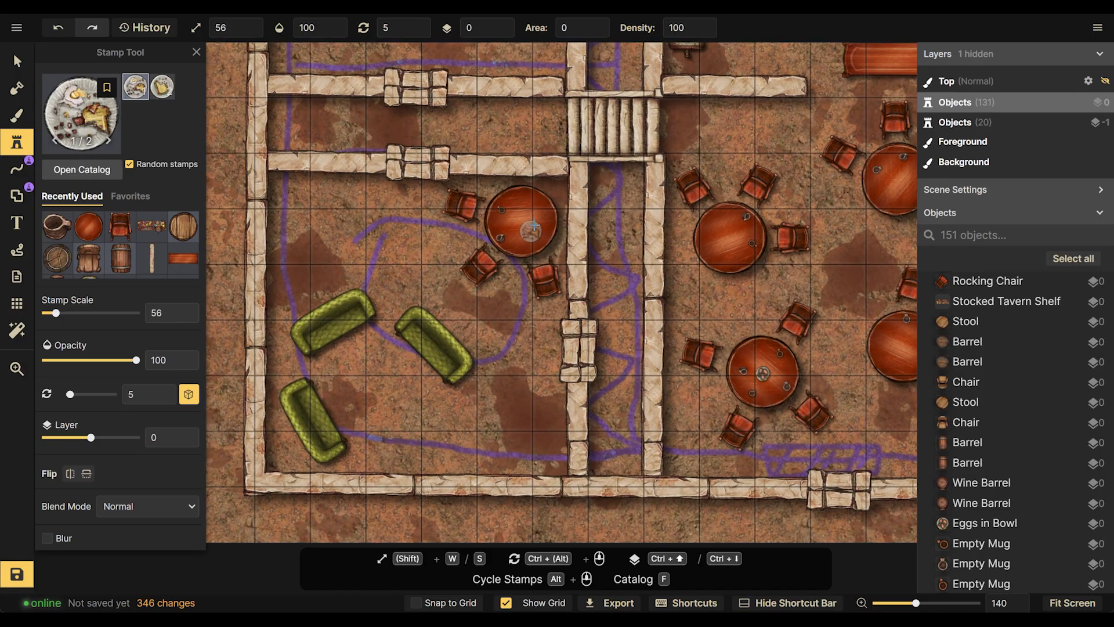
{"action": "left_click", "coordinate": [525, 221]}
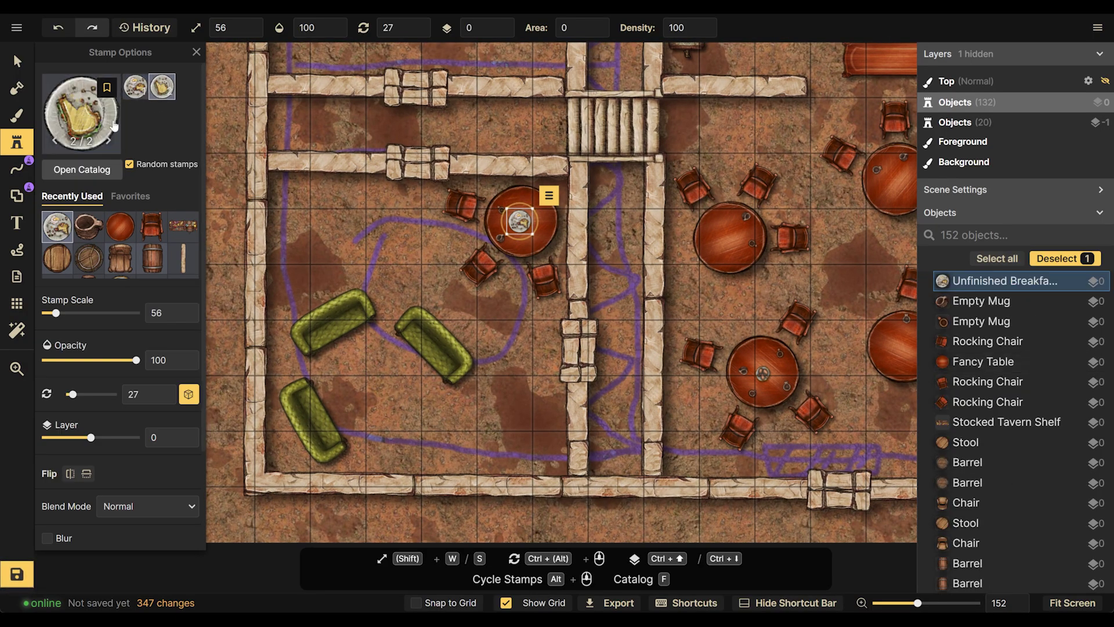
Place a Bread stamp above the breakfast plate on the lounge's table, reduce it to scale 40 and rotate it to 30.5 degrees
{"action": "left_click", "coordinate": [75, 128]}
{"action": "mouse_move", "coordinate": [584, 409]}
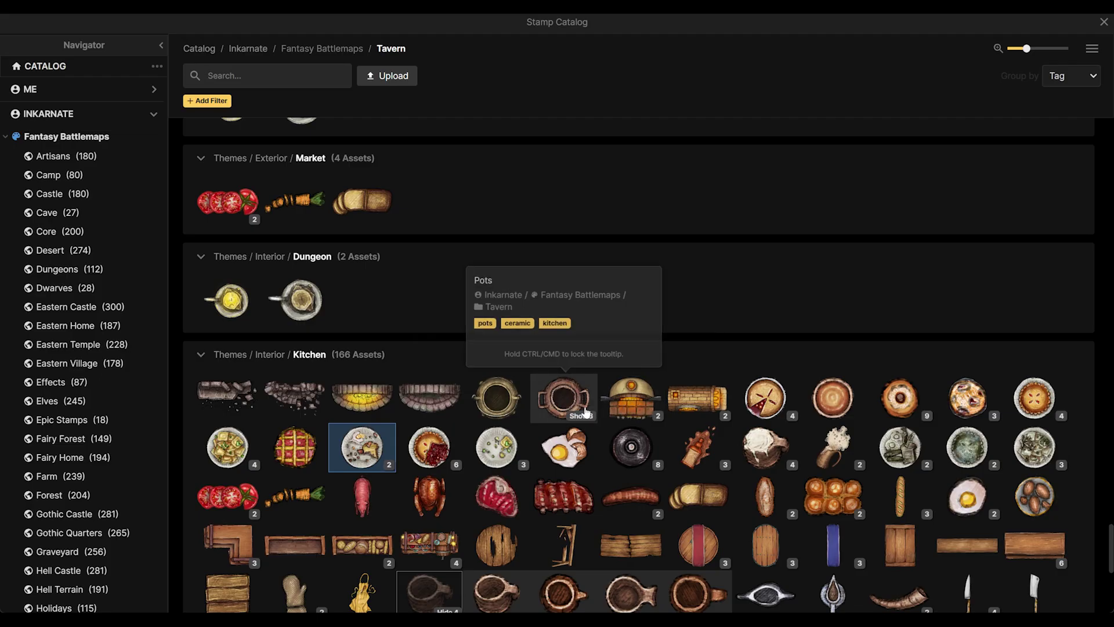
{"action": "left_click", "coordinate": [698, 495]}
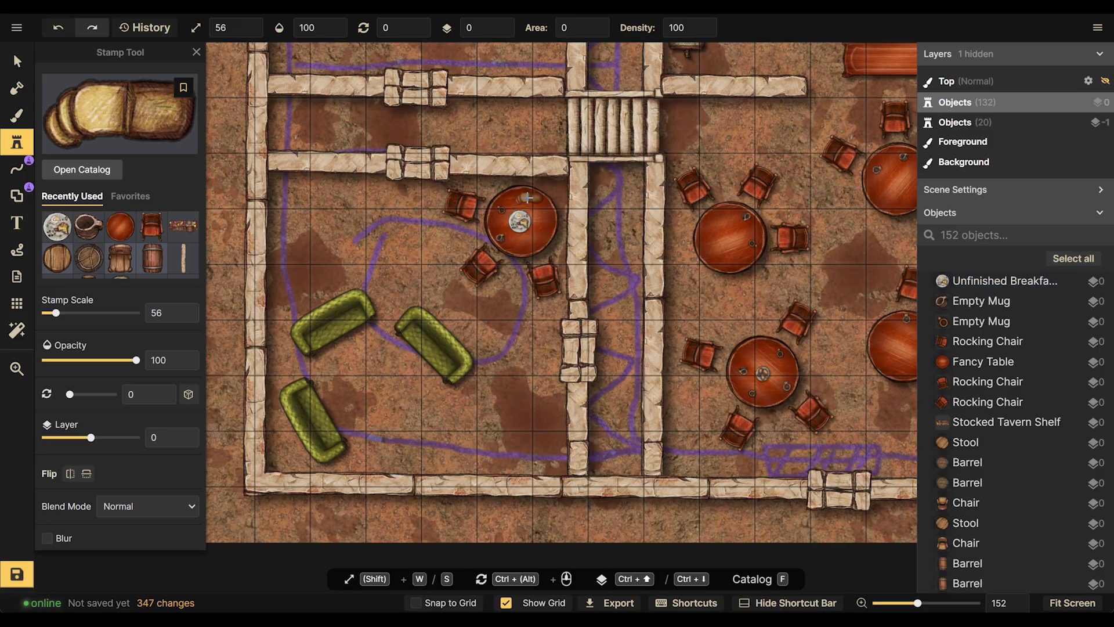
{"action": "left_click", "coordinate": [525, 201]}
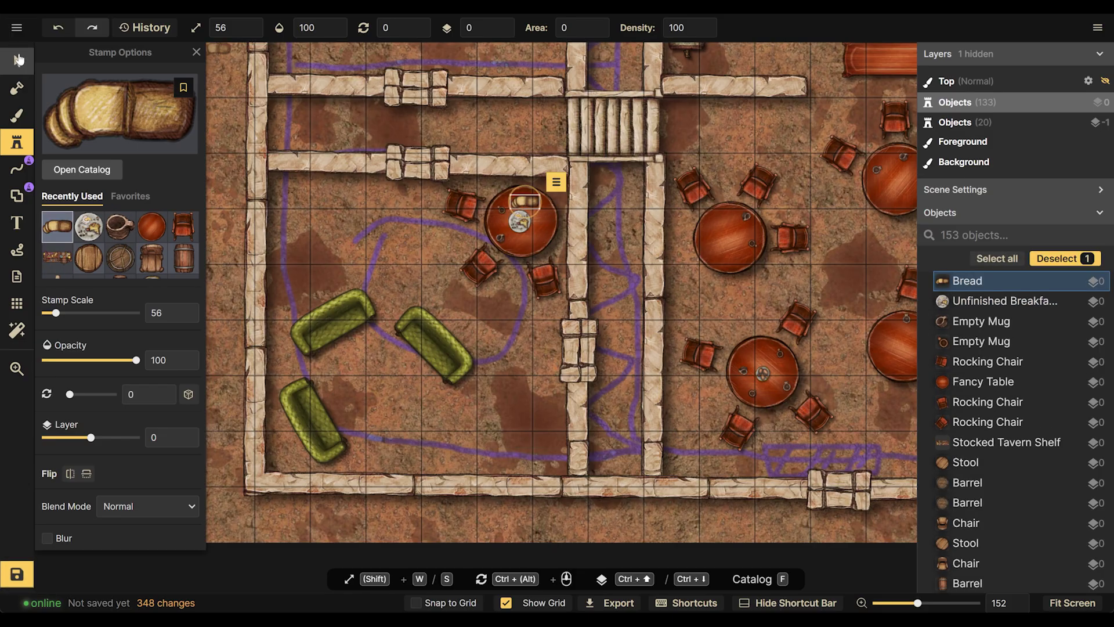
{"action": "key", "text": "v"}
{"action": "scroll", "coordinate": [548, 186], "scroll_direction": "up", "scroll_amount": 1}
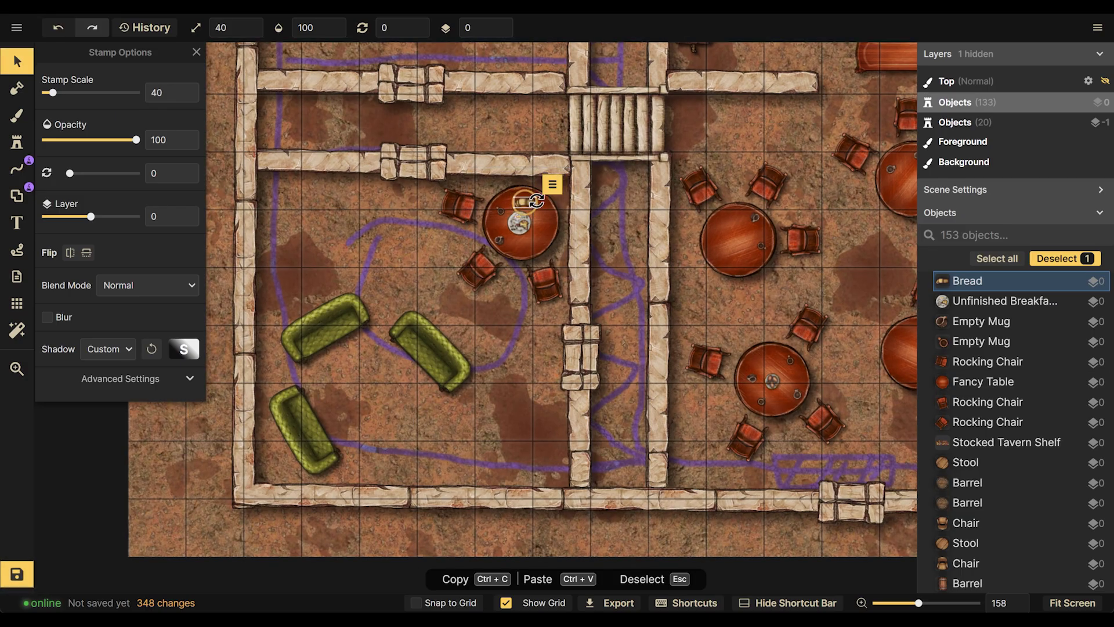
{"action": "left_click_drag", "start_coordinate": [531, 200], "coordinate": [529, 201]}
{"action": "key", "text": "Escape"}
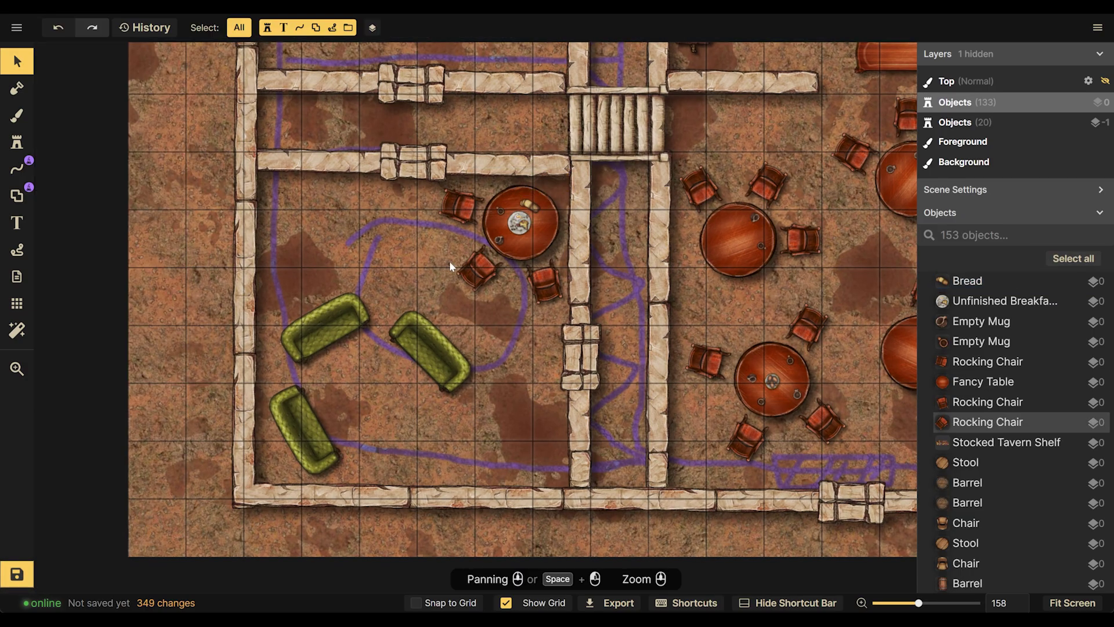
Place a Desk stamp among the three green couches, rotate it to 315 degrees and enlarge it slightly
{"action": "left_click", "coordinate": [17, 142]}
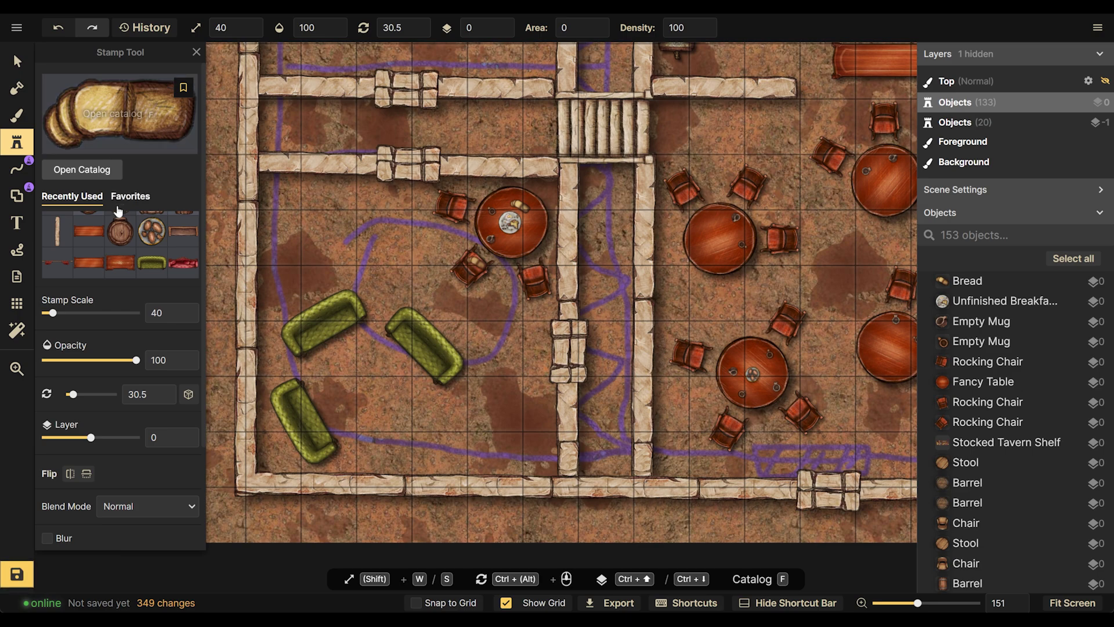
{"action": "left_click", "coordinate": [121, 262]}
{"action": "left_click", "coordinate": [375, 393]}
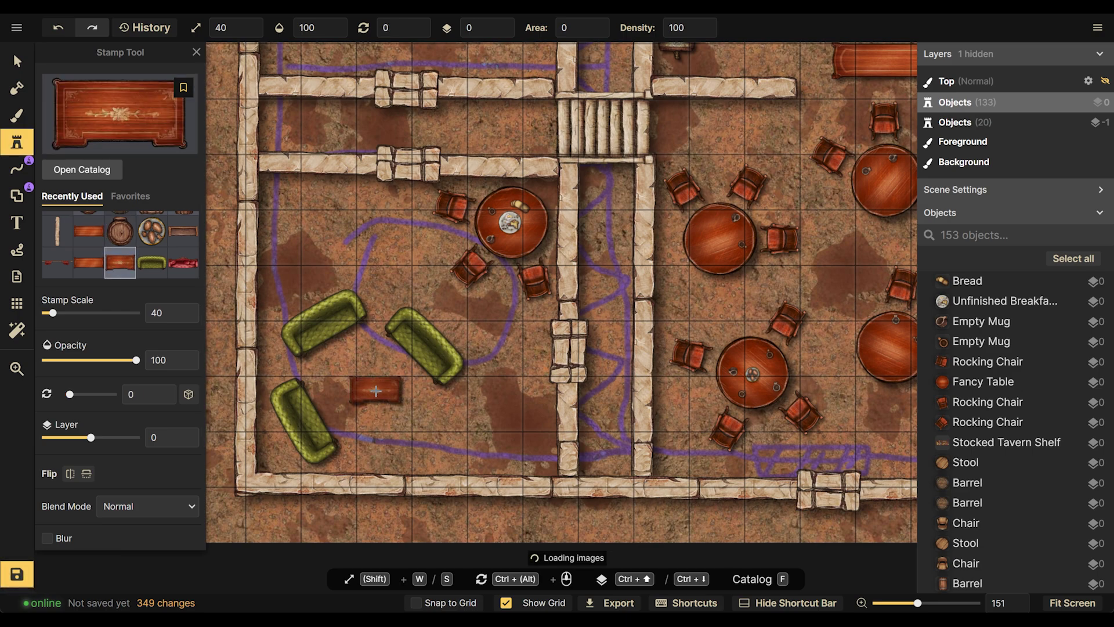
{"action": "key", "text": "v"}
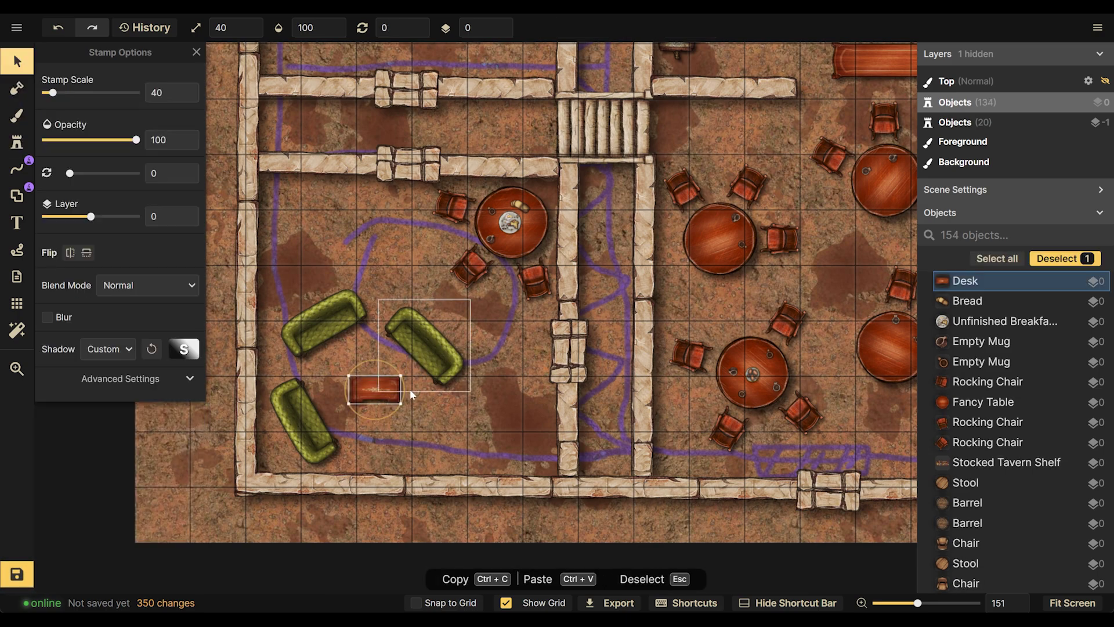
{"action": "left_click_drag", "start_coordinate": [416, 378], "coordinate": [406, 381]}
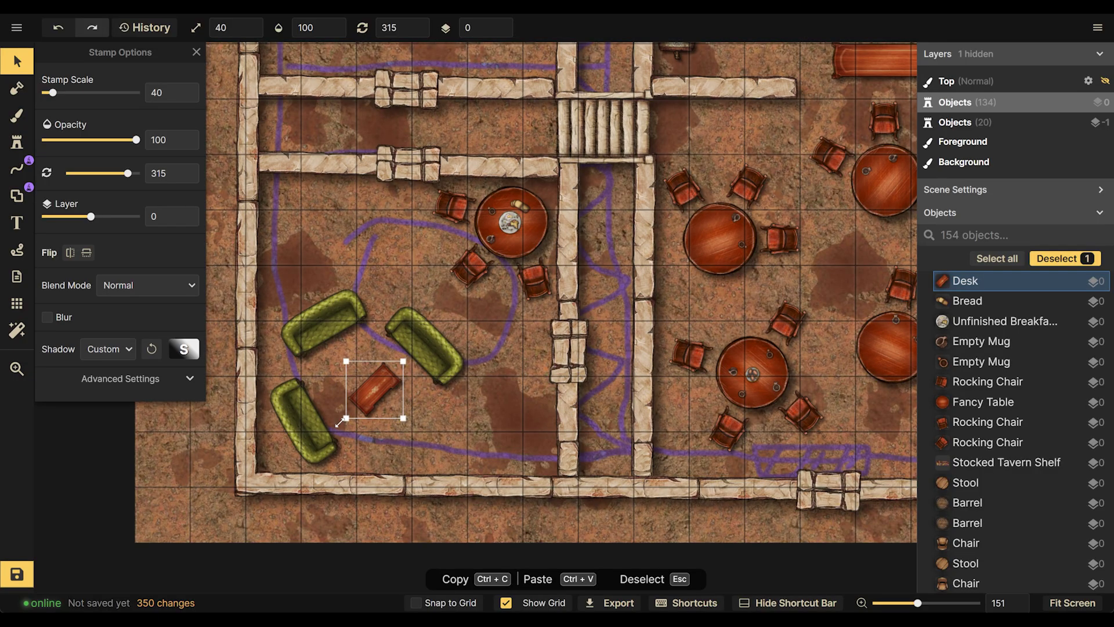
{"action": "left_click_drag", "start_coordinate": [339, 422], "coordinate": [334, 424]}
{"action": "left_click", "coordinate": [389, 272]}
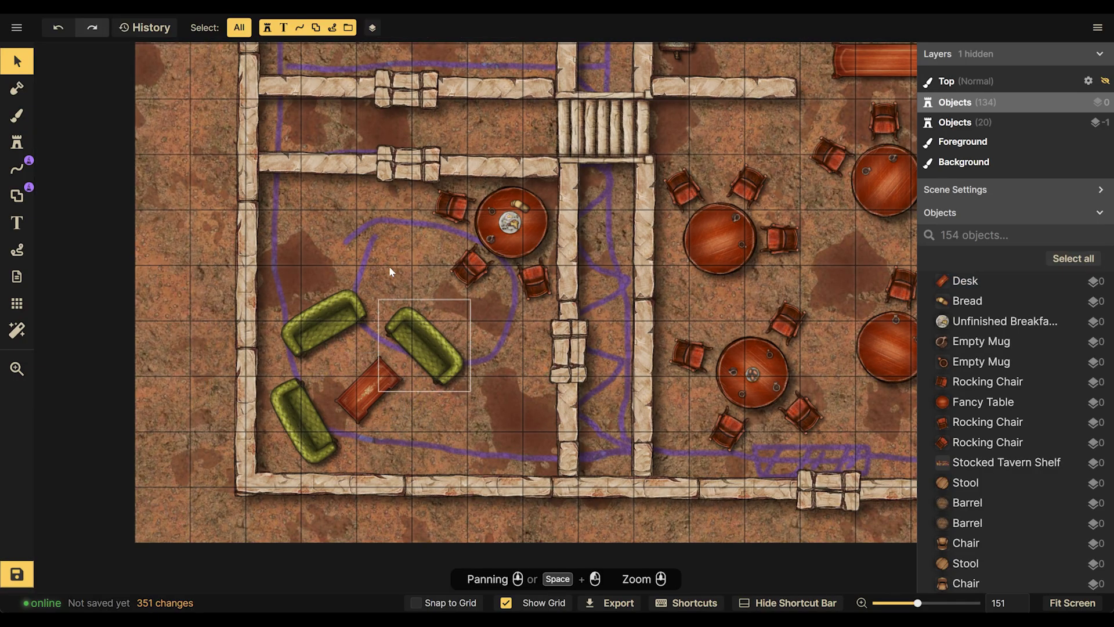
Examine the furniture layout of the lounge, the tavern's main room and the upper-left room
{"action": "left_click", "coordinate": [479, 266]}
{"action": "scroll", "coordinate": [503, 322], "scroll_direction": "down", "scroll_amount": 2}
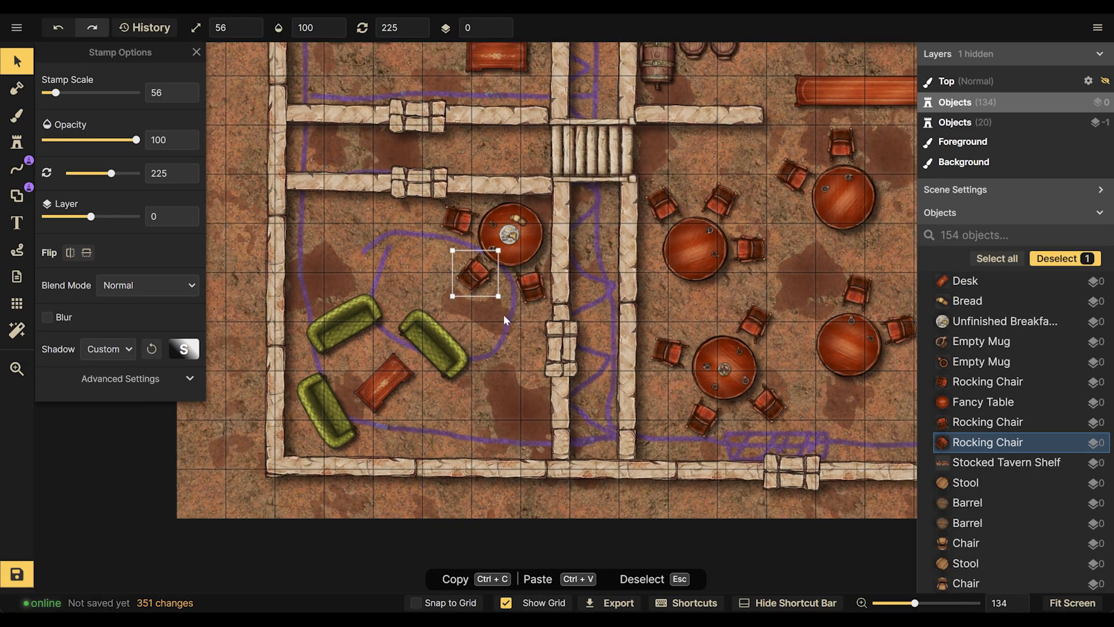
{"action": "scroll", "coordinate": [372, 236], "scroll_direction": "down", "scroll_amount": 1}
{"action": "left_click", "coordinate": [372, 236]}
{"action": "left_click_drag", "start_coordinate": [373, 235], "coordinate": [347, 324]}
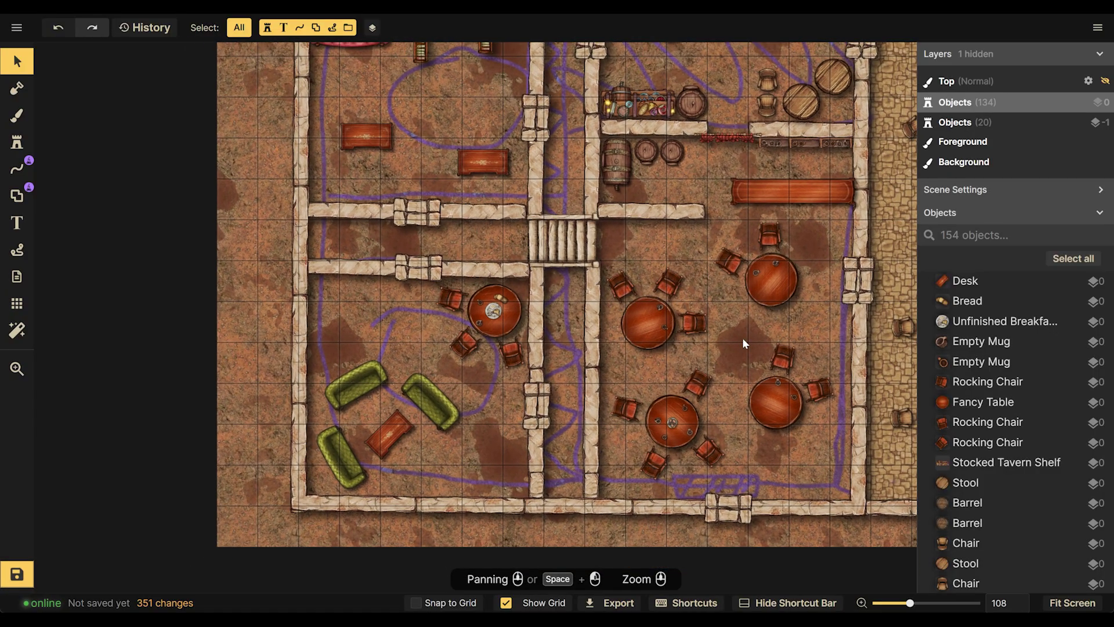
{"action": "scroll", "coordinate": [743, 338], "scroll_direction": "down", "scroll_amount": 1}
{"action": "left_click_drag", "start_coordinate": [743, 338], "coordinate": [600, 325]}
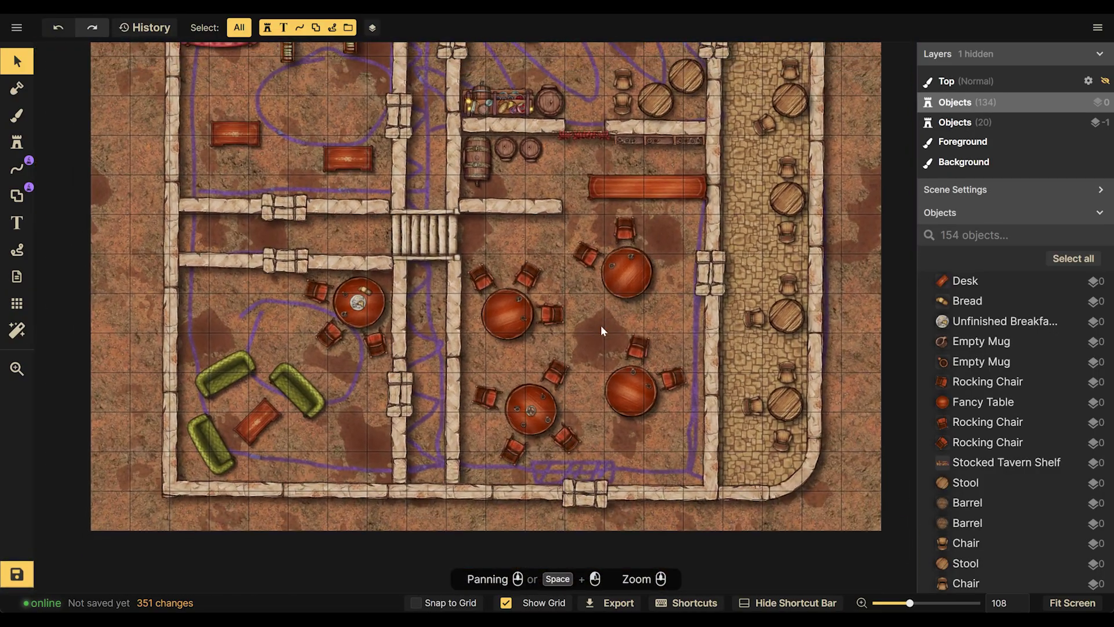
{"action": "scroll", "coordinate": [330, 153], "scroll_direction": "down", "scroll_amount": 1}
{"action": "left_click_drag", "start_coordinate": [329, 153], "coordinate": [341, 235]}
{"action": "scroll", "coordinate": [278, 187], "scroll_direction": "up", "scroll_amount": 5}
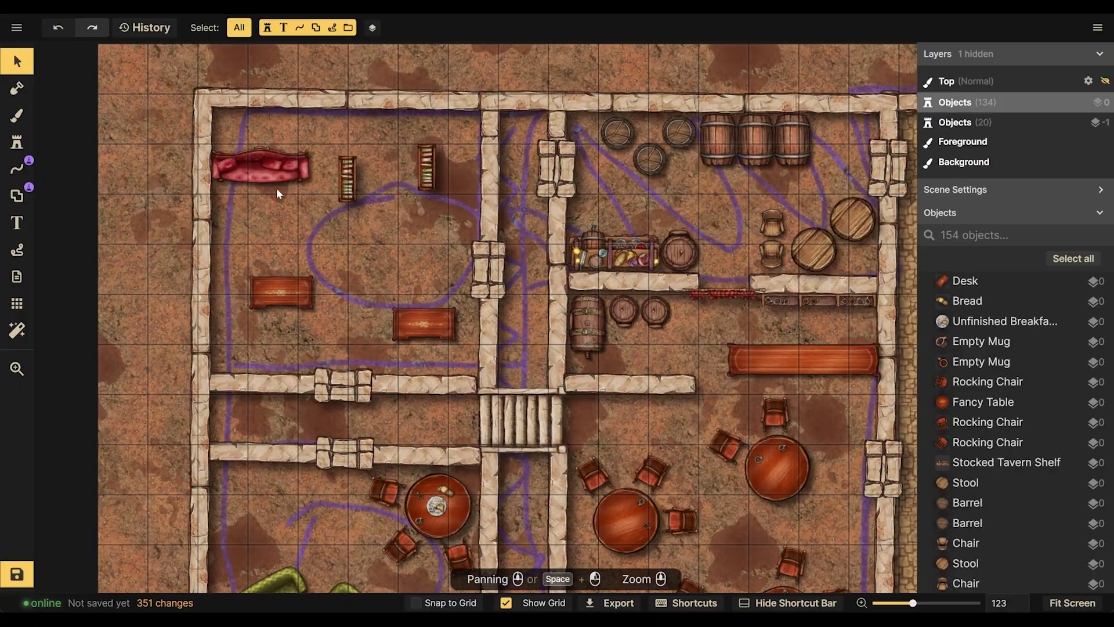
Shift the red couch away from the upper-left room's outer wall, and place a Corner Bookshelf at scale 56 in the room's upper-right corner
{"action": "left_click", "coordinate": [325, 156]}
{"action": "scroll", "coordinate": [376, 202], "scroll_direction": "up", "scroll_amount": 1}
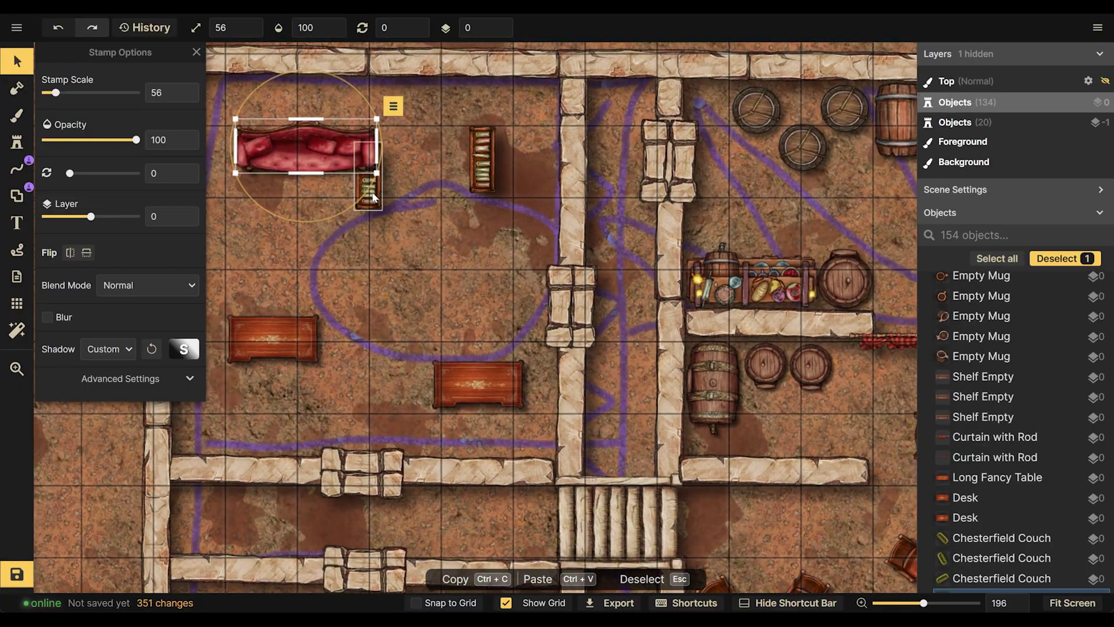
{"action": "key", "text": "4"}
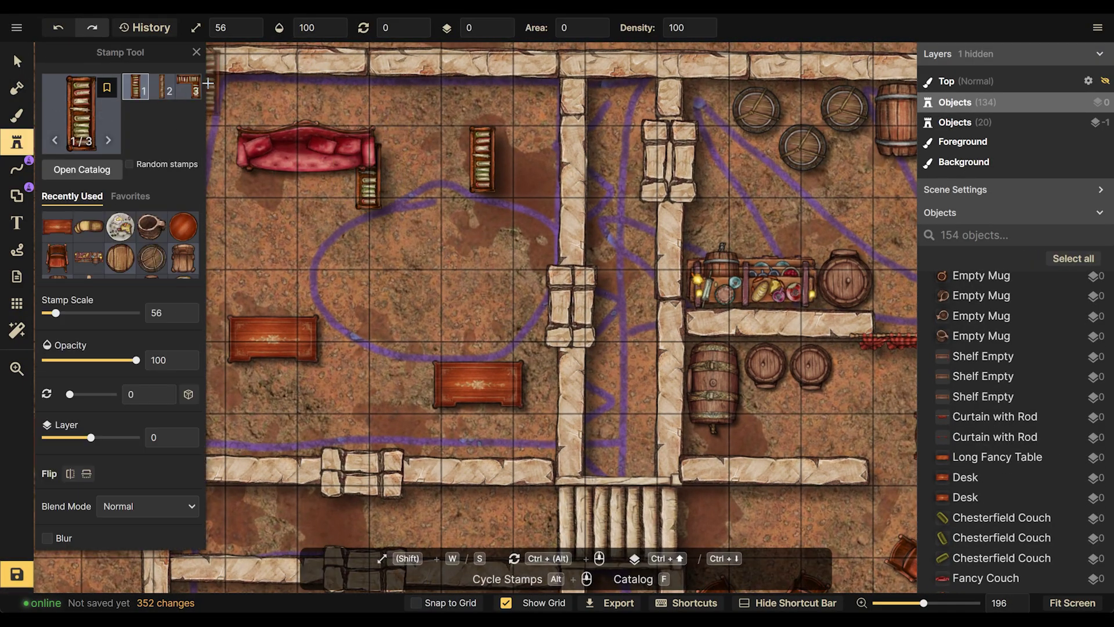
{"action": "scroll", "coordinate": [371, 110], "scroll_direction": "up", "scroll_amount": 1}
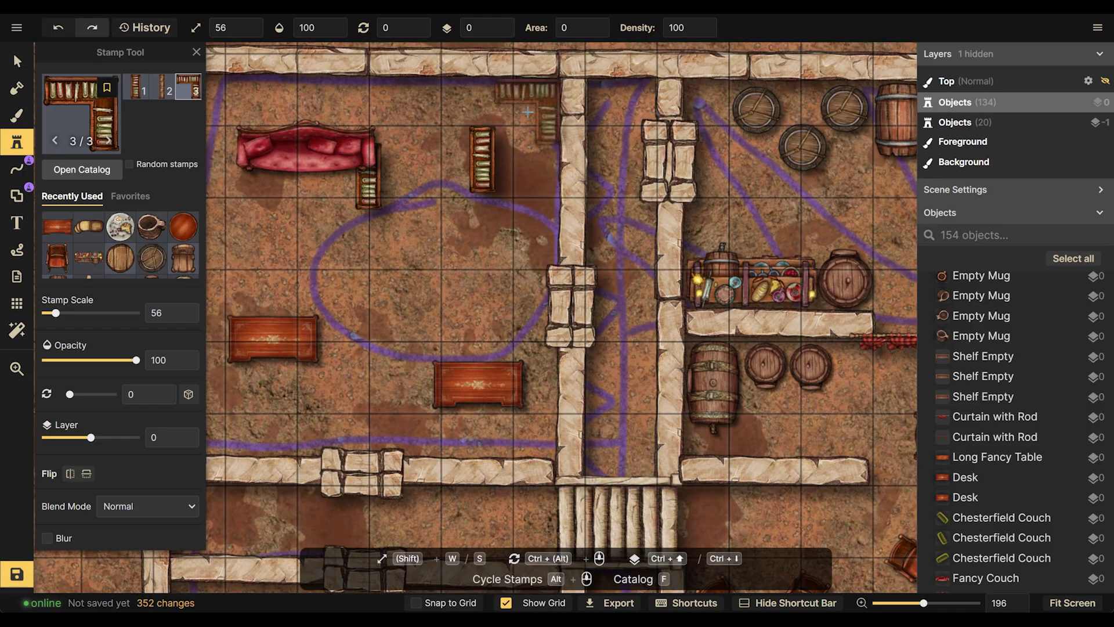
{"action": "left_click", "coordinate": [527, 110]}
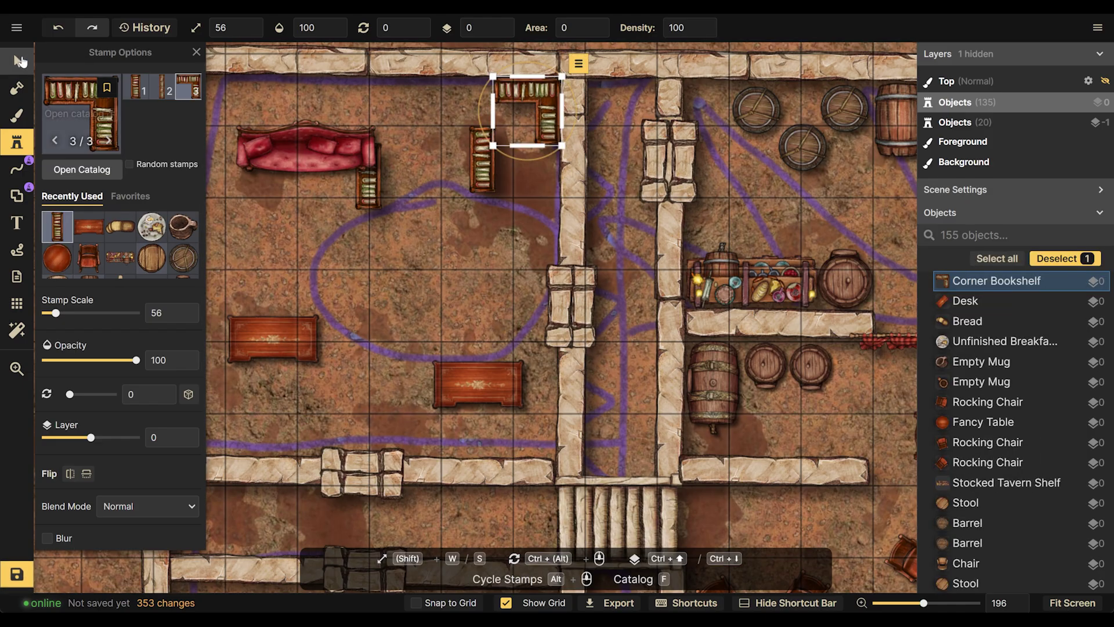
Rotate one bookshelf to 270 degrees along the top wall beside the corner bookshelf, and move the other below it along the right wall
{"action": "key", "text": "1"}
{"action": "left_click", "coordinate": [482, 174]}
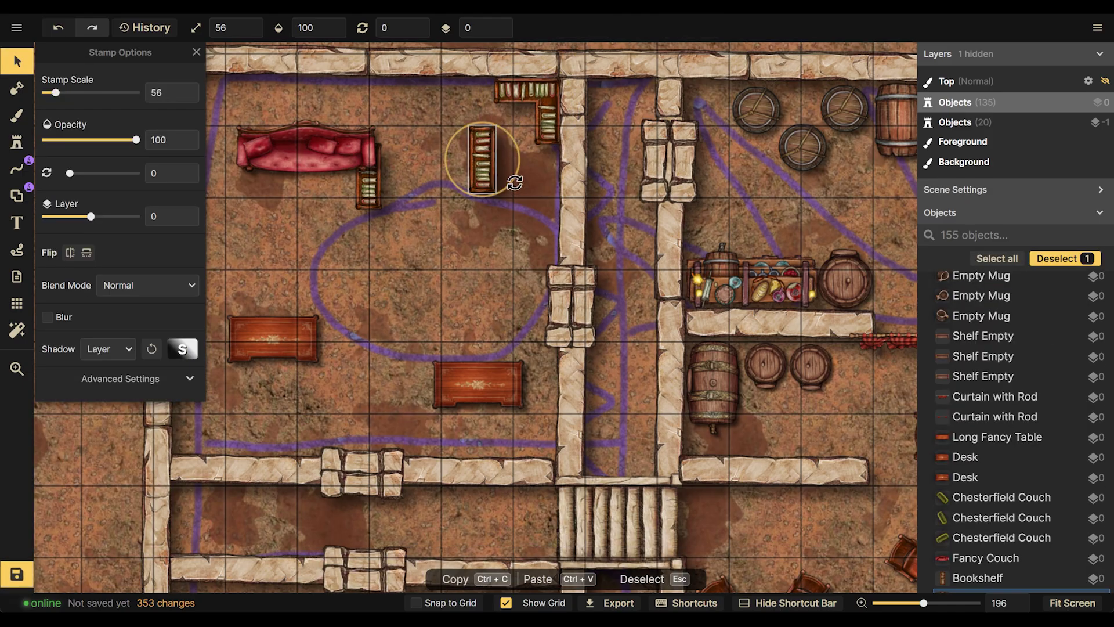
{"action": "left_click_drag", "start_coordinate": [516, 186], "coordinate": [463, 89]}
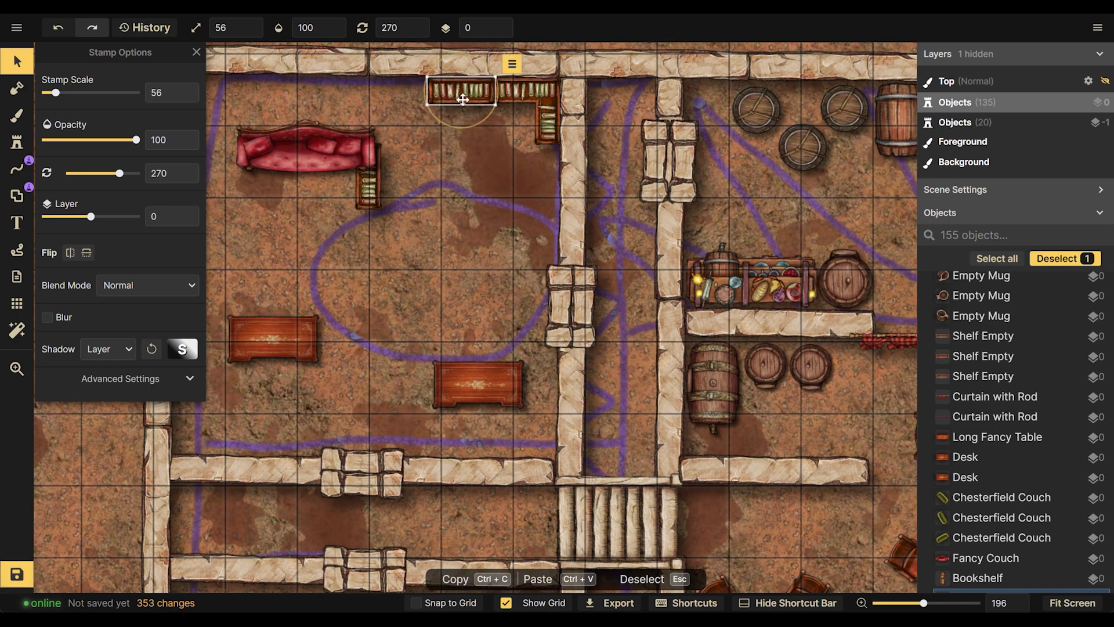
{"action": "key", "text": "Escape"}
{"action": "left_click_drag", "start_coordinate": [372, 198], "coordinate": [550, 198]}
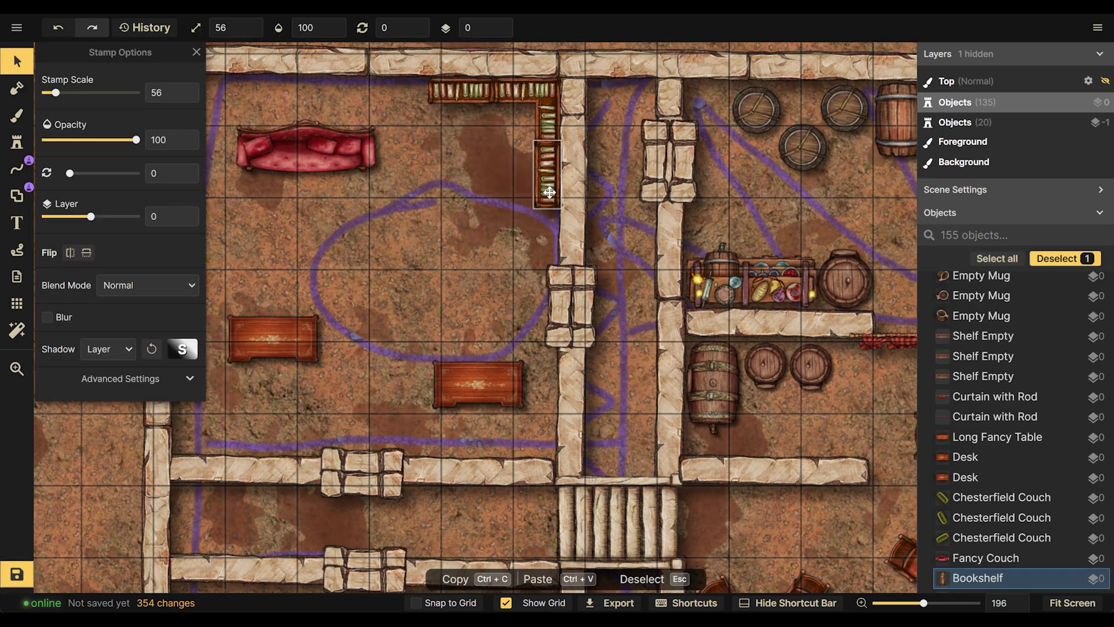
{"action": "key", "text": "Escape"}
Move the room's right desk up near the bookshelves, and add a copy of the red couch rotated to 270 degrees below the original
{"action": "left_click_drag", "start_coordinate": [481, 375], "coordinate": [456, 174]}
{"action": "left_click", "coordinate": [315, 168]}
{"action": "left_click_drag", "start_coordinate": [316, 167], "coordinate": [514, 339]}
{"action": "key", "text": "ctrl+c"}
{"action": "key", "text": "ctrl+v"}
{"action": "left_click_drag", "start_coordinate": [562, 367], "coordinate": [545, 377]}
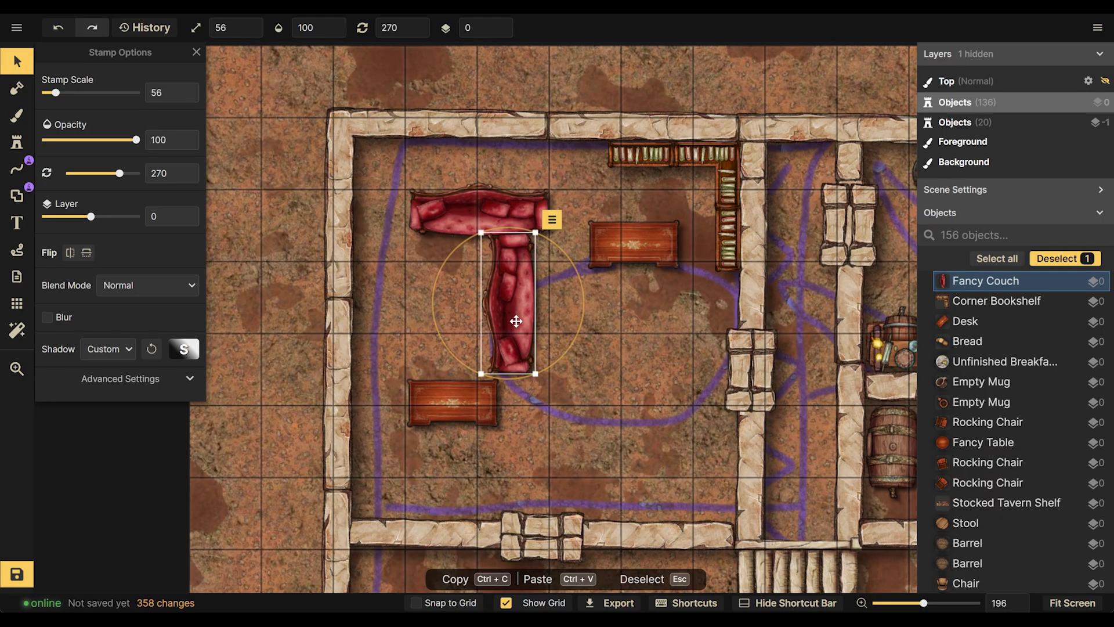
Move the vertical red couch against the upper-left room's left wall and the horizontal red couch against its top wall
{"action": "left_click_drag", "start_coordinate": [515, 318], "coordinate": [389, 317]}
{"action": "left_click_drag", "start_coordinate": [487, 207], "coordinate": [487, 158]}
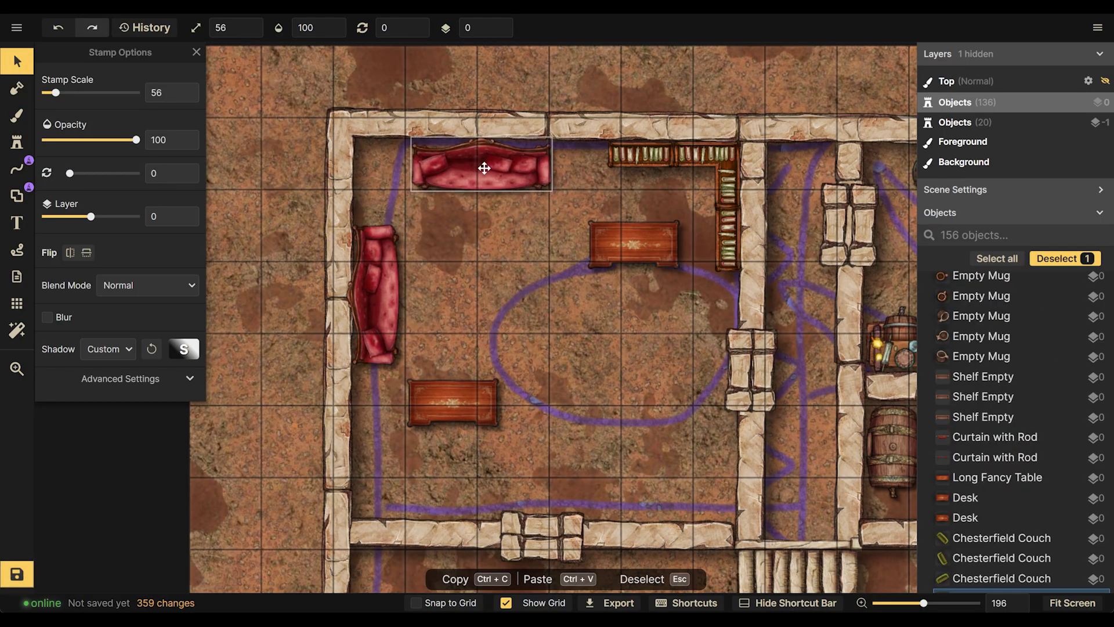
{"action": "left_click_drag", "start_coordinate": [399, 269], "coordinate": [396, 242]}
{"action": "key", "text": "Escape"}
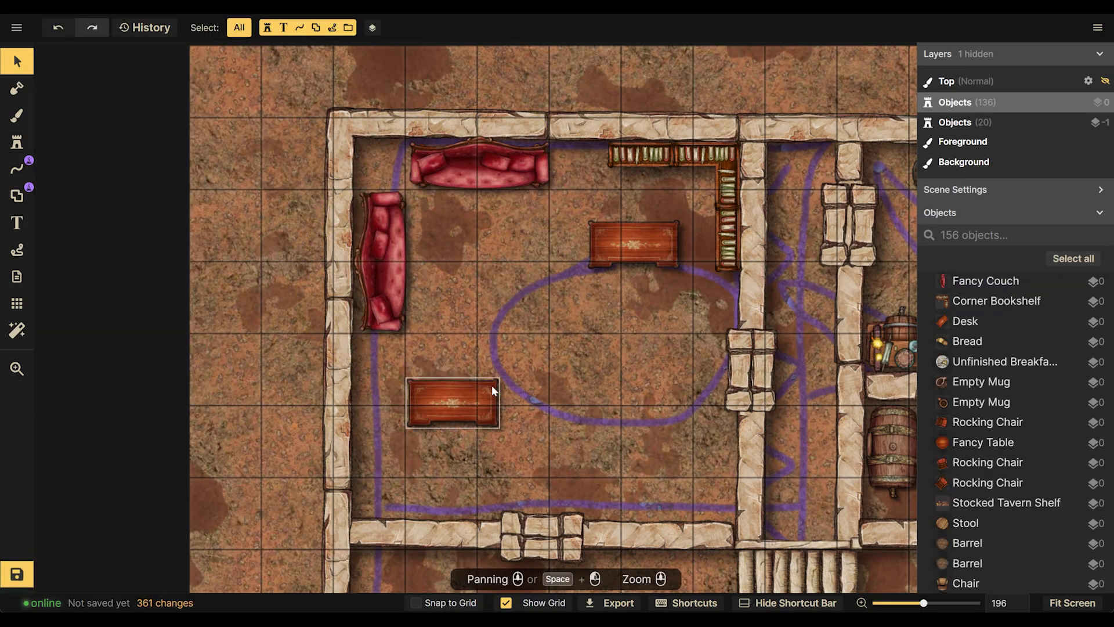
Move the upper-left room's lower desk between the two red couches and delete the desk near the bookshelves
{"action": "left_click", "coordinate": [457, 392]}
{"action": "left_click_drag", "start_coordinate": [456, 393], "coordinate": [490, 249]}
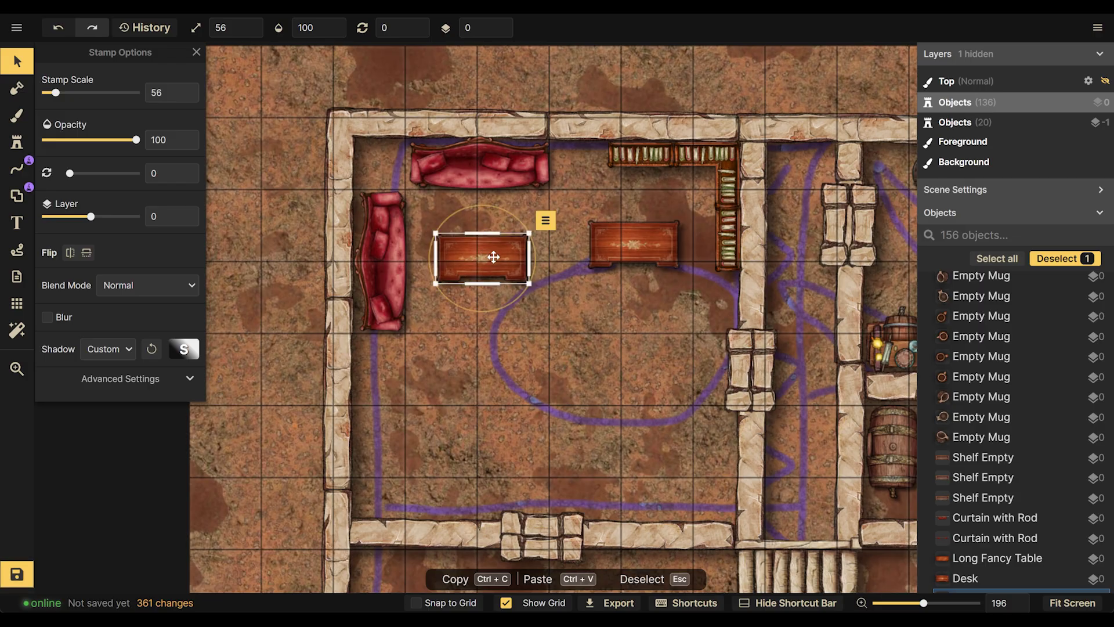
{"action": "key", "text": "Escape"}
{"action": "scroll", "coordinate": [592, 356], "scroll_direction": "down", "scroll_amount": 2}
{"action": "left_click", "coordinate": [655, 257]}
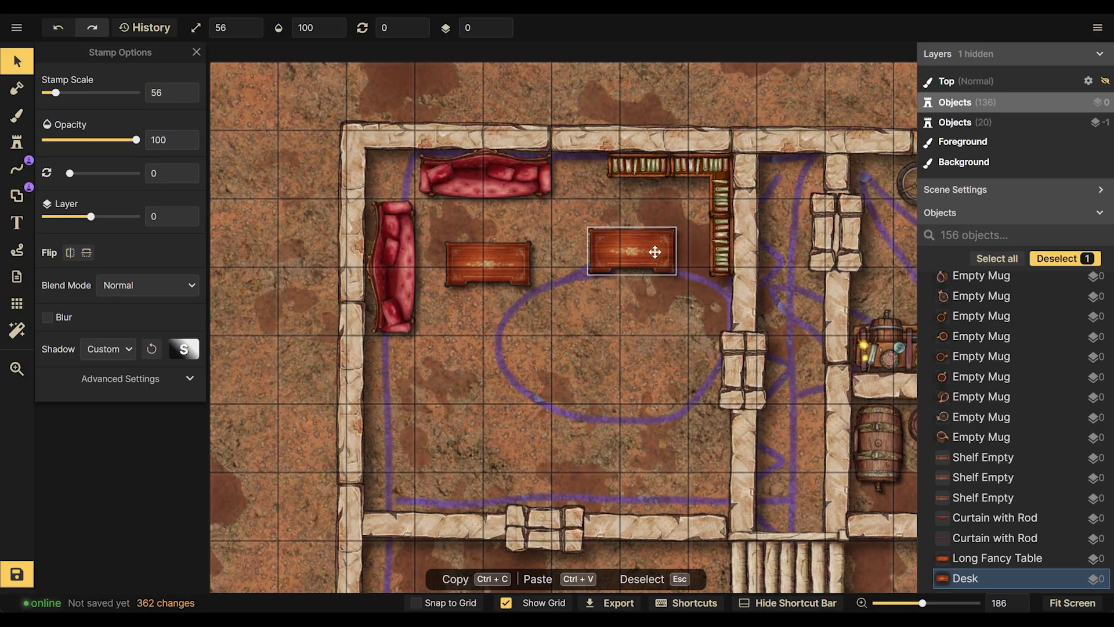
{"action": "left_click_drag", "start_coordinate": [654, 252], "coordinate": [659, 265]}
{"action": "left_click", "coordinate": [418, 259]}
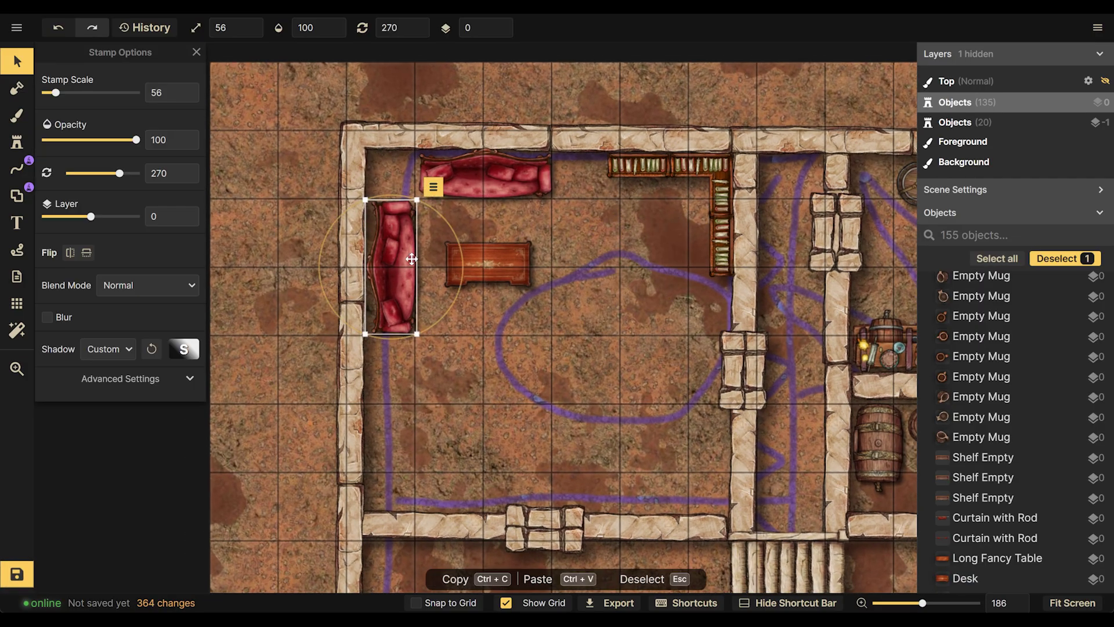
{"action": "key", "text": "ctrl+c"}
{"action": "key", "text": "ctrl+v"}
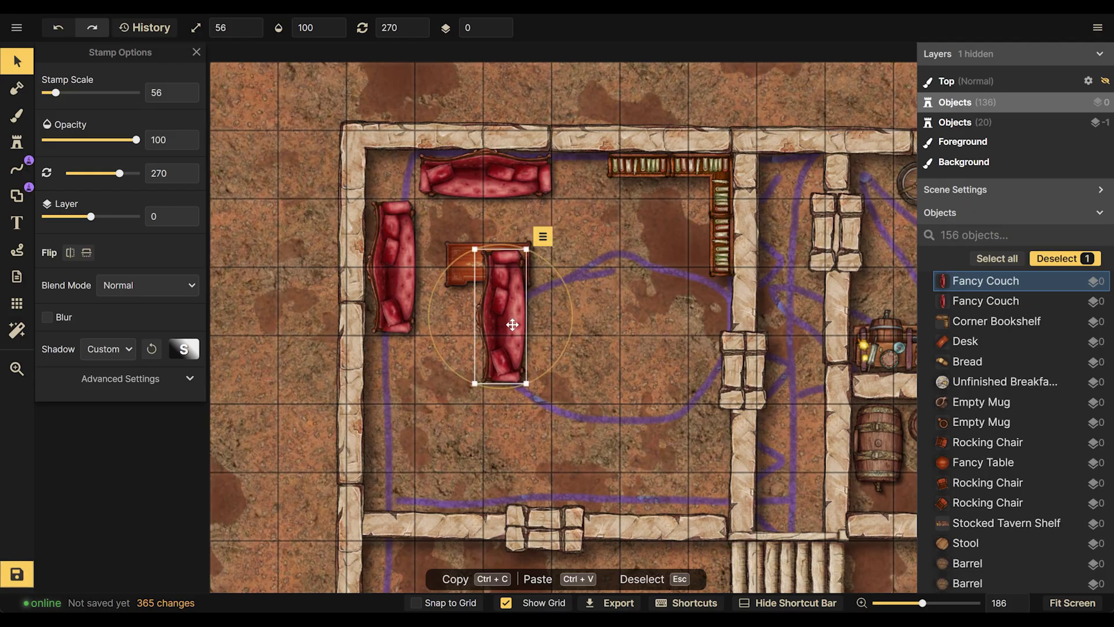
{"action": "key", "text": "Delete"}
Copy the main room's left round table with its rocking chairs into the upper-left room's lower-left area, and delete the copied third chair
{"action": "scroll", "coordinate": [510, 232], "scroll_direction": "down", "scroll_amount": 5}
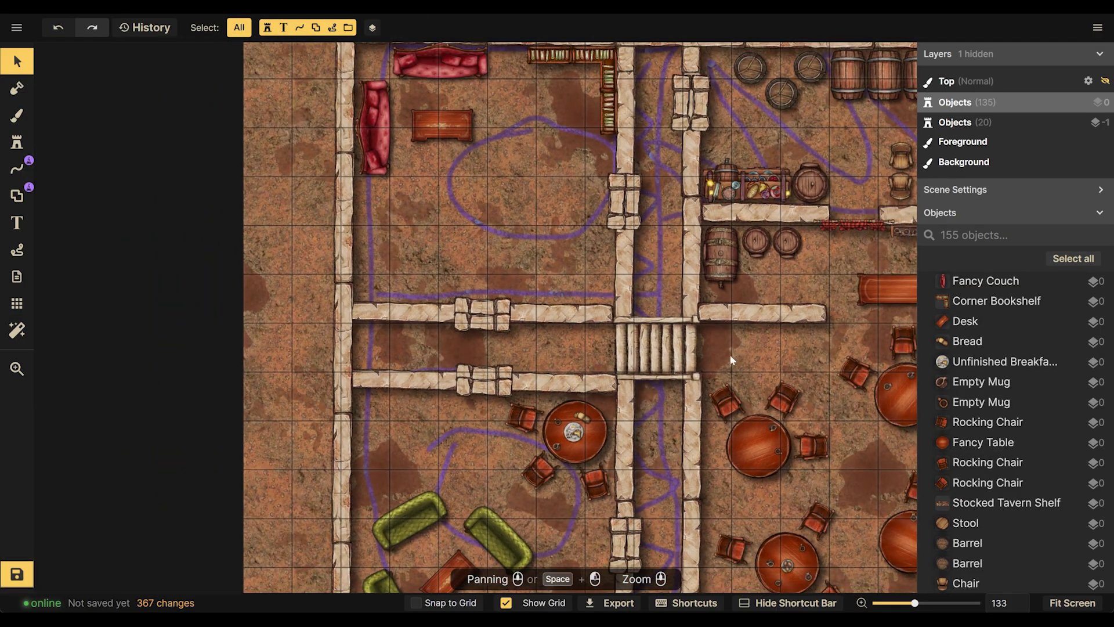
{"action": "left_click_drag", "start_coordinate": [731, 356], "coordinate": [831, 476]}
{"action": "key", "text": "ctrl+c"}
{"action": "key", "text": "ctrl+v"}
{"action": "left_click_drag", "start_coordinate": [721, 406], "coordinate": [537, 233]}
{"action": "left_click", "coordinate": [557, 237]}
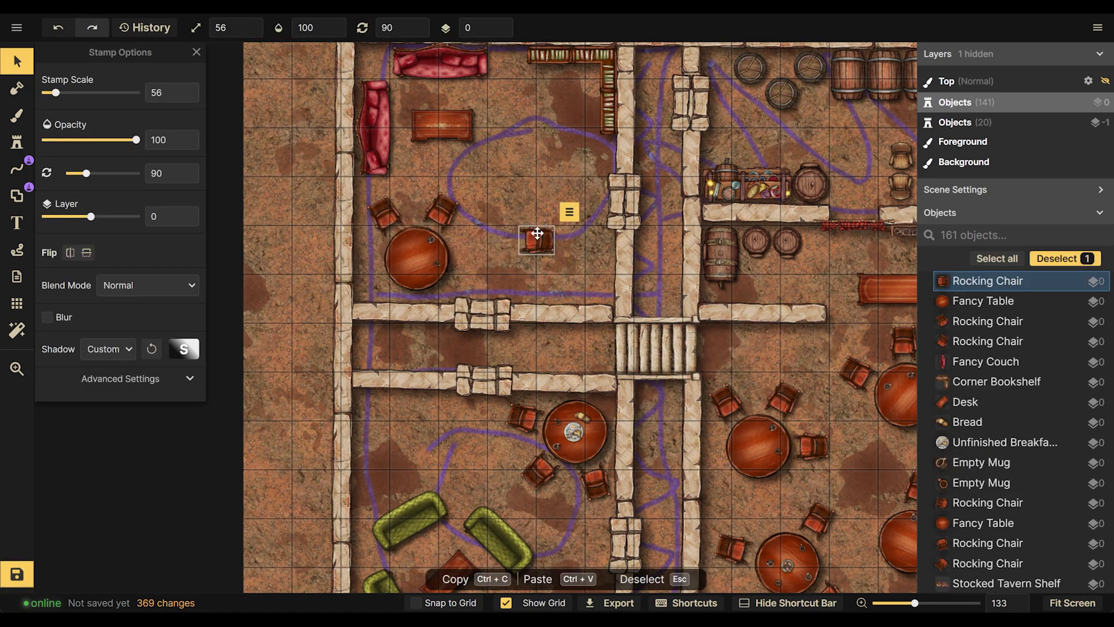
{"action": "key", "text": "Delete"}
Copy the main room's upper-right round table with its two chairs and mugs into the upper-left room's lower-right area
{"action": "scroll", "coordinate": [834, 378], "scroll_direction": "up", "scroll_amount": 3}
{"action": "left_click_drag", "start_coordinate": [834, 378], "coordinate": [624, 359]}
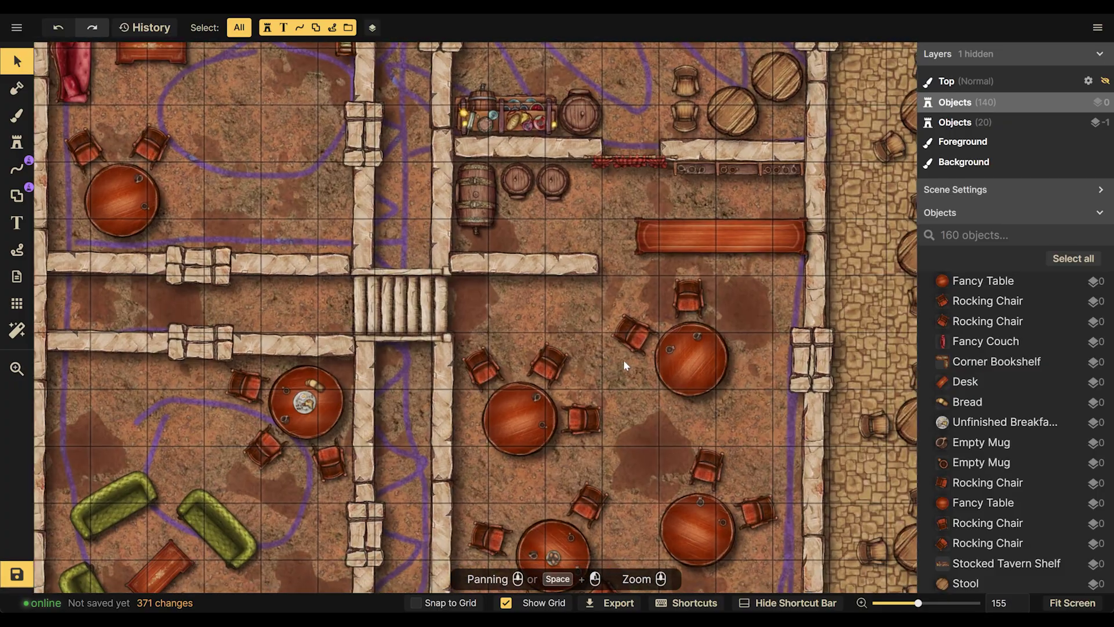
{"action": "left_click_drag", "start_coordinate": [730, 371], "coordinate": [238, 170]}
{"action": "key", "text": "ctrl+c"}
{"action": "key", "text": "ctrl+v"}
{"action": "left_click_drag", "start_coordinate": [307, 204], "coordinate": [454, 286]}
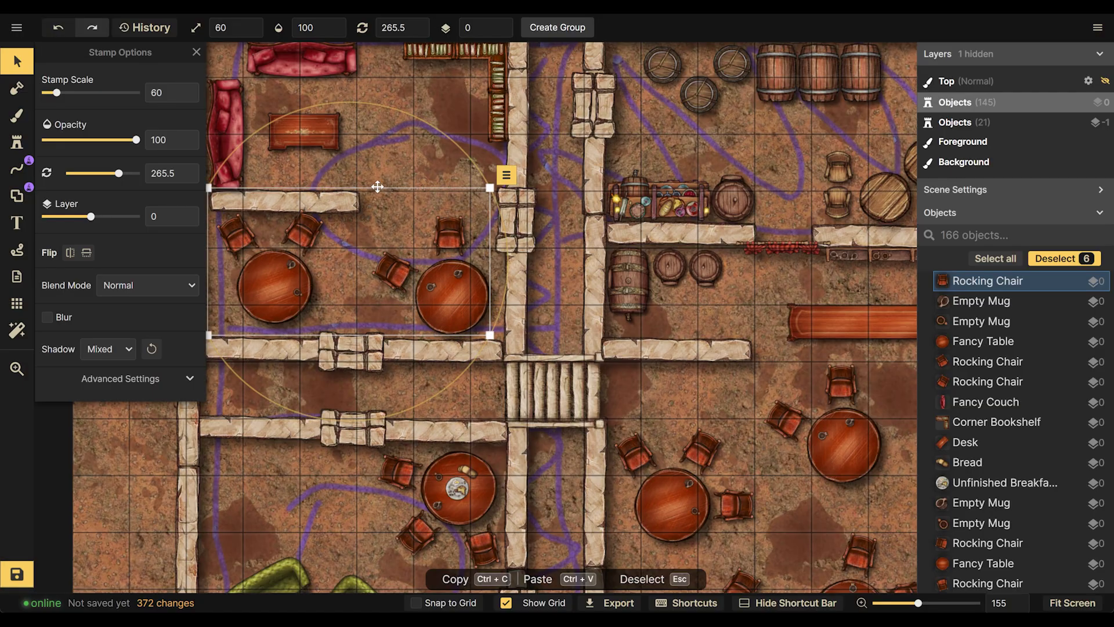
Delete the stray limestone wall segment that was copied into the upper-left room along with the table
{"action": "key", "text": "Escape"}
{"action": "left_click", "coordinate": [345, 203]}
{"action": "key", "text": "Delete"}
{"action": "scroll", "coordinate": [438, 214], "scroll_direction": "down", "scroll_amount": 2}
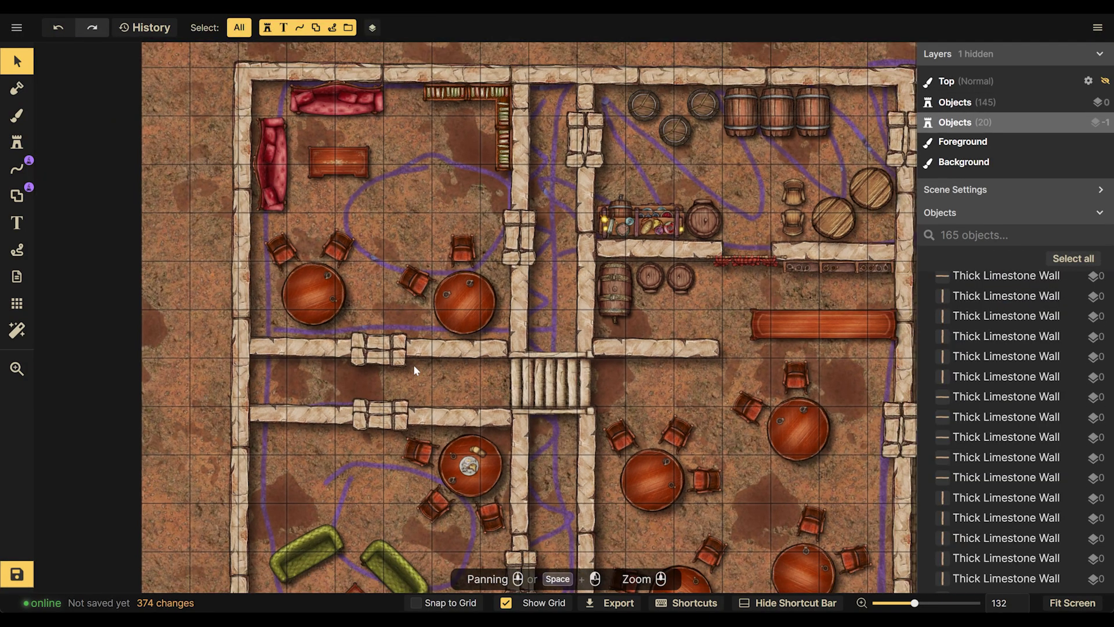
Choose the Desserts stamp set from the Kitchen section of the Tavern stamp catalog
{"action": "left_click_drag", "start_coordinate": [413, 364], "coordinate": [422, 326]}
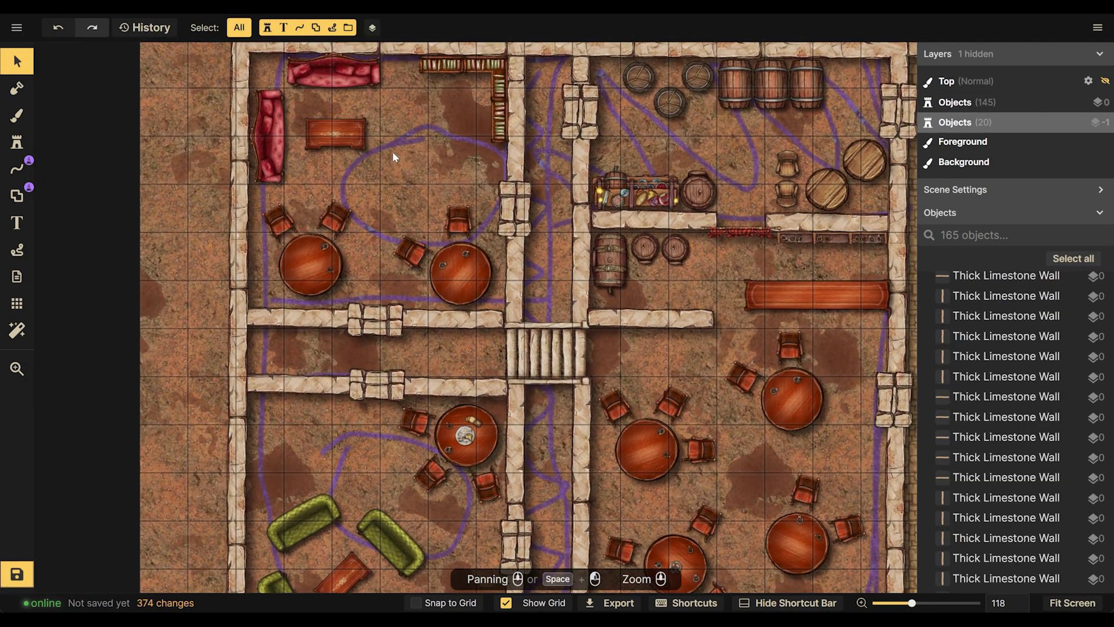
{"action": "left_click_drag", "start_coordinate": [393, 149], "coordinate": [395, 186]}
{"action": "scroll", "coordinate": [391, 224], "scroll_direction": "down", "scroll_amount": 2}
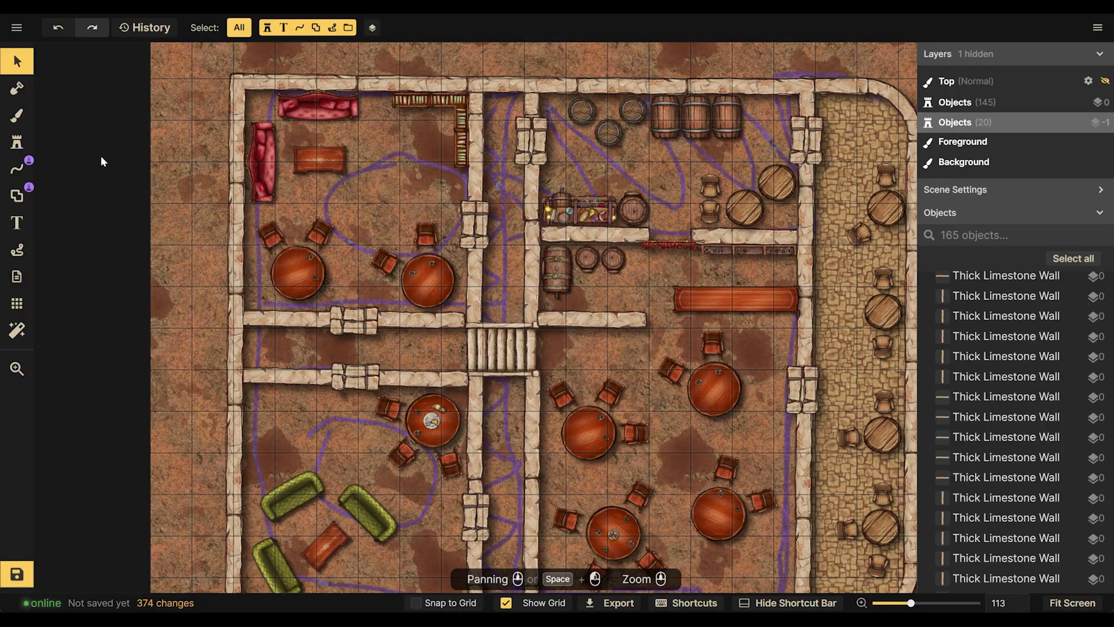
{"action": "left_click", "coordinate": [17, 142]}
{"action": "scroll", "coordinate": [439, 206], "scroll_direction": "down", "scroll_amount": 1}
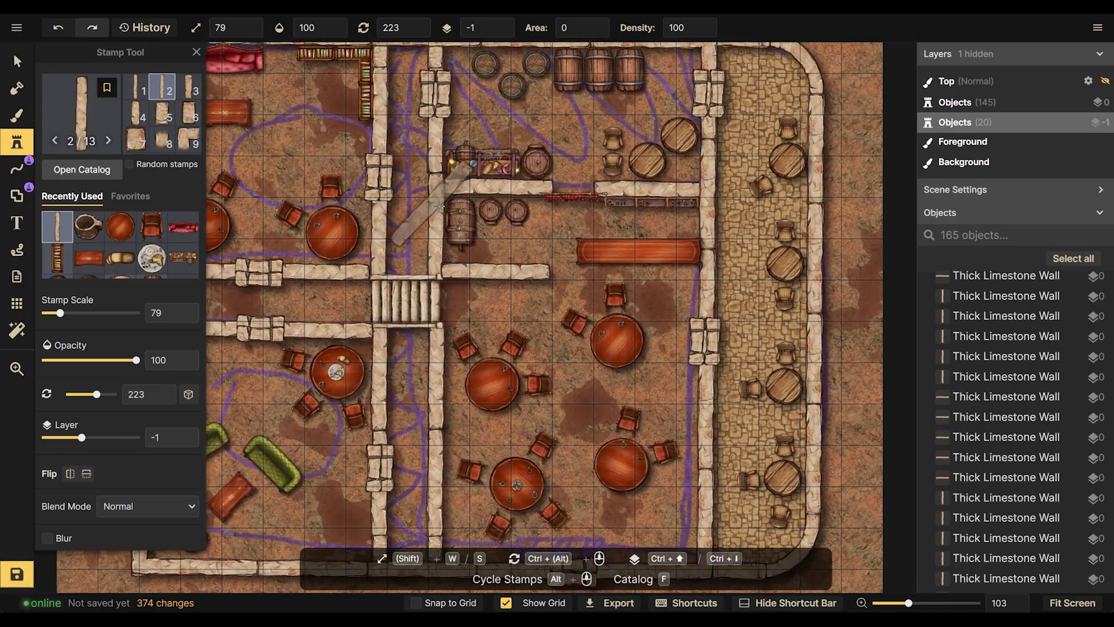
{"action": "left_click", "coordinate": [476, 262]}
{"action": "left_click", "coordinate": [87, 114]}
{"action": "scroll", "coordinate": [492, 236], "scroll_direction": "down", "scroll_amount": 5}
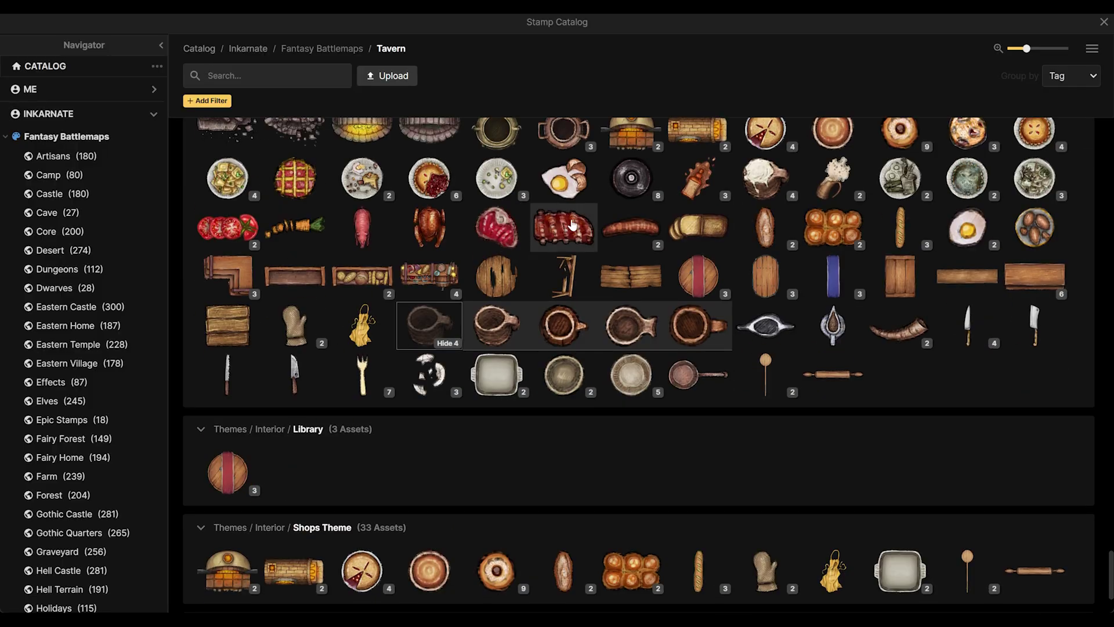
{"action": "scroll", "coordinate": [784, 237], "scroll_direction": "up", "scroll_amount": 5}
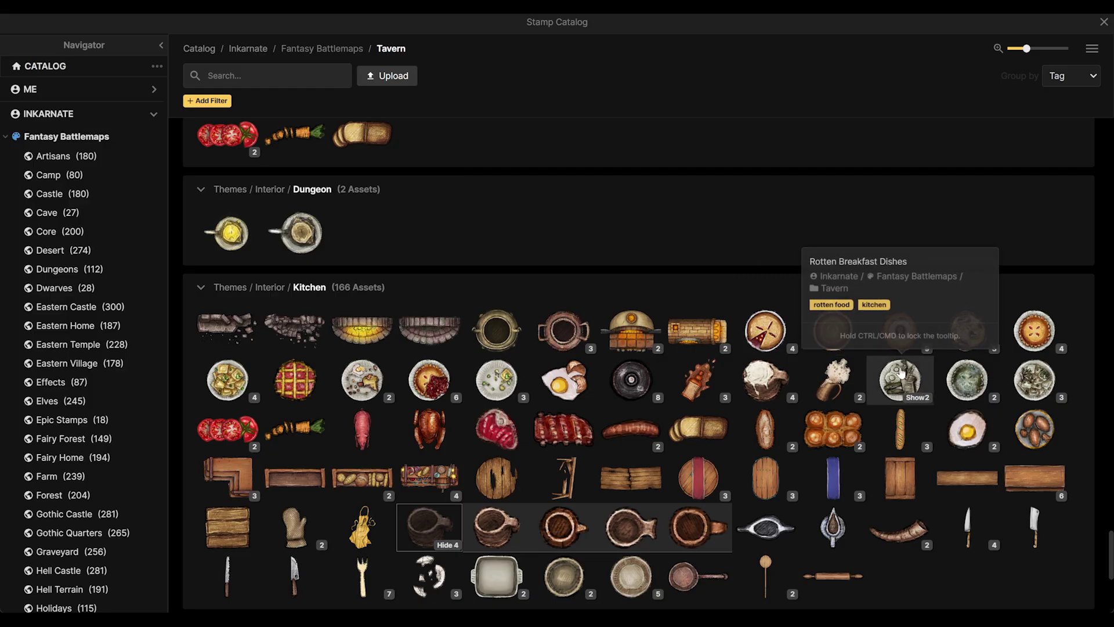
{"action": "scroll", "coordinate": [987, 290], "scroll_direction": "down", "scroll_amount": 1}
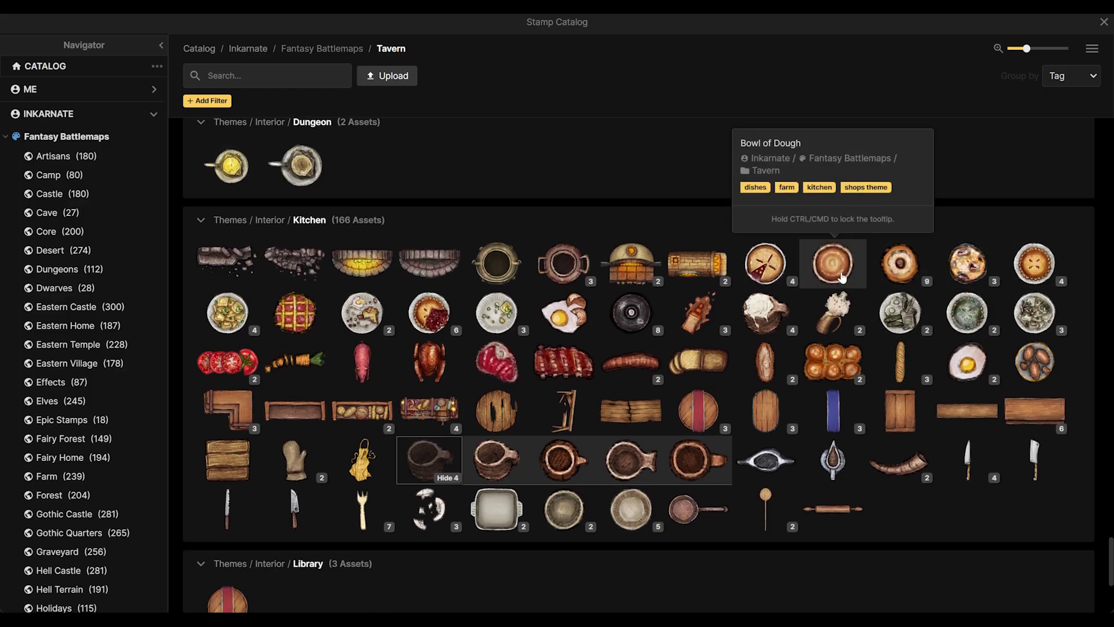
{"action": "mouse_move", "coordinate": [947, 278]}
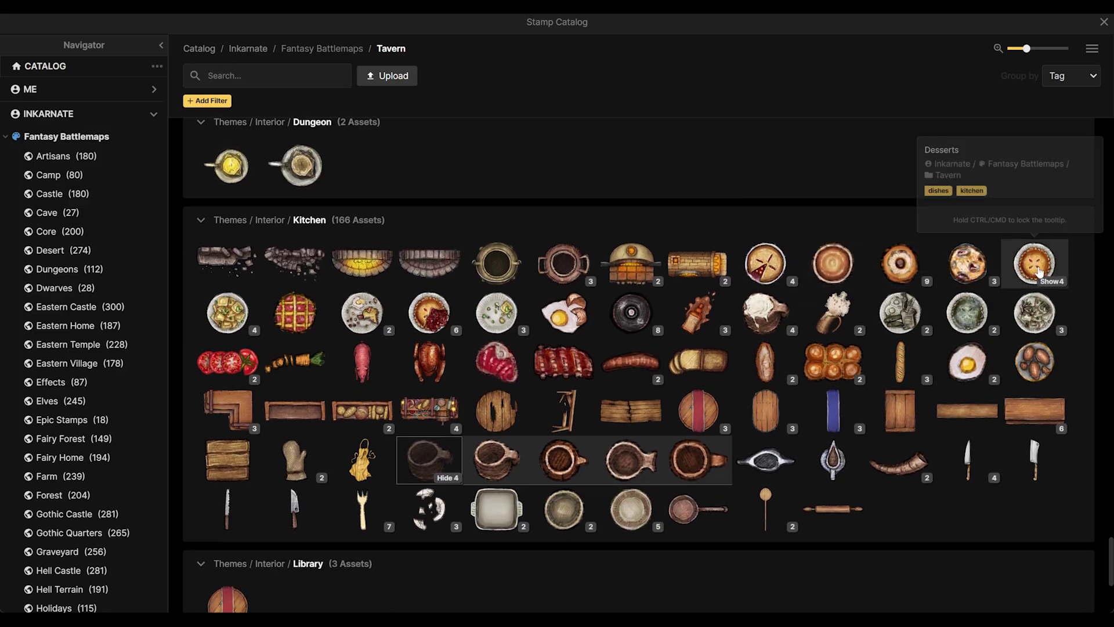
{"action": "left_click", "coordinate": [947, 279]}
Place a dessert on the upper-left room's right table at scale 48 on layer 1, and add a Dessert Cake beside it
{"action": "scroll", "coordinate": [293, 194], "scroll_direction": "up", "scroll_amount": 2}
{"action": "left_click", "coordinate": [300, 195]}
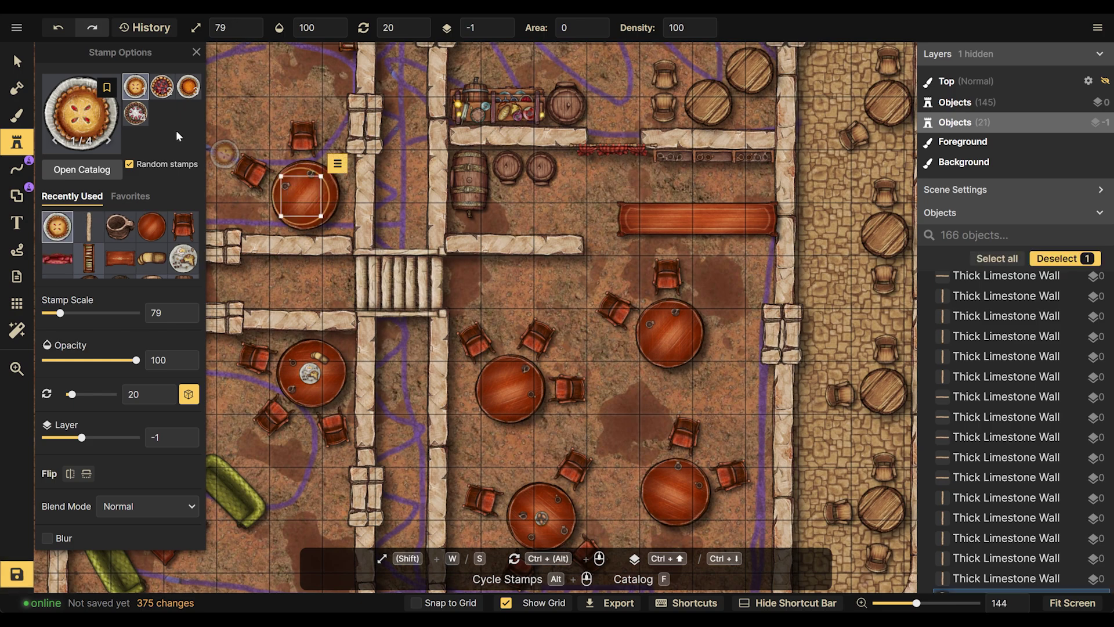
{"action": "left_click", "coordinate": [18, 61]}
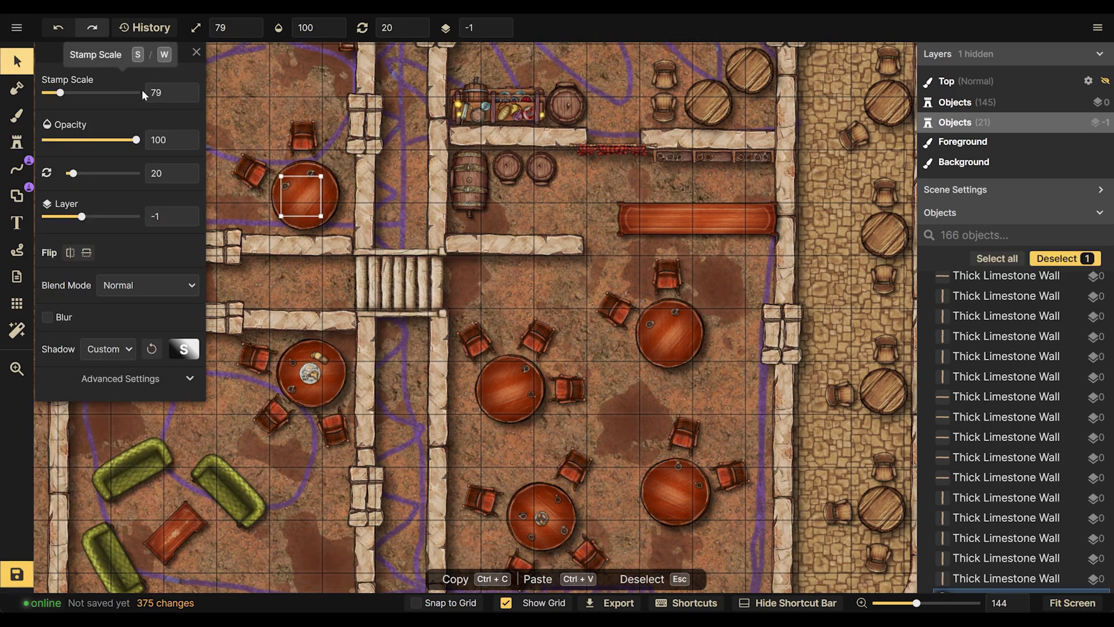
{"action": "key", "text": "ctrl+Up"}
{"action": "key", "text": "ctrl+Up"}
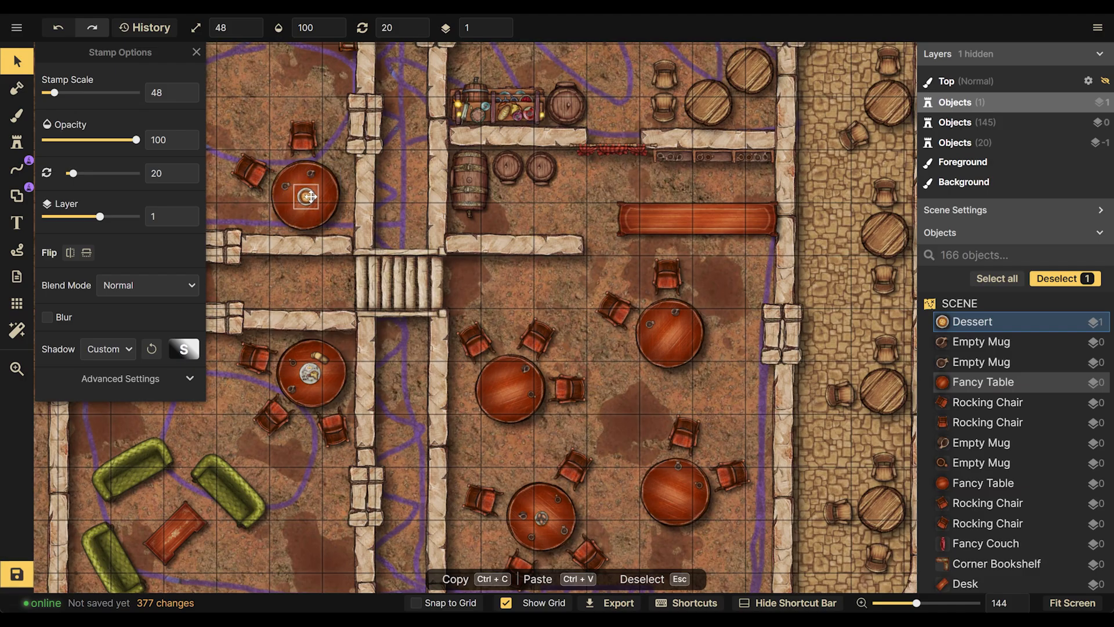
{"action": "left_click", "coordinate": [17, 142]}
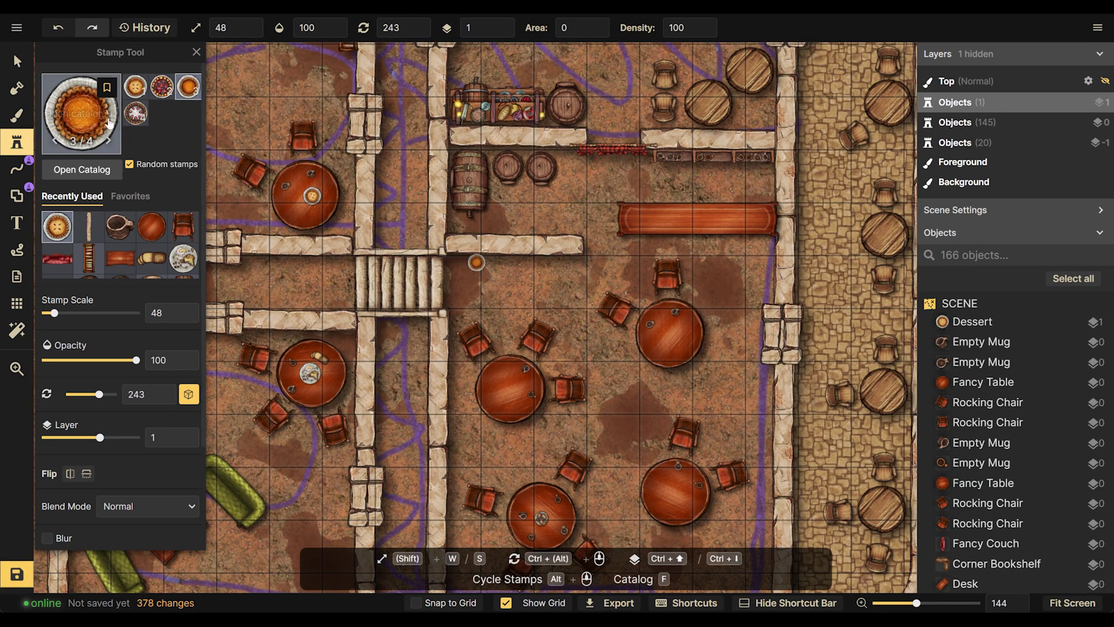
{"action": "left_click", "coordinate": [295, 209]}
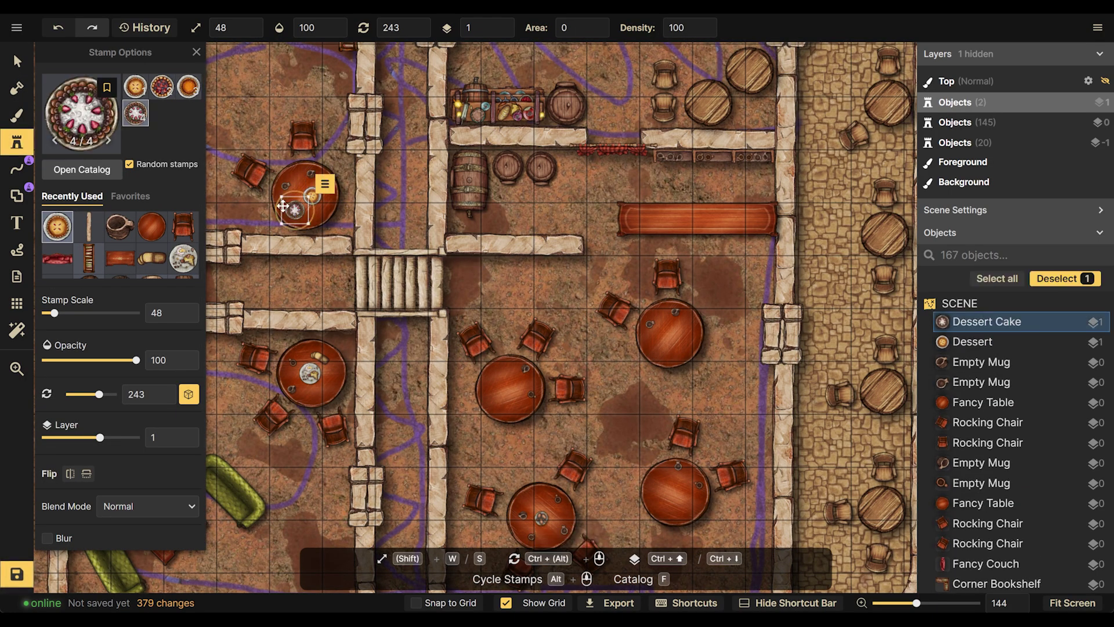
Place a berry dessert on the main room's upper-right table and a Pumpkin Pie on the table to its left
{"action": "left_click", "coordinate": [162, 87]}
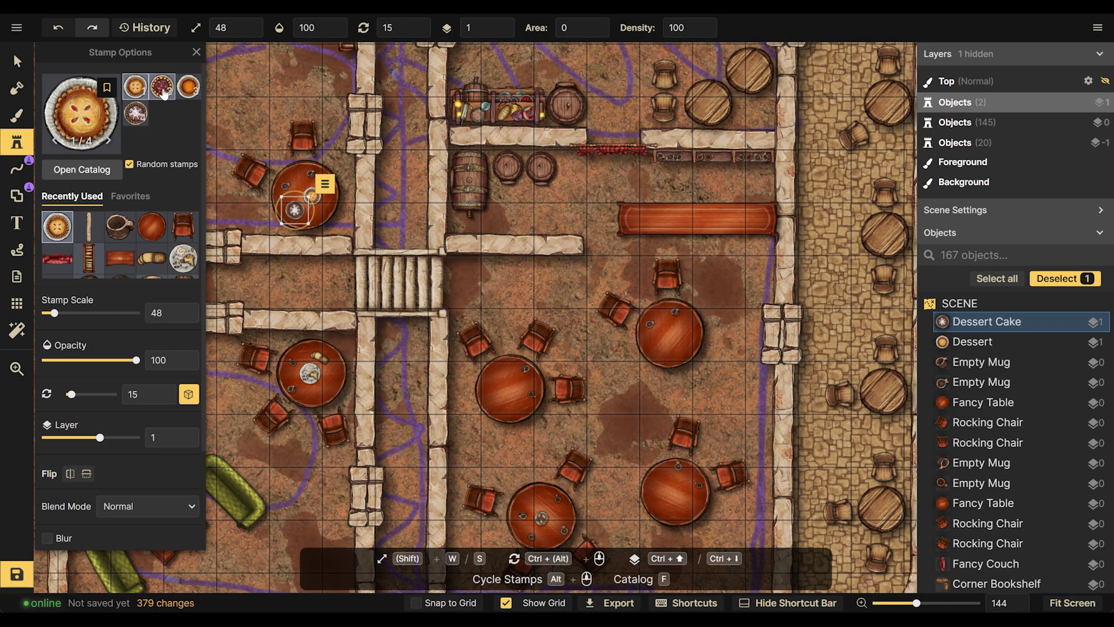
{"action": "left_click_drag", "start_coordinate": [265, 183], "coordinate": [553, 253]}
{"action": "scroll", "coordinate": [553, 253], "scroll_direction": "up", "scroll_amount": 1}
{"action": "left_click", "coordinate": [541, 279]}
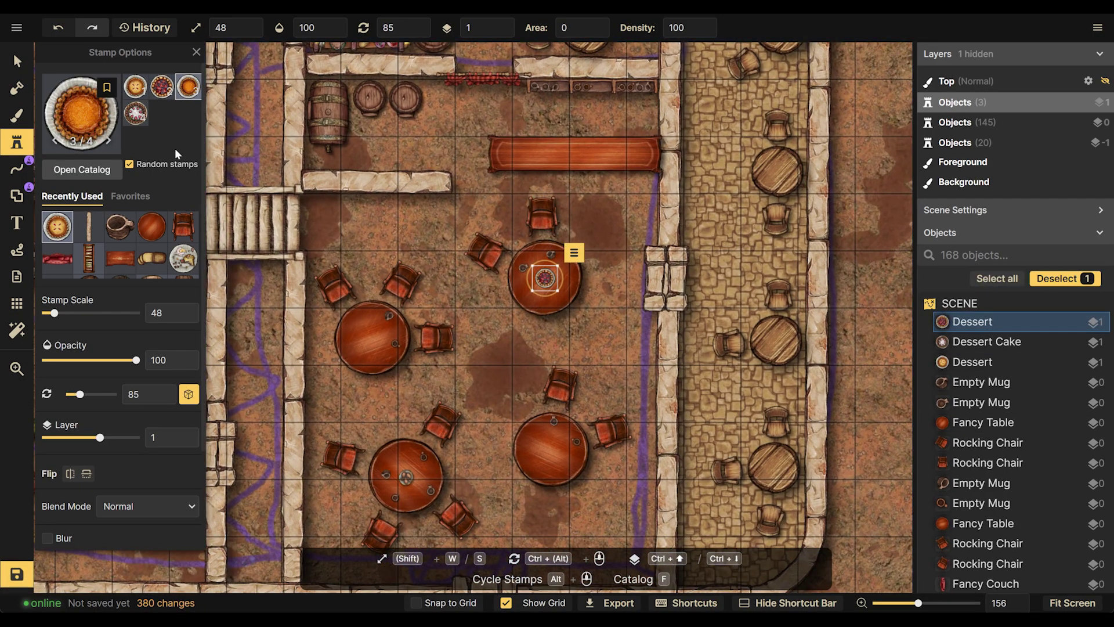
{"action": "left_click", "coordinate": [369, 338]}
Place a Dinner Dish stamp from the Kitchen section at scale 35 beside the pumpkin pie on the main room's left table
{"action": "key", "text": "f"}
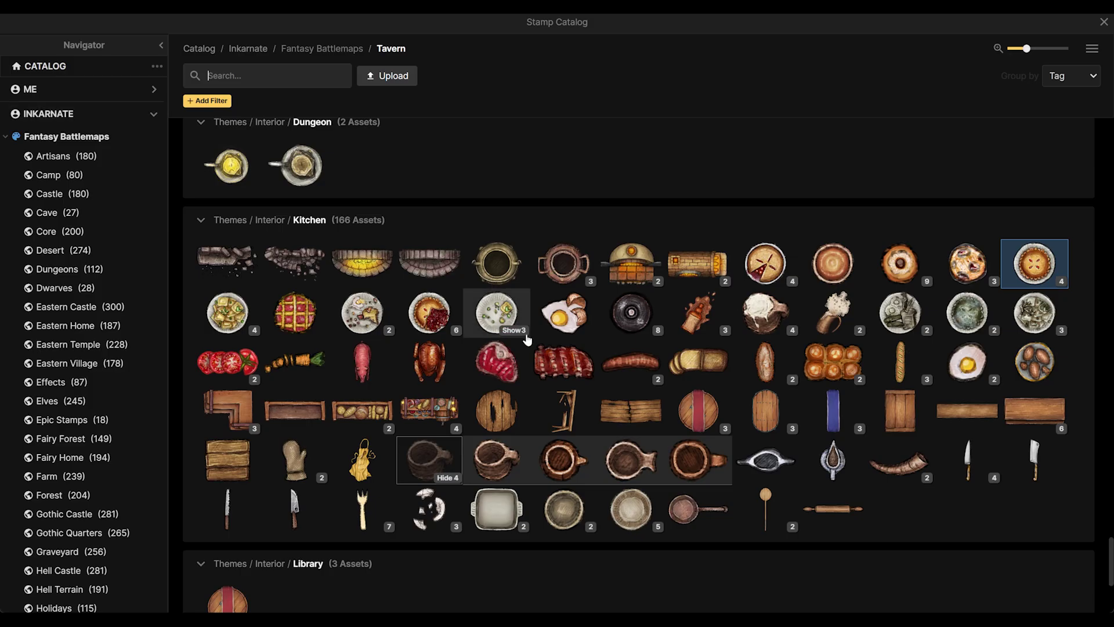
{"action": "left_click", "coordinate": [429, 362]}
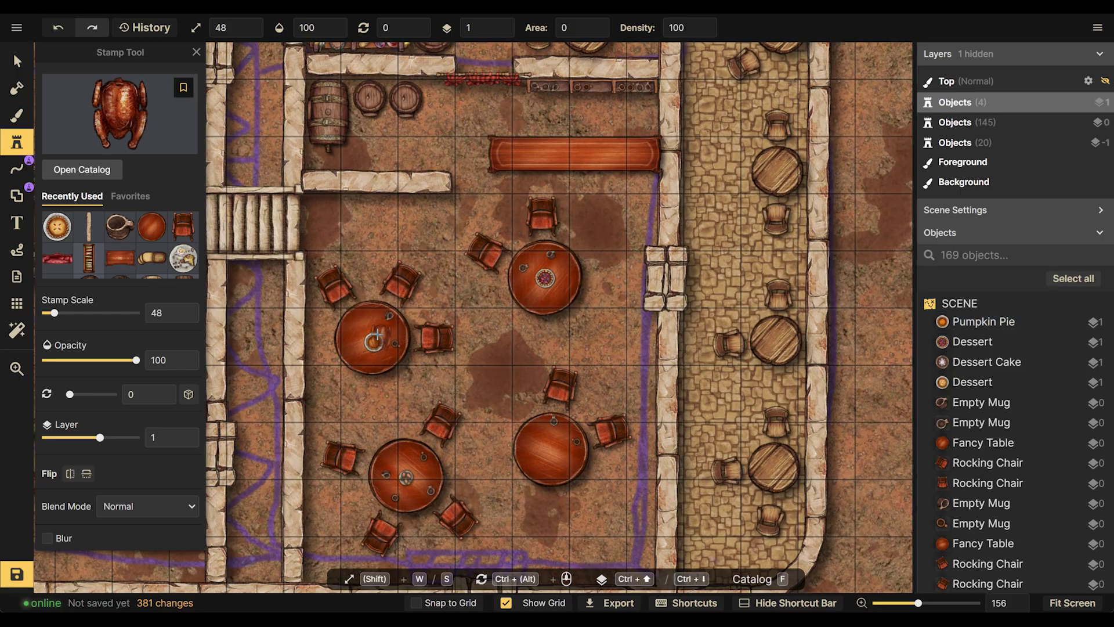
{"action": "left_click", "coordinate": [118, 110]}
{"action": "scroll", "coordinate": [284, 357], "scroll_direction": "up", "scroll_amount": 2}
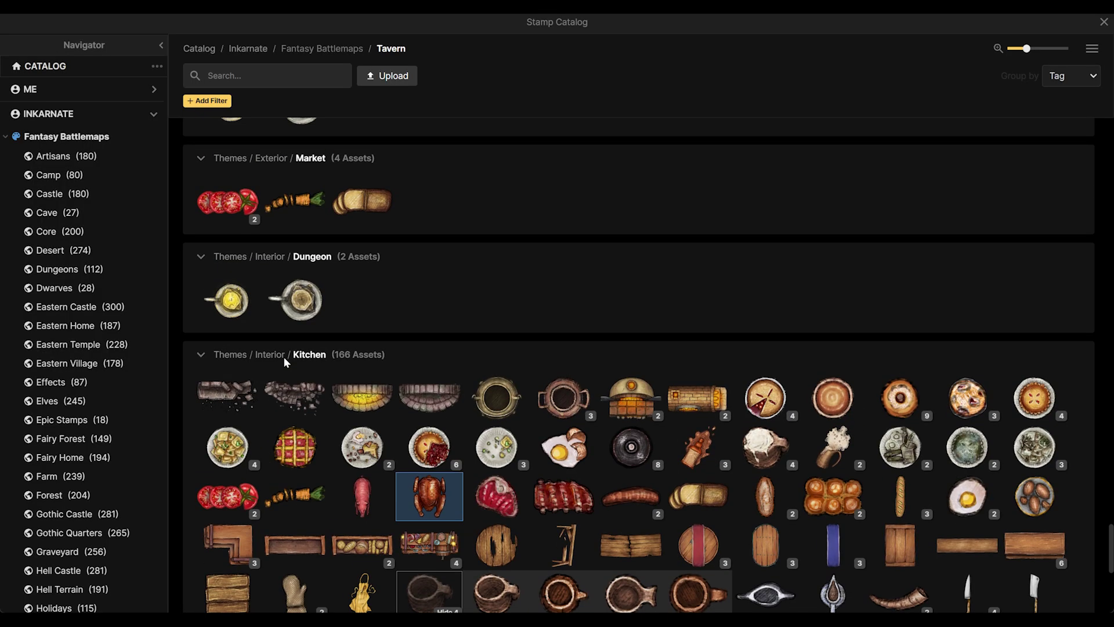
{"action": "left_click", "coordinate": [227, 447]}
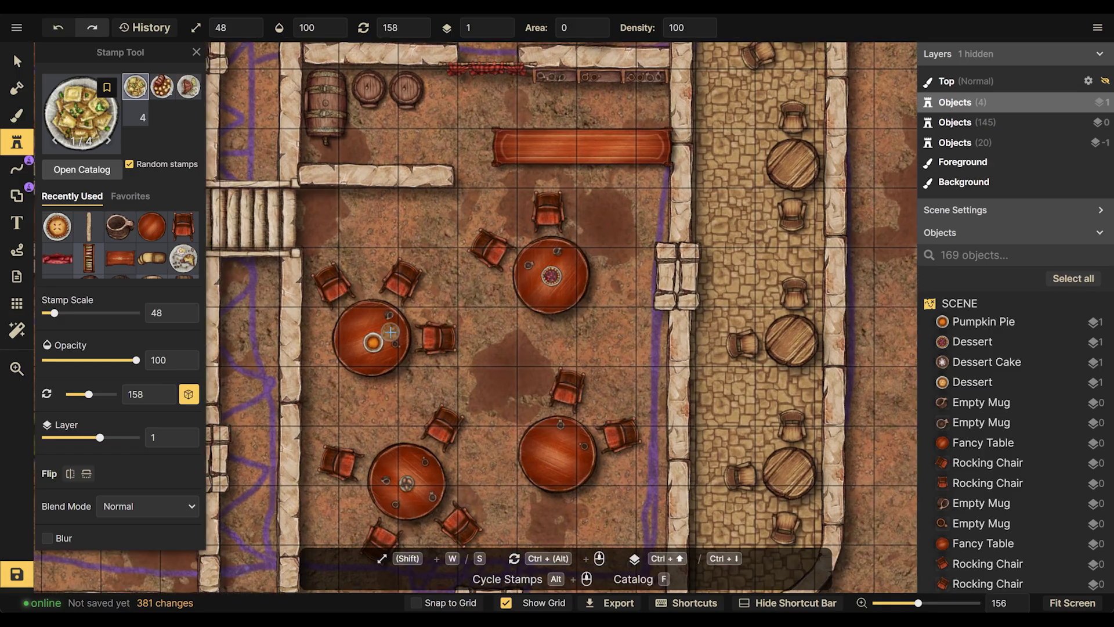
{"action": "scroll", "coordinate": [350, 326], "scroll_direction": "up", "scroll_amount": 2}
{"action": "left_click", "coordinate": [349, 326]}
{"action": "key", "text": "v"}
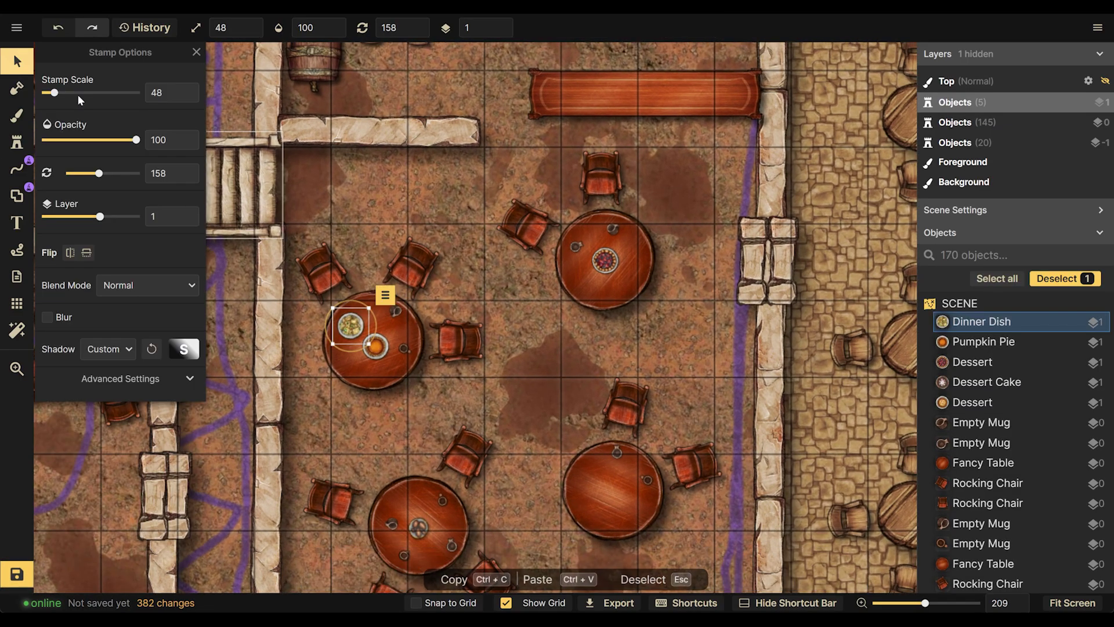
{"action": "left_click_drag", "start_coordinate": [330, 306], "coordinate": [340, 314]}
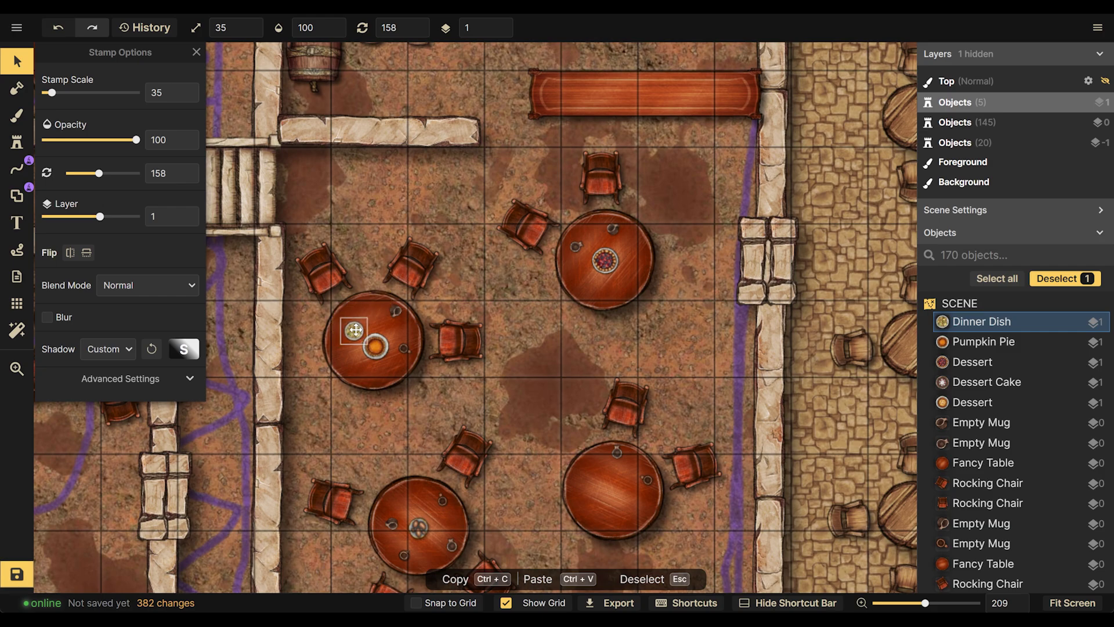
{"action": "key", "text": "Escape"}
Switch to the background brush and show the Fantasy Battlemaps textures in the texture catalog
{"action": "scroll", "coordinate": [408, 175], "scroll_direction": "down", "scroll_amount": 6}
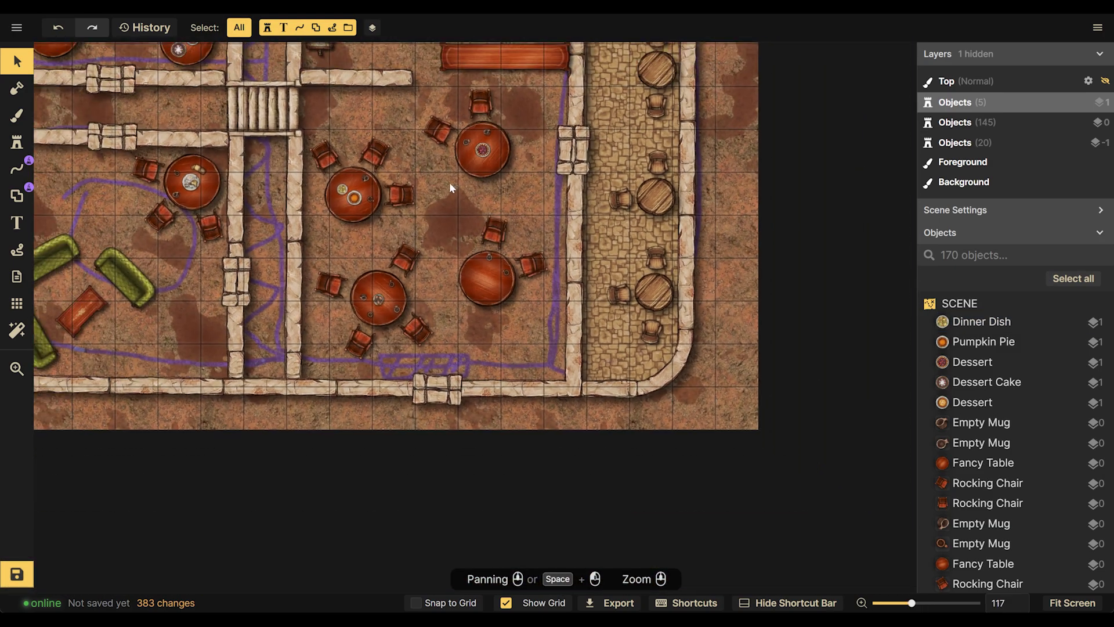
{"action": "scroll", "coordinate": [573, 302], "scroll_direction": "down", "scroll_amount": 2}
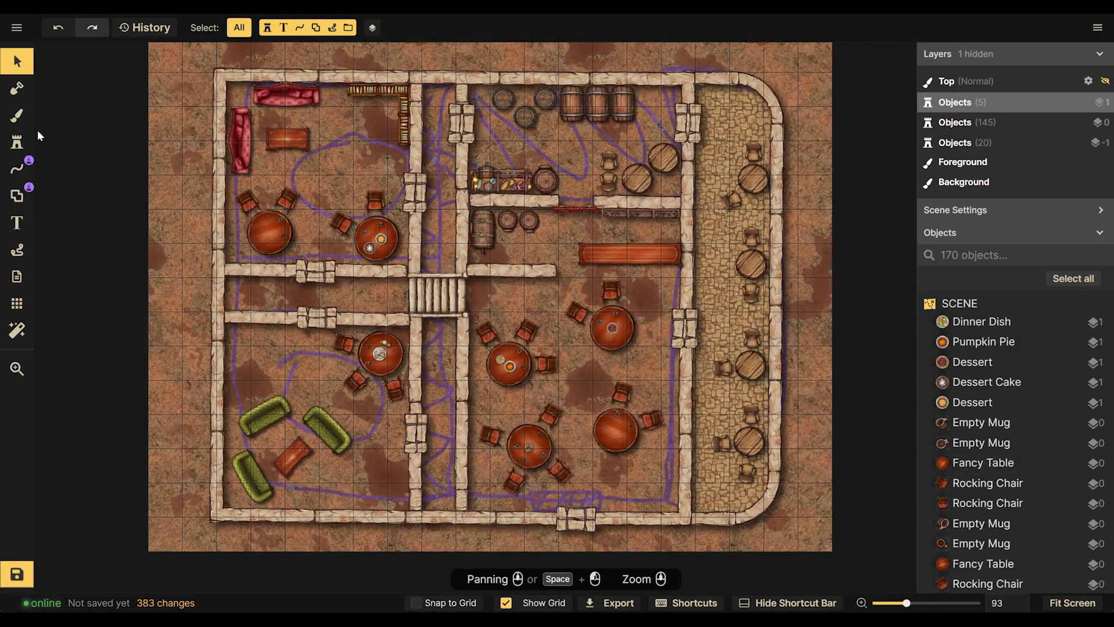
{"action": "left_click", "coordinate": [17, 142]}
{"action": "left_click", "coordinate": [17, 115]}
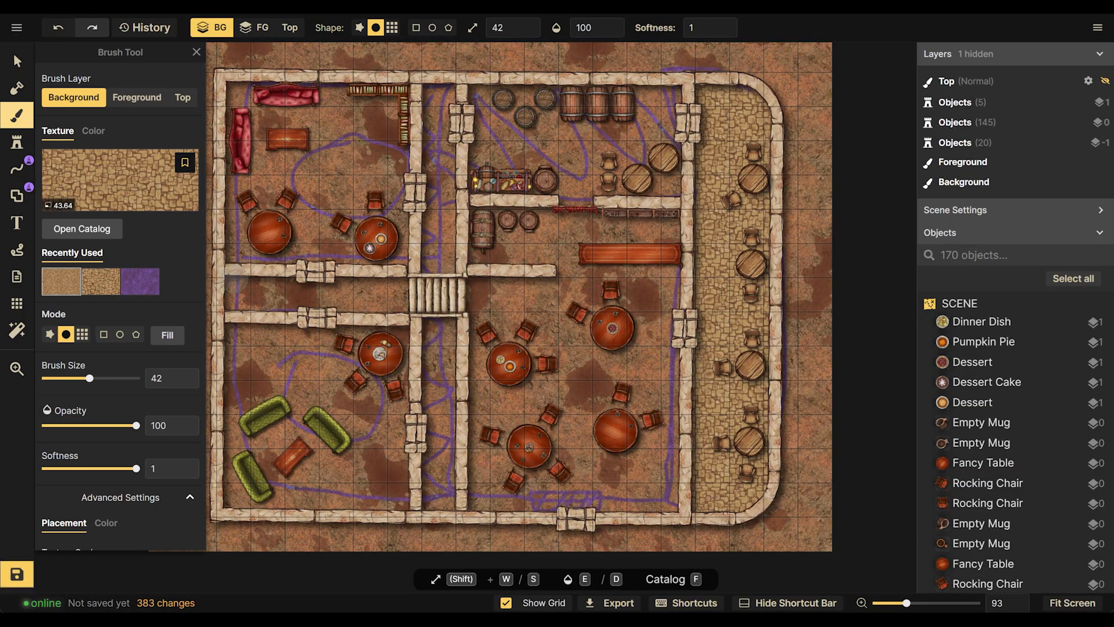
{"action": "left_click", "coordinate": [80, 183]}
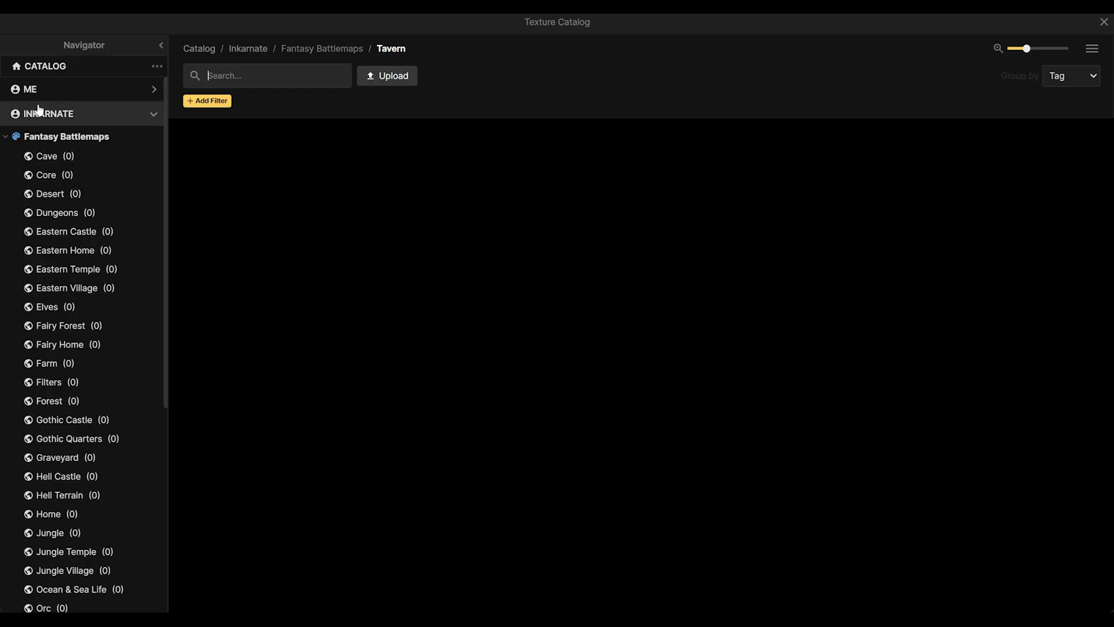
{"action": "left_click", "coordinate": [78, 137]}
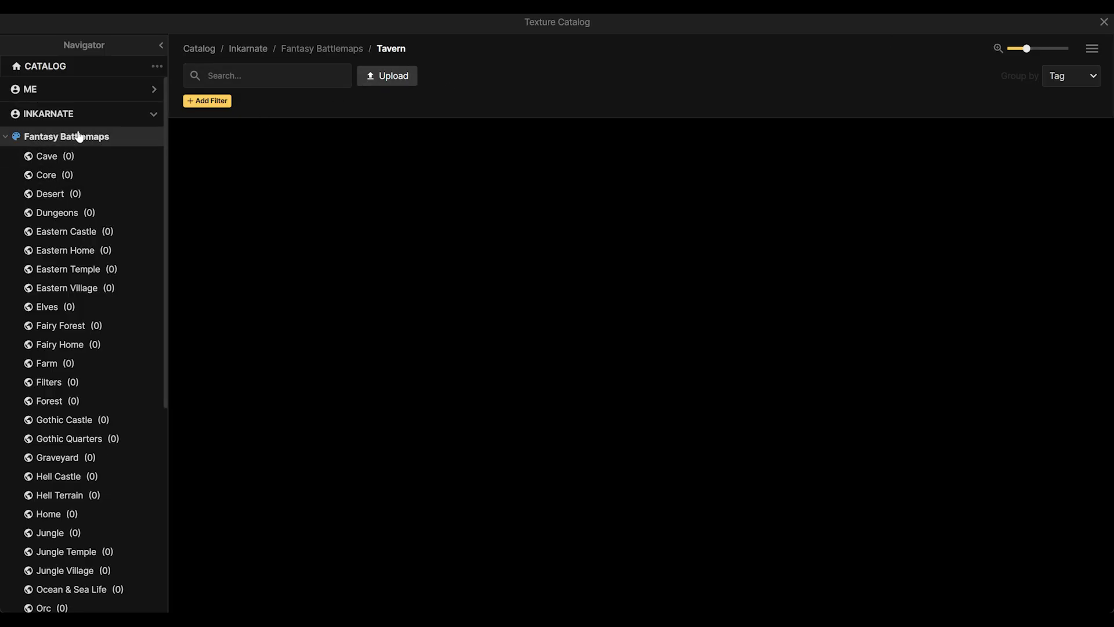
Choose the sandy stone texture with small square tiles from the Structural Components / Floors section for the background brush
{"action": "scroll", "coordinate": [455, 211], "scroll_direction": "down", "scroll_amount": 3}
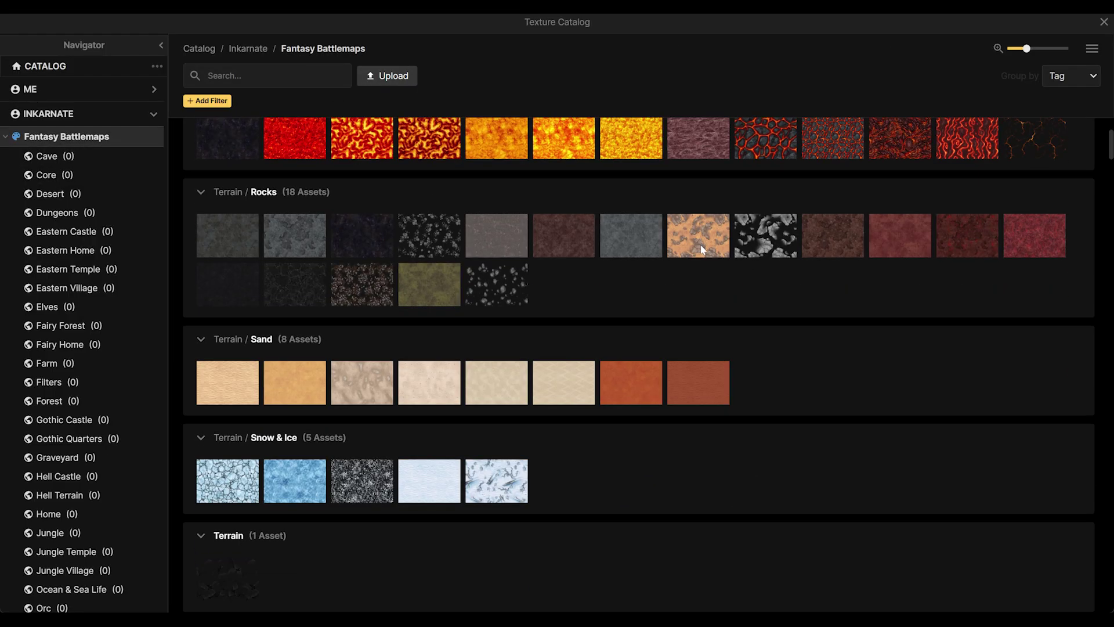
{"action": "scroll", "coordinate": [638, 249], "scroll_direction": "down", "scroll_amount": 2}
{"action": "scroll", "coordinate": [447, 249], "scroll_direction": "down", "scroll_amount": 15}
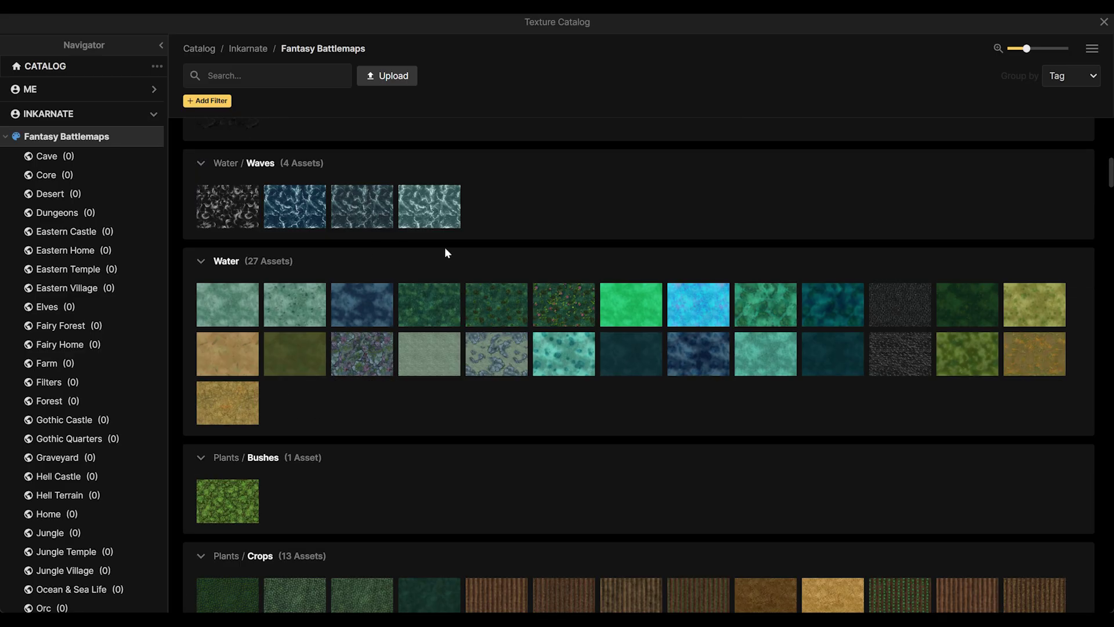
{"action": "scroll", "coordinate": [562, 399], "scroll_direction": "down", "scroll_amount": 10}
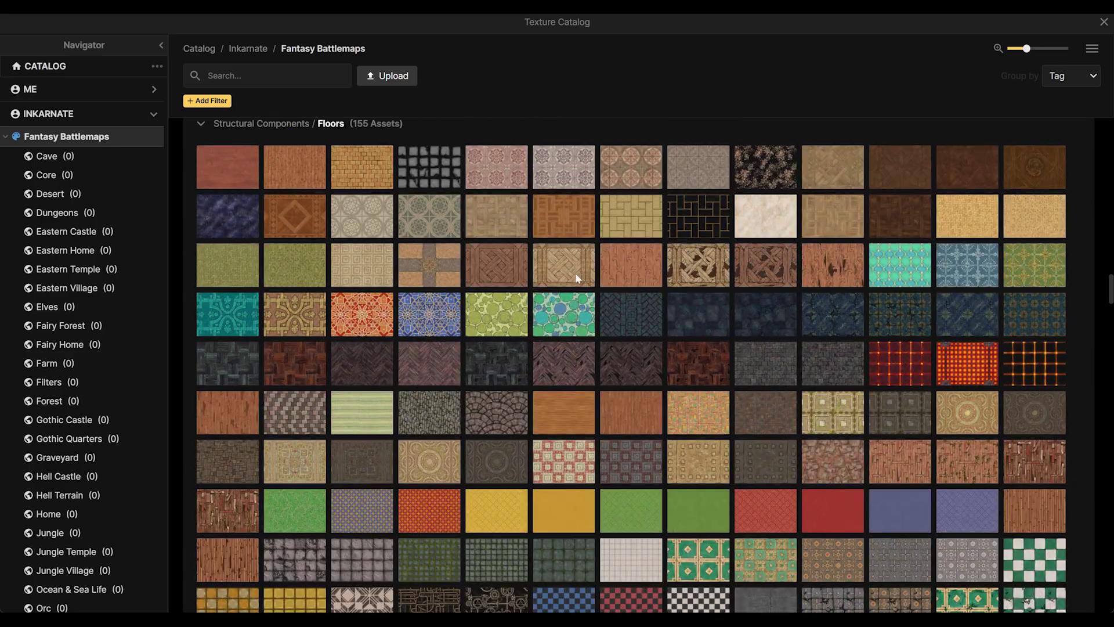
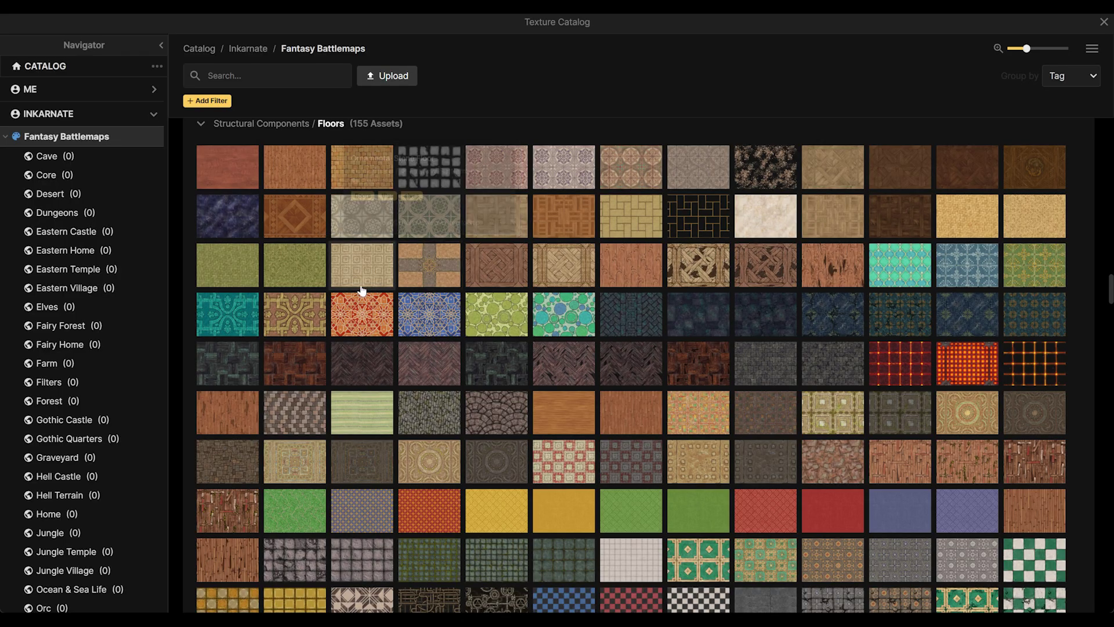
{"action": "mouse_move", "coordinate": [611, 219]}
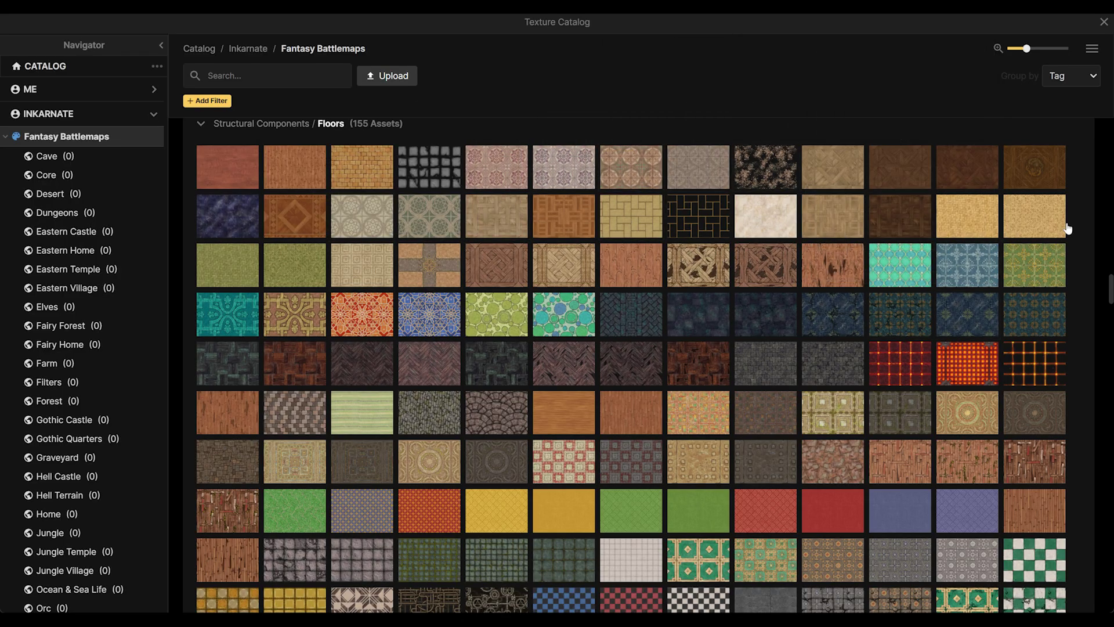
{"action": "mouse_move", "coordinate": [982, 231]}
{"action": "scroll", "coordinate": [882, 348], "scroll_direction": "down", "scroll_amount": 3}
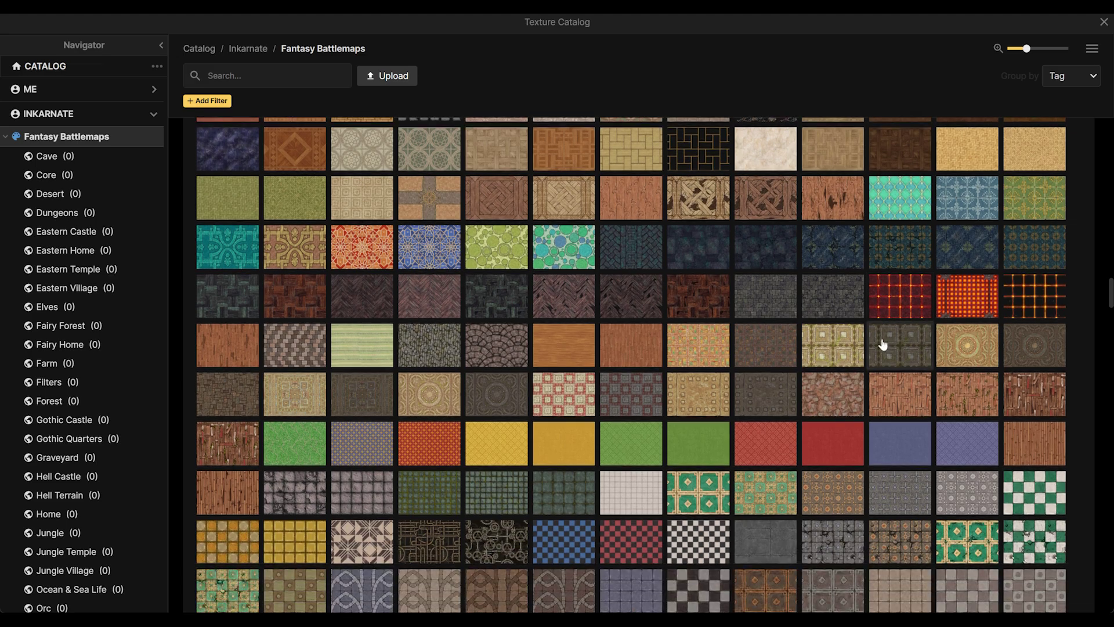
{"action": "left_click", "coordinate": [686, 330]}
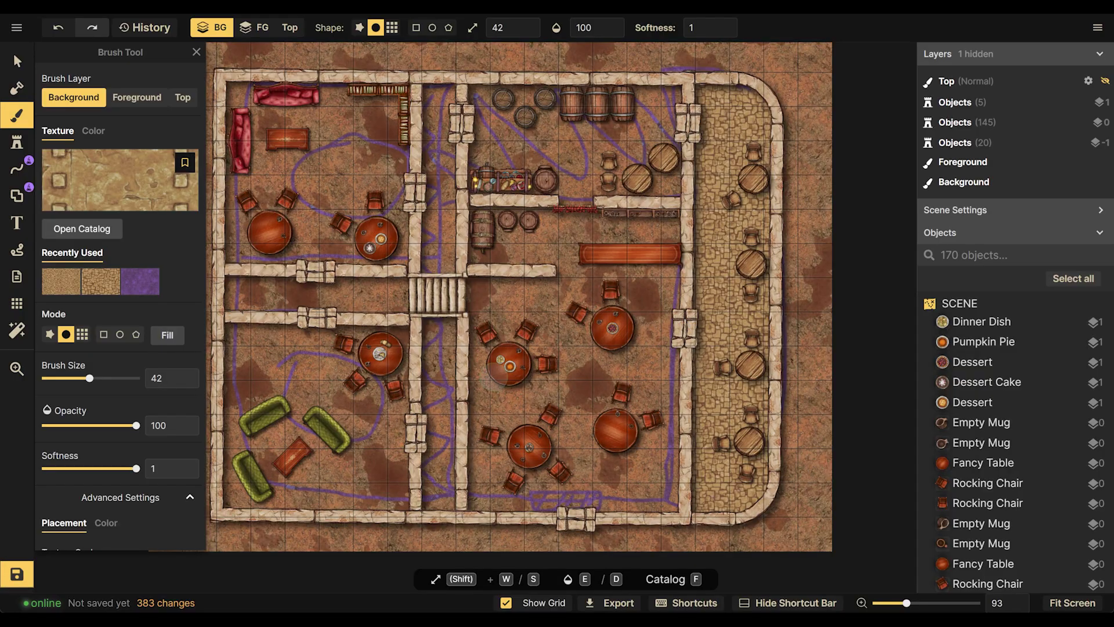
Paint test patches of the sandy tile texture around the main room's left tables at brush size 42
{"action": "left_click_drag", "start_coordinate": [485, 409], "coordinate": [536, 386]}
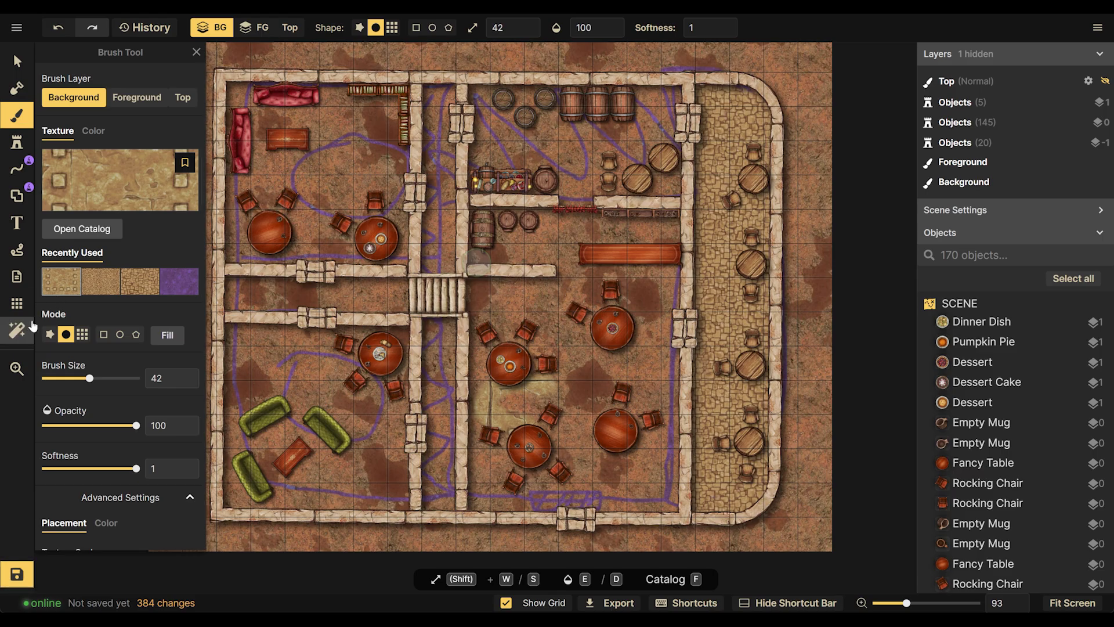
{"action": "left_click", "coordinate": [17, 303]}
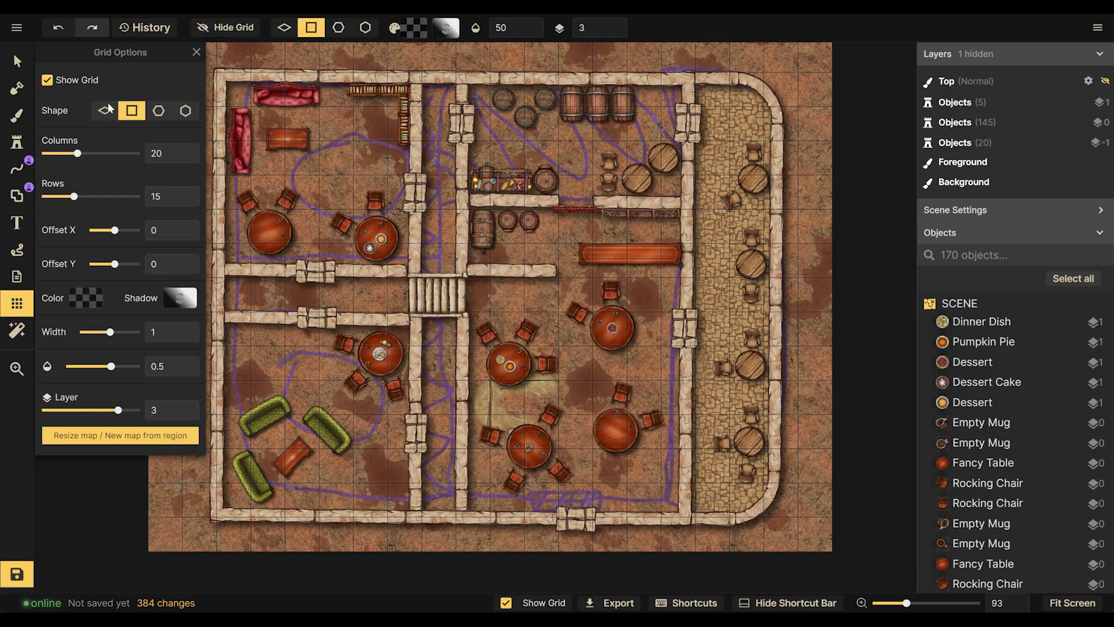
{"action": "left_click", "coordinate": [17, 114]}
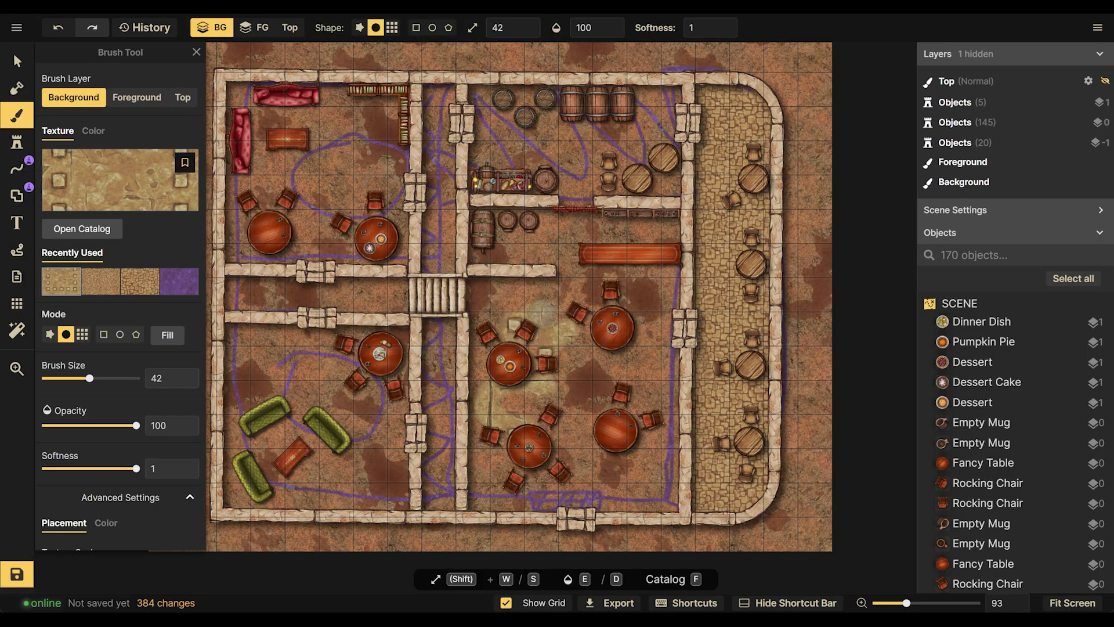
{"action": "left_click", "coordinate": [520, 342]}
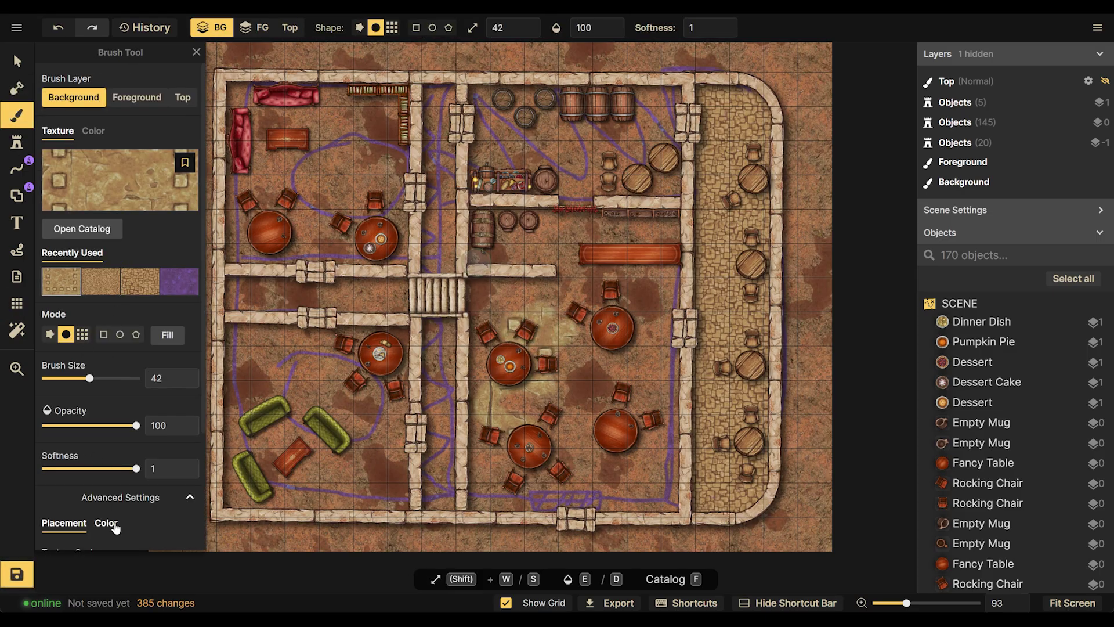
Reduce the texture scale to 15.88 and paint the floor between the main room's upper tables
{"action": "scroll", "coordinate": [187, 476], "scroll_direction": "down", "scroll_amount": 3}
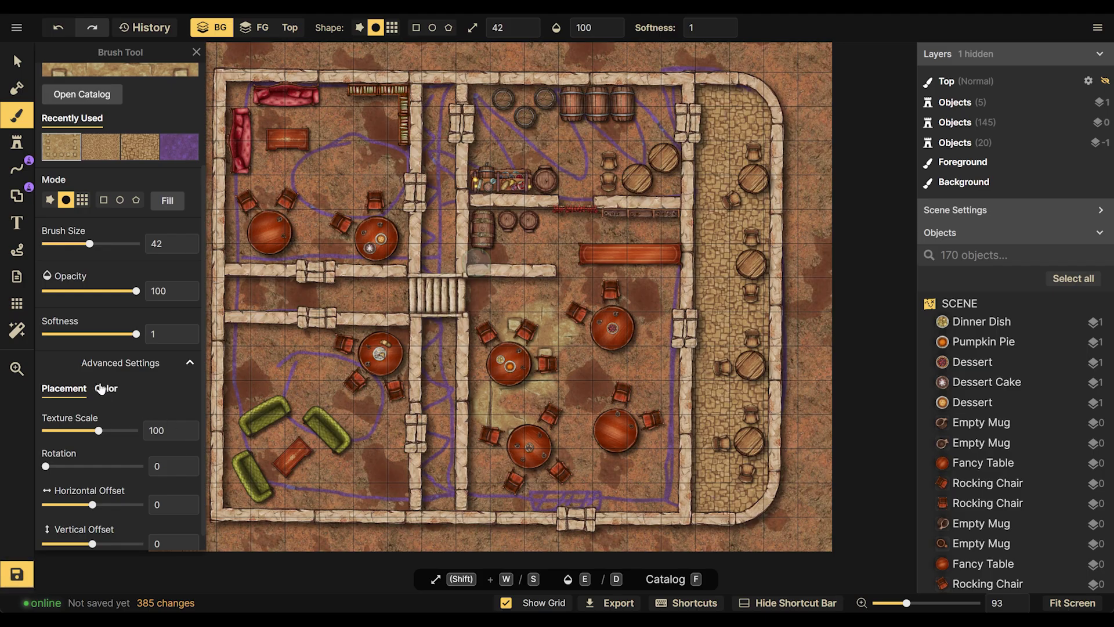
{"action": "left_click_drag", "start_coordinate": [96, 434], "coordinate": [65, 431]}
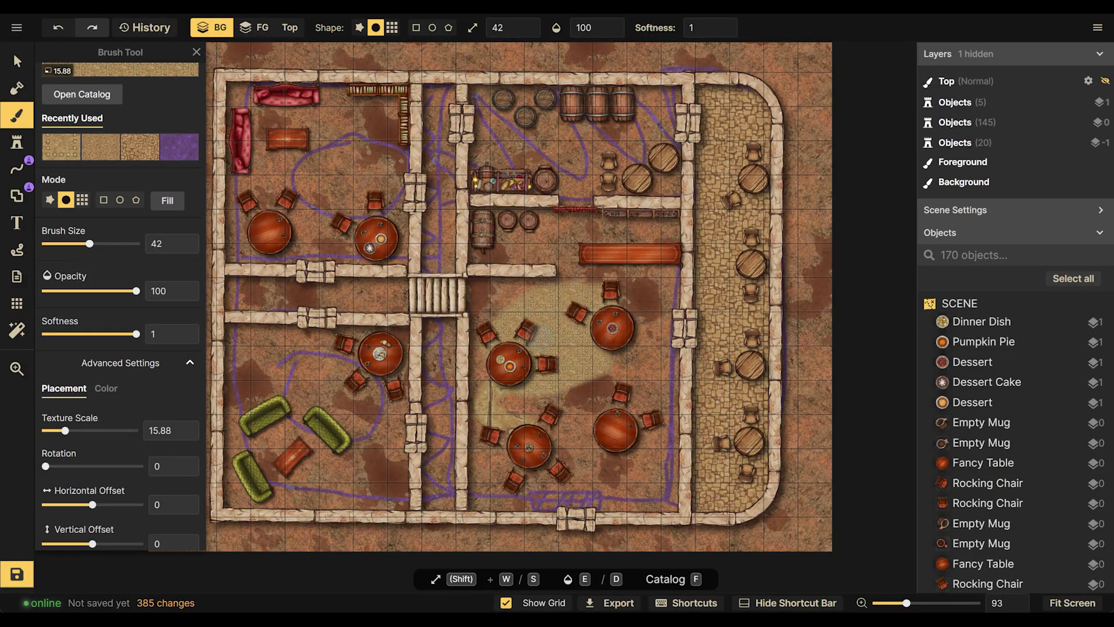
{"action": "left_click", "coordinate": [9, 308]}
{"action": "mouse_move", "coordinate": [84, 154]}
{"action": "left_mouse_down"}
{"action": "mouse_move", "coordinate": [121, 155]}
{"action": "mouse_move", "coordinate": [84, 154]}
{"action": "left_mouse_up"}
{"action": "left_click", "coordinate": [17, 116]}
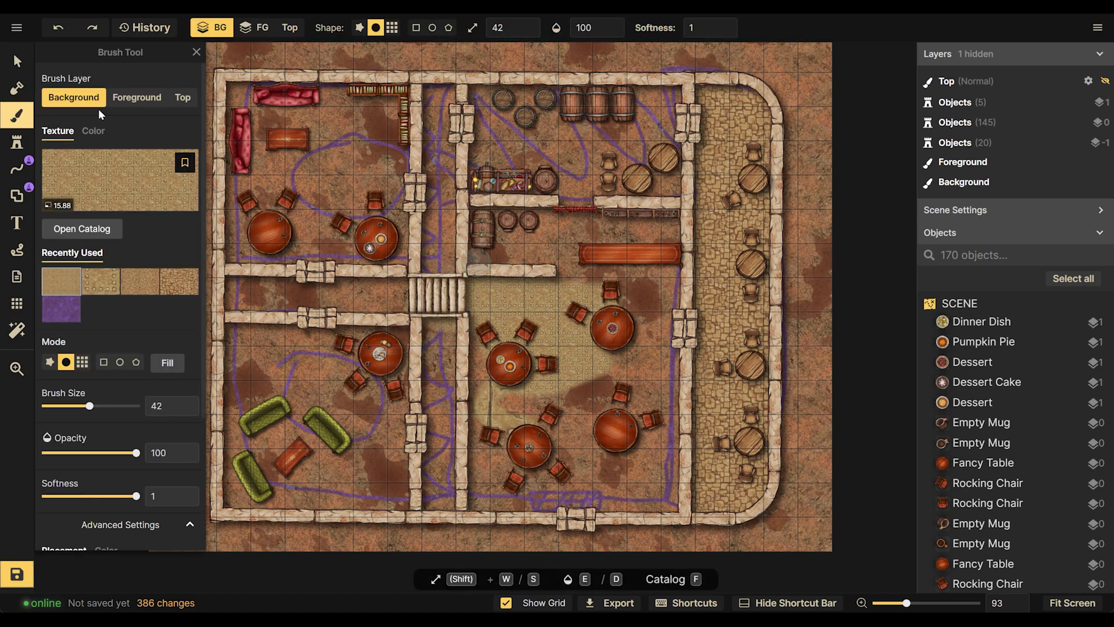
Outline all the indoor rooms, excluding the patio, with the rectangular brush mode
{"action": "left_click", "coordinate": [81, 362]}
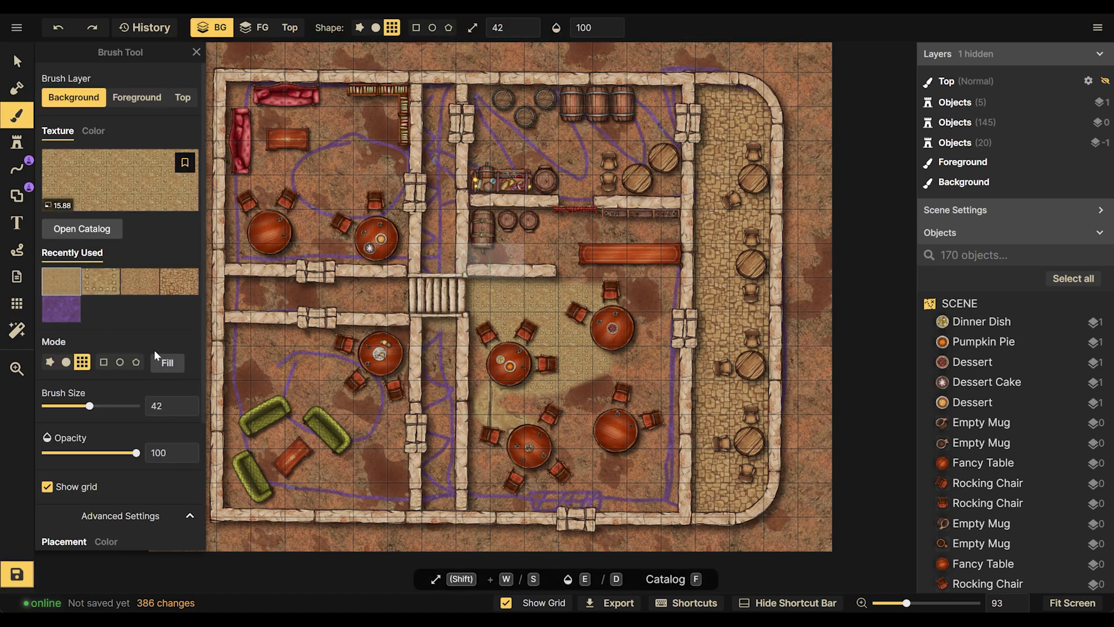
{"action": "left_click", "coordinate": [103, 363]}
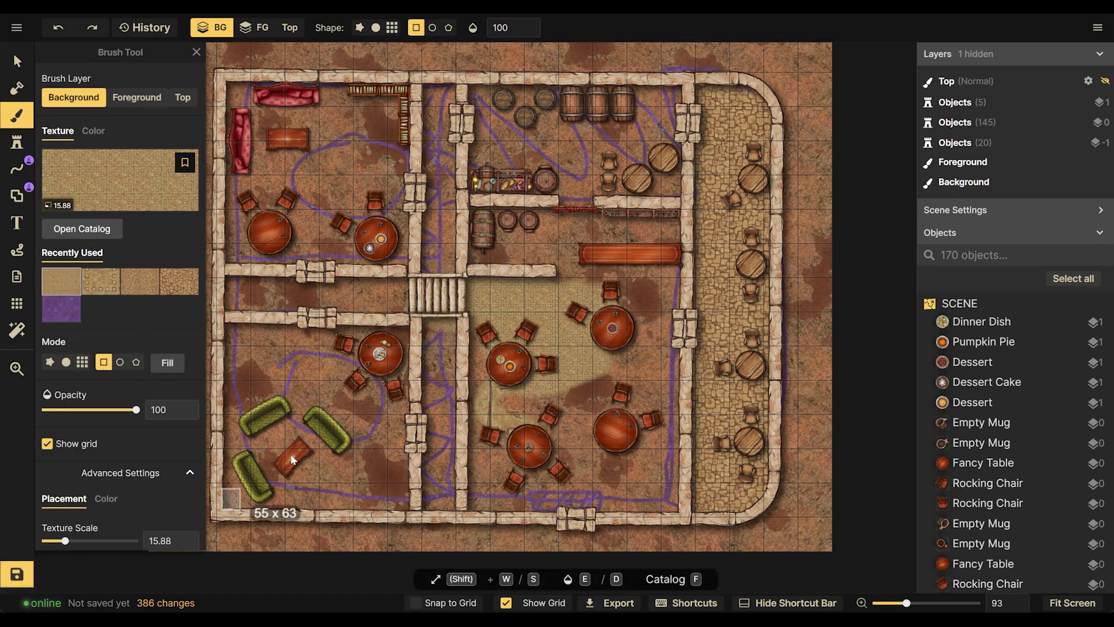
{"action": "mouse_move", "coordinate": [291, 460]}
{"action": "left_mouse_down"}
{"action": "mouse_move", "coordinate": [580, 221]}
{"action": "mouse_move", "coordinate": [685, 81]}
{"action": "left_mouse_up"}
Reselect the sandy tile floor texture and fill the whole background with it at texture scale 100
{"action": "left_click", "coordinate": [88, 177]}
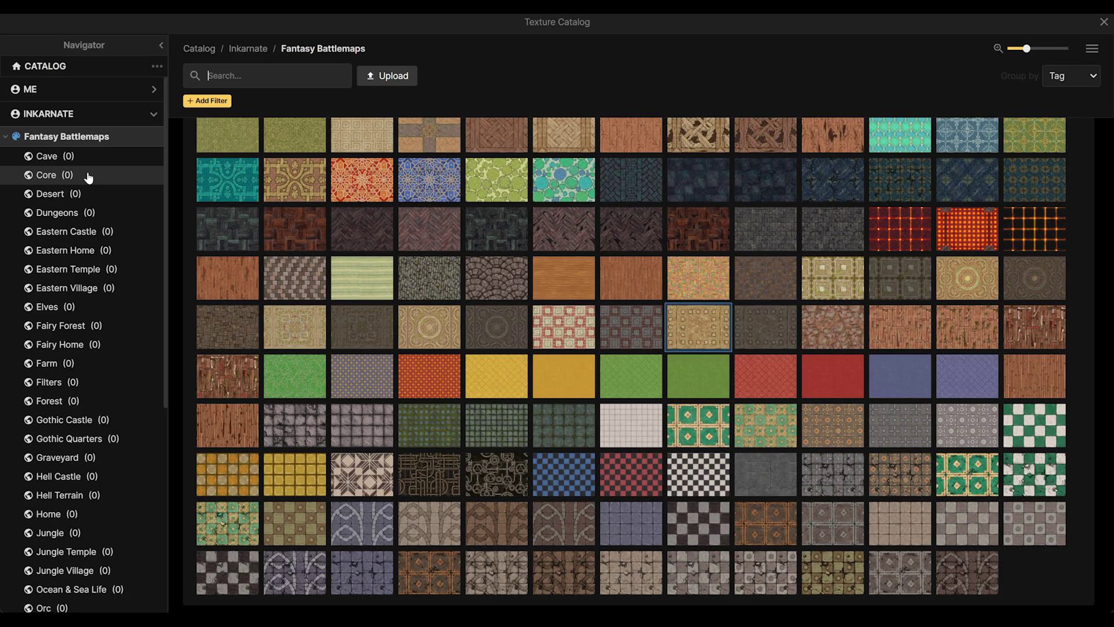
{"action": "left_click", "coordinate": [691, 329]}
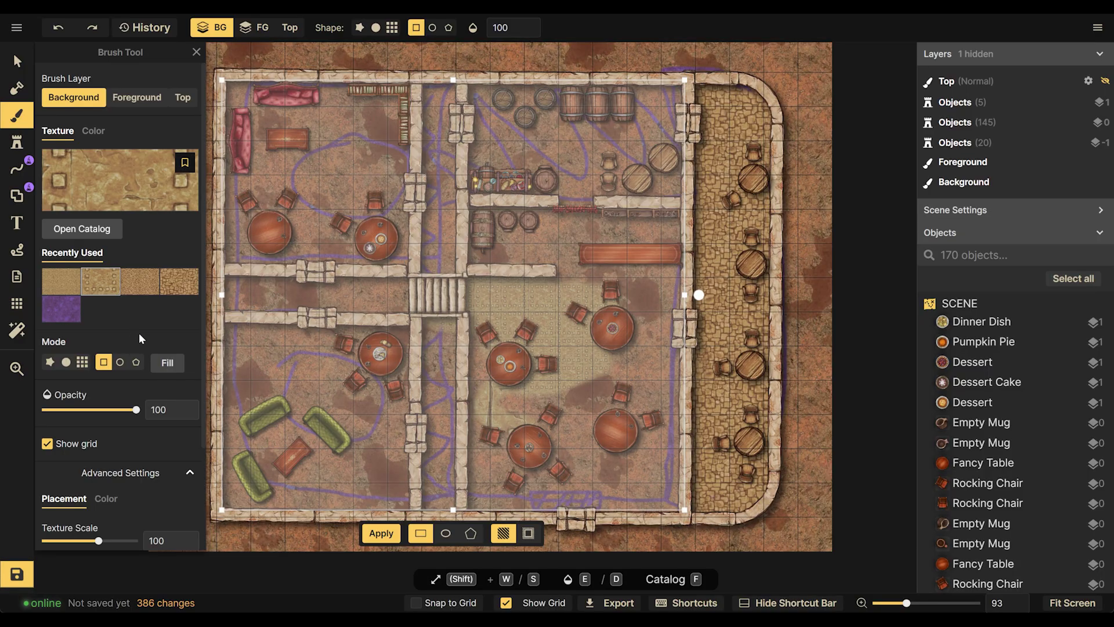
{"action": "left_click", "coordinate": [160, 366]}
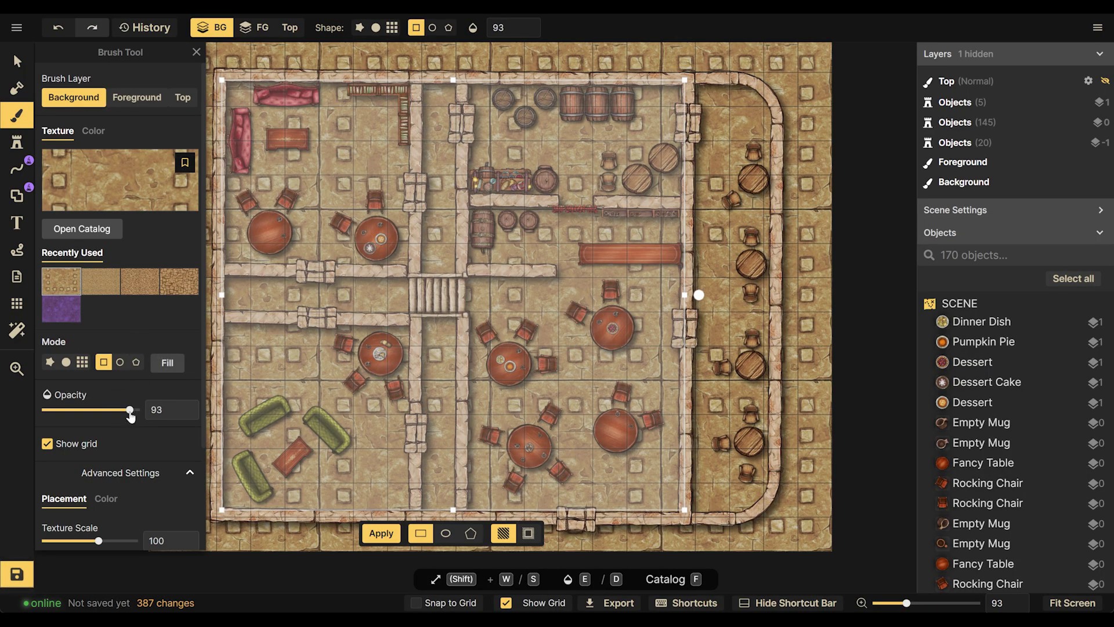
Set the sandy tile texture's scale to 11.53 at full opacity
{"action": "scroll", "coordinate": [145, 407], "scroll_direction": "down", "scroll_amount": 3}
{"action": "left_click_drag", "start_coordinate": [98, 411], "coordinate": [60, 413]}
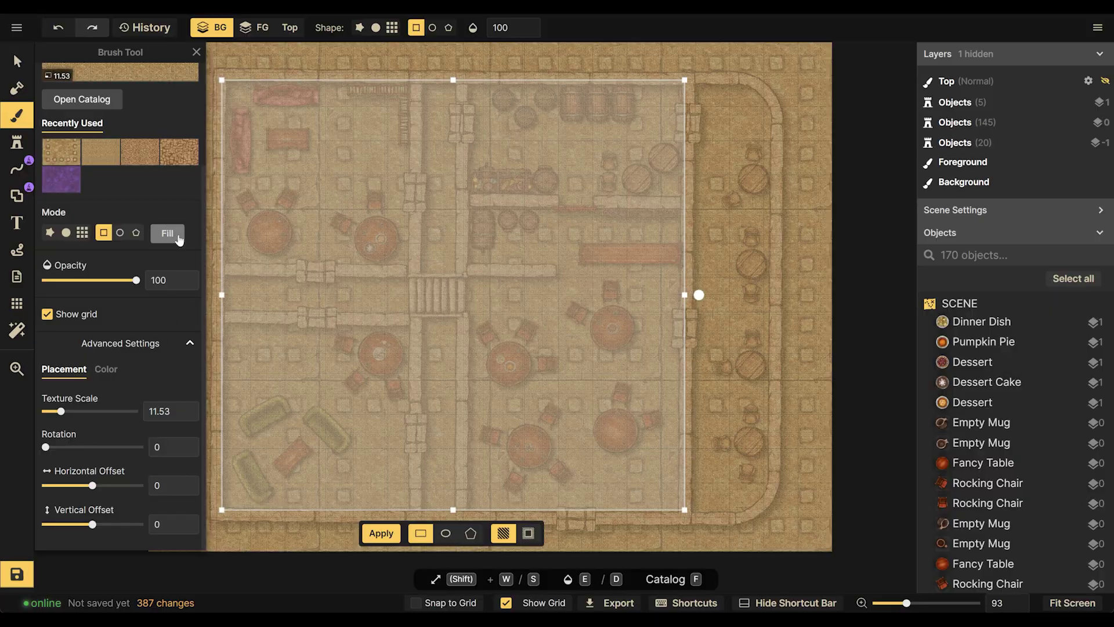
Try filling the whole background with the rescaled texture, and undo both background fills
{"action": "left_click", "coordinate": [159, 236]}
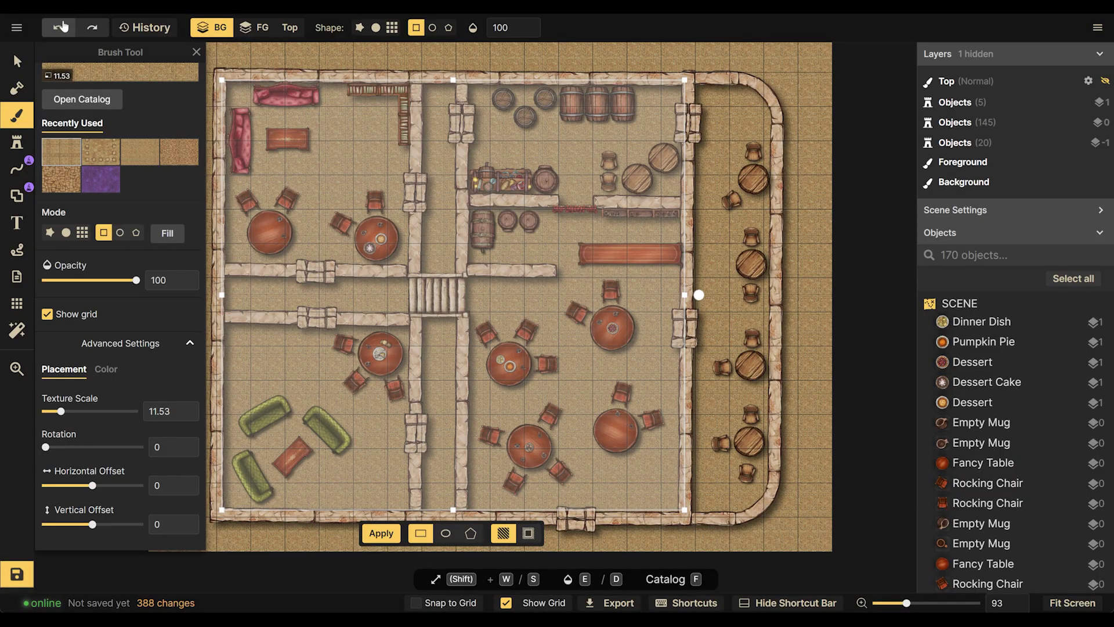
{"action": "left_click", "coordinate": [18, 63]}
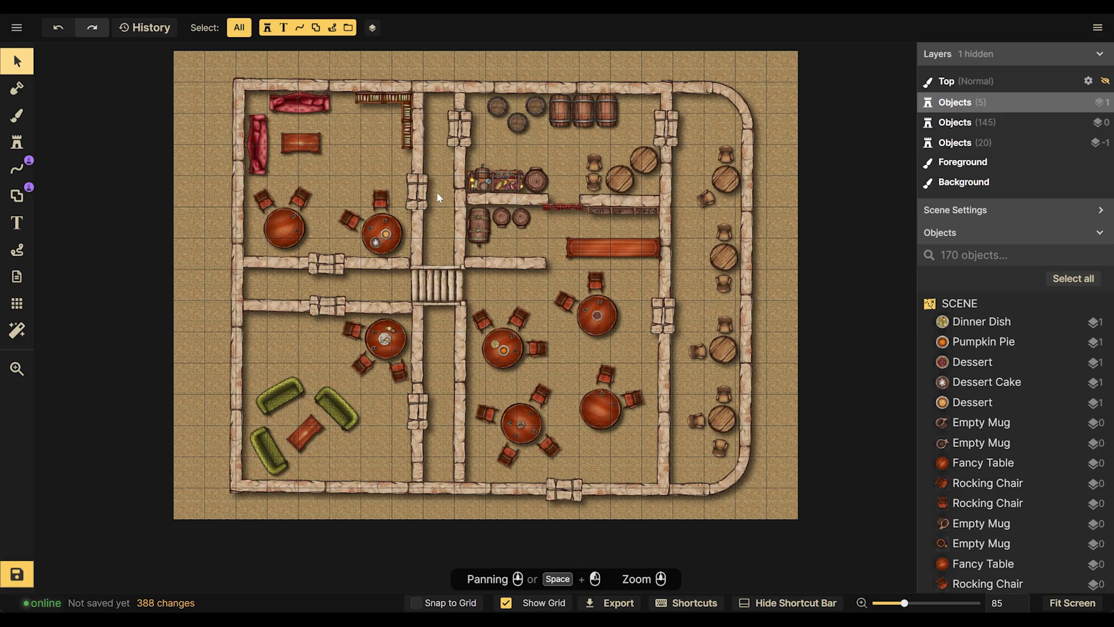
{"action": "key", "text": "ctrl+z"}
{"action": "key", "text": "ctrl+z"}
{"action": "scroll", "coordinate": [207, 228], "scroll_direction": "up", "scroll_amount": 3}
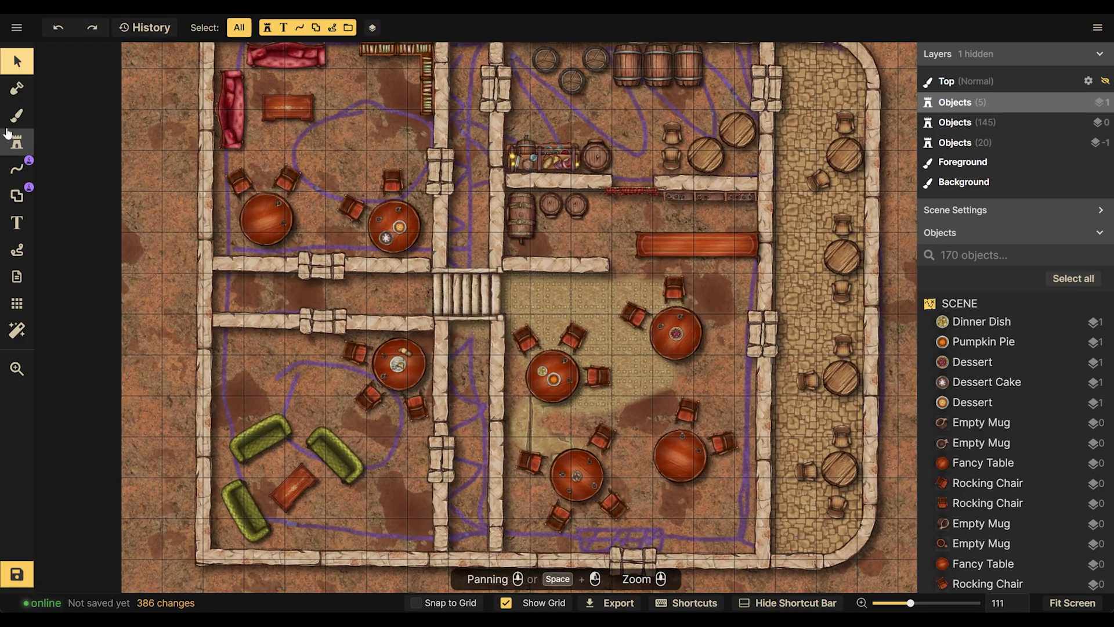
Return to the background brush and switch it to the rough-edged brush mode
{"action": "key", "text": "b"}
{"action": "left_click", "coordinate": [49, 362]}
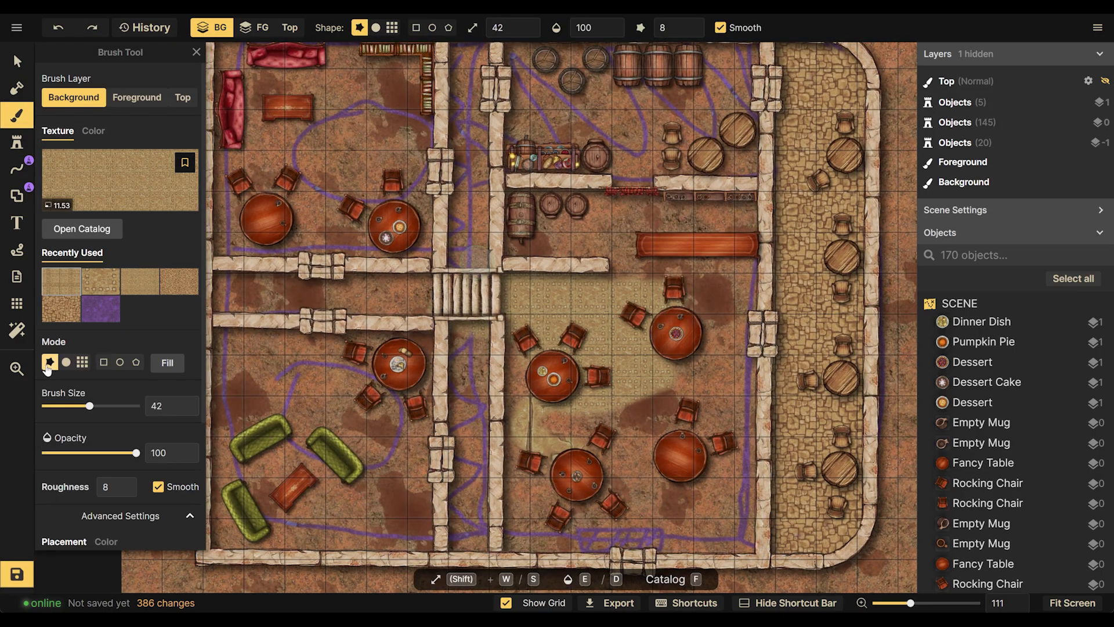
Try painting the main room, corridor and lower-left room floors in one rough stroke, and undo it
{"action": "mouse_move", "coordinate": [522, 355]}
{"action": "left_mouse_down"}
{"action": "mouse_move", "coordinate": [403, 370]}
{"action": "mouse_move", "coordinate": [346, 342]}
{"action": "mouse_move", "coordinate": [333, 398]}
{"action": "mouse_move", "coordinate": [377, 445]}
{"action": "mouse_move", "coordinate": [386, 480]}
{"action": "mouse_move", "coordinate": [334, 534]}
{"action": "left_mouse_up"}
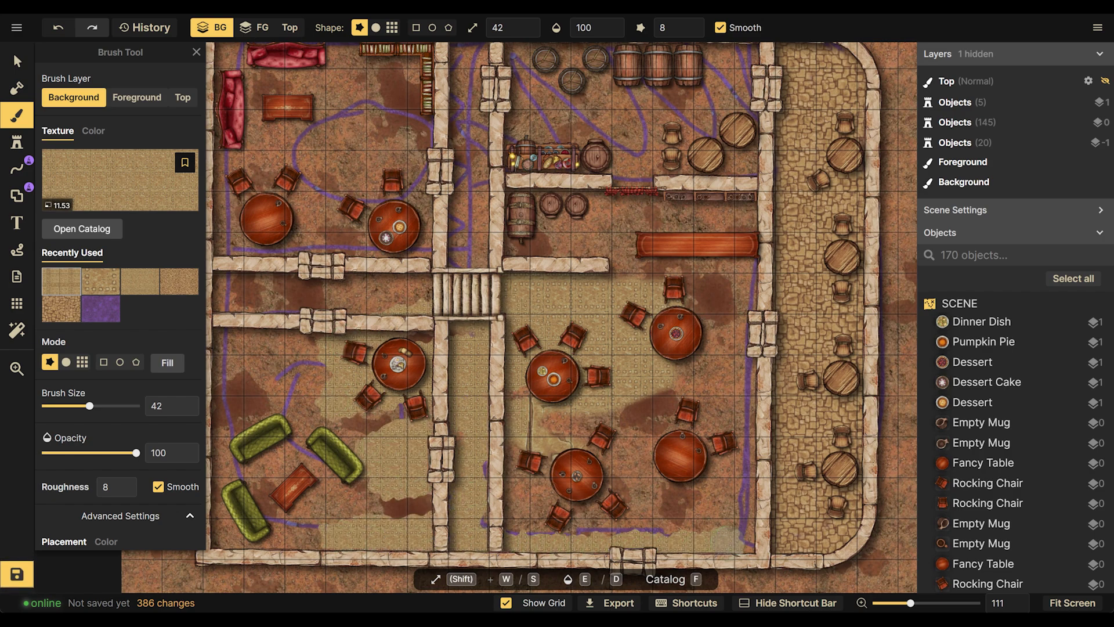
{"action": "left_click_drag", "start_coordinate": [729, 517], "coordinate": [496, 528]}
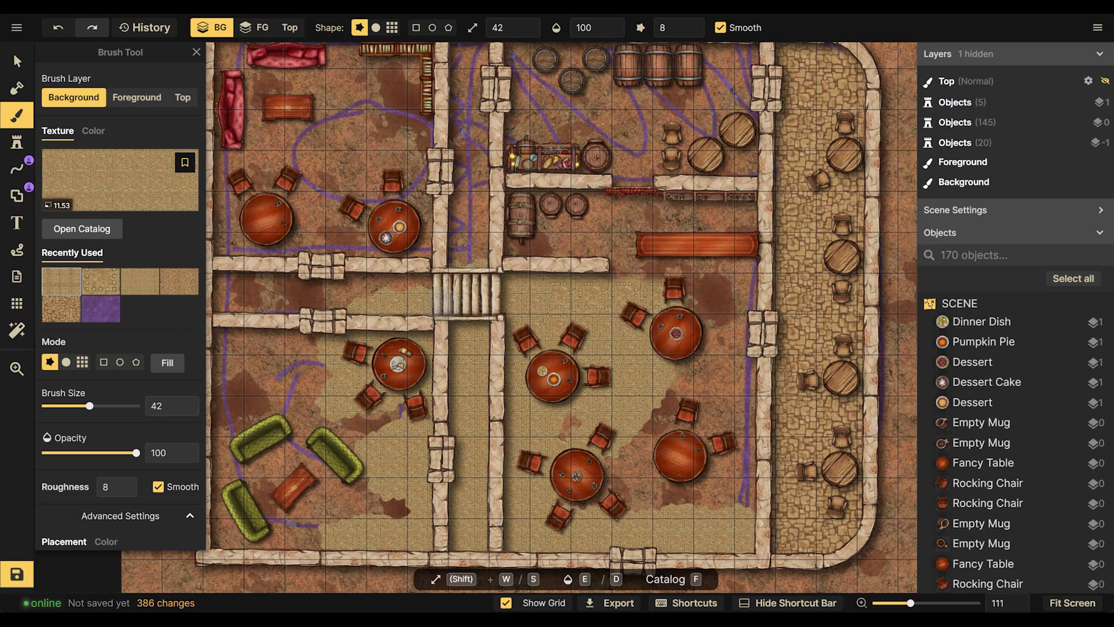
{"action": "mouse_move", "coordinate": [609, 237]}
{"action": "left_mouse_down"}
{"action": "mouse_move", "coordinate": [726, 284]}
{"action": "mouse_move", "coordinate": [637, 176]}
{"action": "left_mouse_up"}
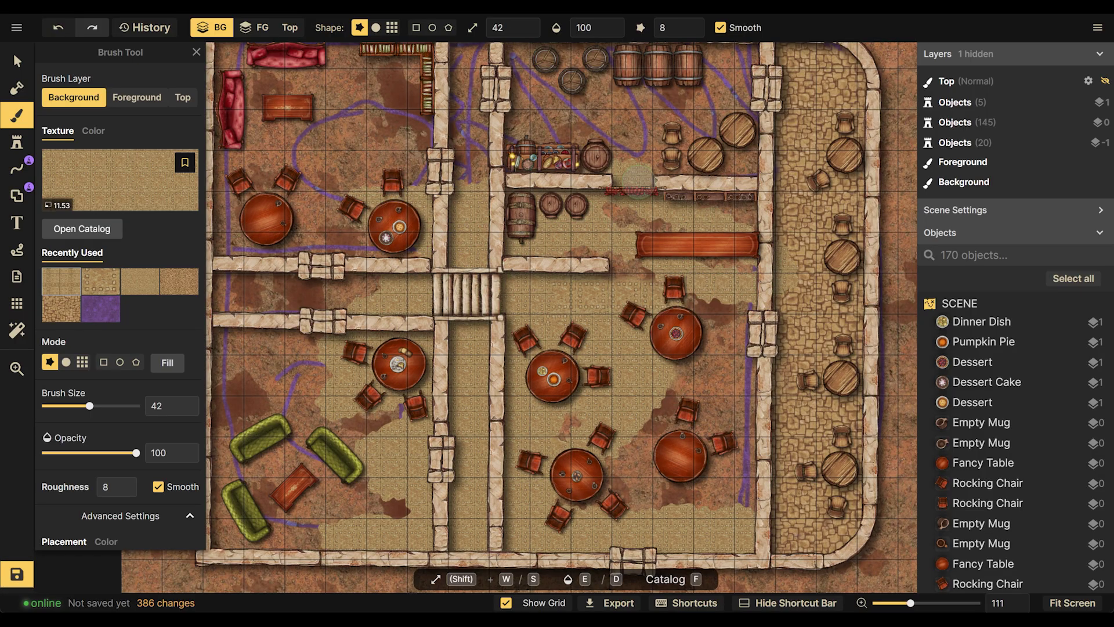
{"action": "left_click_drag", "start_coordinate": [740, 198], "coordinate": [732, 427]}
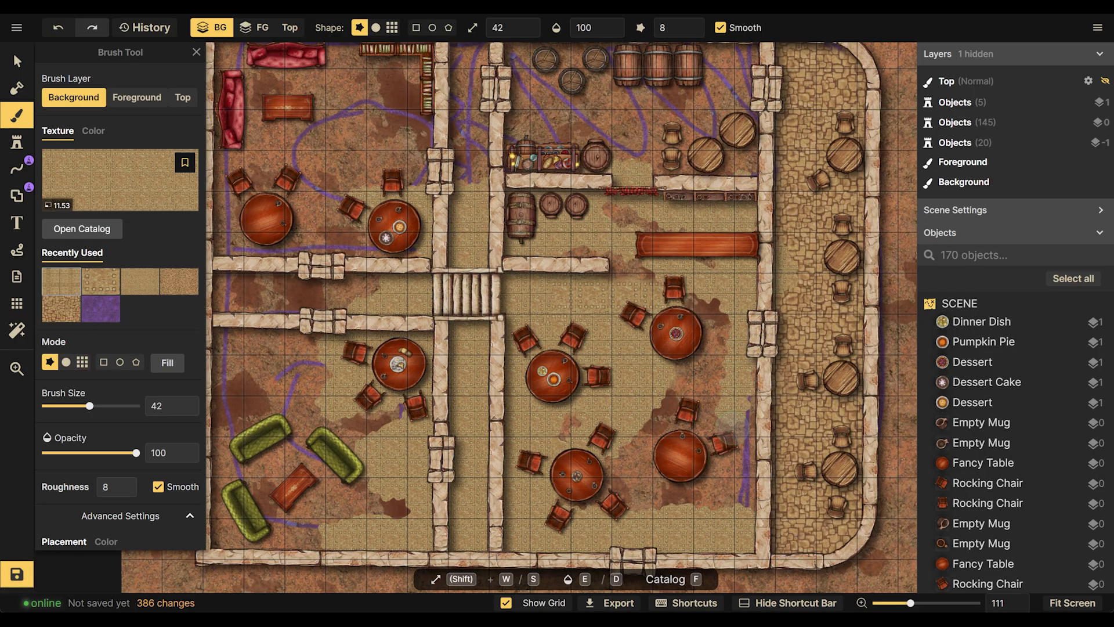
{"action": "key", "text": "ctrl+z"}
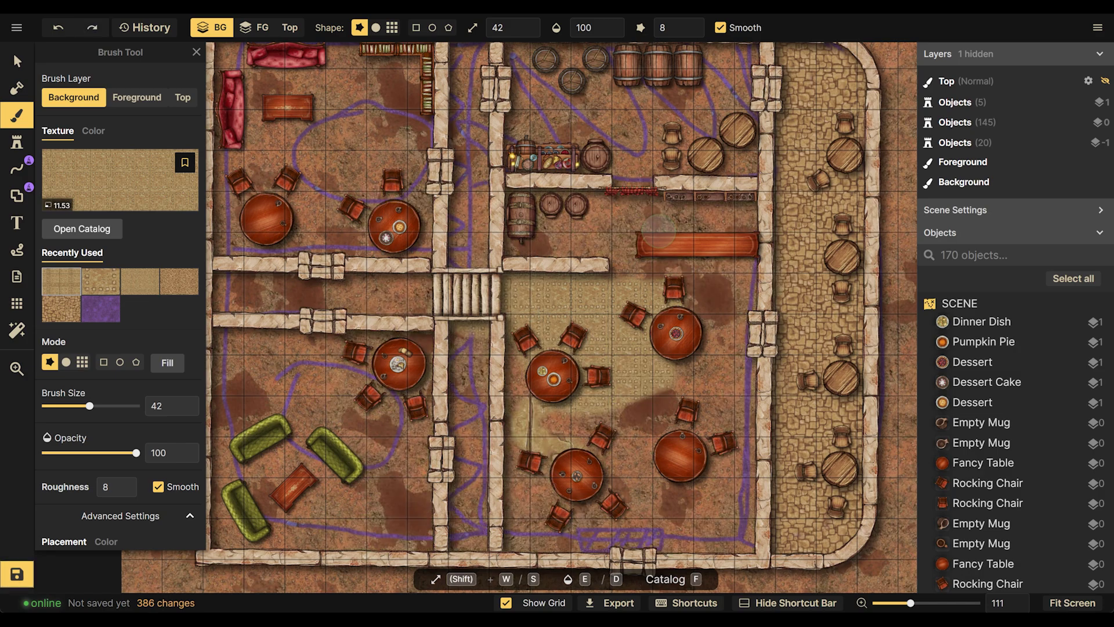
Switch the brush to grid blocks and paint the sandy tile floor across the main room, corridors, storeroom and left-hand rooms
{"action": "left_click_drag", "start_coordinate": [658, 415], "coordinate": [728, 264]}
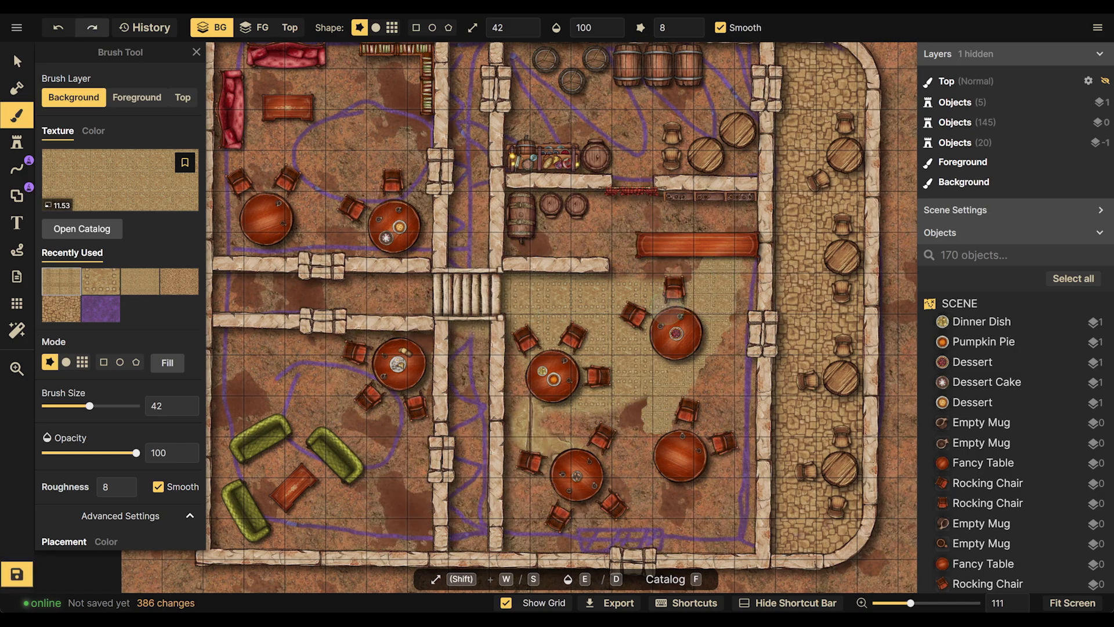
{"action": "left_click", "coordinate": [83, 363]}
{"action": "mouse_move", "coordinate": [449, 395]}
{"action": "left_mouse_down"}
{"action": "mouse_move", "coordinate": [367, 355]}
{"action": "mouse_move", "coordinate": [449, 437]}
{"action": "mouse_move", "coordinate": [470, 519]}
{"action": "mouse_move", "coordinate": [715, 514]}
{"action": "mouse_move", "coordinate": [725, 348]}
{"action": "mouse_move", "coordinate": [714, 116]}
{"action": "mouse_move", "coordinate": [696, 87]}
{"action": "mouse_move", "coordinate": [659, 264]}
{"action": "left_mouse_up"}
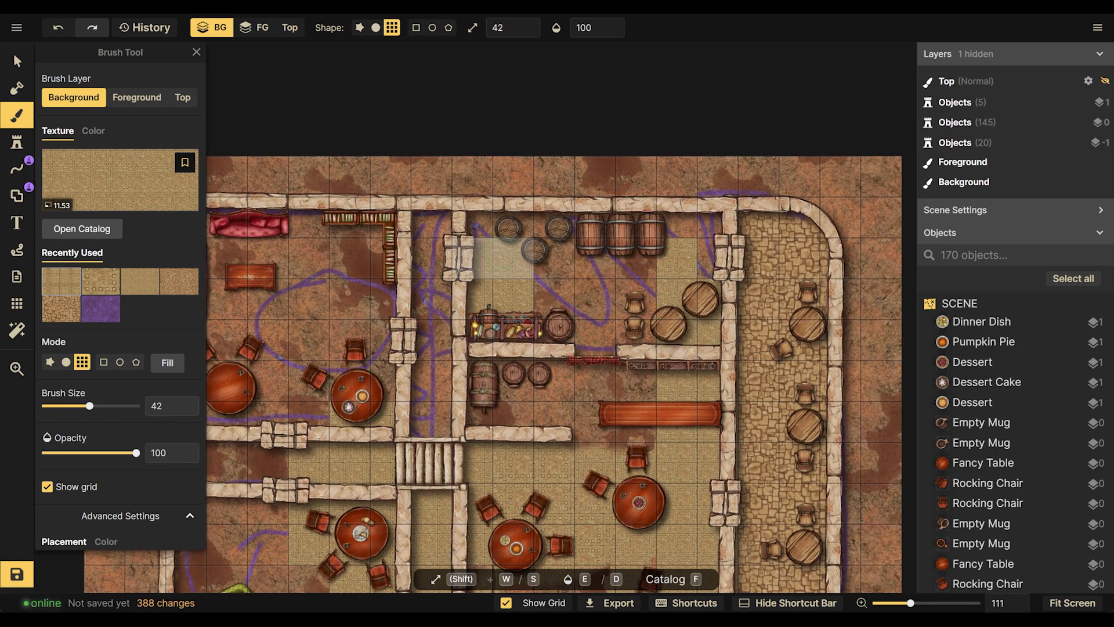
{"action": "mouse_move", "coordinate": [501, 258]}
{"action": "left_mouse_down"}
{"action": "mouse_move", "coordinate": [688, 246]}
{"action": "mouse_move", "coordinate": [554, 317]}
{"action": "mouse_move", "coordinate": [595, 359]}
{"action": "mouse_move", "coordinate": [533, 308]}
{"action": "mouse_move", "coordinate": [575, 359]}
{"action": "mouse_move", "coordinate": [575, 437]}
{"action": "mouse_move", "coordinate": [595, 425]}
{"action": "mouse_move", "coordinate": [575, 459]}
{"action": "mouse_move", "coordinate": [514, 441]}
{"action": "mouse_move", "coordinate": [439, 385]}
{"action": "mouse_move", "coordinate": [462, 259]}
{"action": "mouse_move", "coordinate": [329, 255]}
{"action": "mouse_move", "coordinate": [443, 246]}
{"action": "mouse_move", "coordinate": [329, 253]}
{"action": "mouse_move", "coordinate": [352, 255]}
{"action": "mouse_move", "coordinate": [352, 297]}
{"action": "mouse_move", "coordinate": [601, 291]}
{"action": "mouse_move", "coordinate": [630, 233]}
{"action": "mouse_move", "coordinate": [538, 233]}
{"action": "mouse_move", "coordinate": [536, 353]}
{"action": "mouse_move", "coordinate": [540, 333]}
{"action": "mouse_move", "coordinate": [630, 272]}
{"action": "mouse_move", "coordinate": [572, 333]}
{"action": "mouse_move", "coordinate": [630, 524]}
{"action": "mouse_move", "coordinate": [611, 353]}
{"action": "mouse_move", "coordinate": [552, 430]}
{"action": "mouse_move", "coordinate": [592, 499]}
{"action": "left_mouse_up"}
{"action": "scroll", "coordinate": [415, 86], "scroll_direction": "down", "scroll_amount": 1}
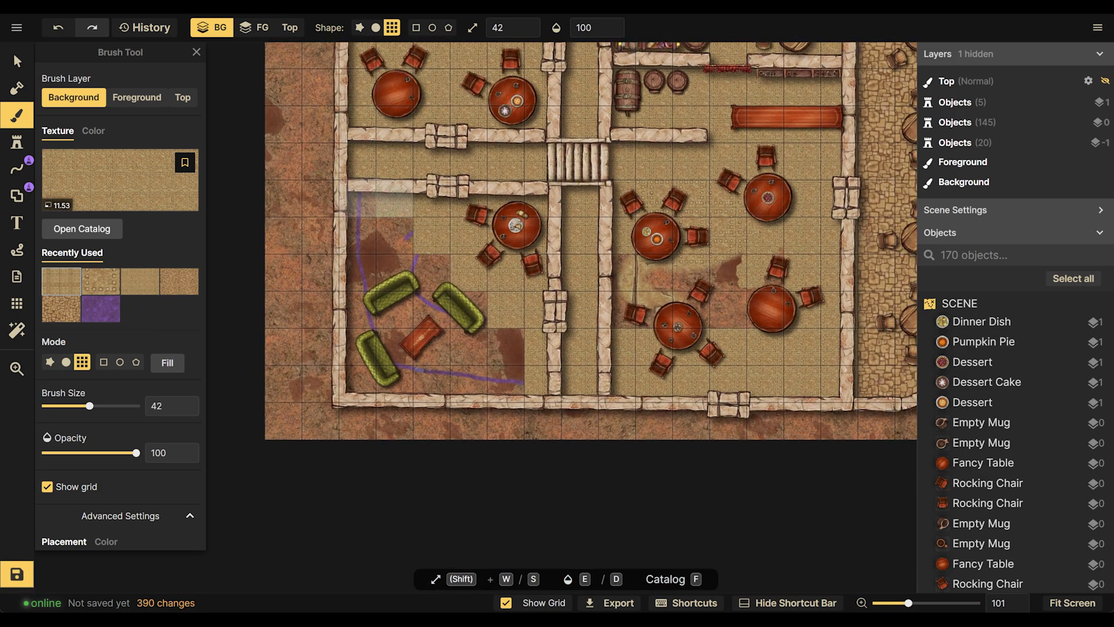
Cover the remaining bare patches in the lower-left lounge, main room and upper rooms with the sandy tile texture
{"action": "mouse_move", "coordinate": [431, 364]}
{"action": "left_mouse_down"}
{"action": "mouse_move", "coordinate": [358, 364]}
{"action": "mouse_move", "coordinate": [413, 254]}
{"action": "left_mouse_up"}
{"action": "scroll", "coordinate": [688, 251], "scroll_direction": "down", "scroll_amount": 1}
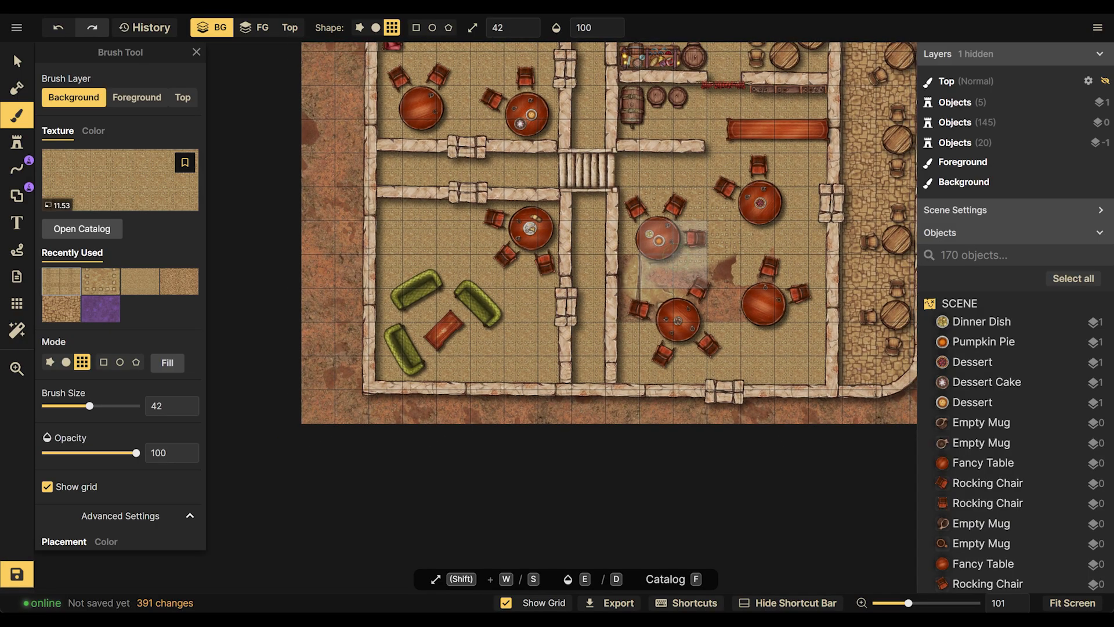
{"action": "mouse_move", "coordinate": [627, 273]}
{"action": "left_mouse_down"}
{"action": "mouse_move", "coordinate": [719, 273]}
{"action": "mouse_move", "coordinate": [668, 337]}
{"action": "mouse_move", "coordinate": [742, 238]}
{"action": "mouse_move", "coordinate": [792, 273]}
{"action": "mouse_move", "coordinate": [774, 256]}
{"action": "left_mouse_up"}
{"action": "scroll", "coordinate": [580, 233], "scroll_direction": "down", "scroll_amount": 1}
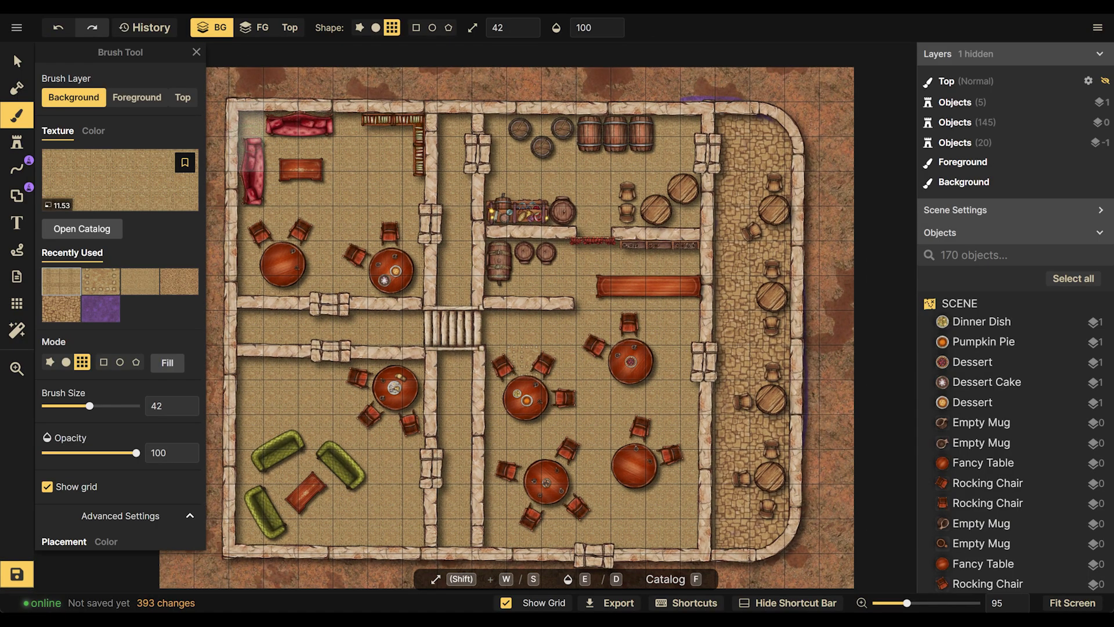
{"action": "scroll", "coordinate": [576, 137], "scroll_direction": "up", "scroll_amount": 1}
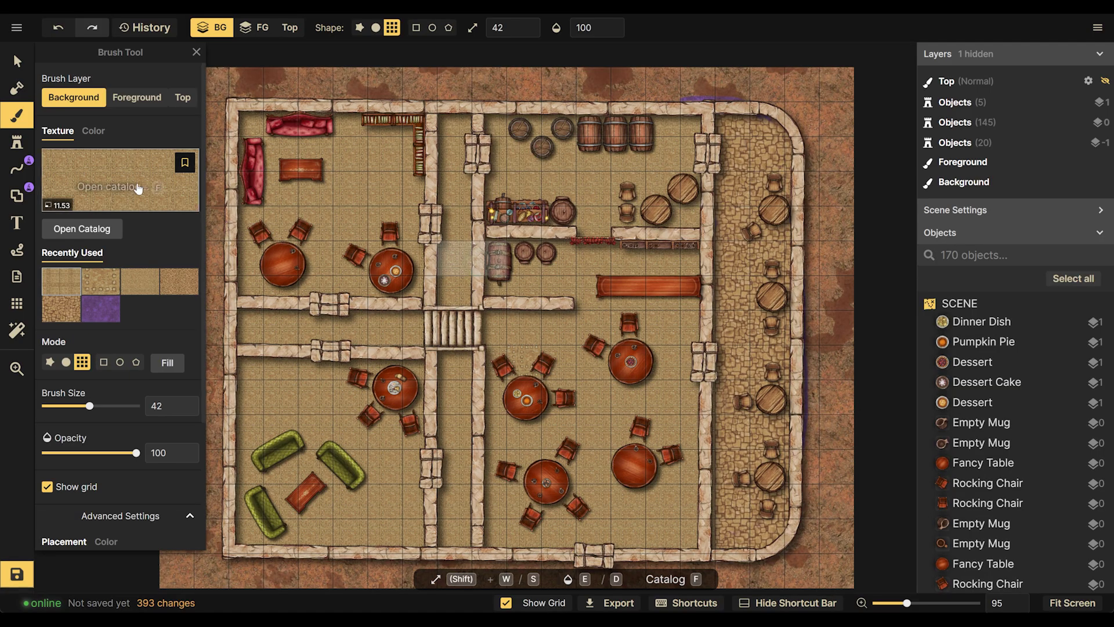
Browse the texture catalog and choose the light sandy cobblestone from the Roads textures
{"action": "left_click", "coordinate": [93, 166]}
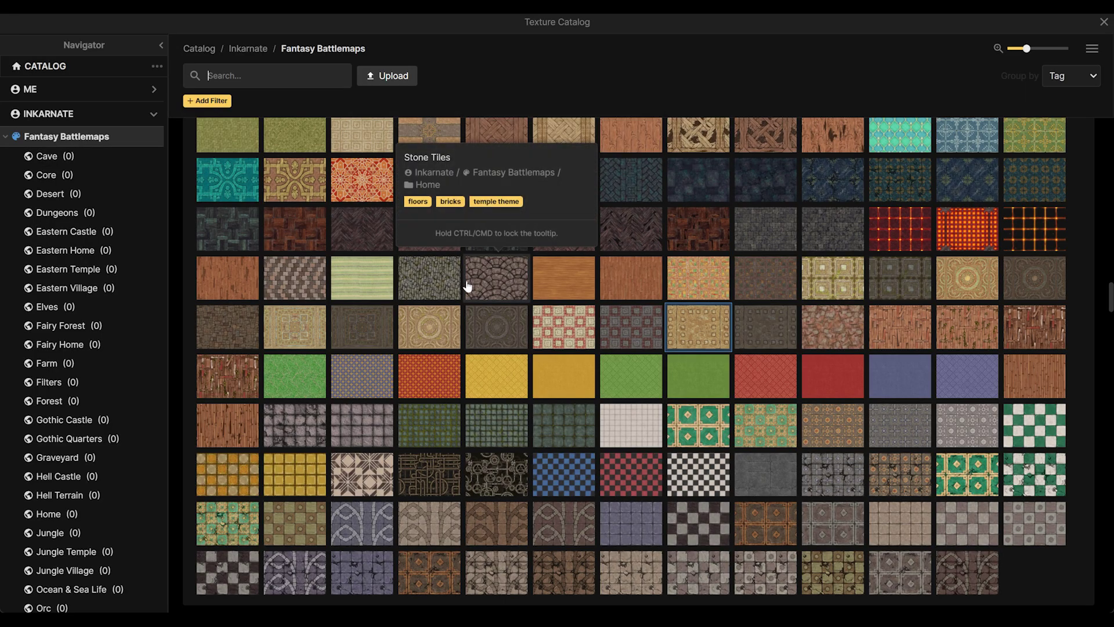
{"action": "scroll", "coordinate": [629, 314], "scroll_direction": "down", "scroll_amount": 4}
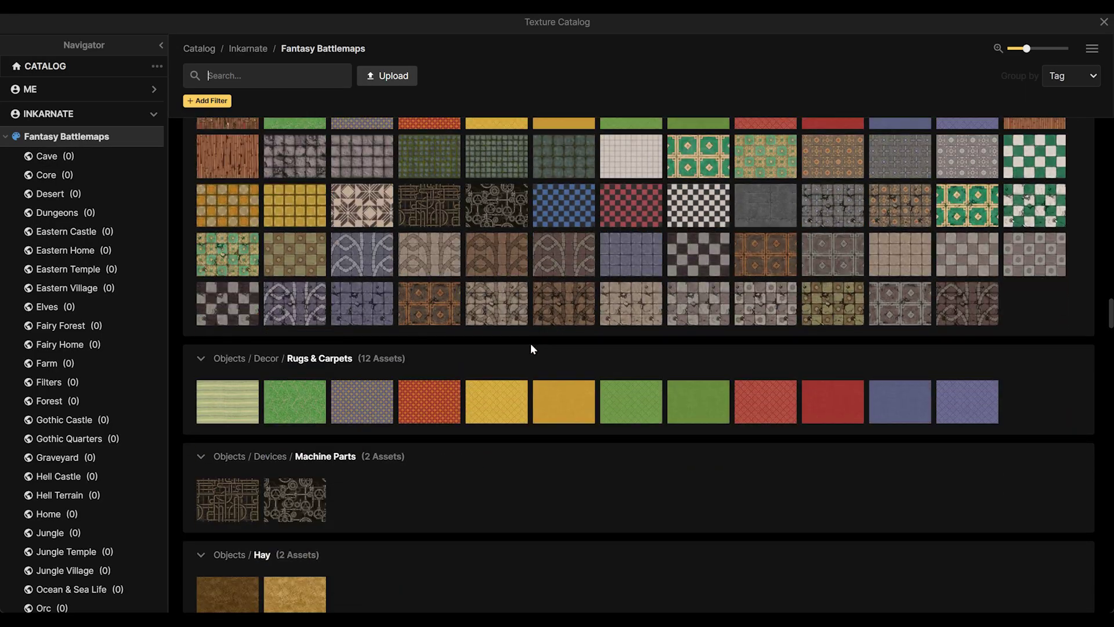
{"action": "scroll", "coordinate": [530, 344], "scroll_direction": "up", "scroll_amount": 5}
{"action": "scroll", "coordinate": [485, 287], "scroll_direction": "up", "scroll_amount": 4}
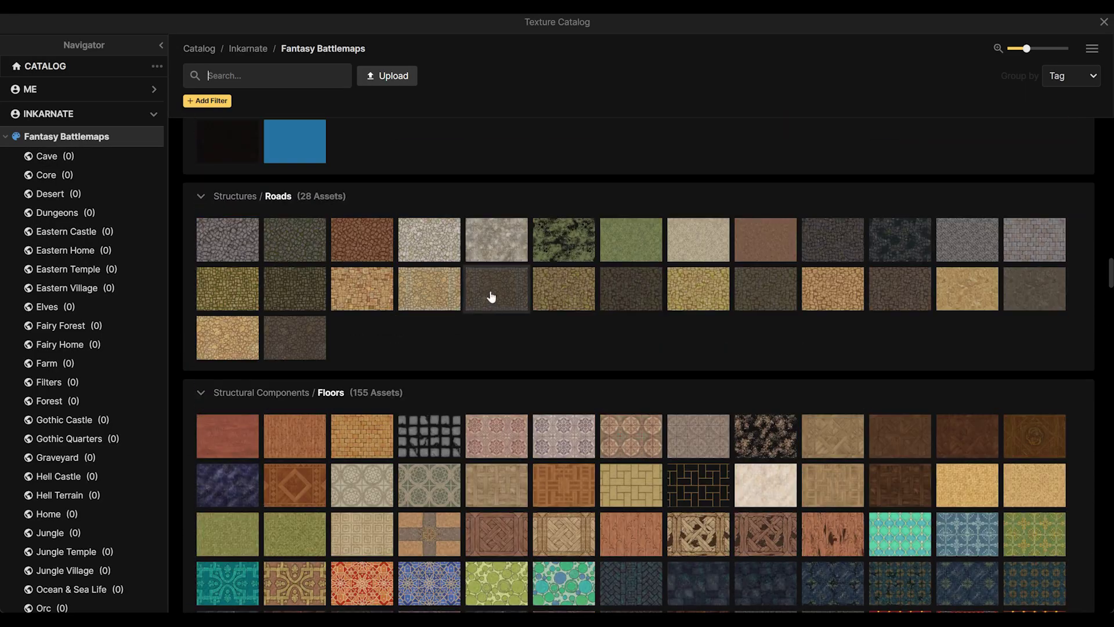
{"action": "left_click", "coordinate": [427, 288]}
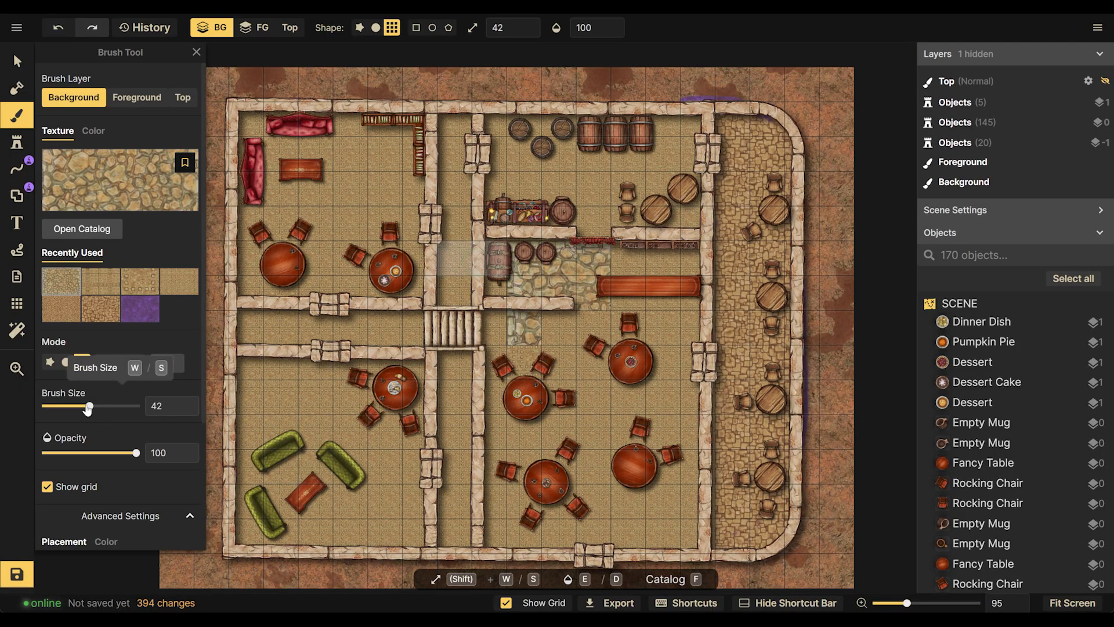
Set the brush size to 50 and the cobblestone's texture scale to 25.72, and undo the trial cobblestone stroke
{"action": "left_click_drag", "start_coordinate": [90, 406], "coordinate": [79, 407]}
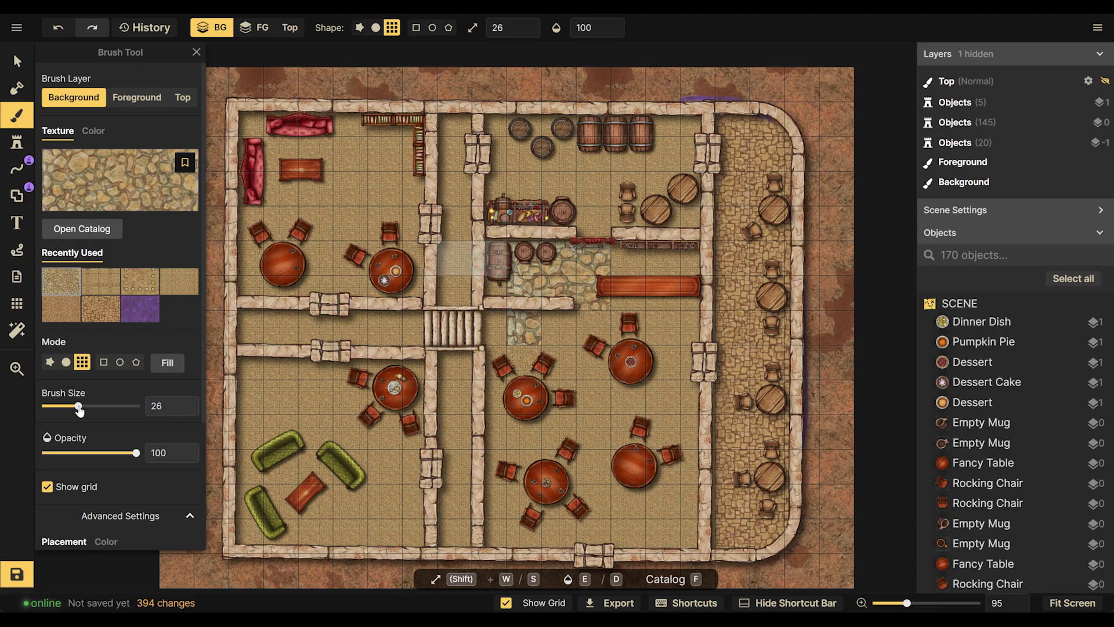
{"action": "scroll", "coordinate": [116, 464], "scroll_direction": "down", "scroll_amount": 3}
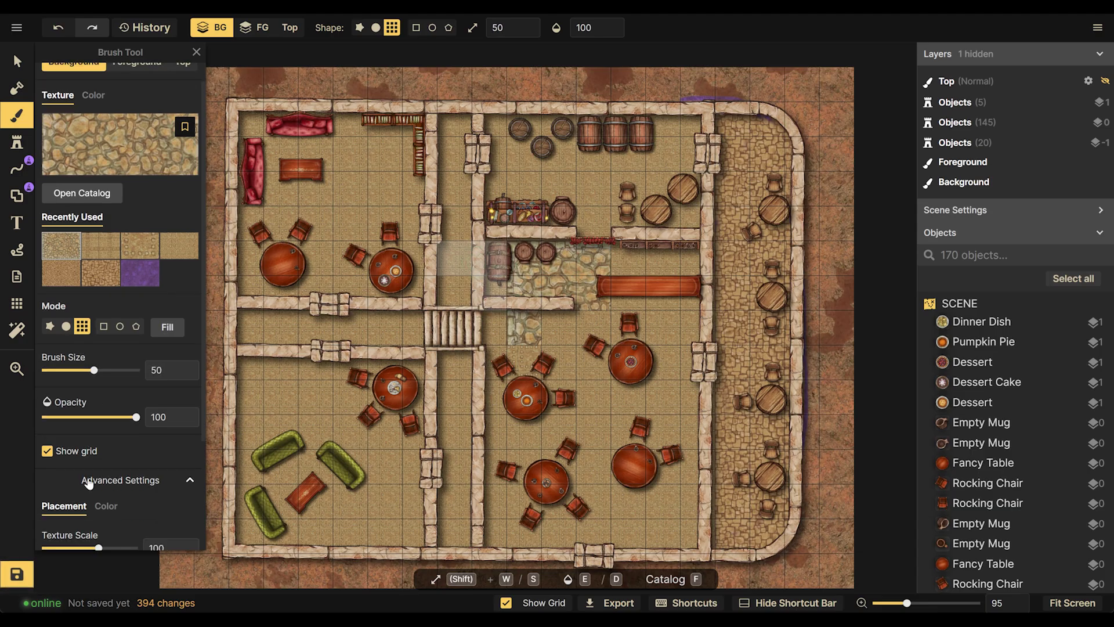
{"action": "left_click_drag", "start_coordinate": [111, 450], "coordinate": [74, 450]}
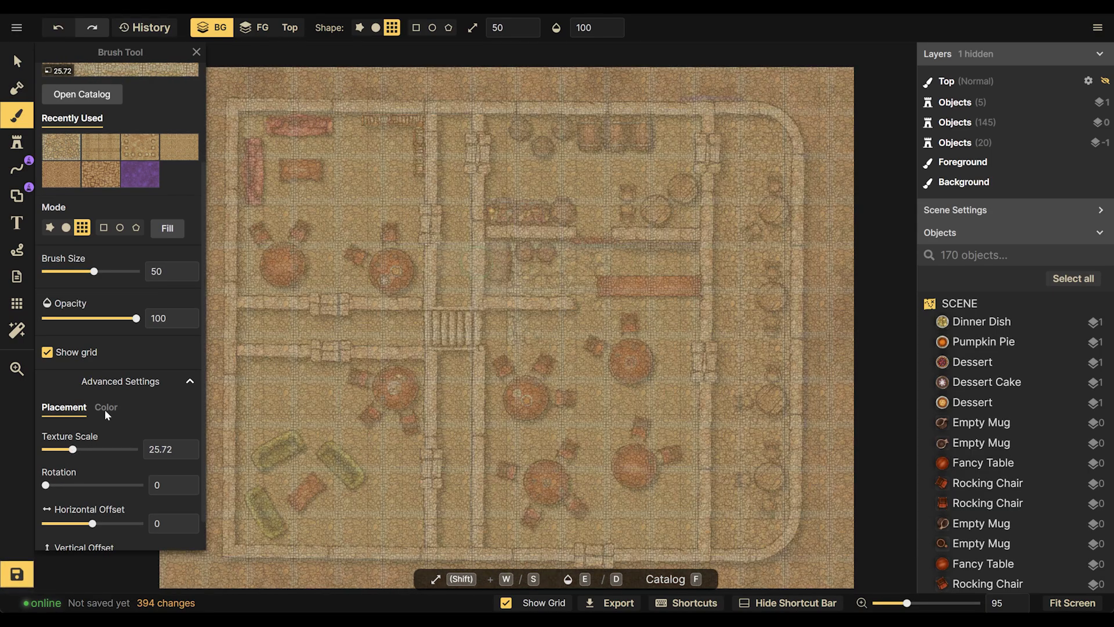
{"action": "key", "text": "ctrl+z"}
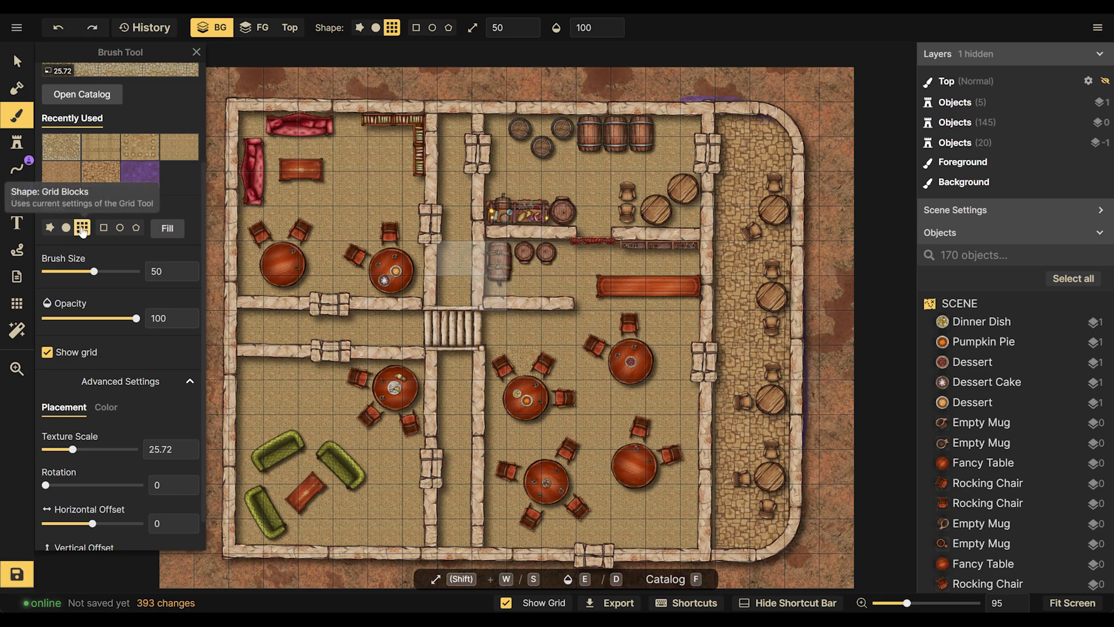
Switch to the rough-edged brush and paint light cobblestone over the vertical corridor, storeroom and bar area floors
{"action": "left_click", "coordinate": [50, 228]}
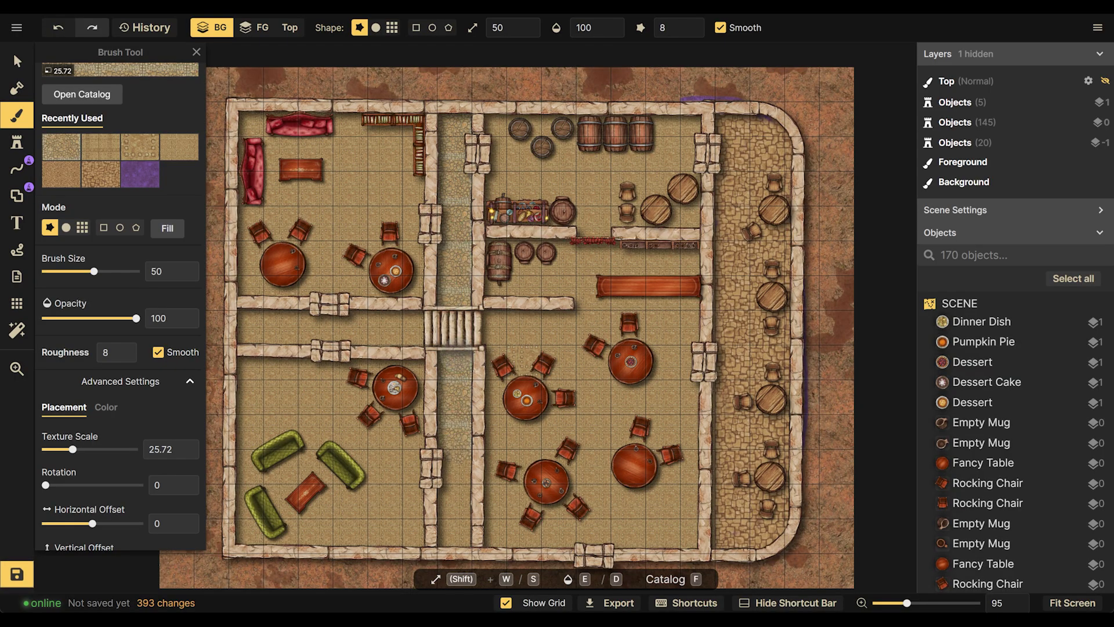
{"action": "scroll", "coordinate": [464, 441], "scroll_direction": "down", "scroll_amount": 2}
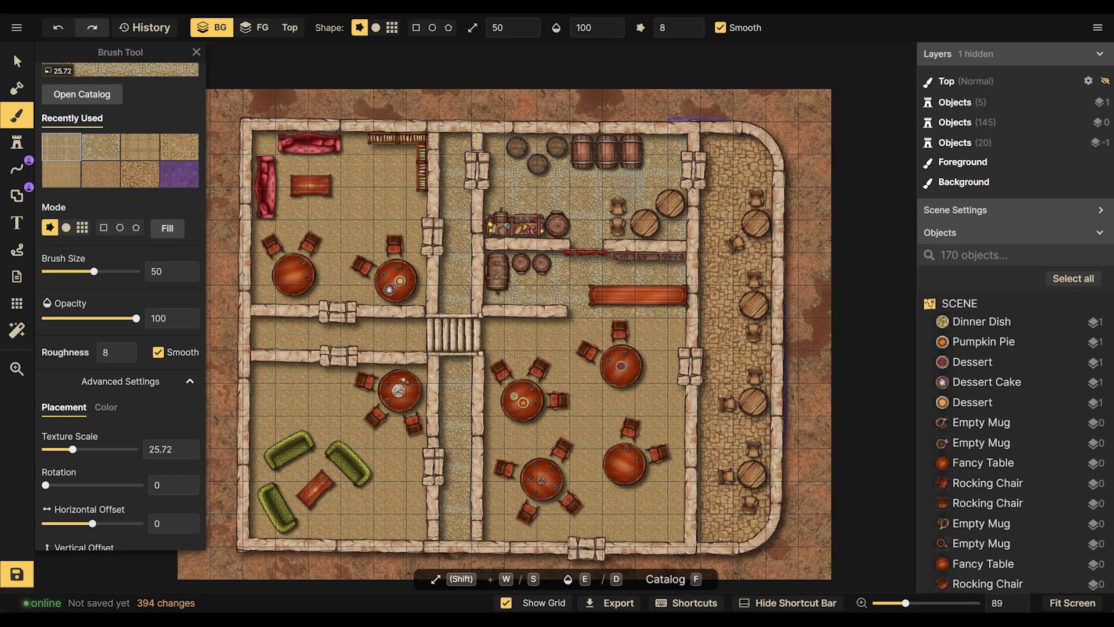
{"action": "scroll", "coordinate": [463, 283], "scroll_direction": "up", "scroll_amount": 5}
{"action": "scroll", "coordinate": [130, 131], "scroll_direction": "up", "scroll_amount": 2}
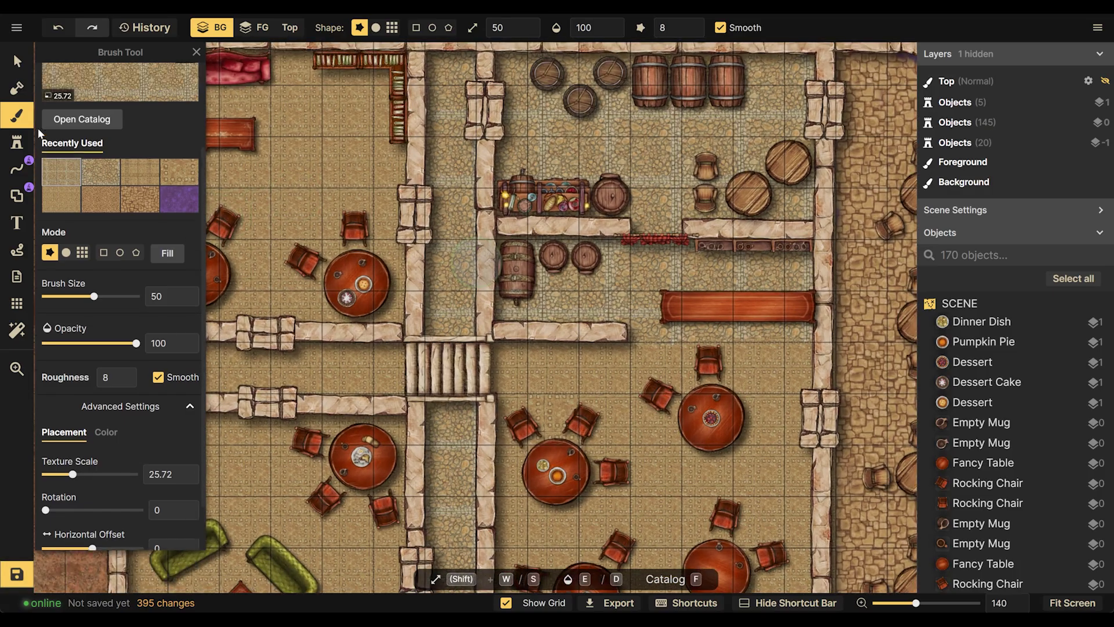
Choose the dark cobblestone from the Roads textures, with brush size 23 and texture scale 37.81
{"action": "left_click", "coordinate": [130, 131]}
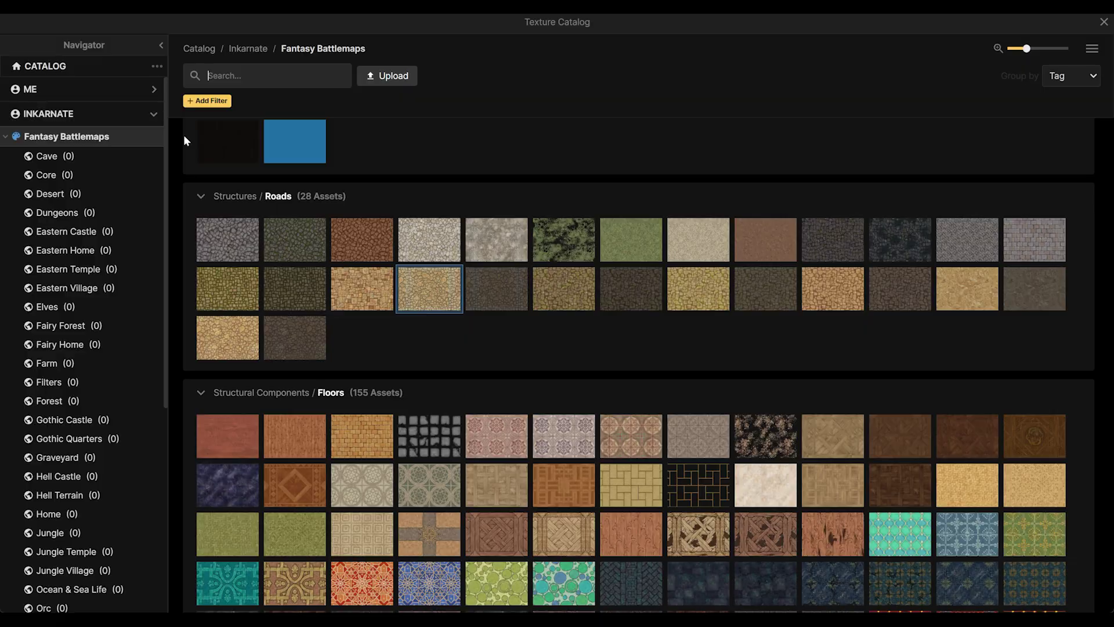
{"action": "left_click", "coordinate": [493, 302]}
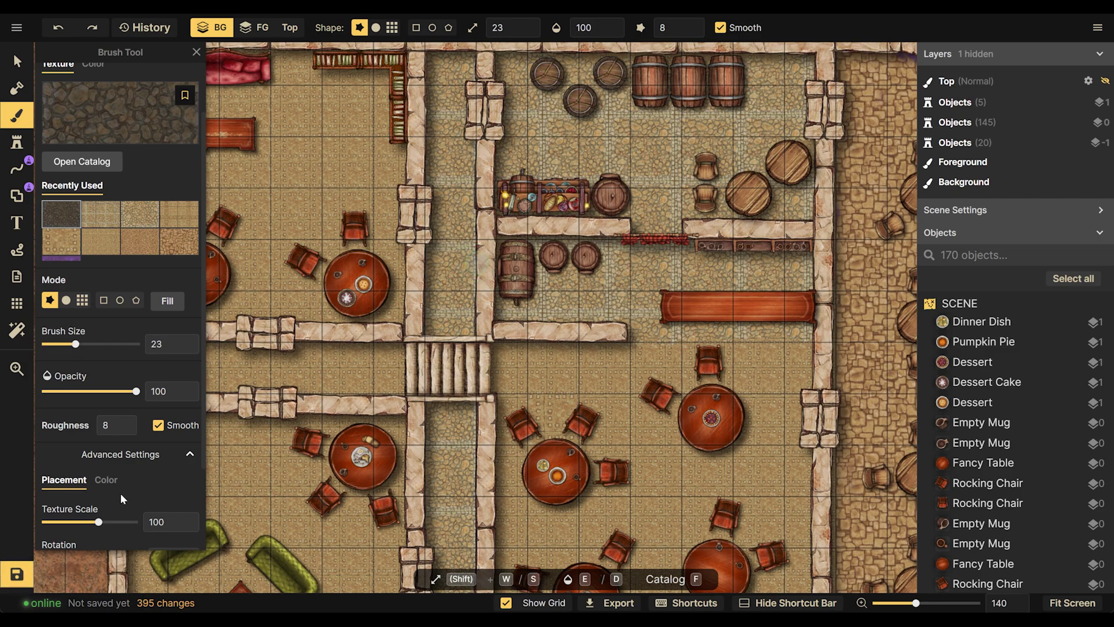
{"action": "scroll", "coordinate": [121, 494], "scroll_direction": "down", "scroll_amount": 2}
{"action": "left_click_drag", "start_coordinate": [98, 455], "coordinate": [80, 457]}
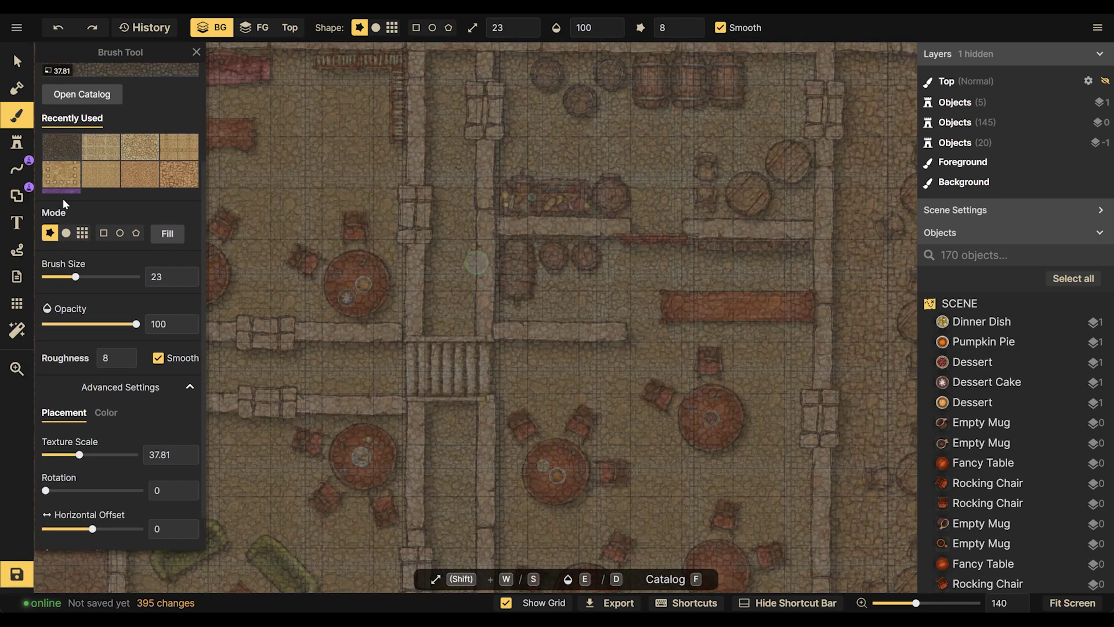
Compare with the light cobblestone, return to the dark cobblestone and set its texture scale to 26
{"action": "left_click", "coordinate": [101, 155]}
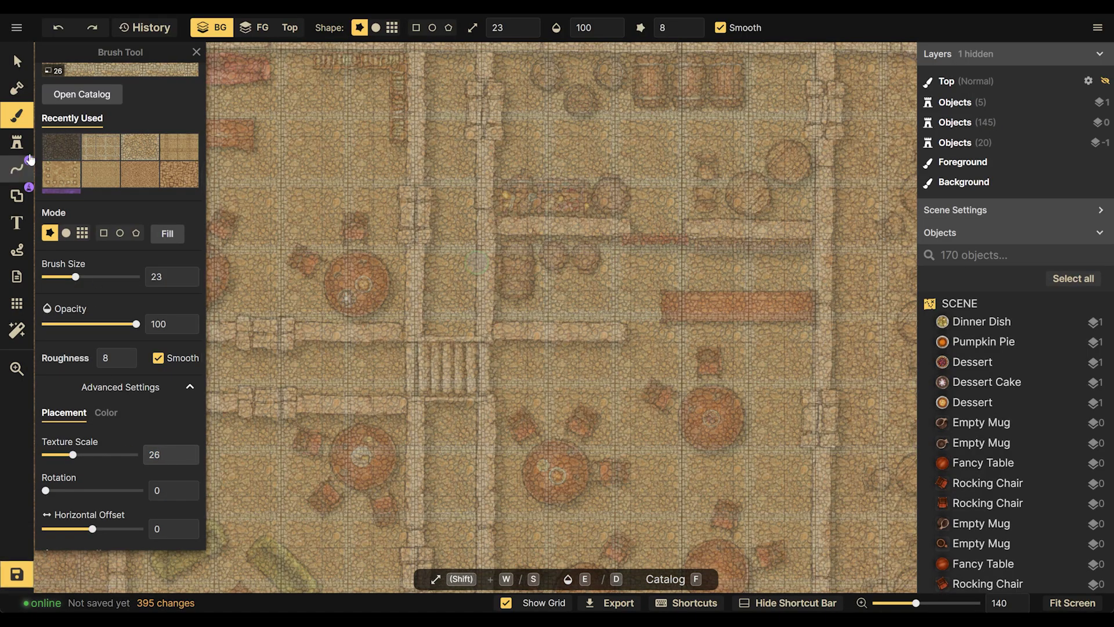
{"action": "left_click", "coordinate": [61, 158]}
{"action": "type", "text": "2"}
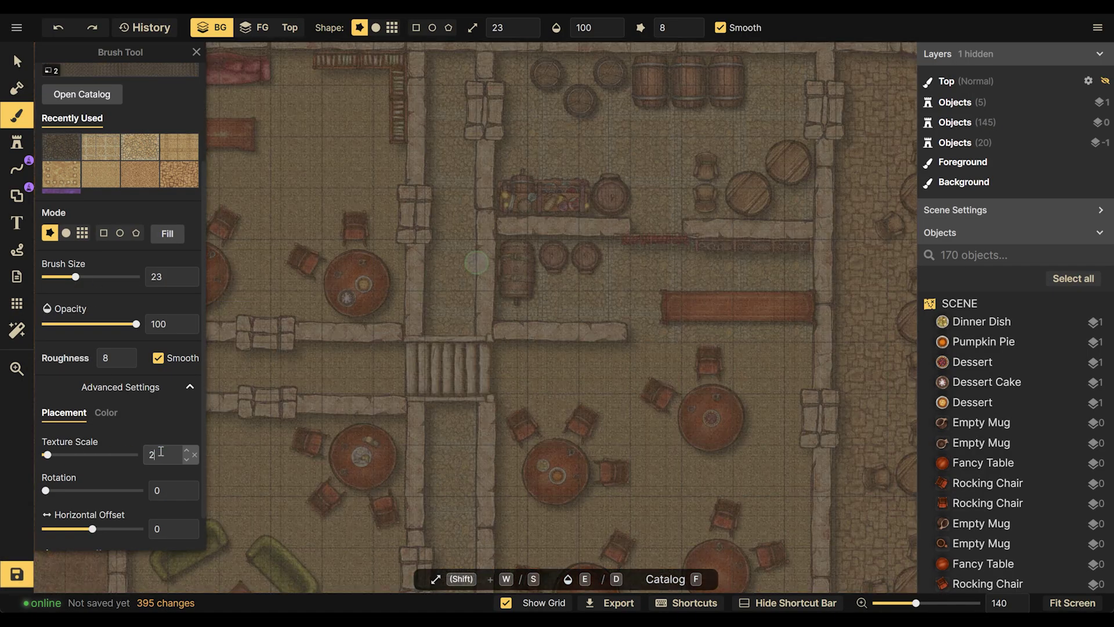
{"action": "key", "text": "Return"}
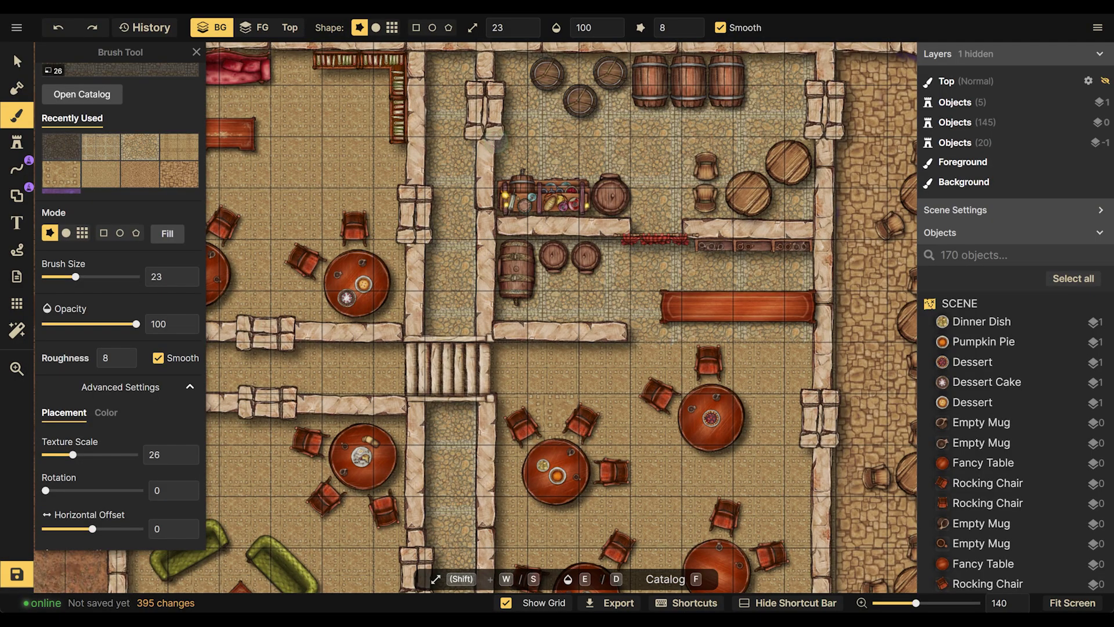
Paint the vertical corridor's floor with dark cobblestone on both sides of the stairs
{"action": "left_click_drag", "start_coordinate": [494, 139], "coordinate": [437, 87]}
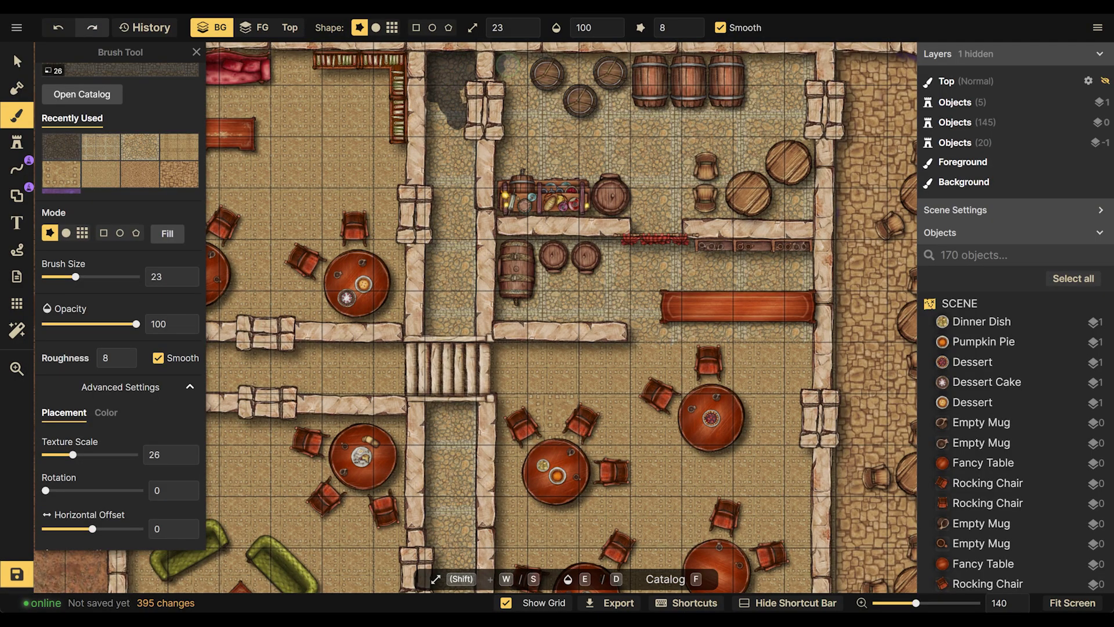
{"action": "mouse_move", "coordinate": [422, 96]}
{"action": "left_mouse_down"}
{"action": "mouse_move", "coordinate": [464, 241]}
{"action": "mouse_move", "coordinate": [436, 143]}
{"action": "mouse_move", "coordinate": [437, 189]}
{"action": "mouse_move", "coordinate": [462, 207]}
{"action": "mouse_move", "coordinate": [439, 257]}
{"action": "mouse_move", "coordinate": [452, 291]}
{"action": "left_mouse_up"}
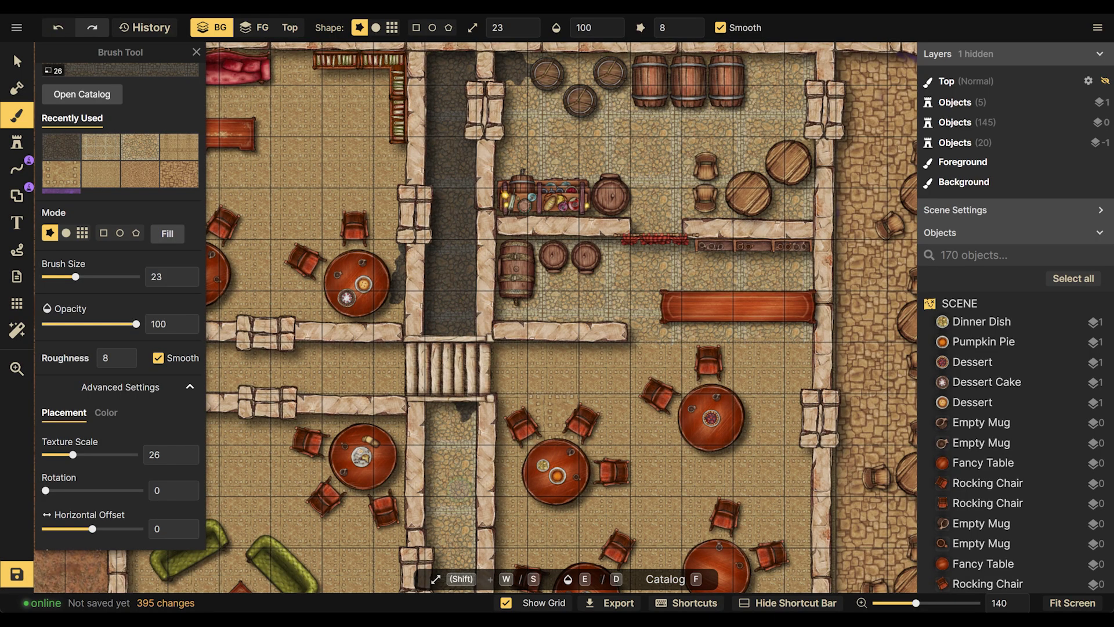
{"action": "mouse_move", "coordinate": [459, 329]}
{"action": "left_mouse_down"}
{"action": "mouse_move", "coordinate": [424, 464]}
{"action": "mouse_move", "coordinate": [435, 517]}
{"action": "mouse_move", "coordinate": [451, 453]}
{"action": "mouse_move", "coordinate": [464, 504]}
{"action": "left_mouse_up"}
{"action": "scroll", "coordinate": [464, 504], "scroll_direction": "down", "scroll_amount": 2}
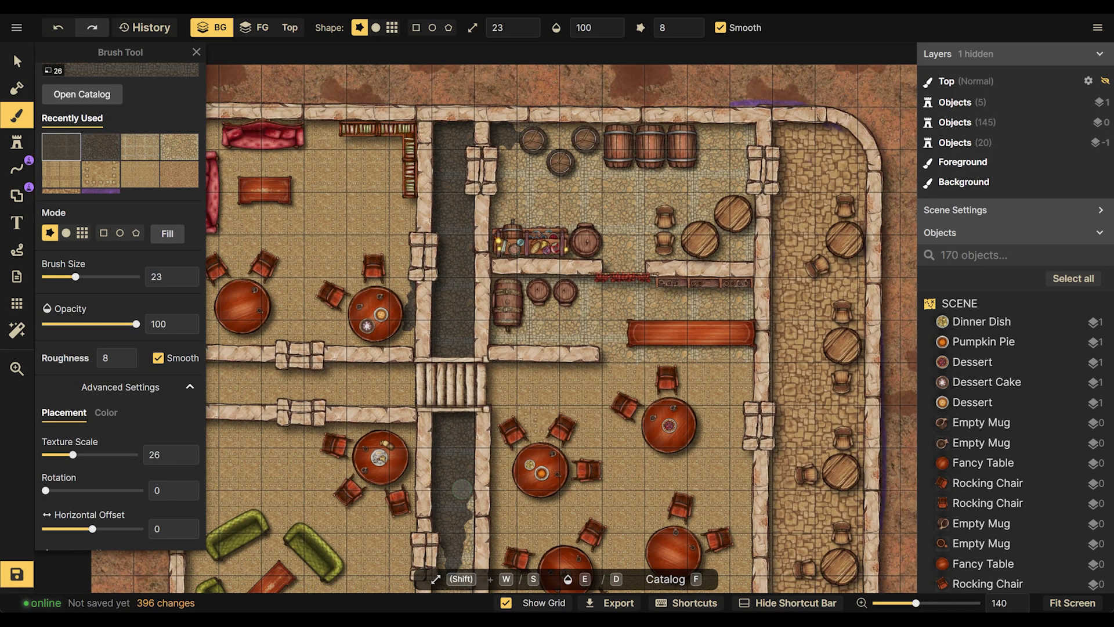
{"action": "scroll", "coordinate": [458, 505], "scroll_direction": "down", "scroll_amount": 3}
{"action": "left_click_drag", "start_coordinate": [446, 348], "coordinate": [440, 487]}
{"action": "left_click_drag", "start_coordinate": [464, 325], "coordinate": [459, 359]}
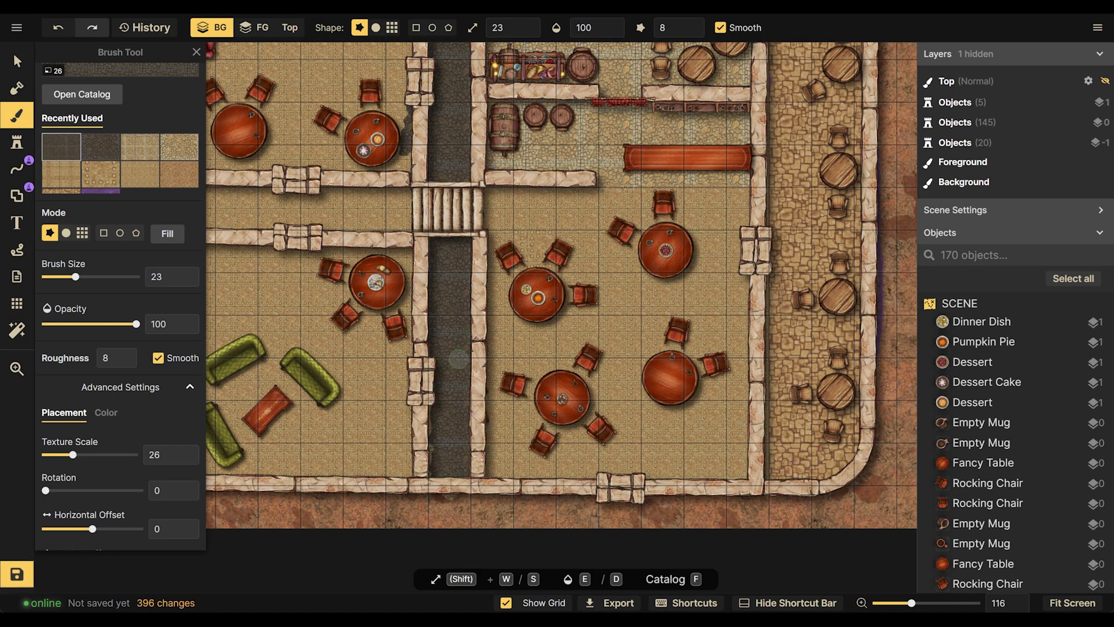
{"action": "left_click_drag", "start_coordinate": [475, 397], "coordinate": [469, 307]}
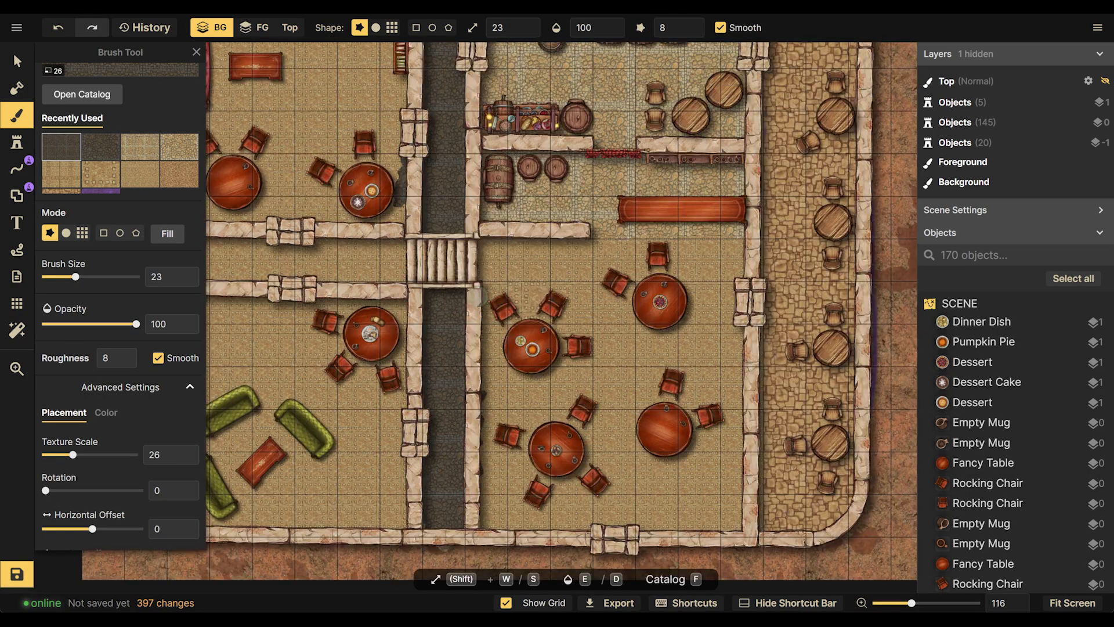
Paint the floors of the storeroom and the bar area below it with dark cobblestone
{"action": "scroll", "coordinate": [469, 307], "scroll_direction": "up", "scroll_amount": 5}
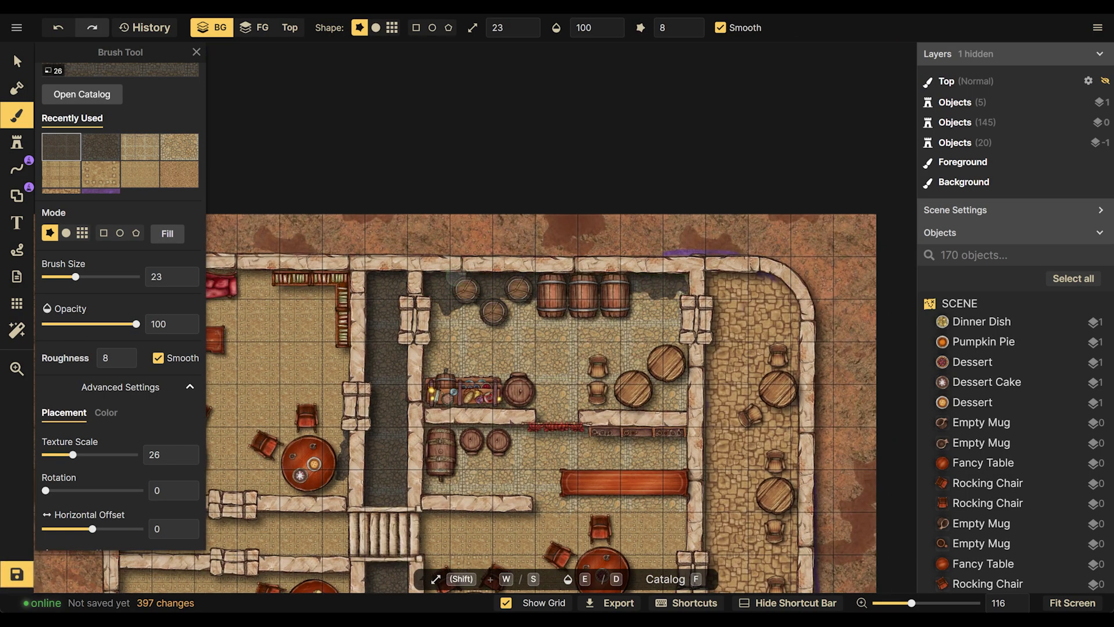
{"action": "mouse_move", "coordinate": [464, 316]}
{"action": "left_mouse_down"}
{"action": "mouse_move", "coordinate": [453, 365]}
{"action": "mouse_move", "coordinate": [603, 409]}
{"action": "left_mouse_up"}
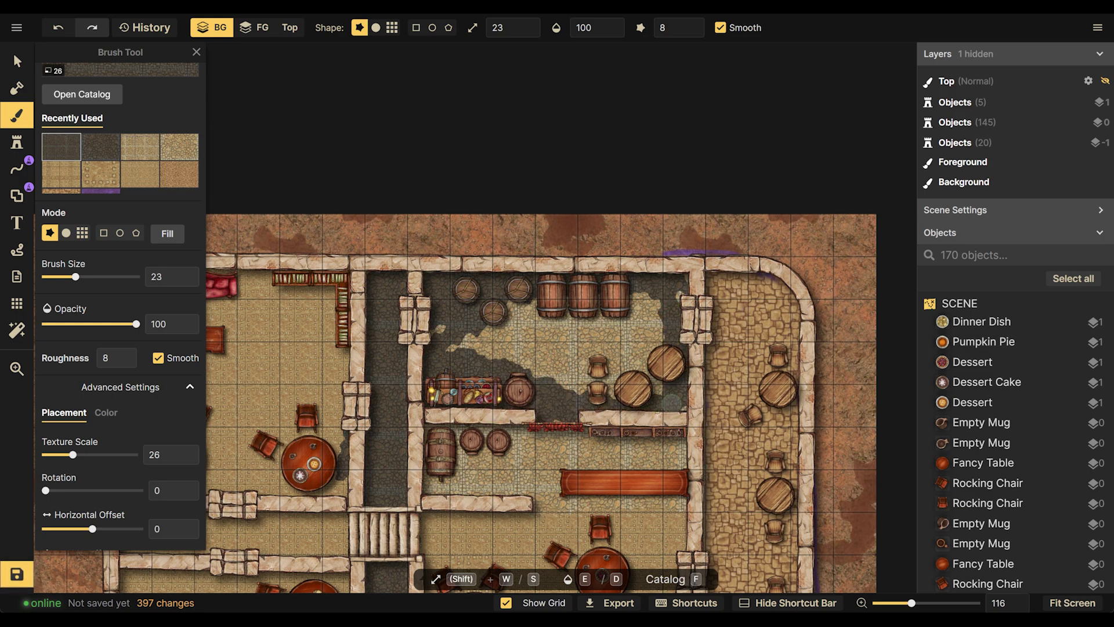
{"action": "mouse_move", "coordinate": [679, 287]}
{"action": "left_mouse_down"}
{"action": "mouse_move", "coordinate": [511, 311]}
{"action": "mouse_move", "coordinate": [464, 343]}
{"action": "mouse_move", "coordinate": [615, 360]}
{"action": "left_mouse_up"}
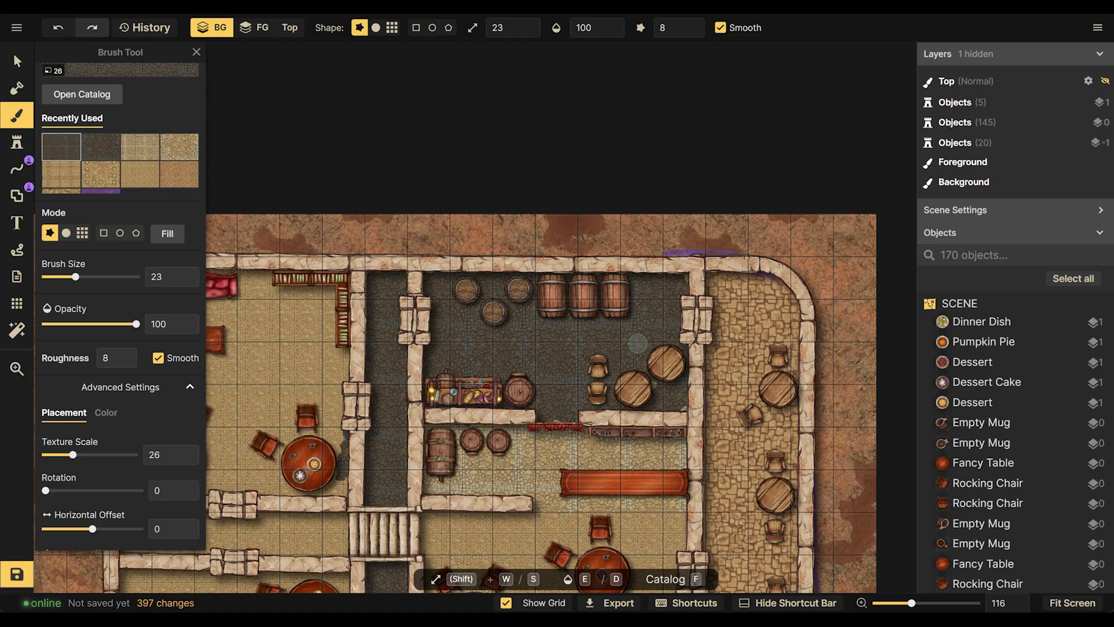
{"action": "left_click_drag", "start_coordinate": [670, 462], "coordinate": [510, 485]}
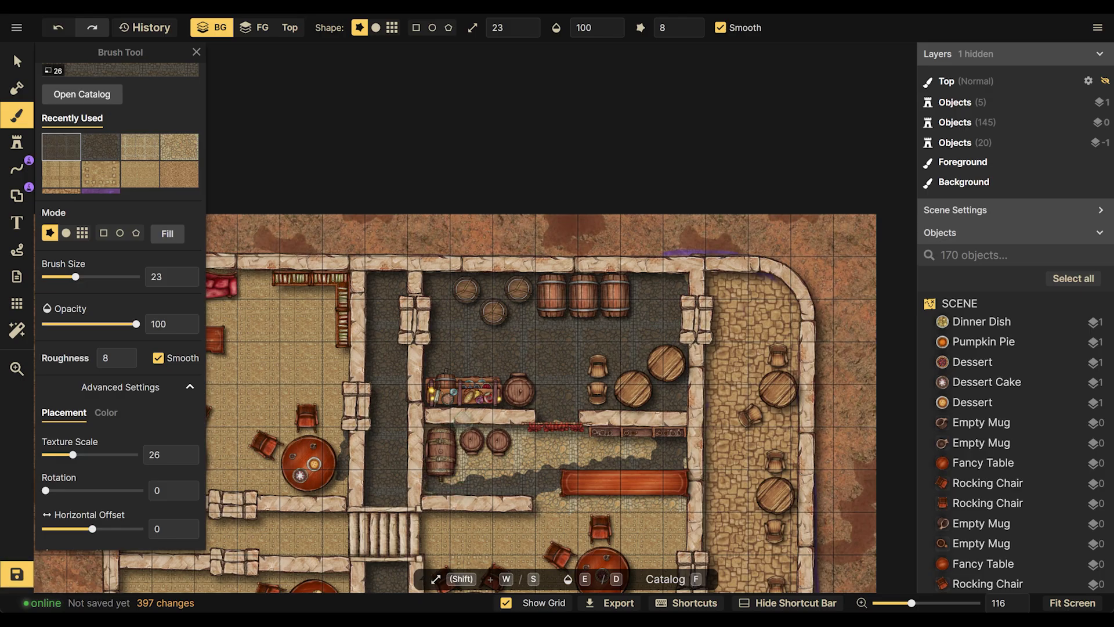
{"action": "left_click_drag", "start_coordinate": [511, 441], "coordinate": [449, 476]}
{"action": "left_click_drag", "start_coordinate": [578, 459], "coordinate": [511, 455]}
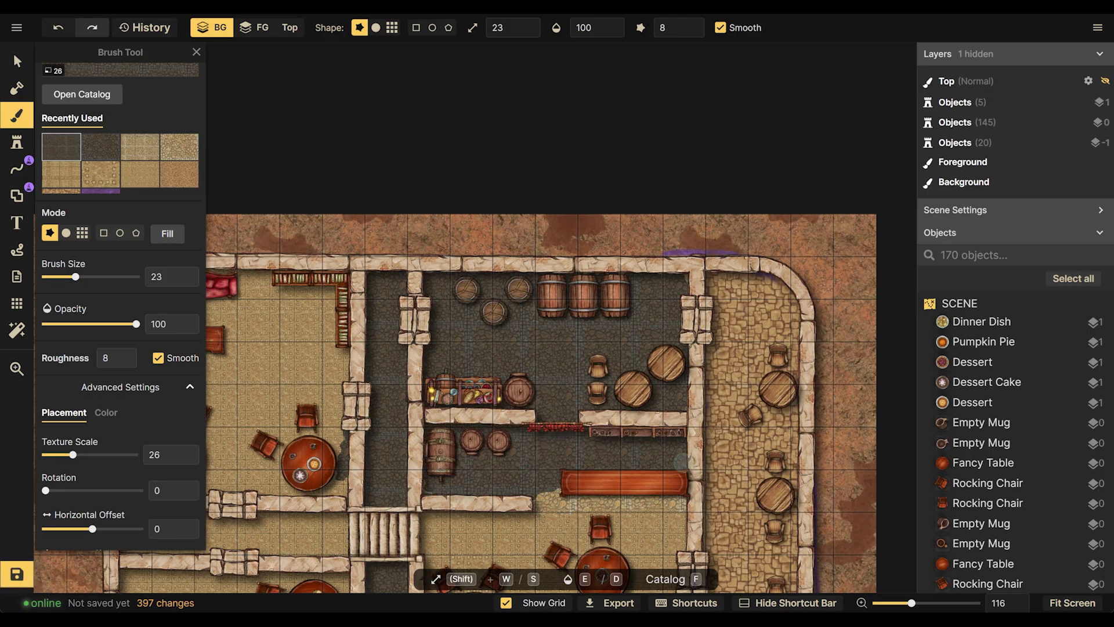
Paint the large dining room's floor with light cobblestone at texture scale 25.72, using the grid brush mode
{"action": "scroll", "coordinate": [616, 464], "scroll_direction": "down", "scroll_amount": 5}
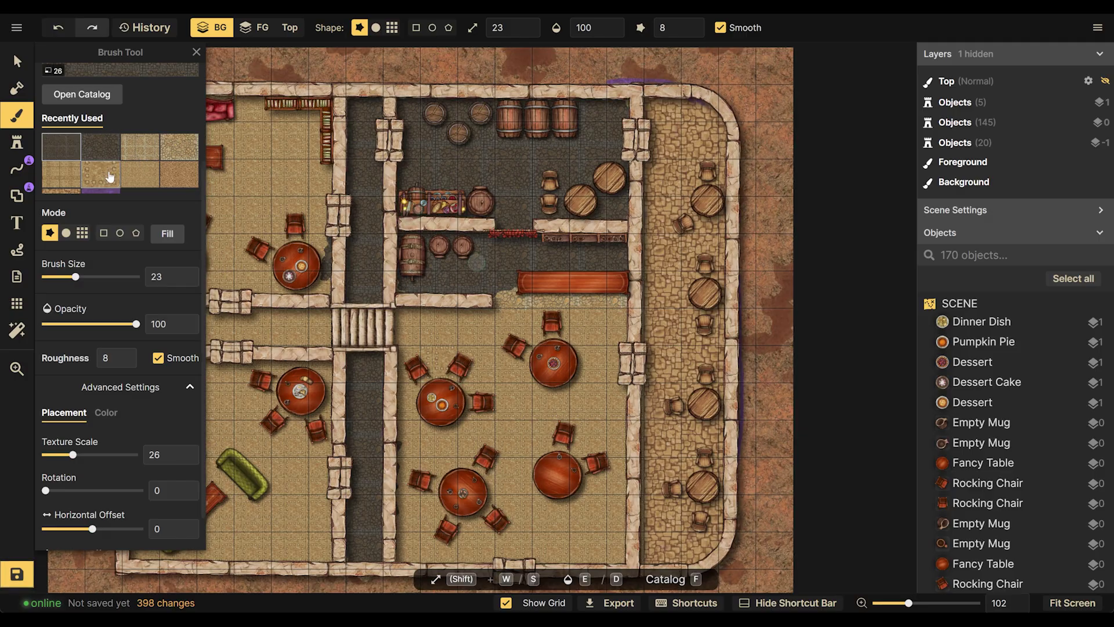
{"action": "left_click", "coordinate": [122, 154]}
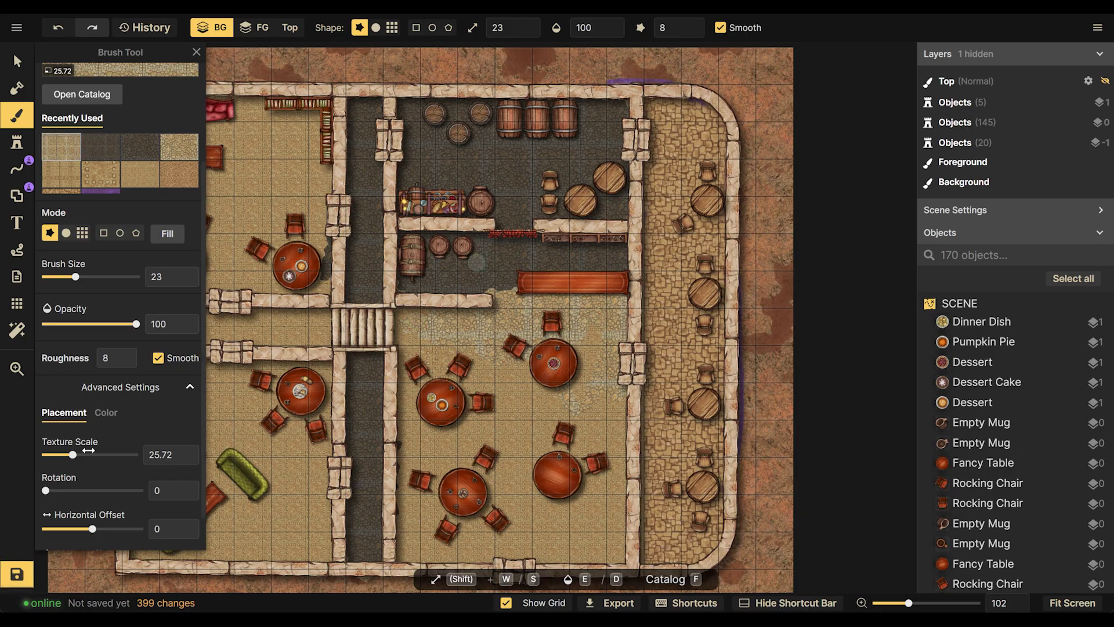
{"action": "left_click", "coordinate": [82, 232]}
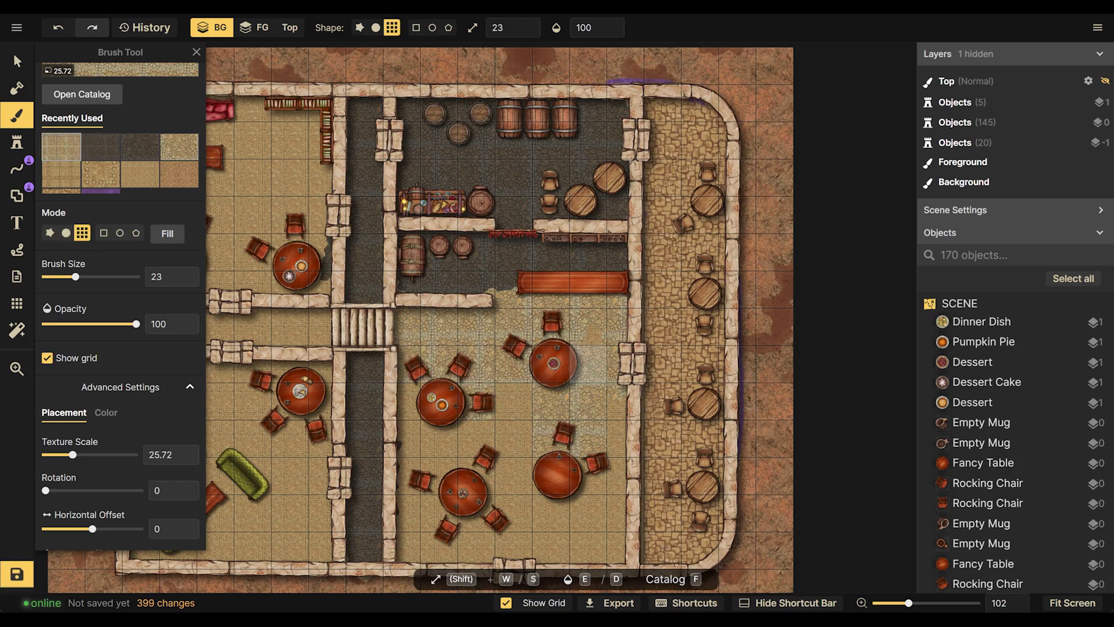
{"action": "left_click", "coordinate": [586, 511]}
{"action": "scroll", "coordinate": [586, 510], "scroll_direction": "down", "scroll_amount": 3}
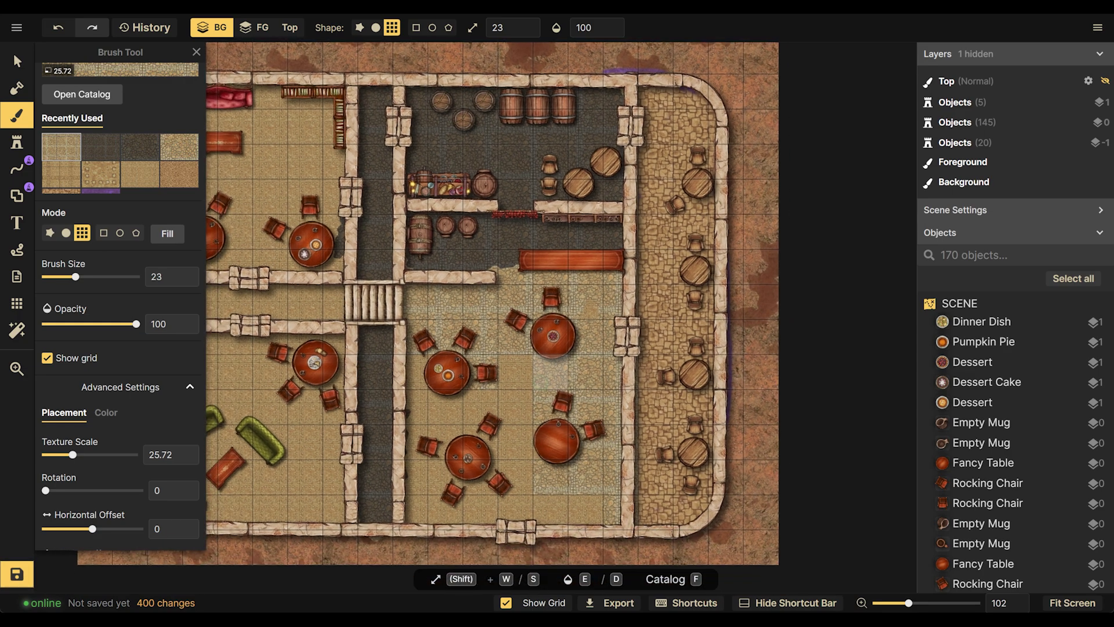
{"action": "scroll", "coordinate": [586, 510], "scroll_direction": "down", "scroll_amount": 1}
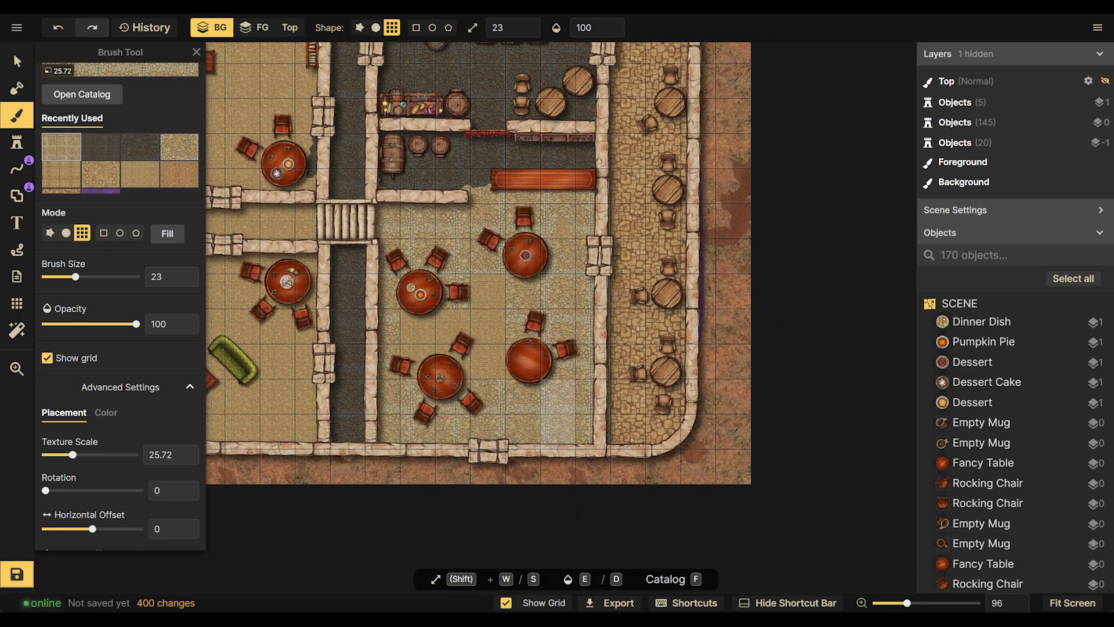
{"action": "left_click", "coordinate": [522, 361]}
Paint light cobblestone over both western rooms, the horizontal corridor and the strip beside the bar counter
{"action": "scroll", "coordinate": [386, 430], "scroll_direction": "left", "scroll_amount": 5}
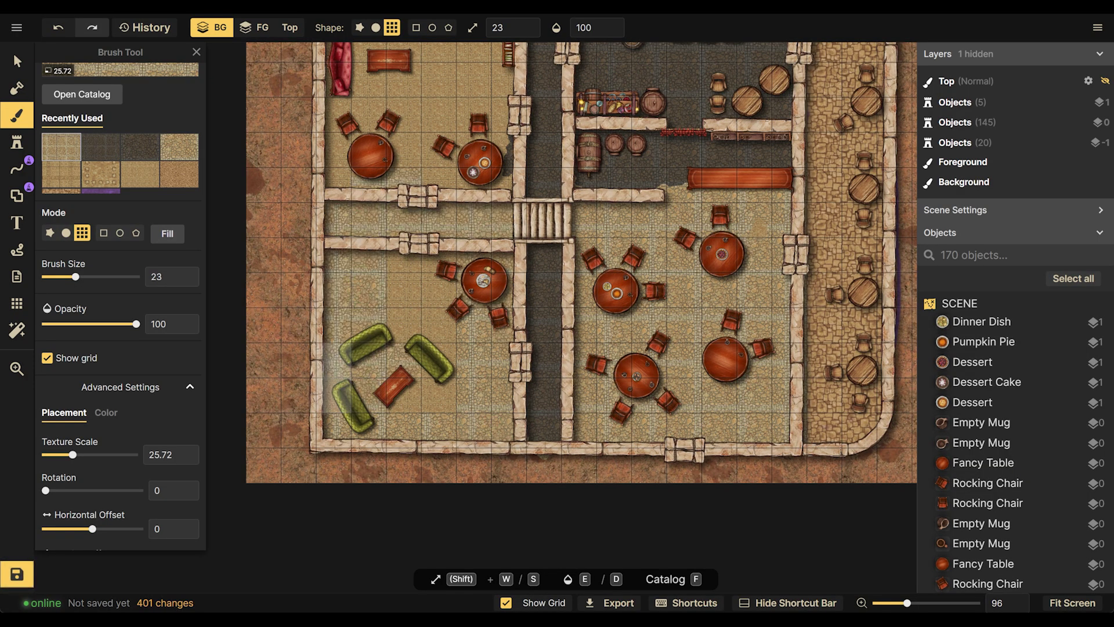
{"action": "left_click", "coordinate": [439, 325]}
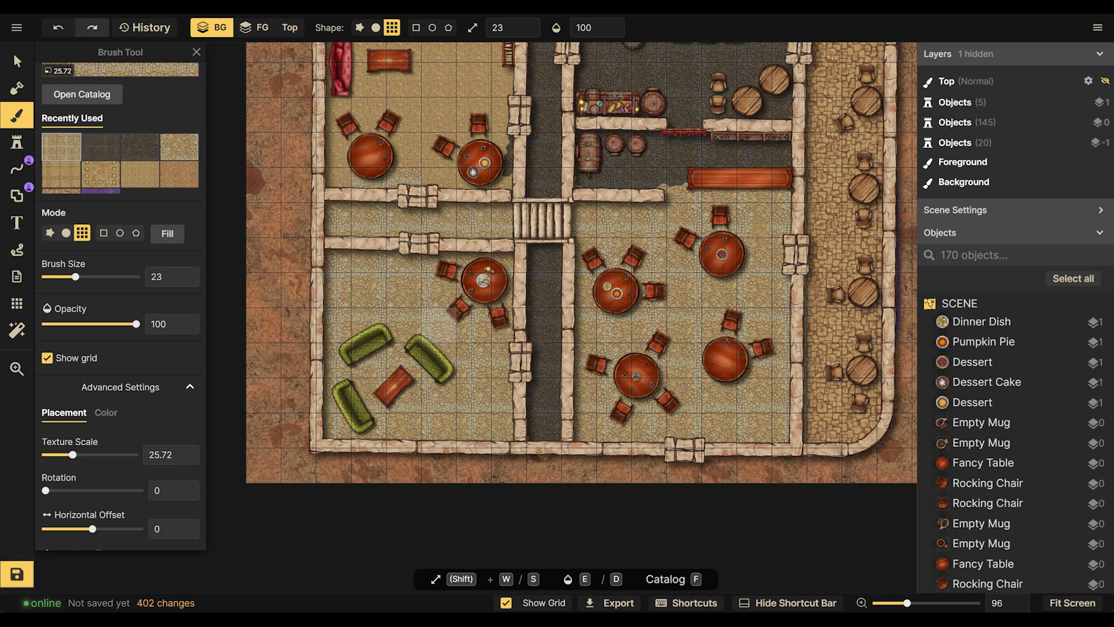
{"action": "scroll", "coordinate": [440, 325], "scroll_direction": "up", "scroll_amount": 5}
{"action": "scroll", "coordinate": [383, 400], "scroll_direction": "down", "scroll_amount": 1}
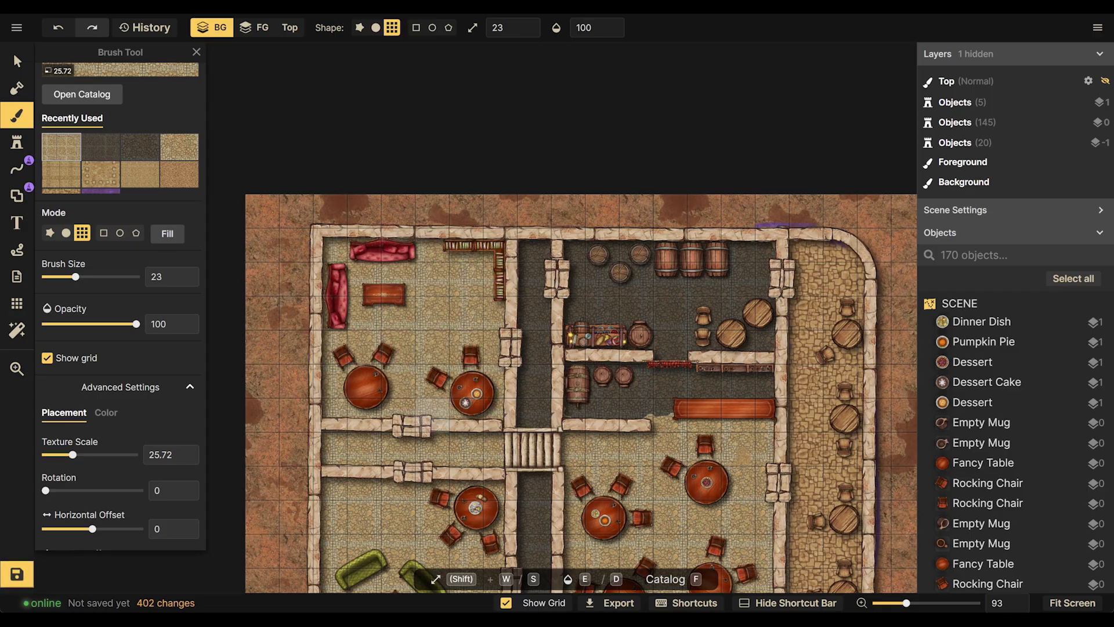
{"action": "left_click", "coordinate": [467, 447]}
{"action": "scroll", "coordinate": [691, 487], "scroll_direction": "up", "scroll_amount": 1}
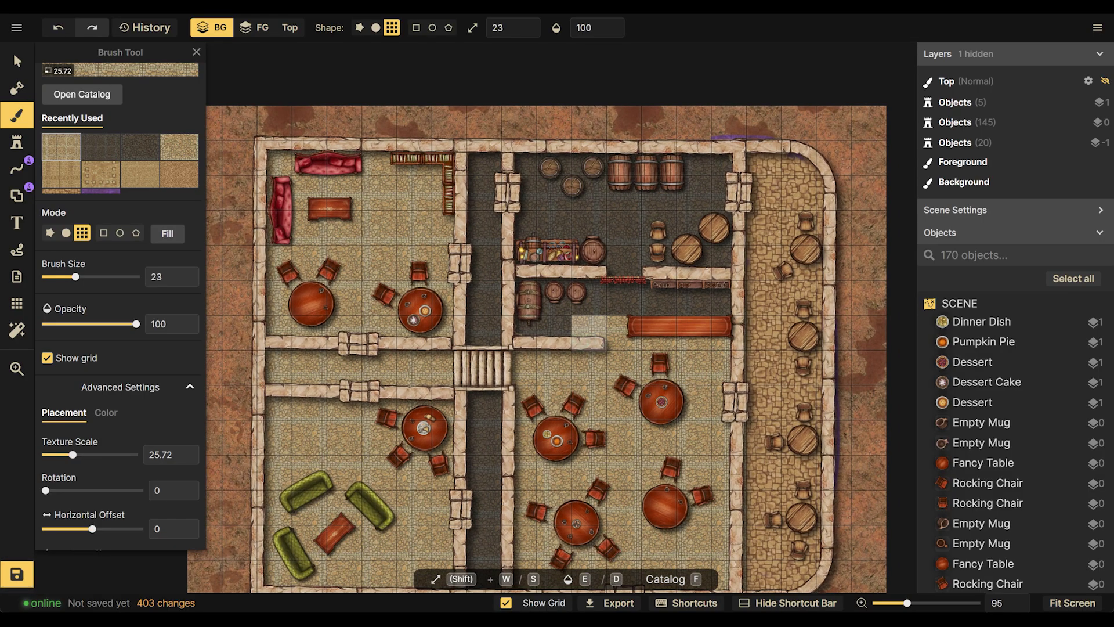
{"action": "left_click", "coordinate": [607, 404]}
{"action": "scroll", "coordinate": [638, 429], "scroll_direction": "up", "scroll_amount": 2}
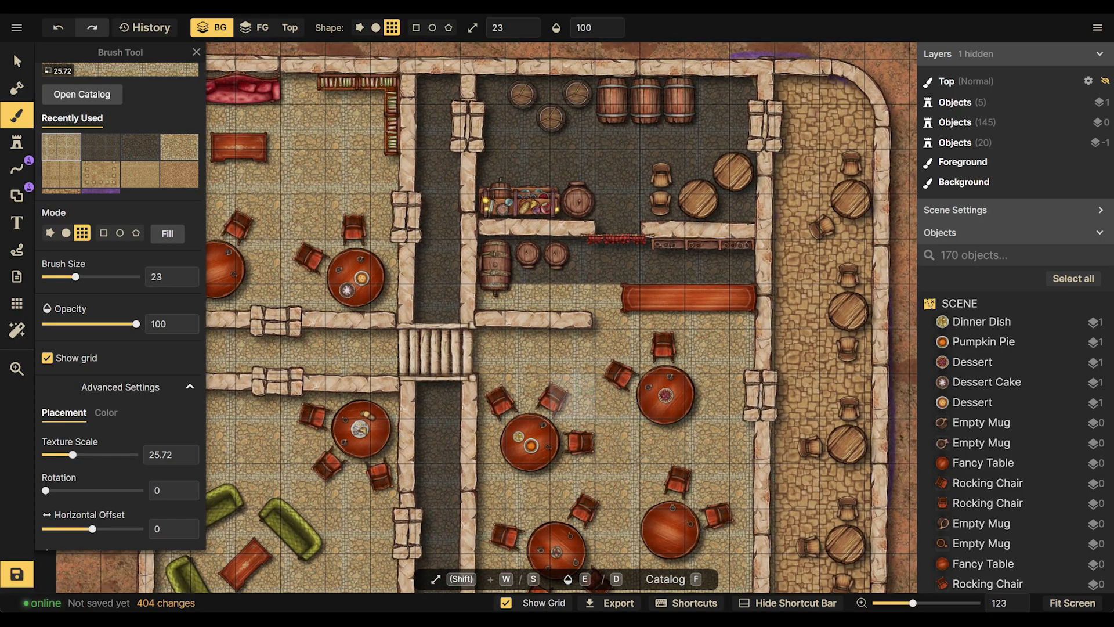
Set the brush opacity to 20 and blend light cobblestone over the dark floors of the storeroom, bar and vertical corridor
{"action": "left_click", "coordinate": [121, 324]}
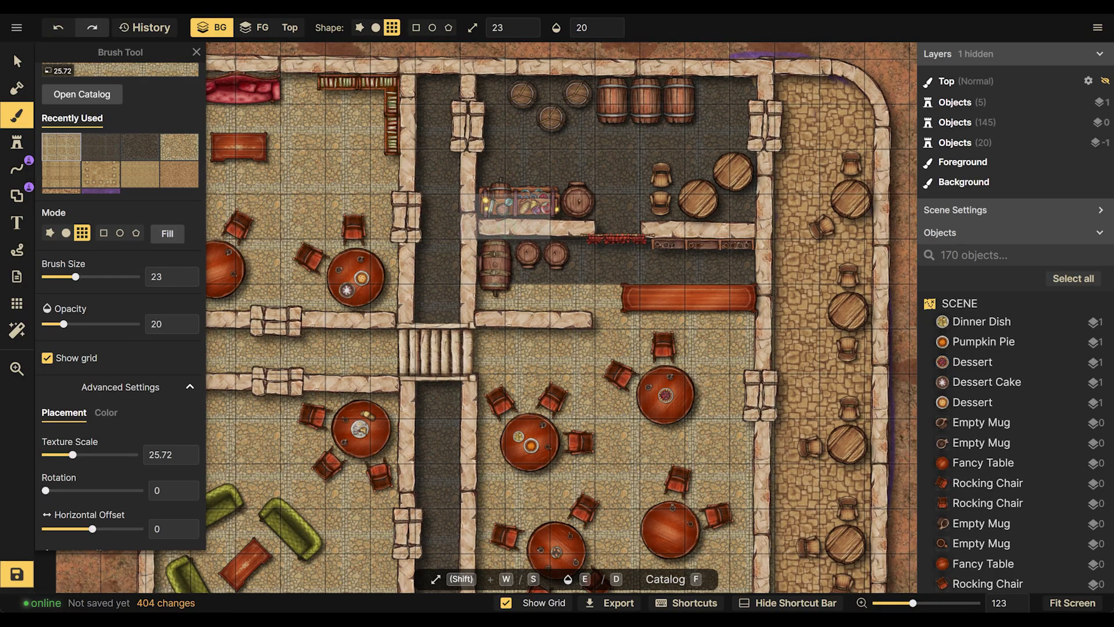
{"action": "left_click_drag", "start_coordinate": [618, 261], "coordinate": [663, 262]}
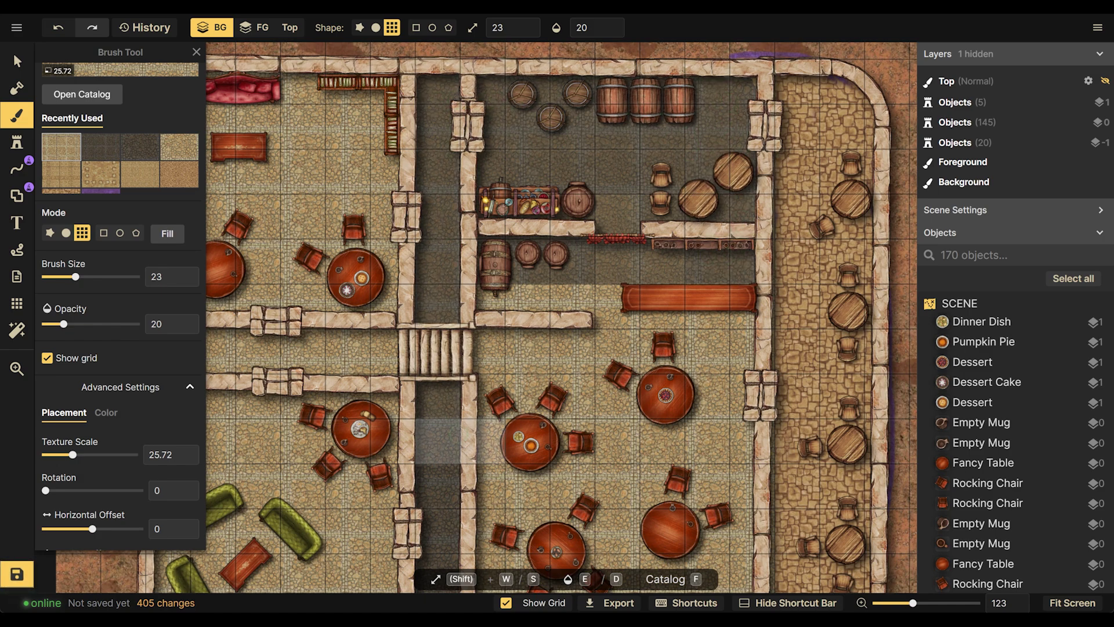
{"action": "scroll", "coordinate": [443, 533], "scroll_direction": "down", "scroll_amount": 5}
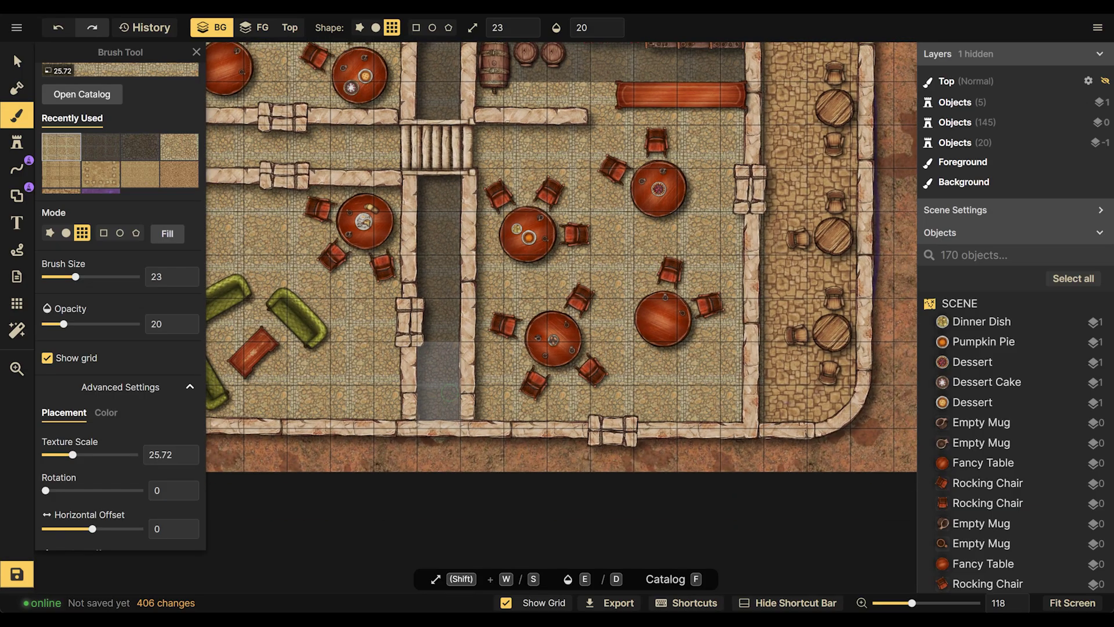
{"action": "scroll", "coordinate": [561, 317], "scroll_direction": "up", "scroll_amount": 6}
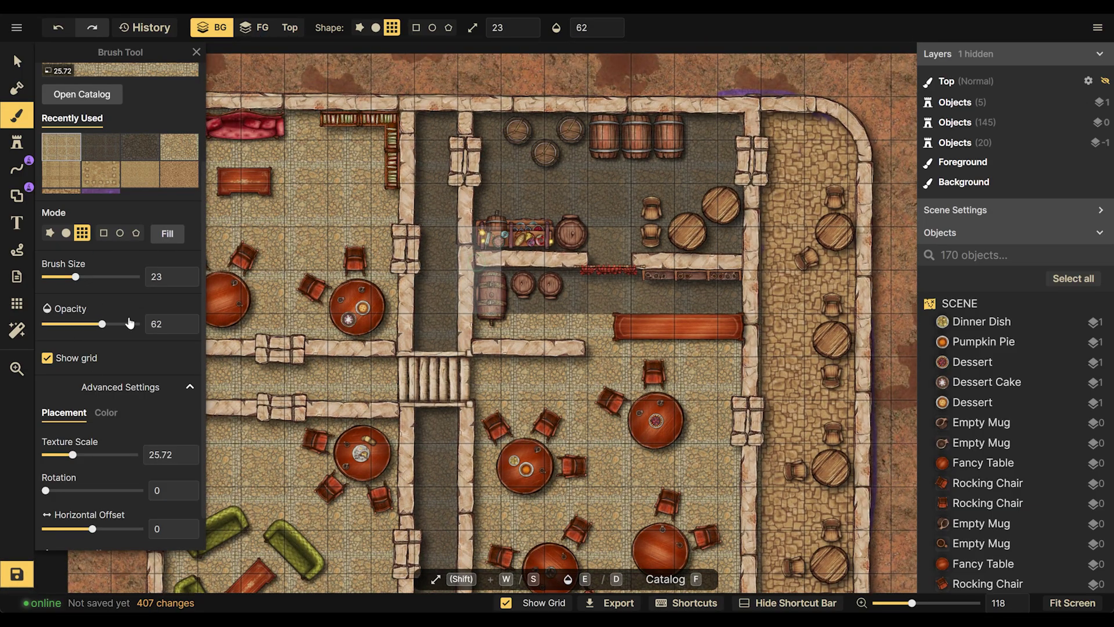
Restore the brush opacity to 100 and cover the remaining dark floor behind the bar with light cobblestone
{"action": "left_click_drag", "start_coordinate": [130, 323], "coordinate": [142, 324]}
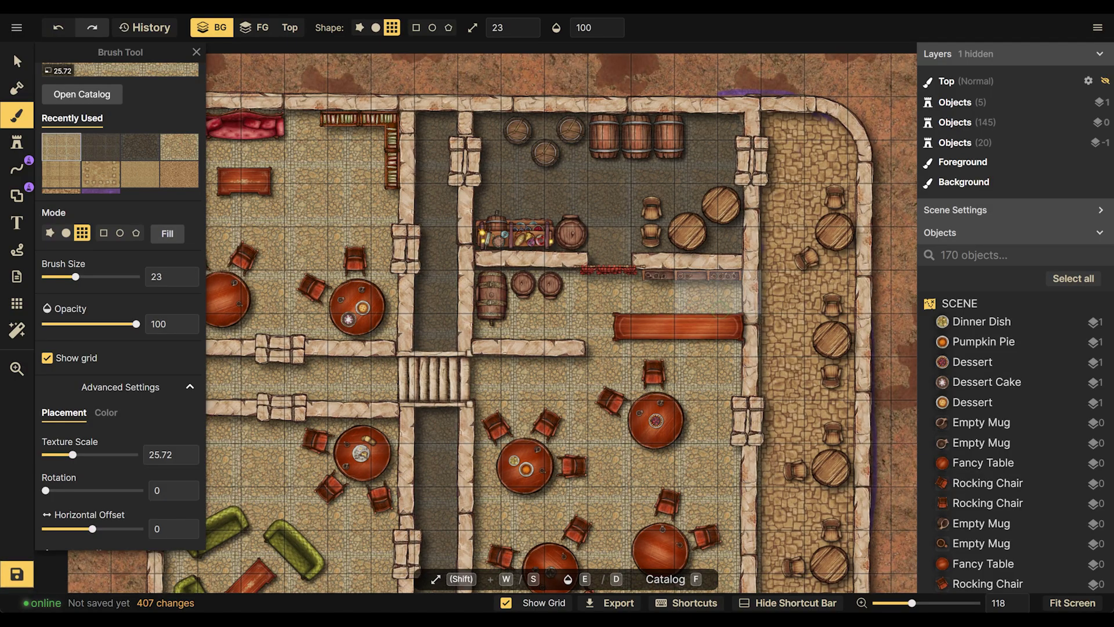
{"action": "scroll", "coordinate": [688, 394], "scroll_direction": "down", "scroll_amount": 2}
{"action": "scroll", "coordinate": [658, 416], "scroll_direction": "down", "scroll_amount": 2}
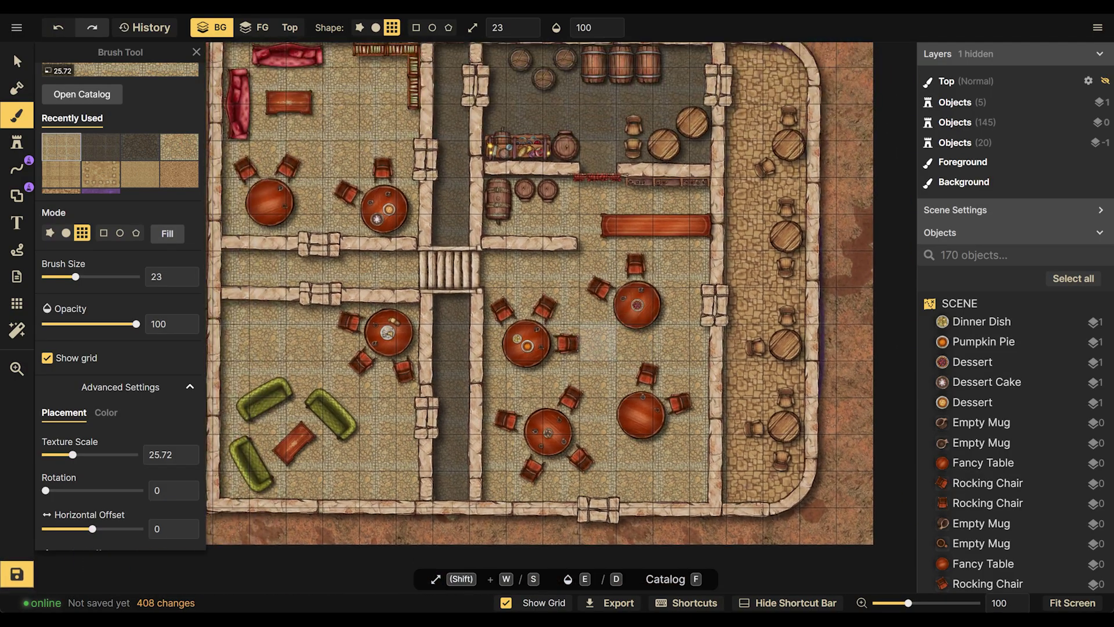
{"action": "scroll", "coordinate": [598, 325], "scroll_direction": "left", "scroll_amount": 3}
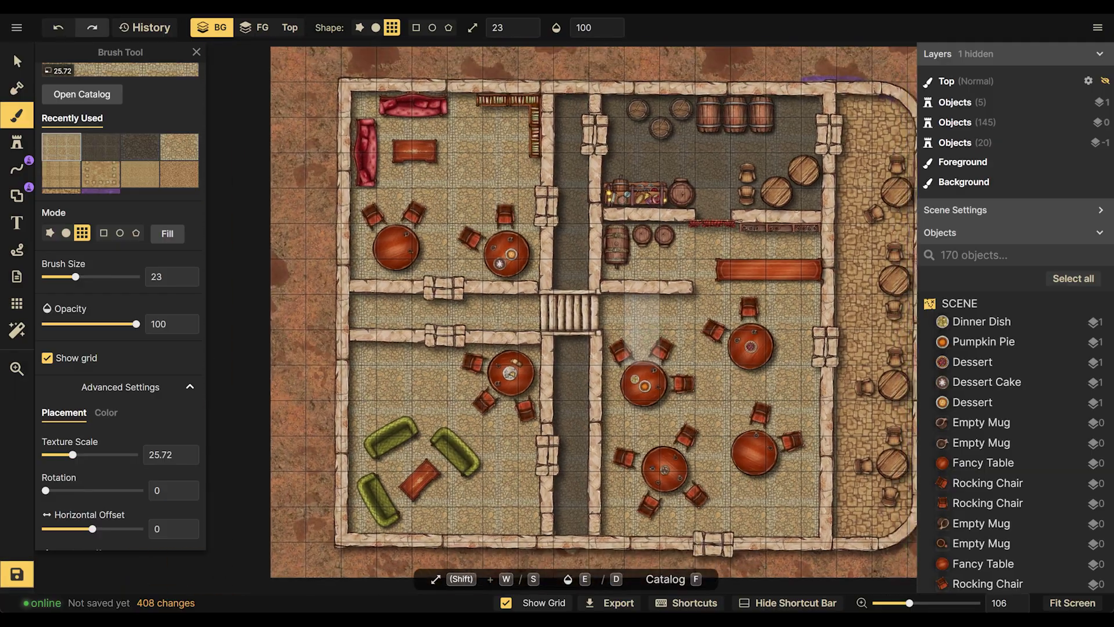
Test dark and light cobblestone at texture scale 100 on the ground outside the tavern's west and north walls
{"action": "left_click", "coordinate": [140, 152]}
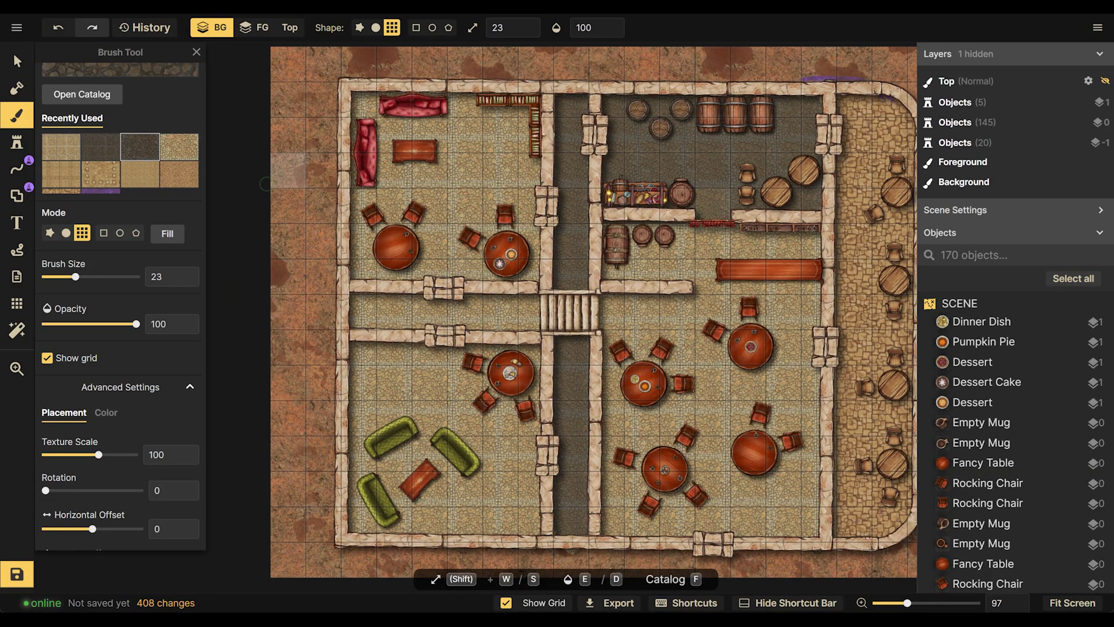
{"action": "scroll", "coordinate": [285, 191], "scroll_direction": "down", "scroll_amount": 1}
{"action": "mouse_move", "coordinate": [319, 232]}
{"action": "left_mouse_down"}
{"action": "mouse_move", "coordinate": [289, 215]}
{"action": "mouse_move", "coordinate": [289, 104]}
{"action": "mouse_move", "coordinate": [289, 235]}
{"action": "left_mouse_up"}
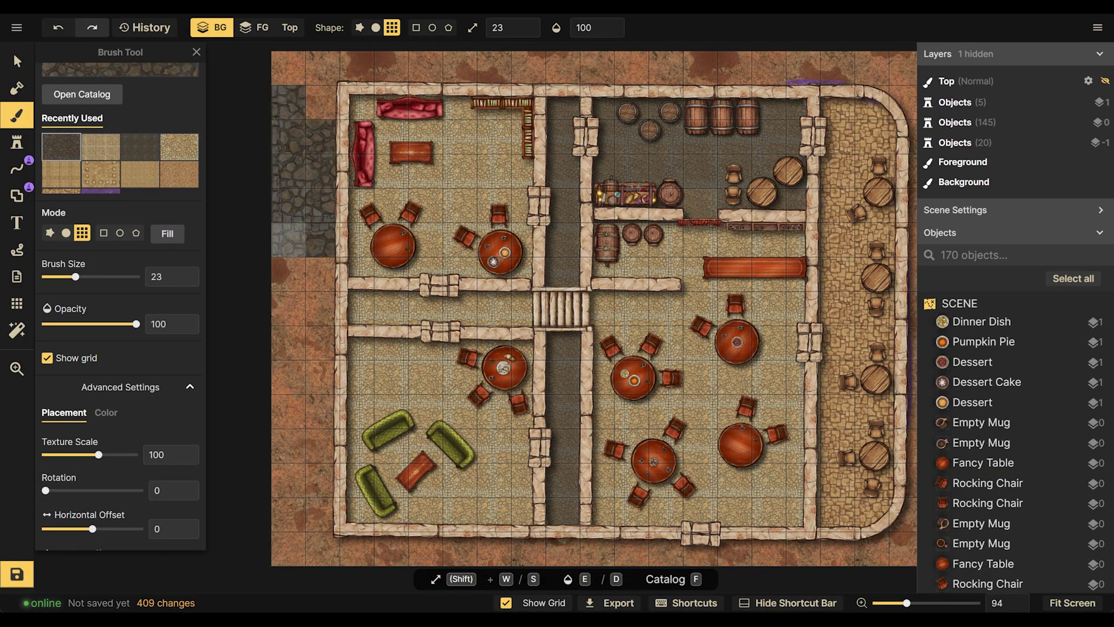
{"action": "left_click", "coordinate": [179, 147]}
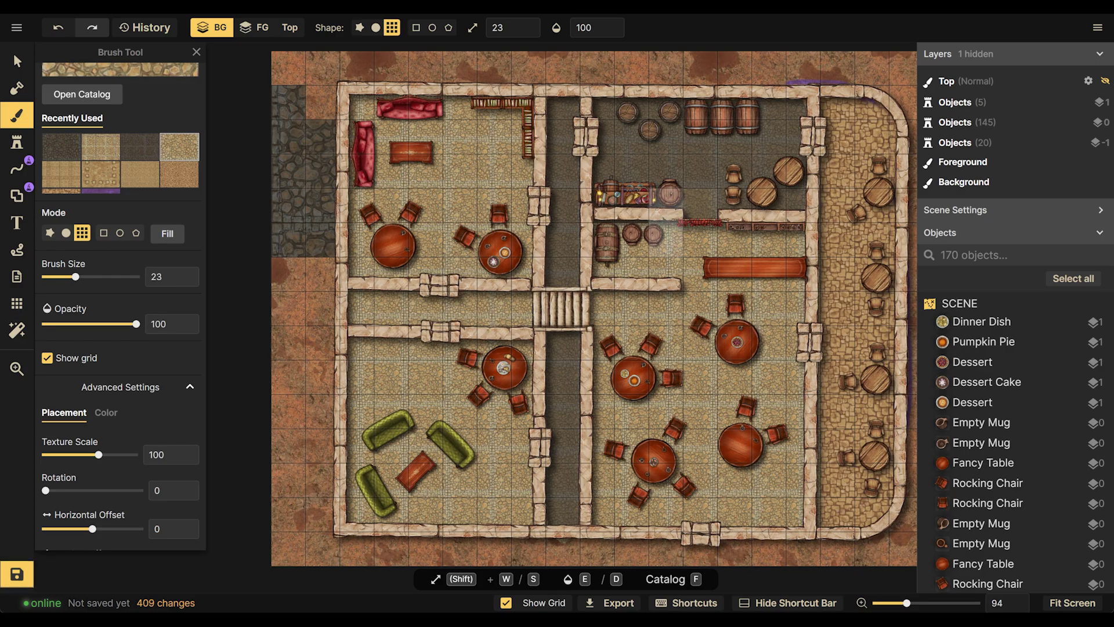
{"action": "scroll", "coordinate": [666, 237], "scroll_direction": "right", "scroll_amount": 5}
{"action": "scroll", "coordinate": [665, 236], "scroll_direction": "up", "scroll_amount": 4}
{"action": "left_click_drag", "start_coordinate": [551, 232], "coordinate": [412, 233]}
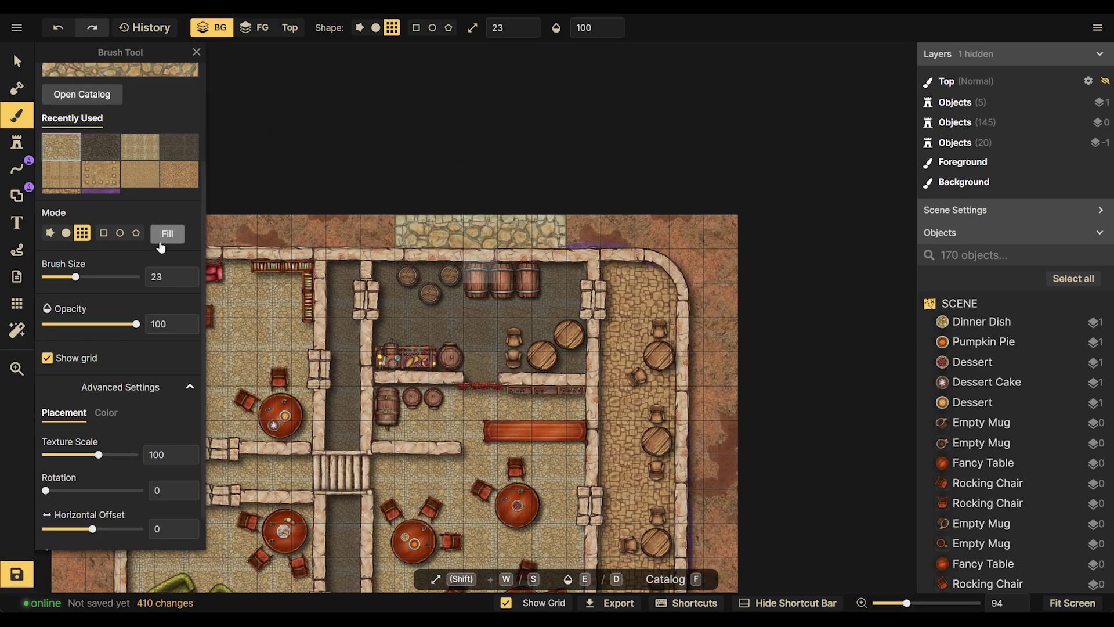
Try the olive-brown cobblestone from the catalog's Roads textures as the brush texture
{"action": "scroll", "coordinate": [121, 82], "scroll_direction": "up", "scroll_amount": 3}
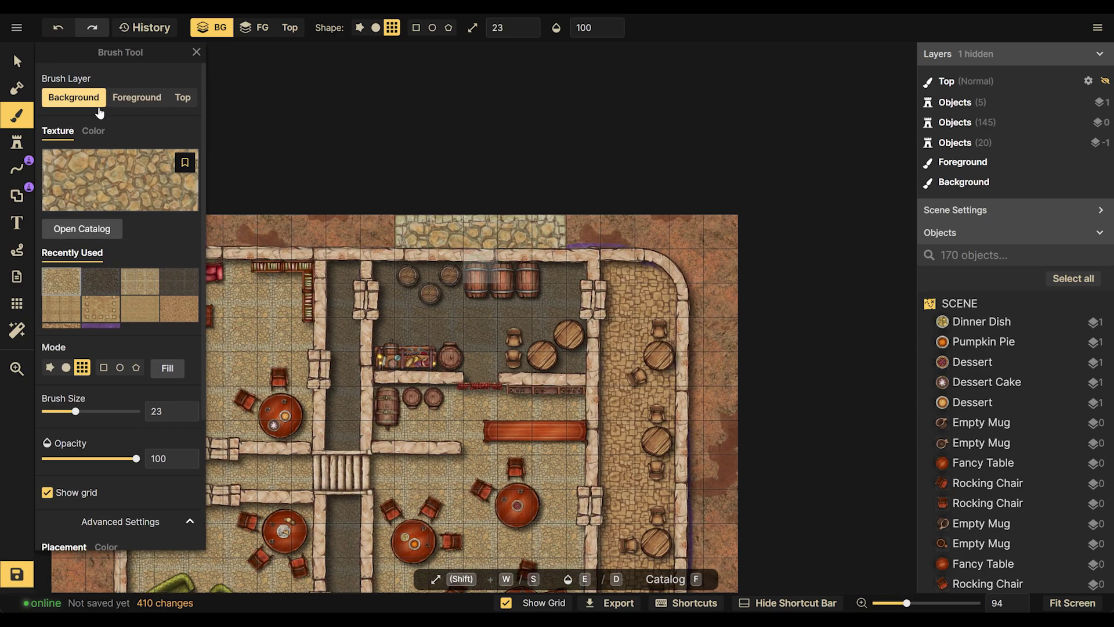
{"action": "left_click", "coordinate": [82, 226]}
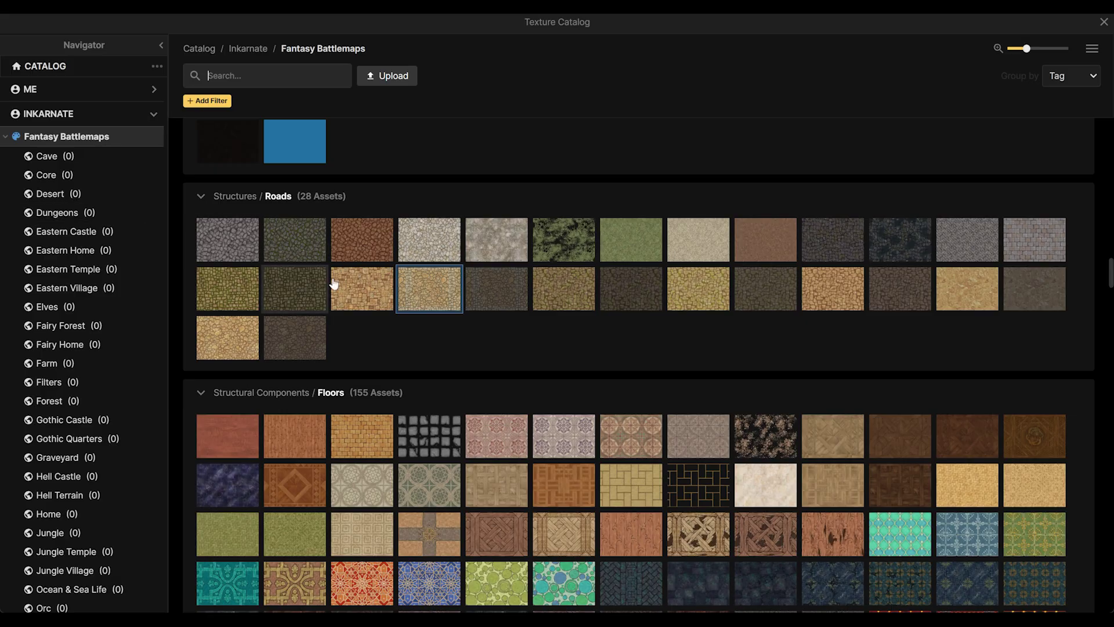
{"action": "left_click", "coordinate": [584, 303]}
{"action": "left_click", "coordinate": [154, 178]}
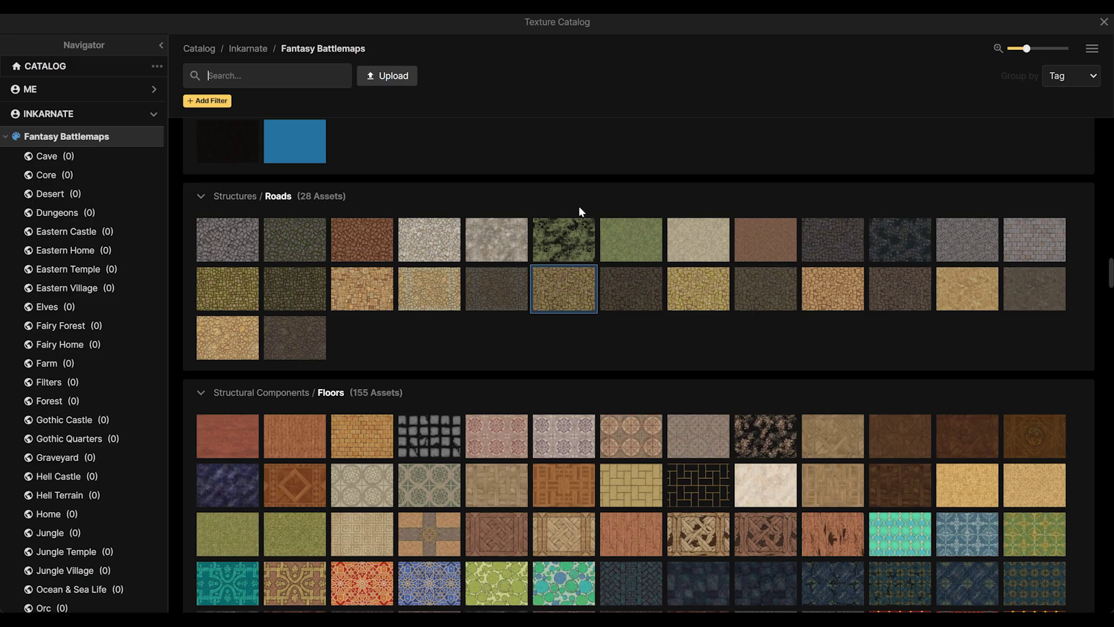
Browse the texture catalog down to the Stone category and choose the sandy-coloured stone texture
{"action": "scroll", "coordinate": [725, 403], "scroll_direction": "down", "scroll_amount": 3}
{"action": "scroll", "coordinate": [669, 400], "scroll_direction": "down", "scroll_amount": 2}
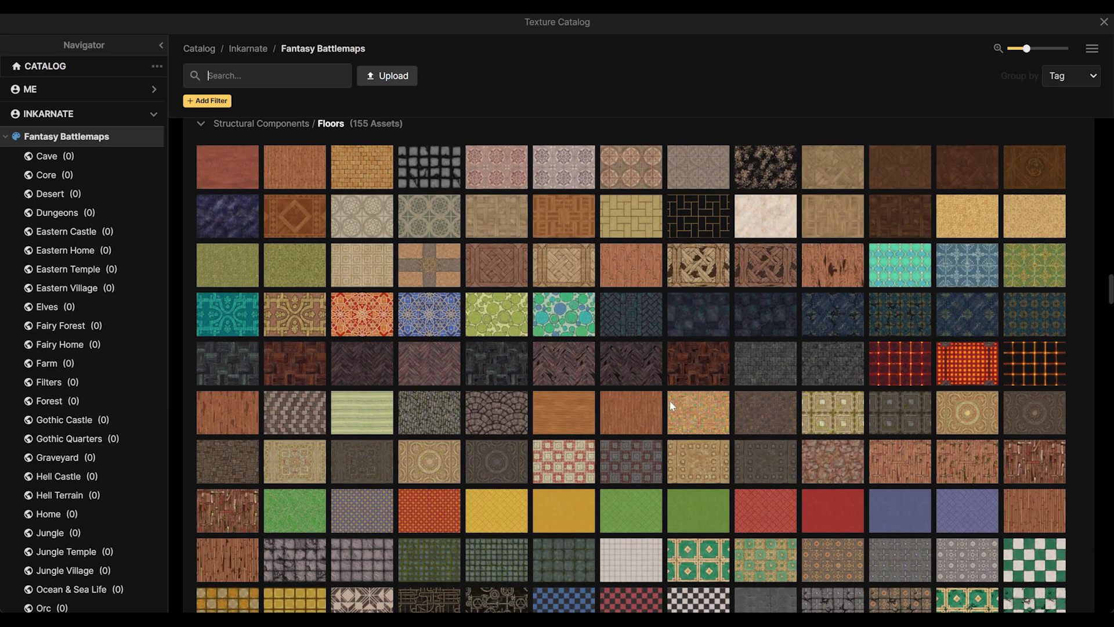
{"action": "scroll", "coordinate": [597, 219], "scroll_direction": "down", "scroll_amount": 3}
{"action": "scroll", "coordinate": [449, 222], "scroll_direction": "down", "scroll_amount": 10}
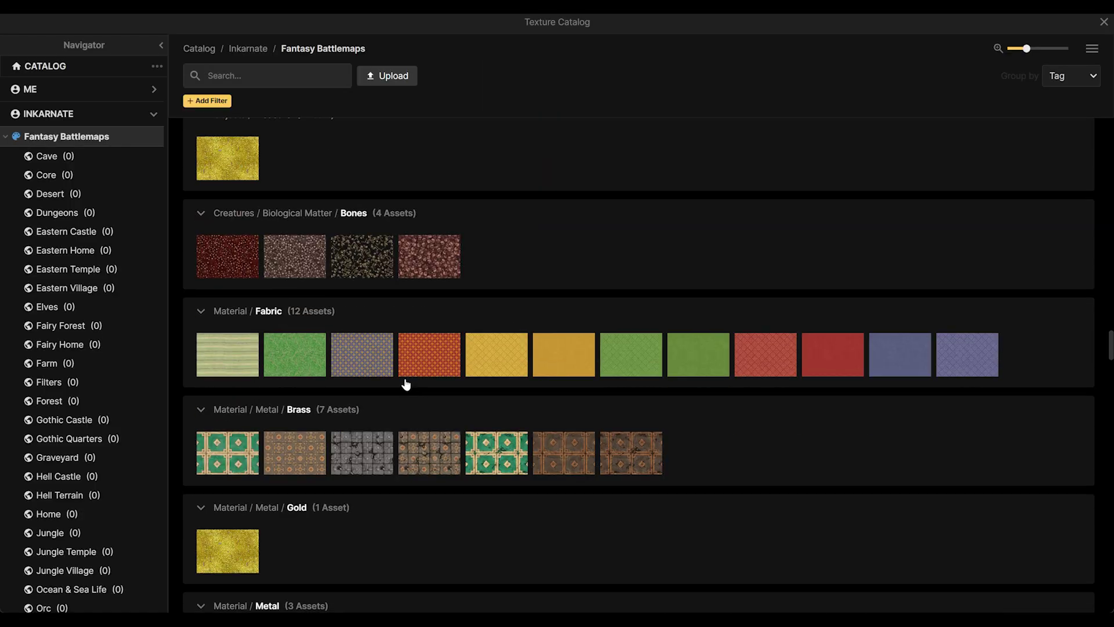
{"action": "scroll", "coordinate": [406, 377], "scroll_direction": "down", "scroll_amount": 8}
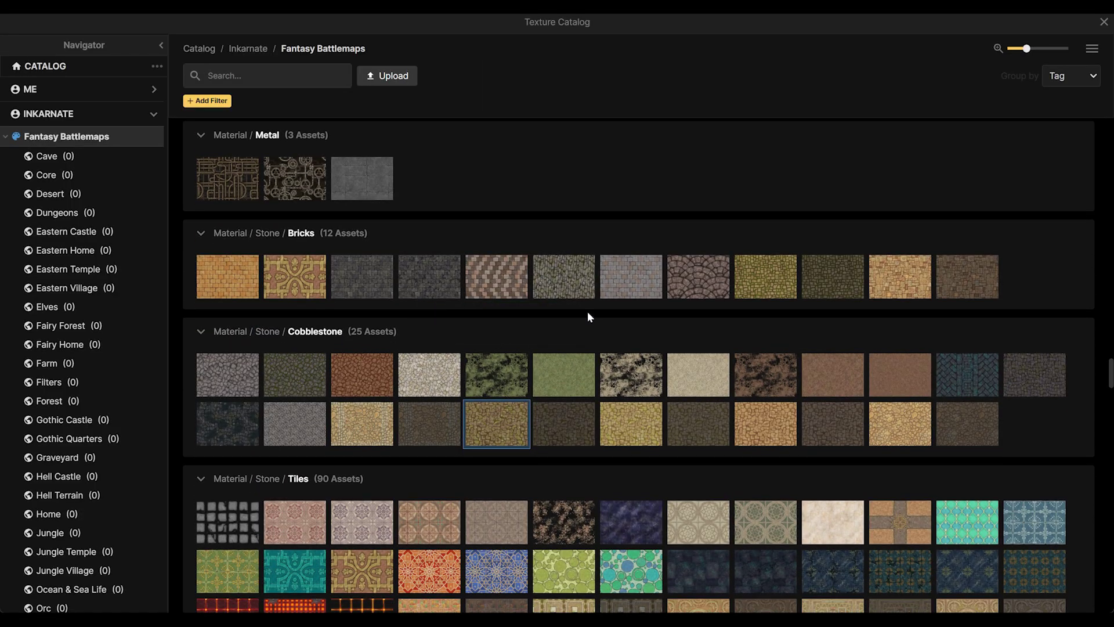
{"action": "scroll", "coordinate": [592, 323], "scroll_direction": "down", "scroll_amount": 3}
{"action": "scroll", "coordinate": [592, 322], "scroll_direction": "down", "scroll_amount": 4}
{"action": "scroll", "coordinate": [667, 325], "scroll_direction": "down", "scroll_amount": 5}
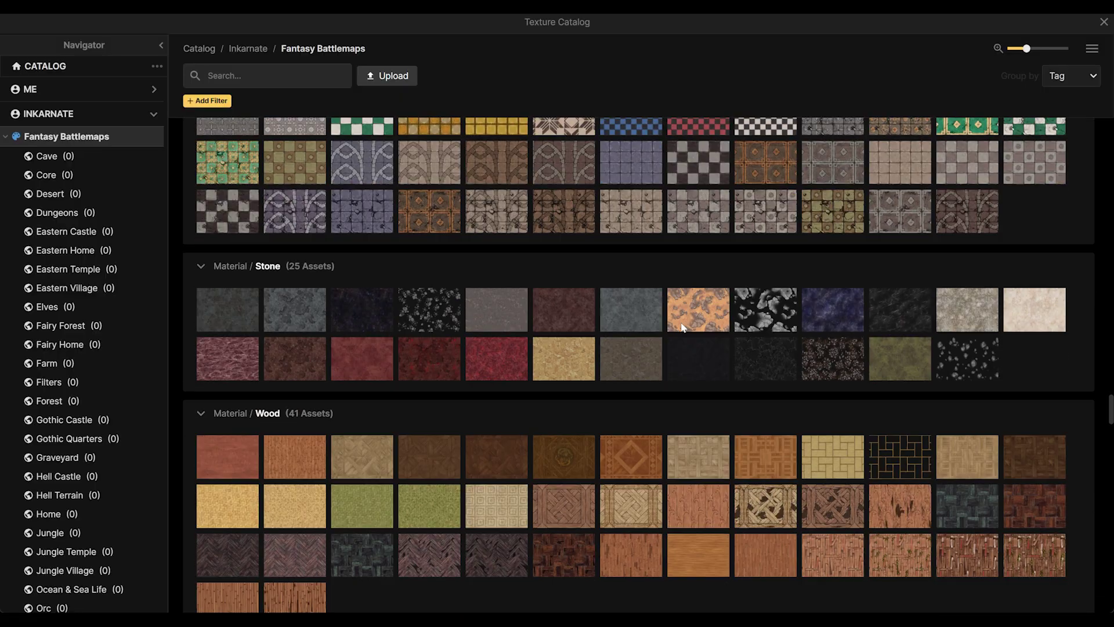
{"action": "left_click", "coordinate": [569, 153]}
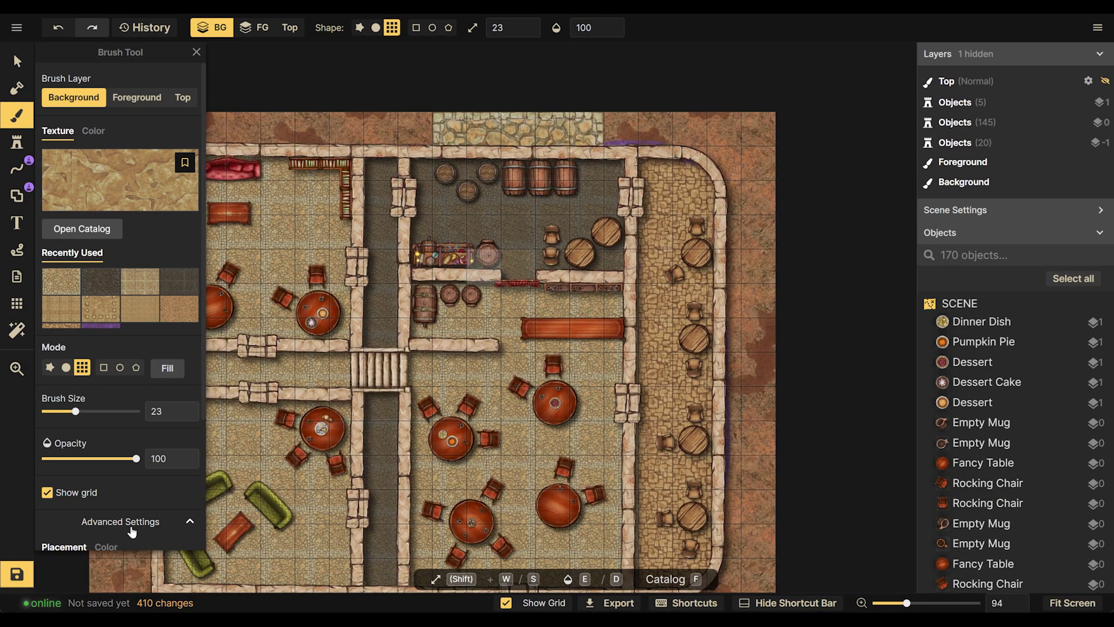
Set the sandy stone texture's scale to 18.05
{"action": "left_click", "coordinate": [130, 527]}
{"action": "left_click", "coordinate": [134, 521]}
{"action": "scroll", "coordinate": [196, 370], "scroll_direction": "down", "scroll_amount": 3}
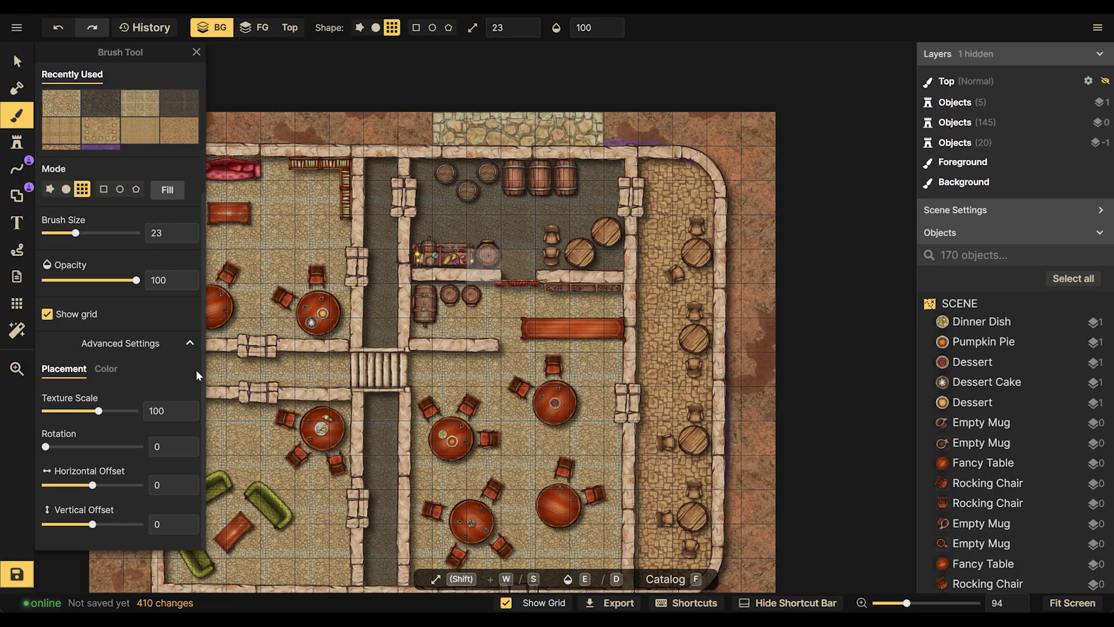
{"action": "left_click_drag", "start_coordinate": [124, 411], "coordinate": [67, 411]}
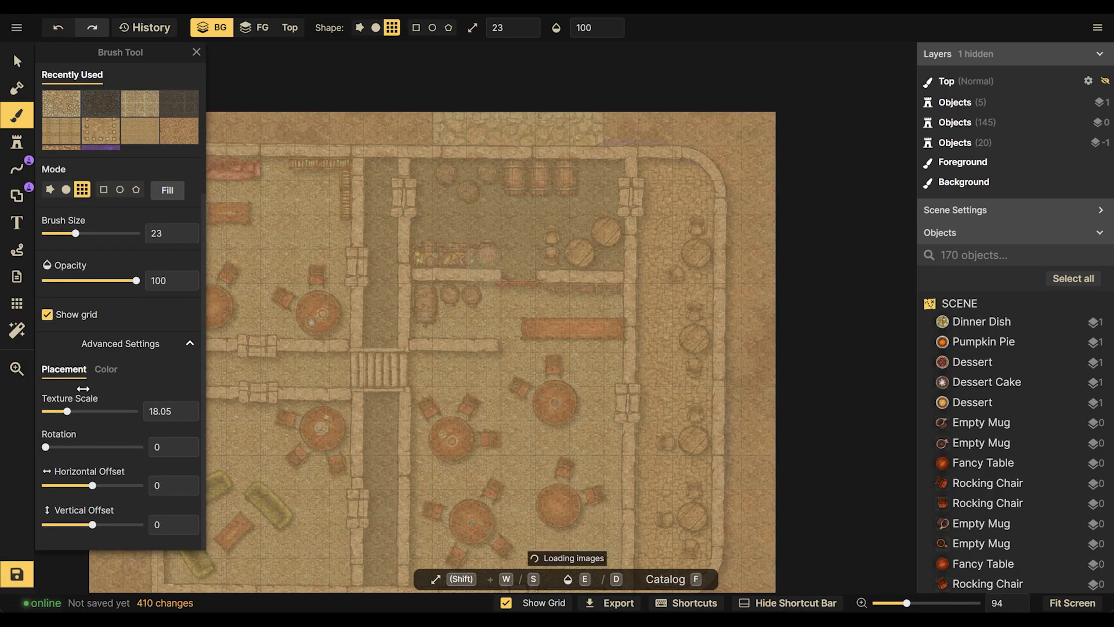
Paint the ground outside the tavern's east and south walls with the sandy stone texture
{"action": "mouse_move", "coordinate": [518, 128]}
{"action": "left_mouse_down"}
{"action": "mouse_move", "coordinate": [759, 129]}
{"action": "mouse_move", "coordinate": [759, 543]}
{"action": "left_mouse_up"}
{"action": "scroll", "coordinate": [759, 542], "scroll_direction": "down", "scroll_amount": 6}
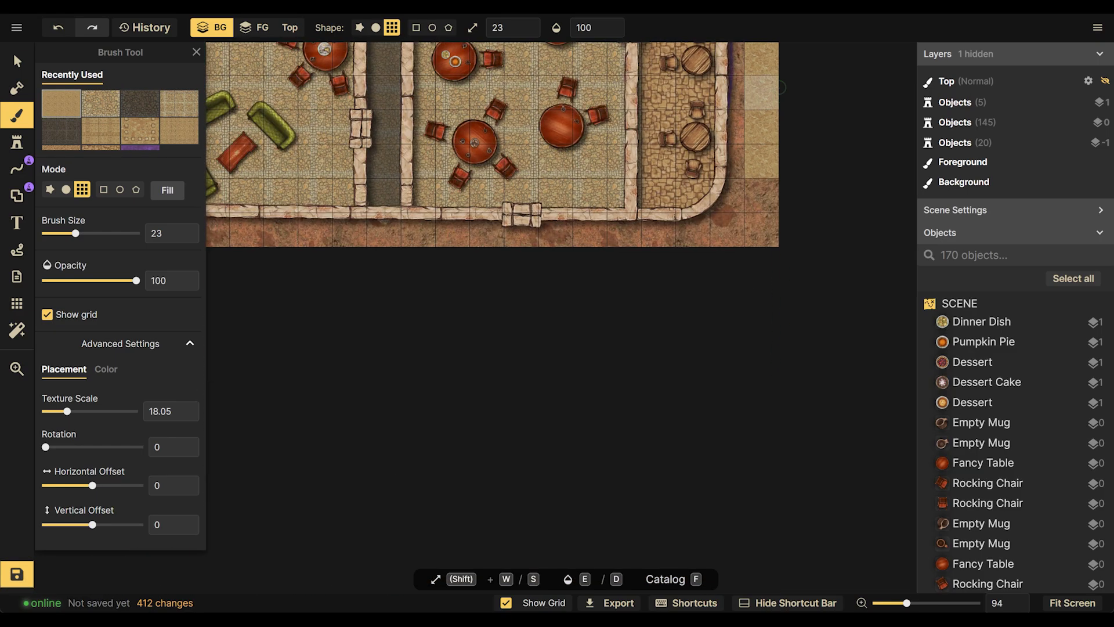
{"action": "mouse_move", "coordinate": [759, 174]}
{"action": "left_mouse_down"}
{"action": "mouse_move", "coordinate": [750, 236]}
{"action": "mouse_move", "coordinate": [686, 218]}
{"action": "mouse_move", "coordinate": [383, 211]}
{"action": "mouse_move", "coordinate": [273, 207]}
{"action": "left_mouse_up"}
Paint the ground outside the tavern's west and north walls with the sandy stone texture
{"action": "scroll", "coordinate": [273, 207], "scroll_direction": "left", "scroll_amount": 7}
{"action": "scroll", "coordinate": [272, 207], "scroll_direction": "up", "scroll_amount": 1}
{"action": "mouse_move", "coordinate": [812, 287]}
{"action": "left_mouse_down"}
{"action": "mouse_move", "coordinate": [537, 290]}
{"action": "mouse_move", "coordinate": [557, 203]}
{"action": "mouse_move", "coordinate": [557, 69]}
{"action": "left_mouse_up"}
{"action": "scroll", "coordinate": [558, 70], "scroll_direction": "up", "scroll_amount": 5}
{"action": "mouse_move", "coordinate": [572, 464]}
{"action": "left_mouse_down"}
{"action": "mouse_move", "coordinate": [588, 350]}
{"action": "mouse_move", "coordinate": [554, 316]}
{"action": "mouse_move", "coordinate": [554, 247]}
{"action": "mouse_move", "coordinate": [588, 109]}
{"action": "mouse_move", "coordinate": [554, 178]}
{"action": "mouse_move", "coordinate": [553, 213]}
{"action": "mouse_move", "coordinate": [587, 109]}
{"action": "mouse_move", "coordinate": [800, 109]}
{"action": "left_mouse_up"}
{"action": "scroll", "coordinate": [801, 110], "scroll_direction": "right", "scroll_amount": 7}
{"action": "scroll", "coordinate": [801, 110], "scroll_direction": "down", "scroll_amount": 1}
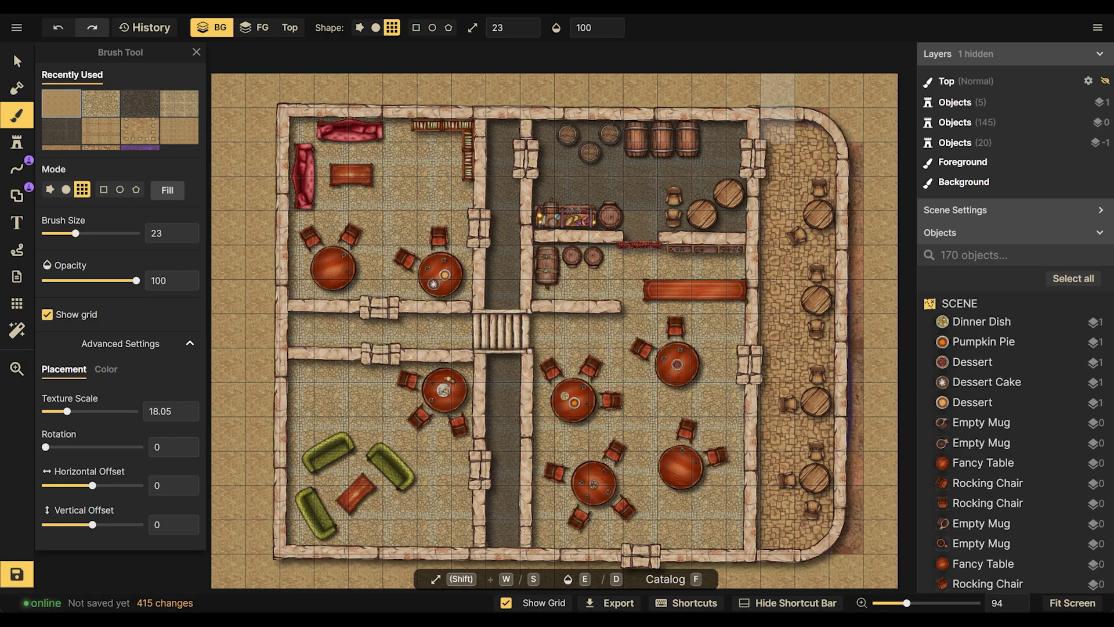
{"action": "scroll", "coordinate": [778, 108], "scroll_direction": "right", "scroll_amount": 7}
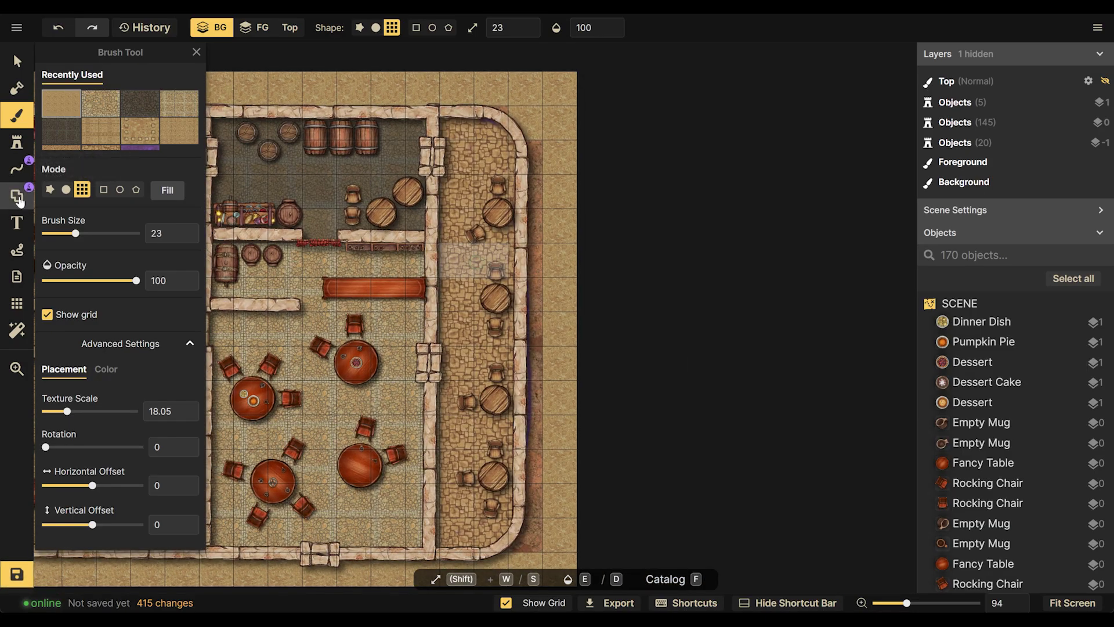
{"action": "left_click", "coordinate": [17, 142]}
{"action": "left_click", "coordinate": [16, 115]}
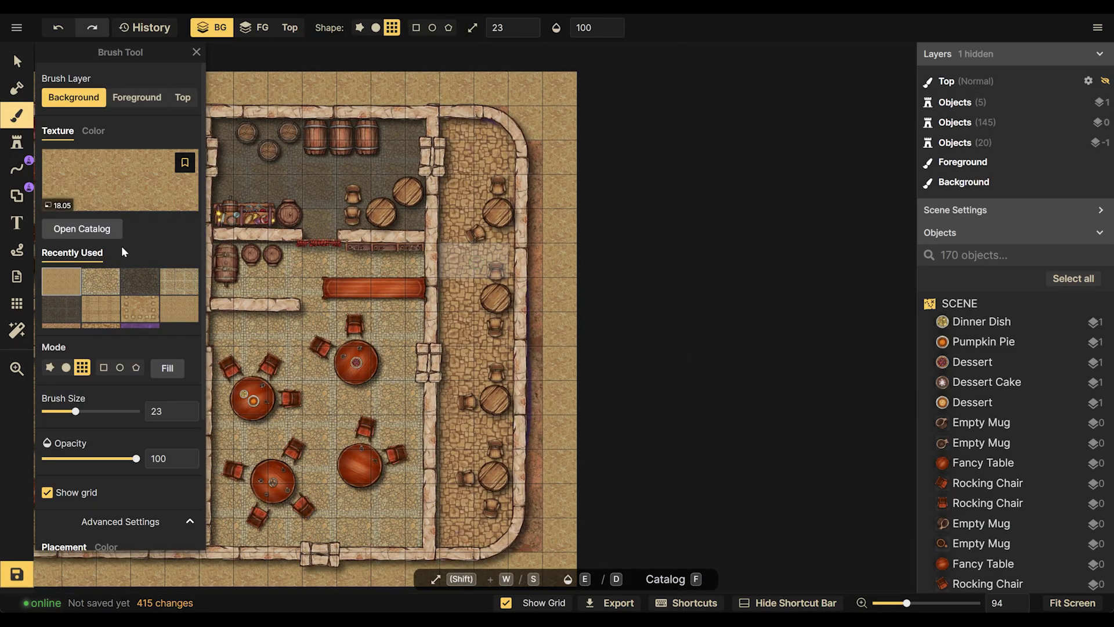
Cover the leftover patches outside the east wall and southeast corner with sandy stone, using the rough-edged brush
{"action": "left_click", "coordinate": [50, 368]}
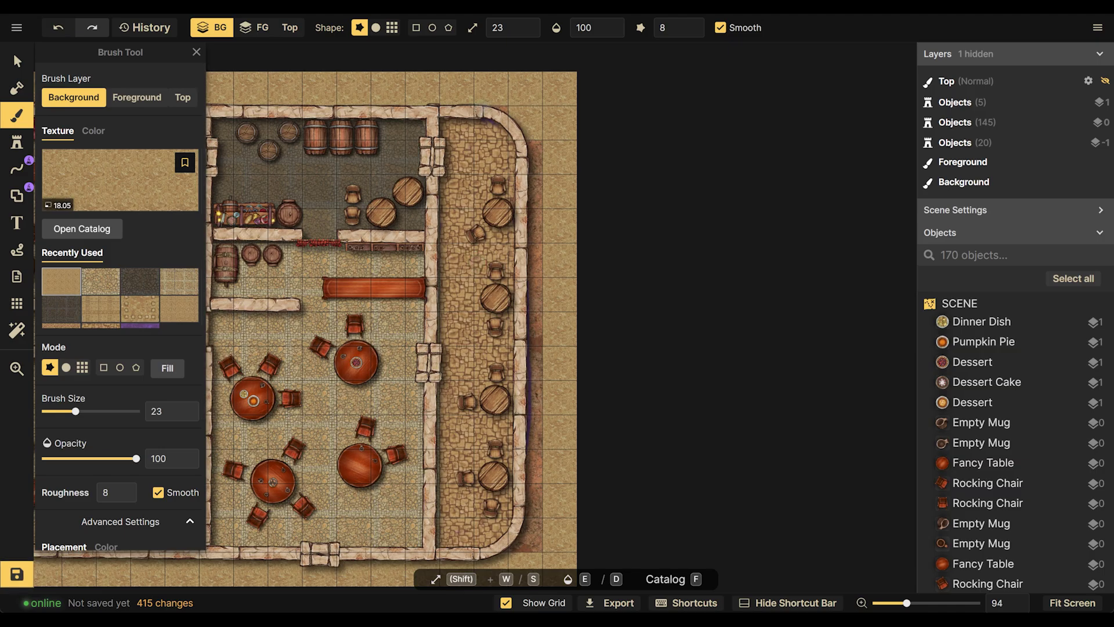
{"action": "mouse_move", "coordinate": [536, 142]}
{"action": "left_mouse_down"}
{"action": "mouse_move", "coordinate": [545, 201]}
{"action": "mouse_move", "coordinate": [542, 155]}
{"action": "mouse_move", "coordinate": [533, 264]}
{"action": "left_mouse_up"}
{"action": "mouse_move", "coordinate": [545, 226]}
{"action": "left_mouse_down"}
{"action": "mouse_move", "coordinate": [525, 303]}
{"action": "mouse_move", "coordinate": [535, 349]}
{"action": "mouse_move", "coordinate": [547, 251]}
{"action": "mouse_move", "coordinate": [538, 417]}
{"action": "mouse_move", "coordinate": [529, 347]}
{"action": "mouse_move", "coordinate": [537, 516]}
{"action": "left_mouse_up"}
{"action": "scroll", "coordinate": [588, 140], "scroll_direction": "down", "scroll_amount": 5}
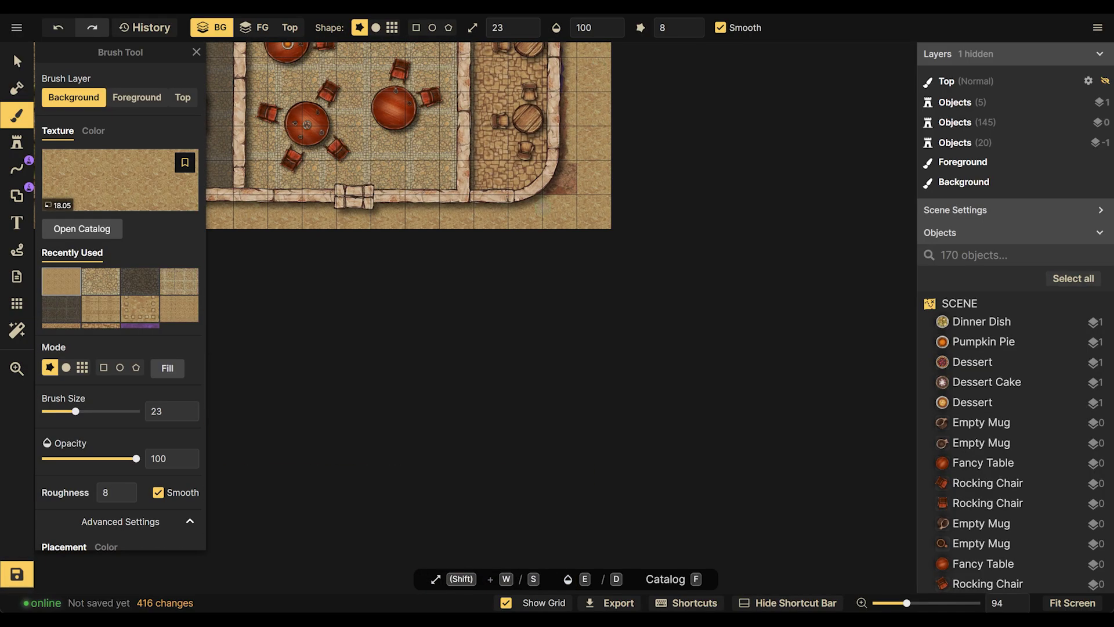
{"action": "mouse_move", "coordinate": [564, 174]}
{"action": "left_mouse_down"}
{"action": "mouse_move", "coordinate": [551, 182]}
{"action": "mouse_move", "coordinate": [566, 165]}
{"action": "mouse_move", "coordinate": [571, 180]}
{"action": "left_mouse_up"}
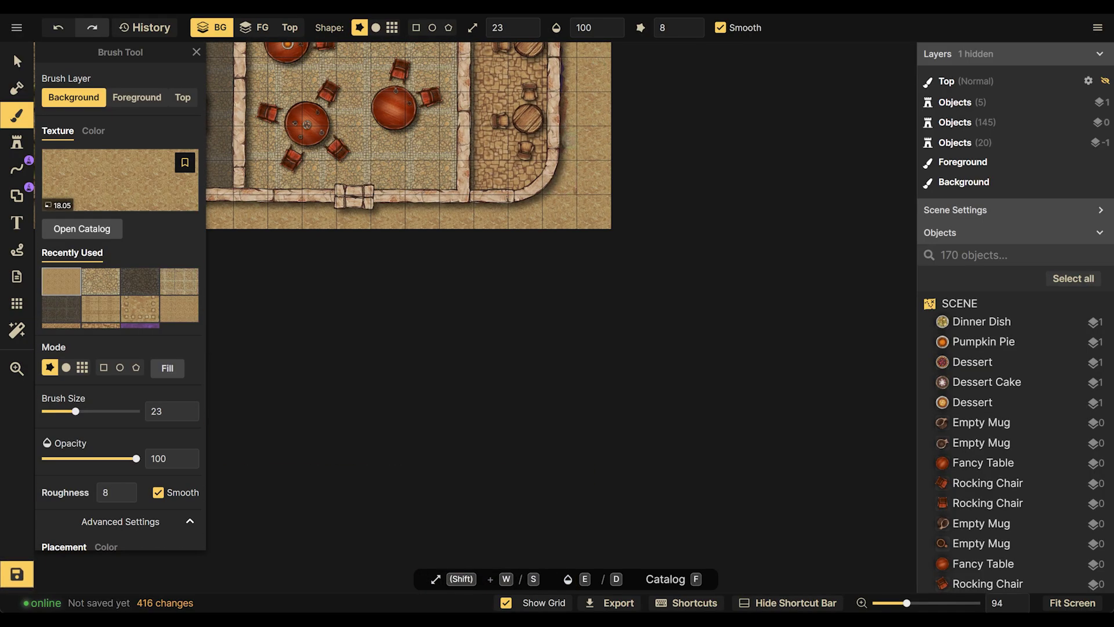
{"action": "scroll", "coordinate": [556, 259], "scroll_direction": "up", "scroll_amount": 3}
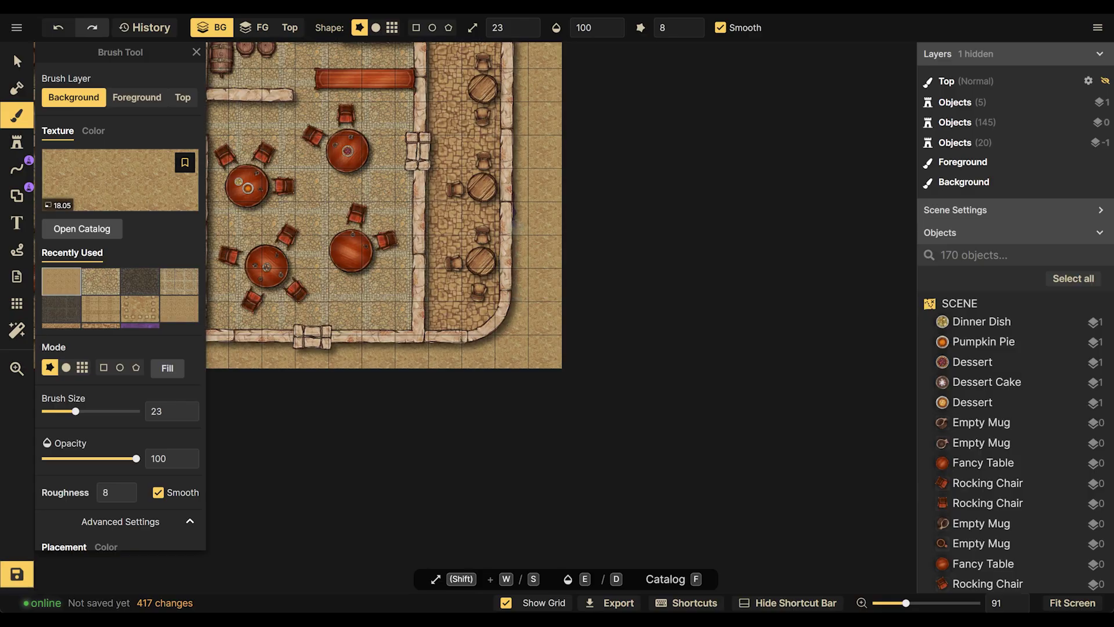
{"action": "scroll", "coordinate": [249, 302], "scroll_direction": "down", "scroll_amount": 1}
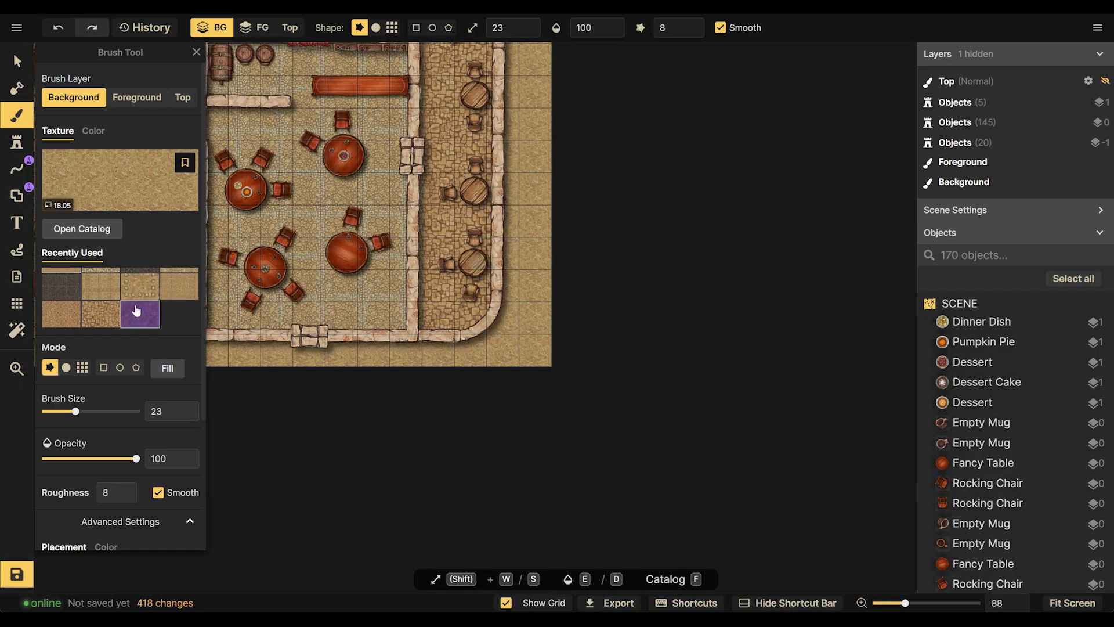
Set the sandy stone brush's saturation to 53 and its opacity to 58
{"action": "scroll", "coordinate": [99, 367], "scroll_direction": "down", "scroll_amount": 3}
{"action": "left_click", "coordinate": [102, 370]}
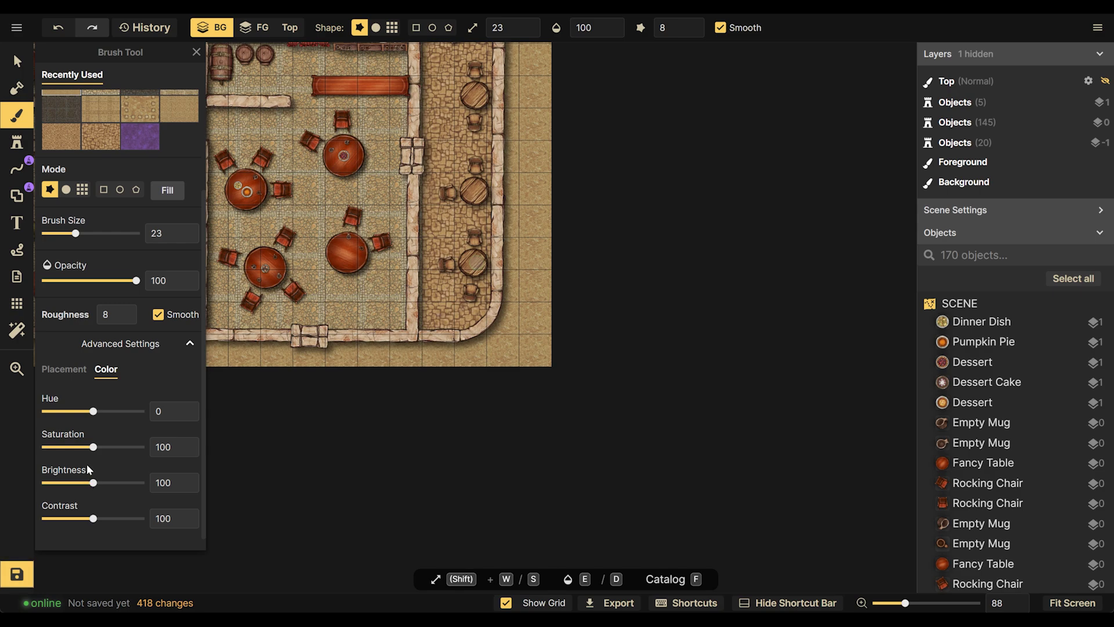
{"action": "mouse_move", "coordinate": [93, 447]}
{"action": "left_mouse_down"}
{"action": "mouse_move", "coordinate": [72, 448]}
{"action": "mouse_move", "coordinate": [80, 445]}
{"action": "left_mouse_up"}
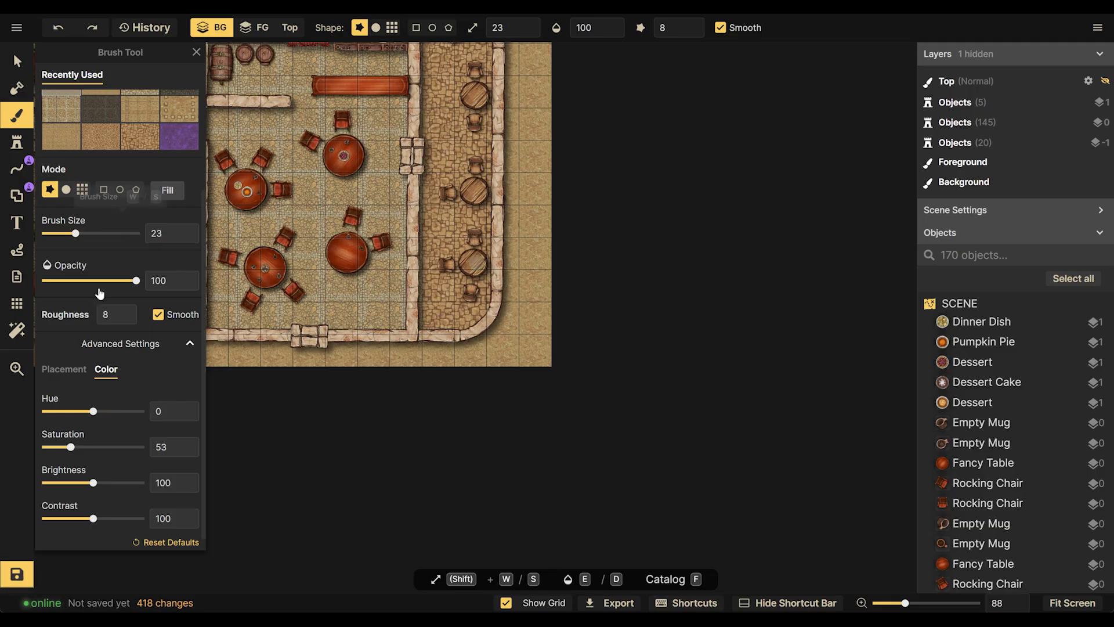
{"action": "left_click_drag", "start_coordinate": [136, 280], "coordinate": [98, 281]}
{"action": "key", "text": "ctrl+z"}
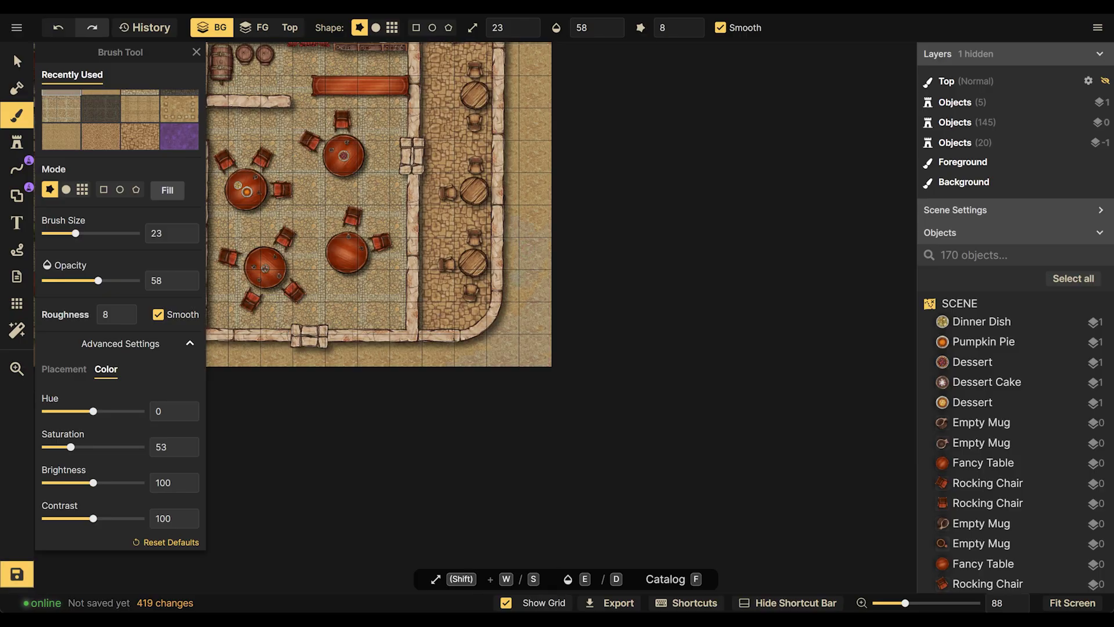
Paint desaturated sandy patches over the ground on all sides of the tavern to vary its colour
{"action": "scroll", "coordinate": [556, 124], "scroll_direction": "up", "scroll_amount": 5}
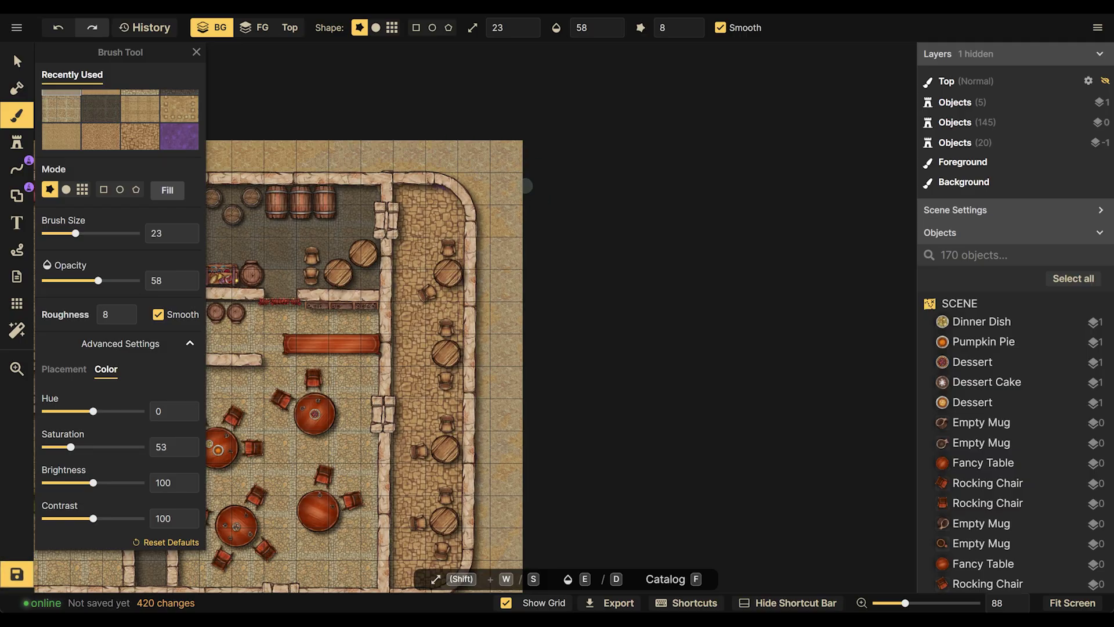
{"action": "scroll", "coordinate": [603, 241], "scroll_direction": "left", "scroll_amount": 5}
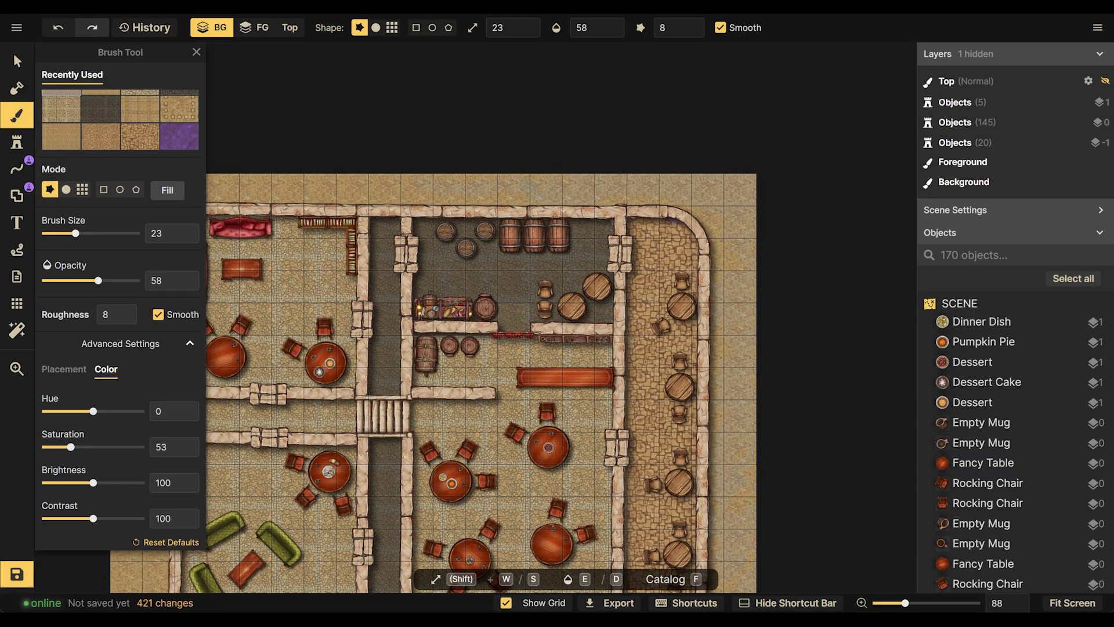
{"action": "scroll", "coordinate": [391, 165], "scroll_direction": "left", "scroll_amount": 5}
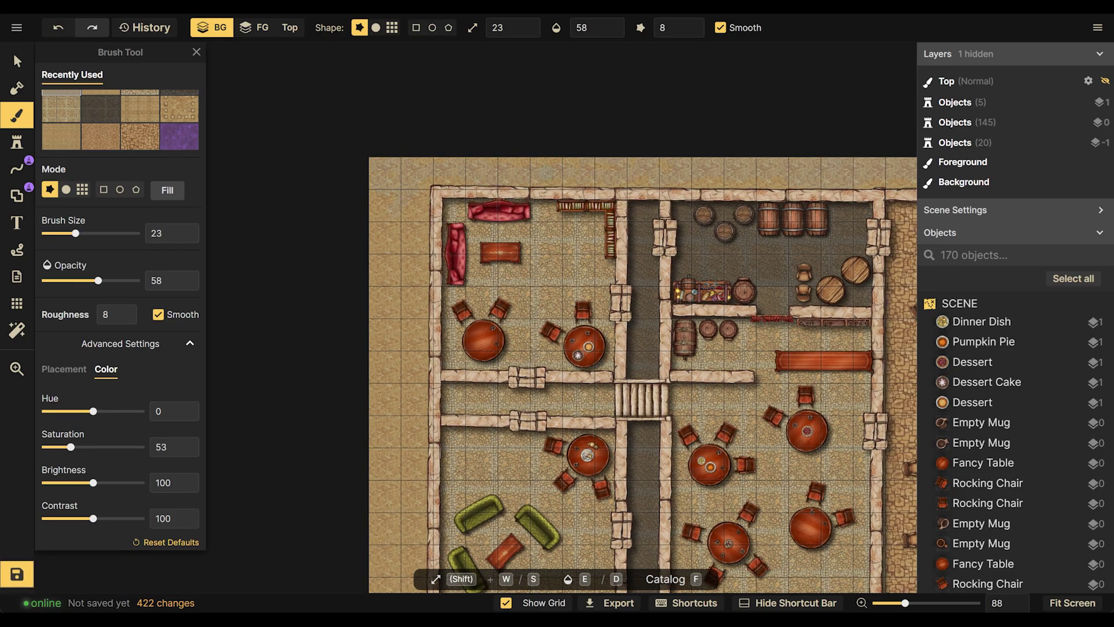
{"action": "key", "text": "ctrl+z"}
{"action": "key", "text": "ctrl+shift+z"}
{"action": "scroll", "coordinate": [627, 317], "scroll_direction": "down", "scroll_amount": 5}
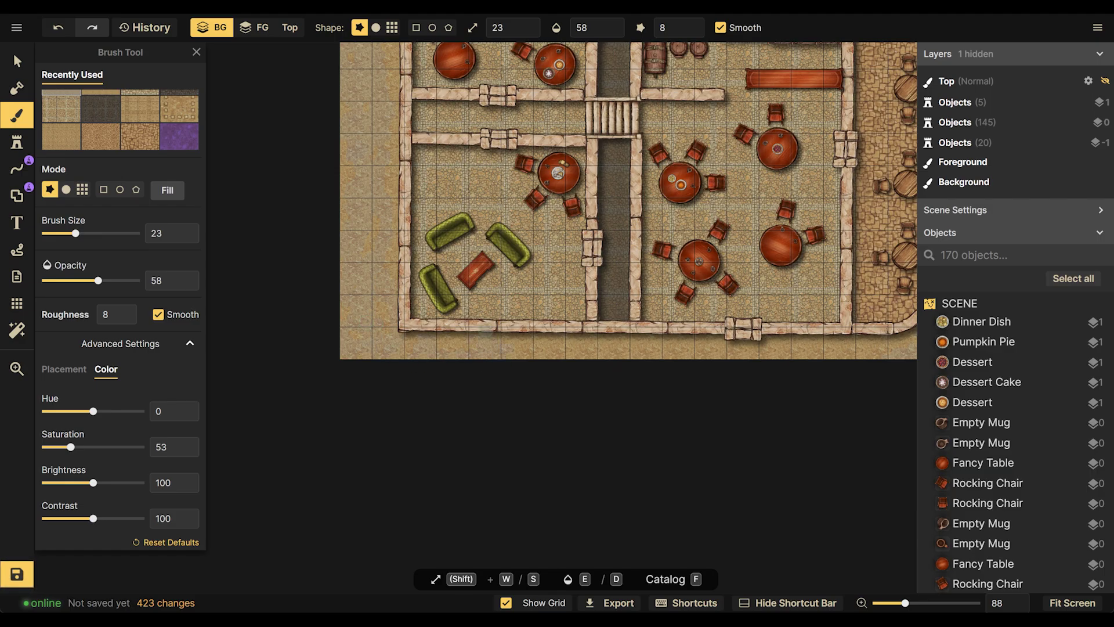
{"action": "left_click_drag", "start_coordinate": [727, 381], "coordinate": [421, 376]}
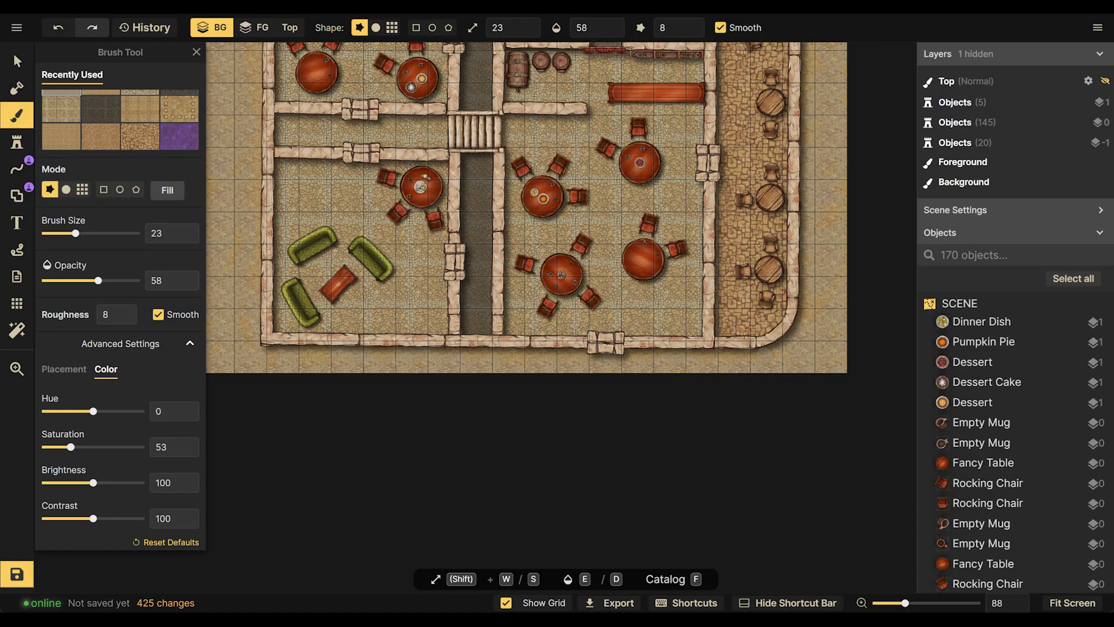
Paint brown cobblestone outside the tavern's northwest corner with the grid brush at 17 opacity and 100 saturation
{"action": "scroll", "coordinate": [464, 290], "scroll_direction": "up", "scroll_amount": 5}
{"action": "scroll", "coordinate": [464, 290], "scroll_direction": "down", "scroll_amount": 1}
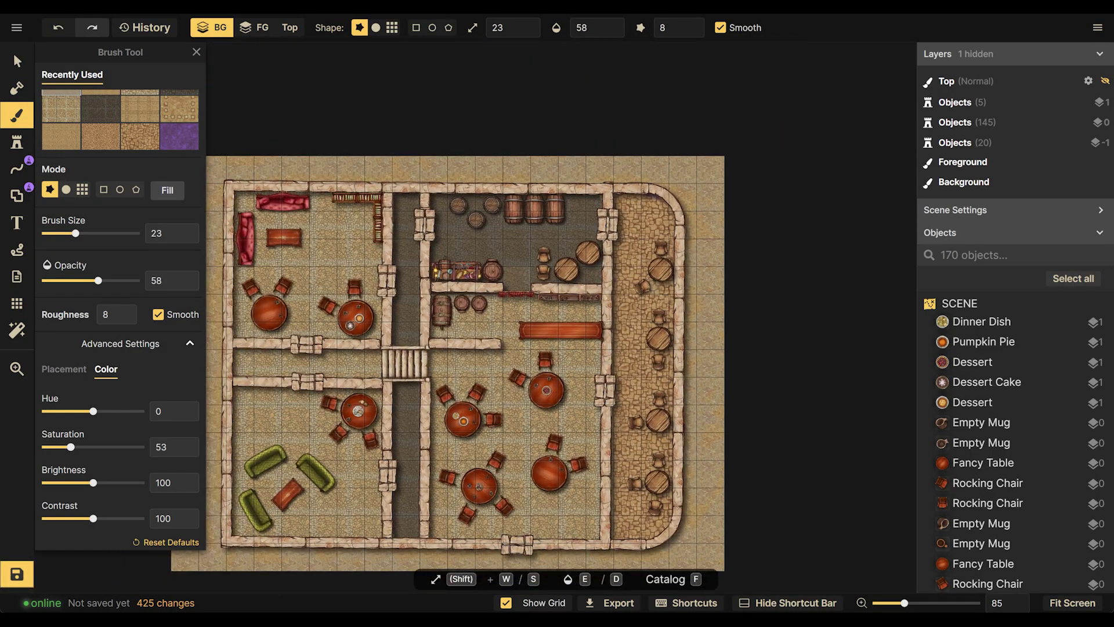
{"action": "scroll", "coordinate": [488, 299], "scroll_direction": "up", "scroll_amount": 3}
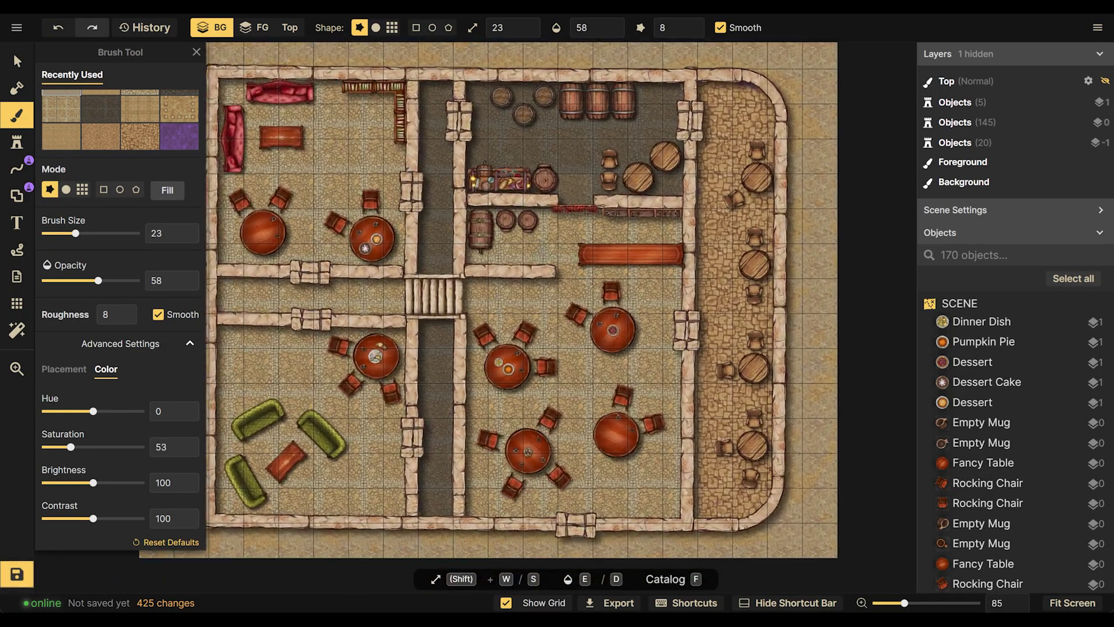
{"action": "scroll", "coordinate": [603, 290], "scroll_direction": "down", "scroll_amount": 2}
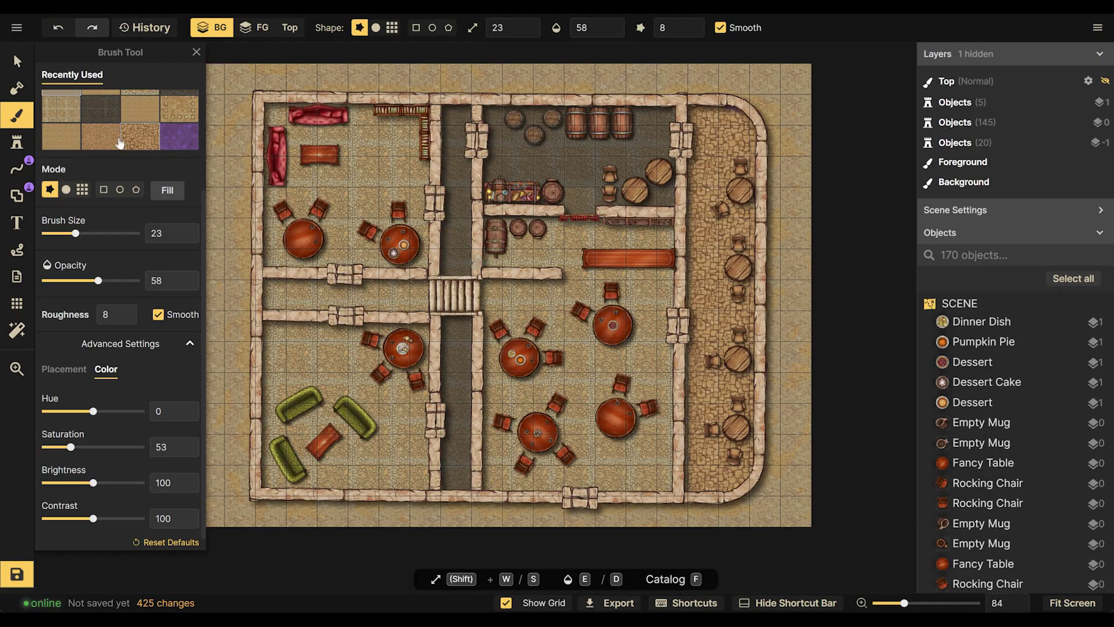
{"action": "left_click", "coordinate": [93, 446]}
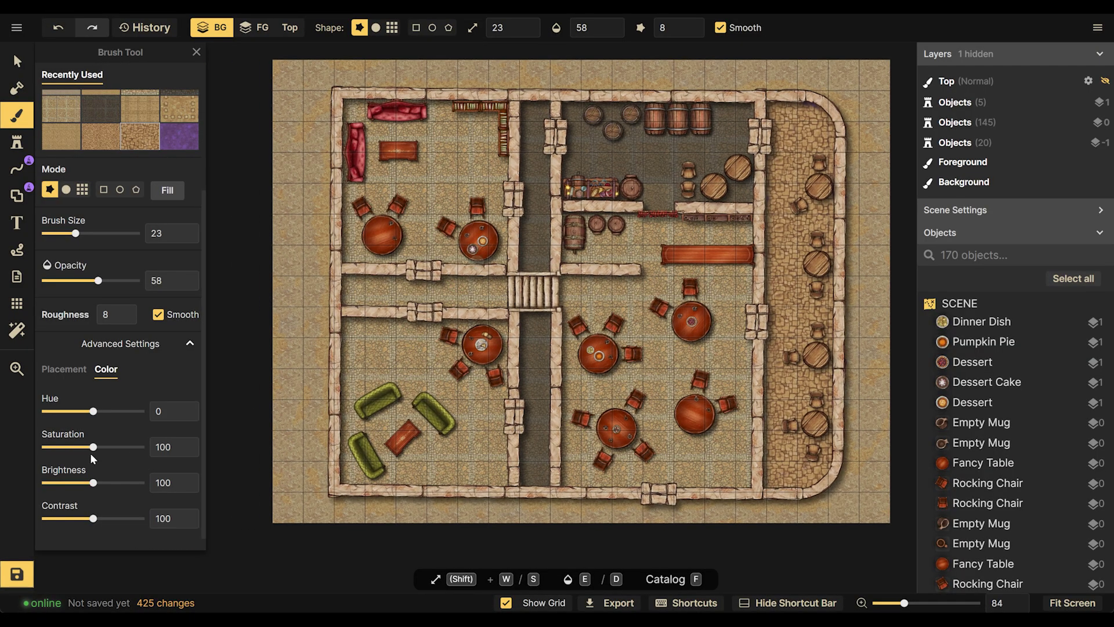
{"action": "left_click_drag", "start_coordinate": [98, 280], "coordinate": [61, 280]}
{"action": "left_click", "coordinate": [87, 188]}
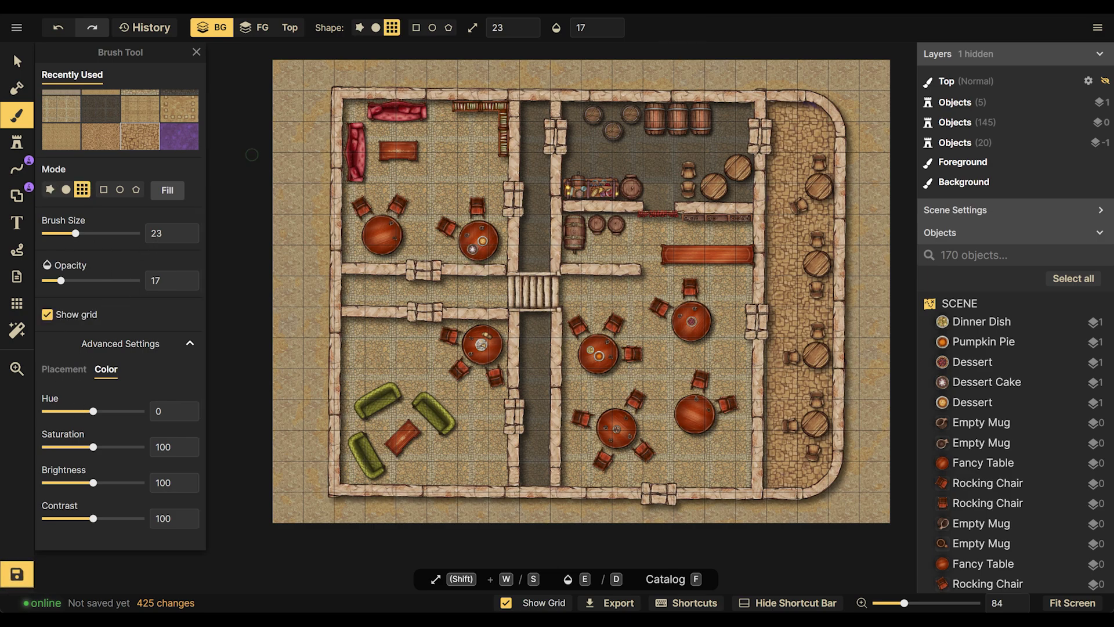
{"action": "mouse_move", "coordinate": [303, 90]}
{"action": "left_mouse_down"}
{"action": "mouse_move", "coordinate": [306, 59]}
{"action": "mouse_move", "coordinate": [412, 74]}
{"action": "left_mouse_up"}
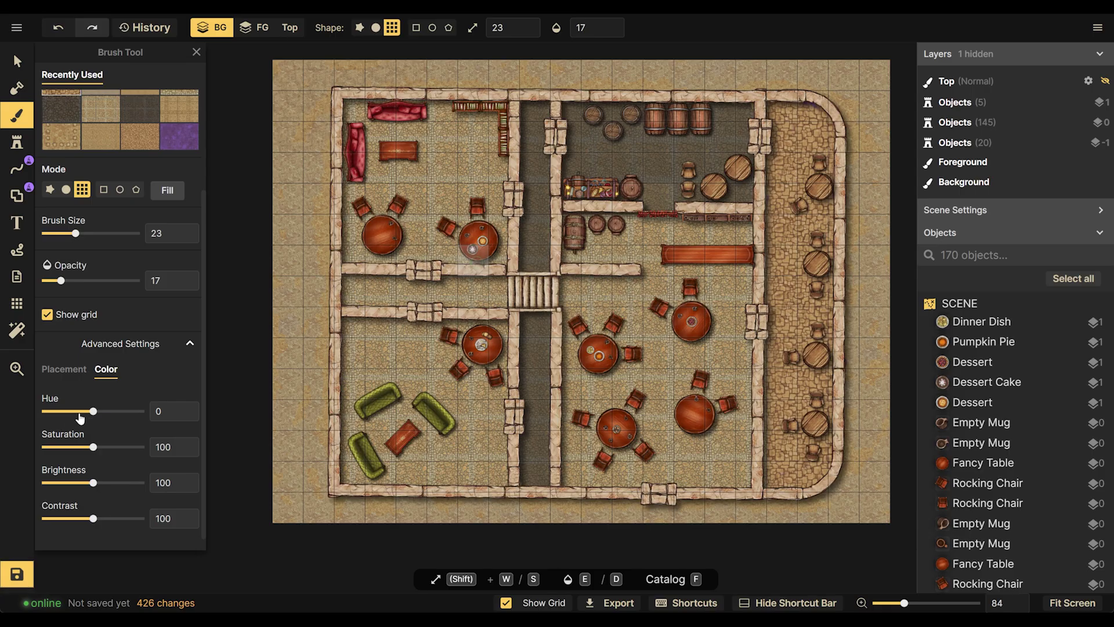
Paint the ground around the tavern with the cobblestone texture at scale 35.84 and 24 opacity
{"action": "left_click", "coordinate": [69, 370]}
{"action": "left_click_drag", "start_coordinate": [98, 411], "coordinate": [75, 418]}
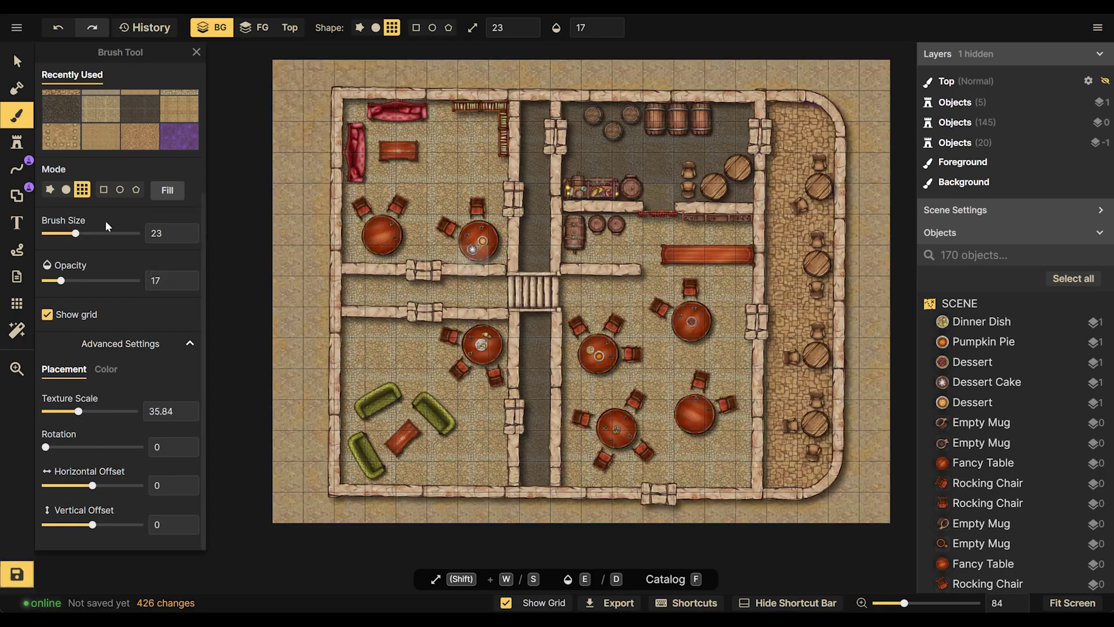
{"action": "left_click_drag", "start_coordinate": [65, 281], "coordinate": [71, 281]}
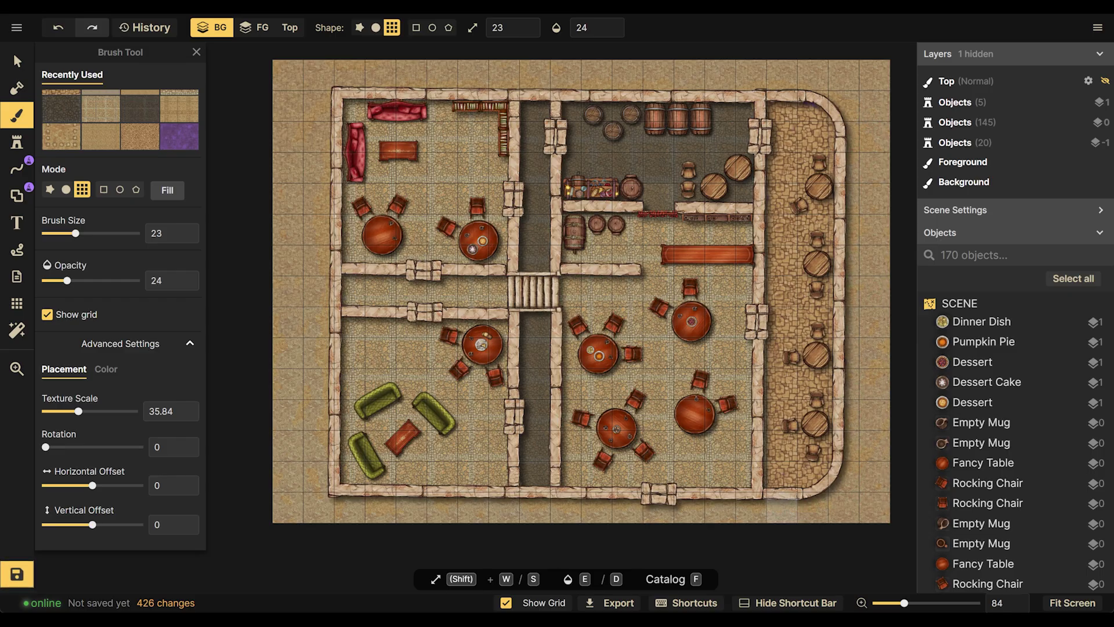
{"action": "mouse_move", "coordinate": [627, 507]}
{"action": "left_mouse_down"}
{"action": "mouse_move", "coordinate": [350, 507]}
{"action": "mouse_move", "coordinate": [290, 446]}
{"action": "mouse_move", "coordinate": [290, 260]}
{"action": "left_mouse_up"}
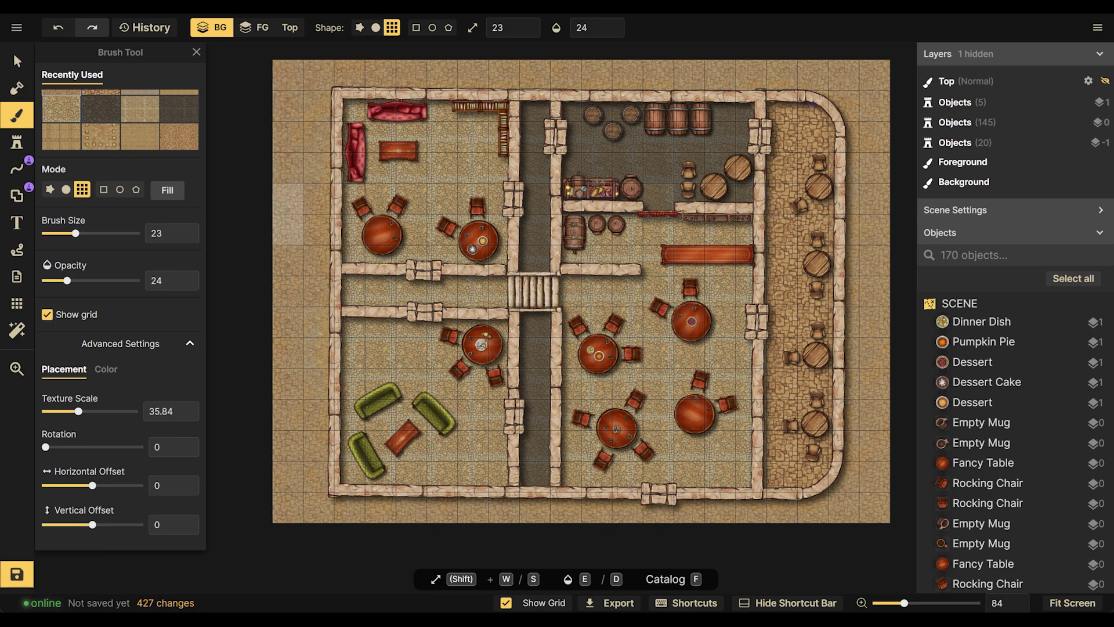
{"action": "left_click", "coordinate": [396, 198]}
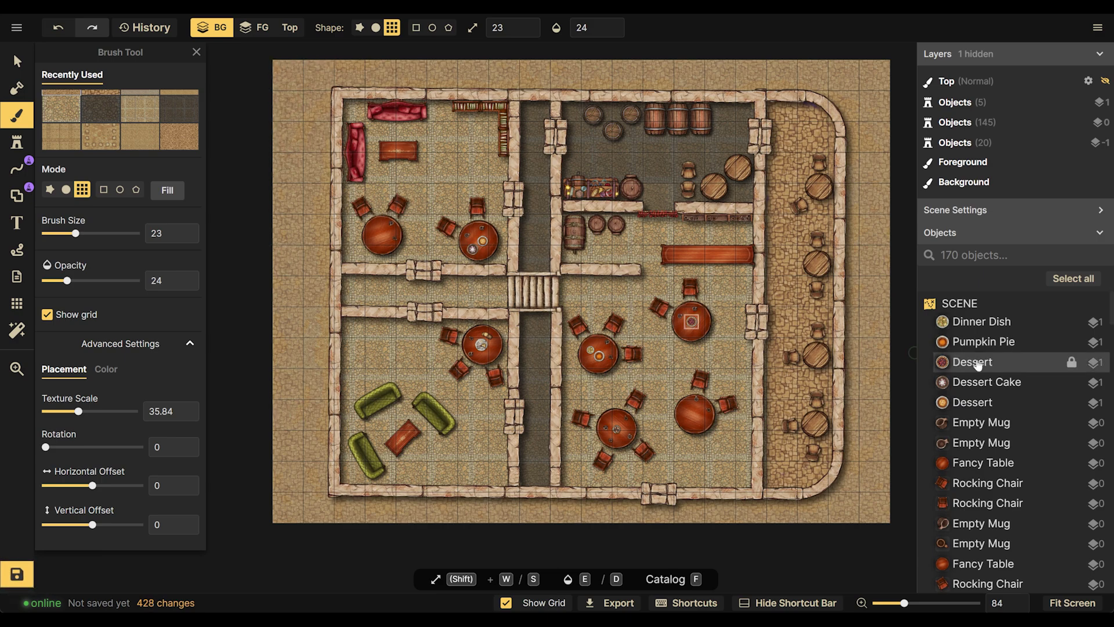
Hide the map's grid
{"action": "scroll", "coordinate": [944, 361], "scroll_direction": "down", "scroll_amount": 3}
{"action": "scroll", "coordinate": [667, 203], "scroll_direction": "down", "scroll_amount": 2}
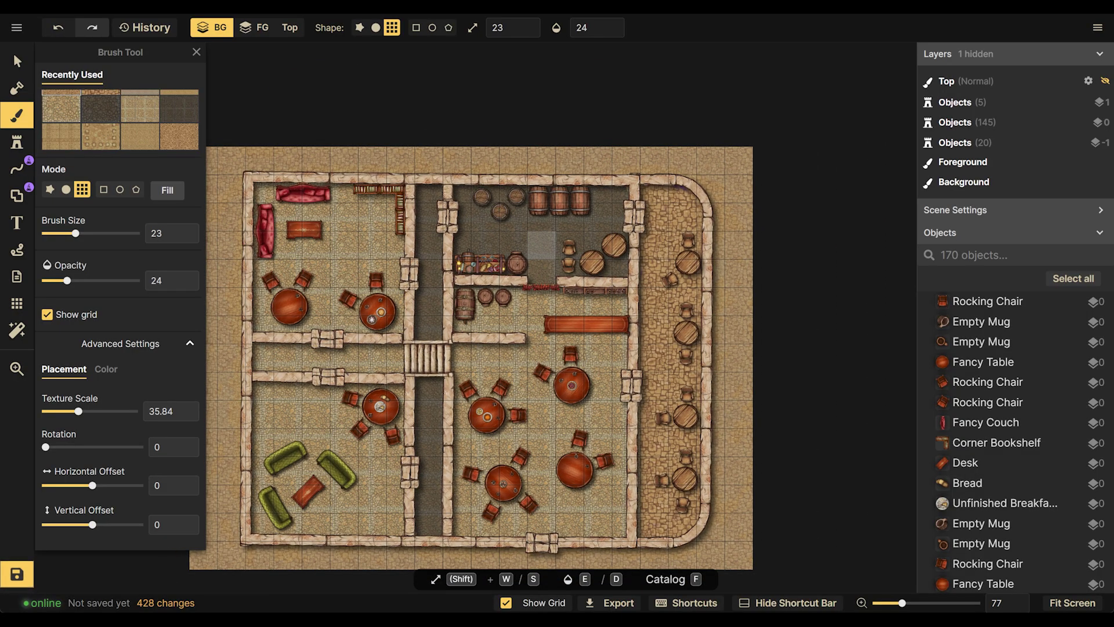
{"action": "scroll", "coordinate": [541, 245], "scroll_direction": "up", "scroll_amount": 4}
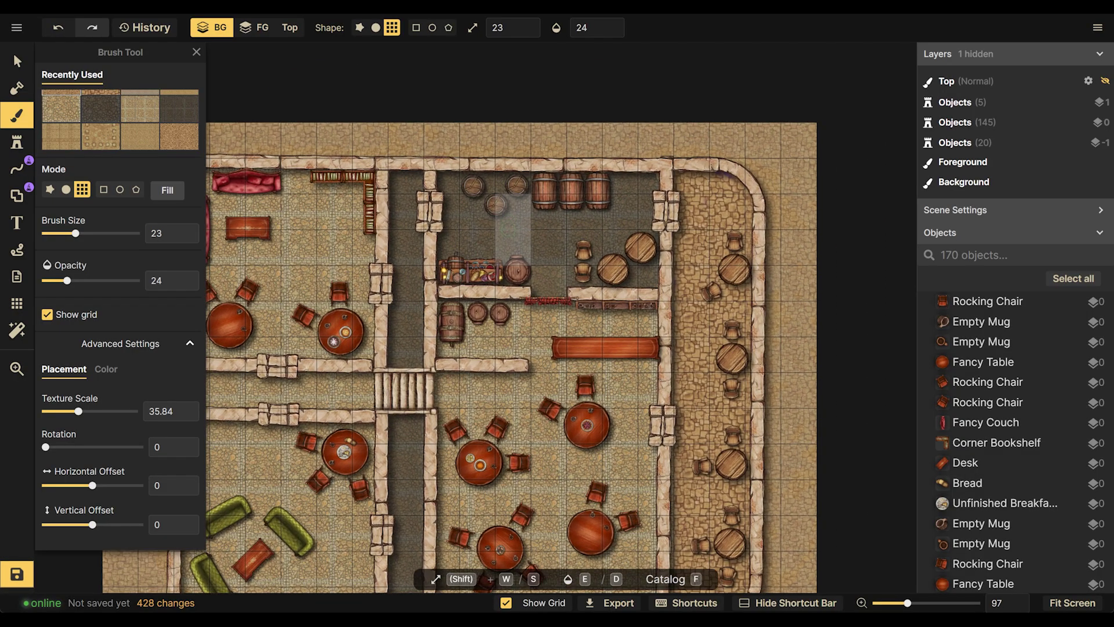
{"action": "scroll", "coordinate": [478, 250], "scroll_direction": "down", "scroll_amount": 1}
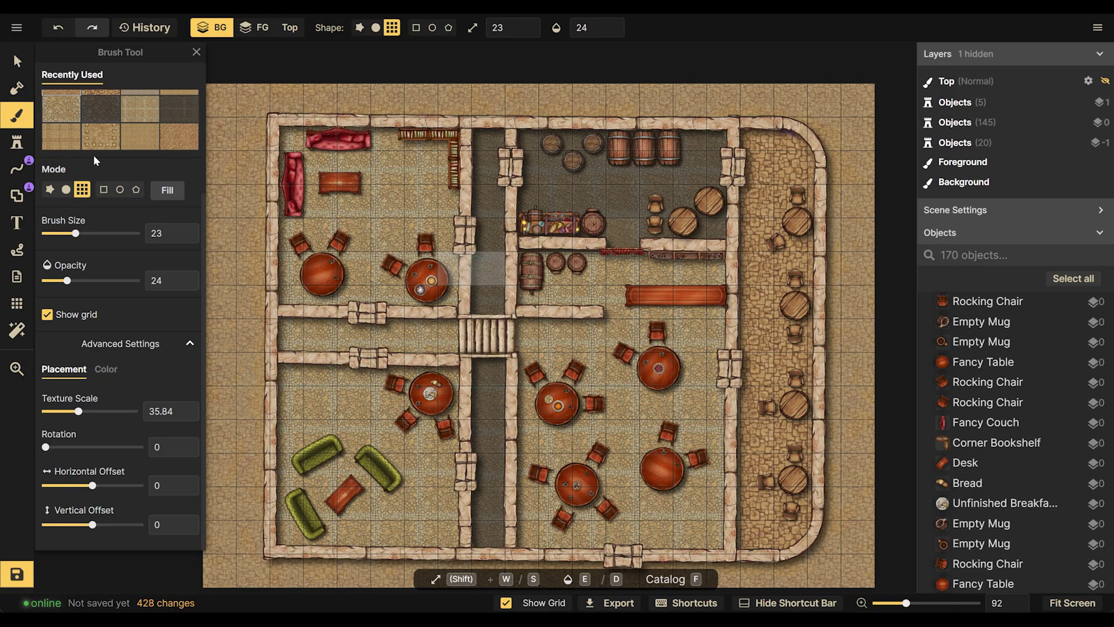
{"action": "left_click", "coordinate": [16, 304]}
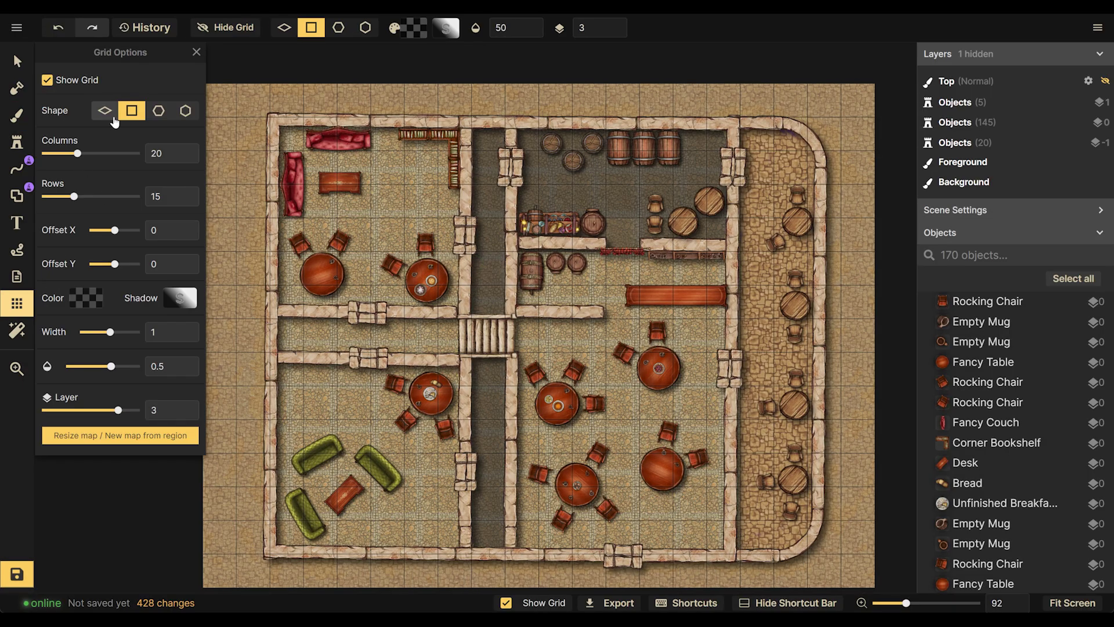
{"action": "left_click", "coordinate": [64, 82]}
Examine the tavern map's floors, furniture and surrounding ground without the grid, both close up and as a whole
{"action": "scroll", "coordinate": [611, 370], "scroll_direction": "down", "scroll_amount": 2}
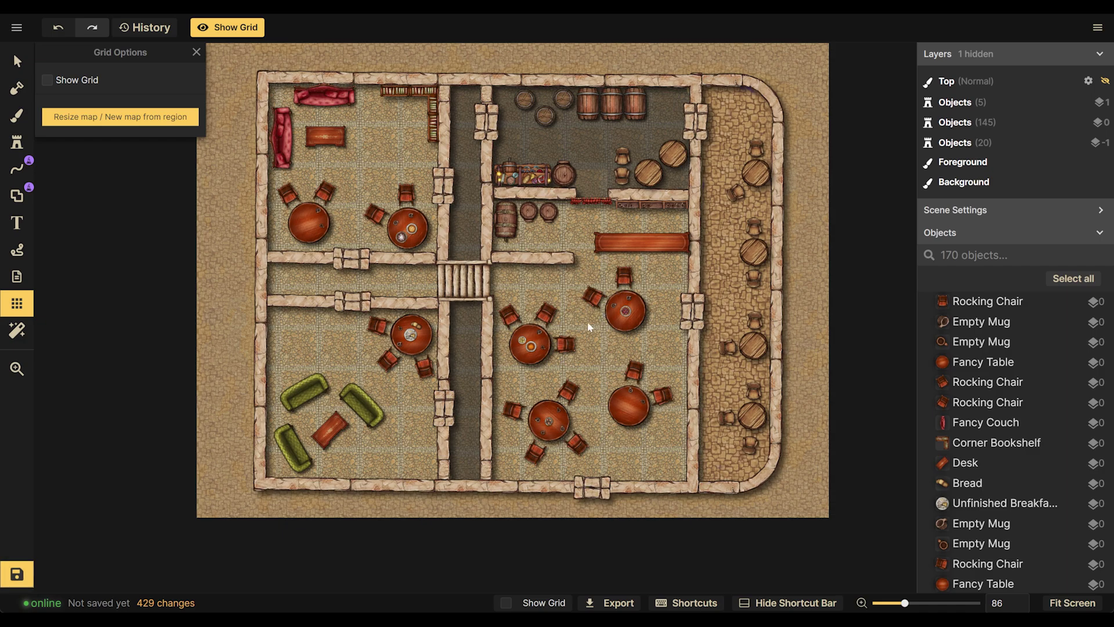
{"action": "scroll", "coordinate": [588, 322], "scroll_direction": "up", "scroll_amount": 4}
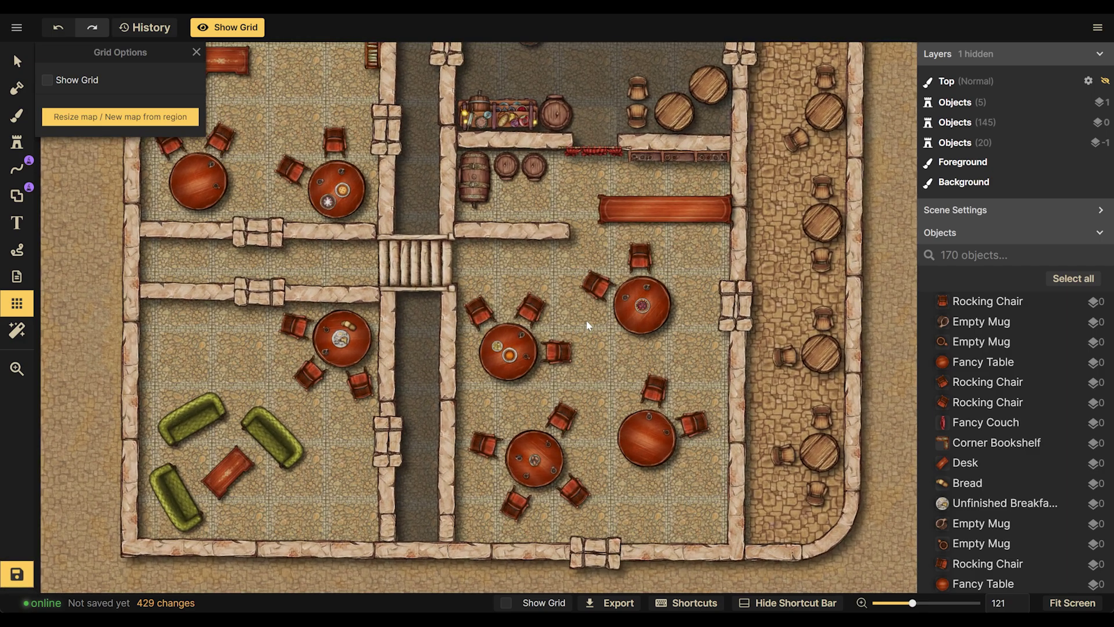
{"action": "scroll", "coordinate": [587, 322], "scroll_direction": "up", "scroll_amount": 4}
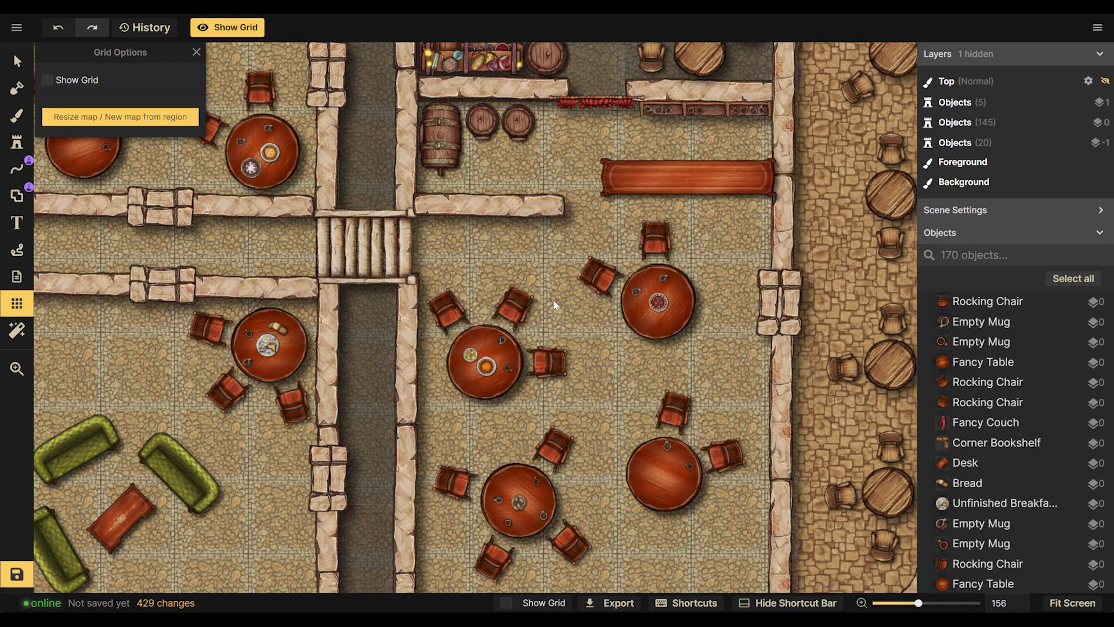
{"action": "scroll", "coordinate": [552, 299], "scroll_direction": "down", "scroll_amount": 4}
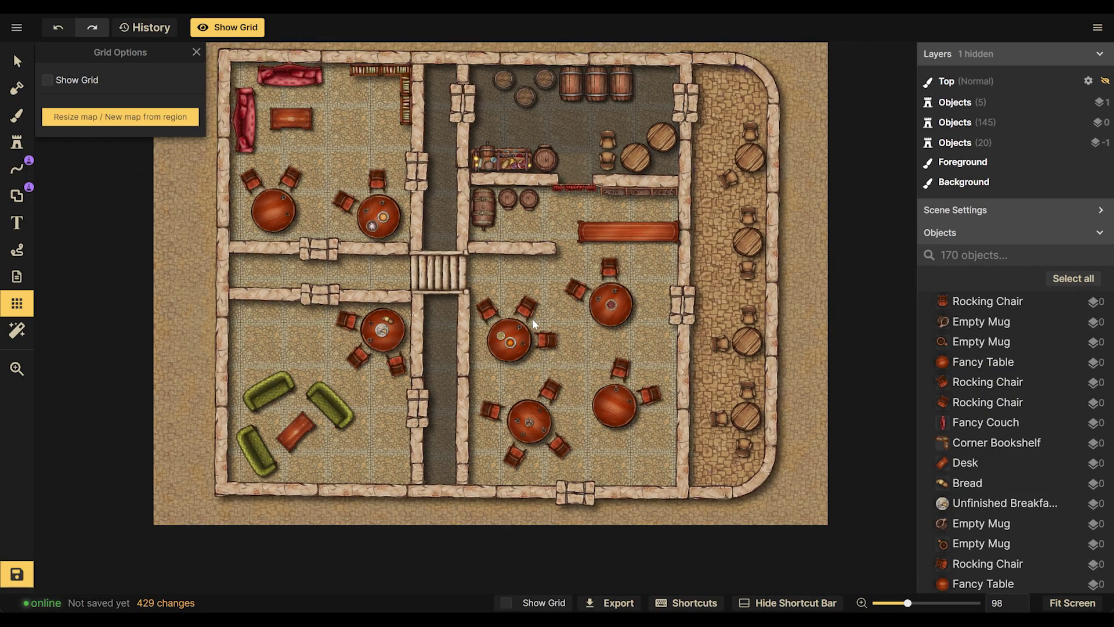
{"action": "scroll", "coordinate": [533, 323], "scroll_direction": "down", "scroll_amount": 1}
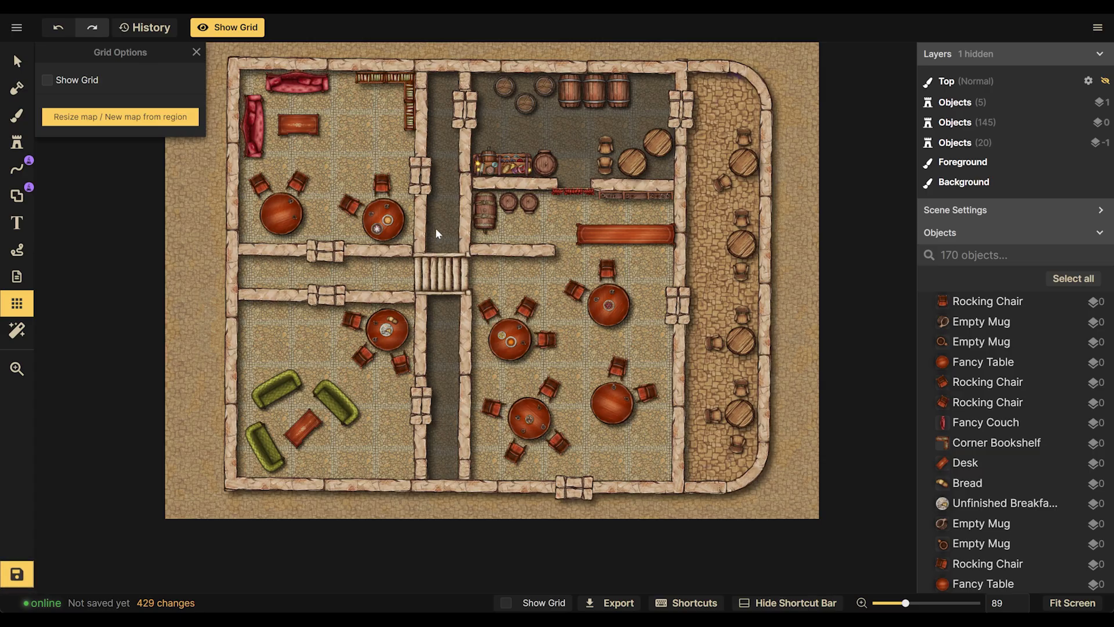
{"action": "scroll", "coordinate": [552, 231], "scroll_direction": "up", "scroll_amount": 2}
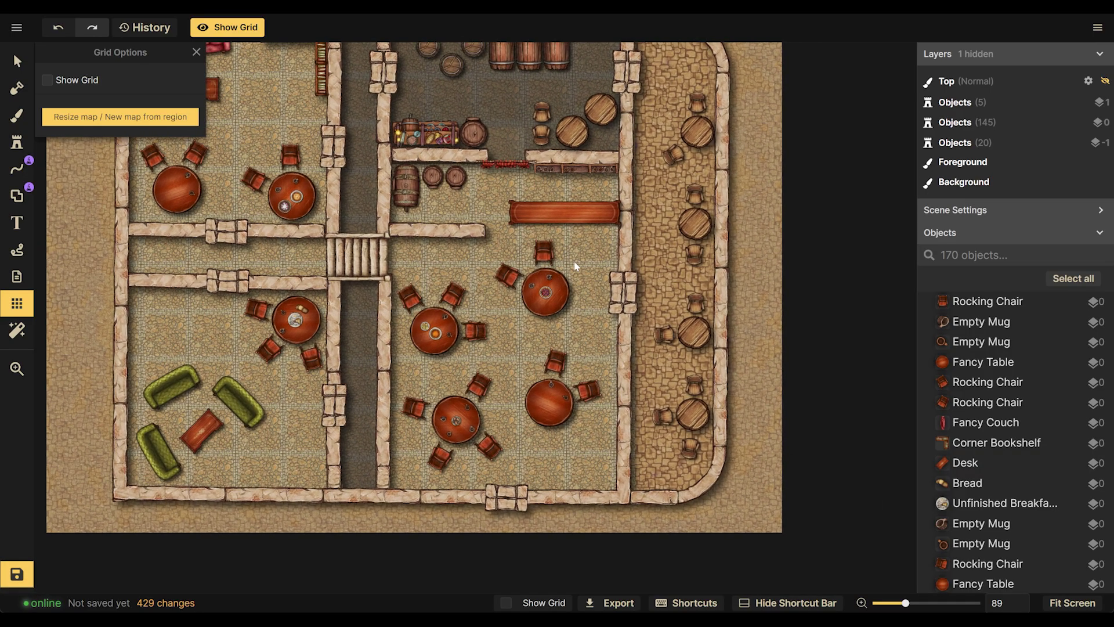
{"action": "scroll", "coordinate": [615, 265], "scroll_direction": "up", "scroll_amount": 1}
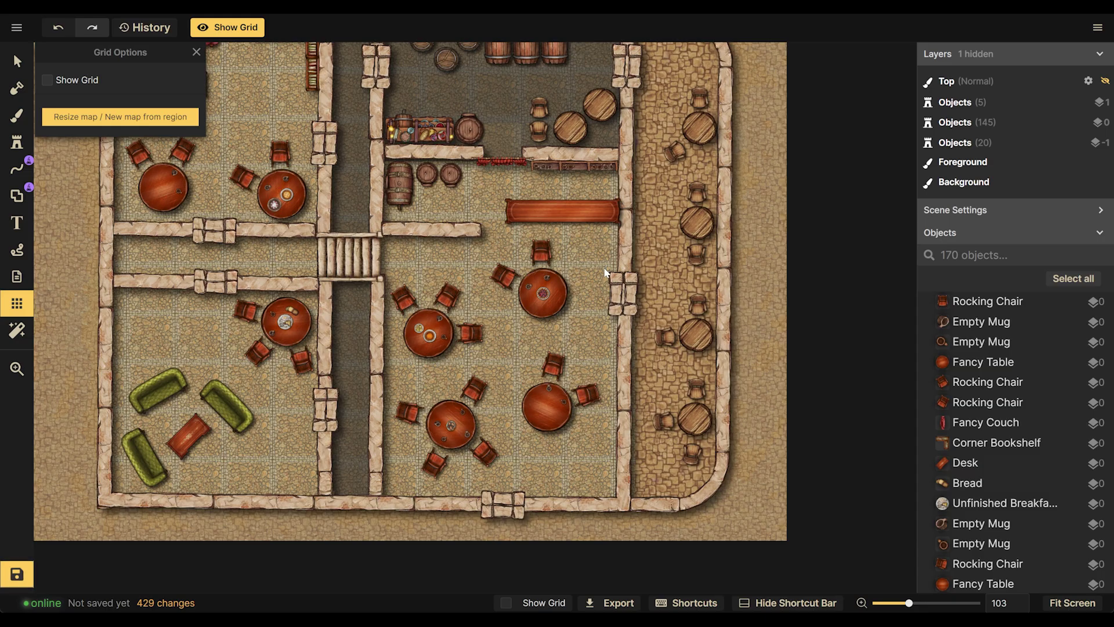
{"action": "scroll", "coordinate": [540, 292], "scroll_direction": "up", "scroll_amount": 1}
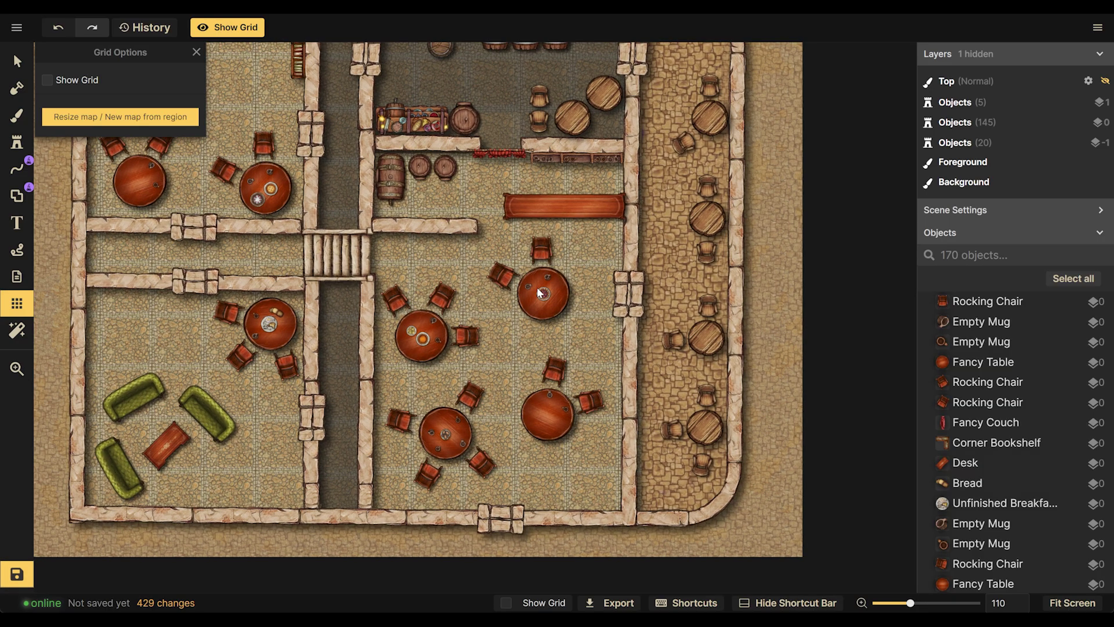
Close the grid options and examine the whole tavern map without the grid
{"action": "left_click", "coordinate": [196, 51]}
{"action": "scroll", "coordinate": [464, 230], "scroll_direction": "down", "scroll_amount": 2}
{"action": "scroll", "coordinate": [464, 229], "scroll_direction": "left", "scroll_amount": 2}
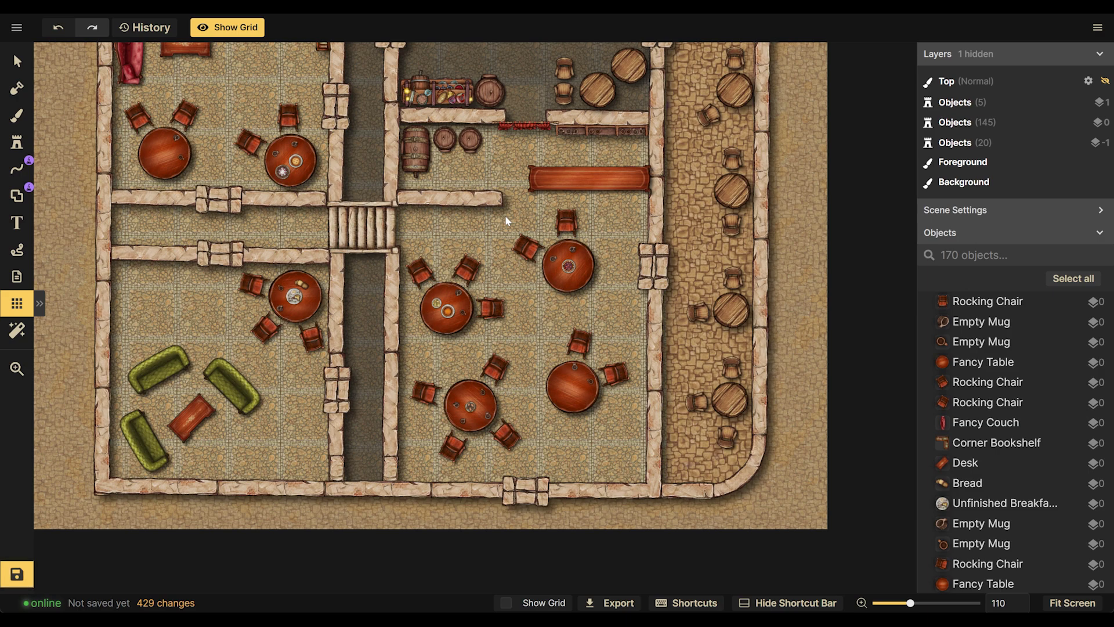
{"action": "scroll", "coordinate": [502, 207], "scroll_direction": "down", "scroll_amount": 3}
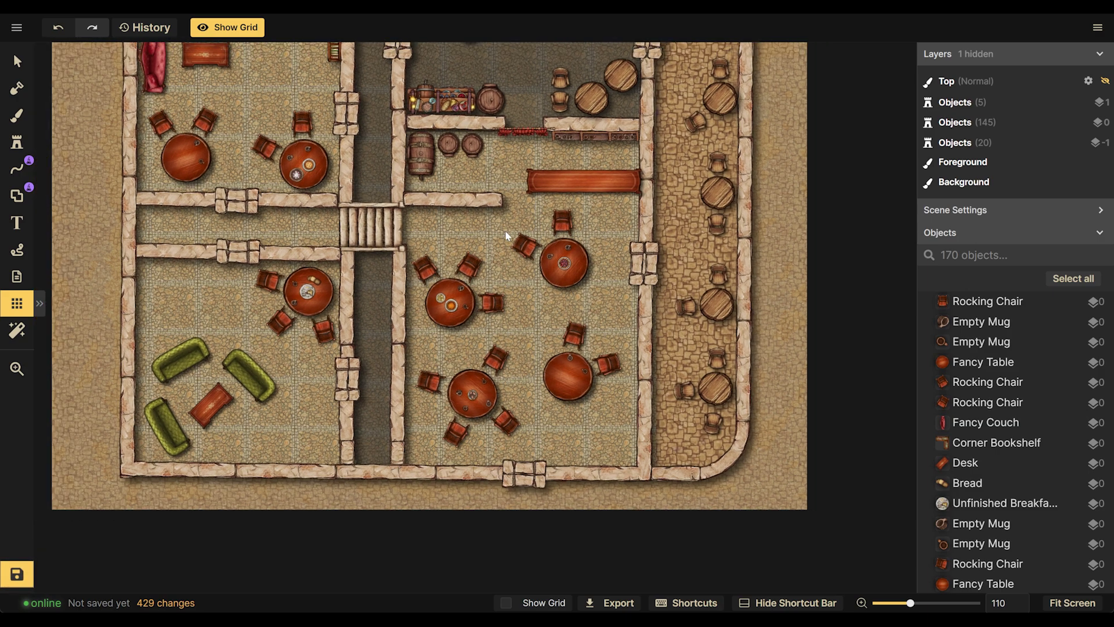
{"action": "scroll", "coordinate": [492, 292], "scroll_direction": "down", "scroll_amount": 1}
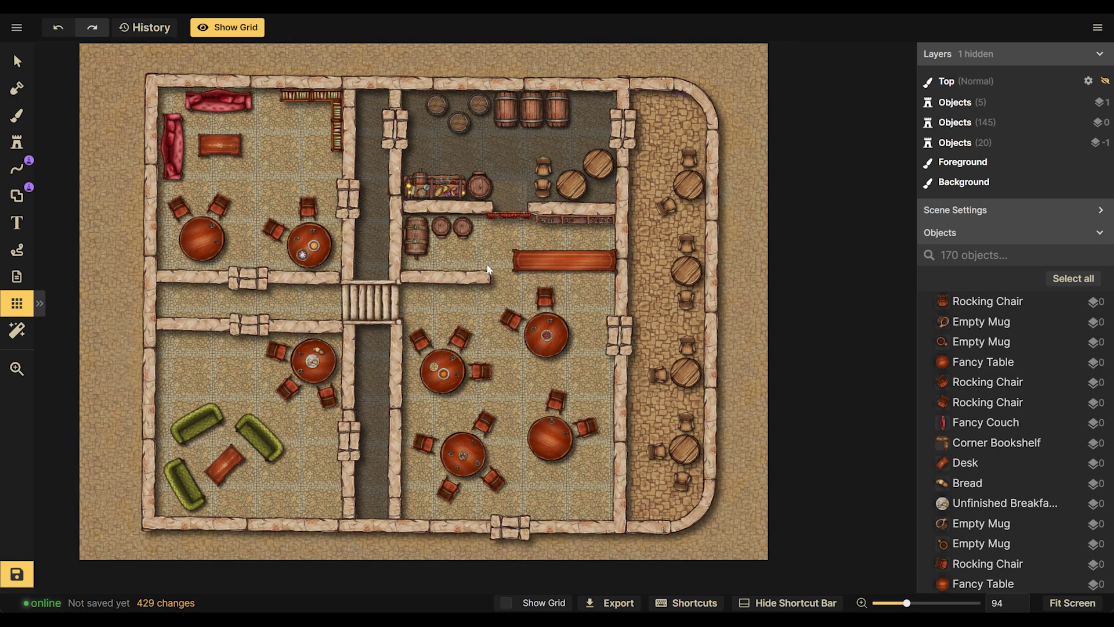
{"action": "scroll", "coordinate": [523, 187], "scroll_direction": "up", "scroll_amount": 4}
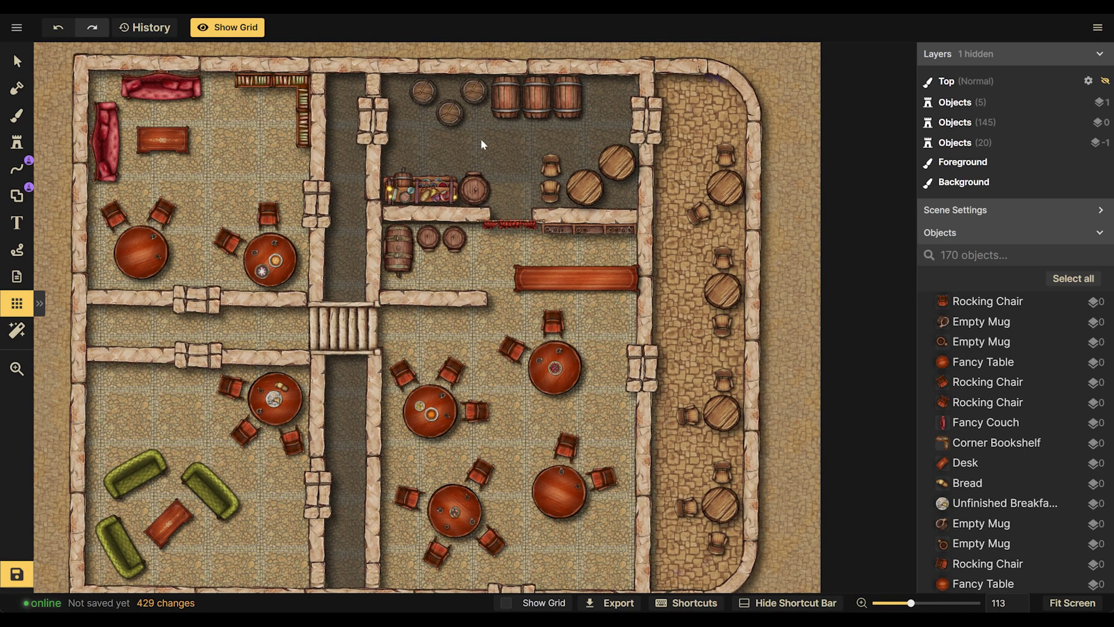
{"action": "scroll", "coordinate": [481, 154], "scroll_direction": "up", "scroll_amount": 3}
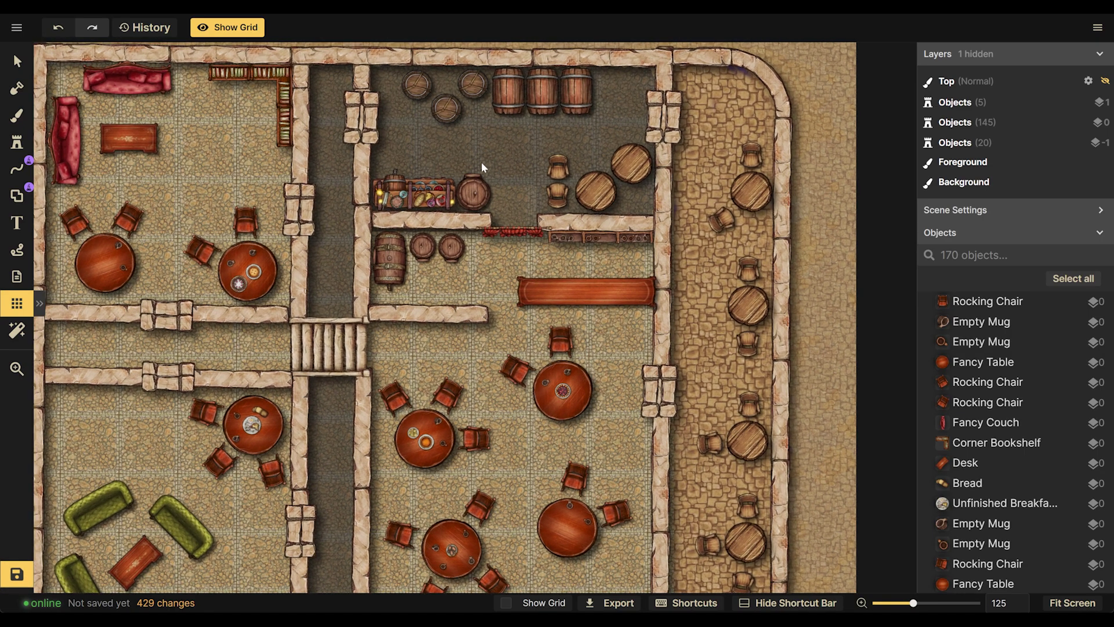
{"action": "scroll", "coordinate": [476, 194], "scroll_direction": "down", "scroll_amount": 2}
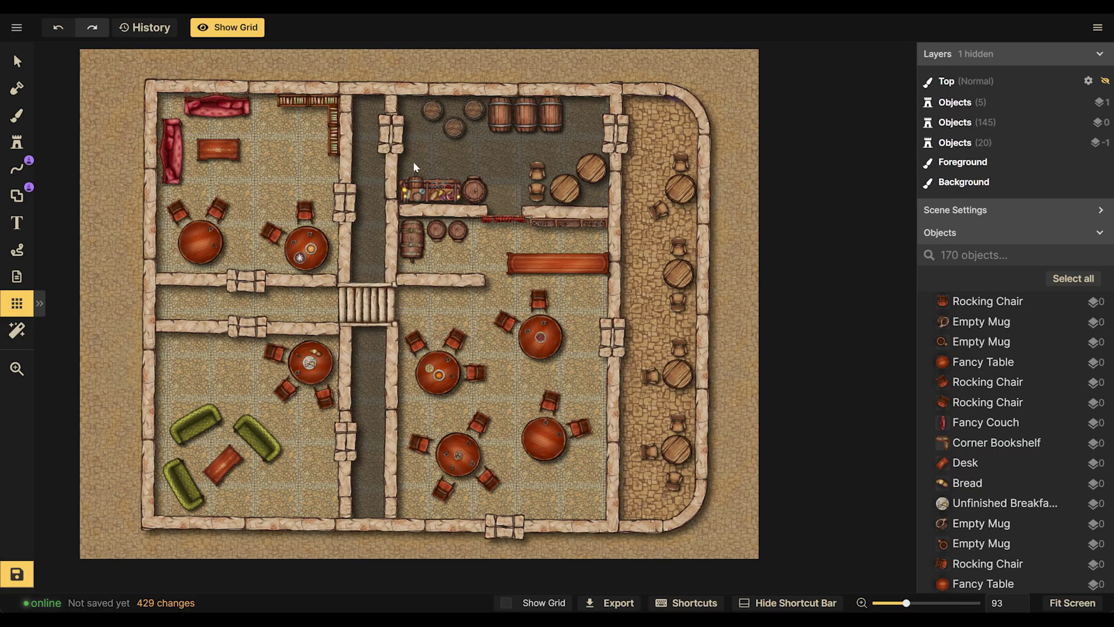
{"action": "left_click_drag", "start_coordinate": [412, 174], "coordinate": [435, 153]}
{"action": "scroll", "coordinate": [435, 152], "scroll_direction": "down", "scroll_amount": 1}
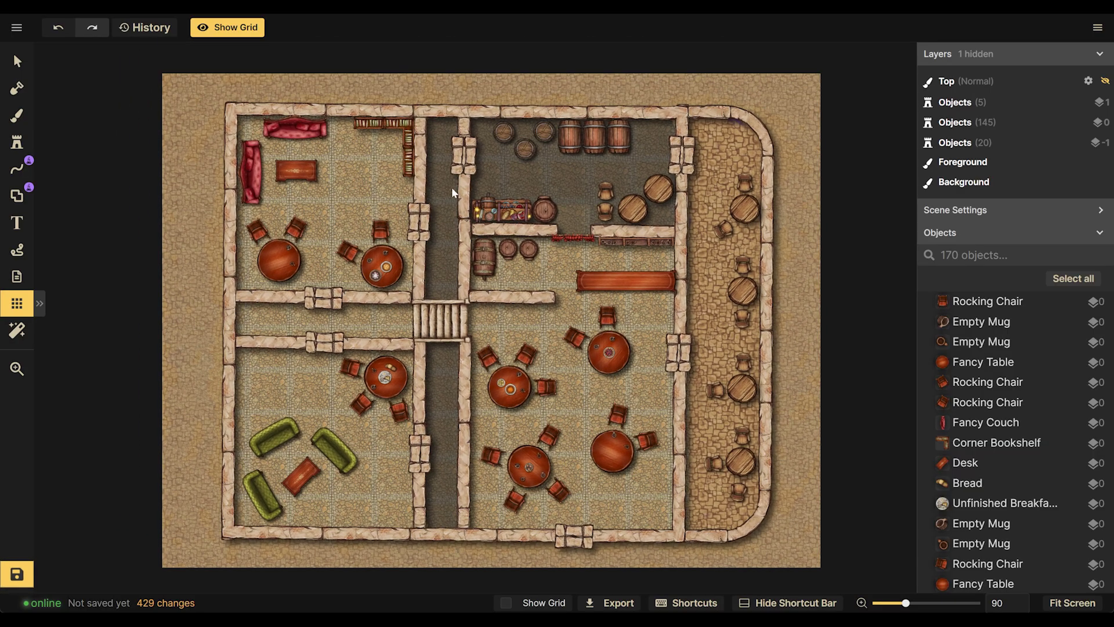
{"action": "scroll", "coordinate": [474, 185], "scroll_direction": "up", "scroll_amount": 1}
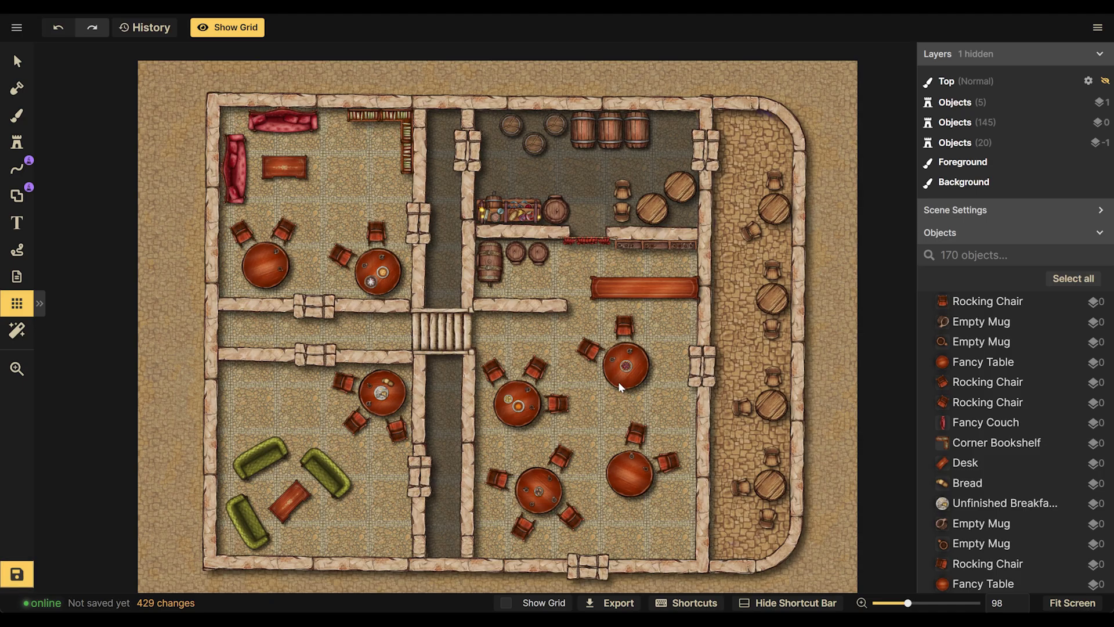
Examine the bar counter, the storeroom behind it and the outdoor seating along the tavern's east side close up
{"action": "scroll", "coordinate": [627, 393], "scroll_direction": "up", "scroll_amount": 2}
{"action": "scroll", "coordinate": [620, 388], "scroll_direction": "up", "scroll_amount": 3}
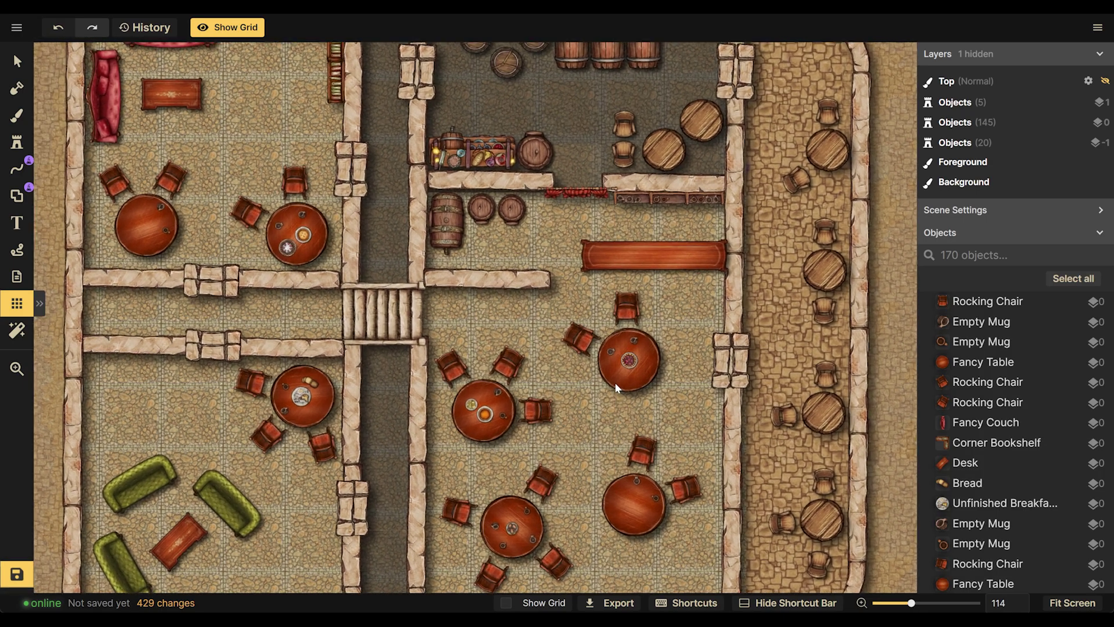
{"action": "scroll", "coordinate": [531, 297], "scroll_direction": "up", "scroll_amount": 2}
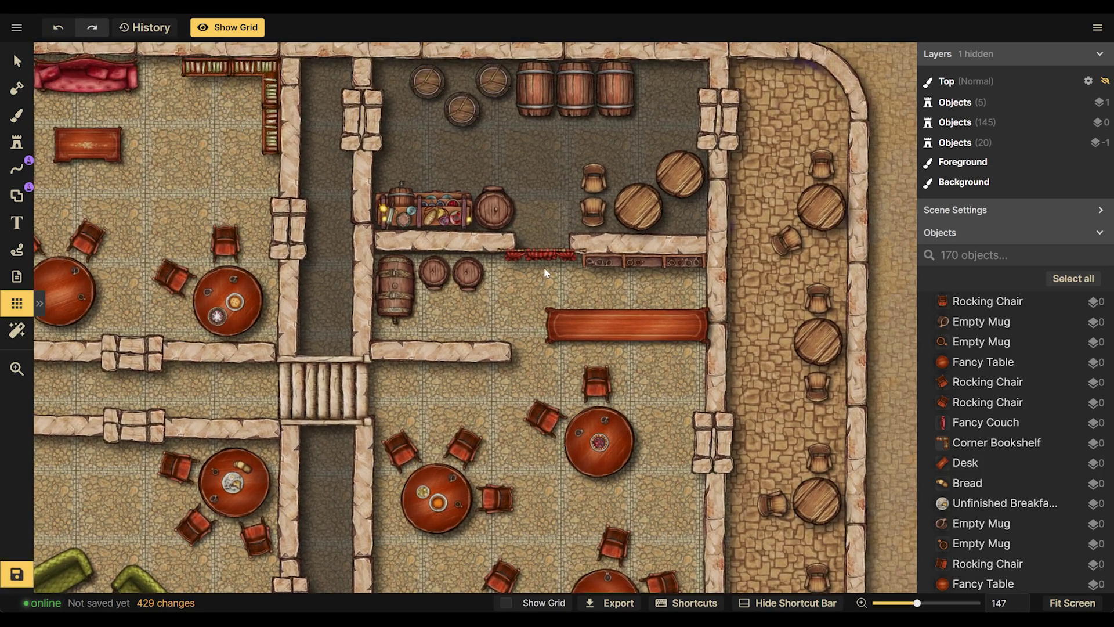
{"action": "scroll", "coordinate": [544, 266], "scroll_direction": "up", "scroll_amount": 2}
{"action": "scroll", "coordinate": [570, 249], "scroll_direction": "up", "scroll_amount": 2}
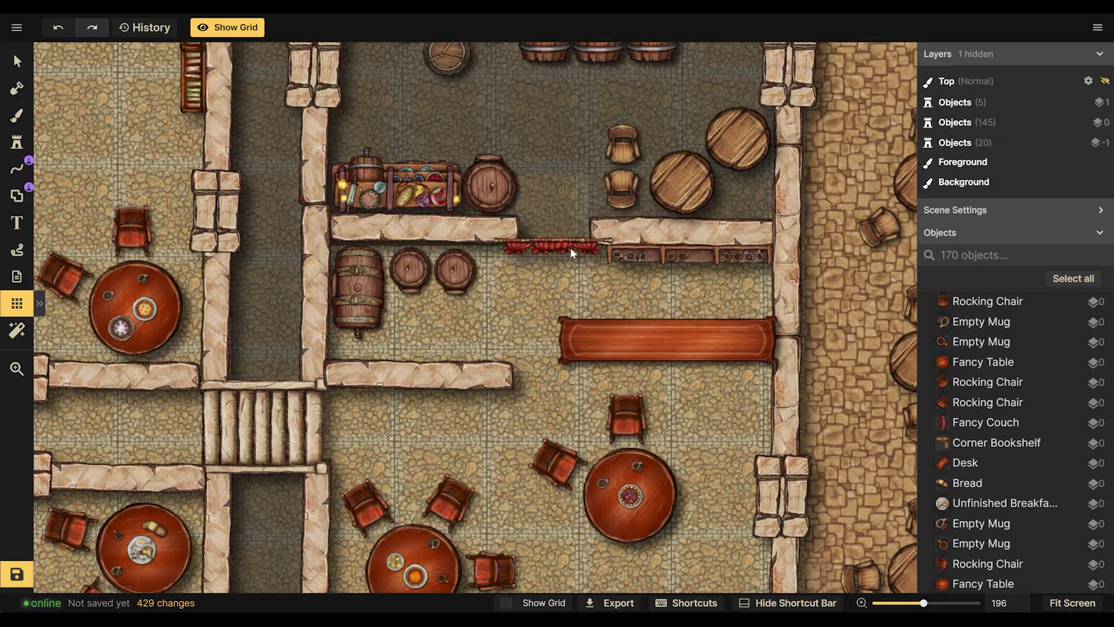
{"action": "scroll", "coordinate": [570, 248], "scroll_direction": "down", "scroll_amount": 3}
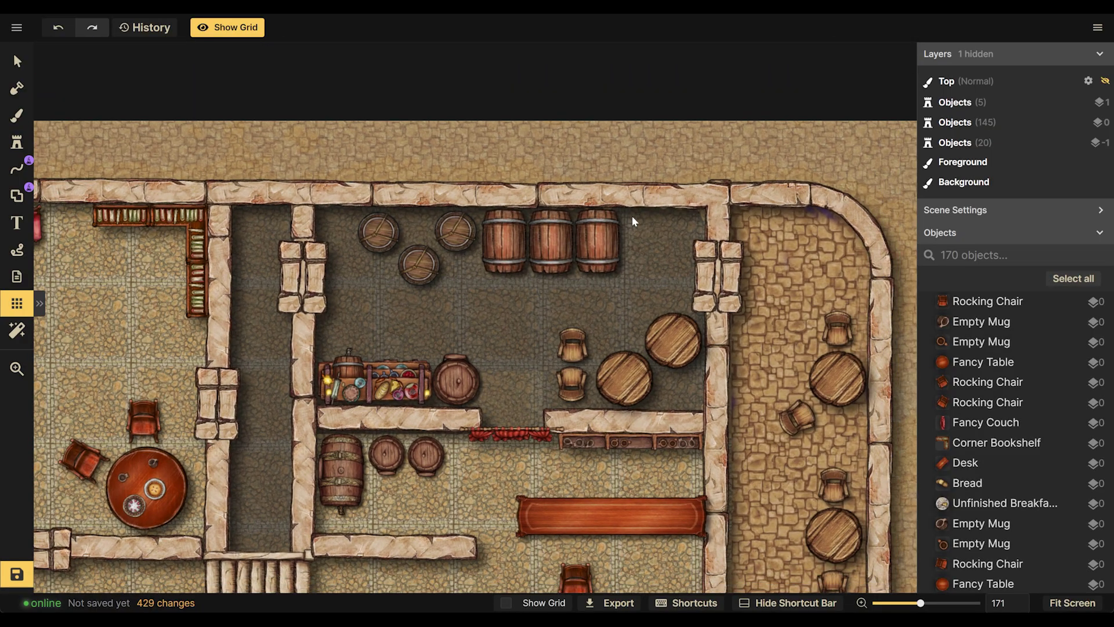
{"action": "scroll", "coordinate": [634, 223], "scroll_direction": "down", "scroll_amount": 5}
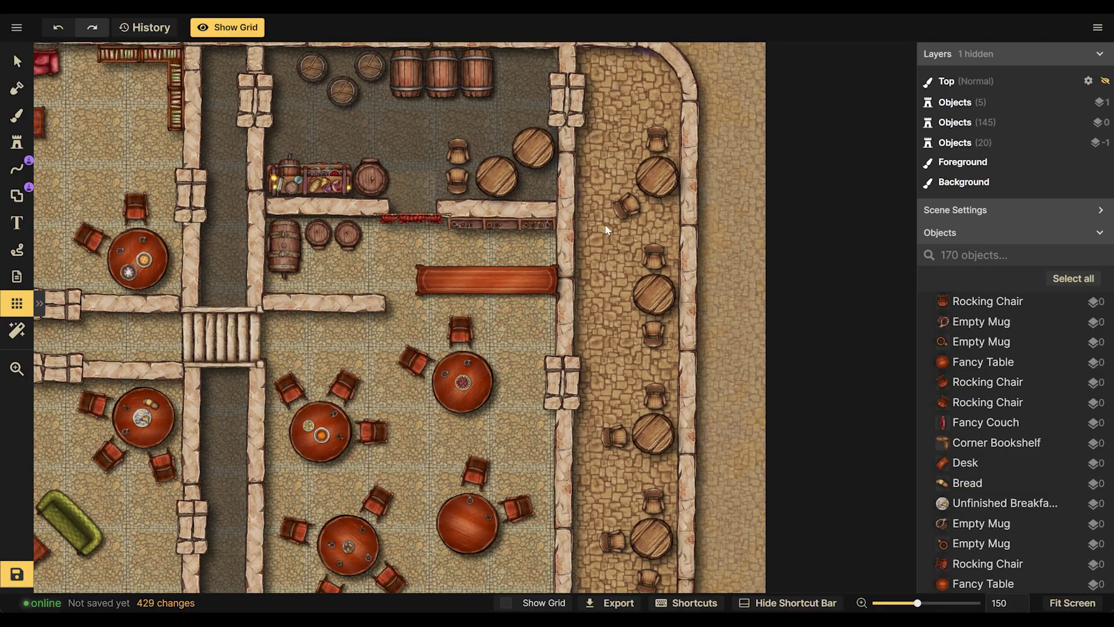
{"action": "scroll", "coordinate": [605, 273], "scroll_direction": "down", "scroll_amount": 3}
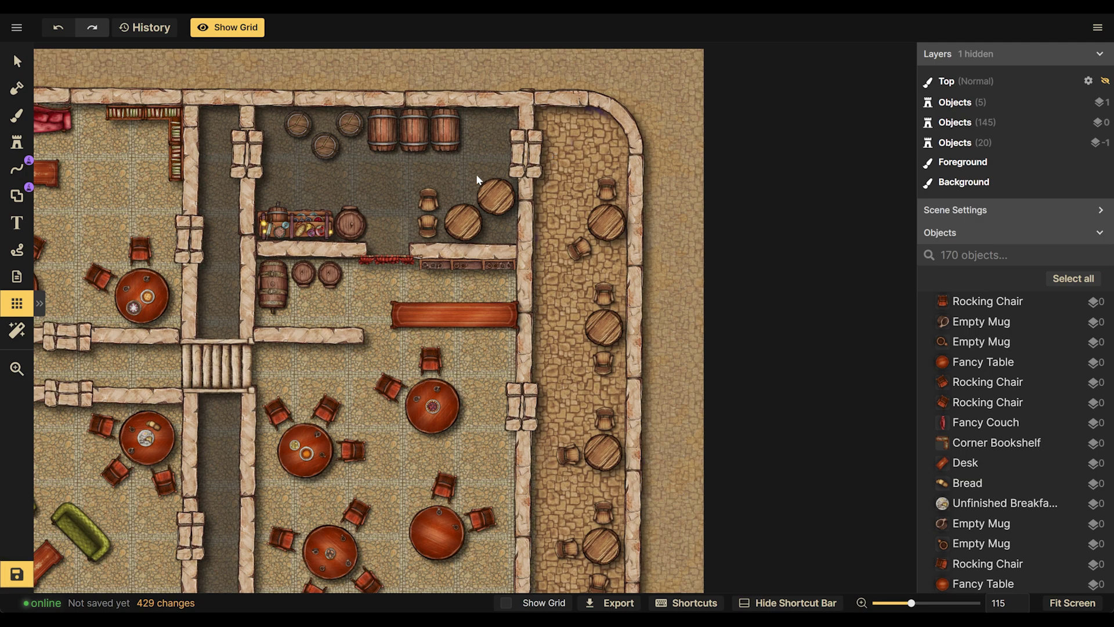
{"action": "scroll", "coordinate": [440, 220], "scroll_direction": "down", "scroll_amount": 1}
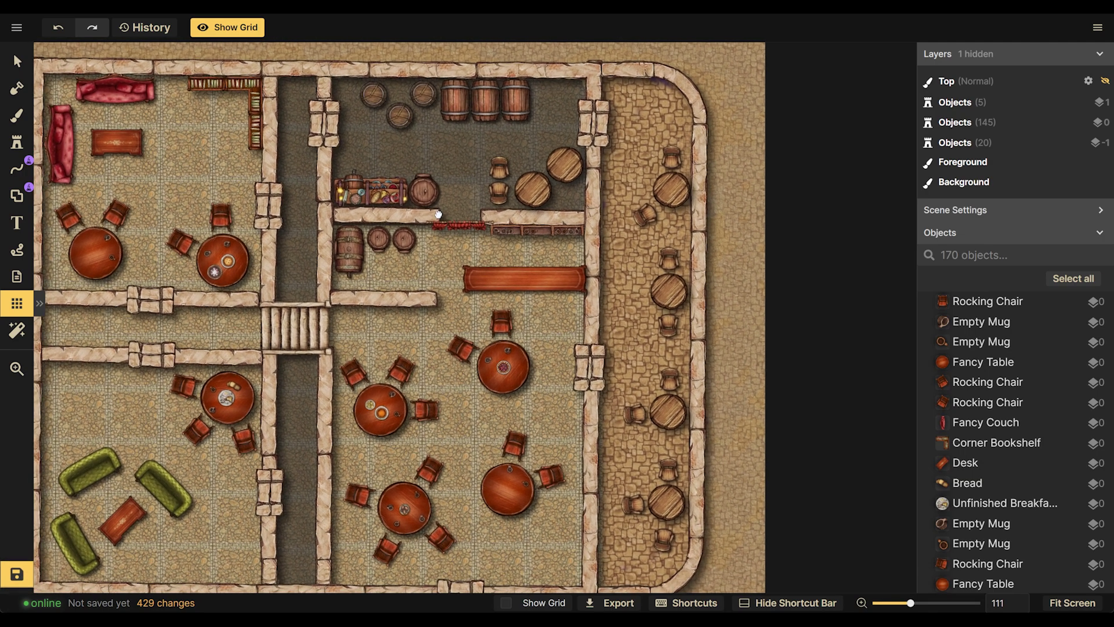
Examine the tavern's western rooms and the dark central corridor with its wooden crossing
{"action": "left_click_drag", "start_coordinate": [438, 214], "coordinate": [663, 188]}
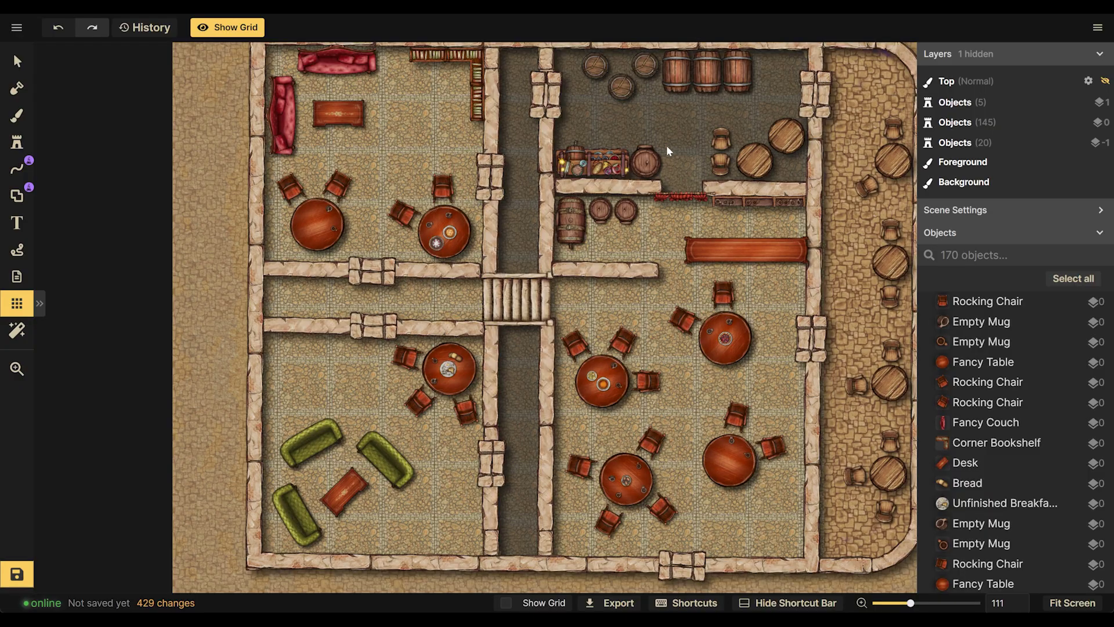
{"action": "scroll", "coordinate": [520, 176], "scroll_direction": "up", "scroll_amount": 2}
{"action": "scroll", "coordinate": [529, 168], "scroll_direction": "up", "scroll_amount": 2}
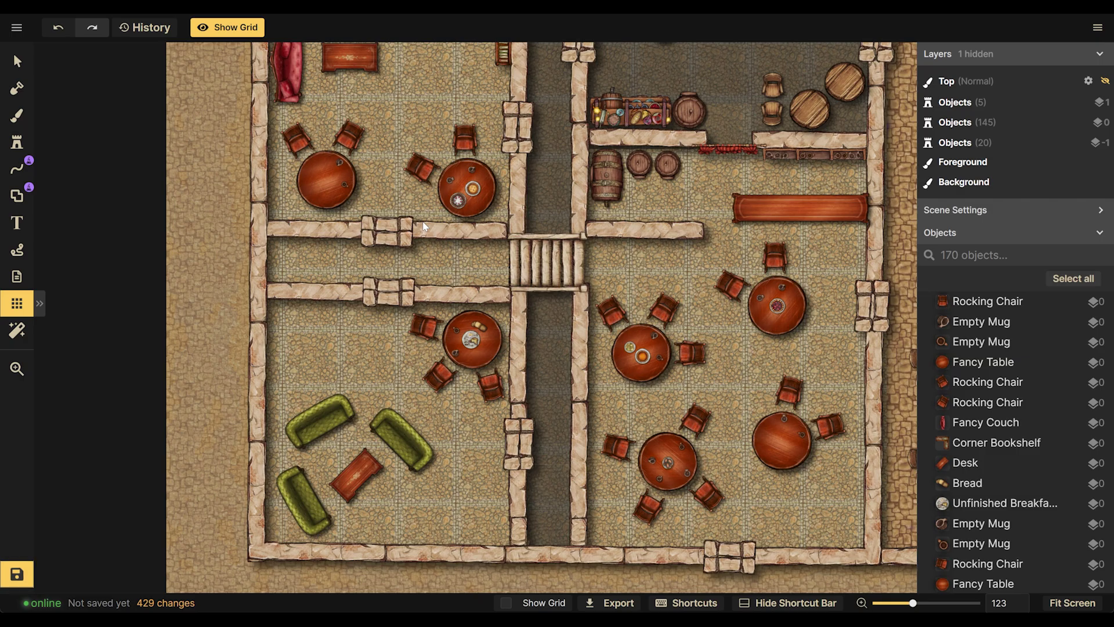
{"action": "left_click_drag", "start_coordinate": [424, 227], "coordinate": [413, 304]}
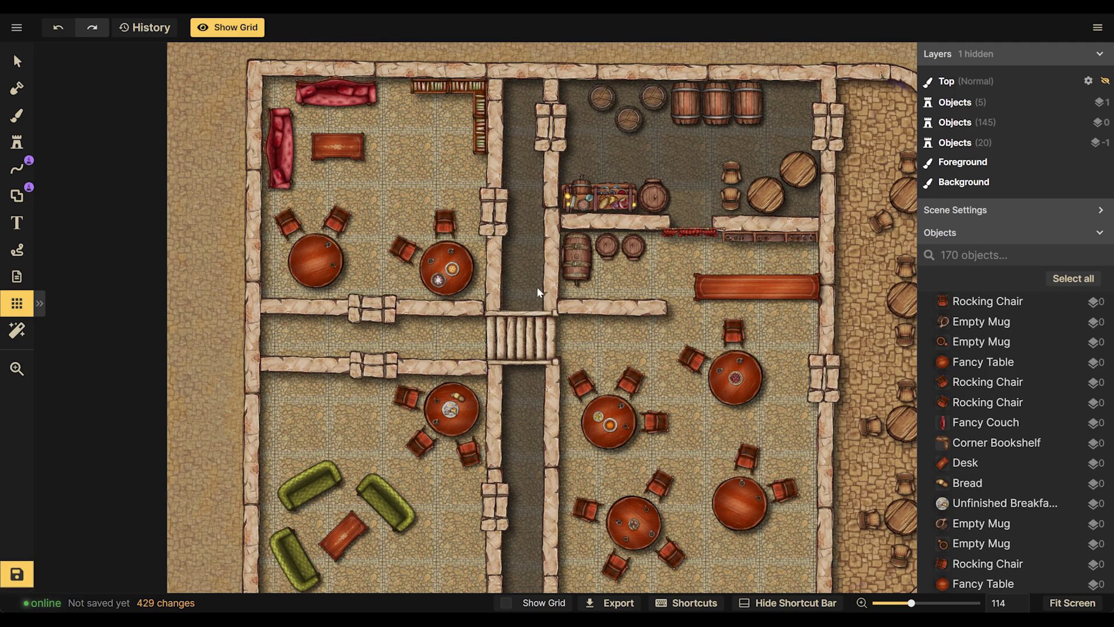
{"action": "scroll", "coordinate": [531, 286], "scroll_direction": "up", "scroll_amount": 3}
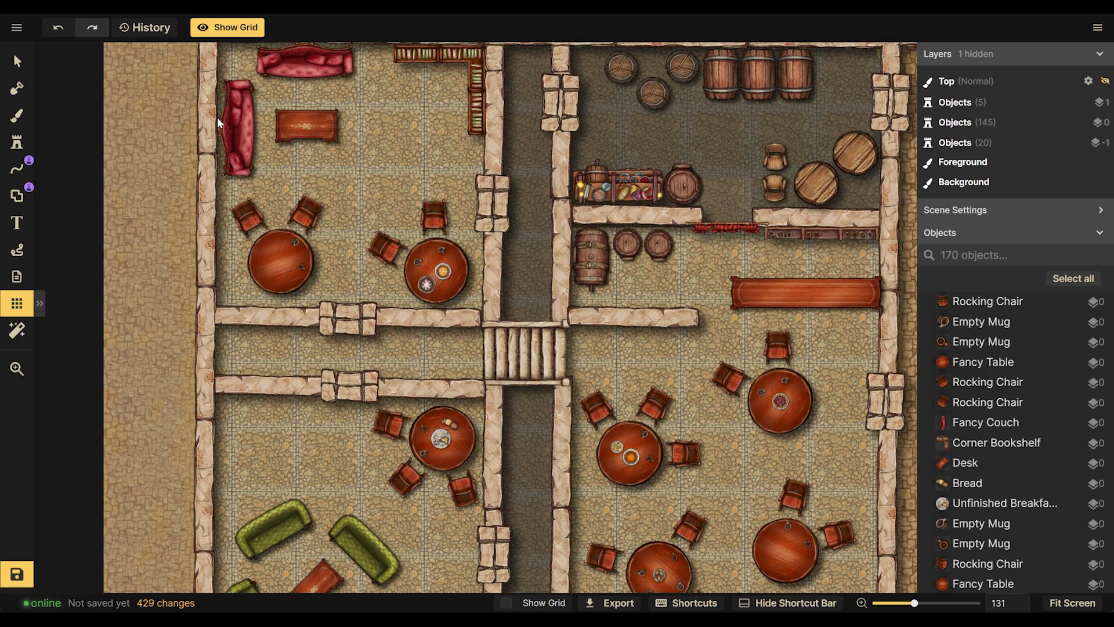
{"action": "scroll", "coordinate": [560, 348], "scroll_direction": "down", "scroll_amount": 2}
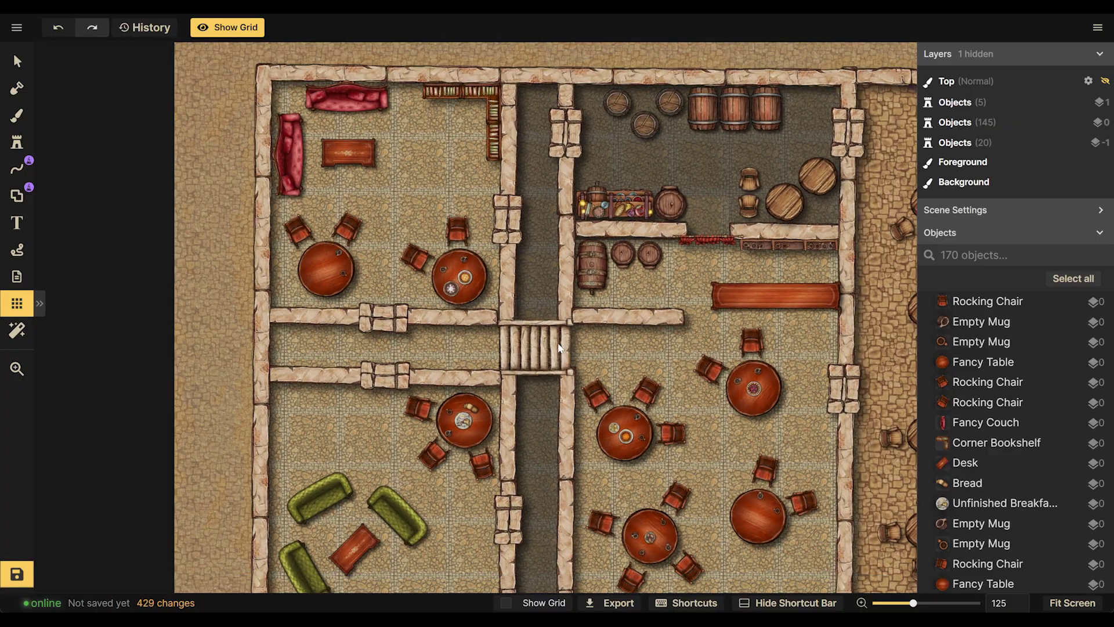
{"action": "scroll", "coordinate": [560, 348], "scroll_direction": "down", "scroll_amount": 4}
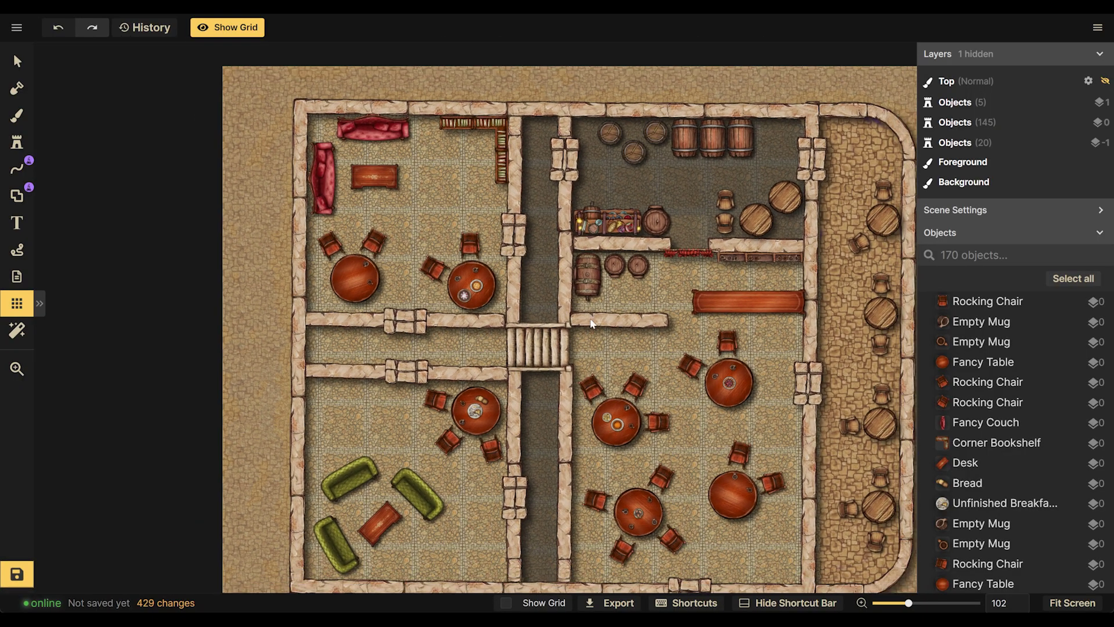
{"action": "scroll", "coordinate": [592, 324], "scroll_direction": "up", "scroll_amount": 2}
Search the stamp catalog for stairs and place a Ship Stairs stamp in the dark corridor north of the wooden crossing
{"action": "left_click", "coordinate": [17, 143]}
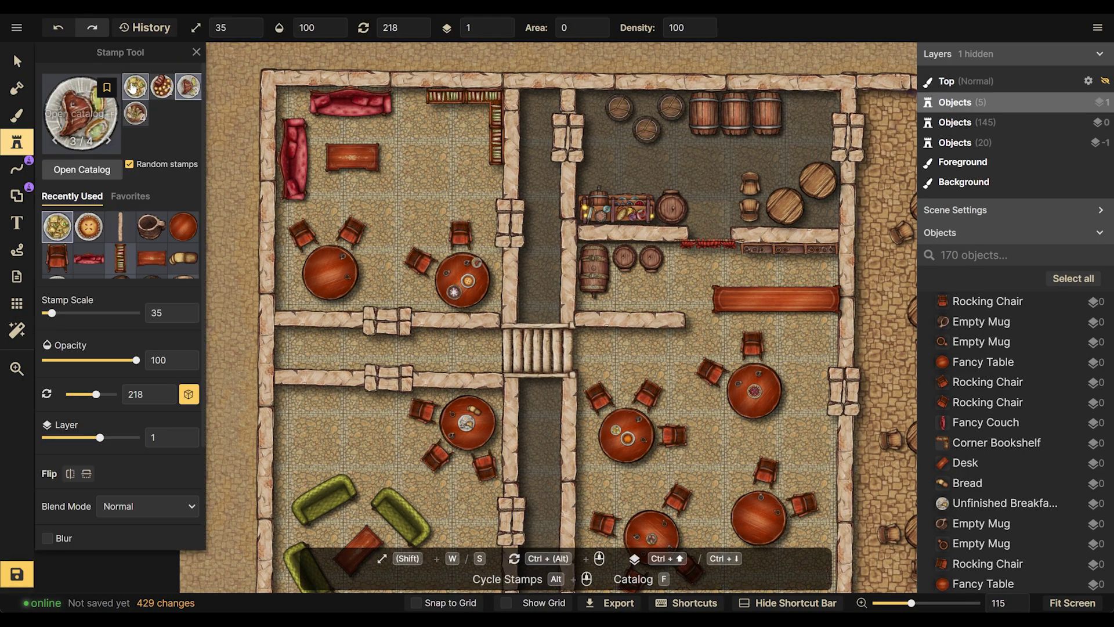
{"action": "left_click", "coordinate": [81, 113]}
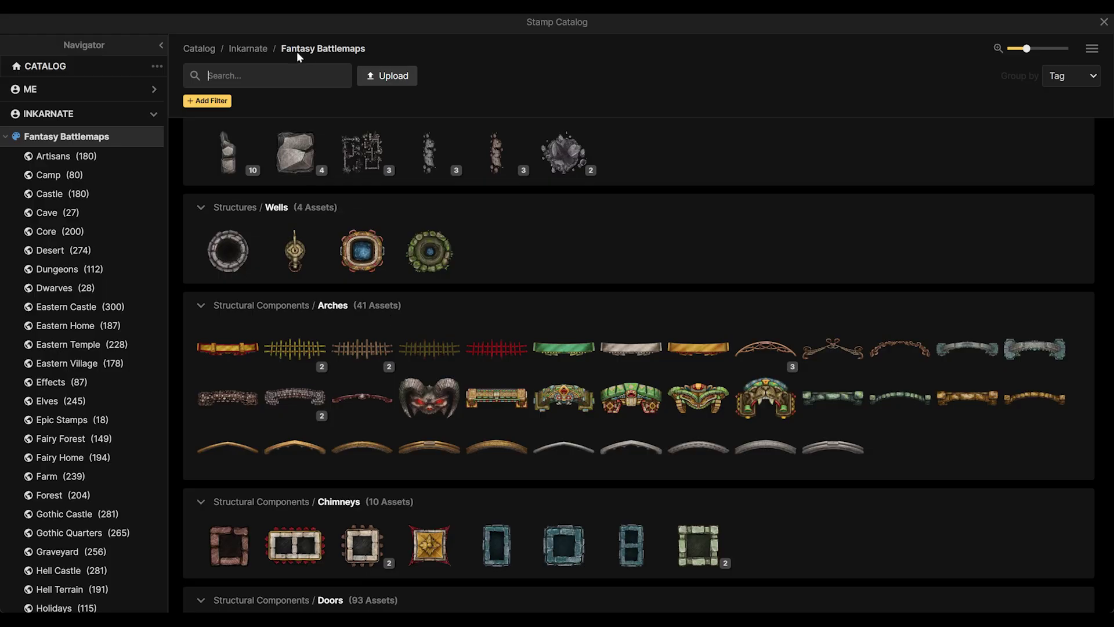
{"action": "type", "text": "sti"}
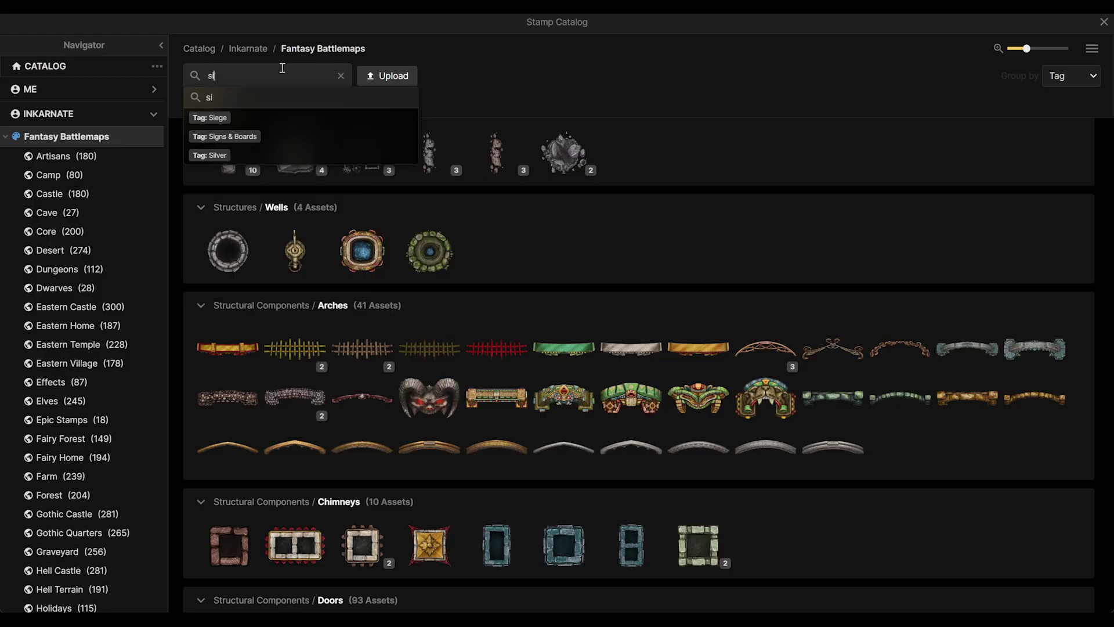
{"action": "key", "text": "BackSpace"}
{"action": "type", "text": "airs"}
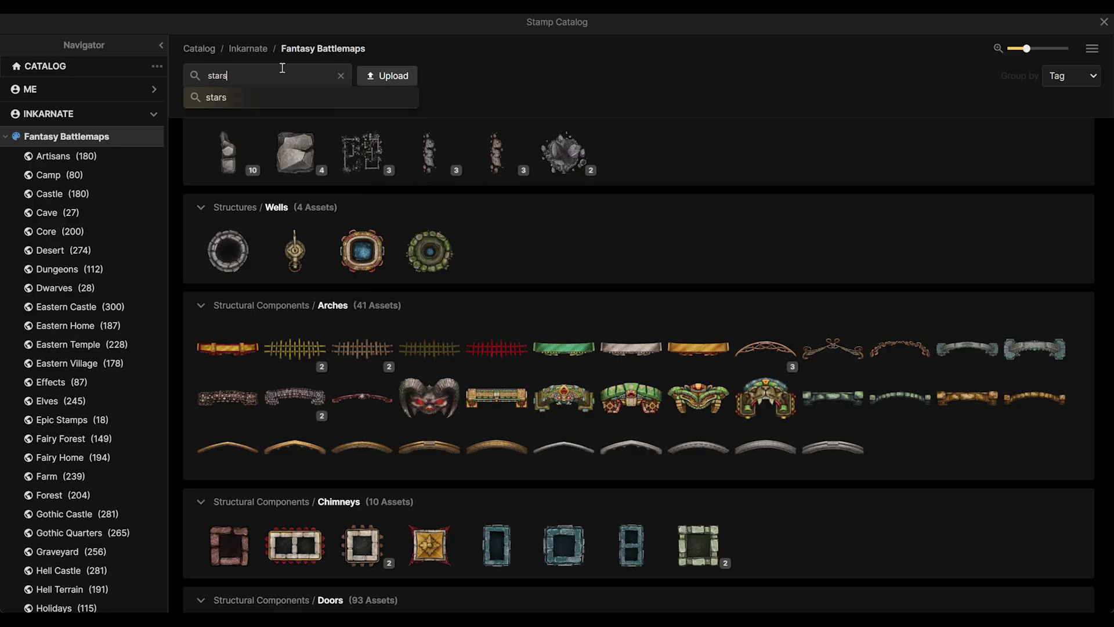
{"action": "key", "text": "Return"}
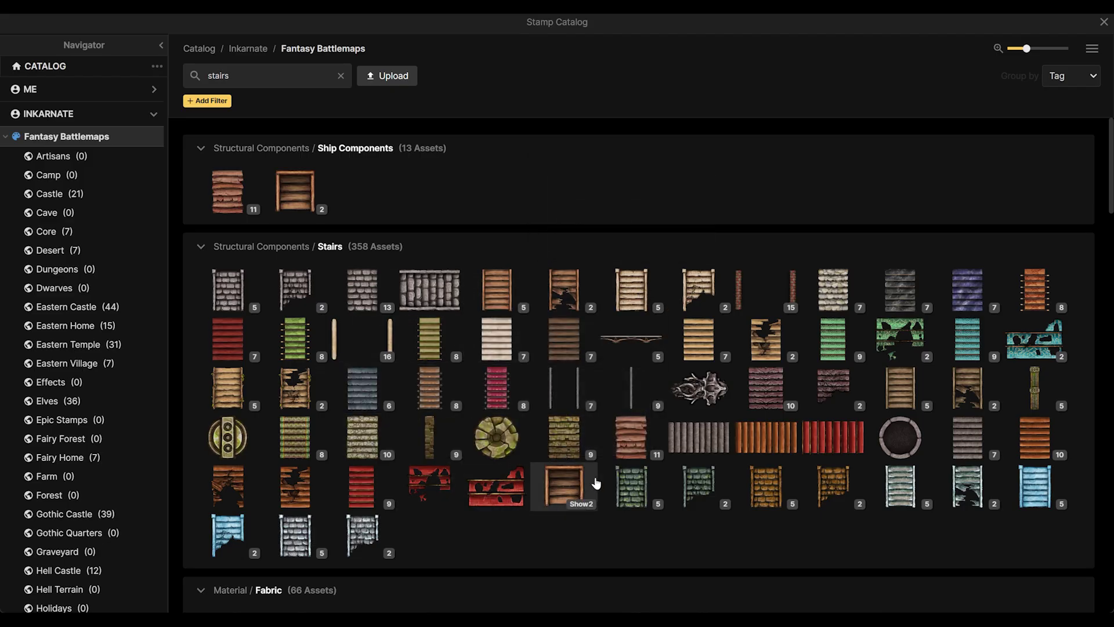
{"action": "left_click", "coordinate": [576, 494]}
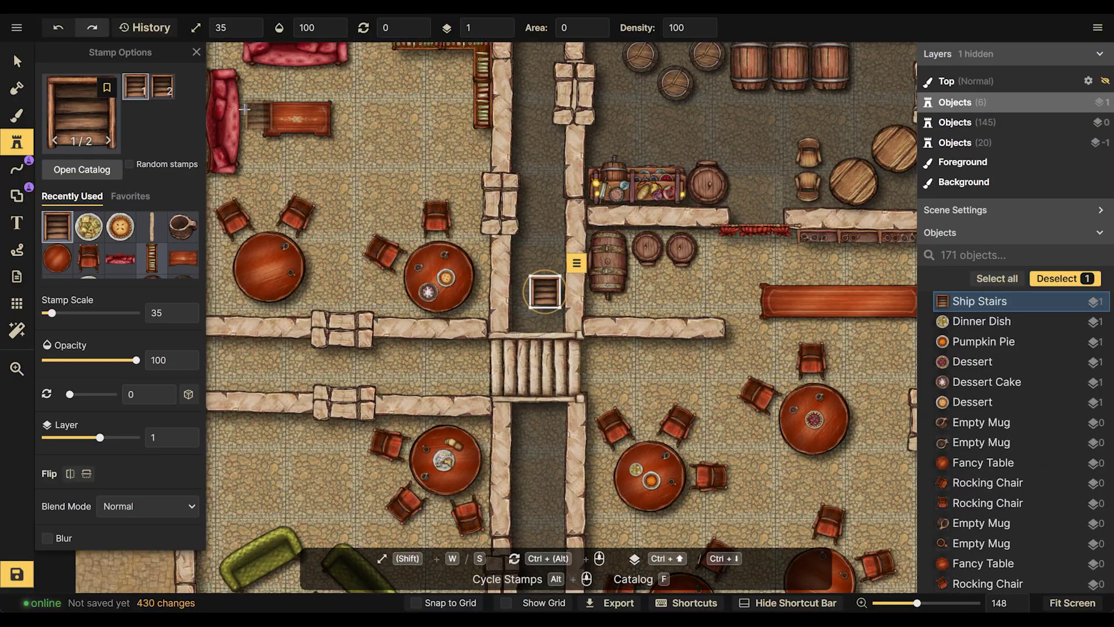
Enlarge the ship stairs to scale 59 and place the second Ship Stairs variant farther north in the corridor
{"action": "left_click", "coordinate": [17, 60]}
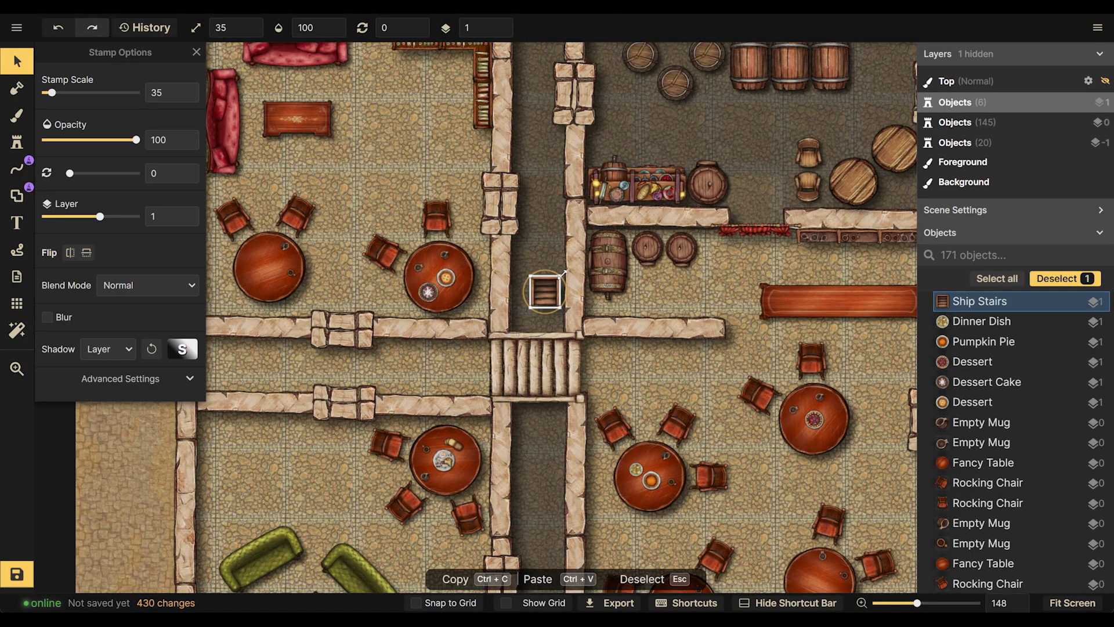
{"action": "left_click_drag", "start_coordinate": [561, 275], "coordinate": [587, 256]}
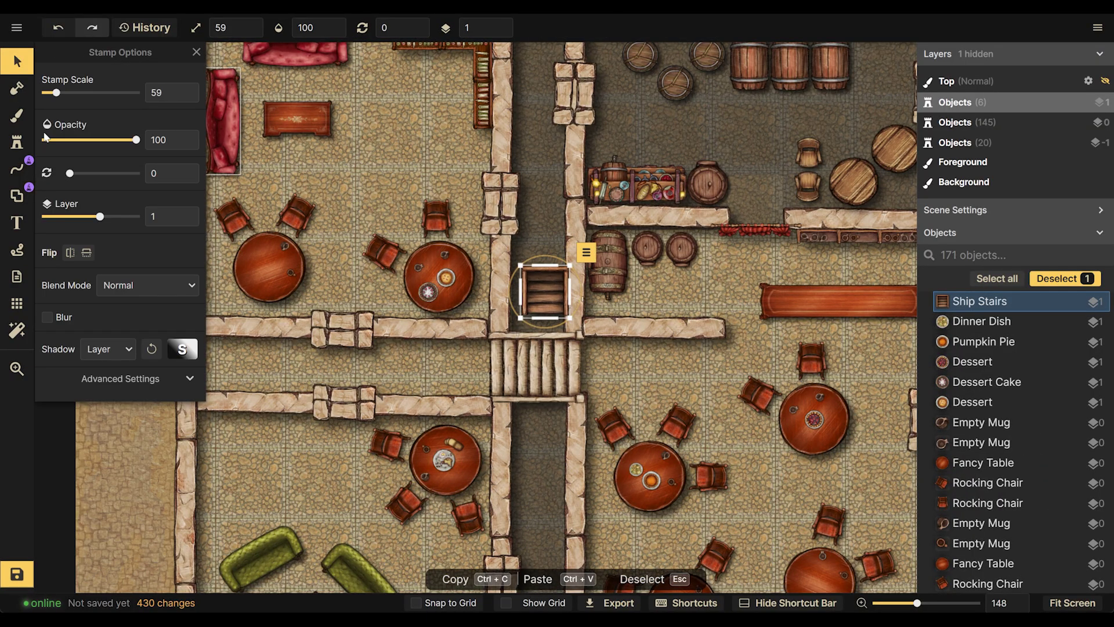
{"action": "left_click", "coordinate": [19, 119]}
{"action": "left_click", "coordinate": [16, 142]}
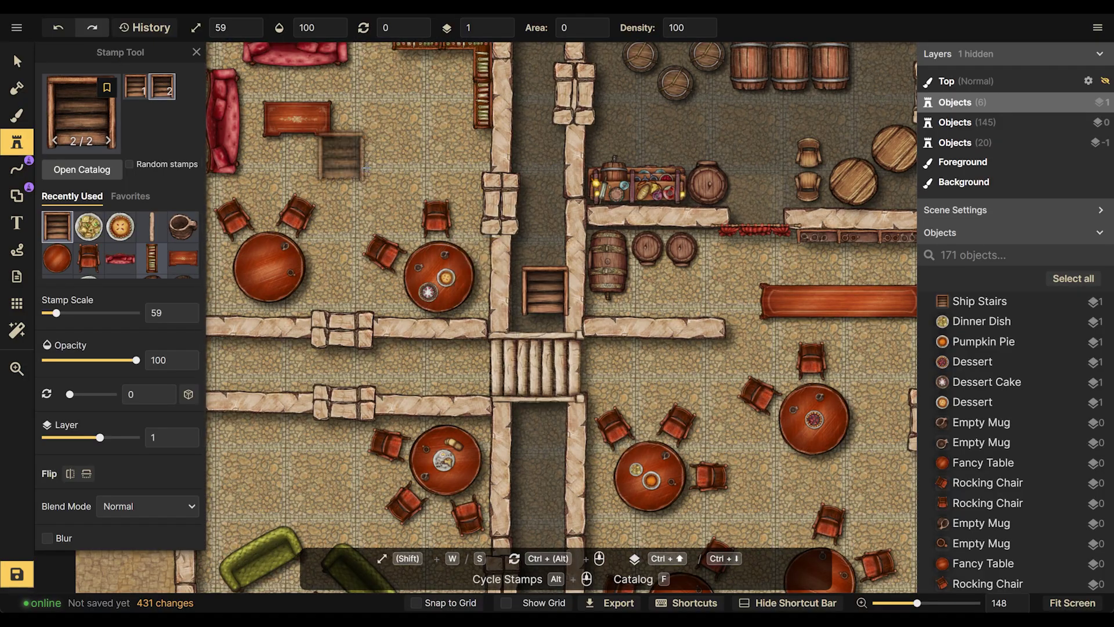
{"action": "left_click", "coordinate": [531, 209]}
Try the first ship stairs just south of the wooden crossing, and delete them
{"action": "left_click", "coordinate": [17, 60]}
{"action": "left_click", "coordinate": [542, 290]}
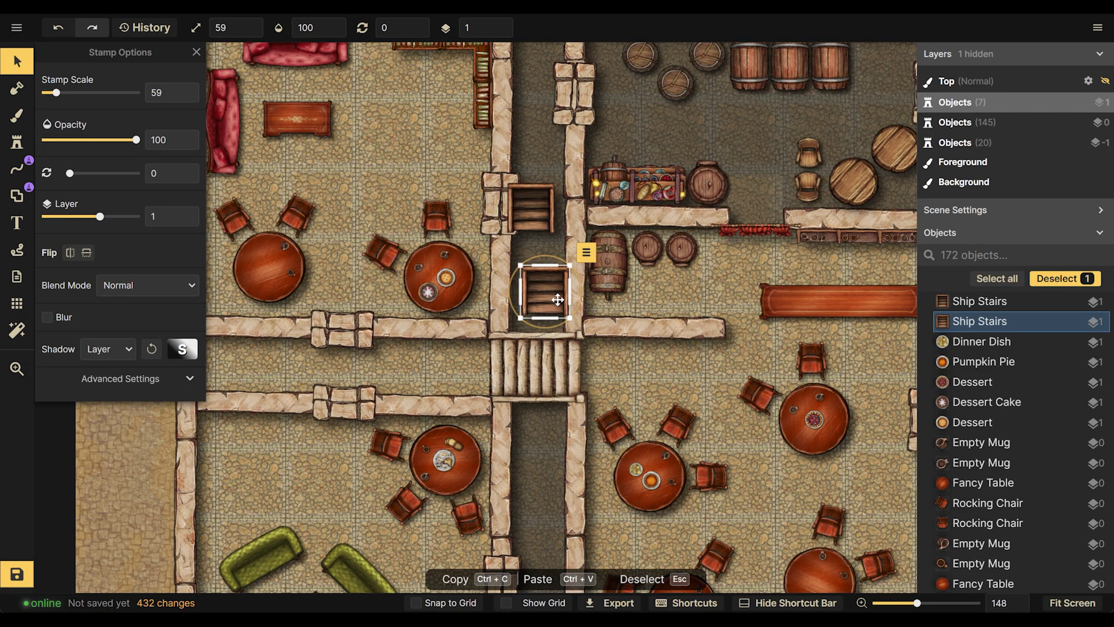
{"action": "left_click_drag", "start_coordinate": [558, 299], "coordinate": [549, 434]}
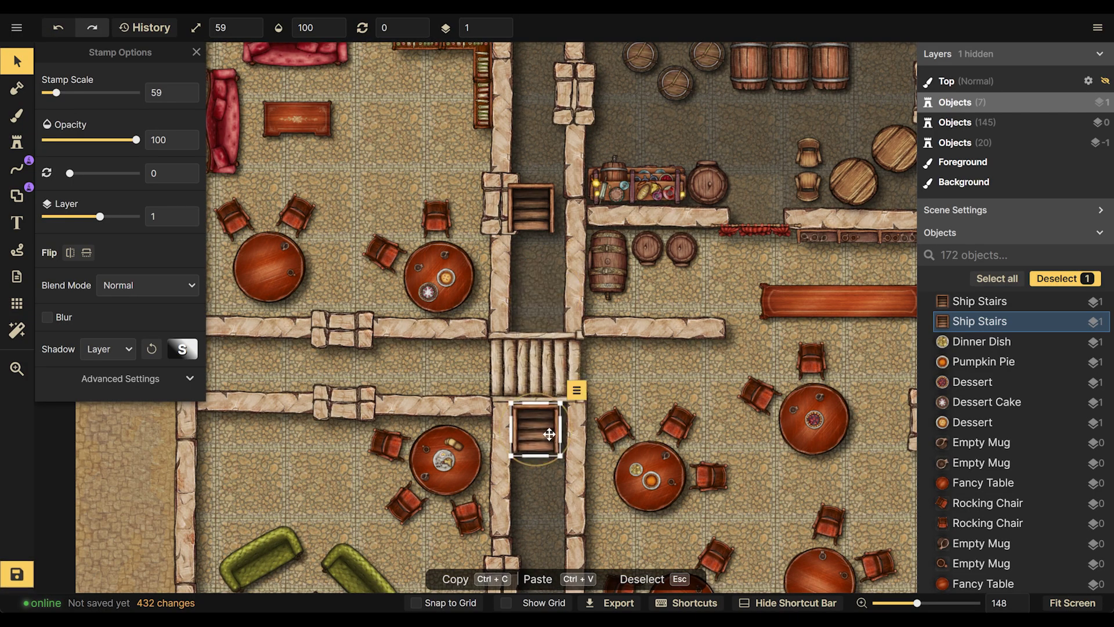
{"action": "key", "text": "Delete"}
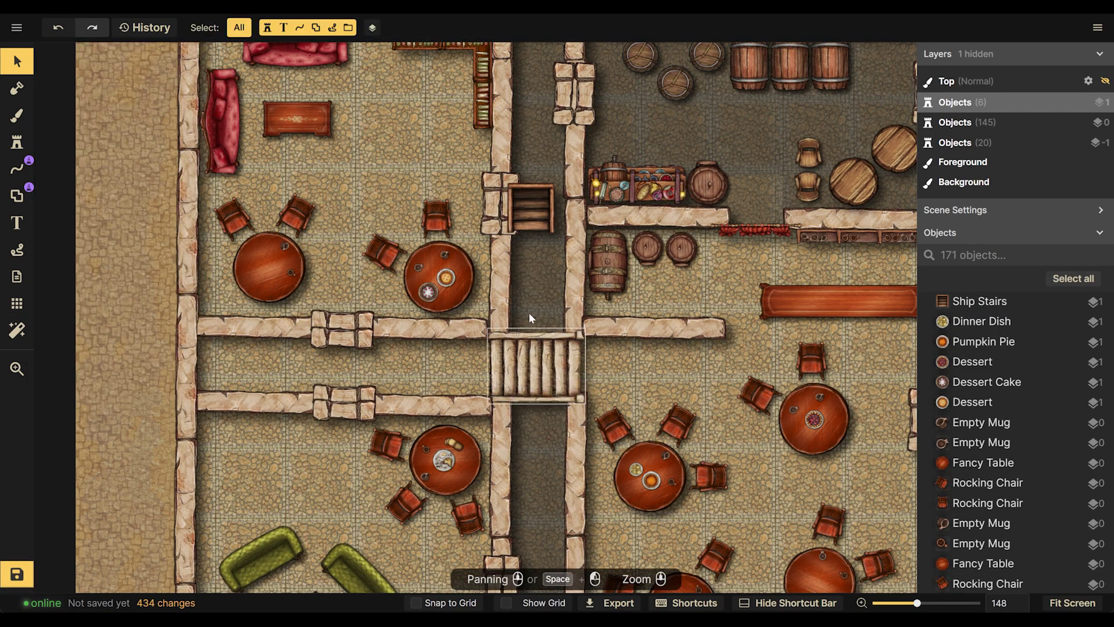
Set the remaining ship stairs just north of the wooden crossing at scale 67 and rotation 180, and place a copy south of it at rotation 0
{"action": "left_click", "coordinate": [529, 209]}
{"action": "left_click_drag", "start_coordinate": [561, 191], "coordinate": [554, 324]}
{"action": "key", "text": "ctrl+c"}
{"action": "key", "text": "ctrl+v"}
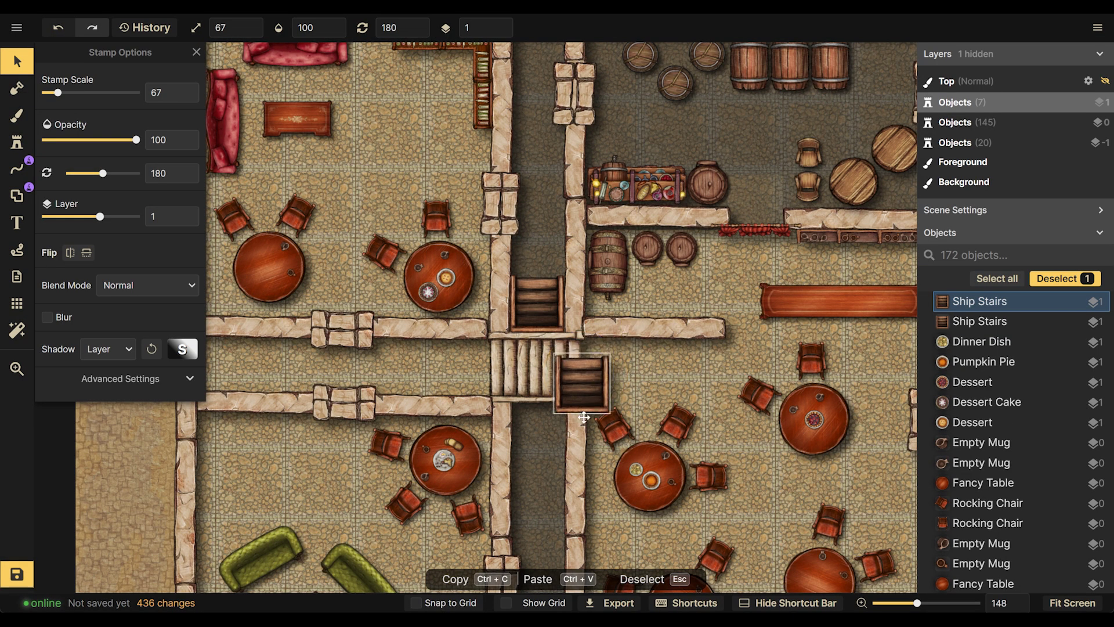
{"action": "left_click_drag", "start_coordinate": [584, 378], "coordinate": [493, 455]}
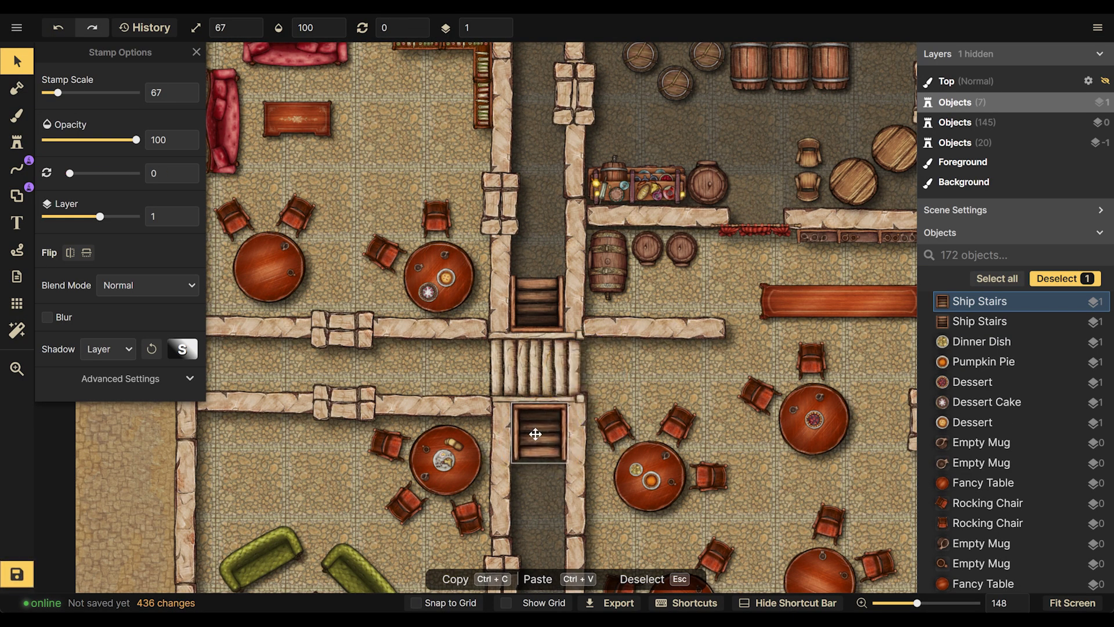
Deselect the southern ship stairs and examine the whole tavern layout, including the corridor stairs, the furnished rooms and the outdoor seating strip
{"action": "left_click", "coordinate": [653, 383]}
{"action": "scroll", "coordinate": [649, 384], "scroll_direction": "down", "scroll_amount": 3}
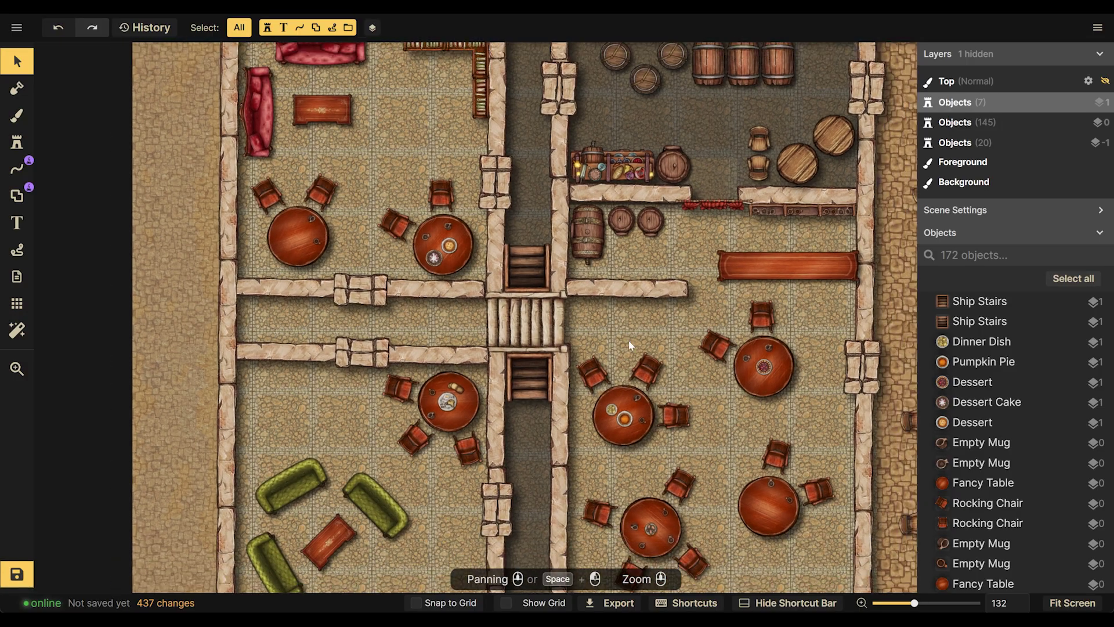
{"action": "scroll", "coordinate": [555, 260], "scroll_direction": "down", "scroll_amount": 1}
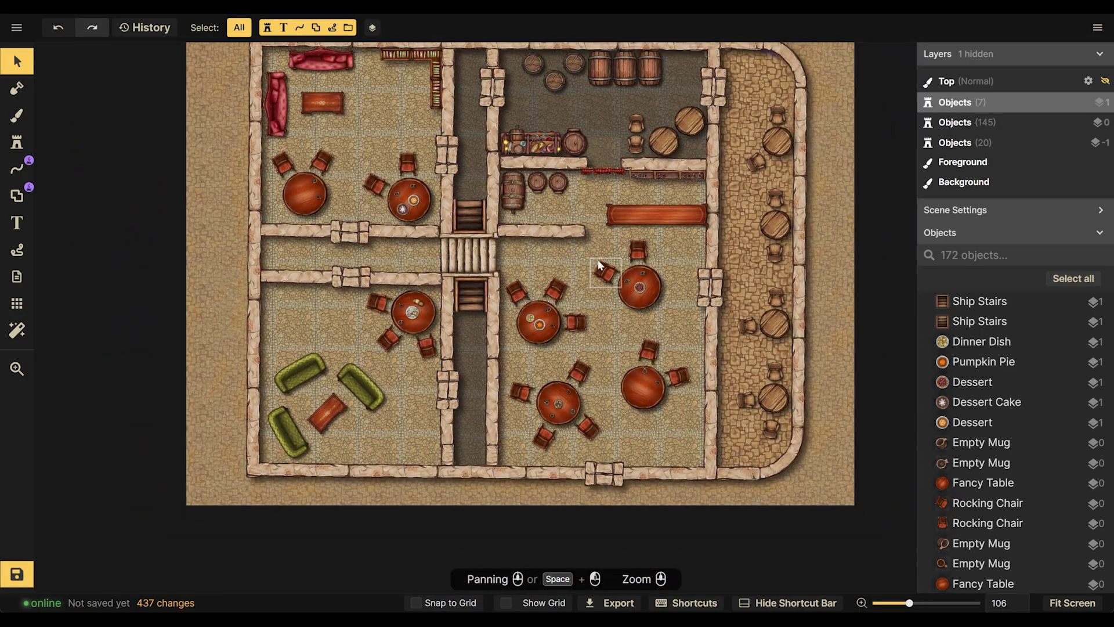
{"action": "scroll", "coordinate": [550, 281], "scroll_direction": "down", "scroll_amount": 1}
{"action": "scroll", "coordinate": [521, 291], "scroll_direction": "up", "scroll_amount": 1}
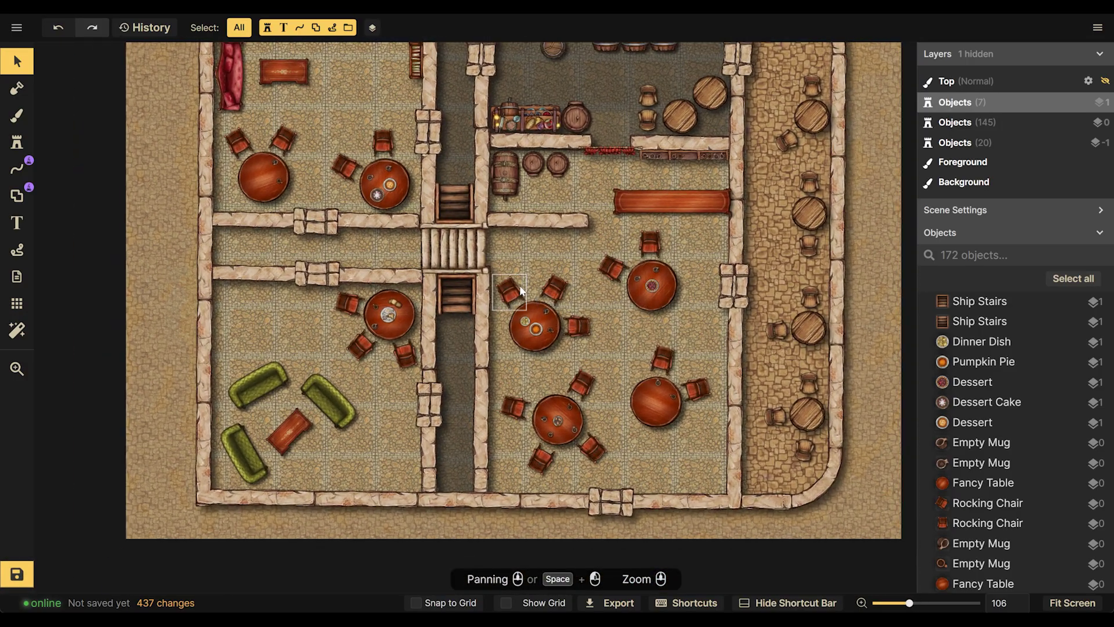
{"action": "scroll", "coordinate": [666, 176], "scroll_direction": "down", "scroll_amount": 1}
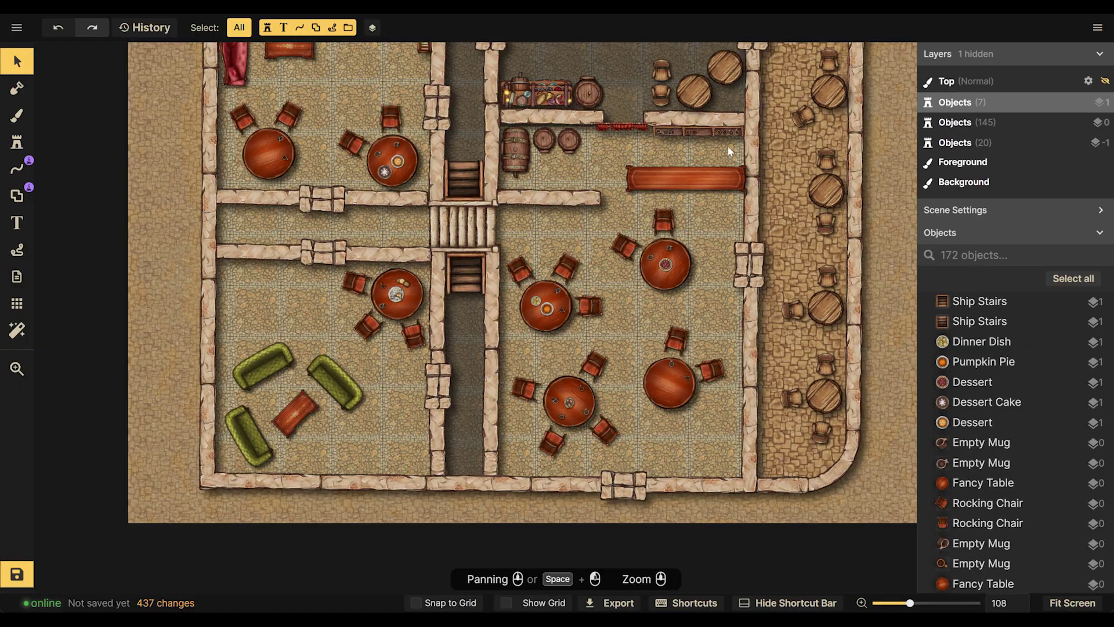
{"action": "scroll", "coordinate": [614, 150], "scroll_direction": "down", "scroll_amount": 5}
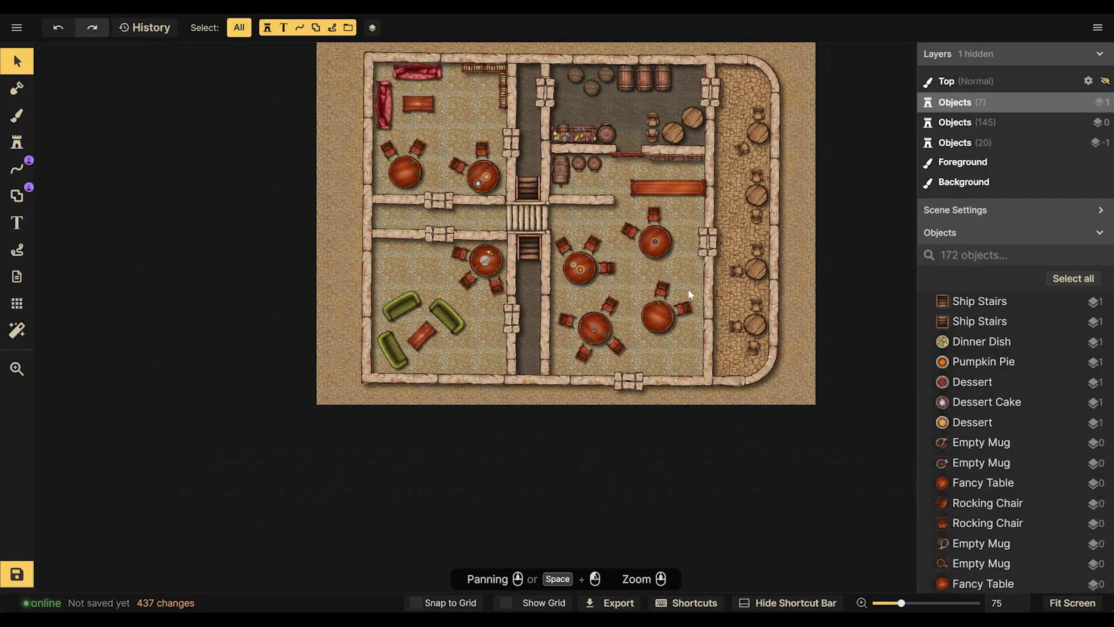
{"action": "scroll", "coordinate": [407, 287], "scroll_direction": "up", "scroll_amount": 1}
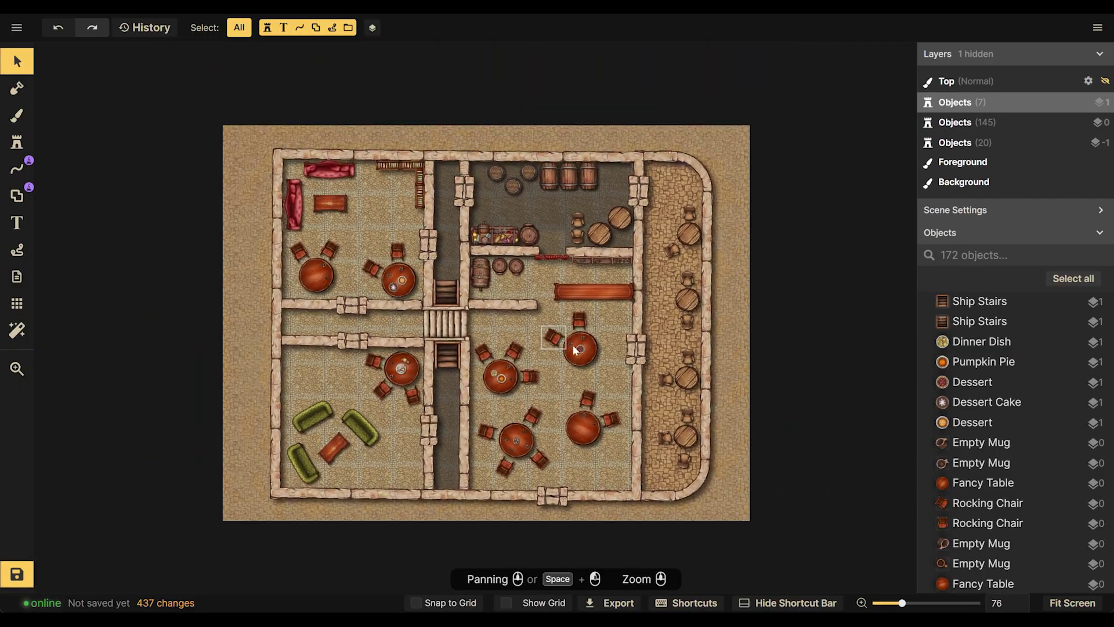
{"action": "scroll", "coordinate": [555, 211], "scroll_direction": "down", "scroll_amount": 1}
{"action": "scroll", "coordinate": [381, 130], "scroll_direction": "up", "scroll_amount": 3}
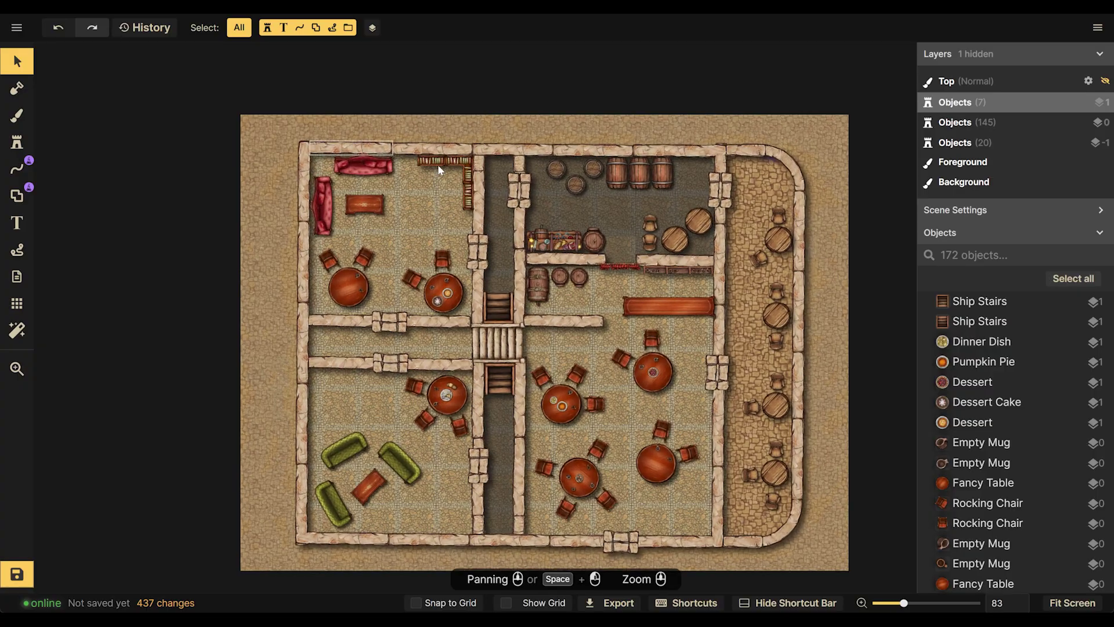
{"action": "scroll", "coordinate": [573, 207], "scroll_direction": "up", "scroll_amount": 2}
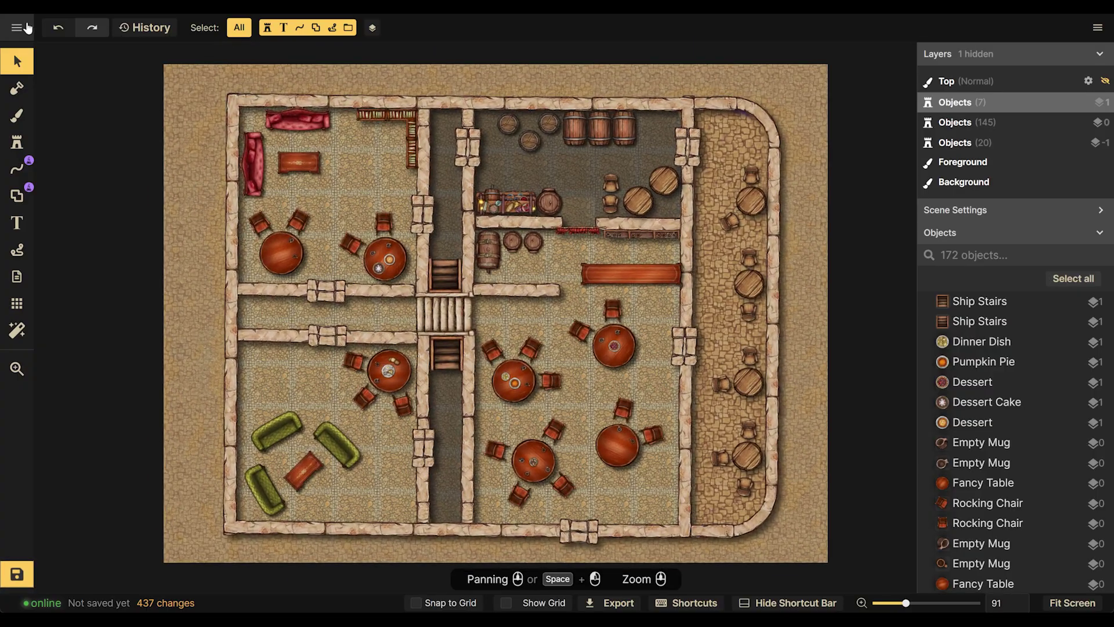